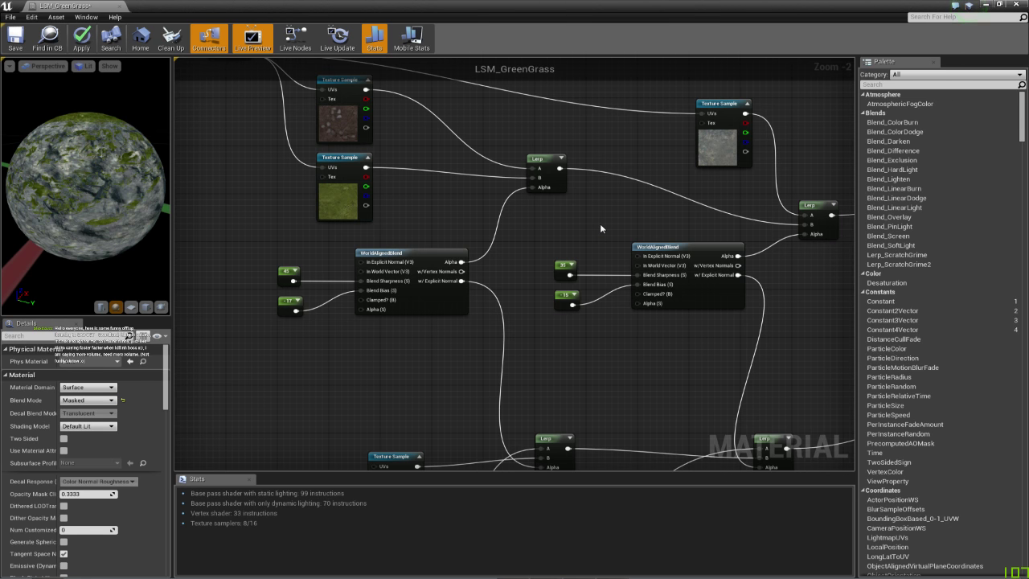
- Leave the LSM_GreenGrass material graph and return to the level viewport
right_click_drag(556, 214, 526, 223)
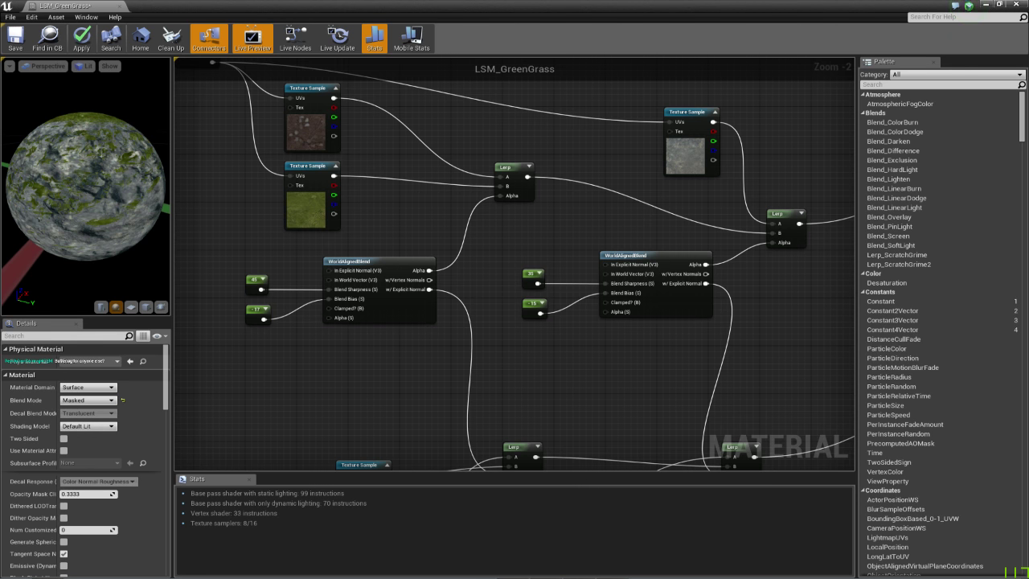
left_click(986, 4)
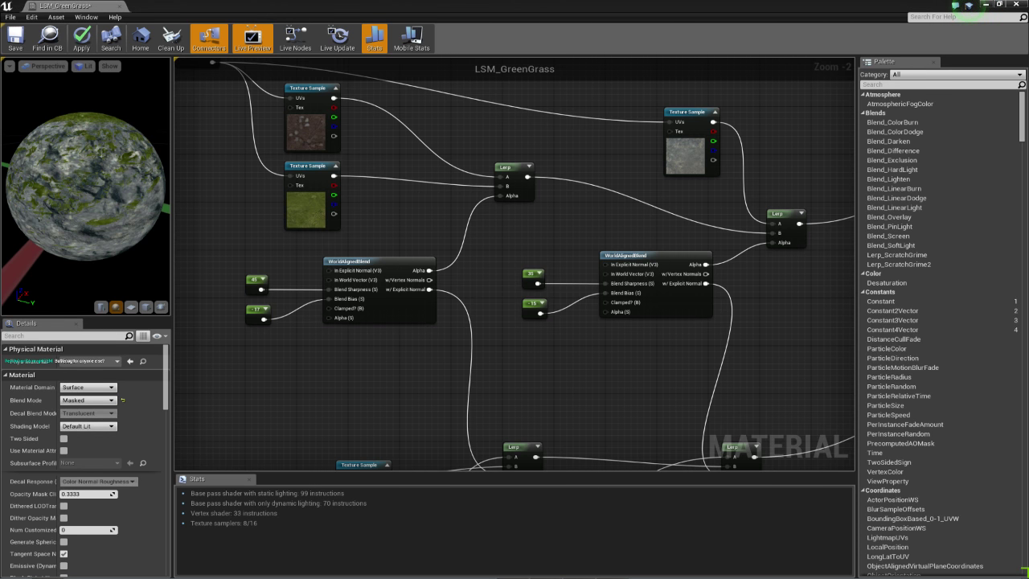
left_click(968, 5)
left_click(968, 4)
left_click(968, 5)
right_click_drag(591, 361, 611, 304)
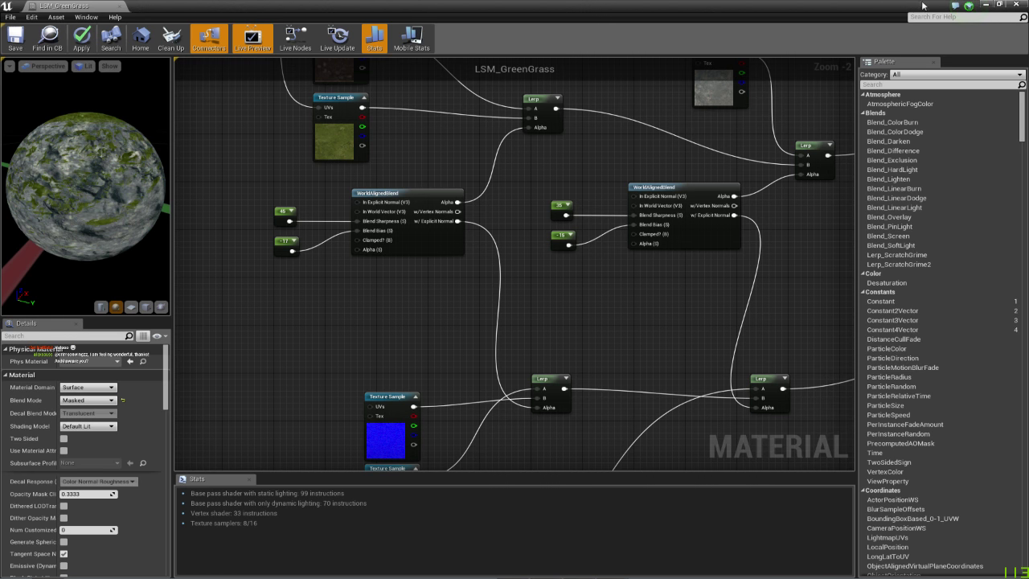
left_click(985, 5)
- Delete the sculpted mountain landscape, Landscape1, from the level
right_click_drag(683, 144, 683, 84)
key("s")
key("w")
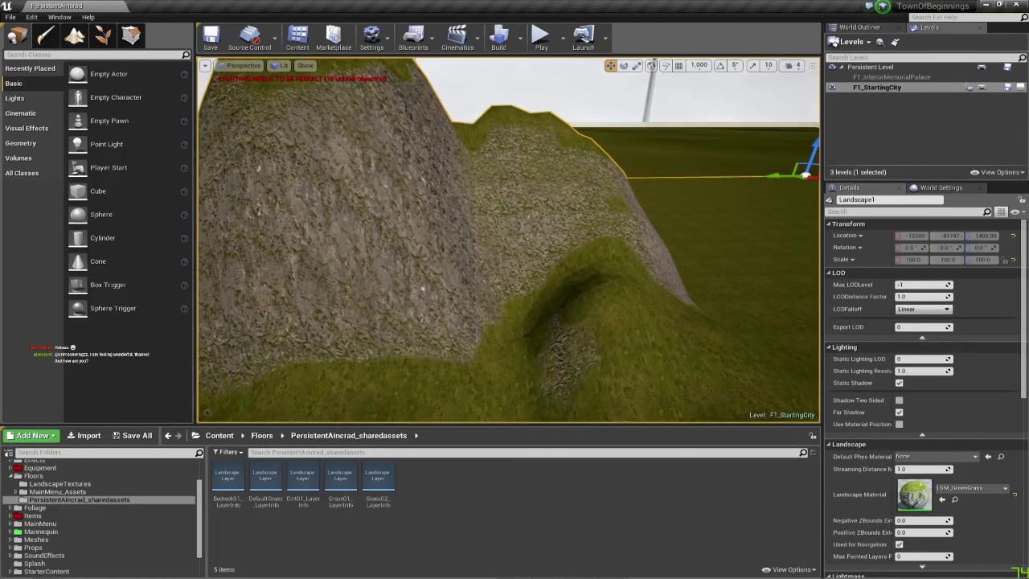
key("s")
right_click_drag(640, 158, 600, 167)
key("s")
key("Delete")
mouse_move(614, 266)
right_mouse_down()
mouse_move(643, 245)
mouse_move(619, 246)
mouse_move(643, 248)
mouse_move(627, 277)
mouse_move(608, 253)
right_mouse_up()
key("w")
key("s")
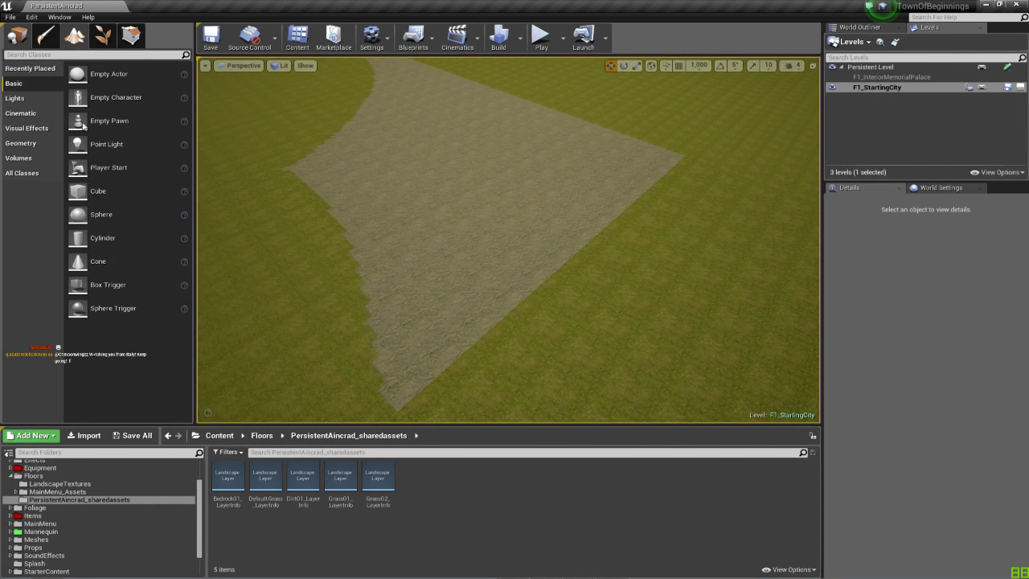
- Paint the DefaultGrass layer over the landscape's pale patch with the landscape Paint tool
key("shift+3")
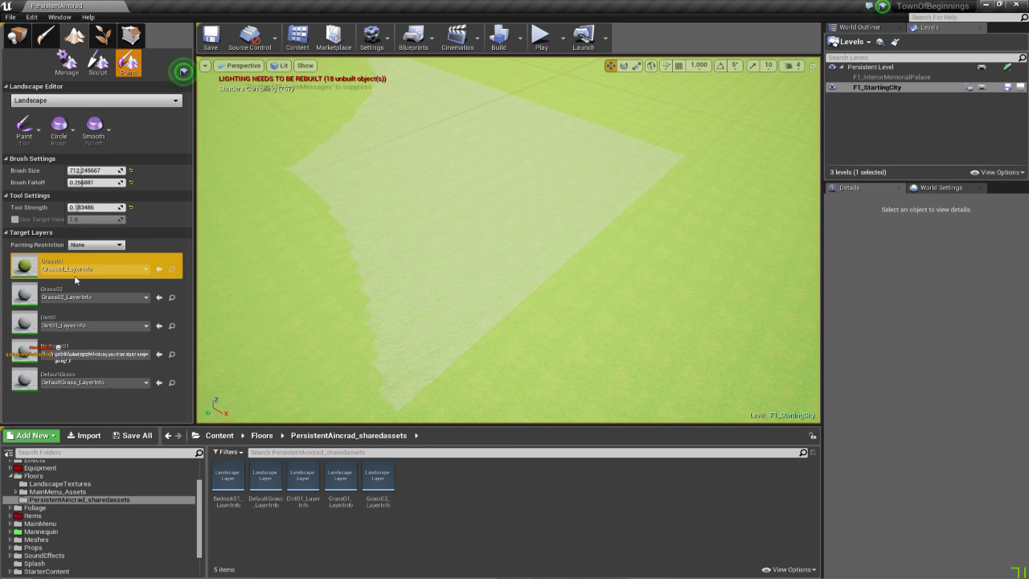
left_click(88, 378)
right_click_drag(557, 287, 514, 281)
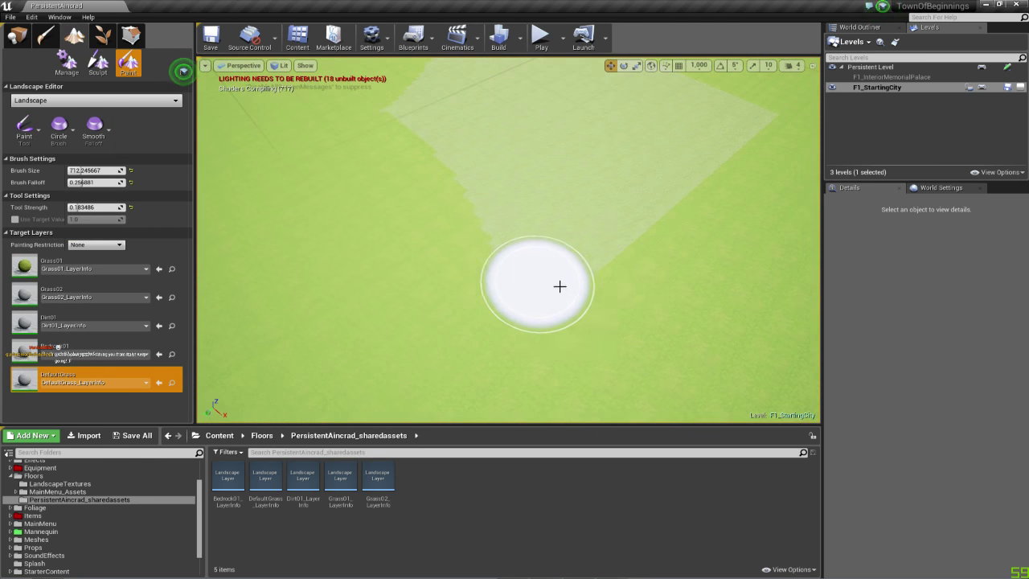
left_click_drag(558, 287, 533, 268)
right_click_drag(533, 268, 570, 265)
left_click_drag(440, 252, 635, 233)
right_click_drag(635, 233, 731, 229)
mouse_move(484, 236)
left_mouse_down()
mouse_move(505, 186)
mouse_move(547, 228)
left_mouse_up()
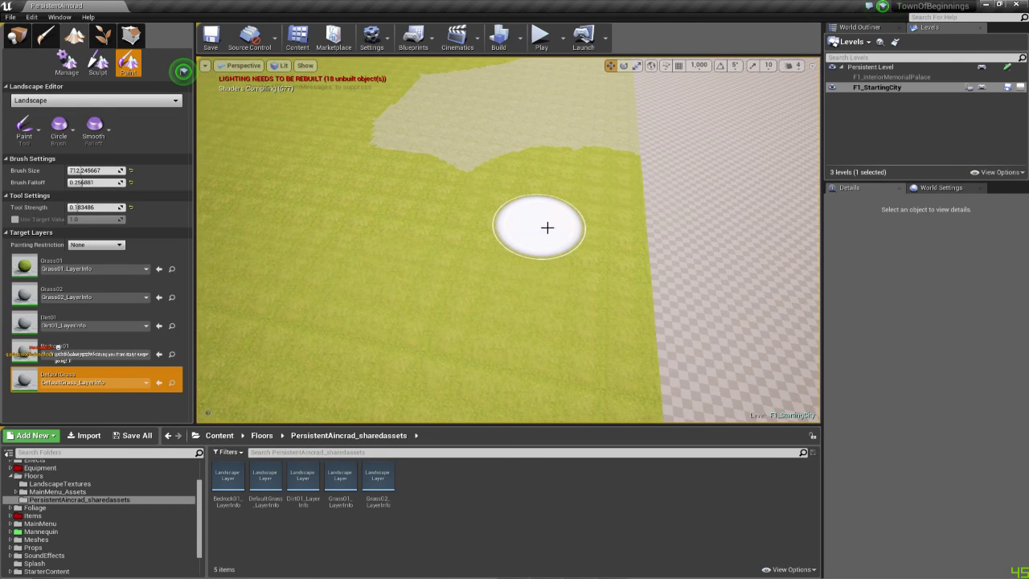
right_click_drag(546, 227, 699, 229)
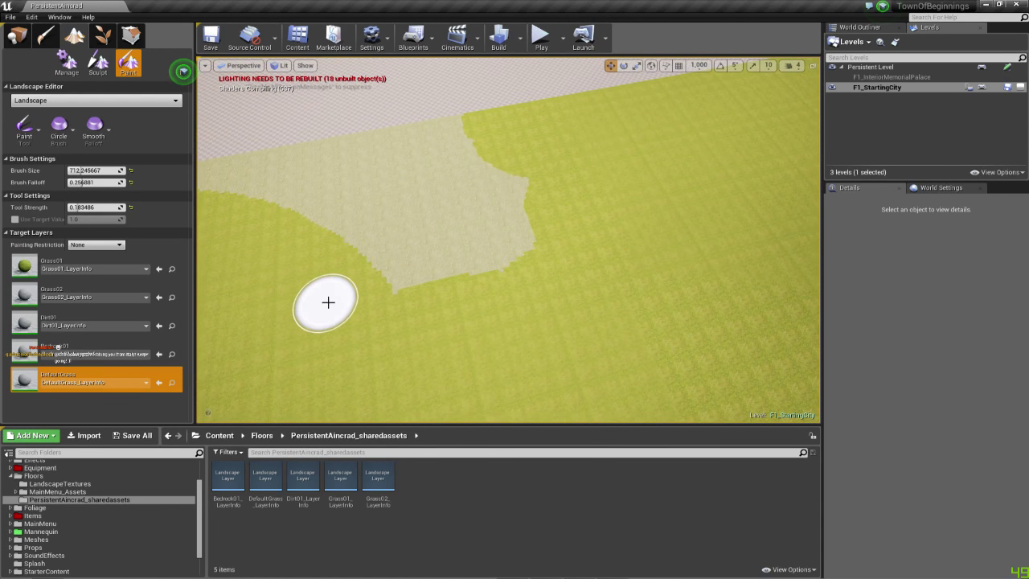
mouse_move(508, 251)
left_mouse_down()
mouse_move(441, 257)
mouse_move(413, 241)
mouse_move(517, 184)
mouse_move(411, 188)
left_mouse_up()
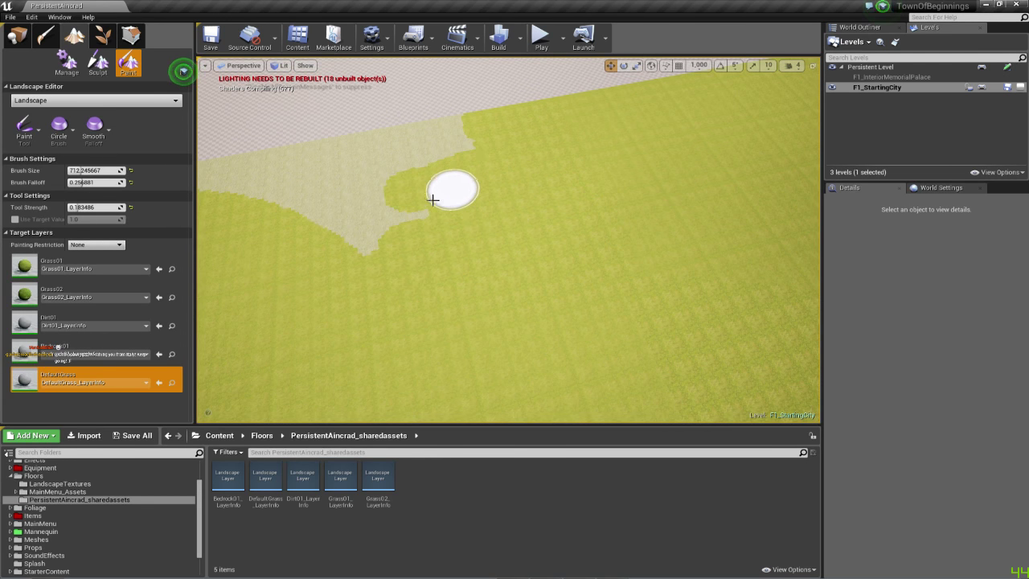
right_click_drag(432, 200, 377, 201)
mouse_move(332, 204)
left_mouse_down()
mouse_move(404, 196)
mouse_move(560, 222)
mouse_move(555, 258)
left_mouse_up()
mouse_move(413, 183)
left_mouse_down()
mouse_move(616, 152)
mouse_move(552, 197)
left_mouse_up()
right_click_drag(552, 197, 519, 246)
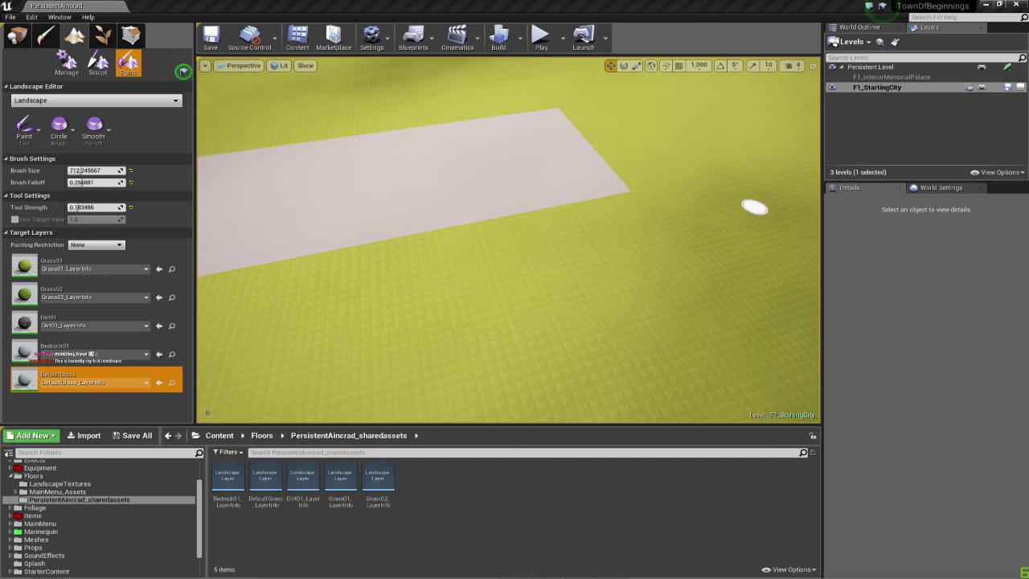
- Lower Google Chrome's volume in the system volume mixer and close the mixer
right_click(914, 578)
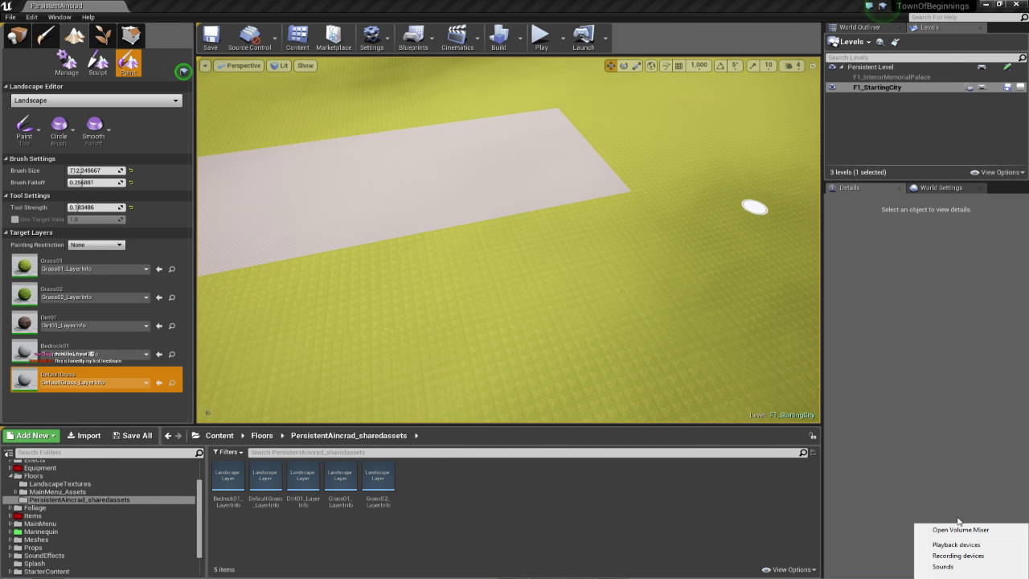
left_click(960, 528)
left_click_drag(857, 563, 972, 561)
left_click_drag(868, 530, 868, 537)
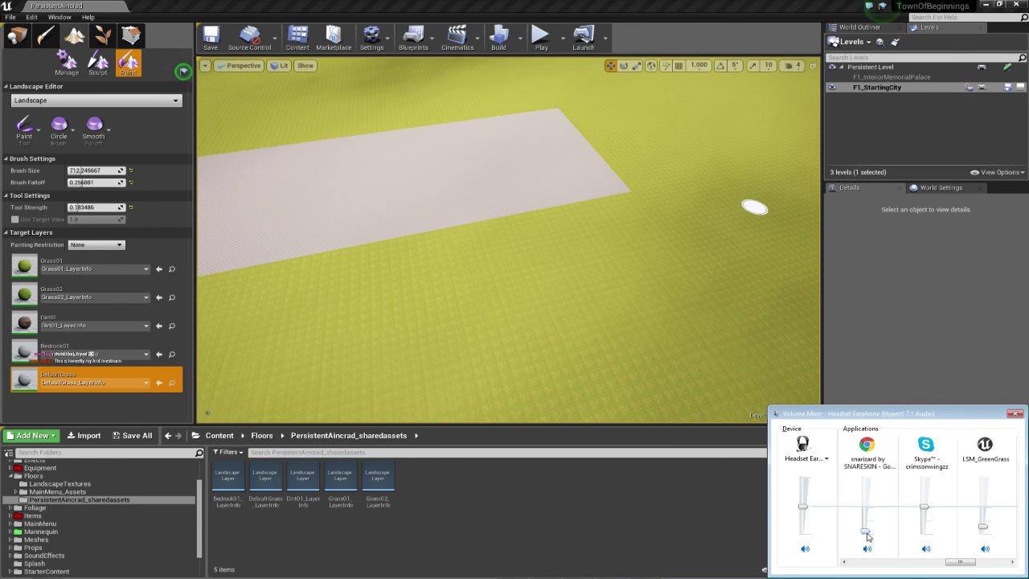
left_click(1014, 413)
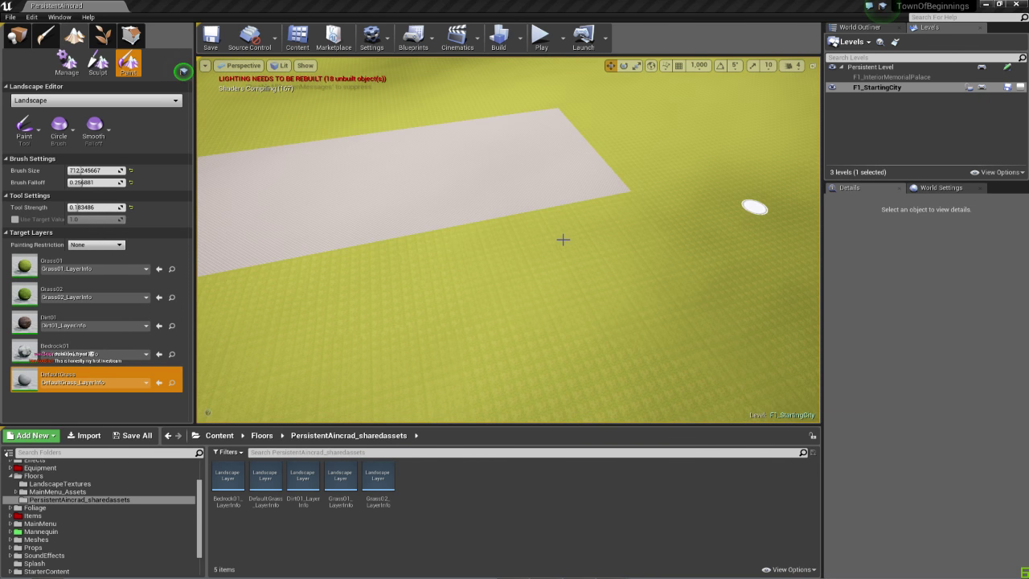
- Switch from landscape painting to actor placement above the walled town and save the level
right_click_drag(562, 239, 563, 277)
right_click_drag(563, 239, 560, 239)
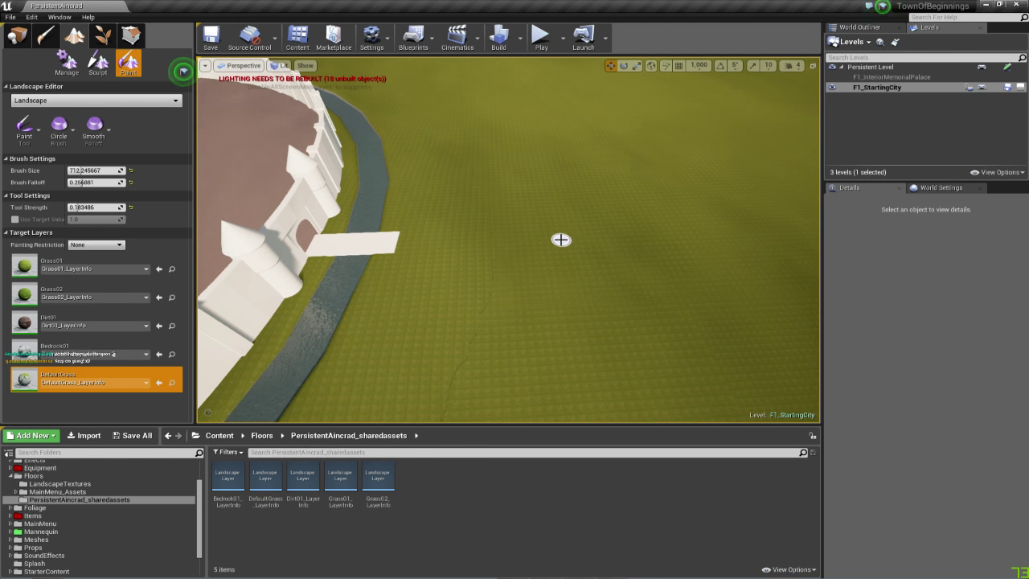
mouse_move(561, 239)
right_mouse_down()
mouse_move(514, 253)
mouse_move(466, 201)
mouse_move(575, 265)
mouse_move(558, 231)
mouse_move(534, 220)
mouse_move(558, 230)
right_mouse_up()
key("w")
key("w")
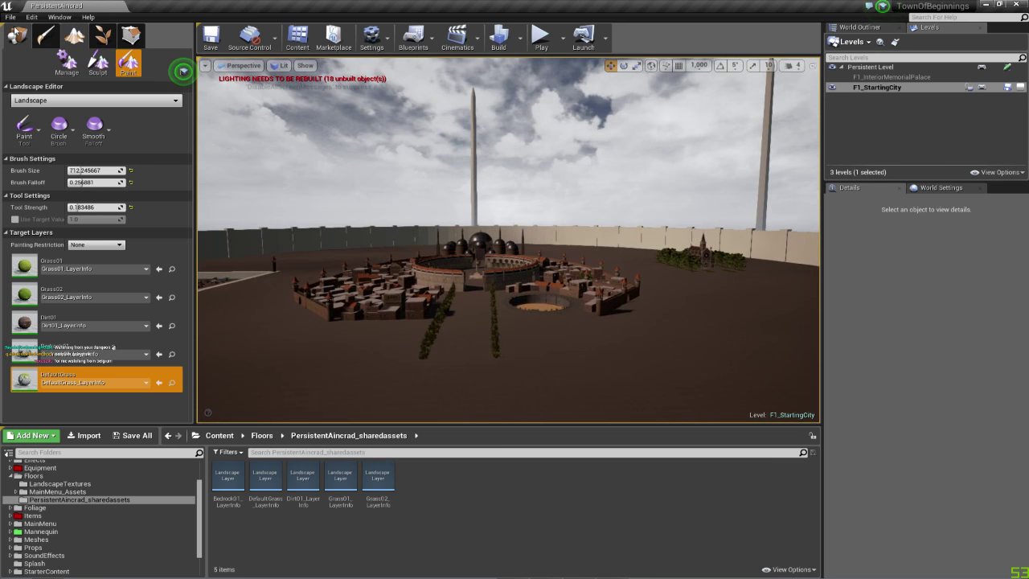
left_click(17, 36)
right_click_drag(472, 187, 480, 191)
key("ctrl+s")
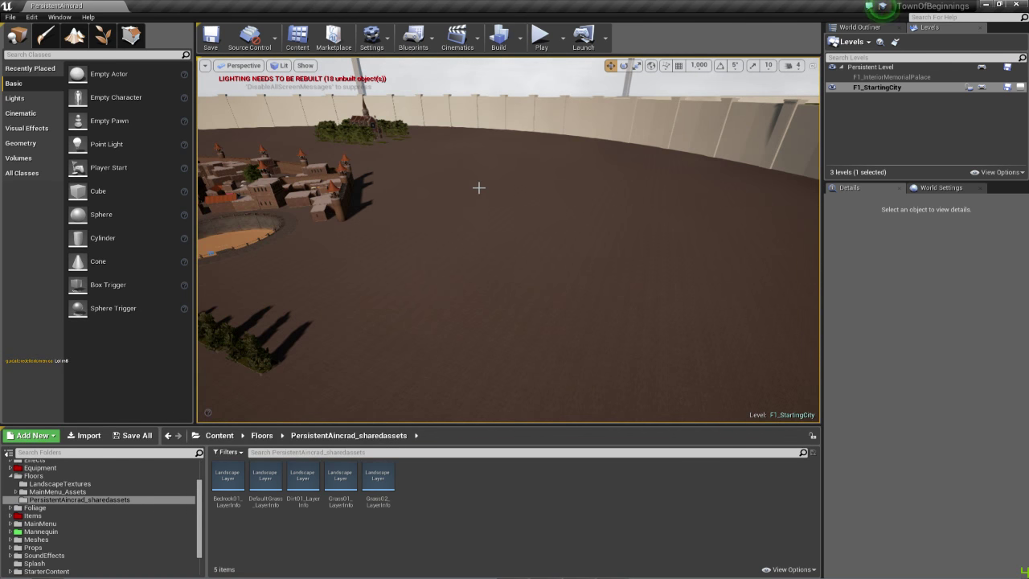
- Select the town's brick floor landscape and examine the circular plaza with its central monument up close
left_click(478, 187)
key("s")
mouse_move(478, 187)
right_mouse_down()
mouse_move(444, 194)
mouse_move(476, 183)
right_mouse_up()
mouse_move(434, 222)
right_mouse_down()
mouse_move(366, 240)
mouse_move(450, 222)
mouse_move(418, 234)
right_mouse_up()
key("s")
key("g")
key("w")
key("d")
right_click_drag(598, 218, 604, 218)
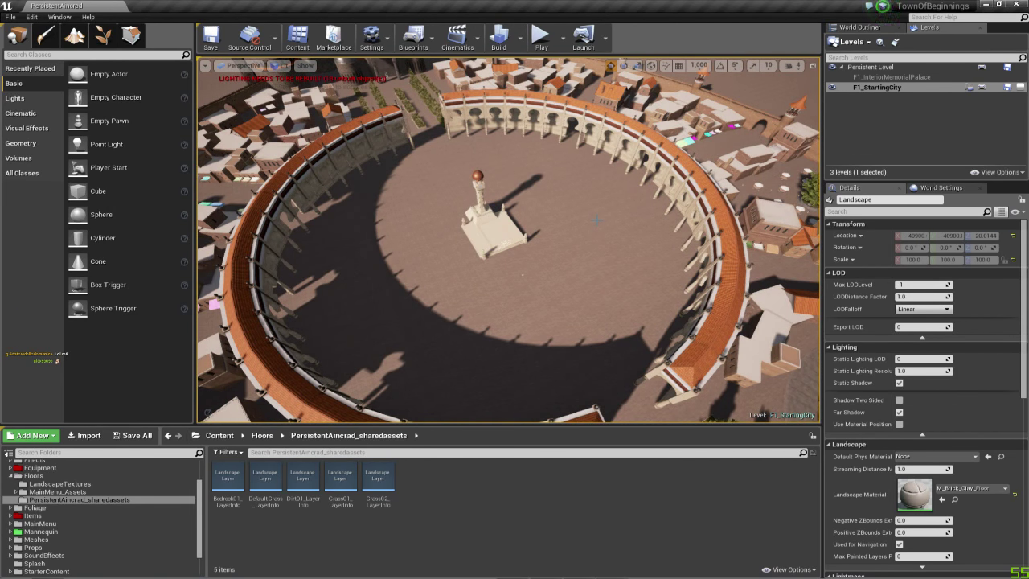
key("w")
right_click_drag(596, 219, 571, 225)
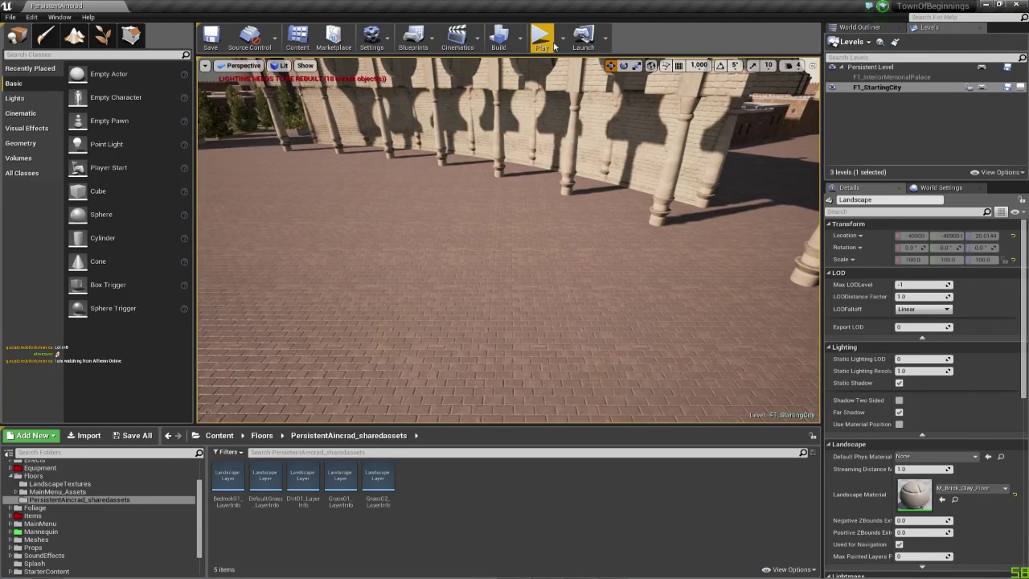
- Play the level in the viewport and view the audio settings in the in-game menu
left_click(561, 40)
left_click(561, 45)
left_click(542, 41)
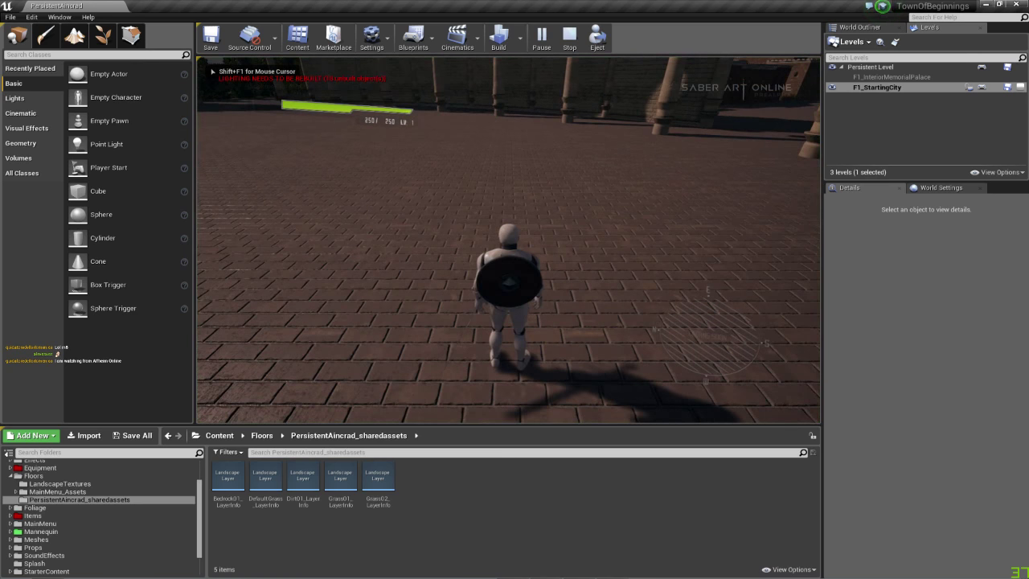
key("Tab")
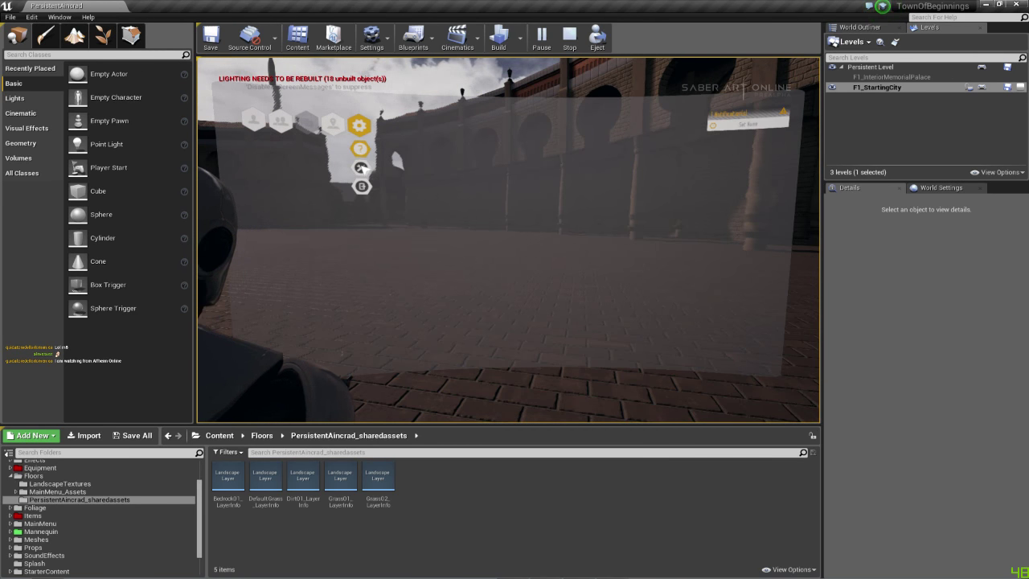
left_click(361, 167)
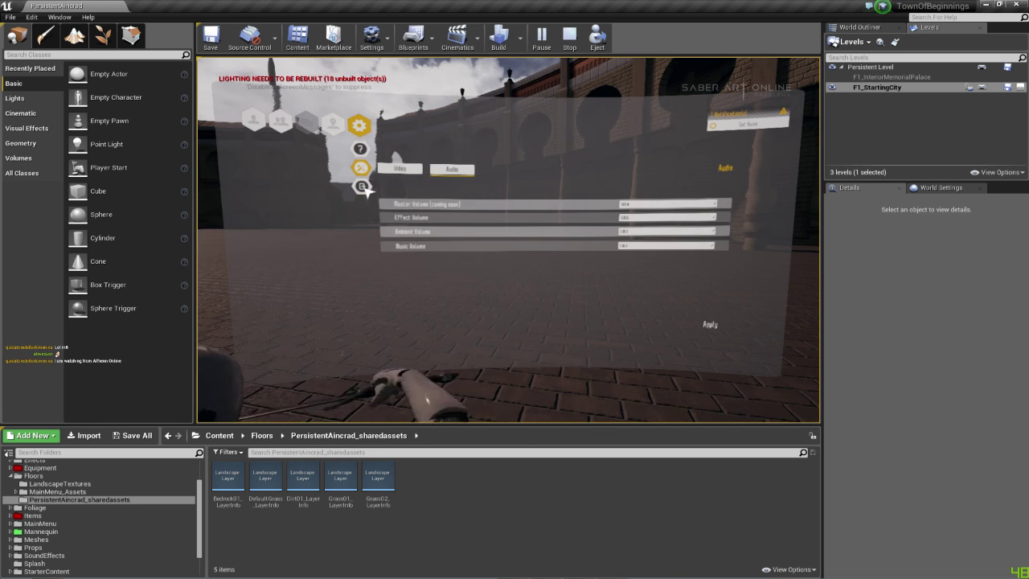
left_click(548, 268)
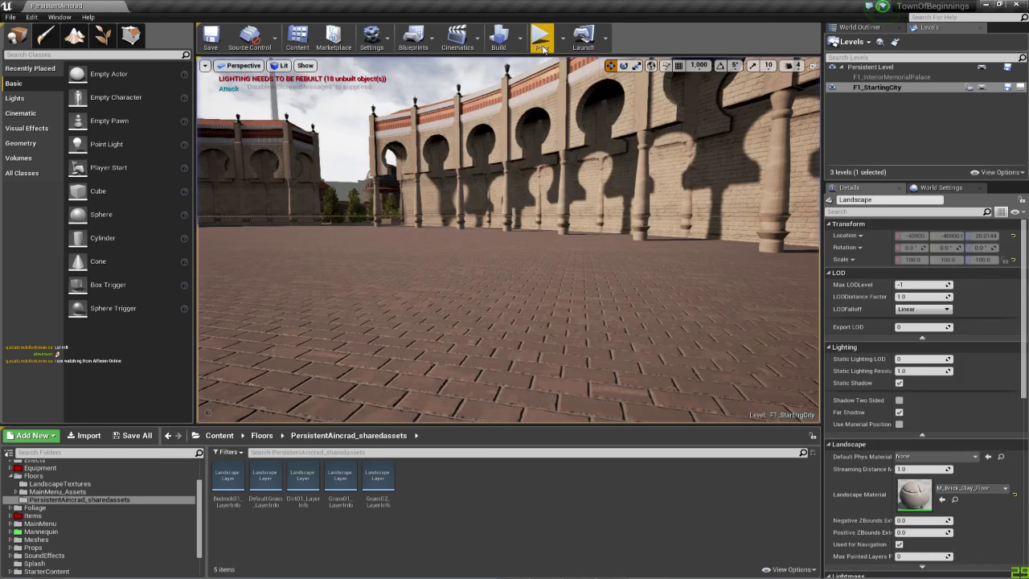
- Start another play session and run the character around the brick plaza toward the central monument
left_click(541, 48)
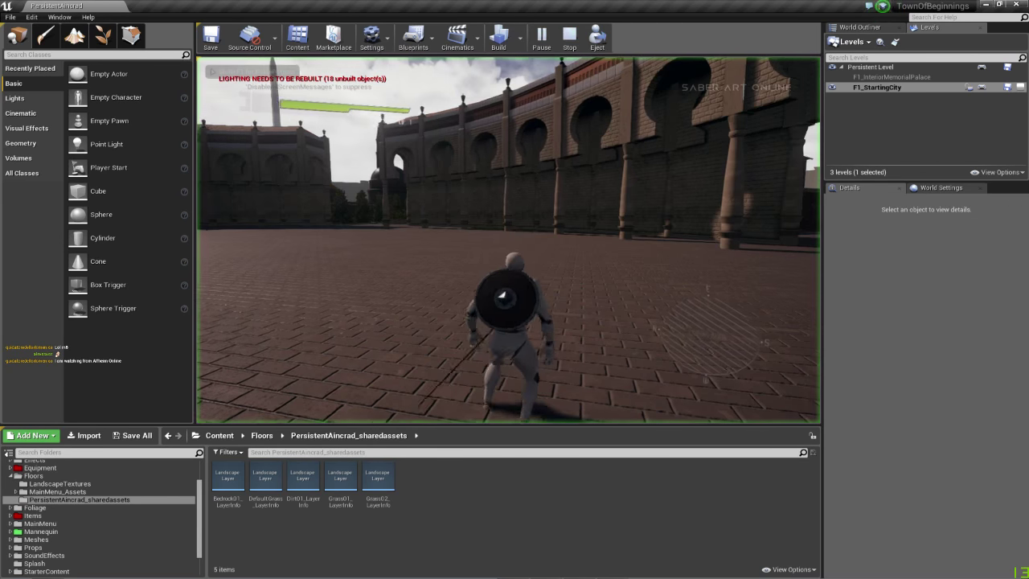
left_click(503, 295)
key("a")
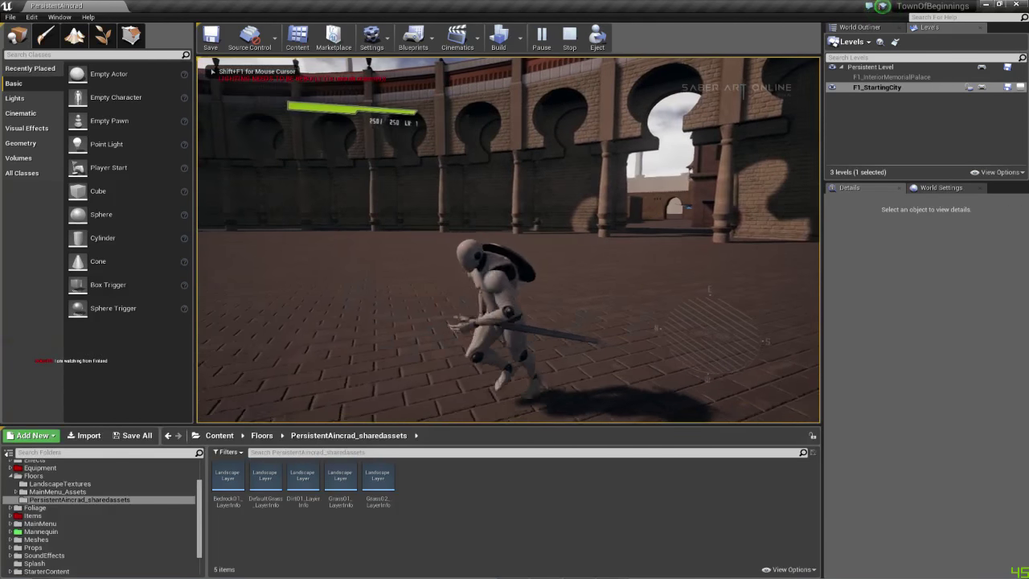
key("w")
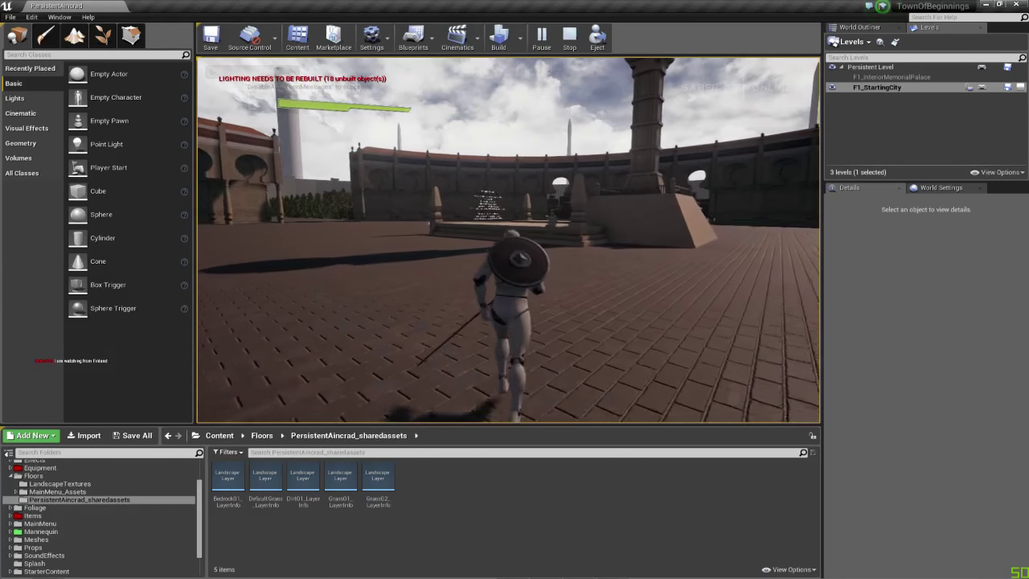
key("d")
key("w")
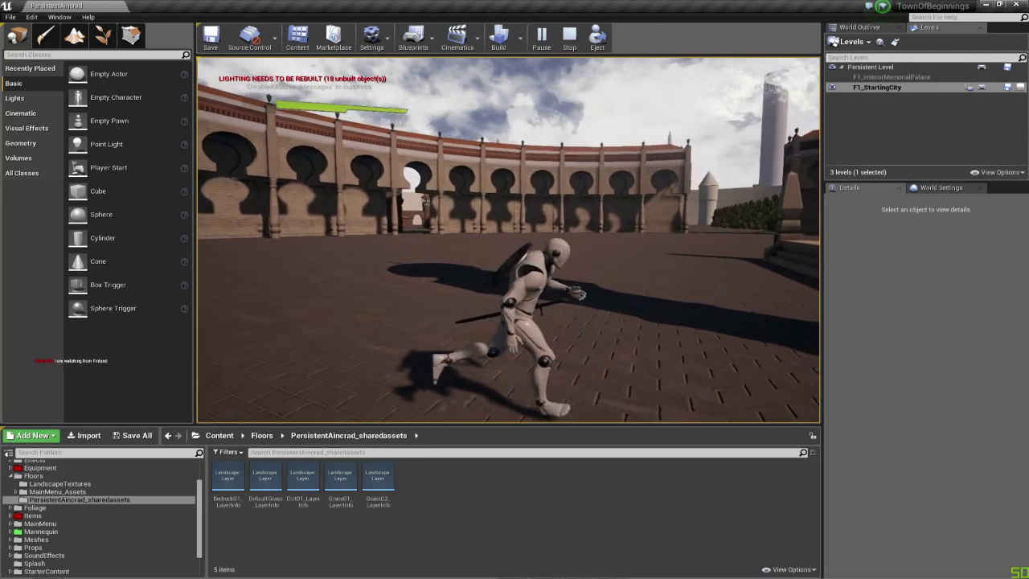
- Show the game full screen and run the character over the monument platform and past the welcome text
key("F11")
key("r")
key("w")
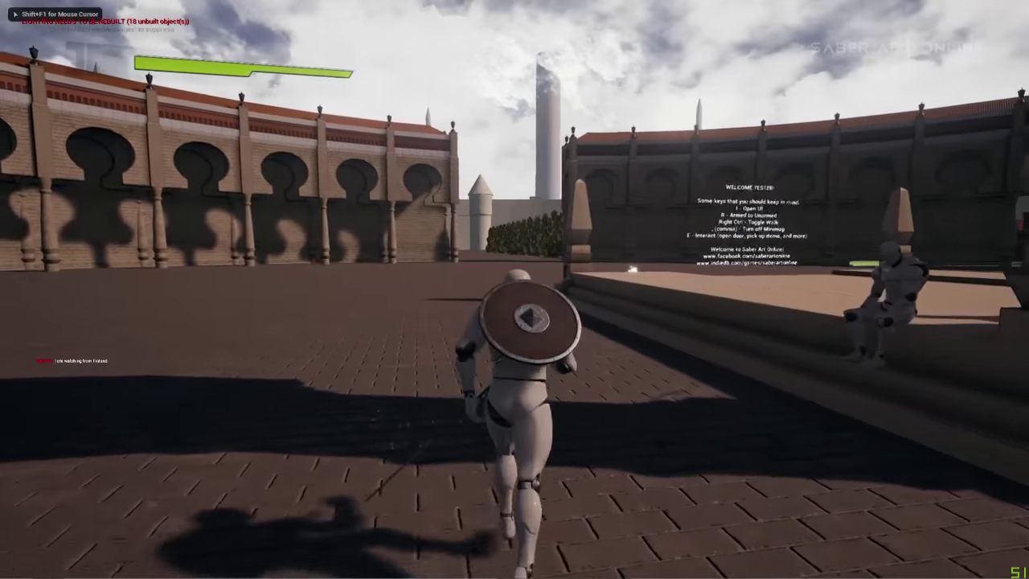
key("w")
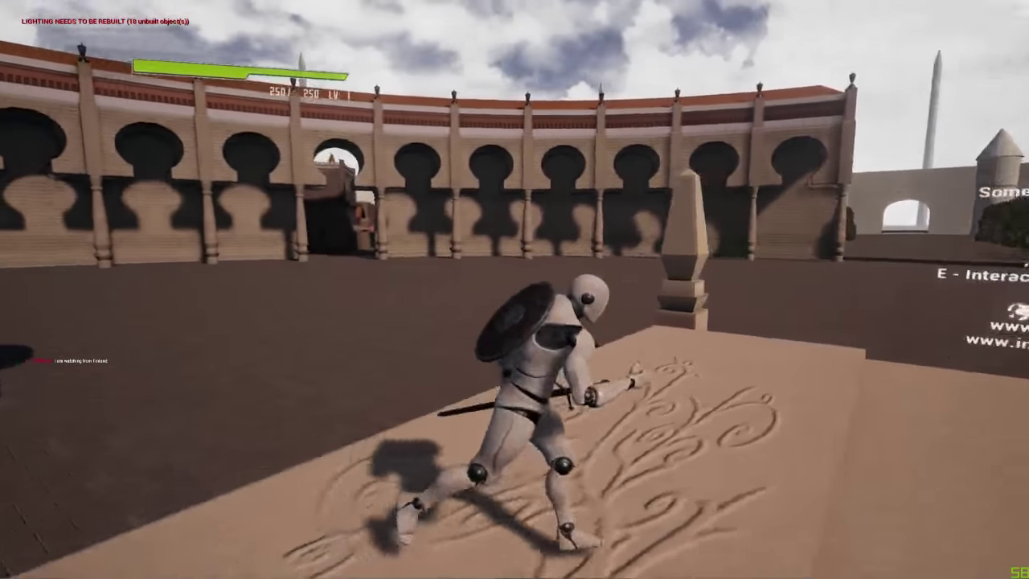
key("w")
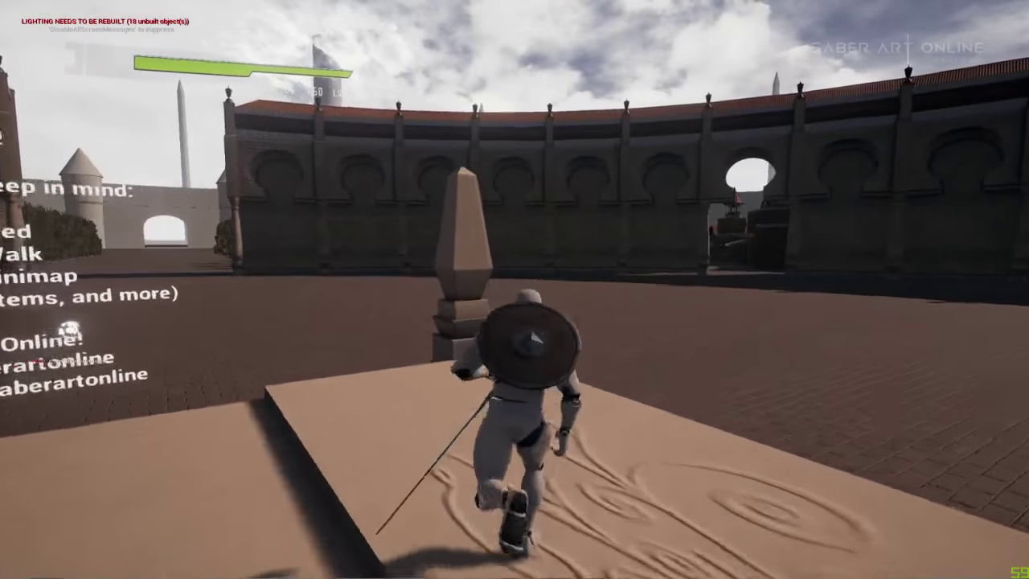
key("w")
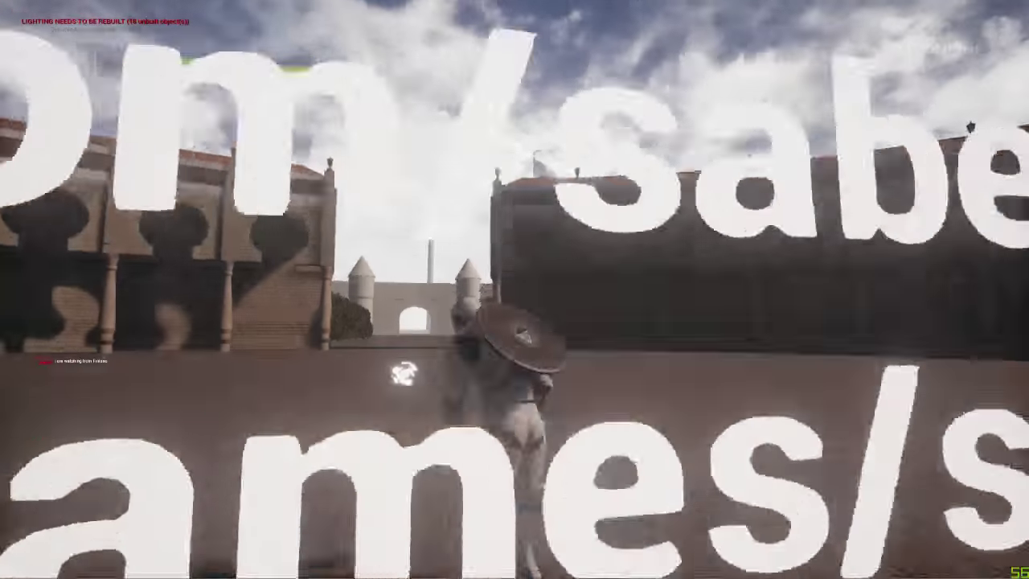
key("w")
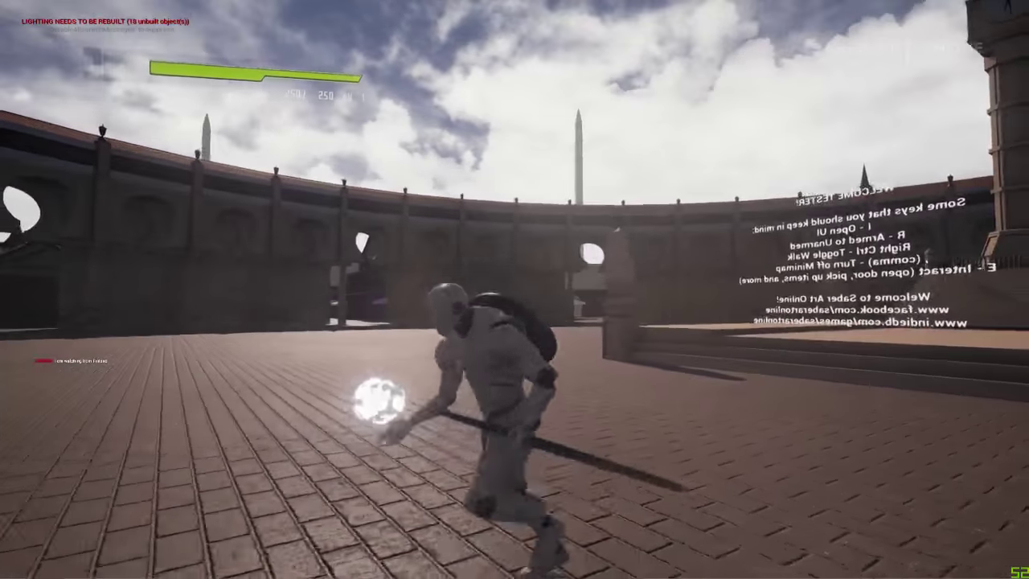
- Run the character across the sand arena to the stone staircase at its wall
key("s")
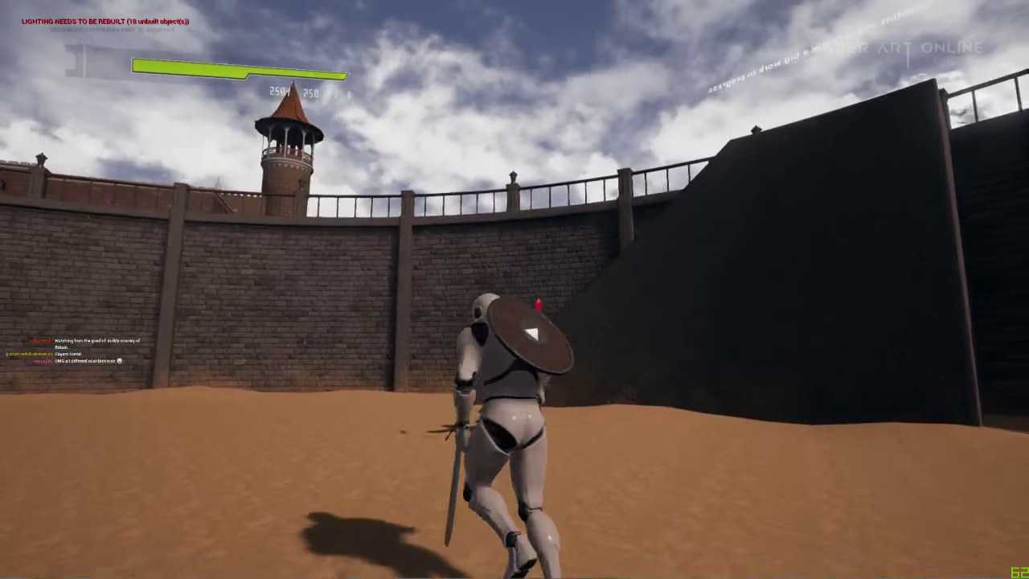
key("w")
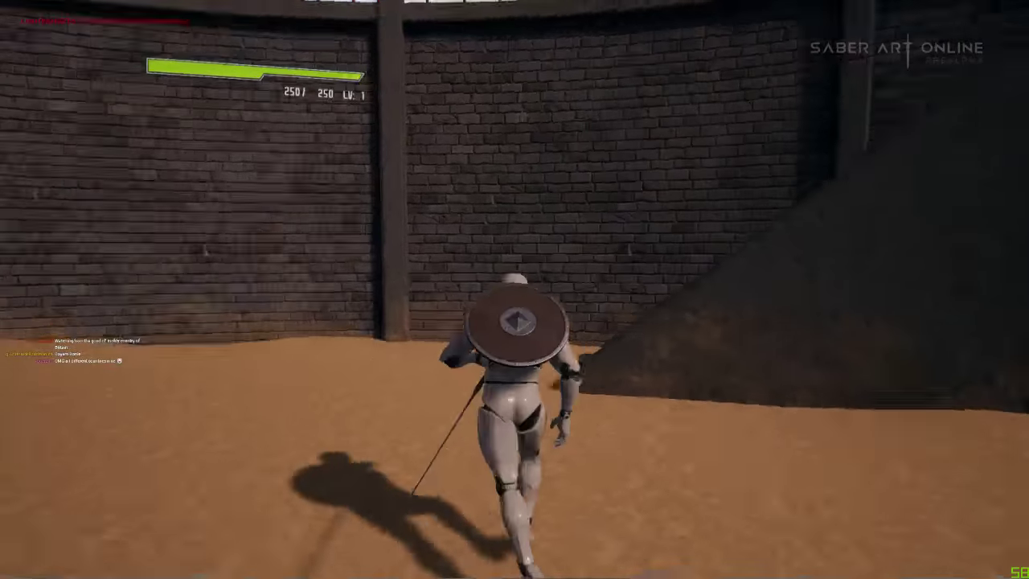
key("w")
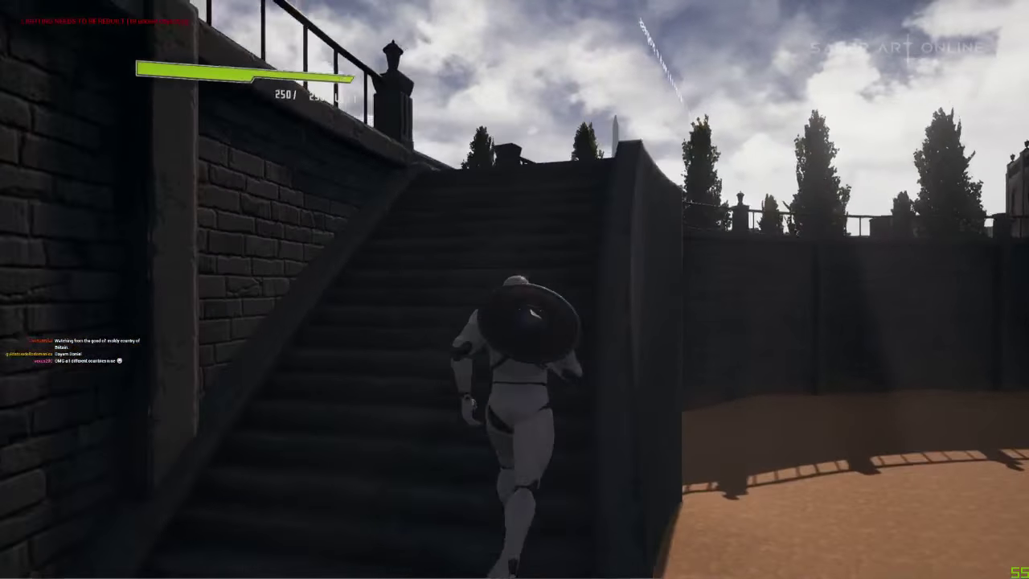
- Run the character up the arena's stone staircase and around the paved plaza along the arena railing
key("w")
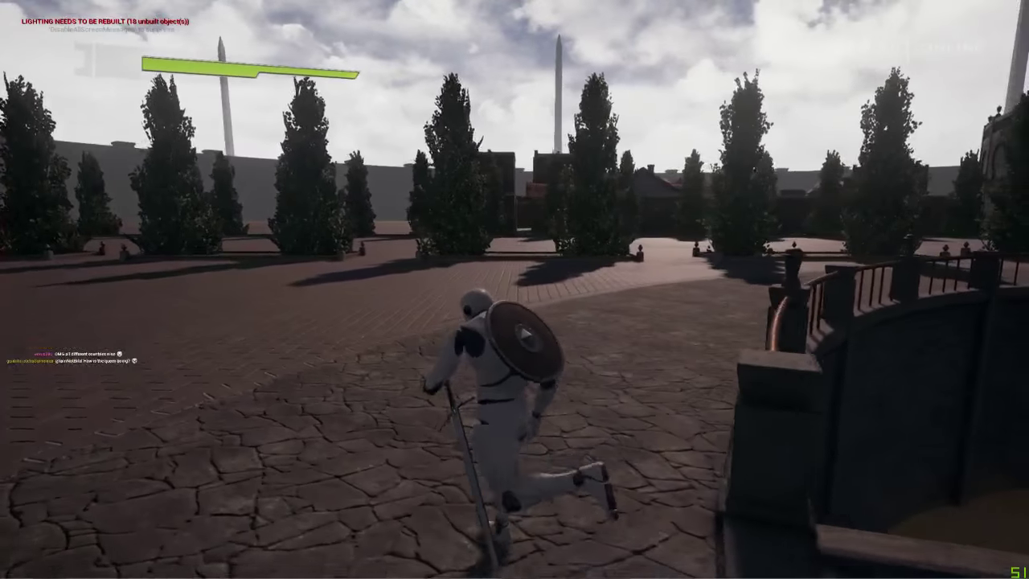
key("w")
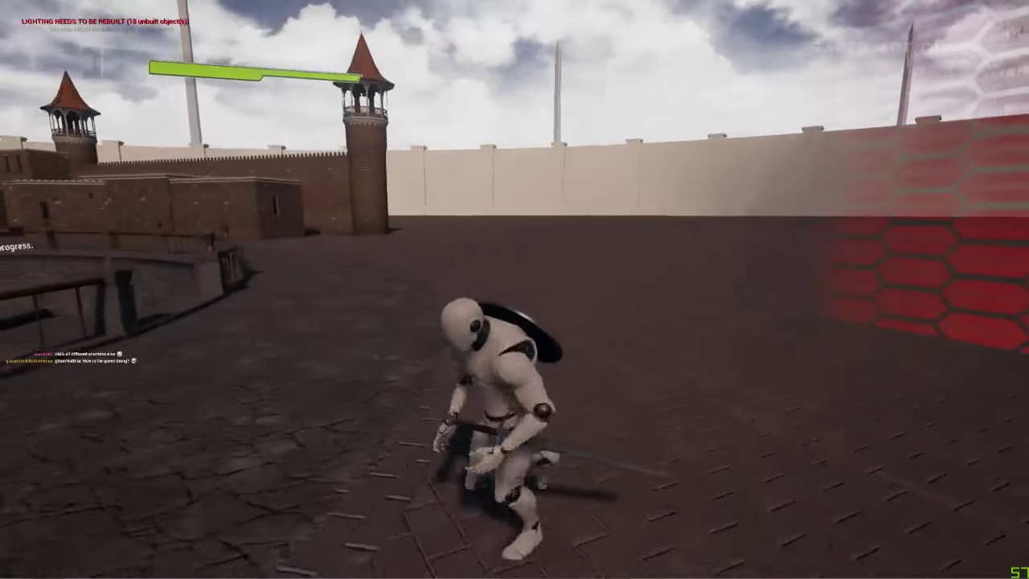
key("w")
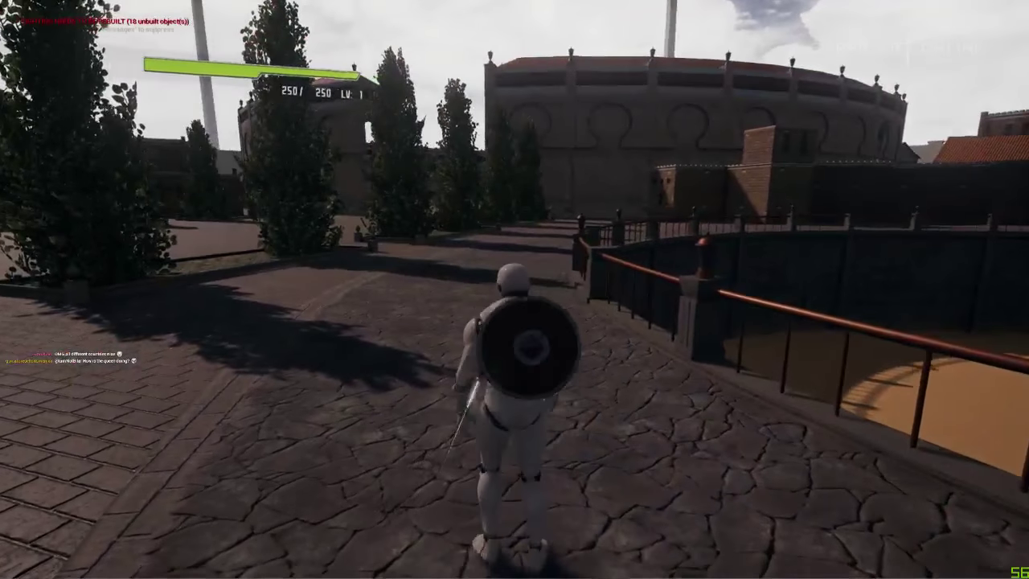
key("w")
- Open the in-game menu and browse its friends, map and settings categories through to the options page
key("Tab")
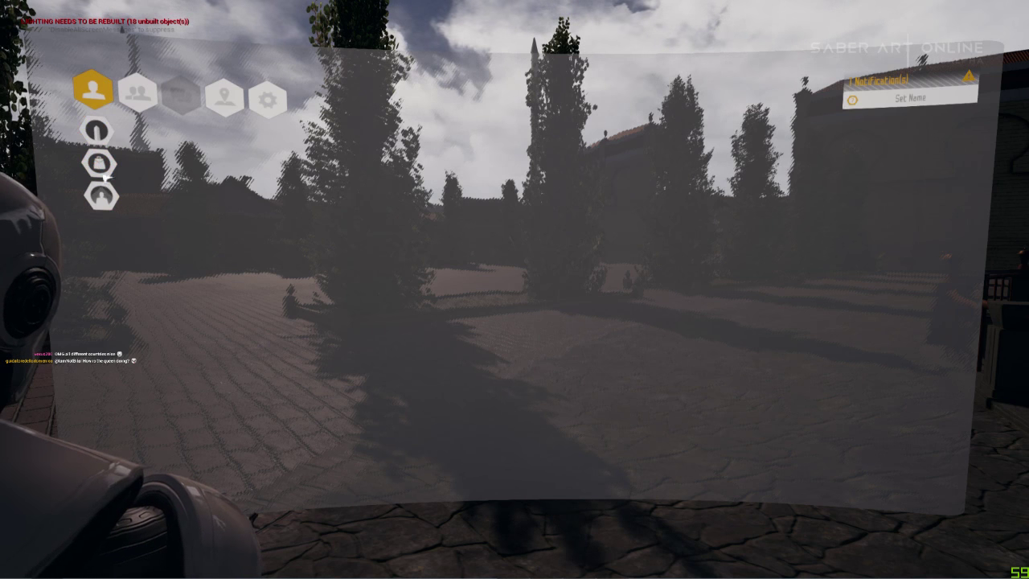
left_click(136, 103)
left_click(226, 107)
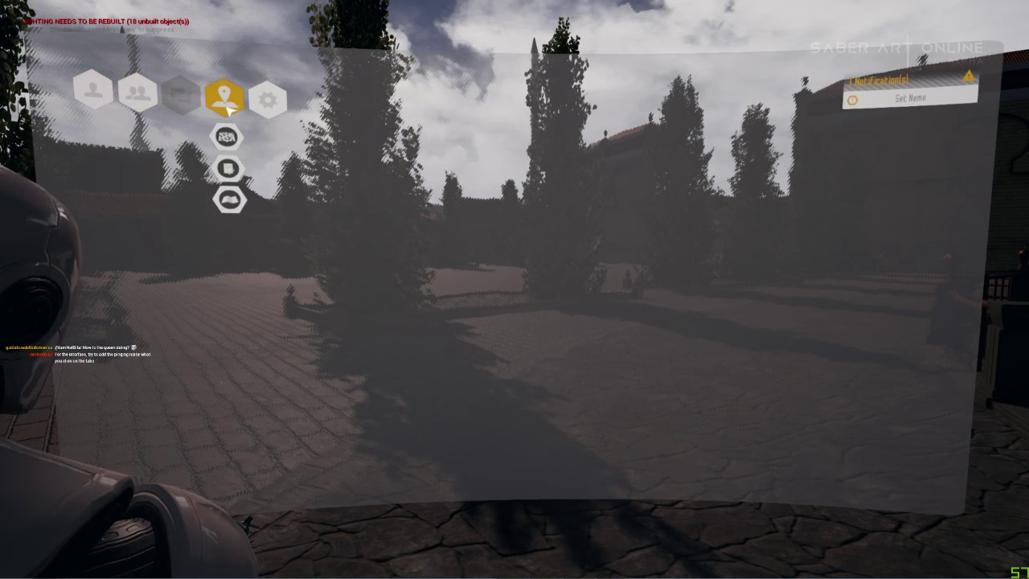
left_click(270, 105)
left_click(270, 169)
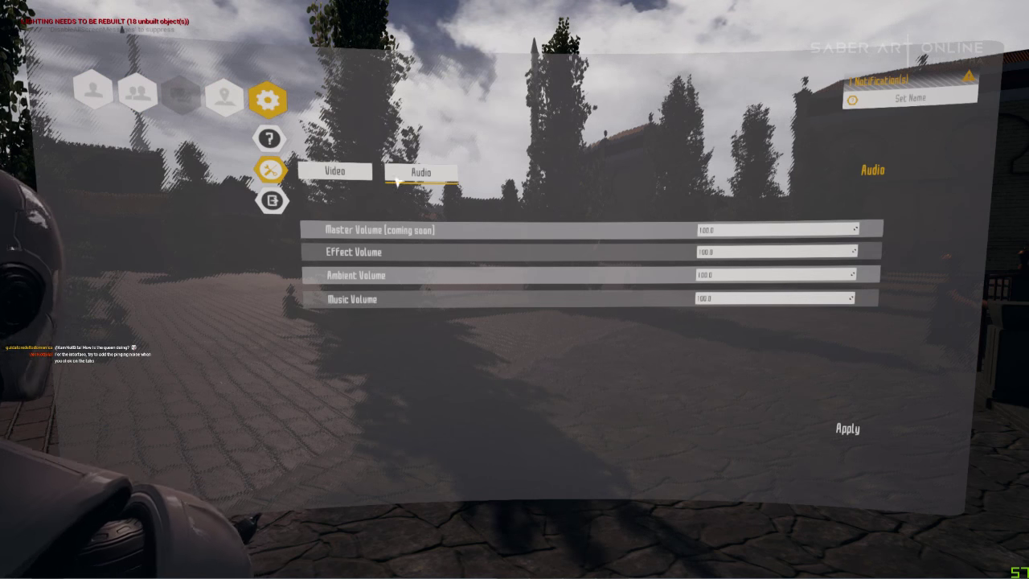
- Switch repeatedly between the Video and Audio settings pages, apply the Video settings and close the in-game menu
left_click(343, 175)
left_click(408, 178)
left_click(337, 174)
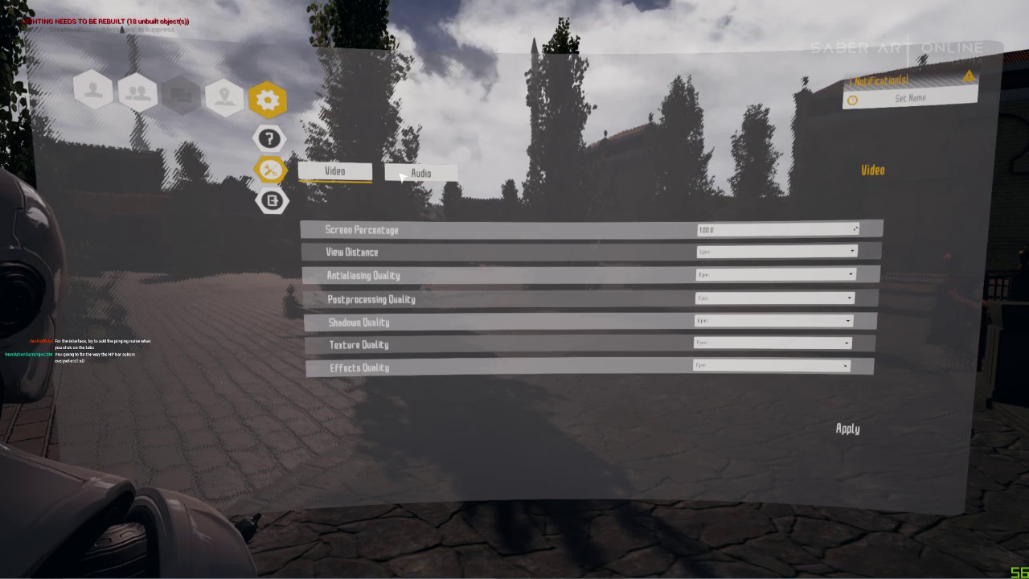
left_click(402, 176)
left_click(356, 175)
left_click(409, 175)
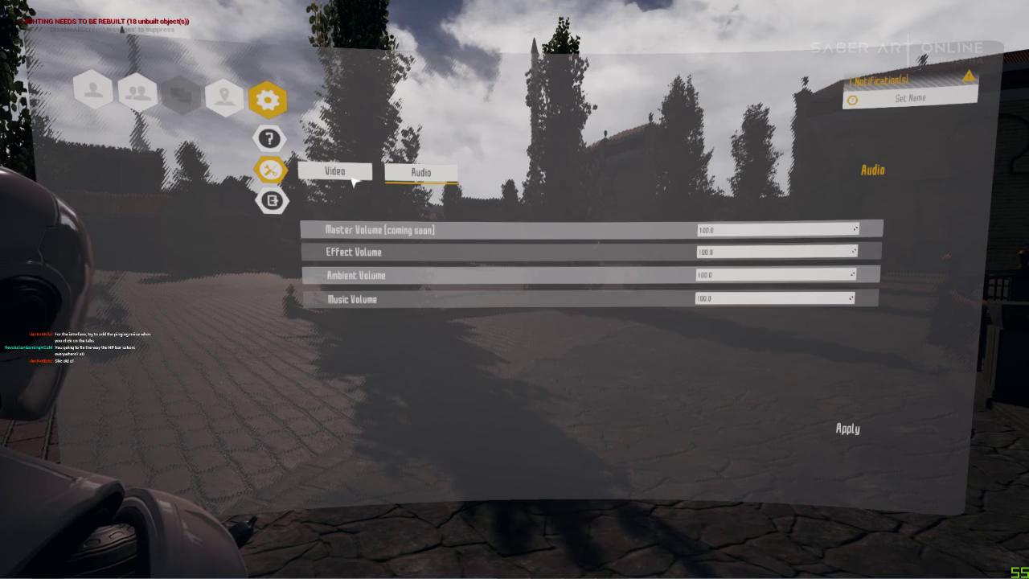
left_click(352, 176)
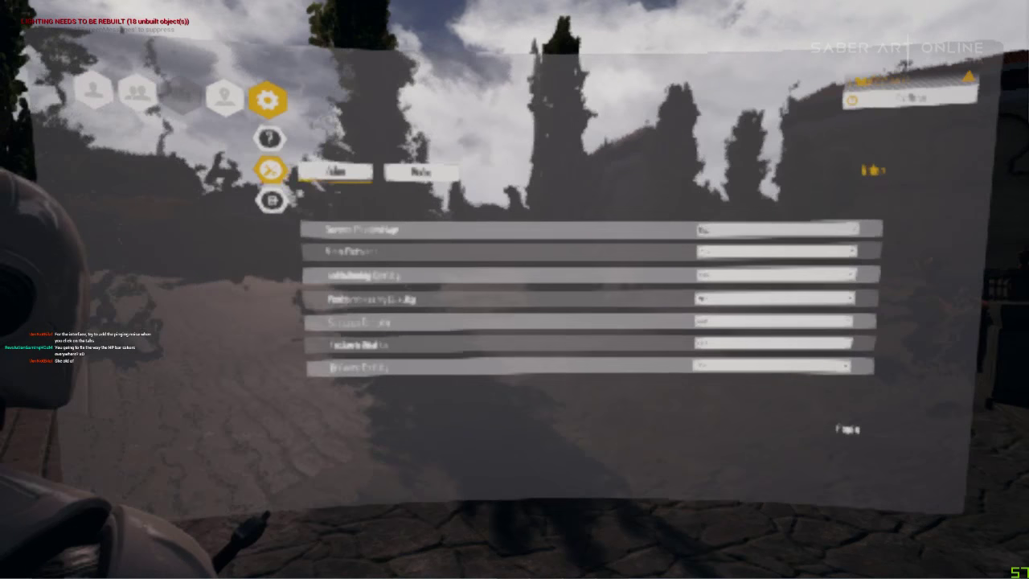
left_click(848, 429)
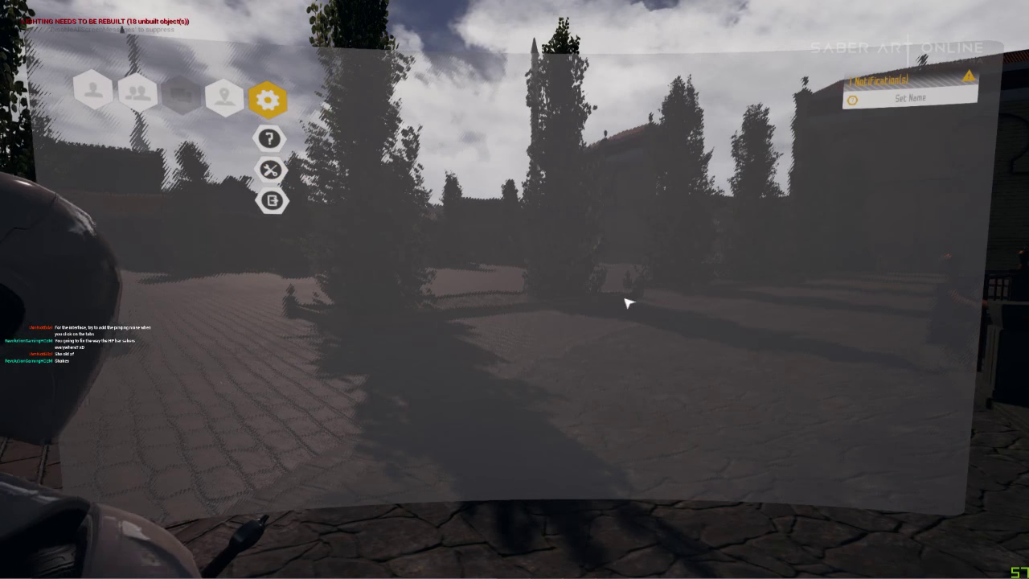
left_click(268, 115)
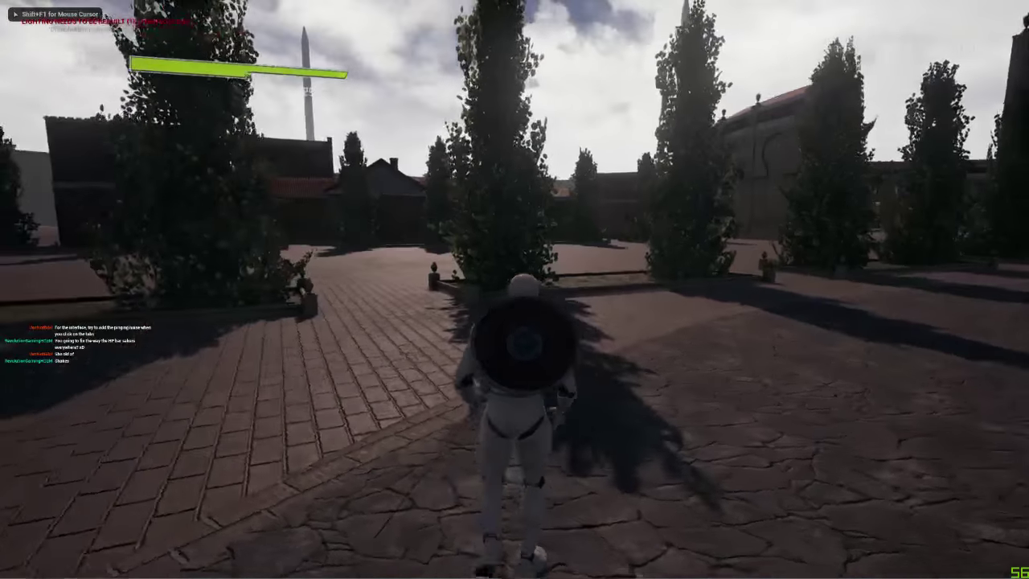
- Run the character past the row of trees and across the brick plaza toward the arched gateway
key("w")
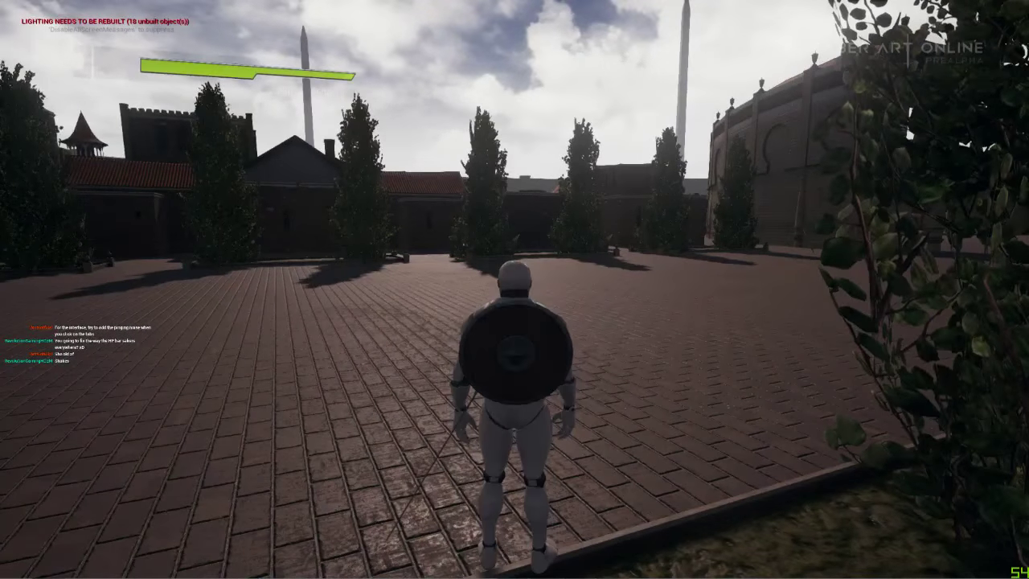
key("w")
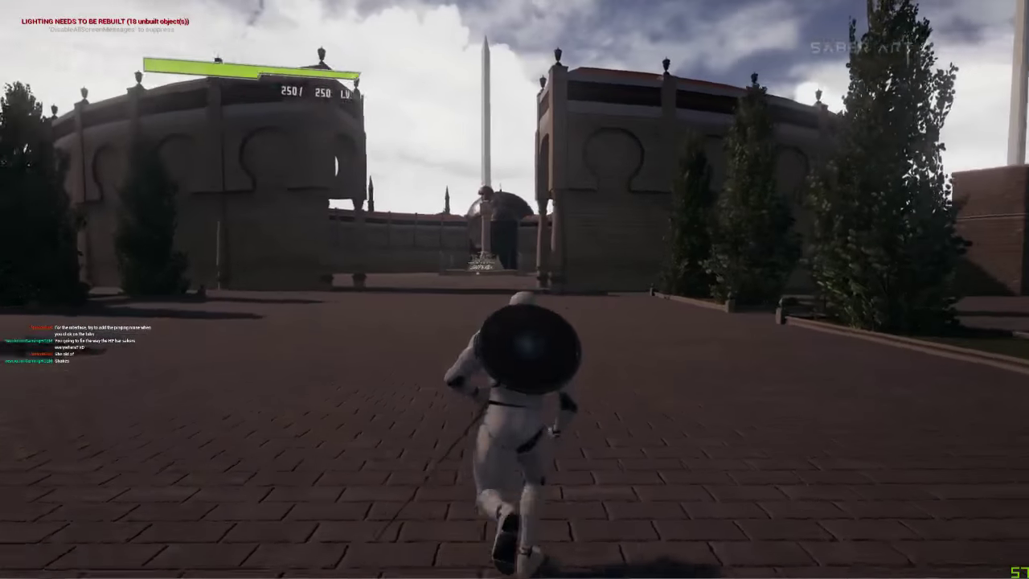
key("w")
key("a")
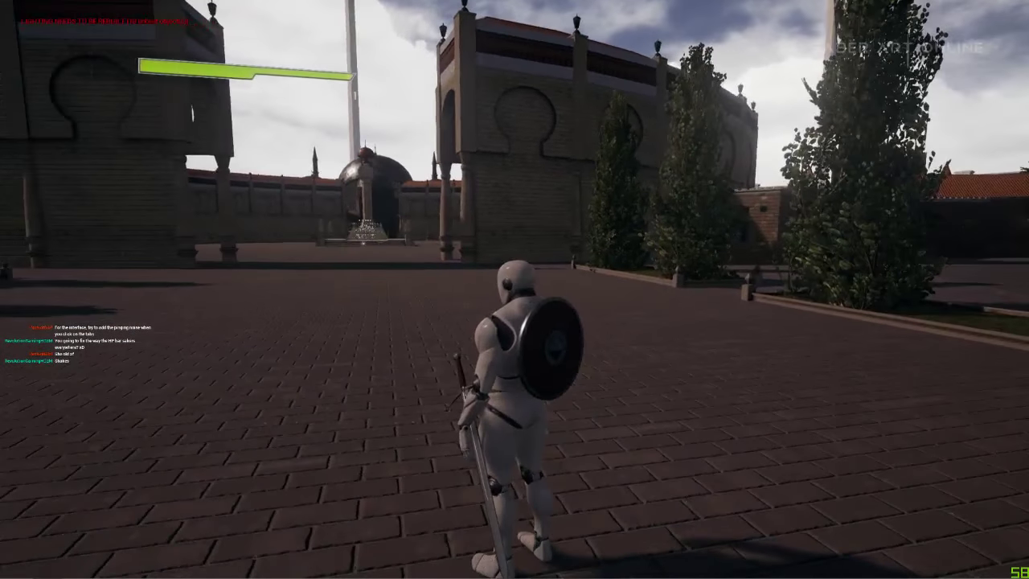
- Test the character's sword attacks in front of the arched gateway, and end the play session
left_click(515, 289)
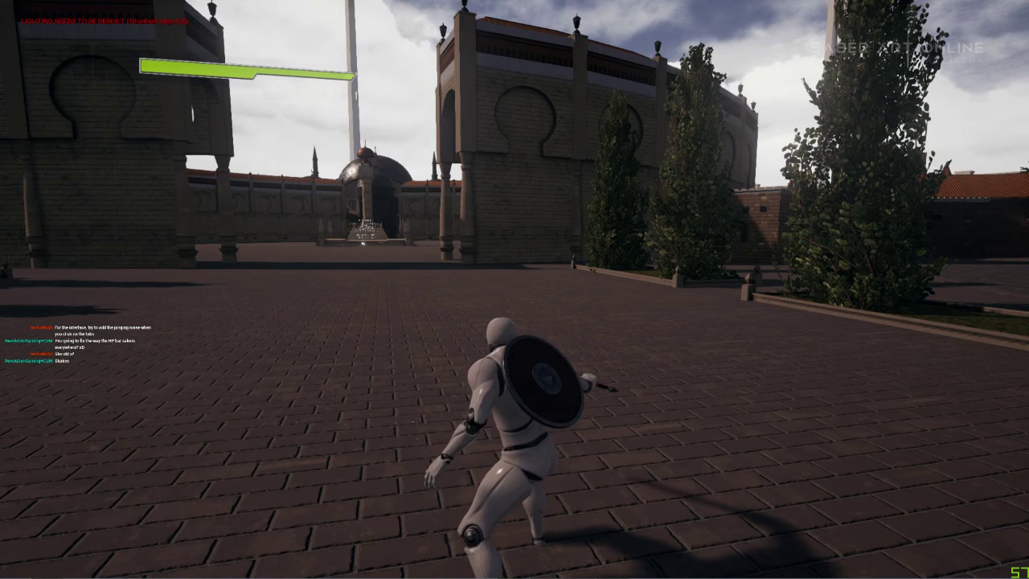
left_click(514, 290)
left_click(514, 290)
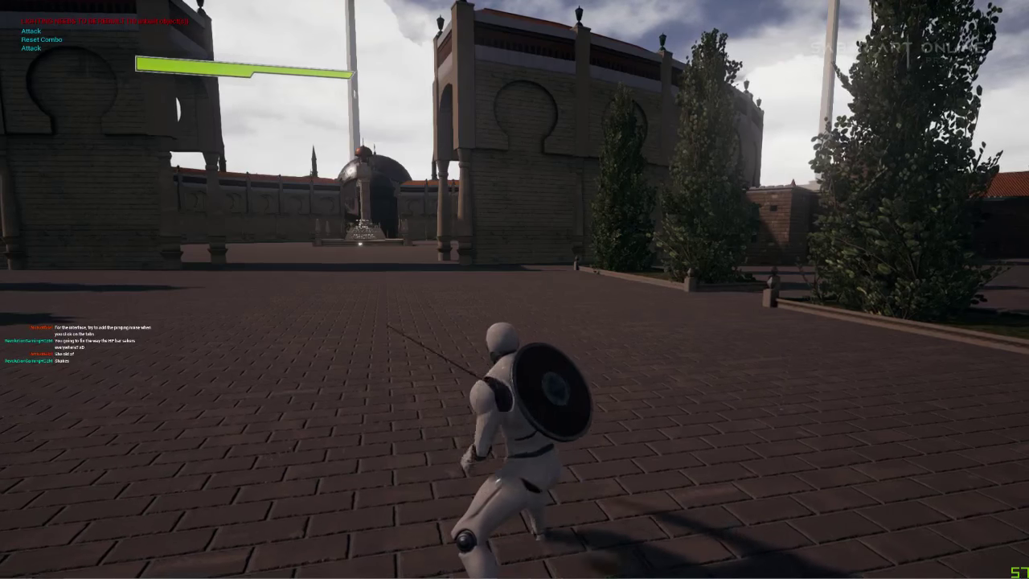
left_click(515, 289)
key("e")
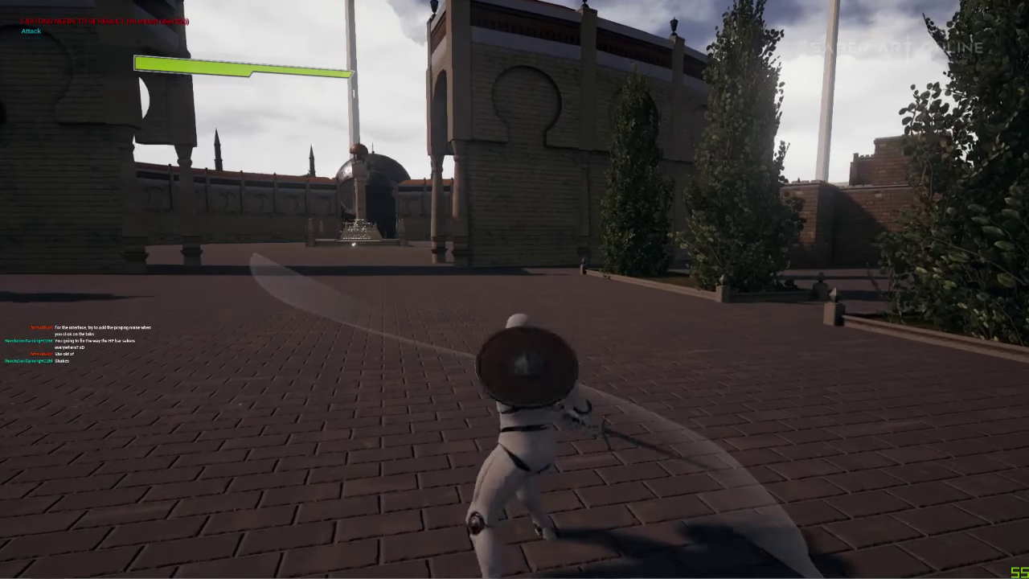
key("e")
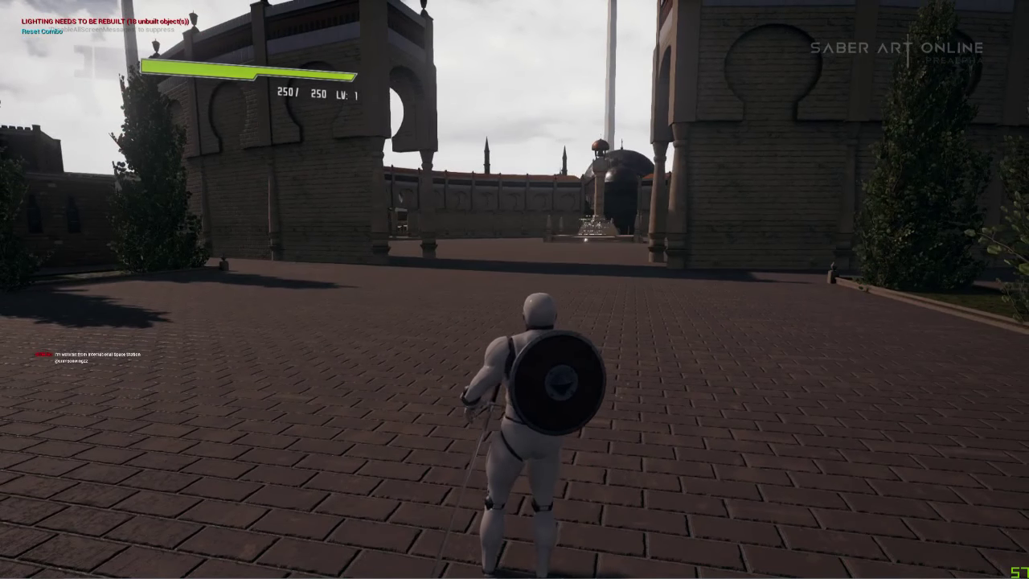
key("Escape")
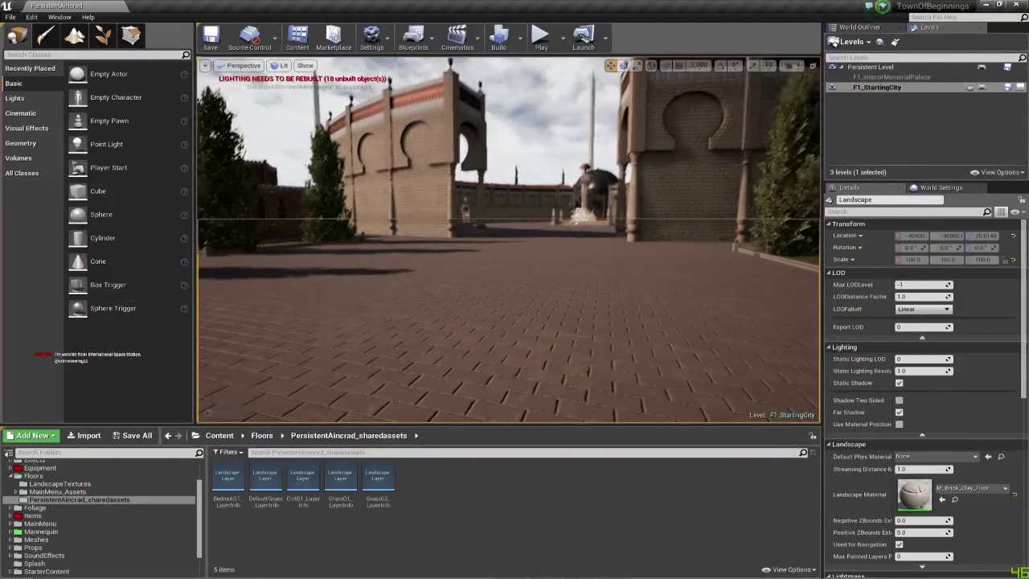
- Fly the editor view over the town's roofs and down into the courtyard with the large tree and umbrella tables
key("w")
right_click_drag(499, 405, 595, 373)
right_click_drag(473, 394, 547, 367)
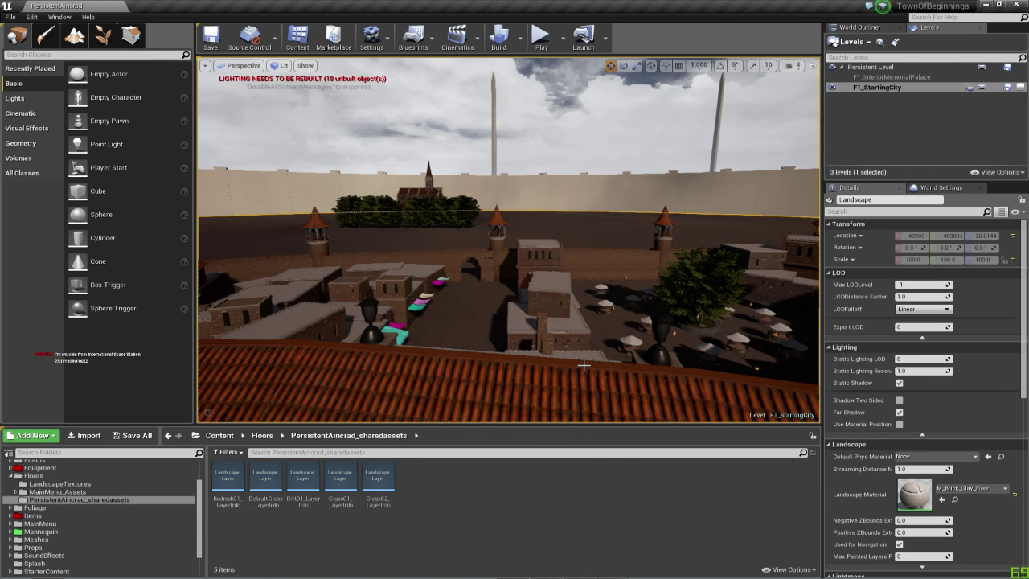
right_click_drag(583, 365, 530, 356)
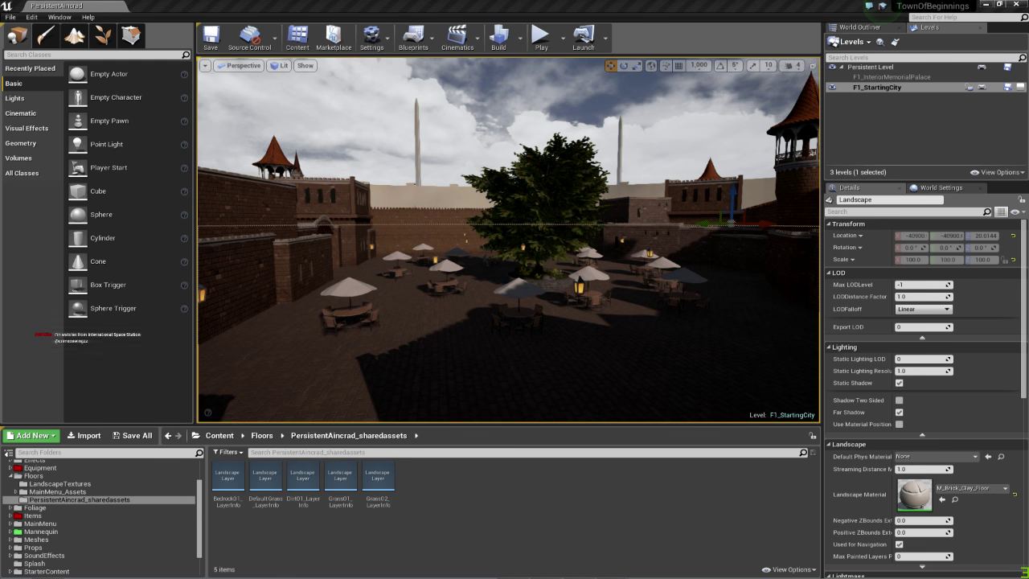
- Switch to the browser with the Saber Art Online Trello board and look through its lists across to Backlog
left_click_drag(1028, 100, 536, 84)
double_click(536, 84)
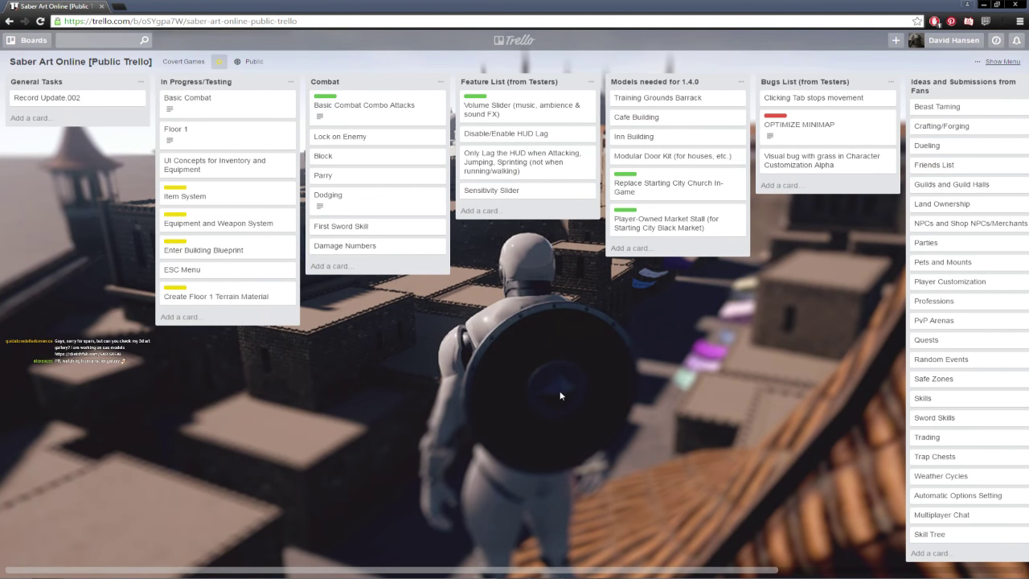
left_click_drag(561, 394, 155, 385)
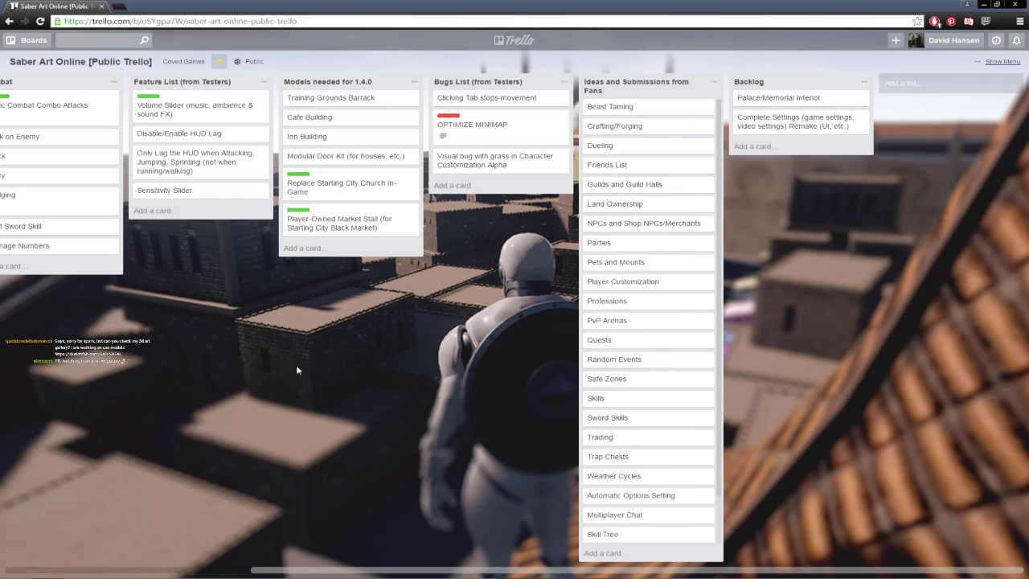
left_click_drag(296, 366, 277, 356)
left_click(363, 23)
left_click_drag(394, 347, 659, 348)
left_click_drag(349, 352, 542, 354)
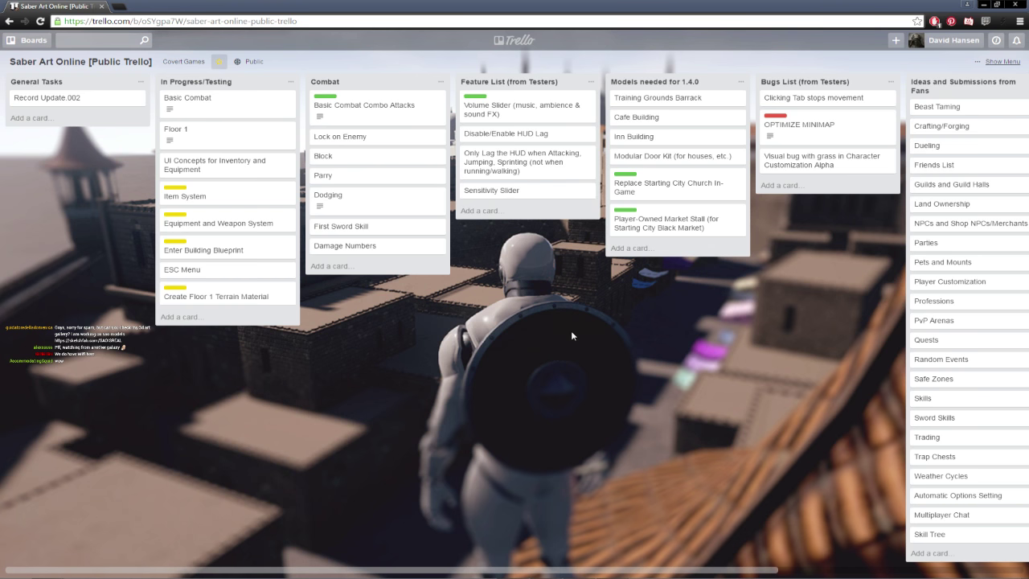
- Review the Trello board's task, feature, model and bug lists once more, and return to the Unreal level editor
left_click_drag(571, 331, 191, 328)
left_click_drag(270, 331, 637, 320)
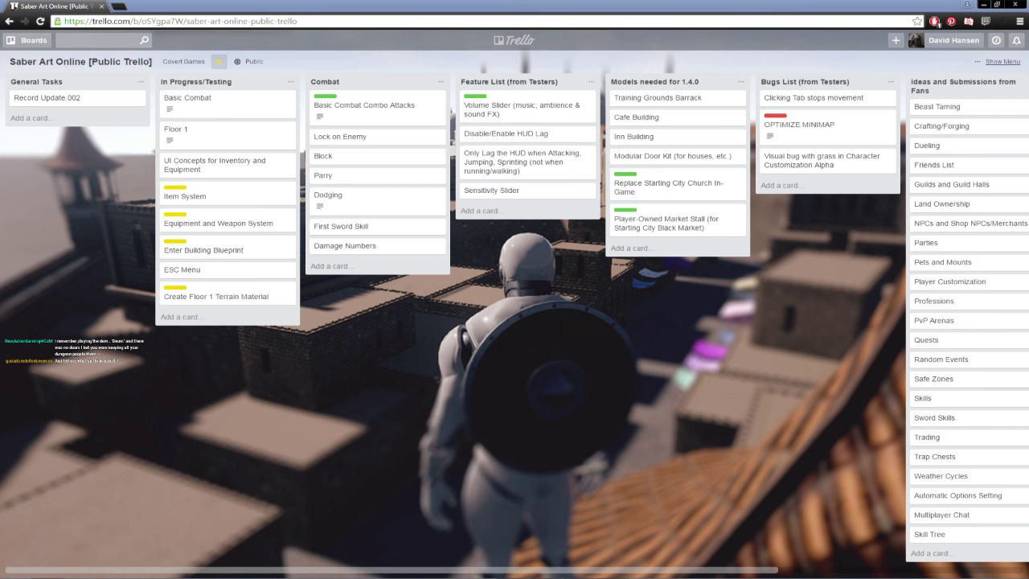
left_click_drag(438, 378, 237, 378)
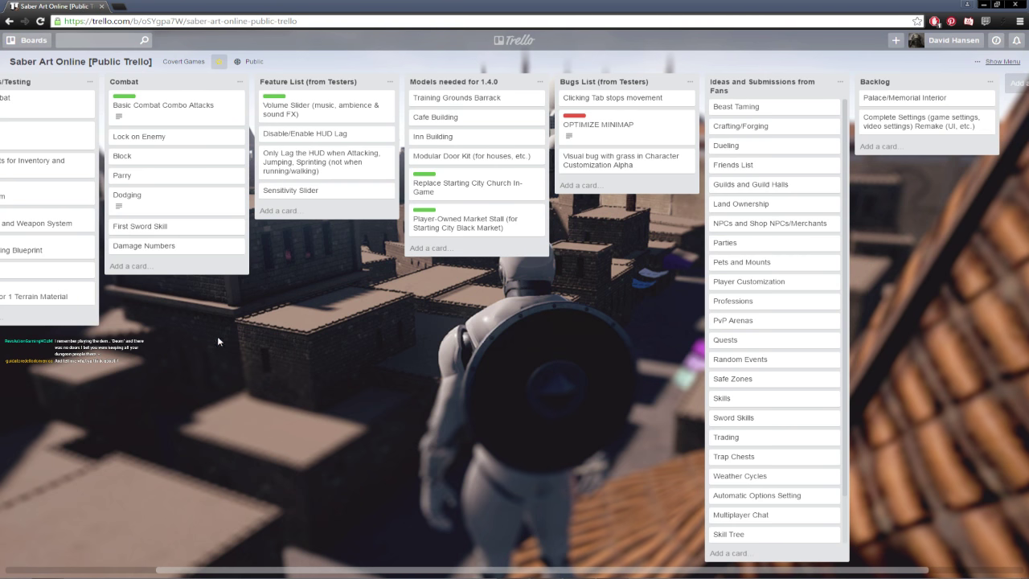
left_click_drag(220, 342, 428, 149)
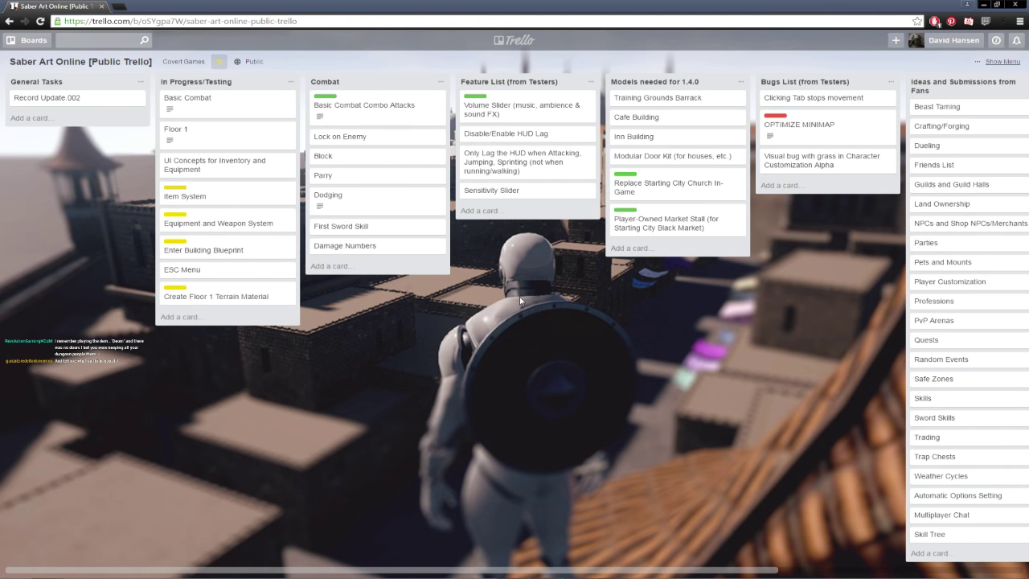
left_click_drag(60, 6, 1028, 6)
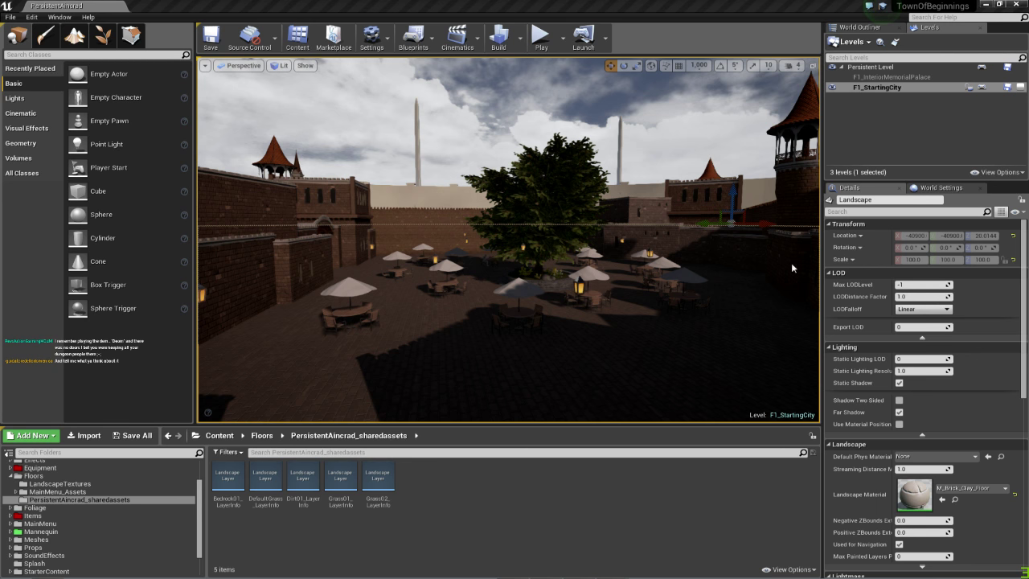
- Start a full-screen play session from a viewpoint beside the umbrella tables and the slit-windowed brick building
right_click_drag(427, 270, 514, 266)
key("w")
right_click_drag(381, 265, 365, 265)
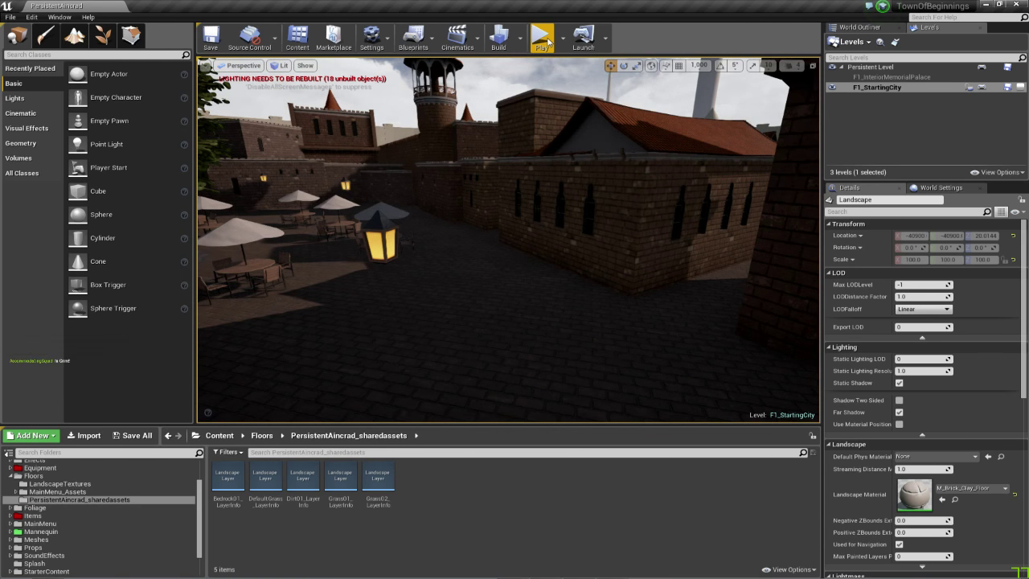
key("alt+p")
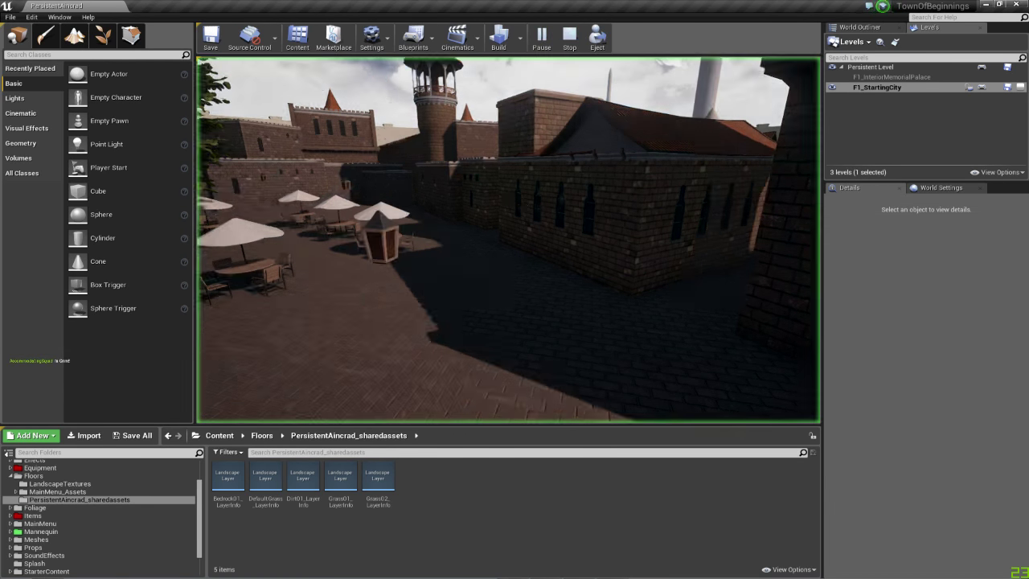
key("F11")
left_click(525, 204)
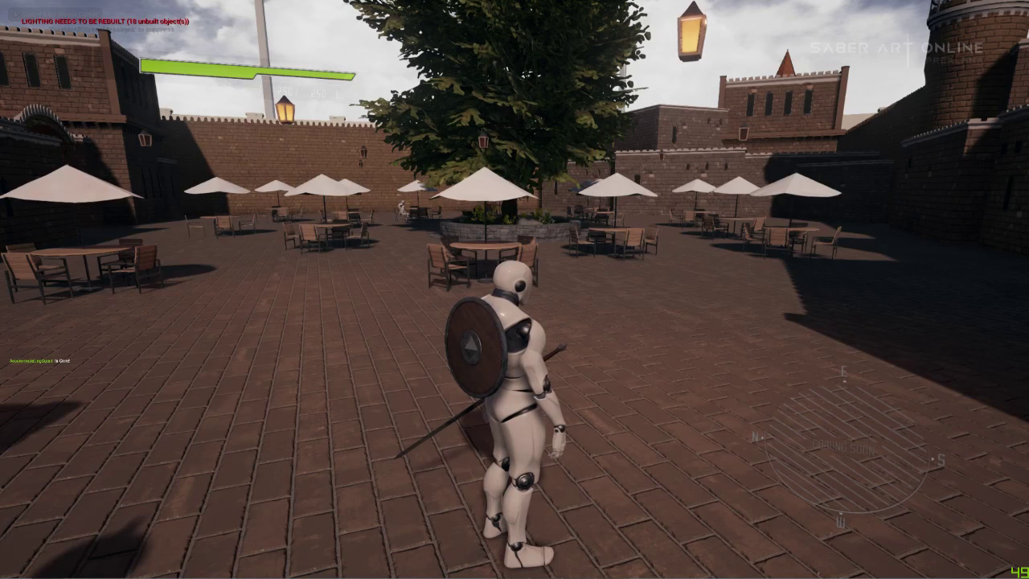
- Run the character across the courtyard between the umbrella tables toward the large tree
key("w")
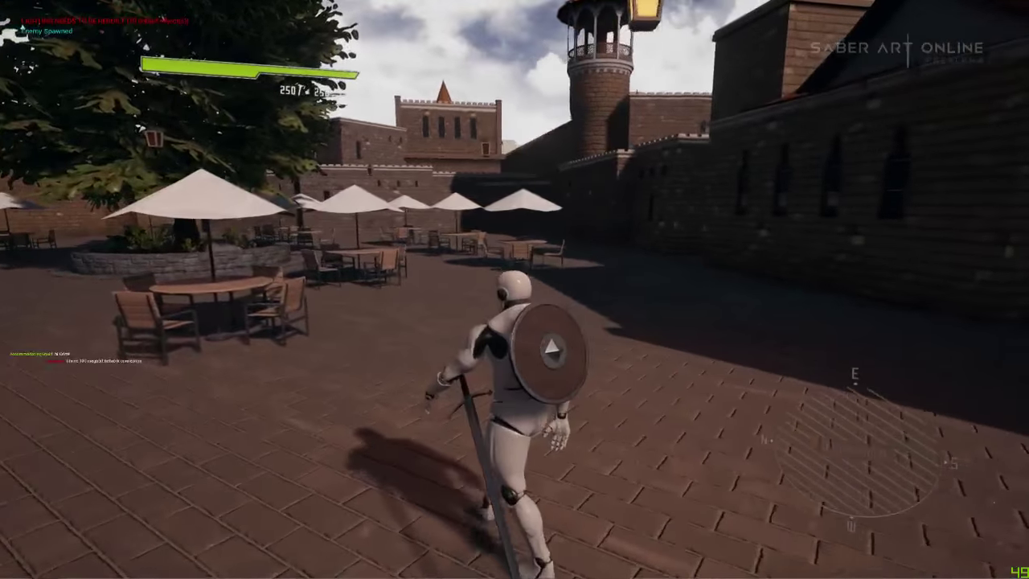
key("d")
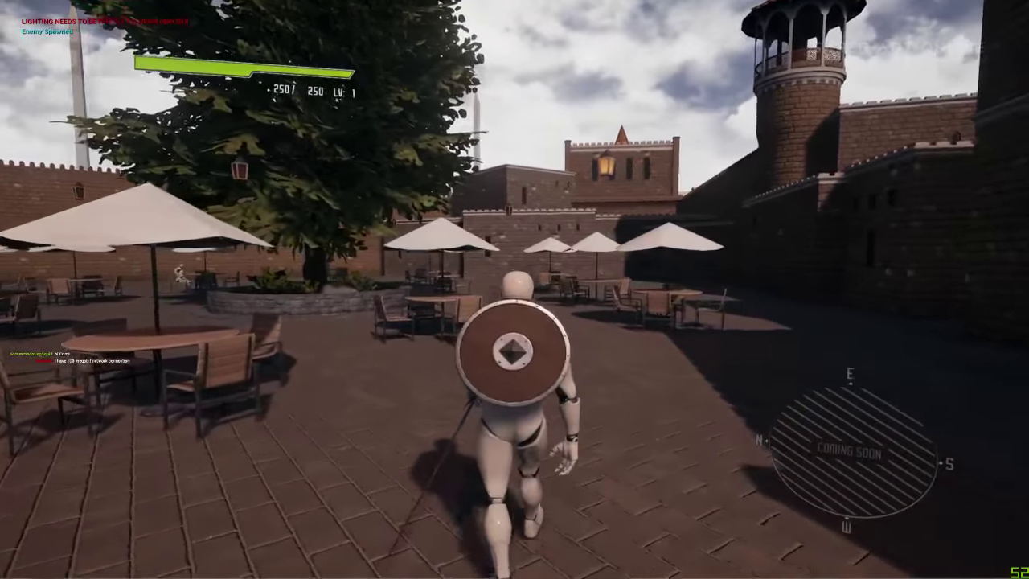
key("d")
key("d")
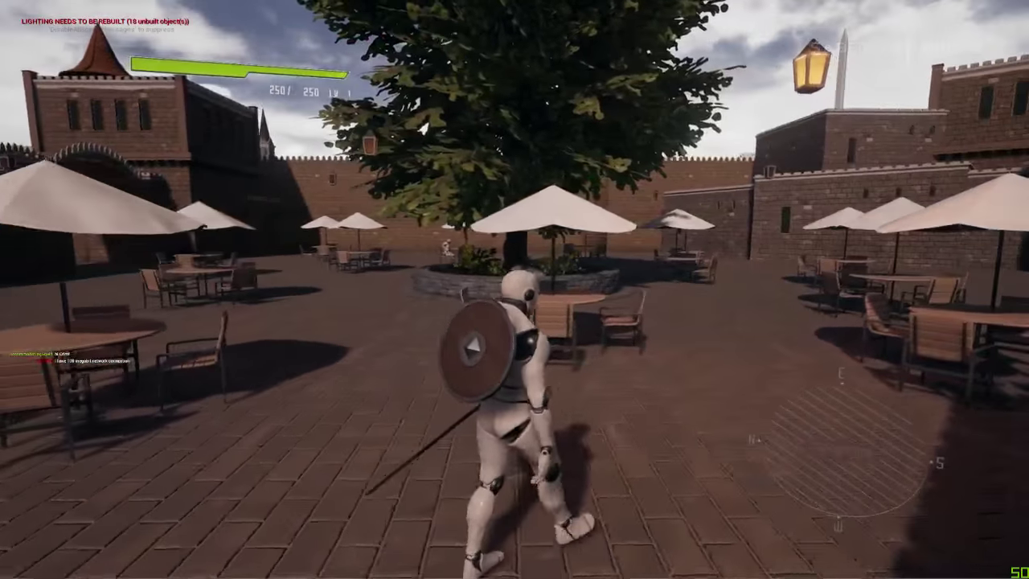
key("w")
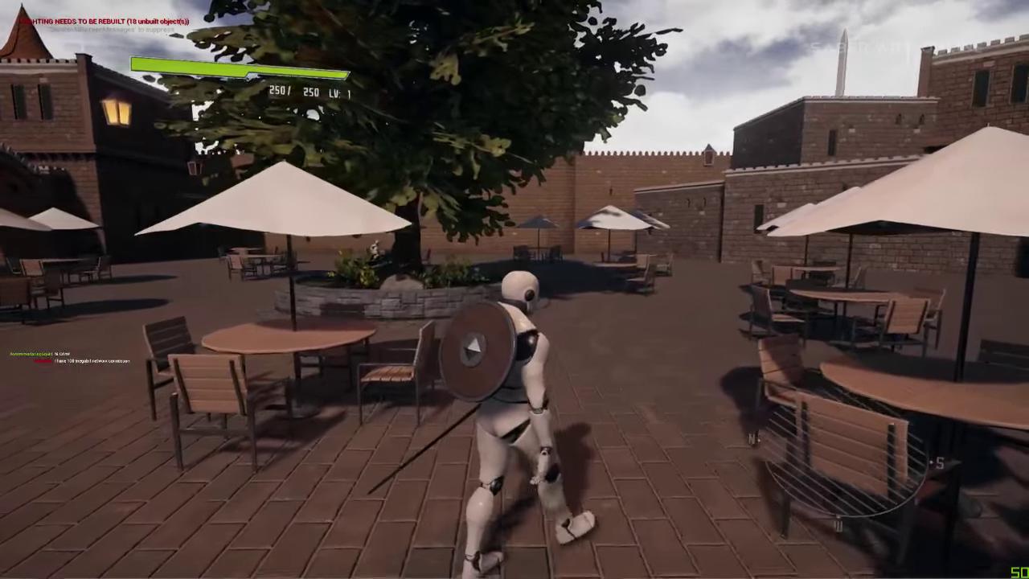
- Run the character past the large tree and umbrella tables into the passage toward the green and teal awnings
key("w")
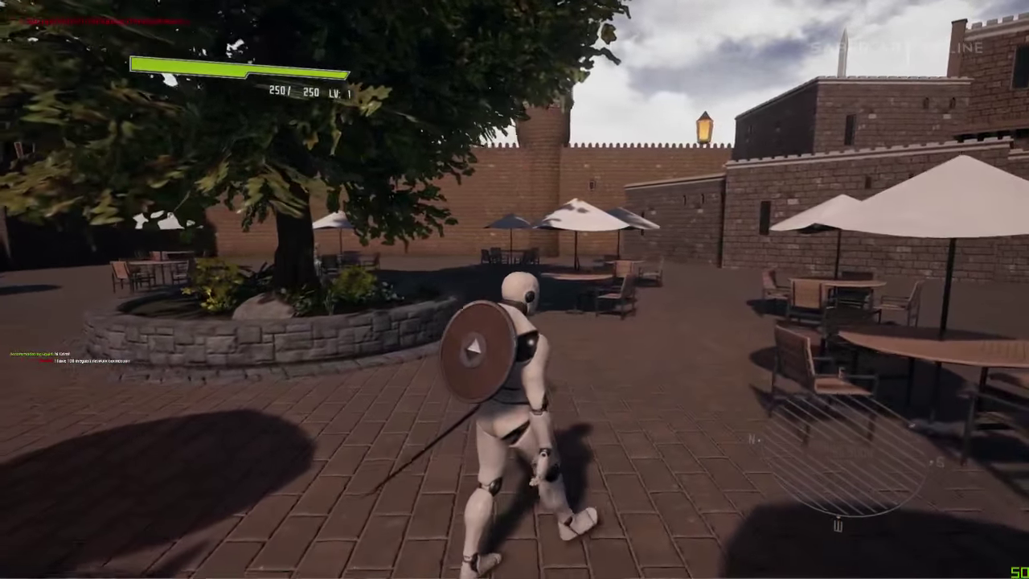
key("w")
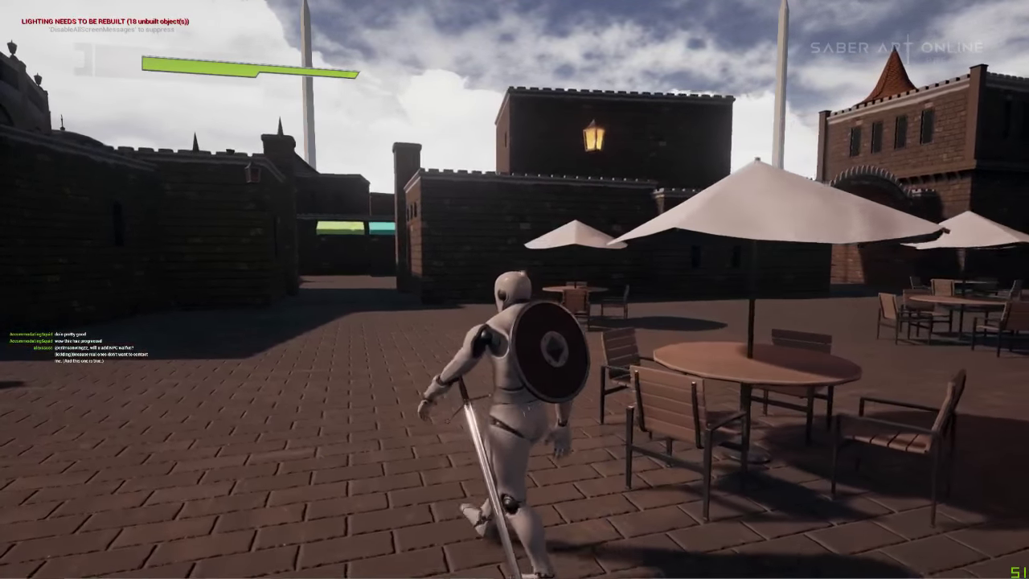
key("w")
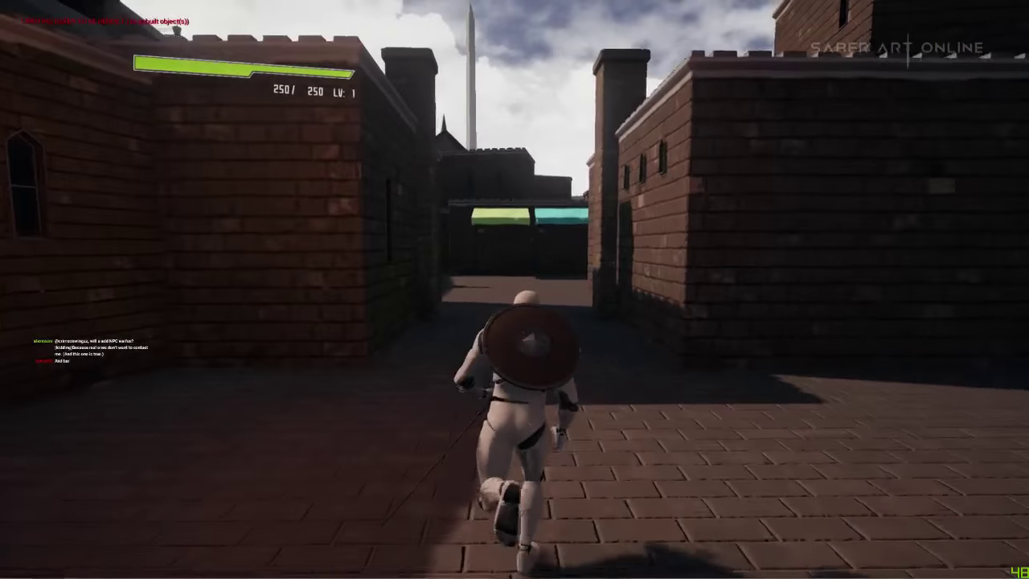
key("w")
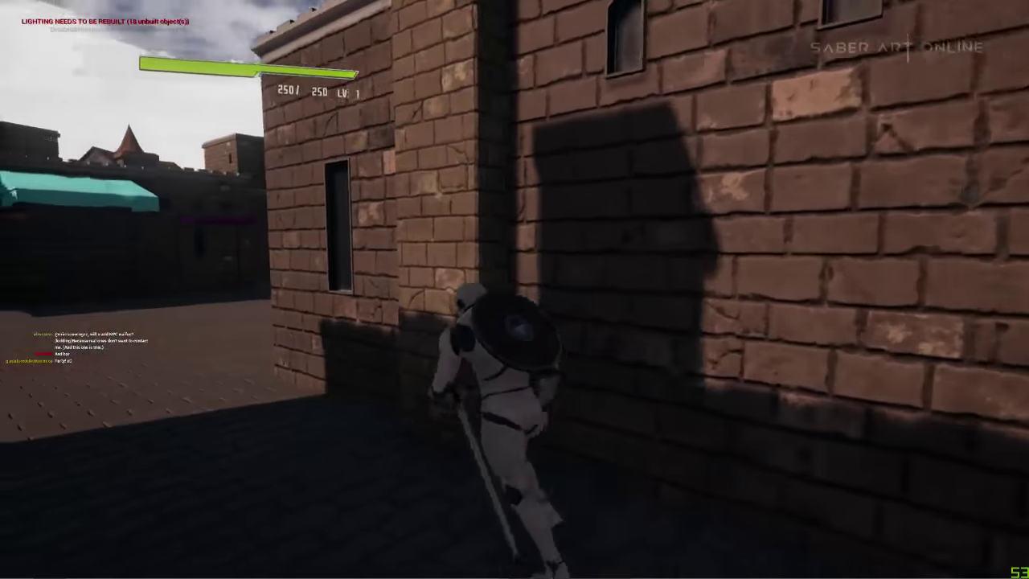
- Run the character along the brick buildings and awning street to the columned entrance of the circular plaza
key("w")
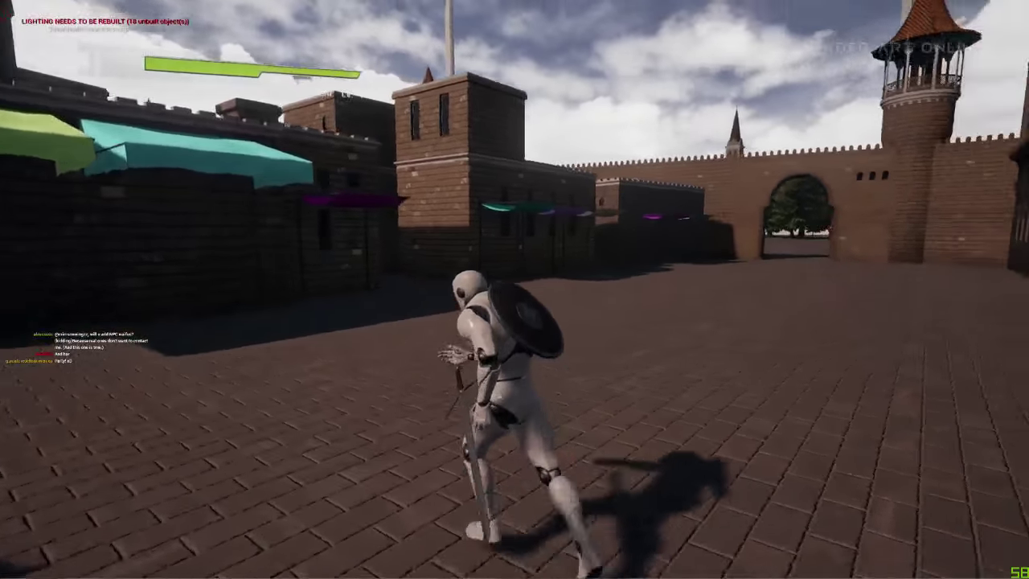
key("w")
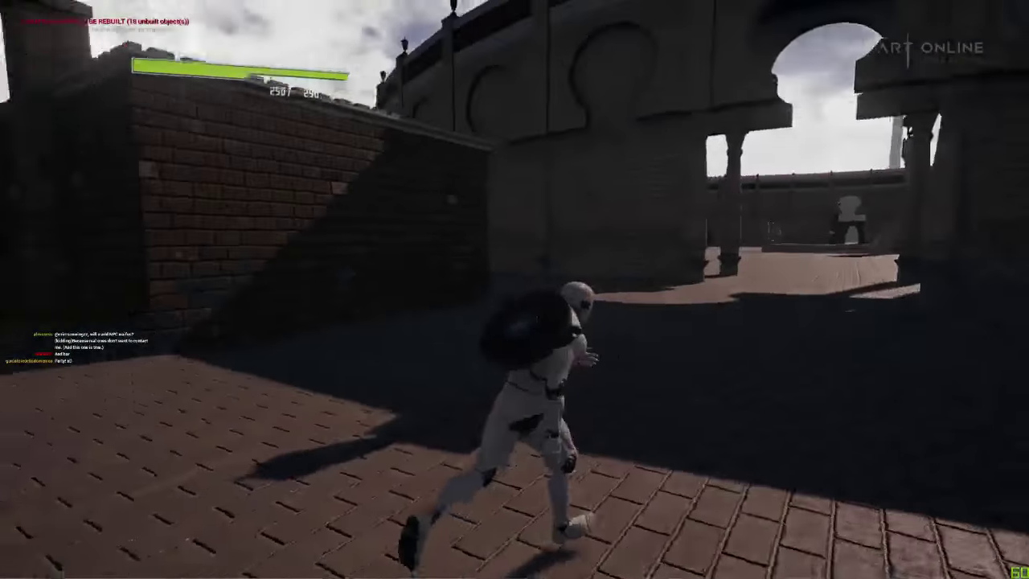
key("w")
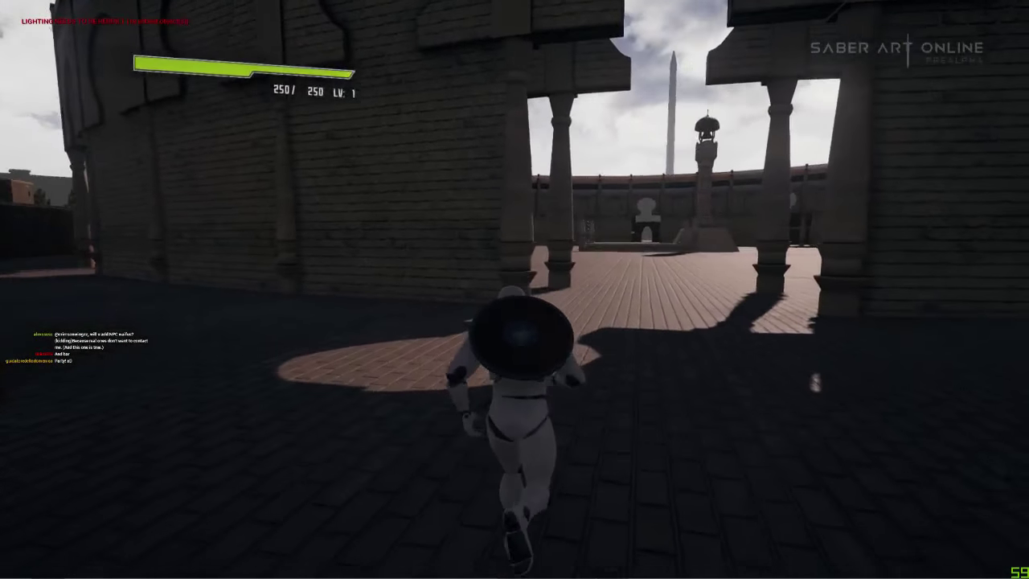
key("w")
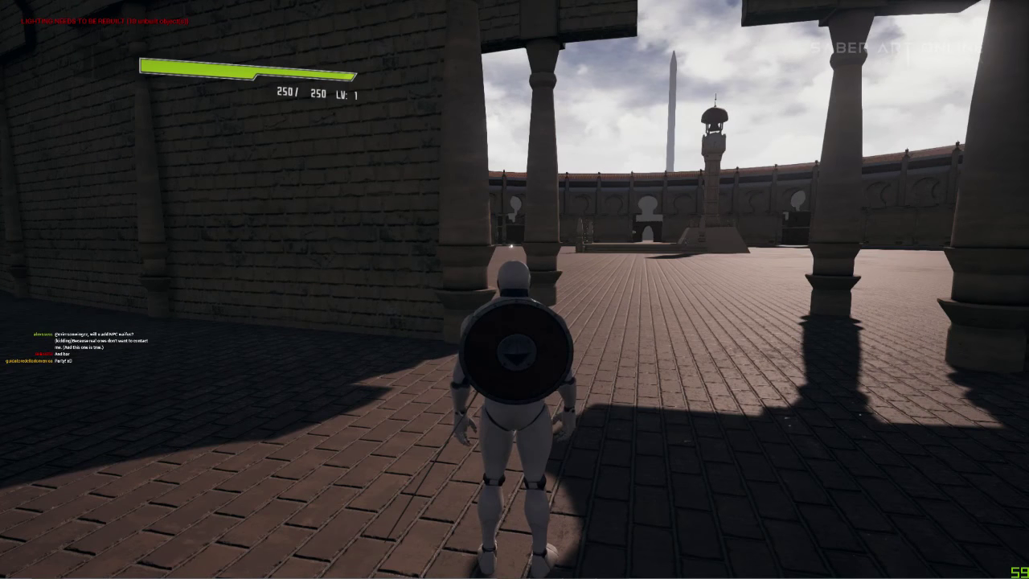
- Enter the nickname TestFam in the in-game menu's Names dialog, accept it and leave the menu
key("Tab")
key("Tab")
key("Tab")
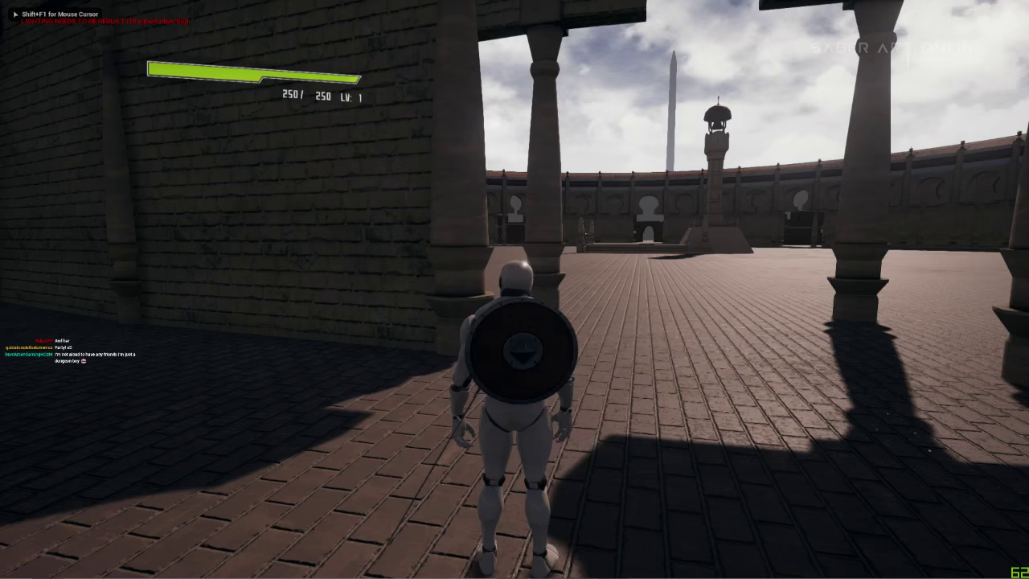
key("Escape")
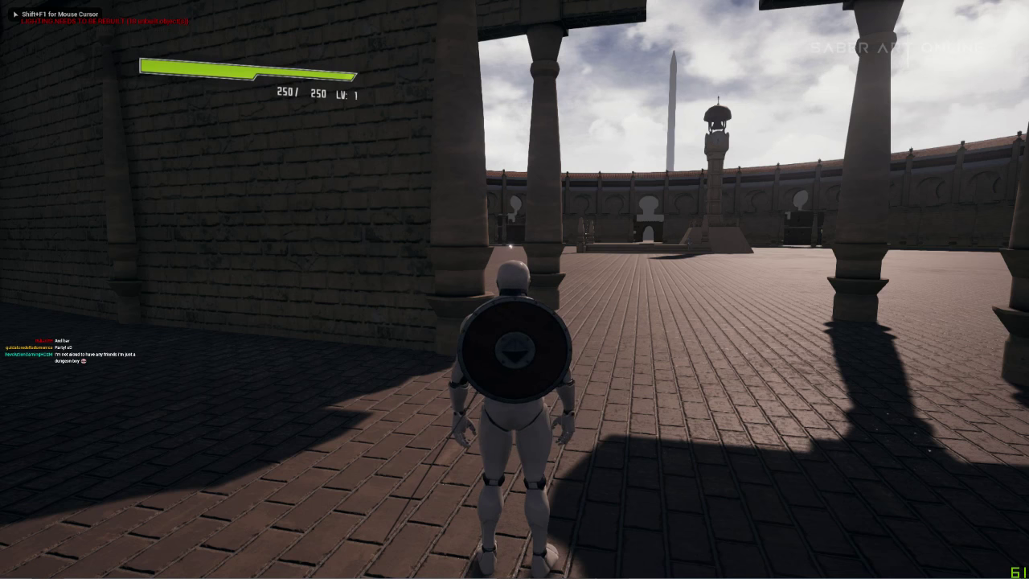
key("Escape")
left_click(911, 97)
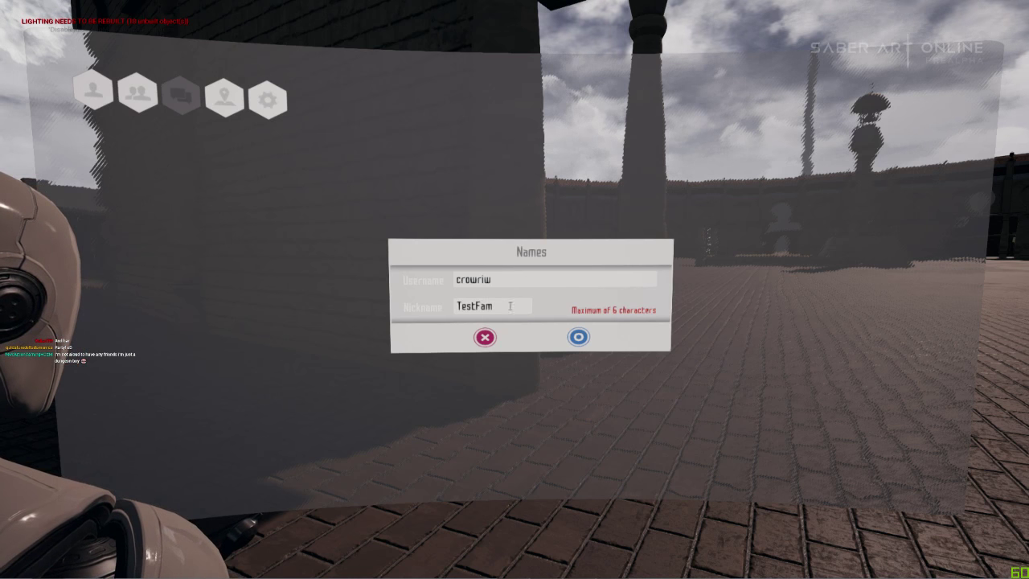
left_click(579, 337)
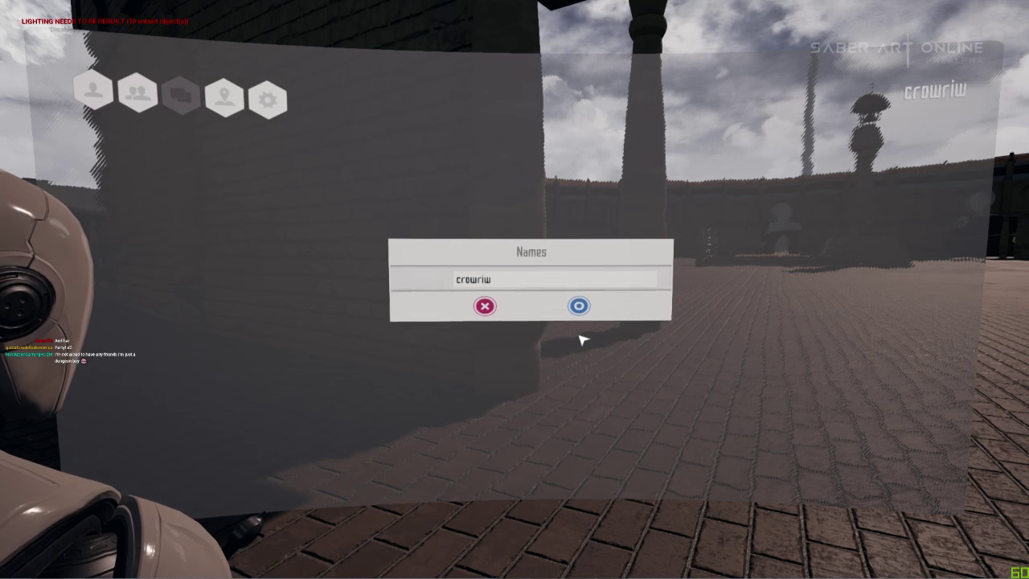
key("Escape")
- Run the character into the circular plaza and across the paving toward the clock tower
key("w")
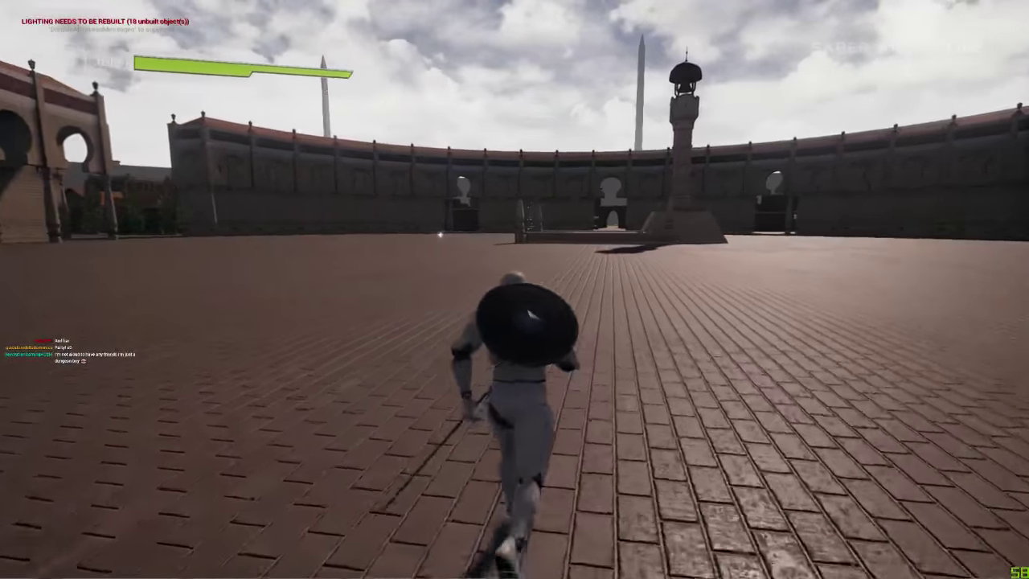
key("d")
key("w")
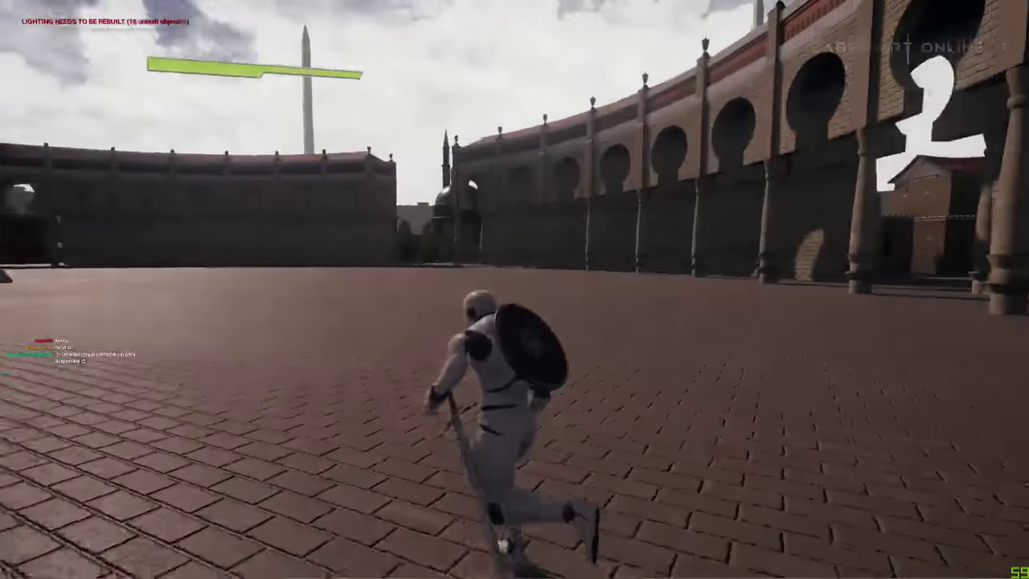
key("w")
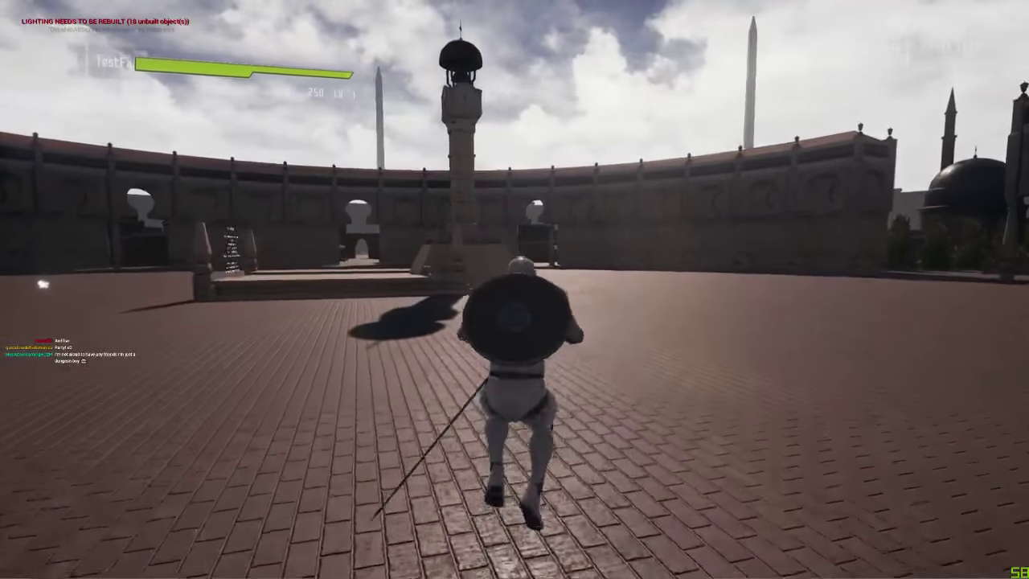
key("w")
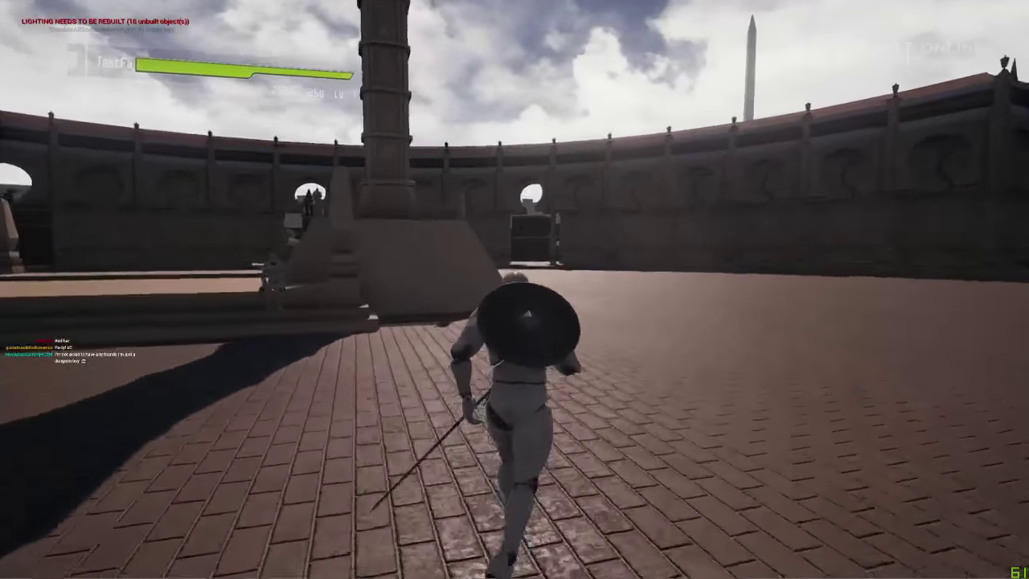
- Leap high above the plaza beside the clock tower and survey the arcades, hedged avenue and domed palace
key("w")
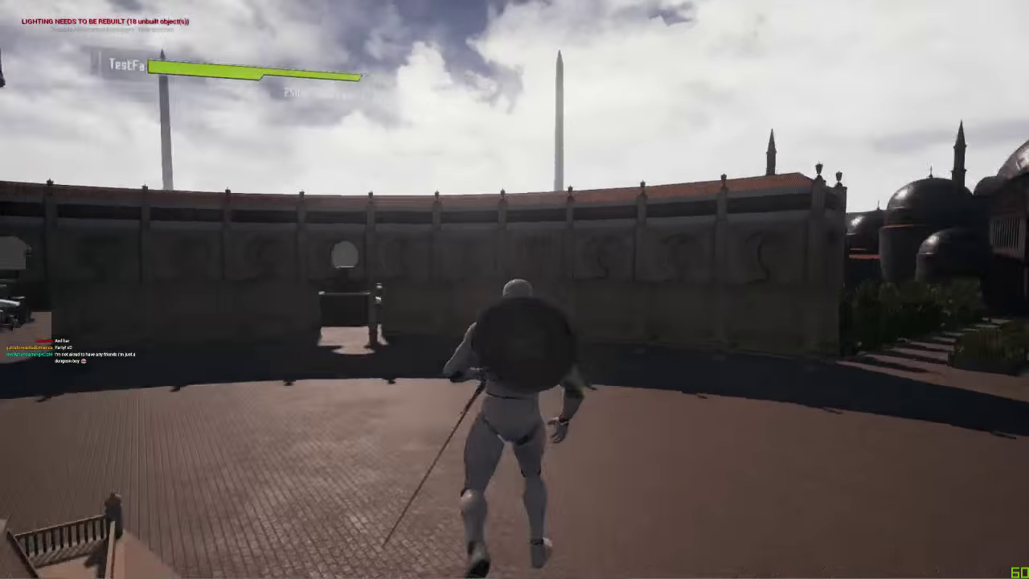
key("d")
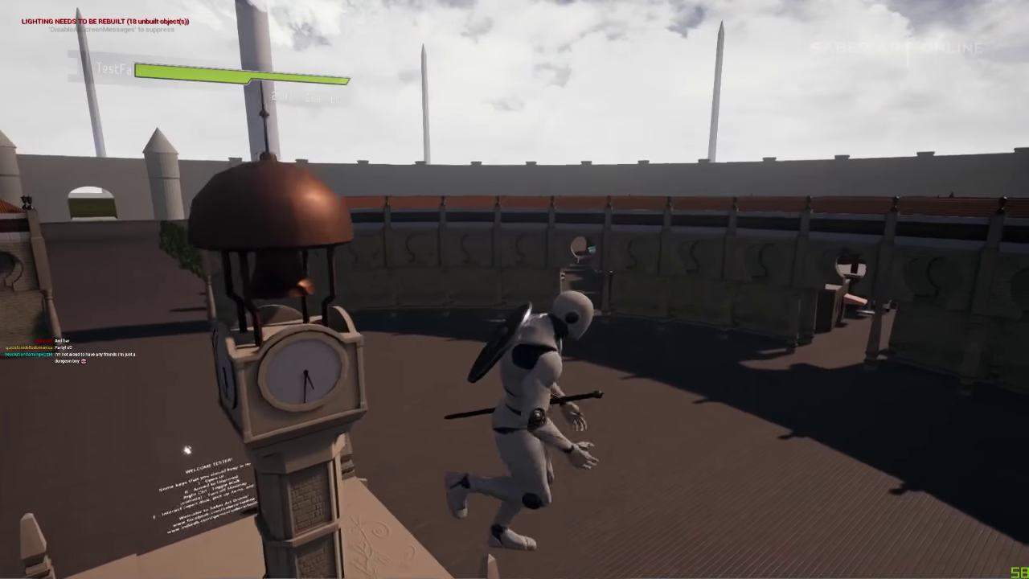
key("d")
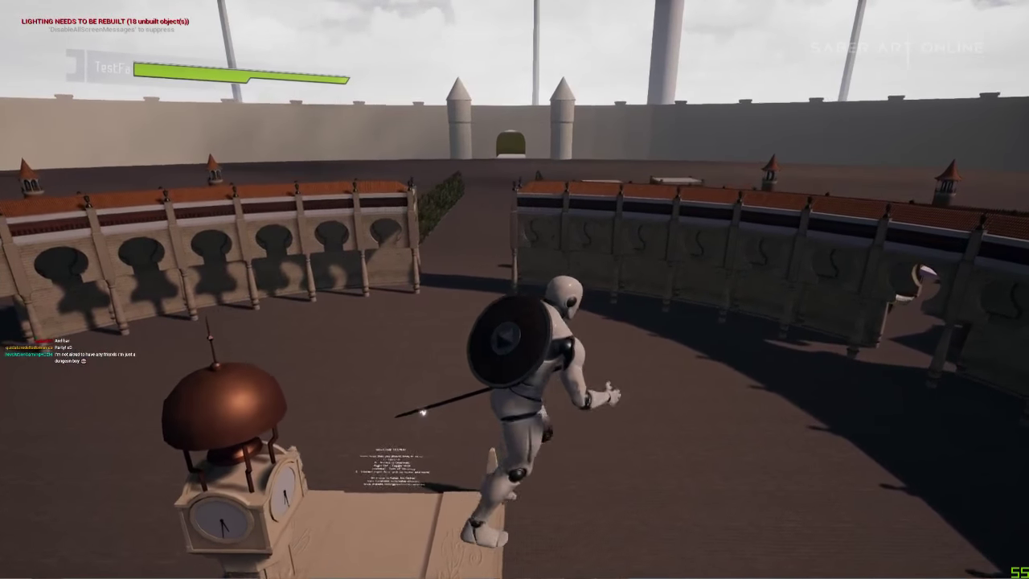
key("w")
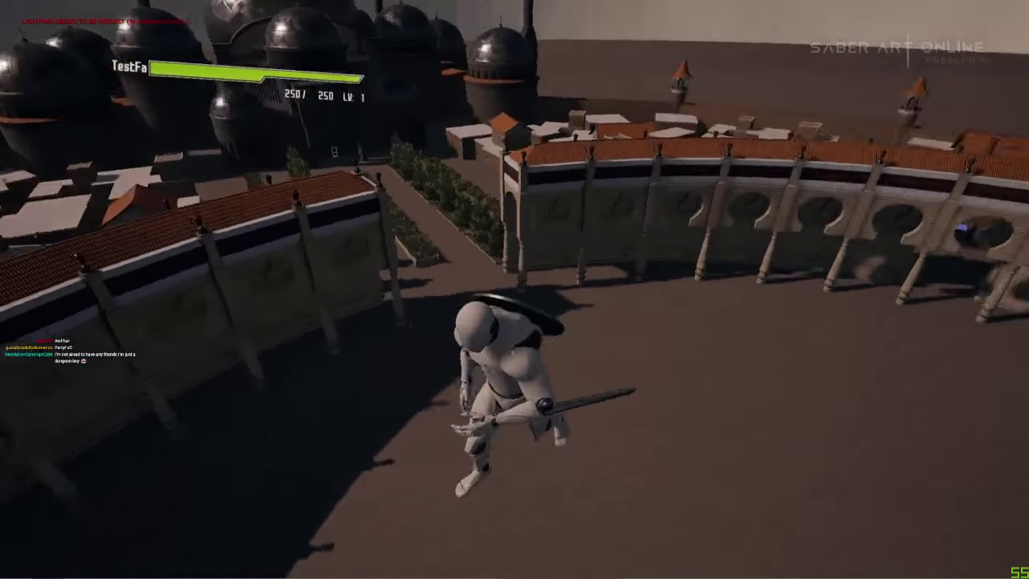
key("w")
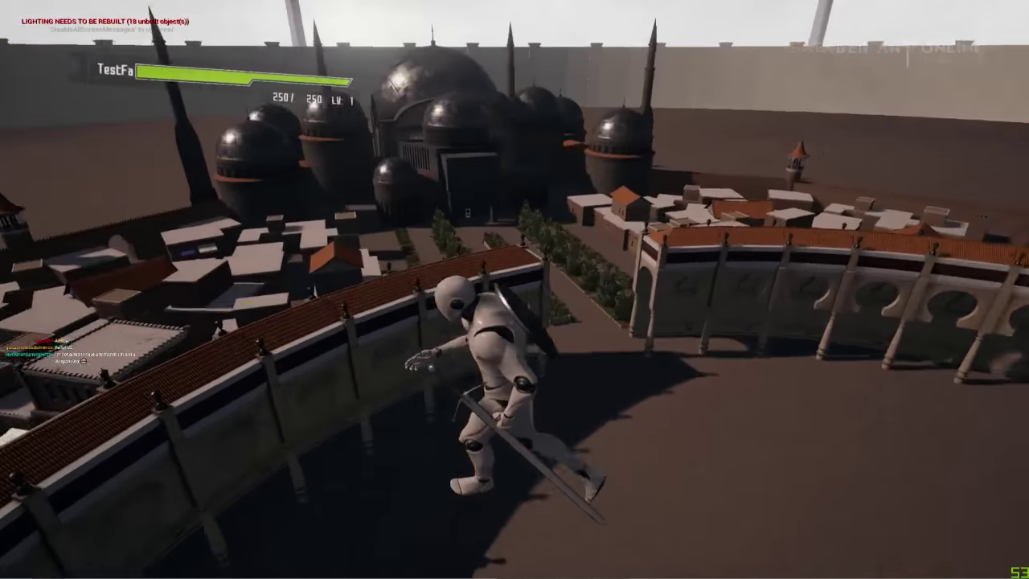
- Carry the airborne character over the plaza's arcade roof and the market district toward the walled square with stalls
key("w")
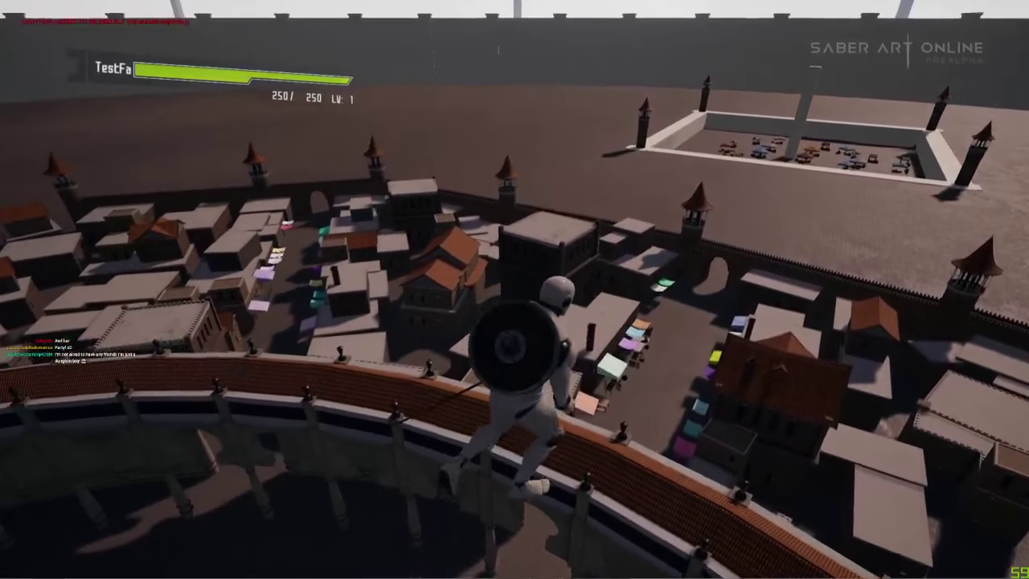
key("w")
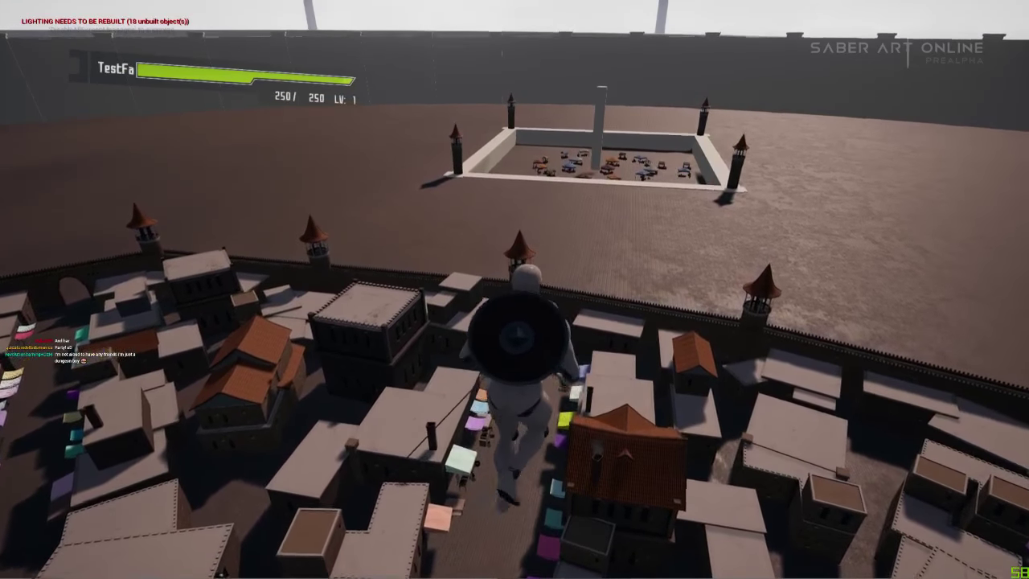
key("w")
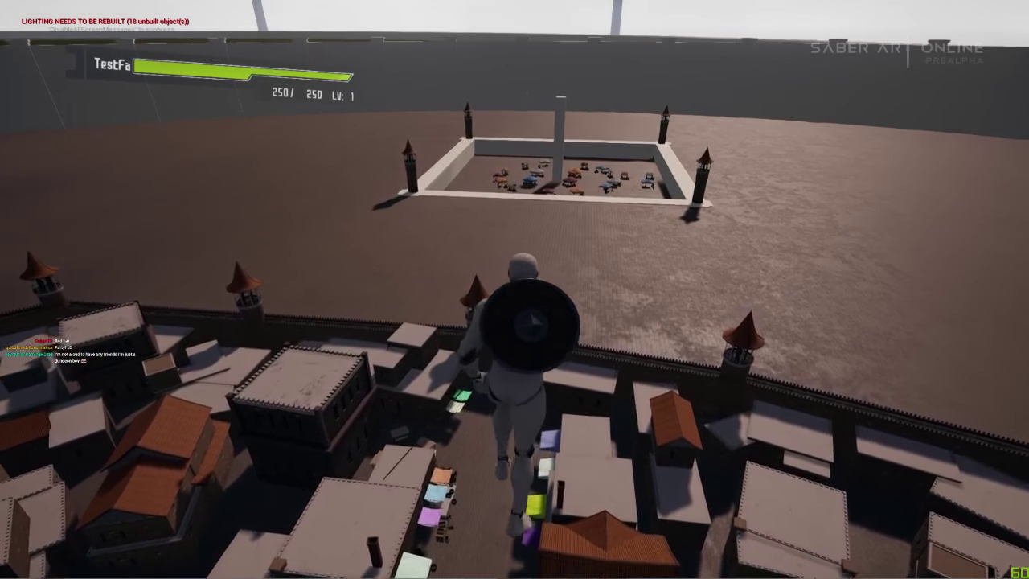
key("w")
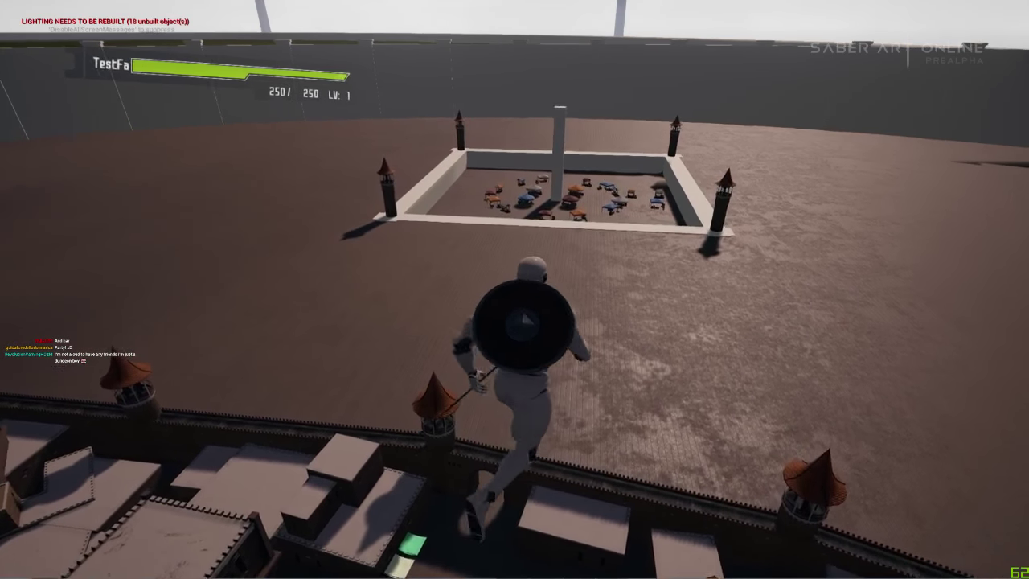
key("w")
- Glide over the outer town wall and land on the open paving in front of the sunken stall area
key("w")
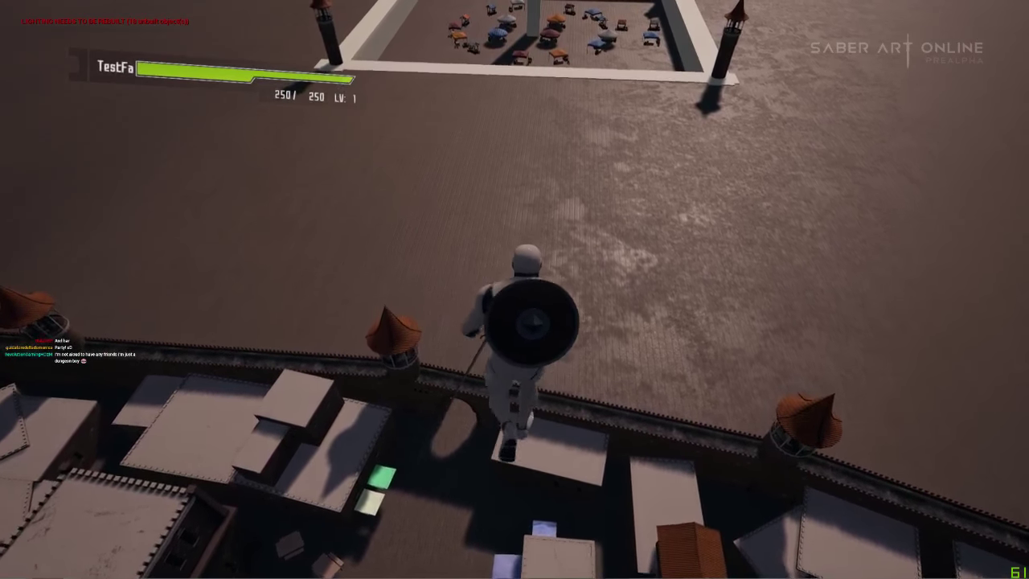
key("w")
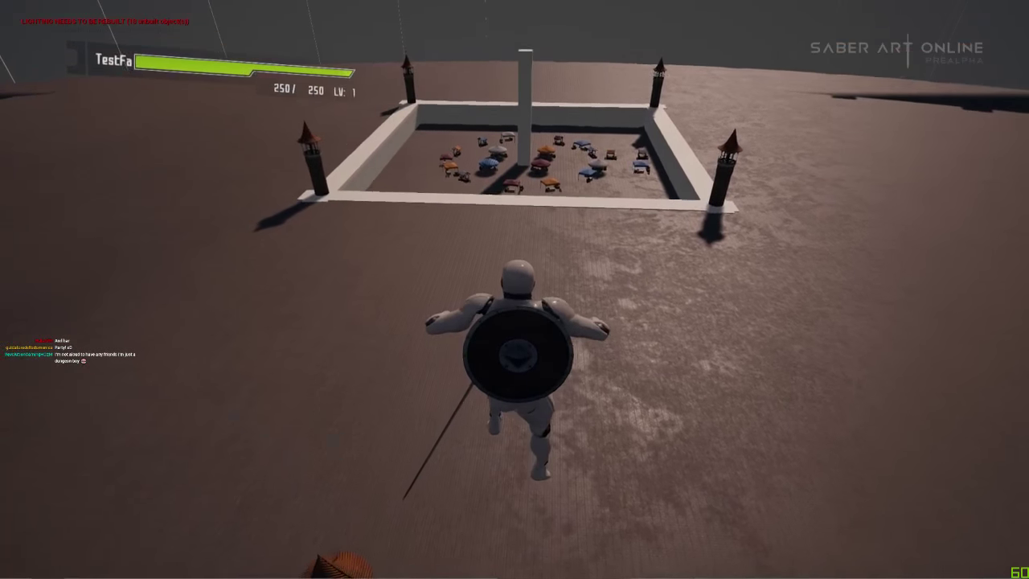
key("w")
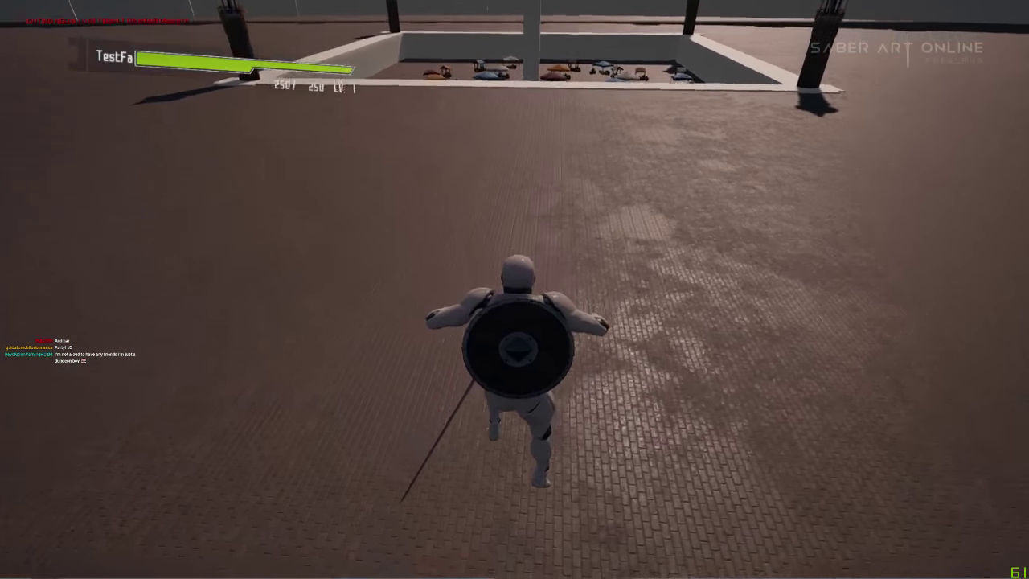
key("w")
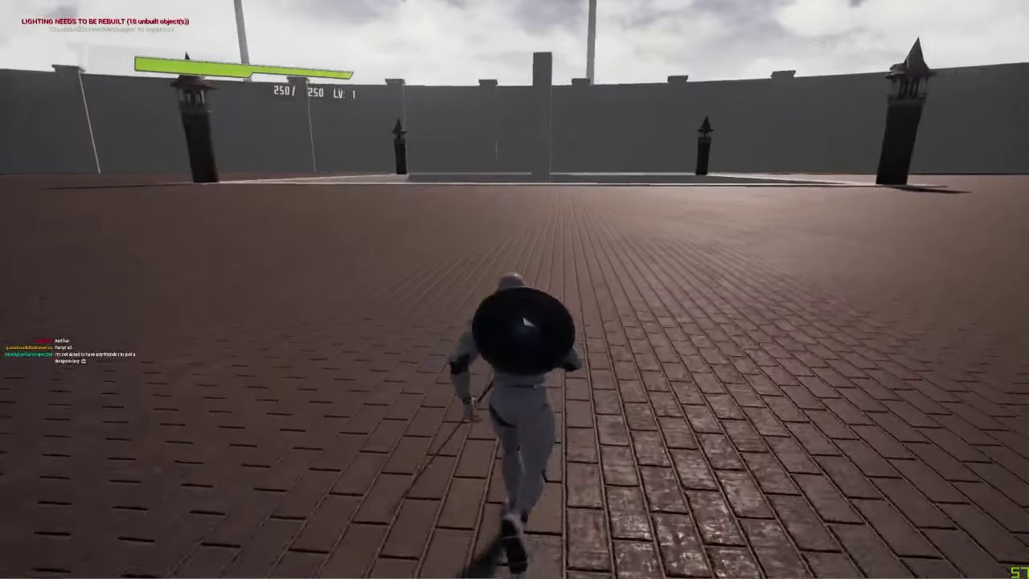
- Run the character to the pale rim of the sunken market and jump onto it to view the stalls
key("w")
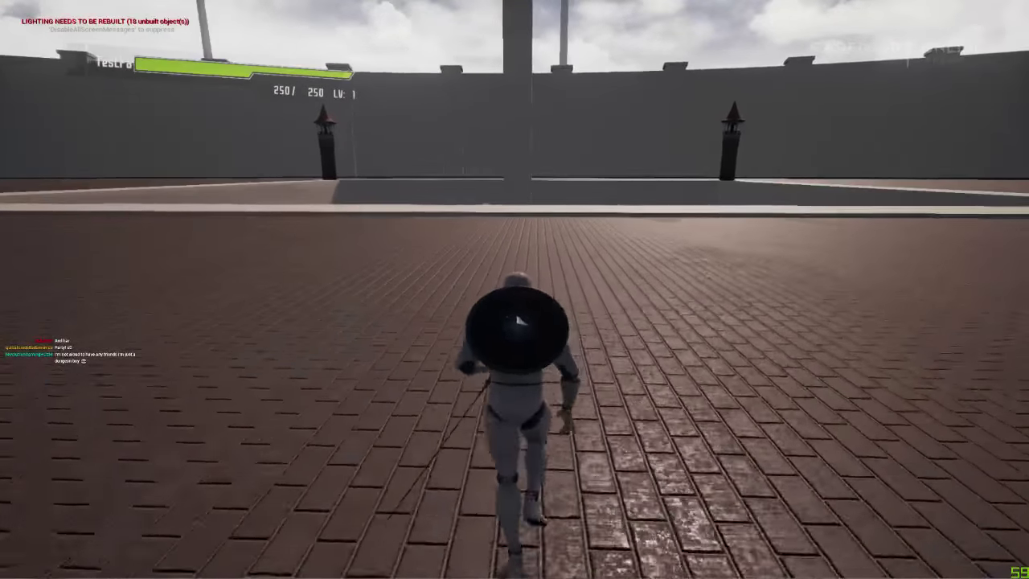
key("w")
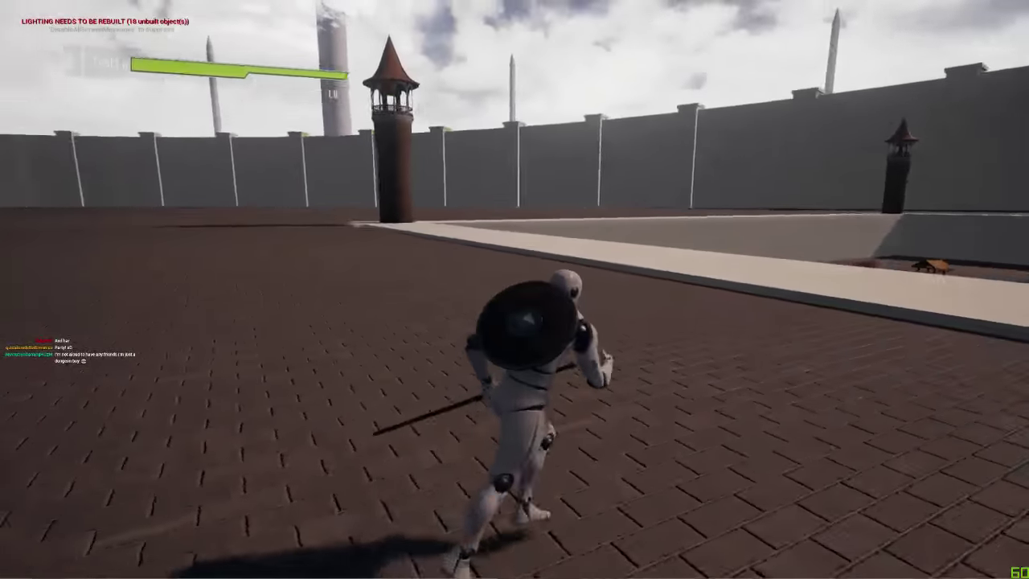
key("w")
key("space")
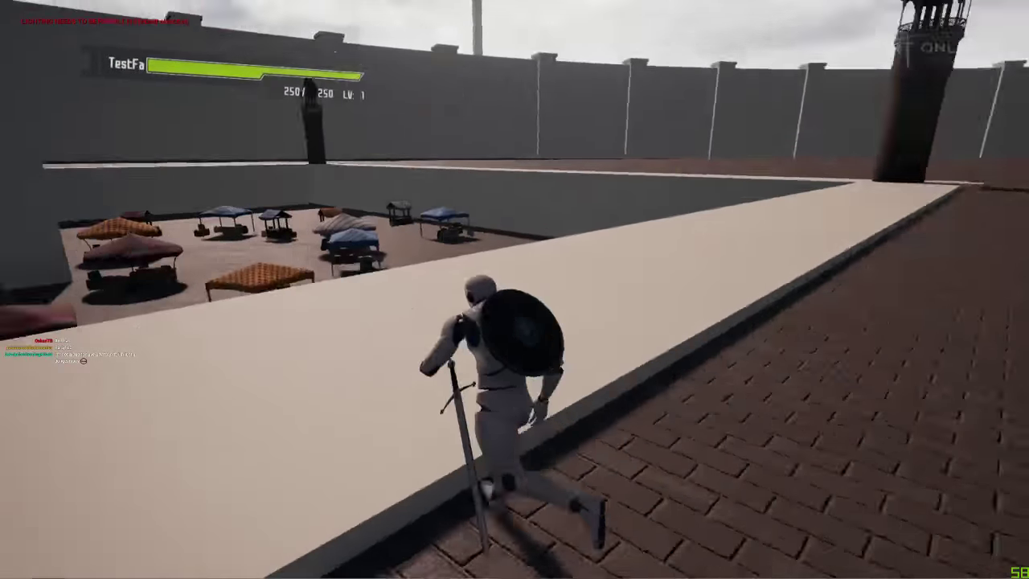
key("w")
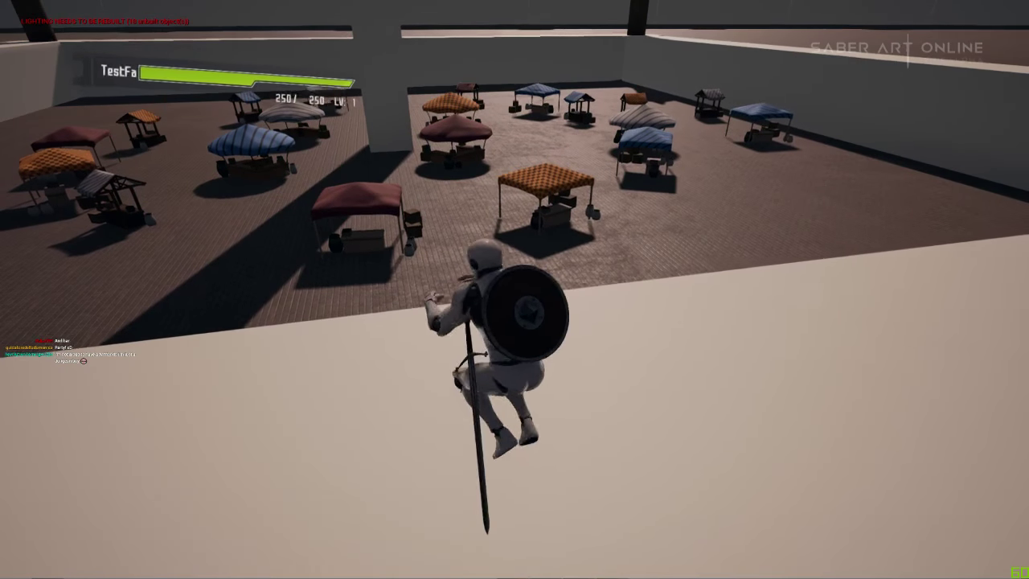
- Restart the play session from a viewpoint above the sunken market and run toward the red-canopied stall
key("Escape")
key("s")
right_click_drag(514, 289, 496, 278)
mouse_move(549, 397)
right_mouse_down()
mouse_move(549, 353)
mouse_move(615, 402)
mouse_move(552, 390)
right_mouse_up()
key("w")
key("alt+p")
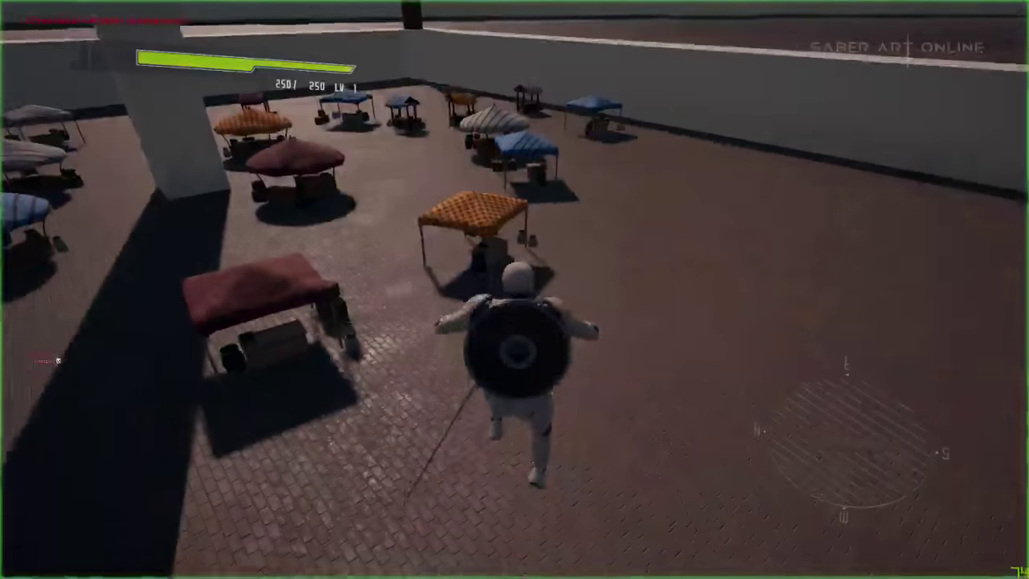
key("w")
key("a")
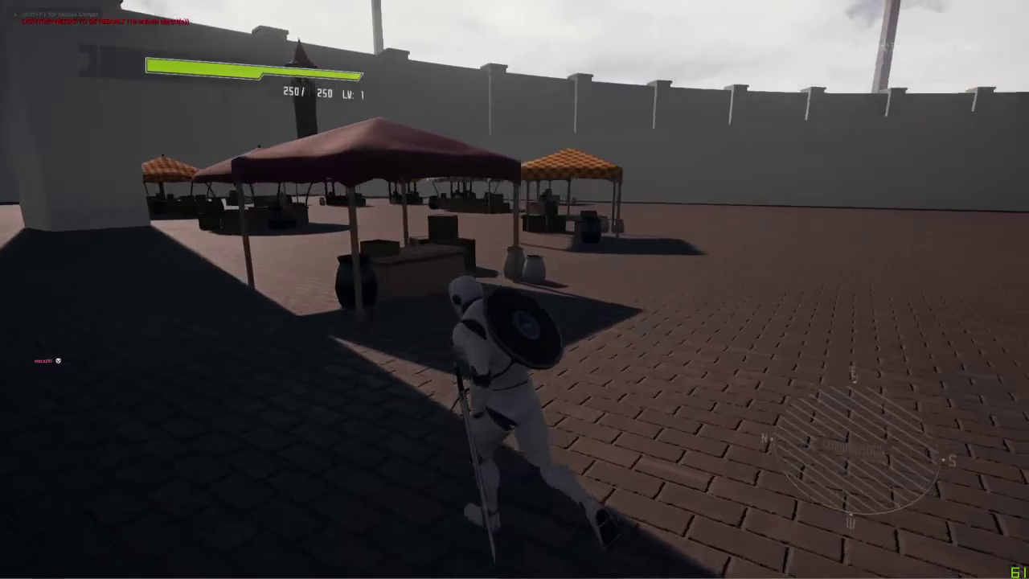
- Circle the red-canopied stall, stop at its counter, and run on toward the tall pillar in the market
key("d")
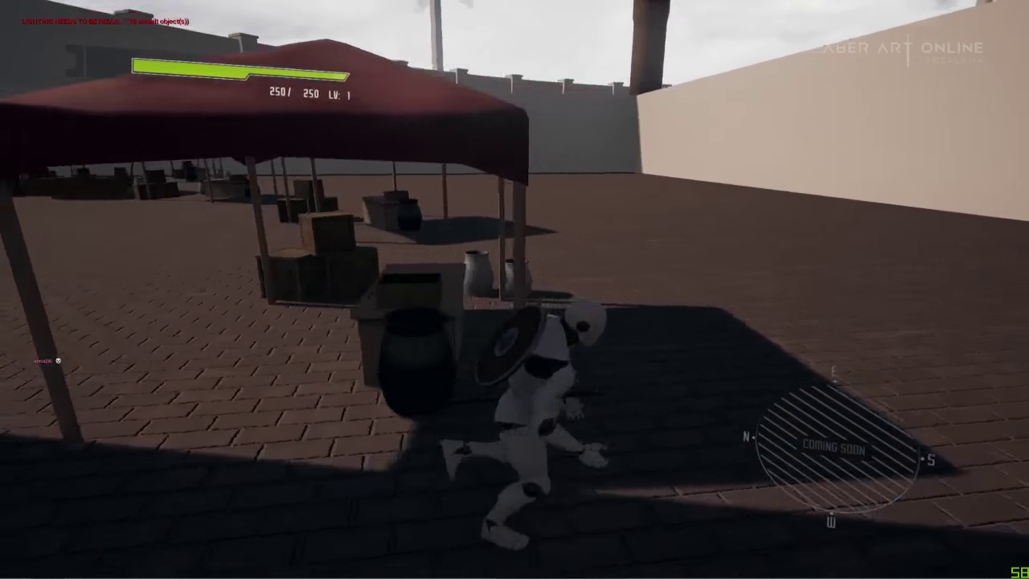
key("w")
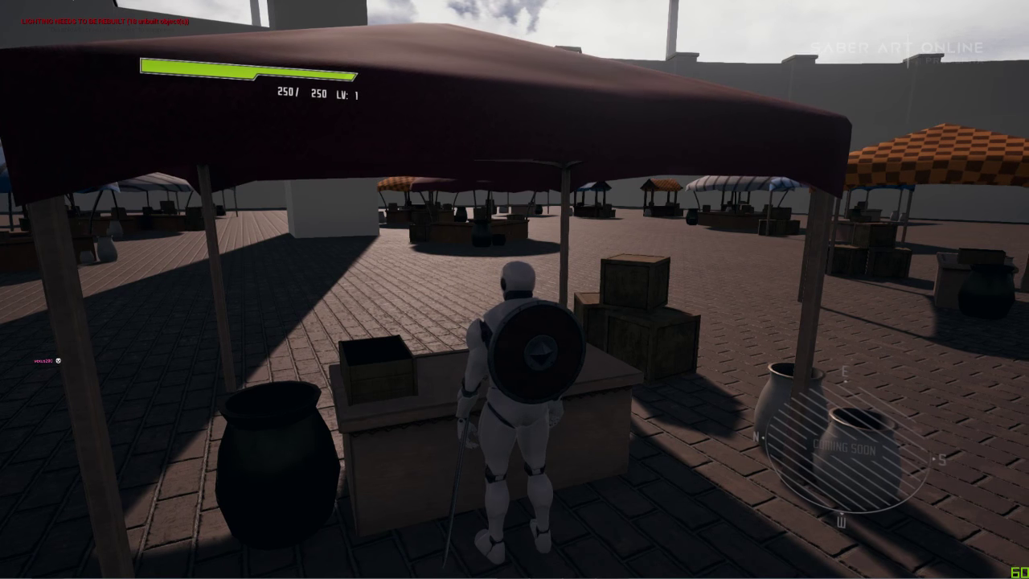
key("s")
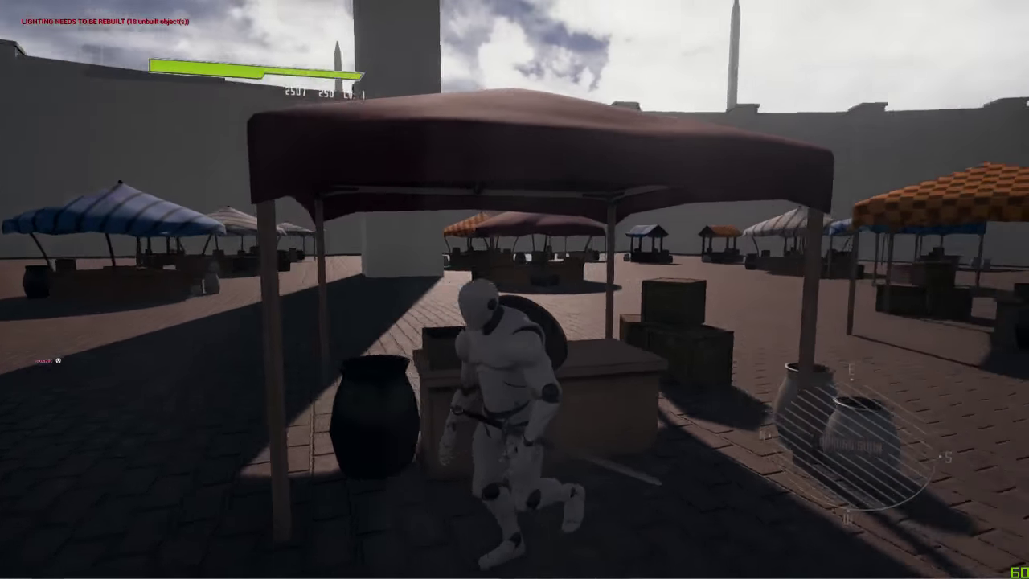
key("a")
key("w")
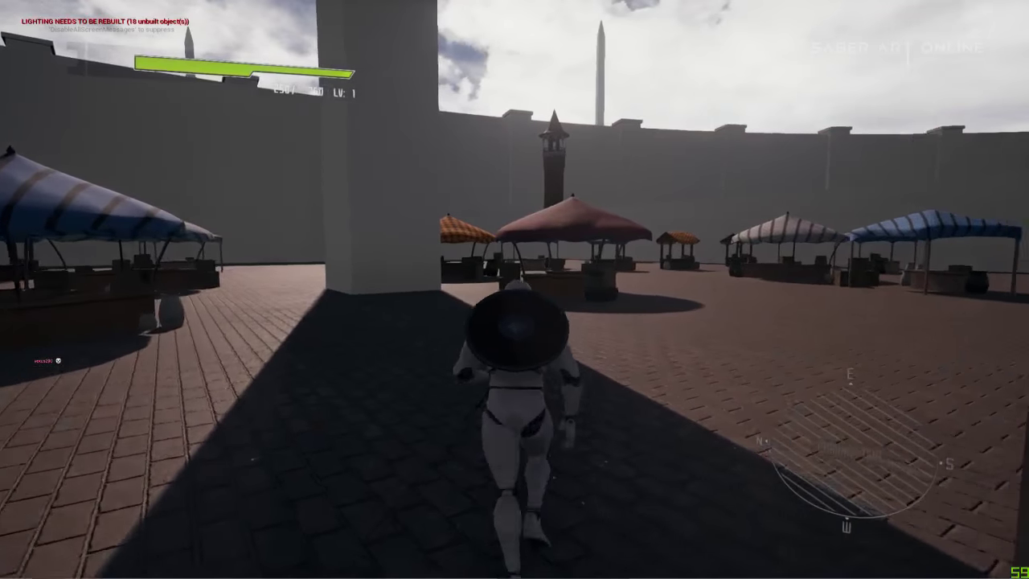
- Cross the open paving to view the orange-checkered and red canopy stalls, and head toward the round blue-striped stall
key("a")
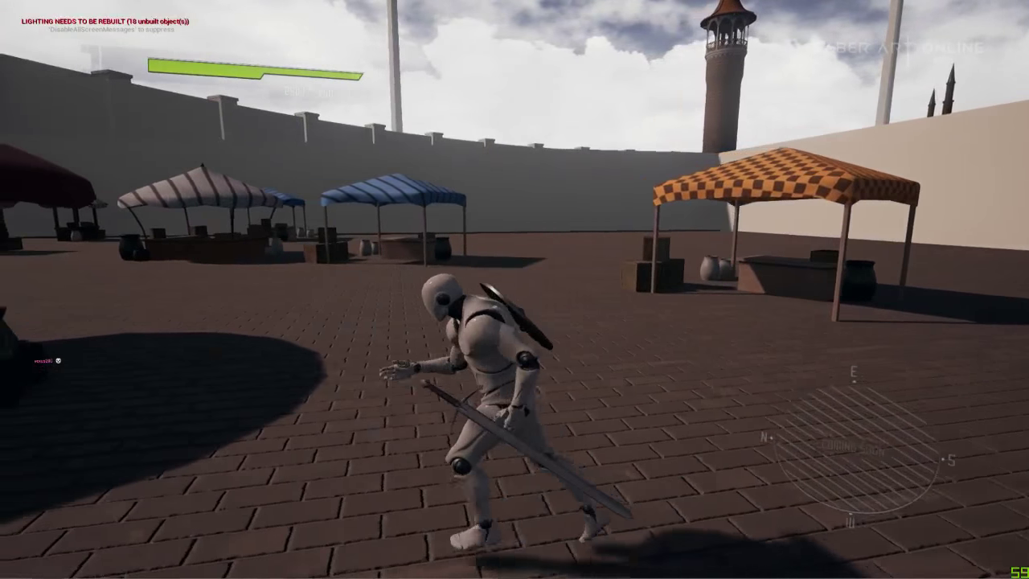
key("w")
key("s")
key("w")
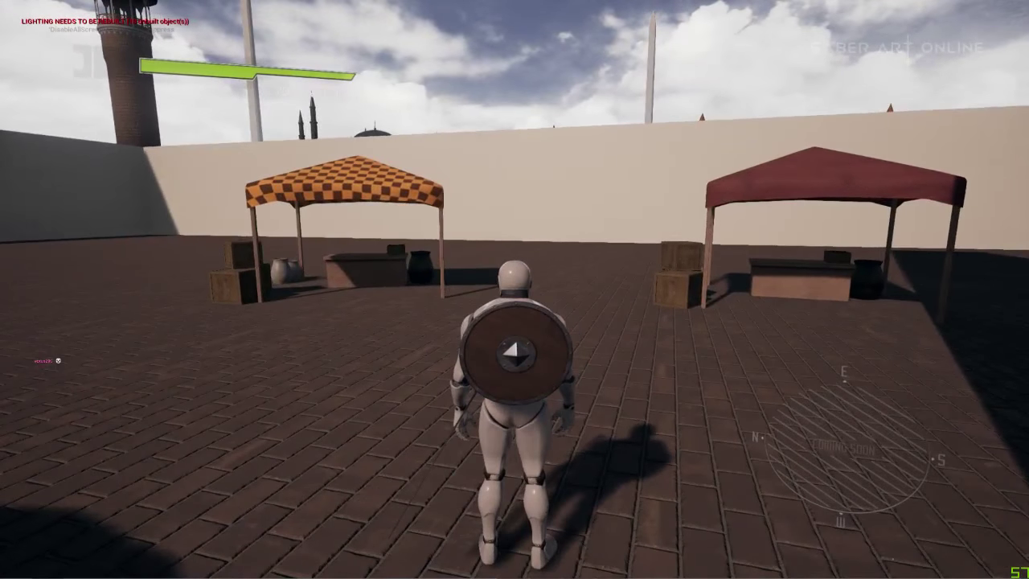
key("w")
key("a")
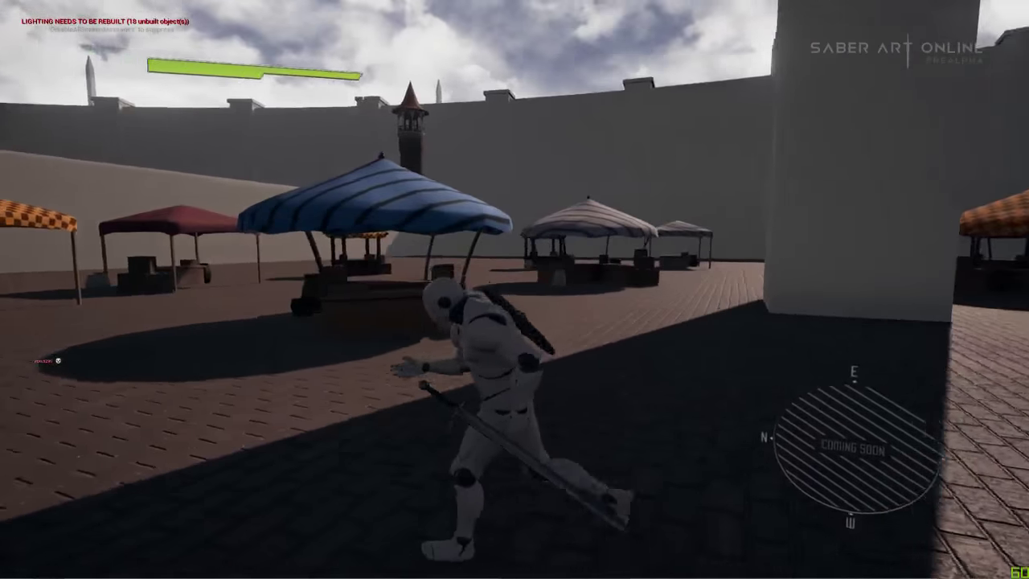
- Run to the wooden stall with the white-striped awning and inspect it from low and overhead camera angles
key("w")
key("d")
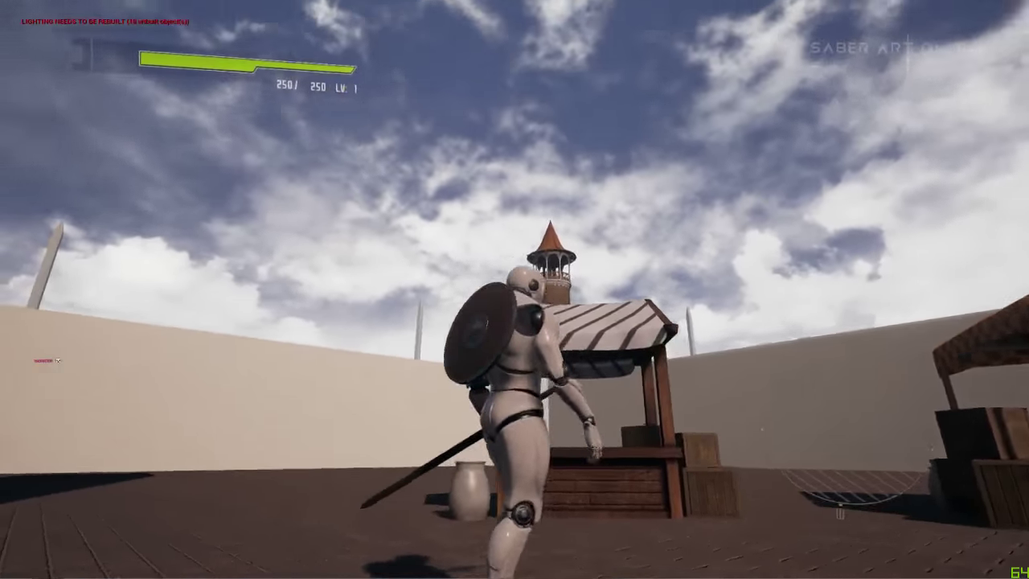
key("w")
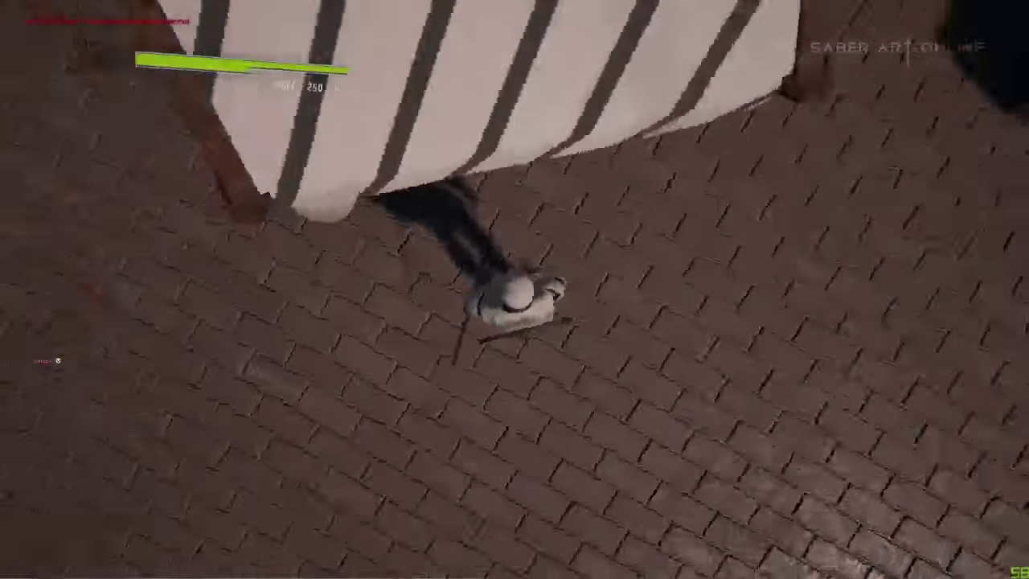
key("w")
key("w")
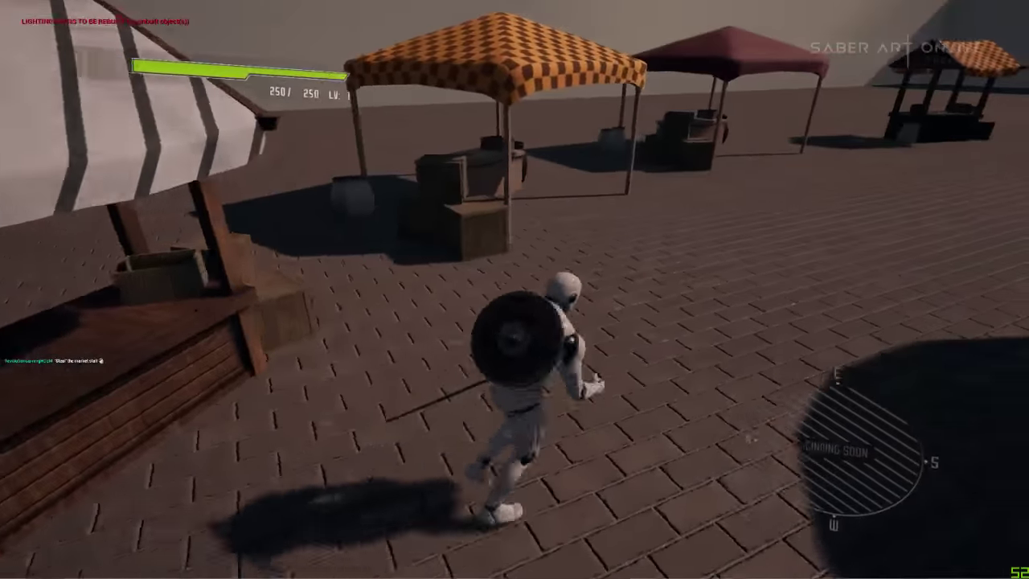
- Run past the red canopy and the orange-roofed wooden stall toward the blue-roofed stall near the dark wall
key("w")
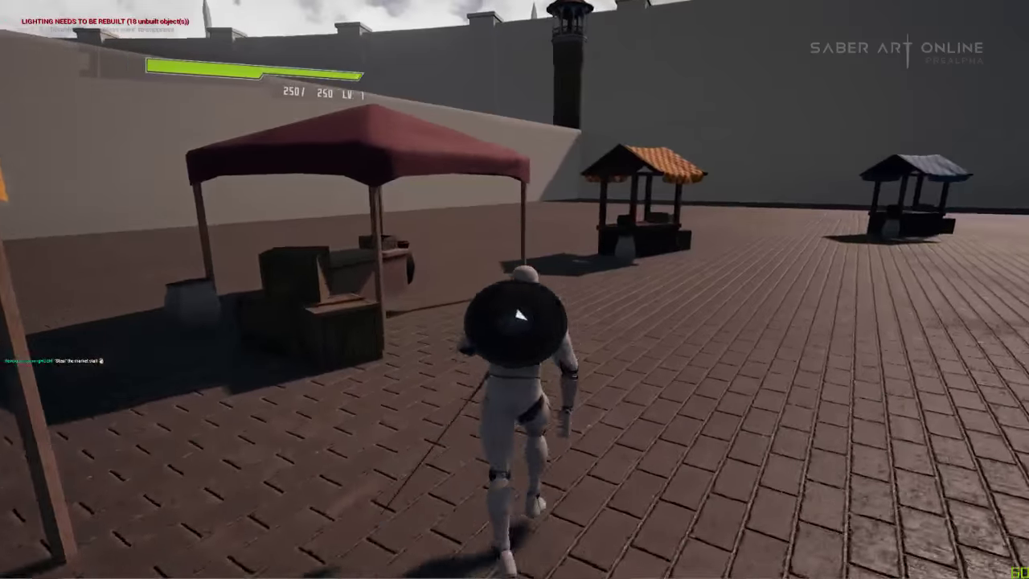
key("w")
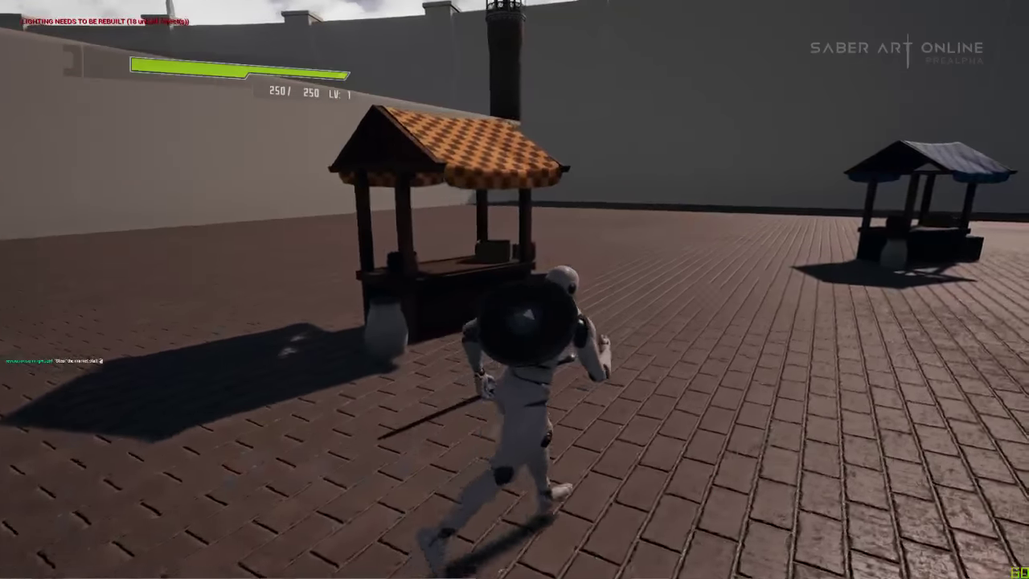
key("w")
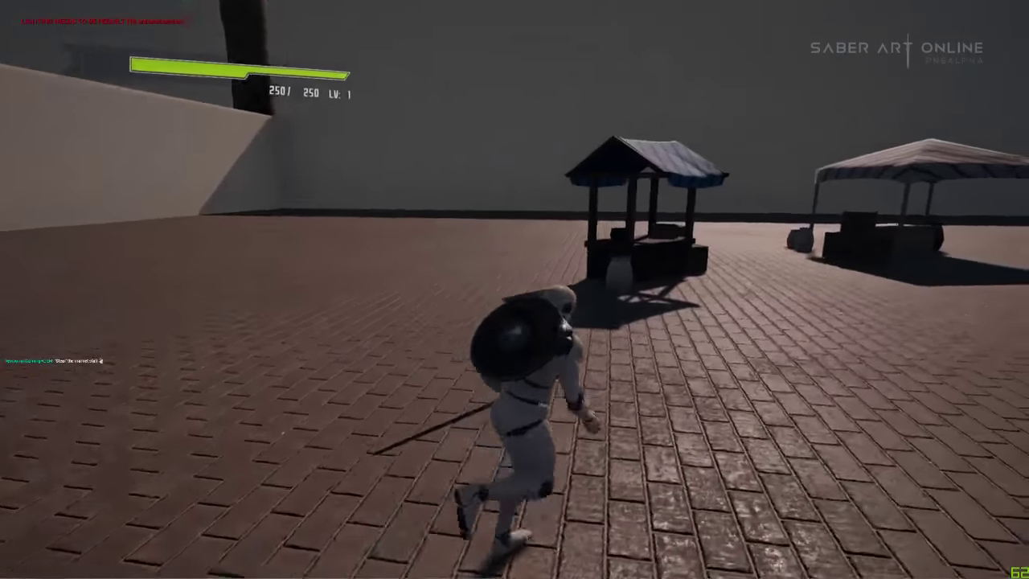
key("w")
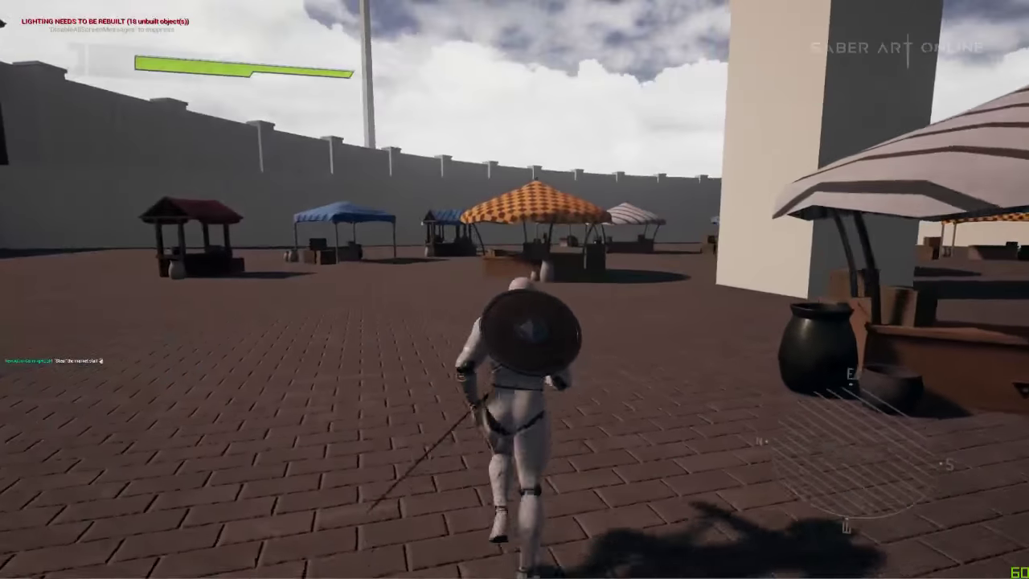
- Roam the paving between the round stalls and look up at the tall pale pillar from below
key("a")
key("s")
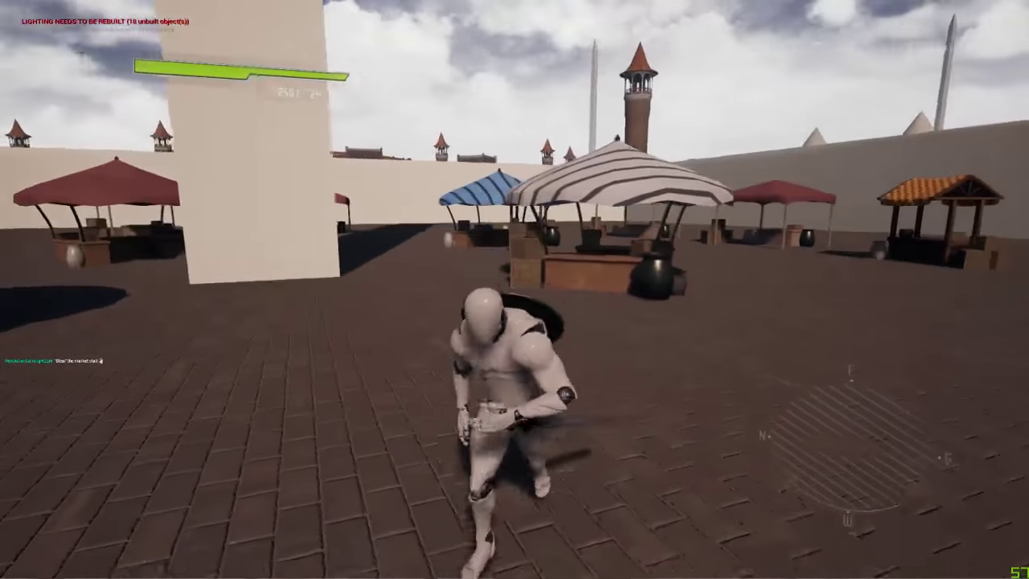
key("w")
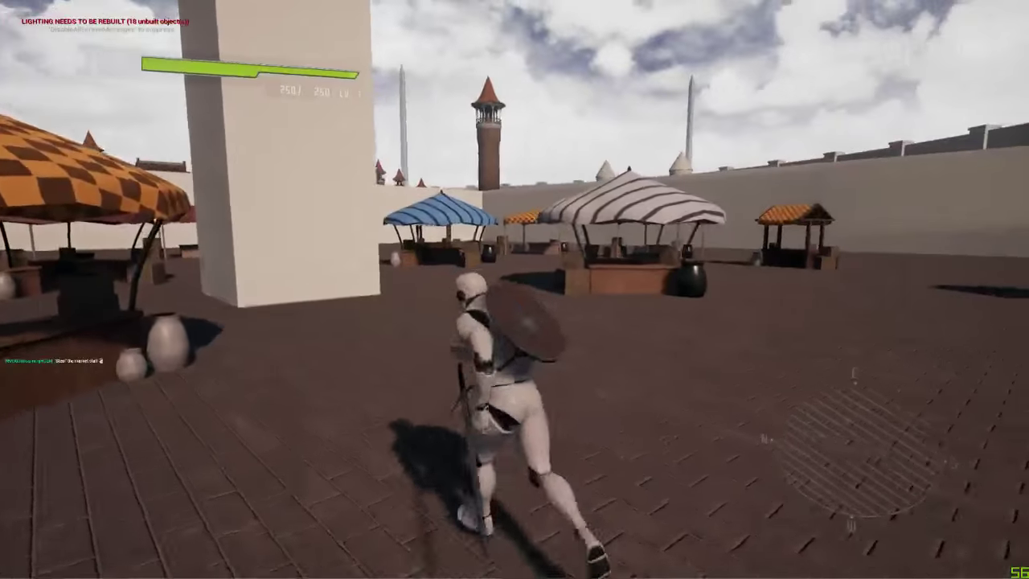
key("s")
key("a")
key("d")
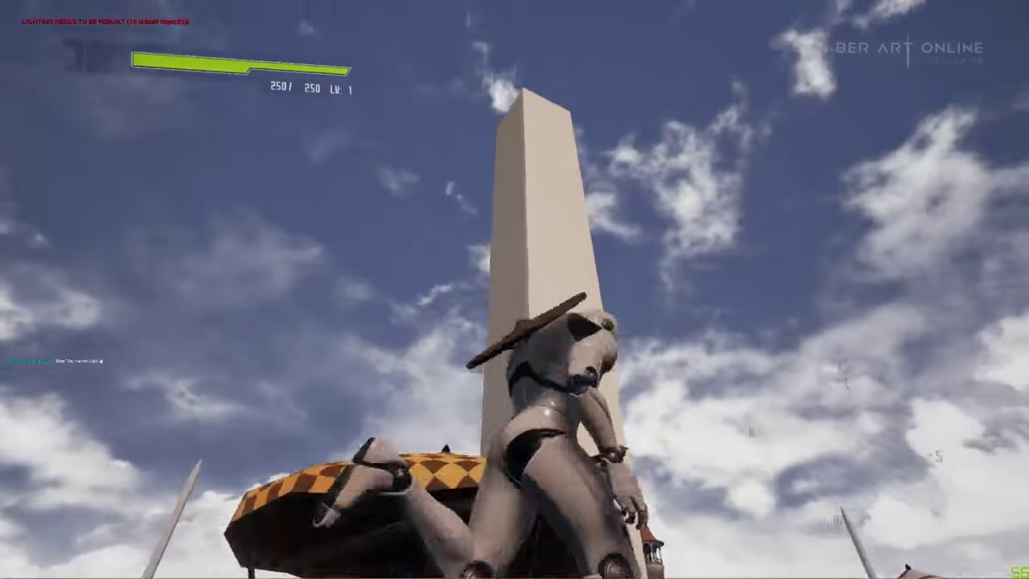
- Run between the red-roofed wooden stall and the blue canopy stalls into the open area facing the white-striped stall
key("w")
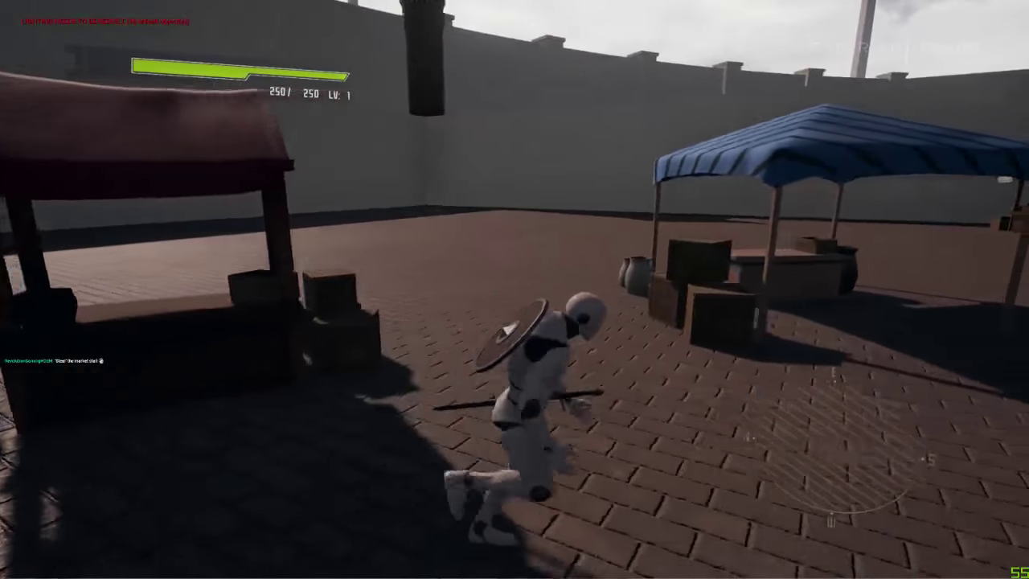
key("d")
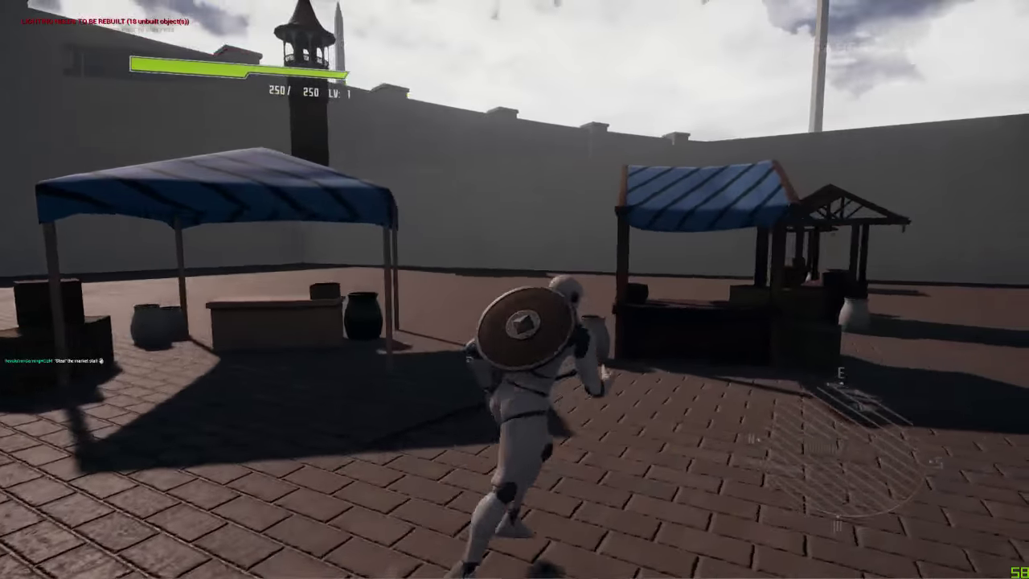
key("d")
key("w")
key("d")
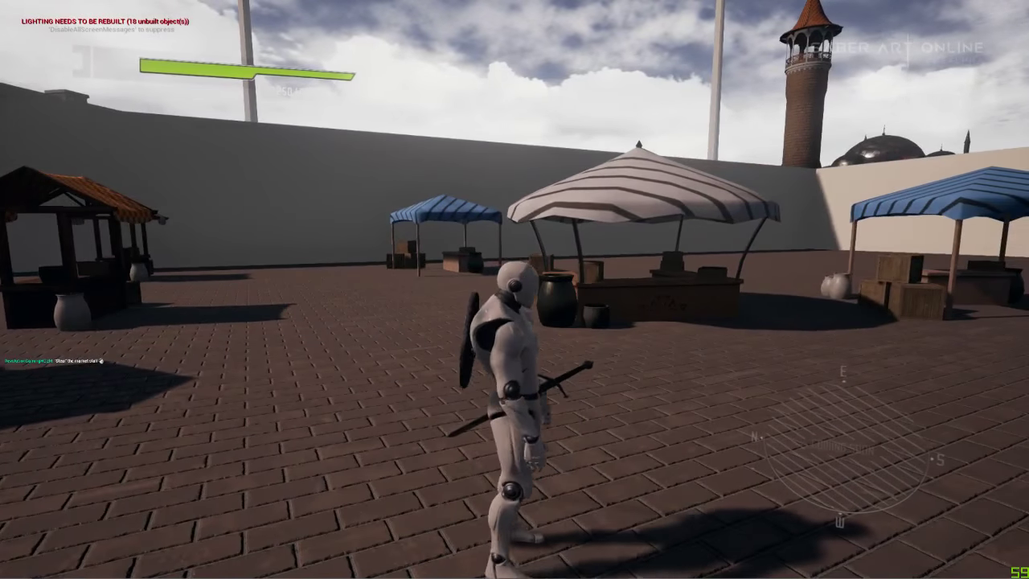
- Run past the white-striped and blue canopy stalls and around the red canopy stall near the pale wall
key("w")
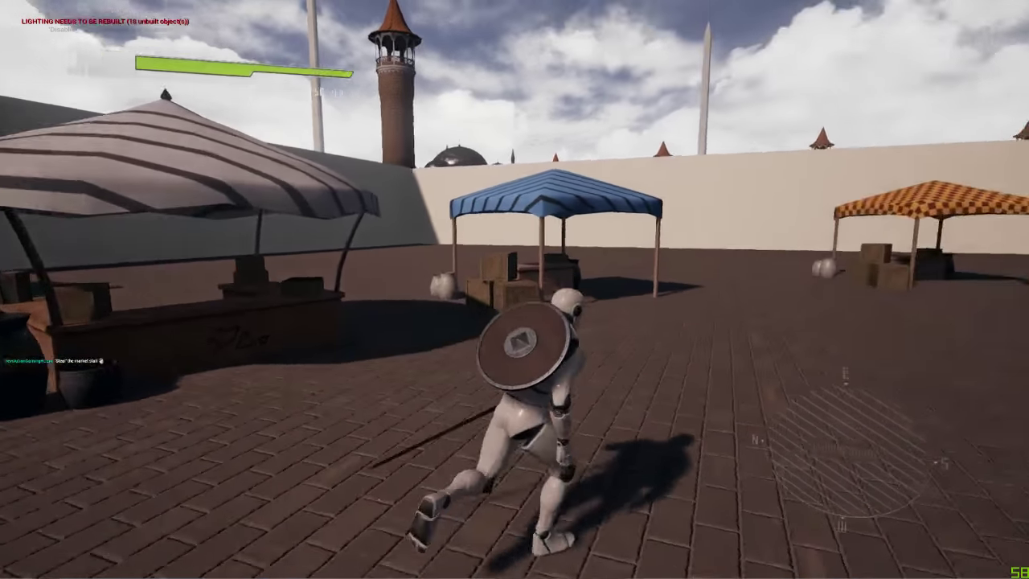
key("w")
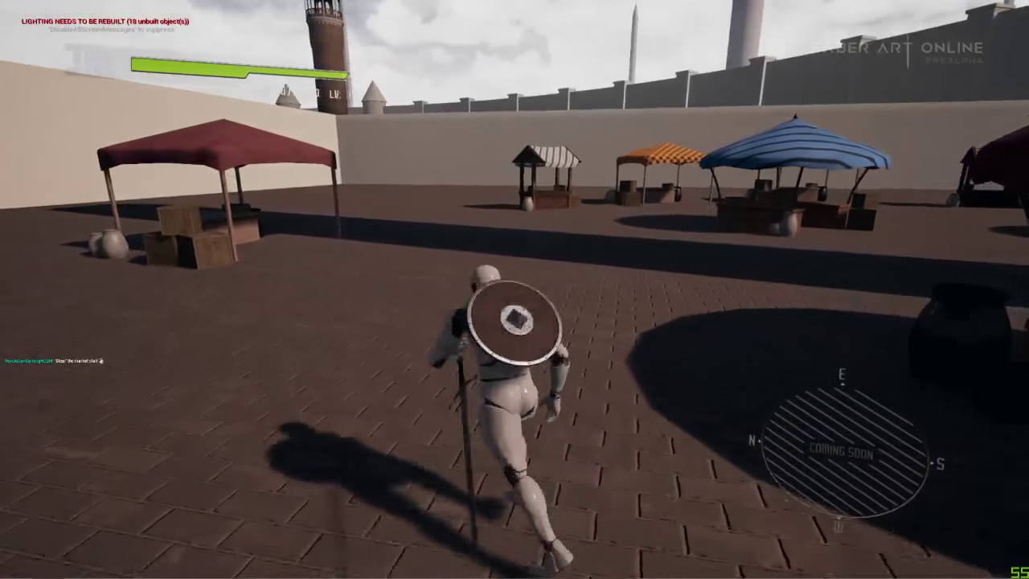
key("w")
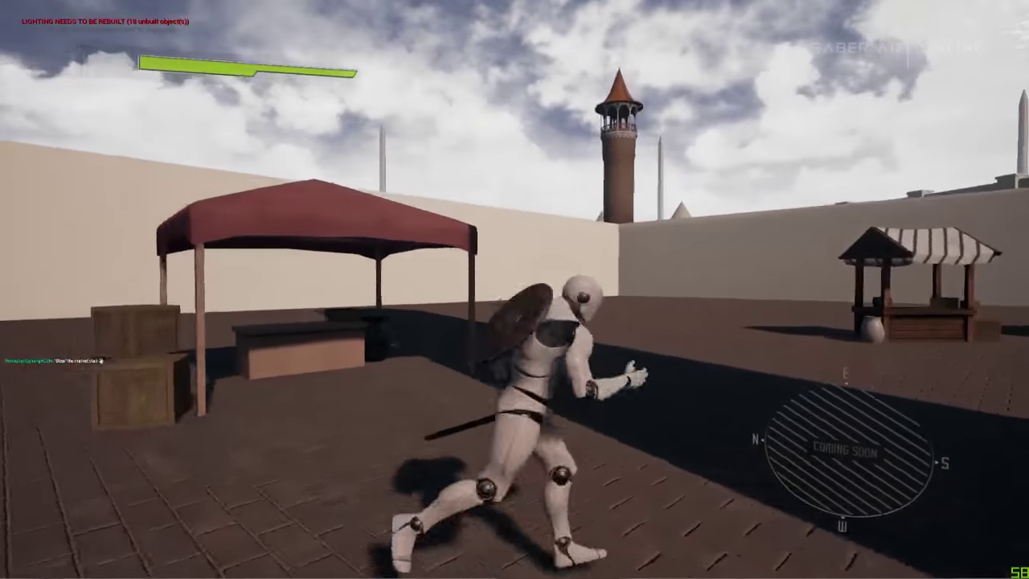
key("w")
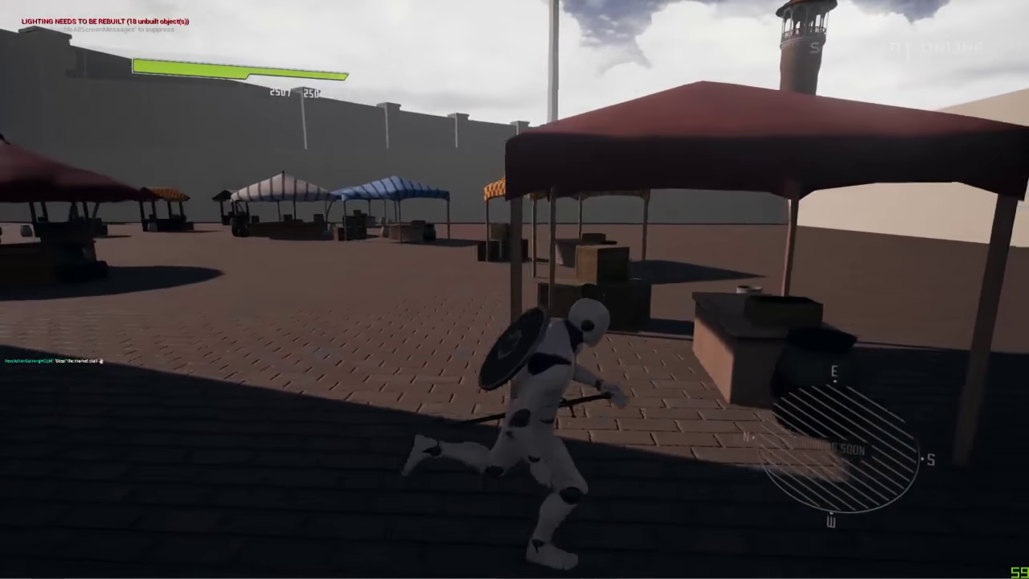
- End the play session, fly the editor view to the church forecourt, and restart play facing the church entrance
key("space")
right_click_drag(514, 290, 724, 241)
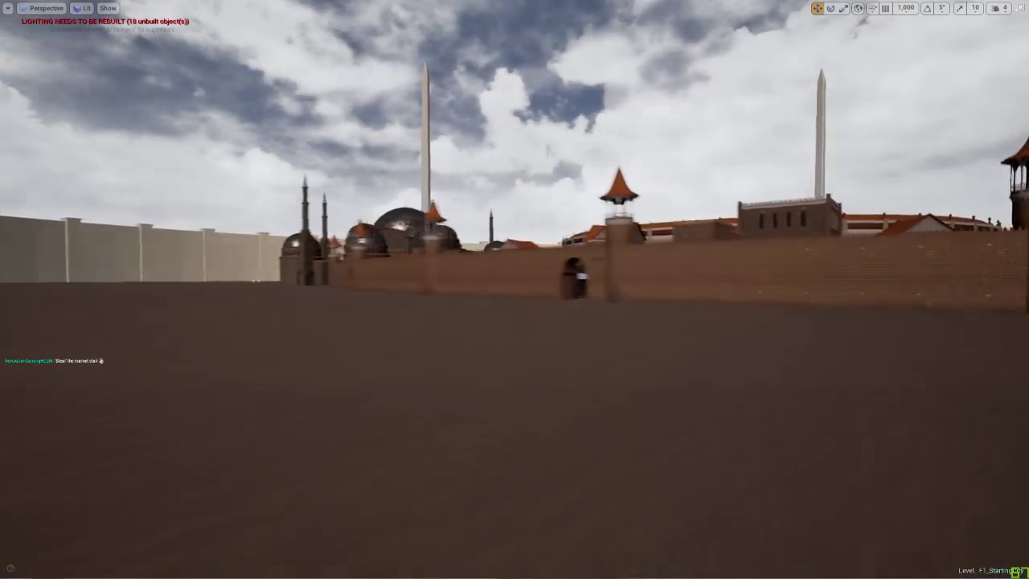
key("w")
right_click_drag(515, 290, 458, 301)
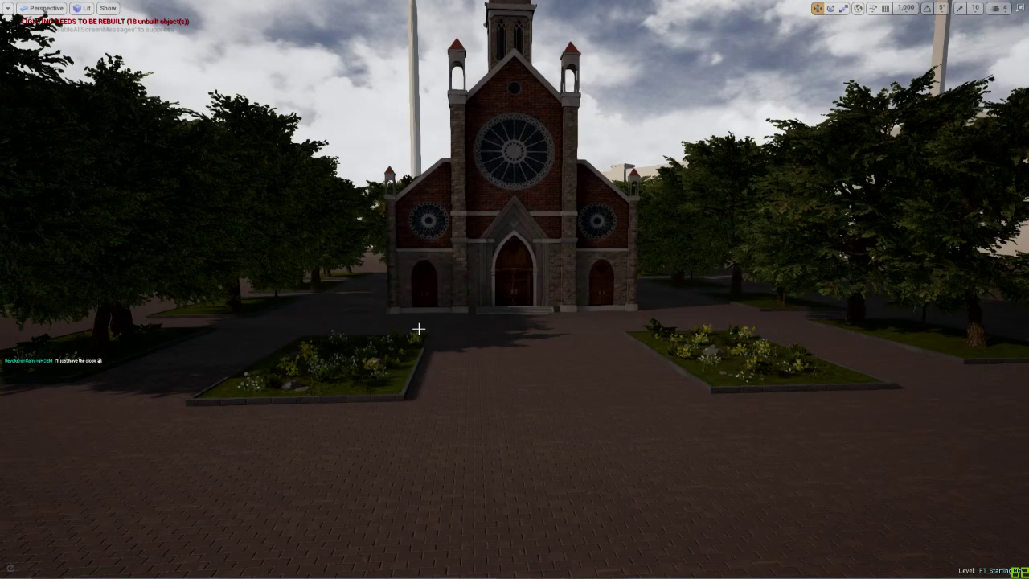
key("alt+p")
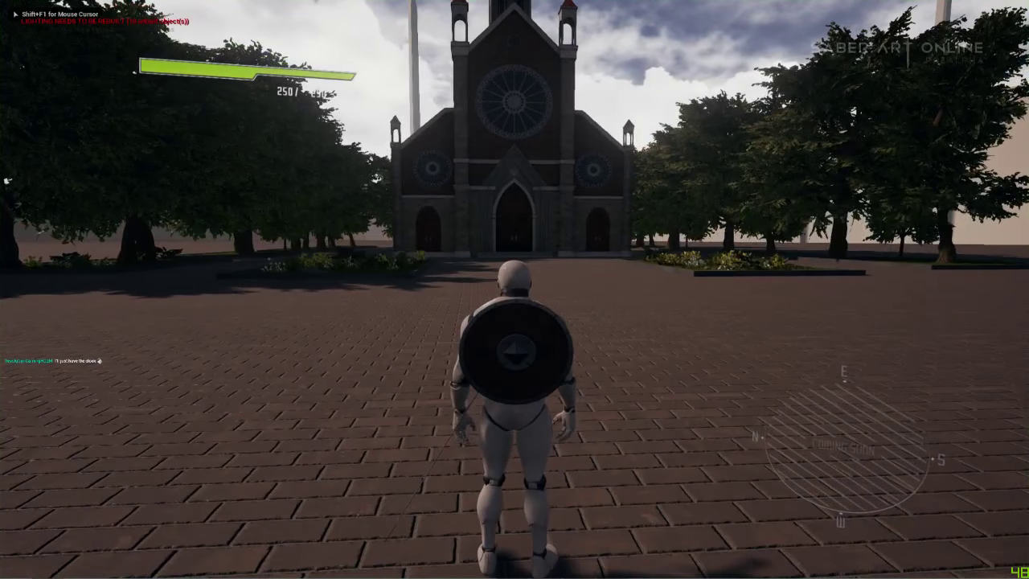
- Run the character across the forecourt toward the church and turn toward the flower bed and trees beside it
key("d")
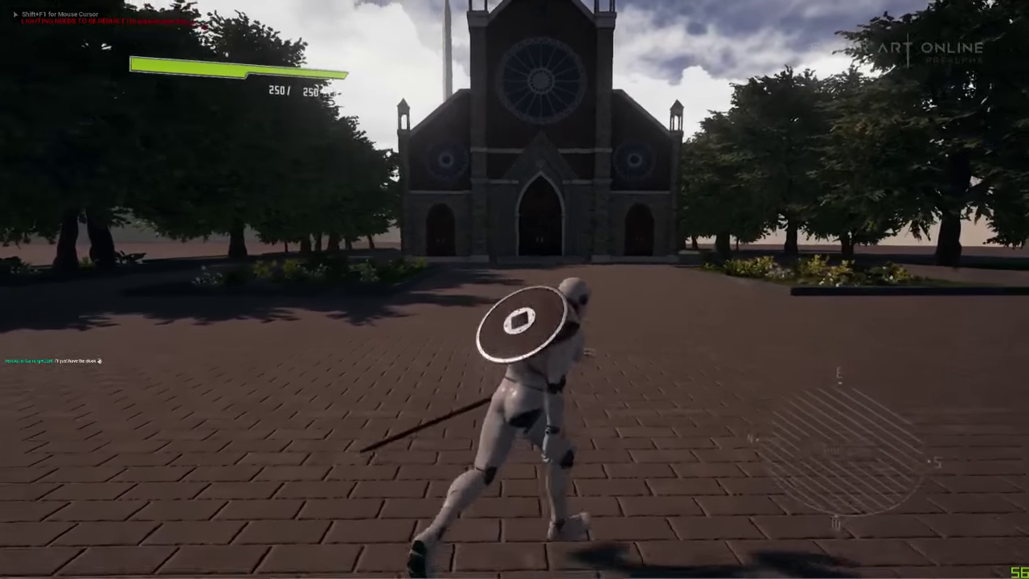
key("w")
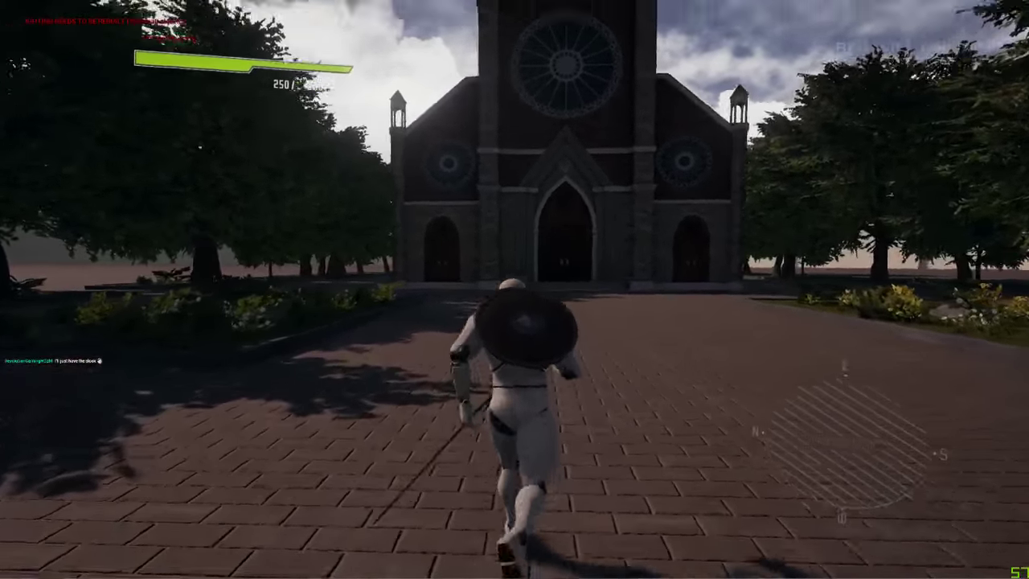
key("d")
key("w")
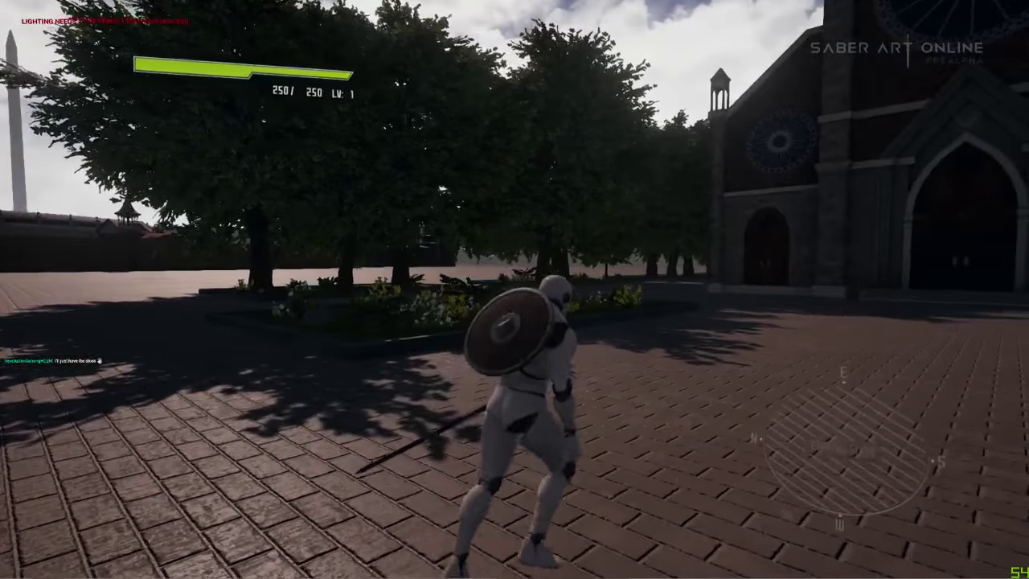
key("w")
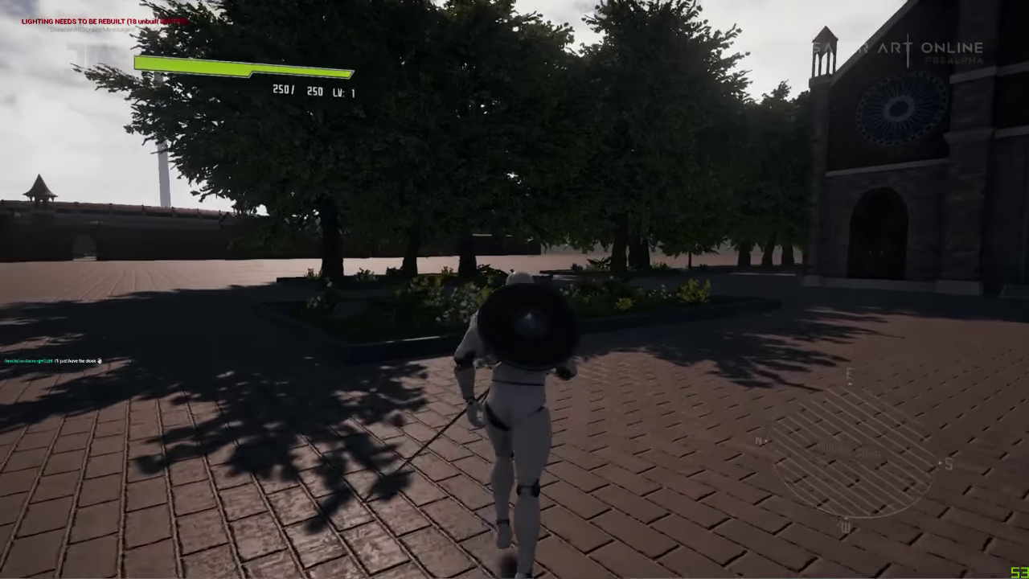
- Run through the flower bed and past the church's front doors to view its arched side windows
key("w")
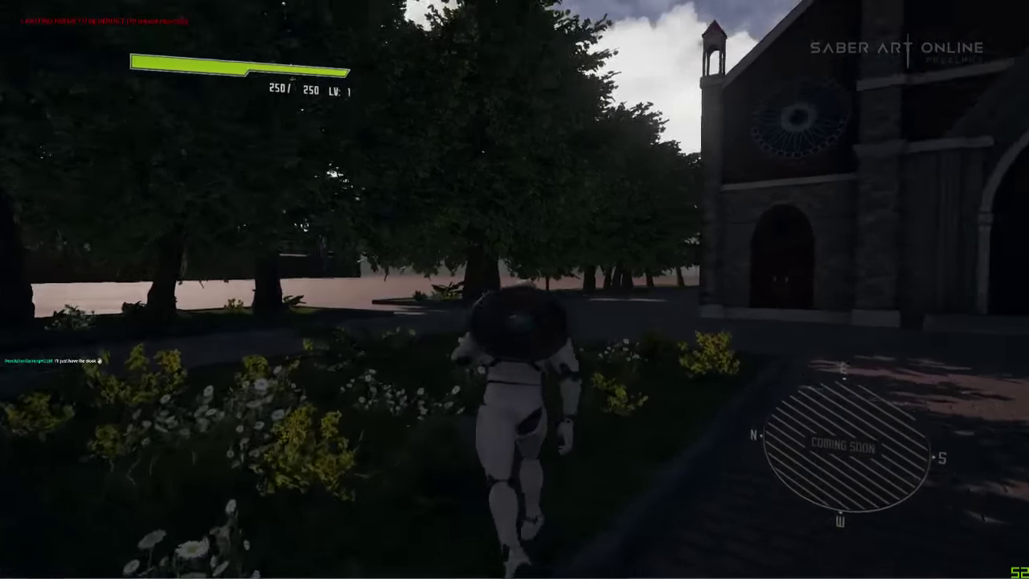
key("w")
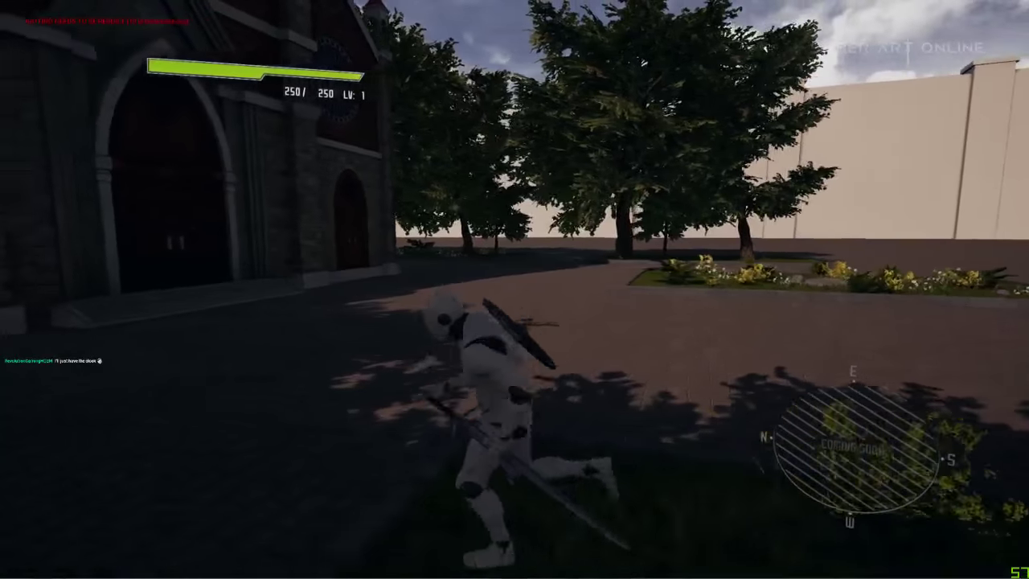
key("a")
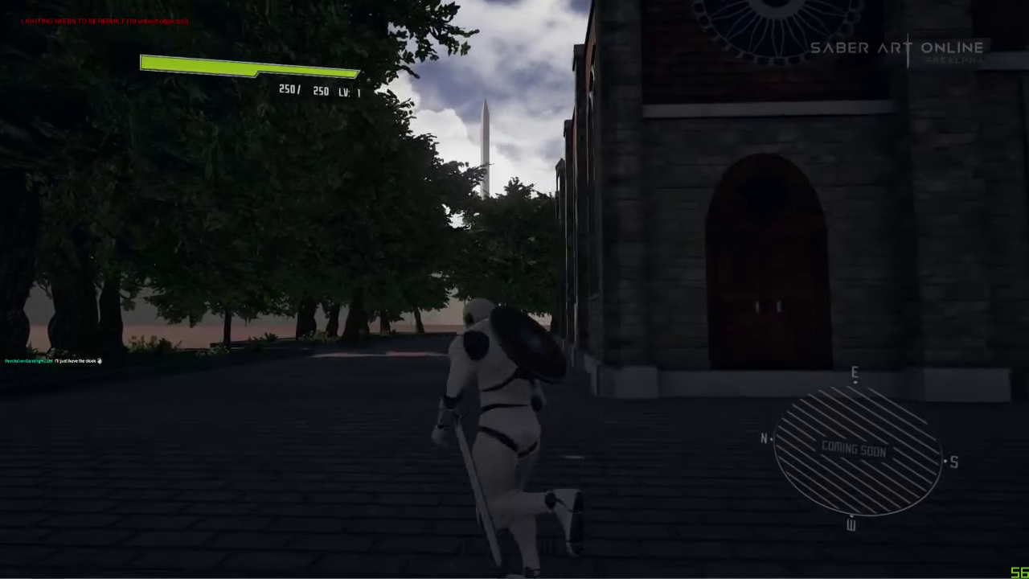
key("w")
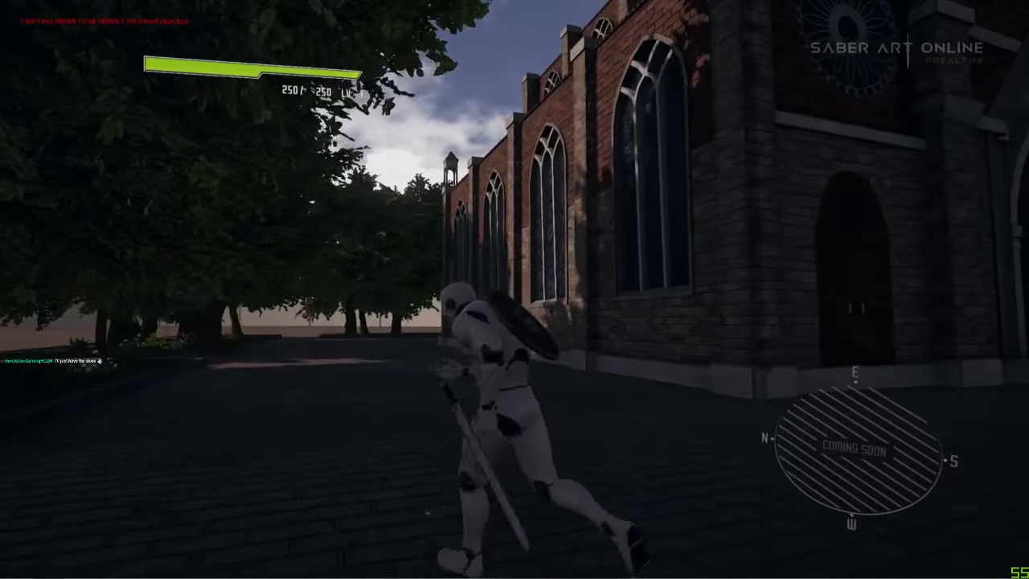
- Run the character along the church's side wall and through the bordering trees onto the open paved ground
key("w")
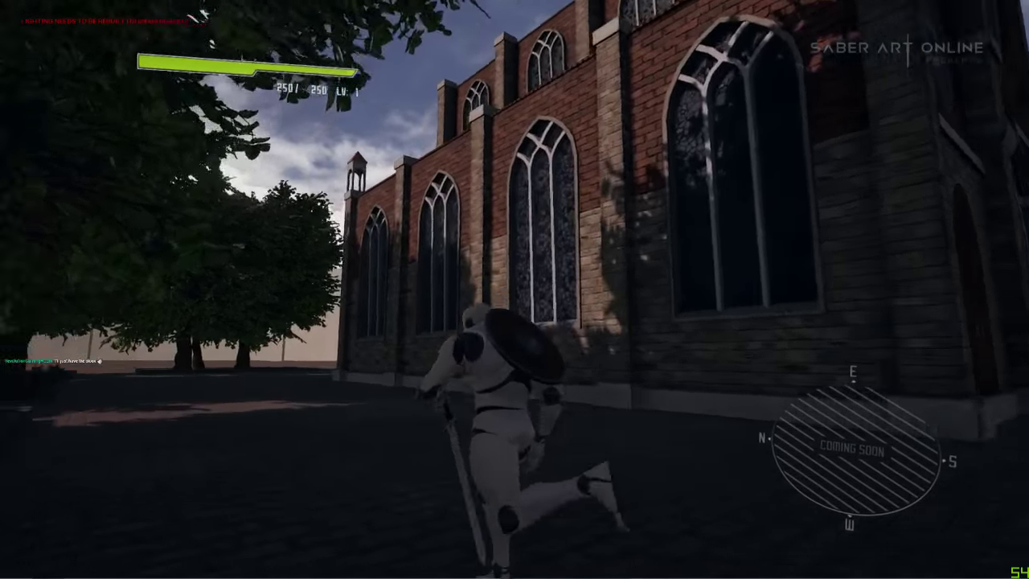
key("w")
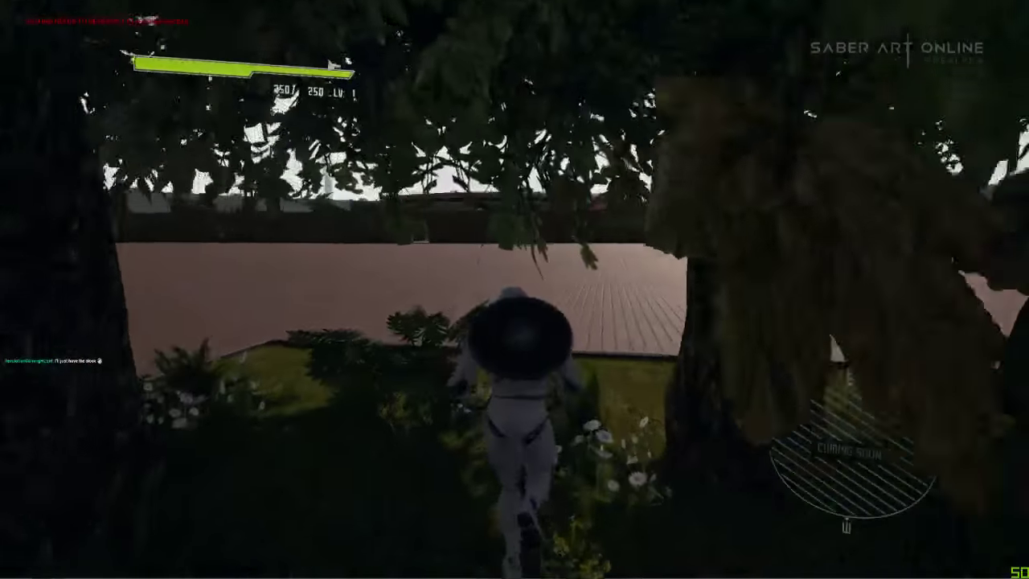
key("w")
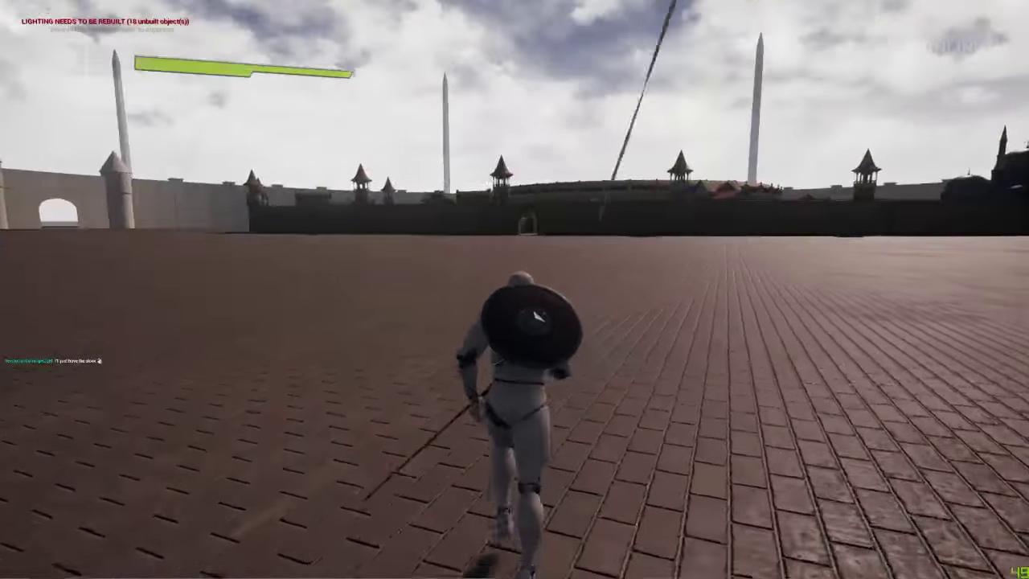
key("w")
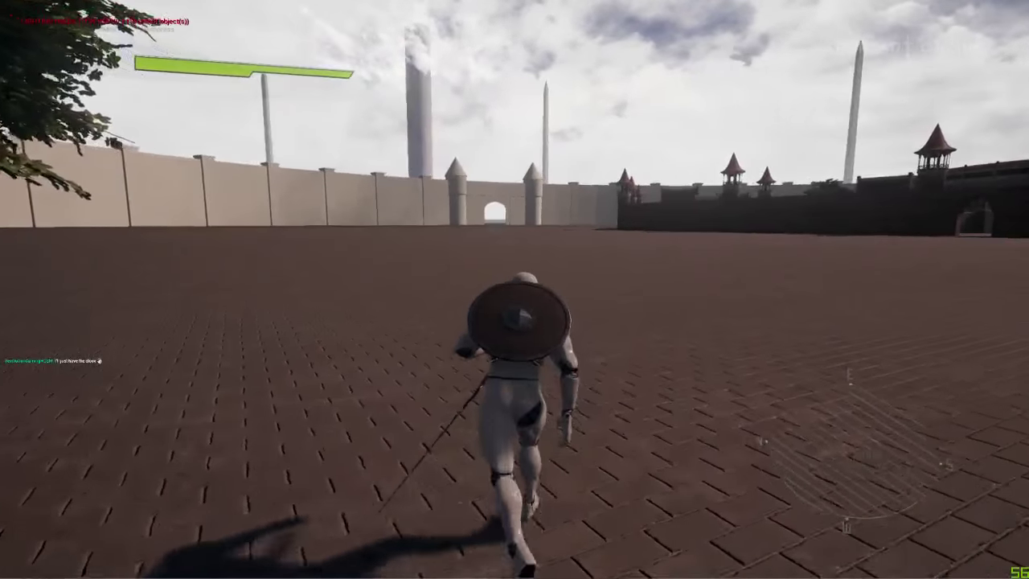
- End the play session and fly the editor view to the outer city wall beside the twin-towered gate
key("Escape")
key("w")
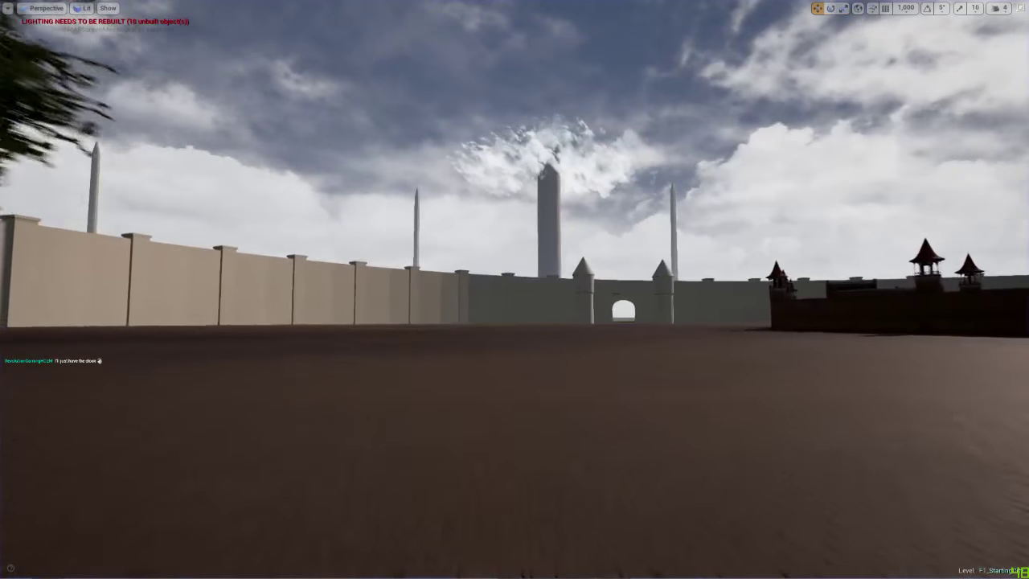
key("w")
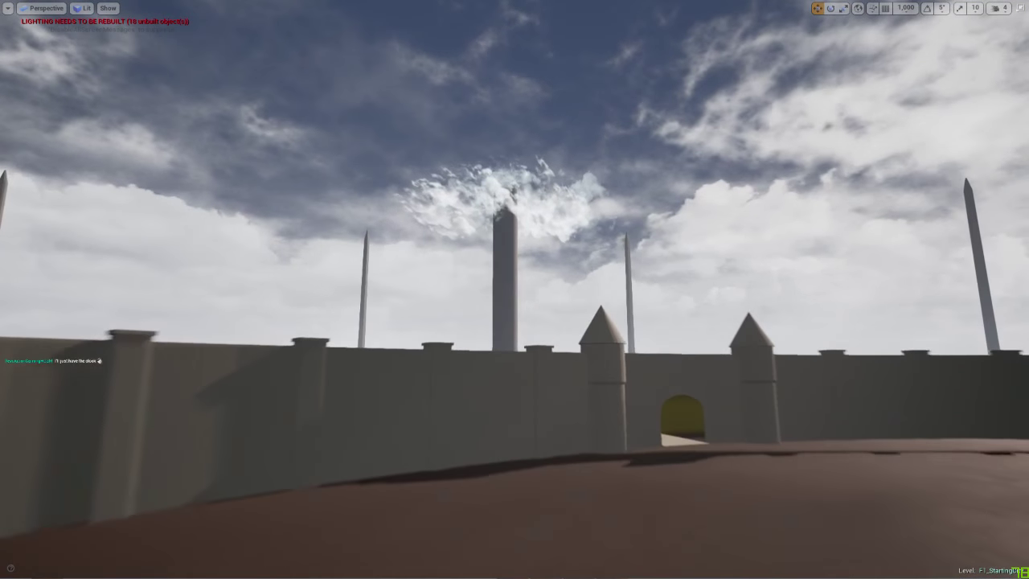
key("s")
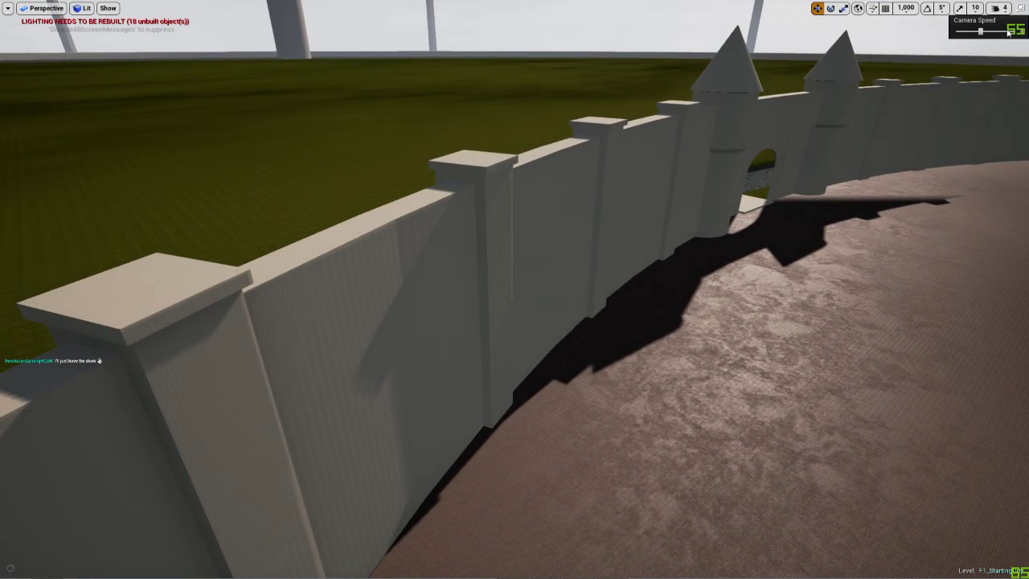
- Set the camera speed to 7 and fly out and around the map to view the walled city within the floor
left_click(1005, 30)
key("s")
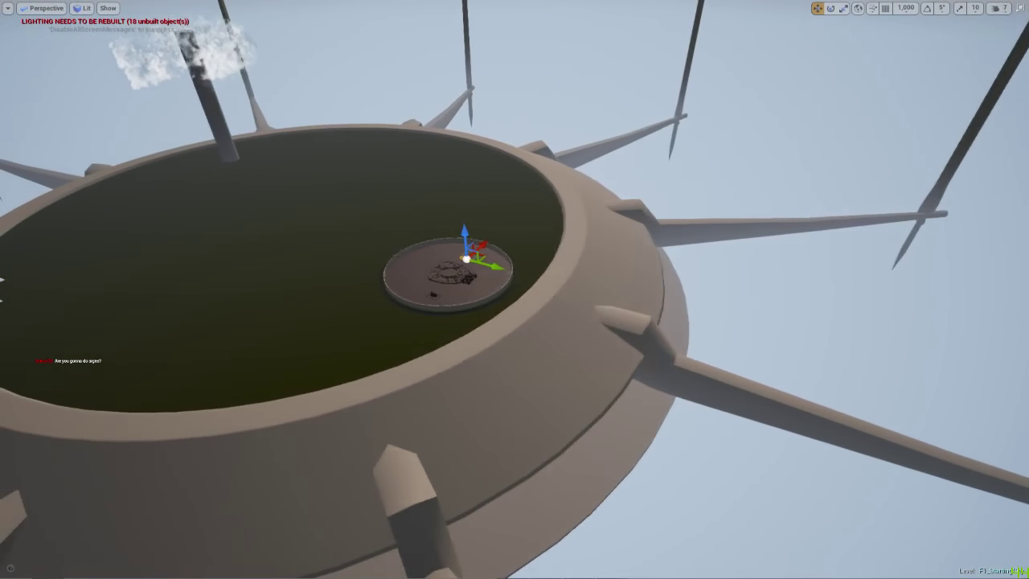
key("w")
key("s")
key("a")
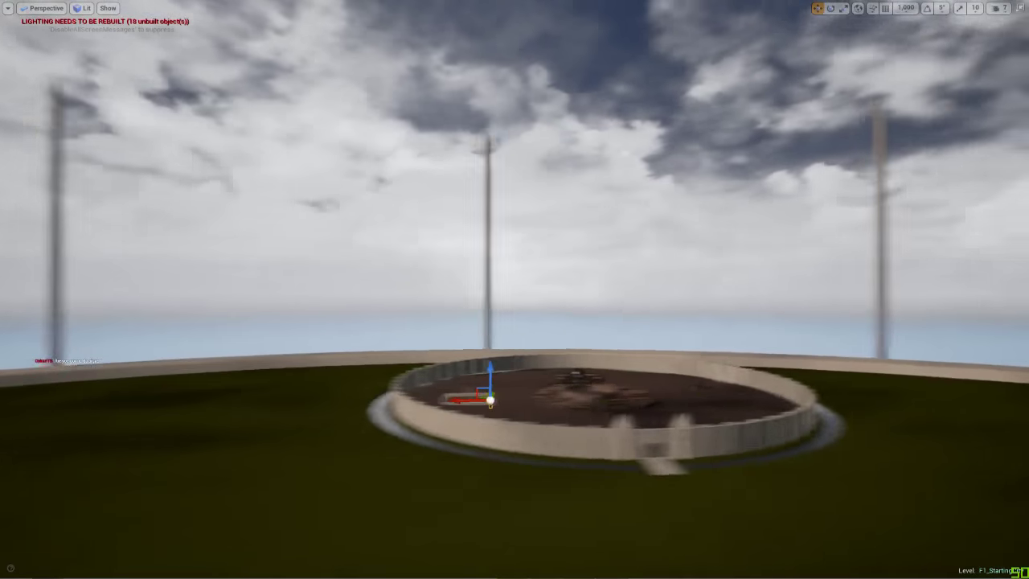
key("w")
key("s")
key("d")
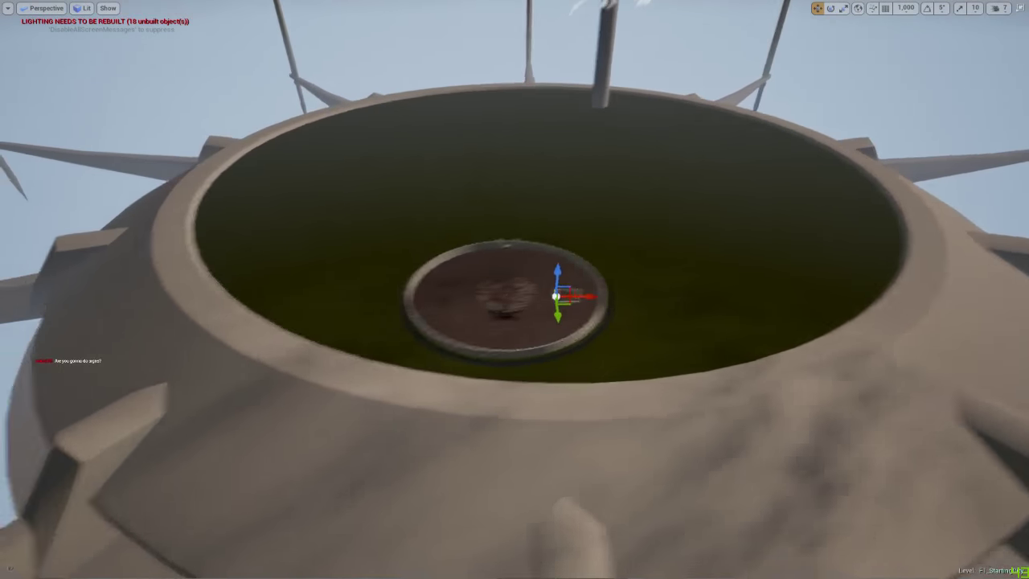
- View the whole floor from outside and above, covering the town markers, the cloud-topped tower and the surrounding spires
right_click_drag(482, 341, 451, 313)
key("s")
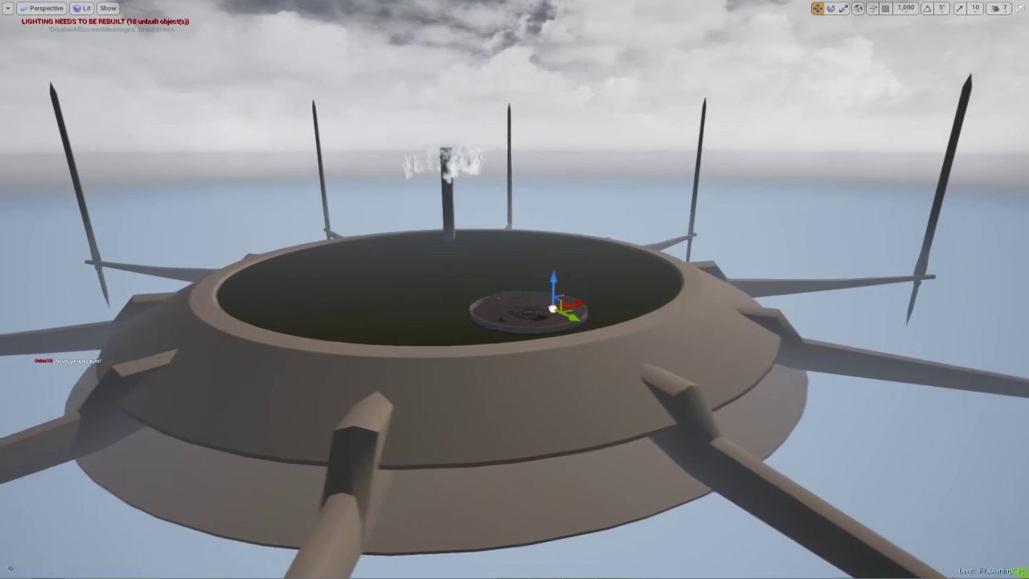
right_click_drag(695, 235, 716, 286)
right_click_drag(631, 247, 648, 247)
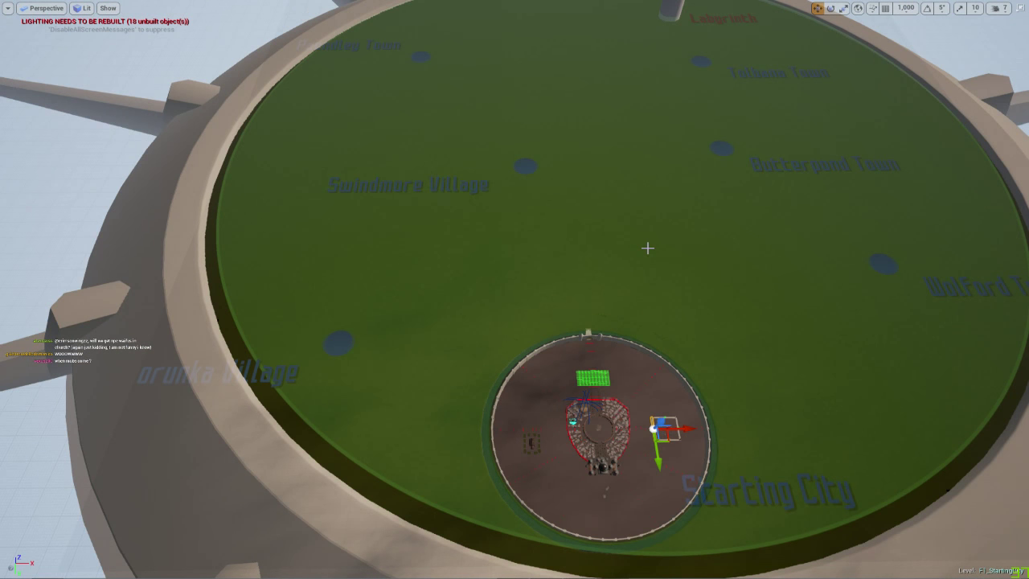
right_click_drag(457, 199, 516, 80)
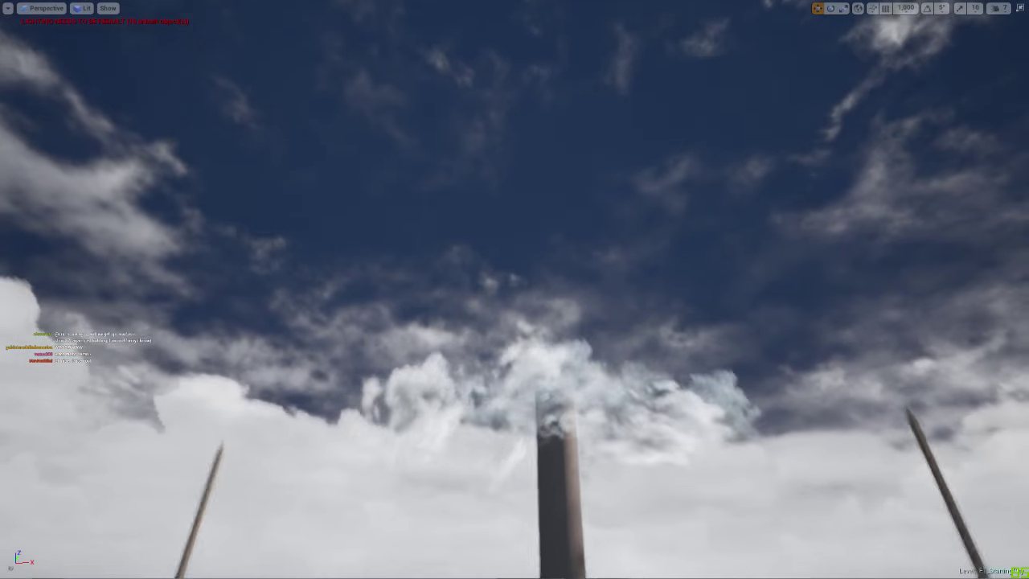
right_click_drag(473, 132, 609, 255)
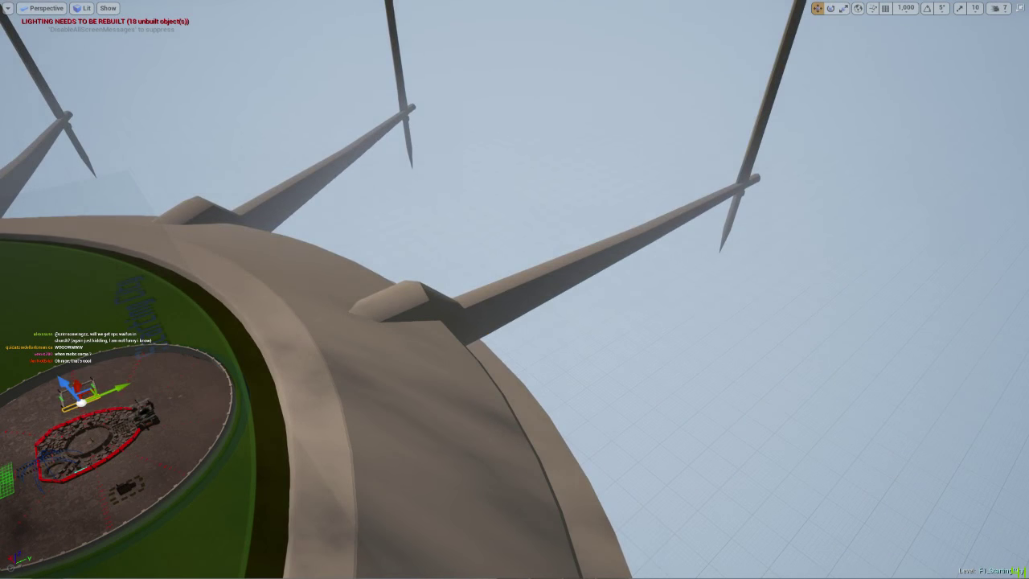
- Select the large floor mesh, hide the editor overlays, and inspect the walled city and its arena from above
left_click(610, 255)
right_click_drag(612, 202, 534, 255)
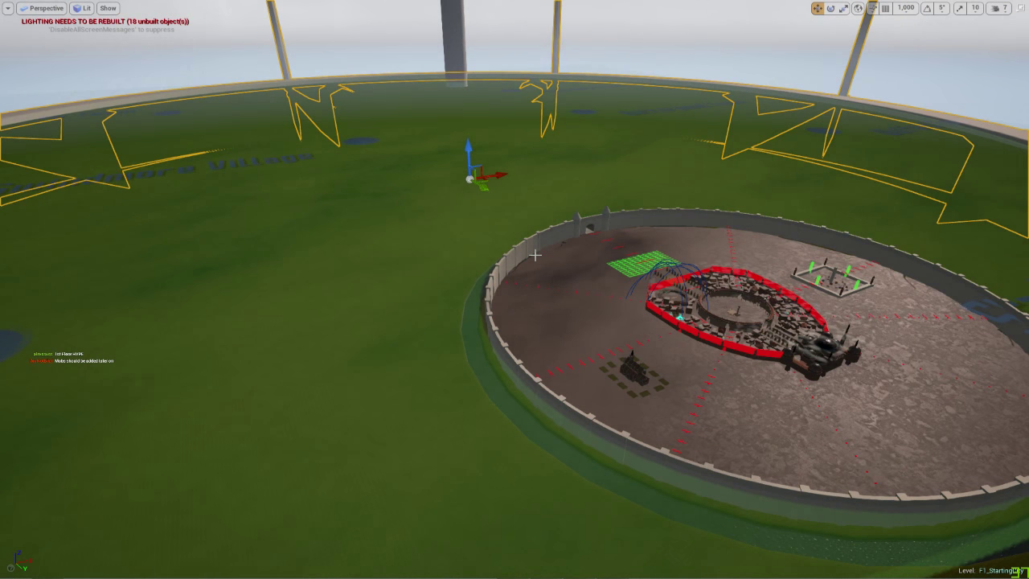
right_click_drag(534, 255, 587, 277)
key("g")
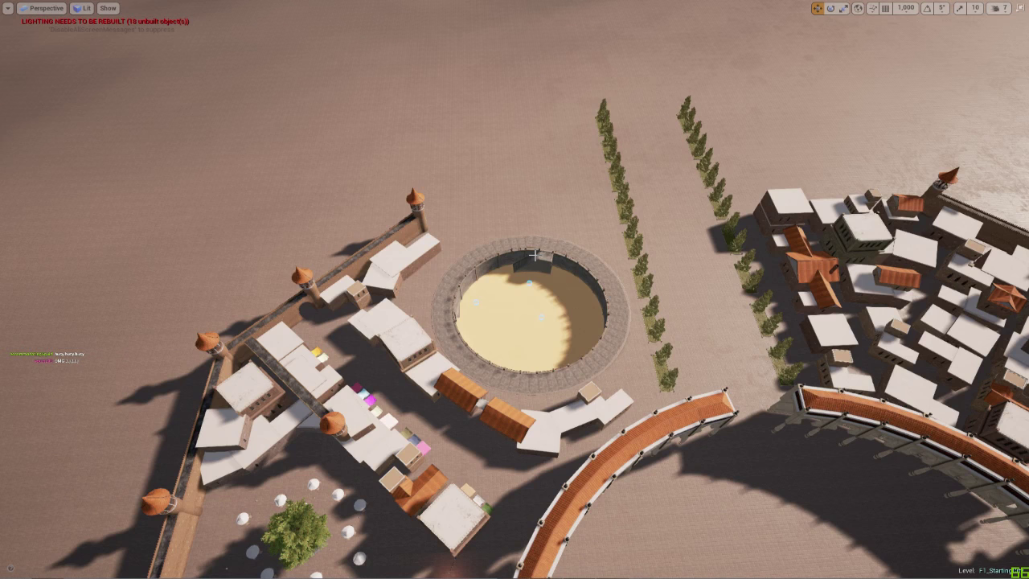
mouse_move(517, 256)
right_mouse_down()
mouse_move(512, 173)
mouse_move(491, 153)
mouse_move(509, 257)
right_mouse_up()
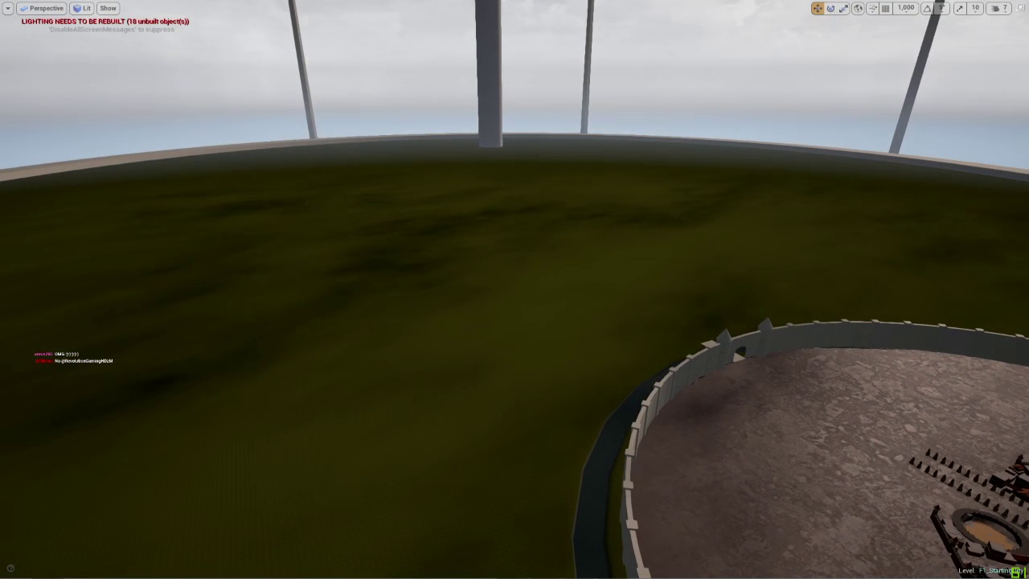
left_click(948, 577)
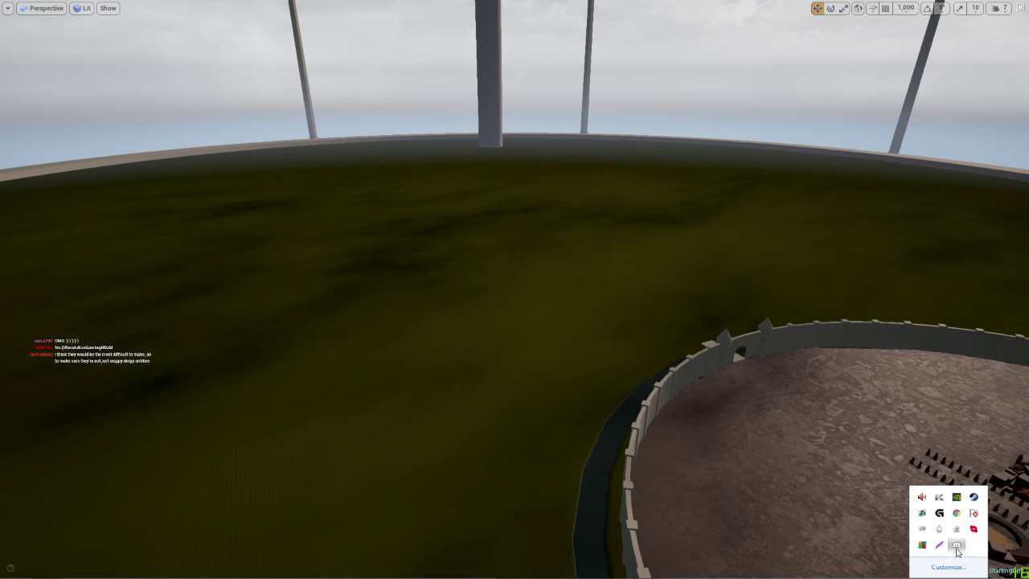
left_click(957, 546)
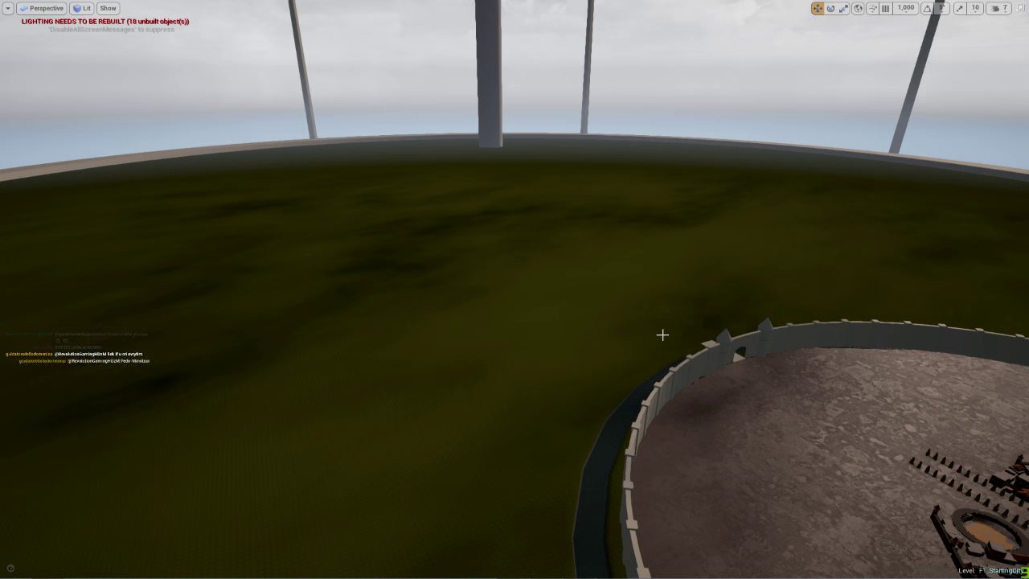
- Survey the plain and walled city, fly the editor view to the round sand arena, and start play there
right_click_drag(661, 335, 667, 288)
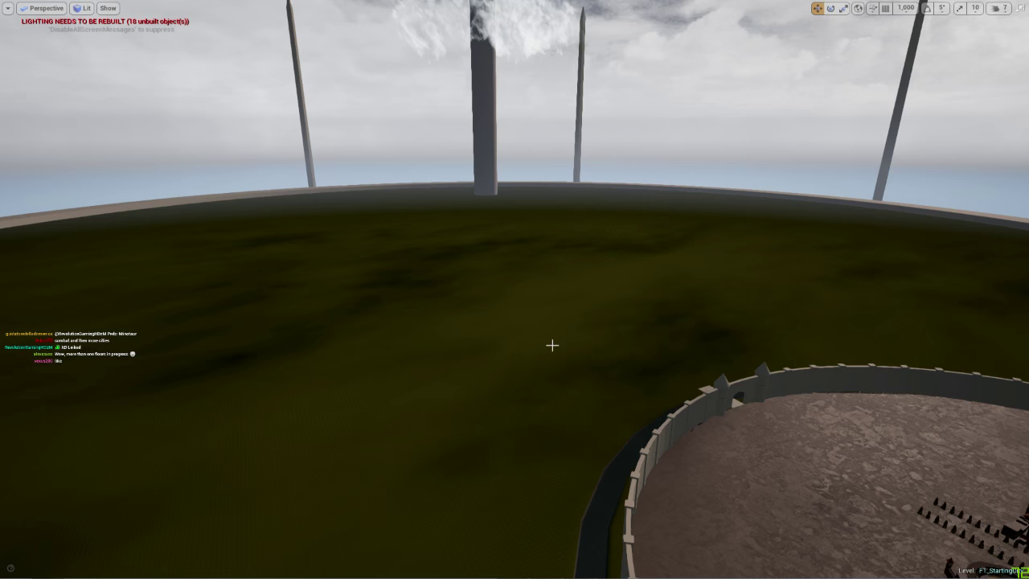
right_click_drag(552, 346, 643, 355)
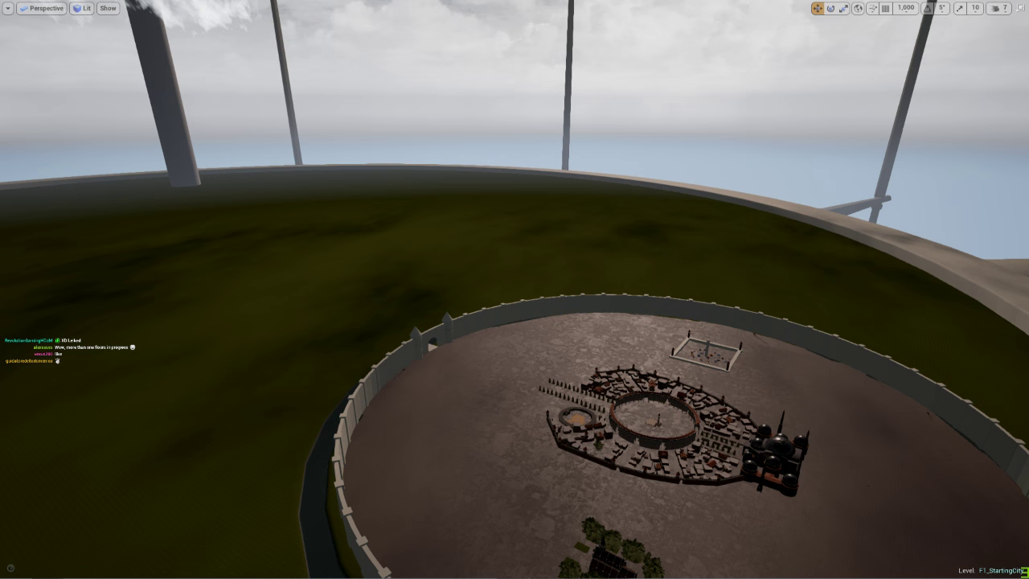
right_click_drag(308, 312, 335, 316)
key("s")
key("w")
key("s")
key("w")
key("alt+p")
- Run to the nearest training dummy in the arena and strike it with sword attacks until it is destroyed
key("w")
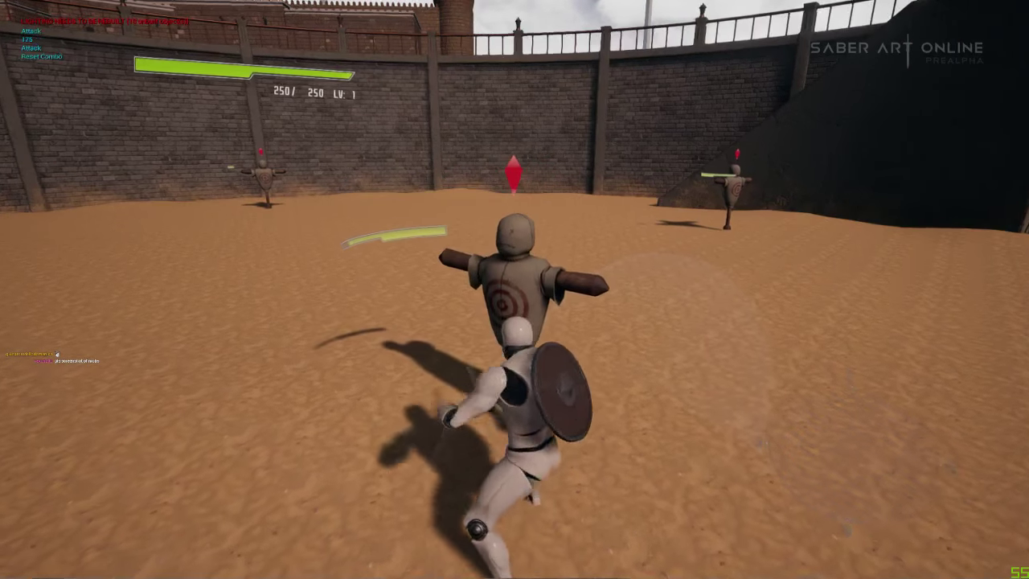
key("a")
left_click(515, 289)
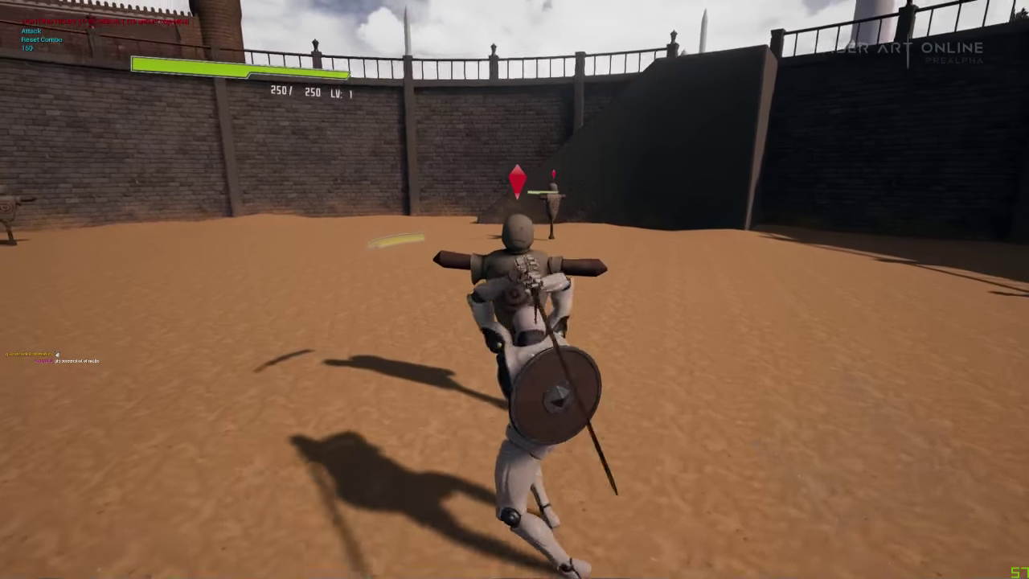
left_click(514, 289)
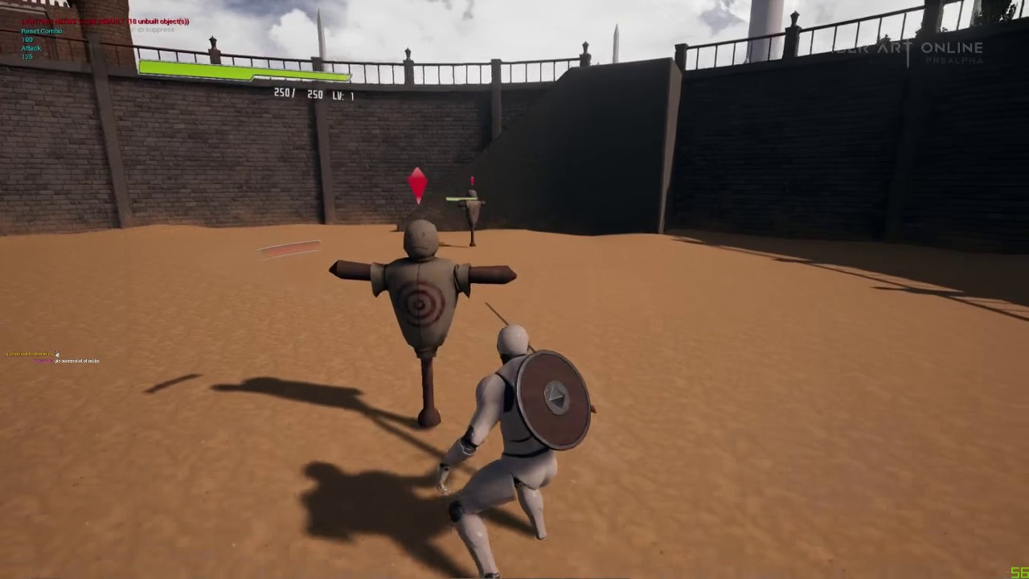
left_click(514, 290)
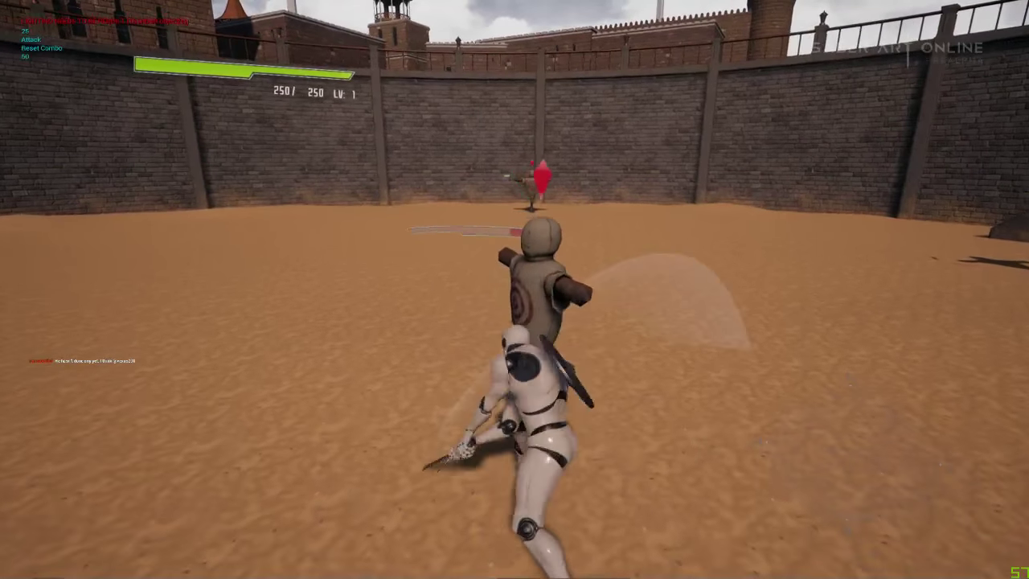
left_click(515, 290)
left_click(515, 290)
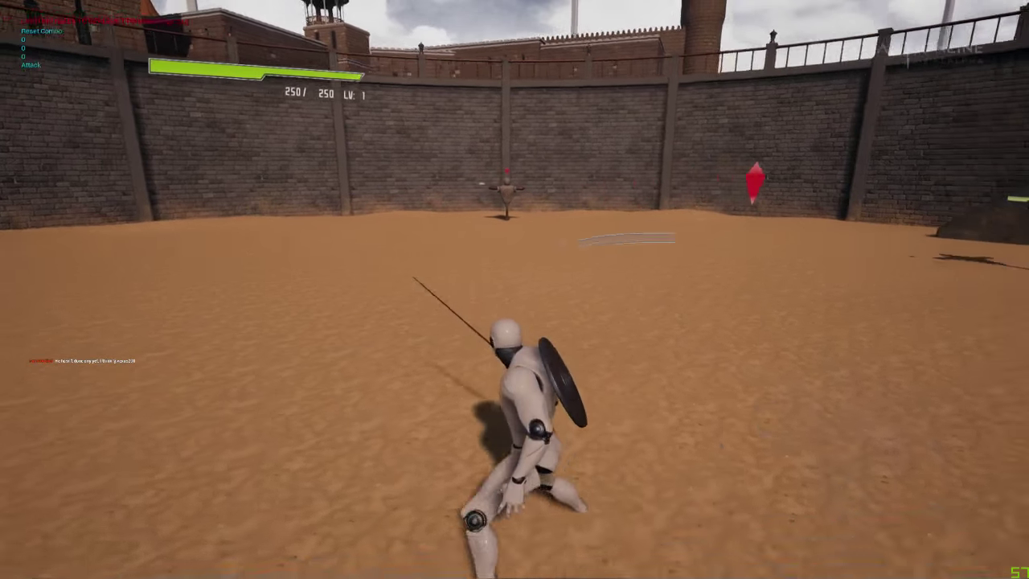
- Run to the training dummy near the arena's stair ramp and attack it repeatedly until it is destroyed
key("w")
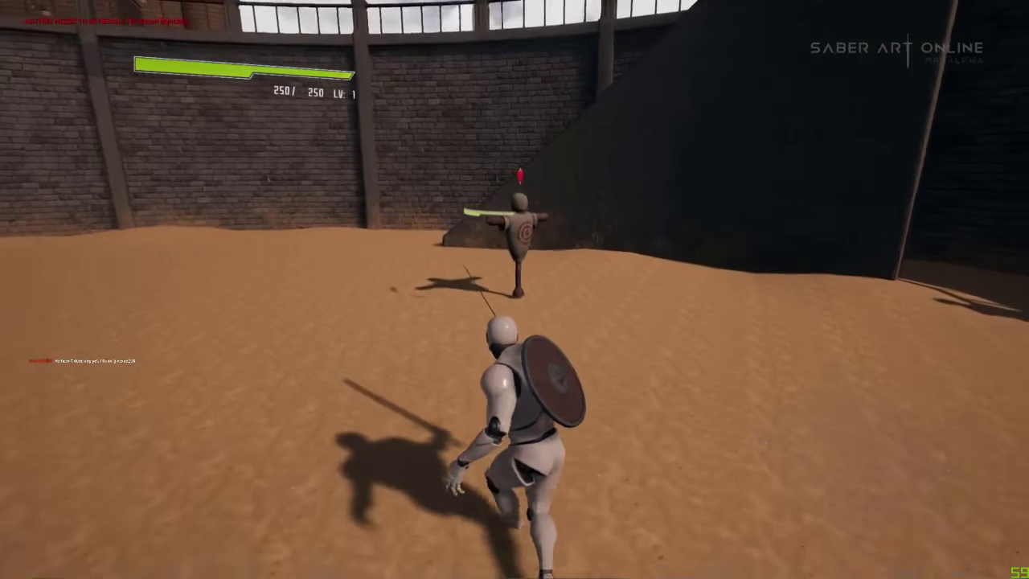
left_click(514, 289)
left_click(514, 289)
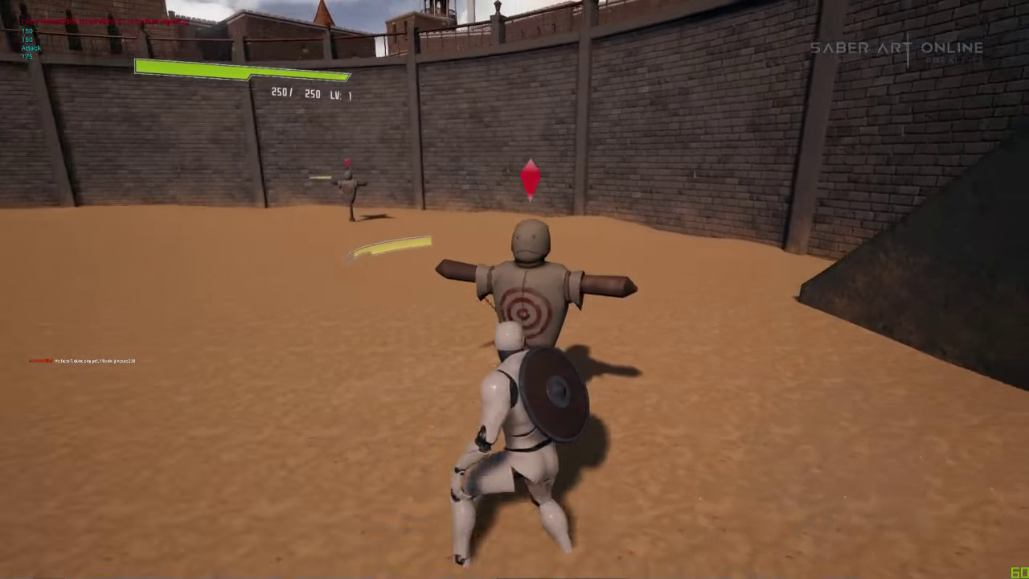
left_click(514, 290)
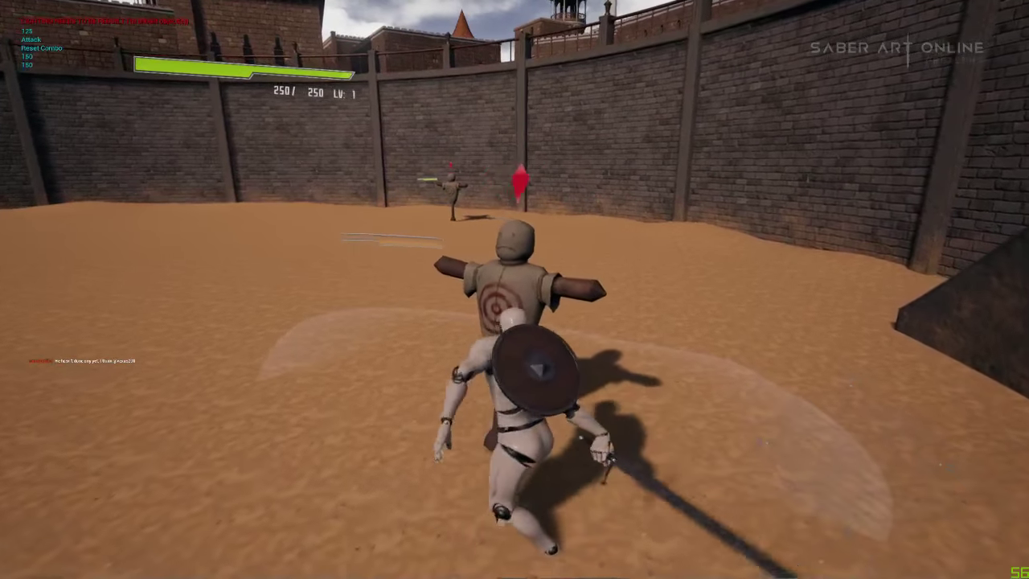
left_click(515, 290)
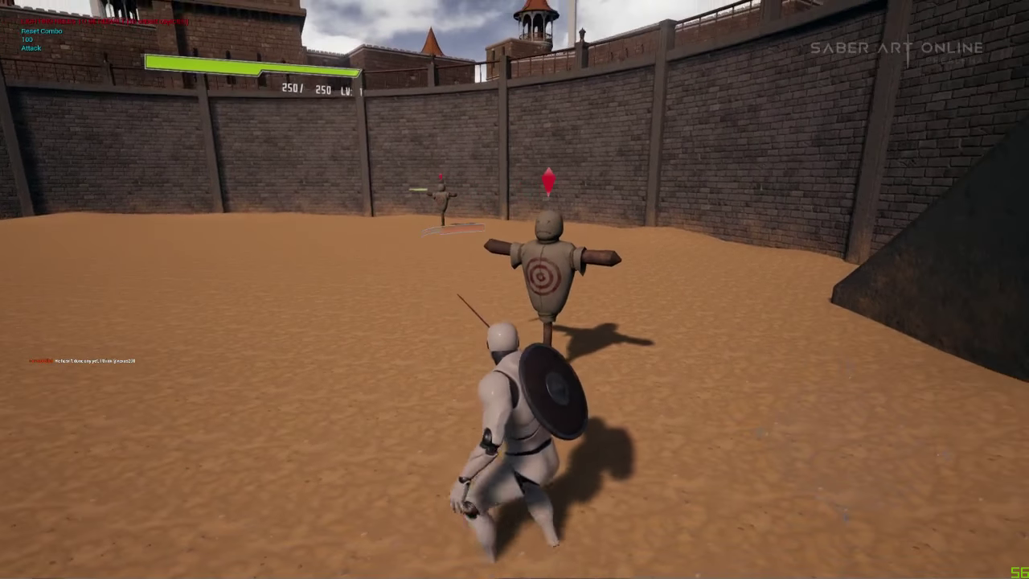
left_click(514, 289)
left_click(514, 289)
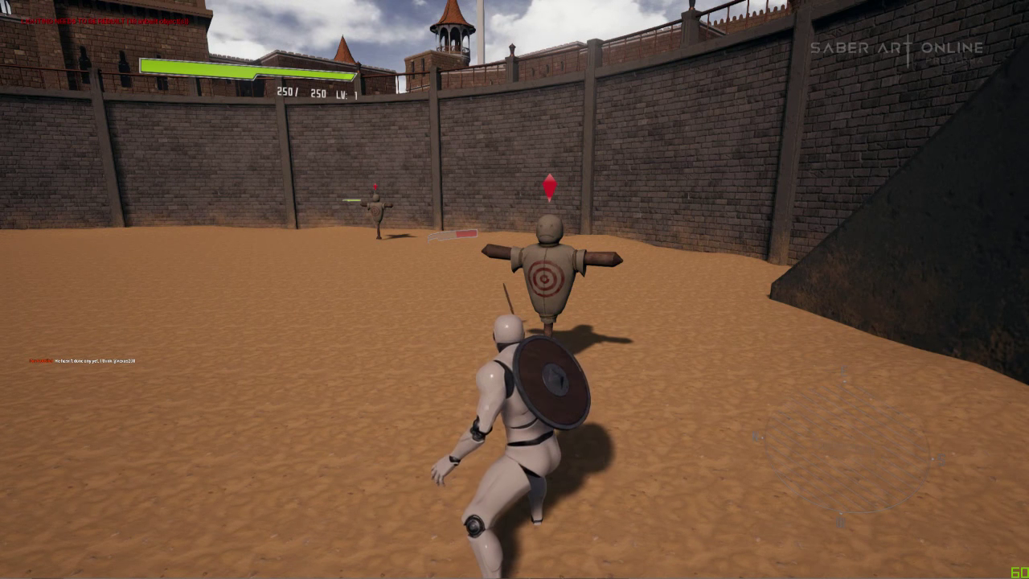
left_click(514, 290)
left_click(514, 290)
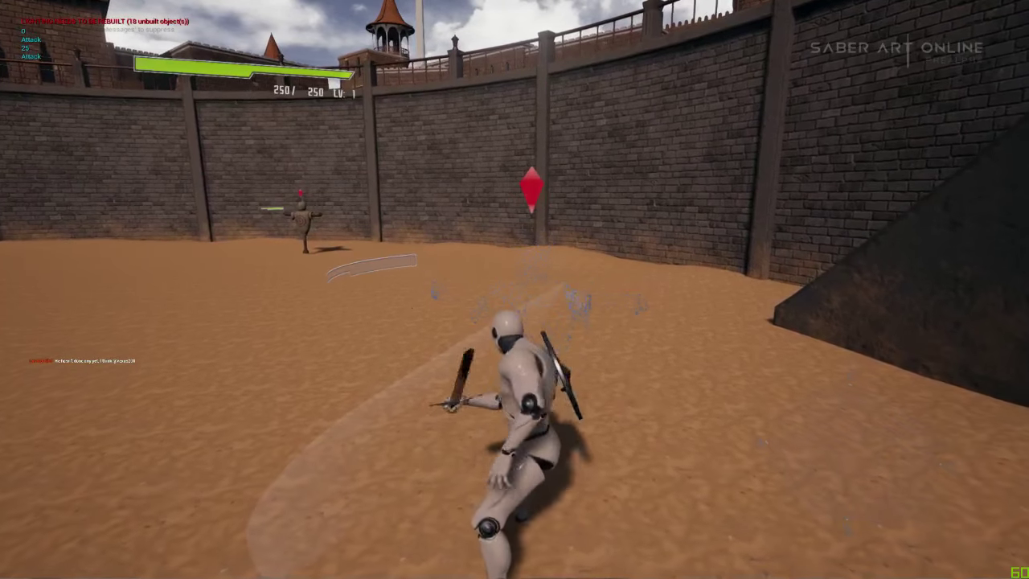
- Run the character up the arena's stairs to the railed rim facing the rows of trees
key("w")
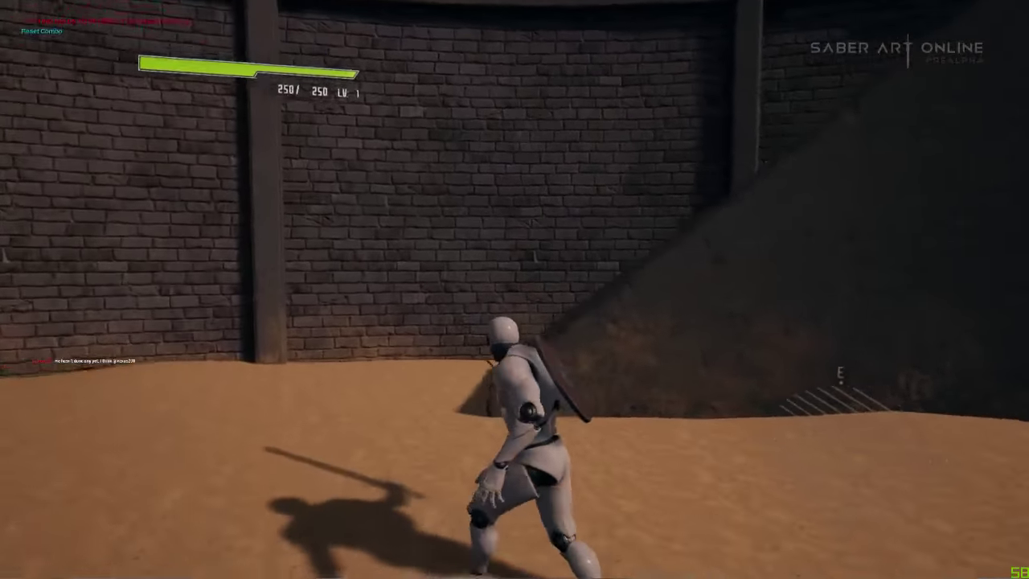
key("w")
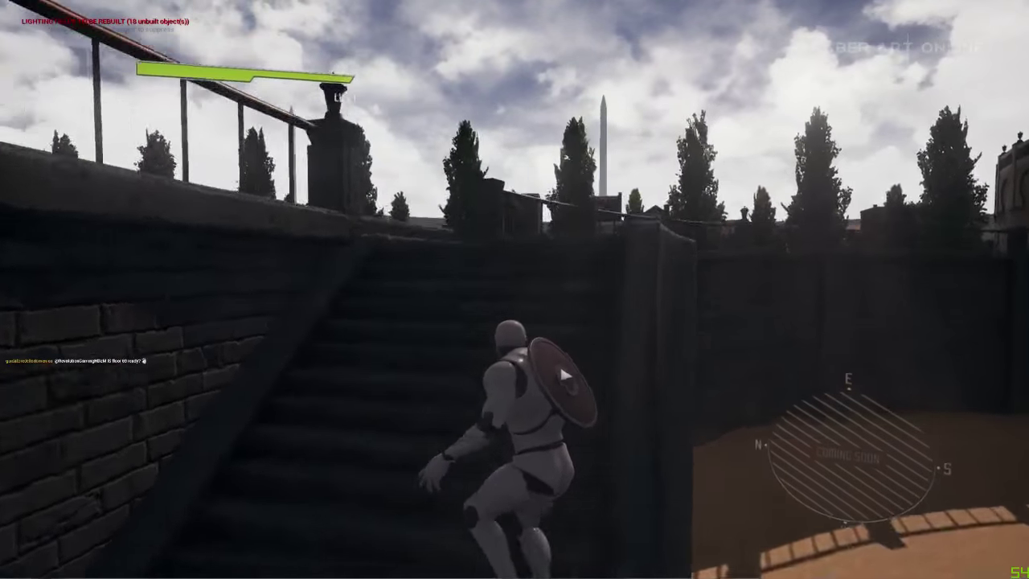
key("w")
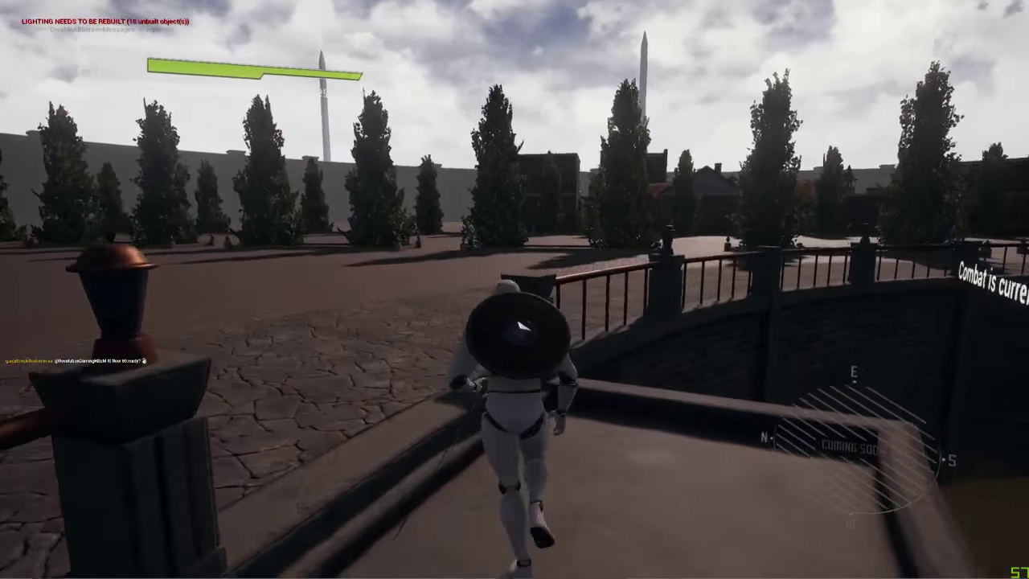
- Run the character from the arena rim past the trees into the open brick plaza, and stop the play session there
key("w")
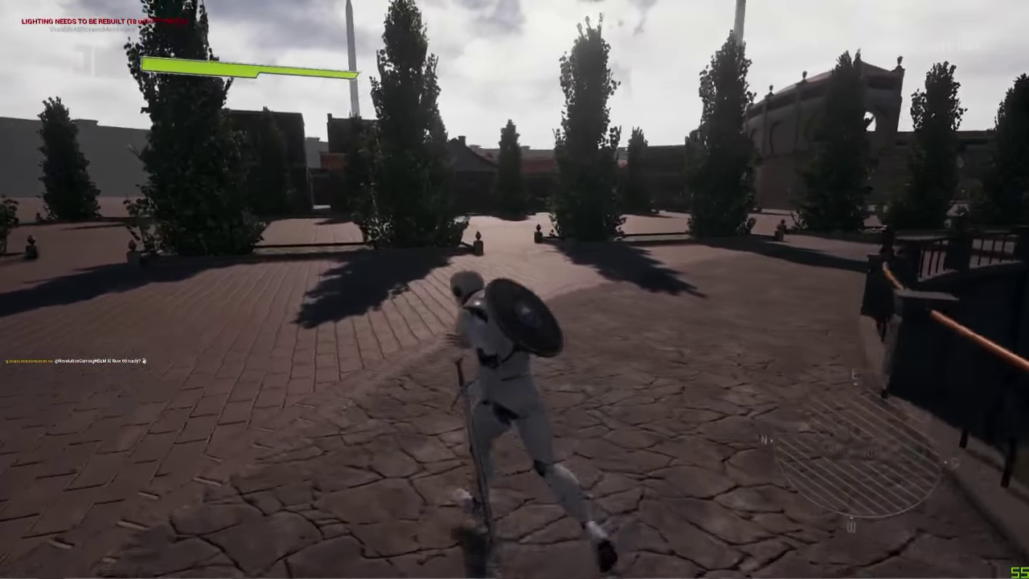
key("w")
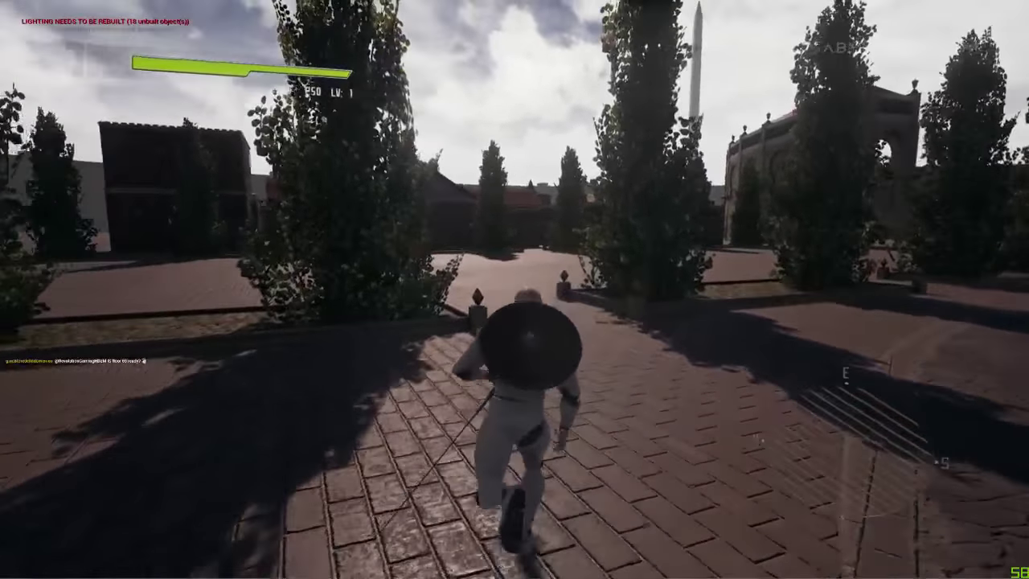
key("w")
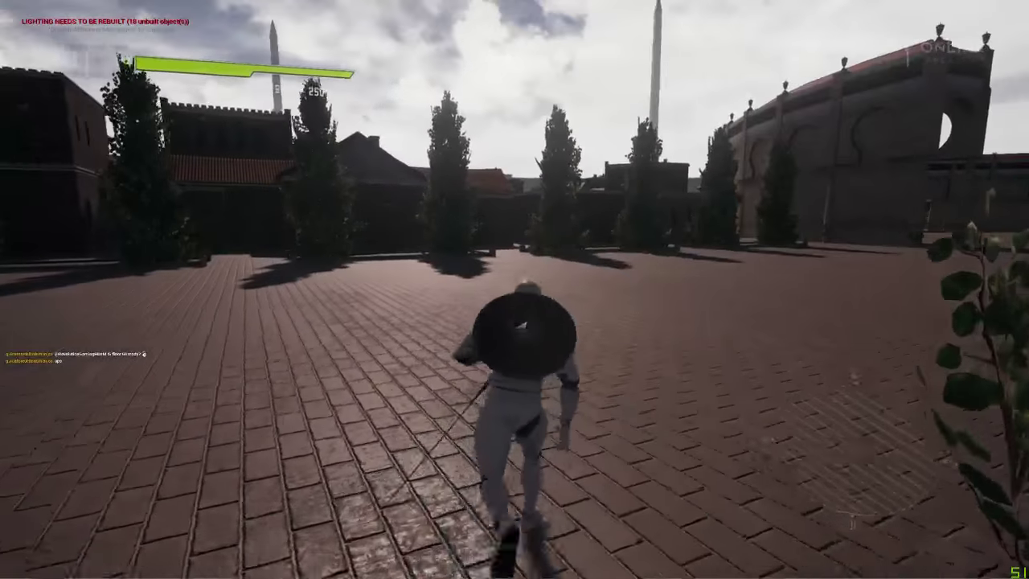
key("Escape")
right_click_drag(480, 246, 611, 217)
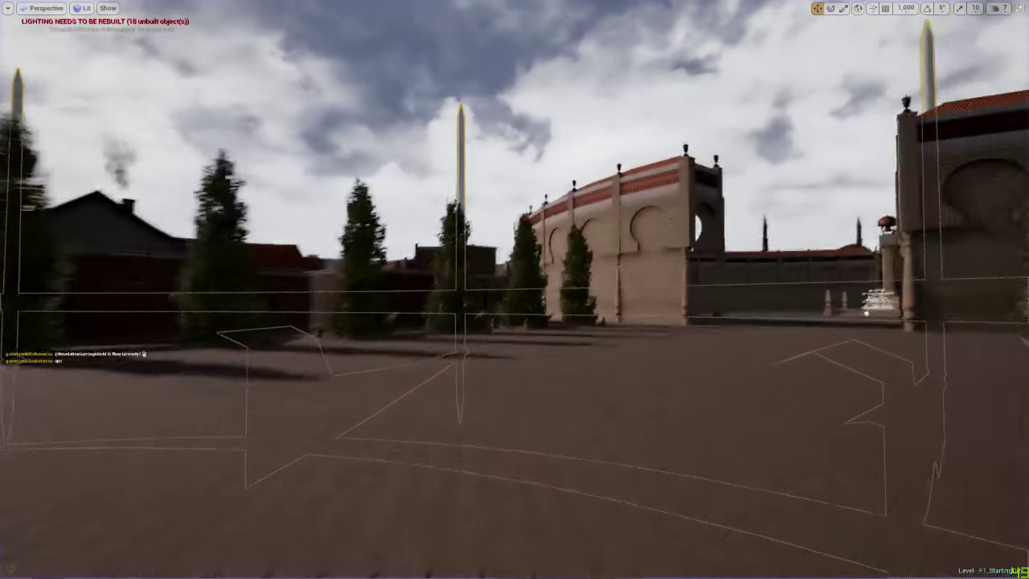
- Hide the editor overlays and fly across the plain to survey the domed church, the walled town and the twin-towered gate
key("g")
key("w")
right_click_drag(477, 282, 131, 379)
key("w")
key("d")
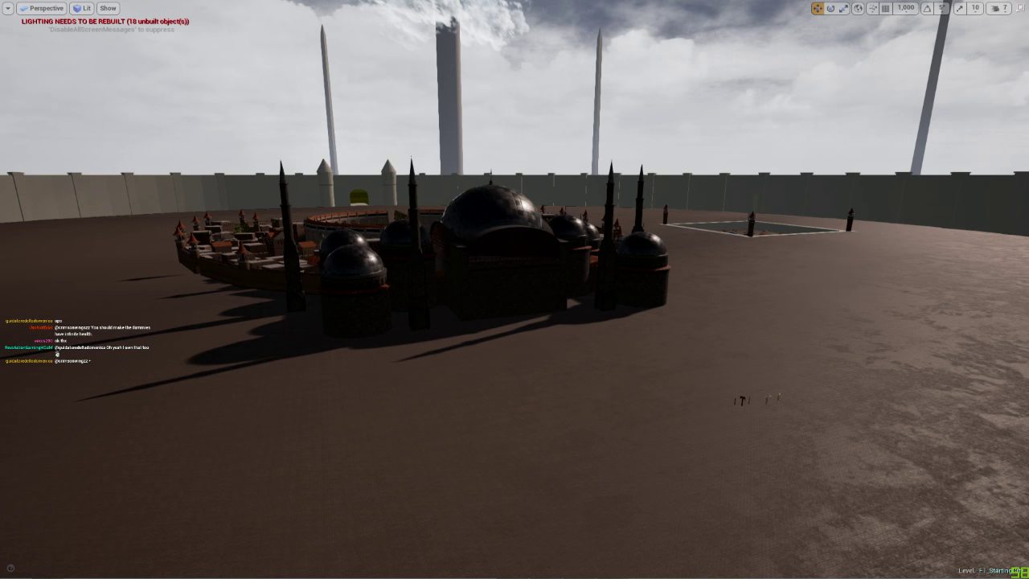
key("w")
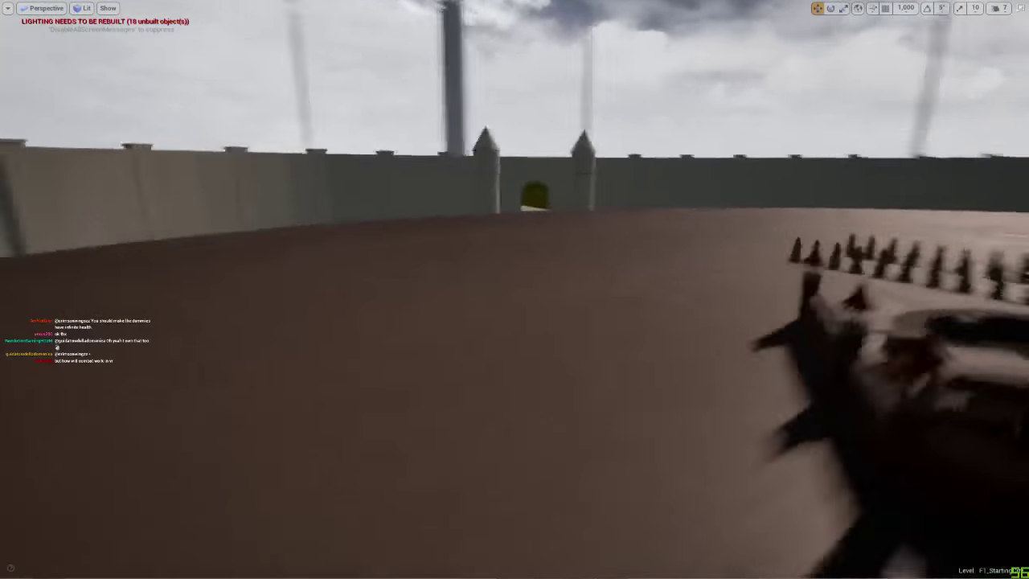
key("w")
- Fly over the round colonnaded plaza with its central monument and descend to examine the arches of its inner wall
right_click_drag(466, 295, 456, 381)
key("s")
key("d")
key("w")
key("w")
key("w")
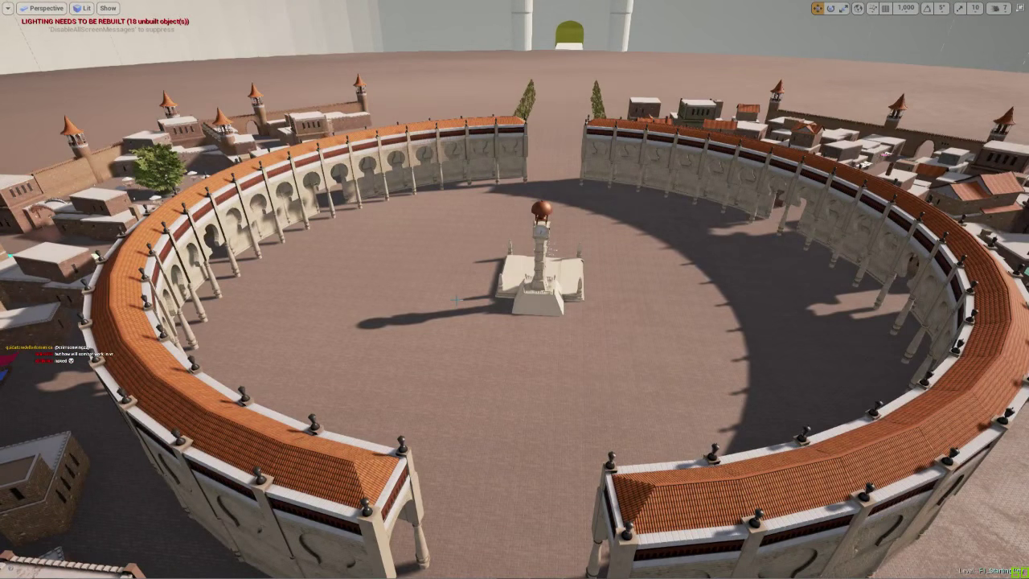
key("d")
key("w")
right_click_drag(456, 300, 588, 236)
key("w")
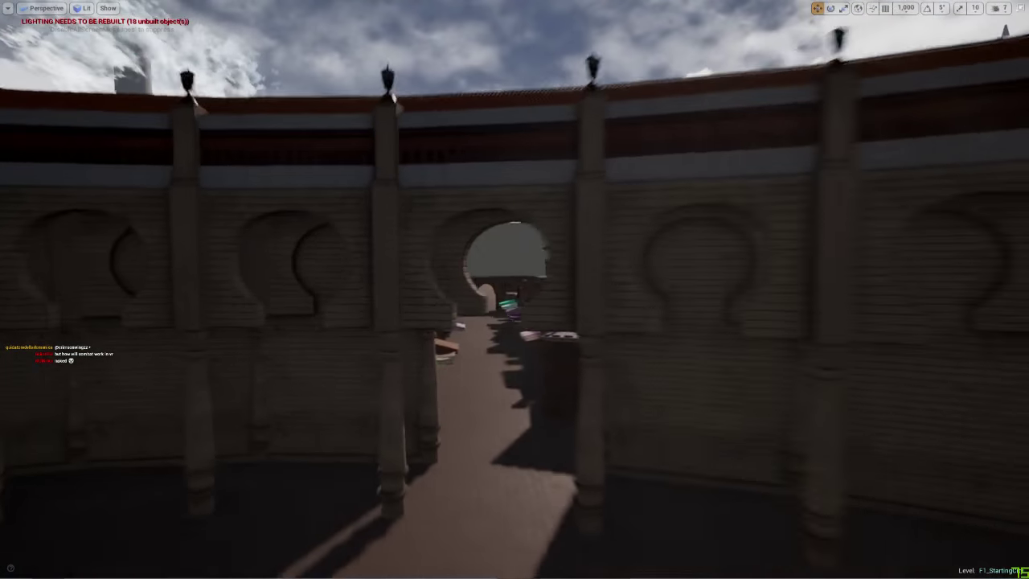
- Survey the town's rooftops and market streets around the plaza from above, and fly to the pillared courtyard beside the domed towers
right_click_drag(514, 318, 532, 338)
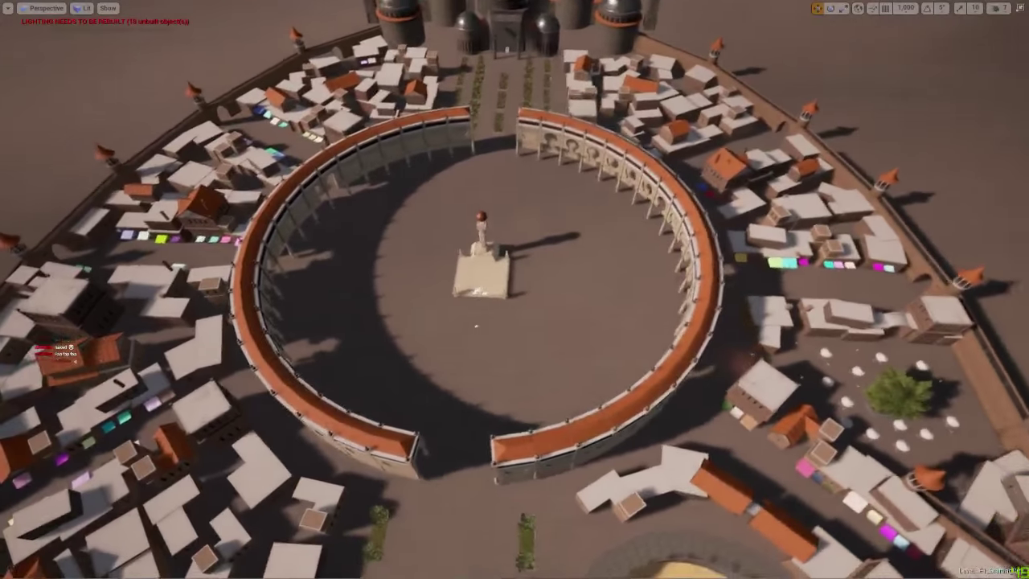
right_click_drag(479, 290, 456, 300)
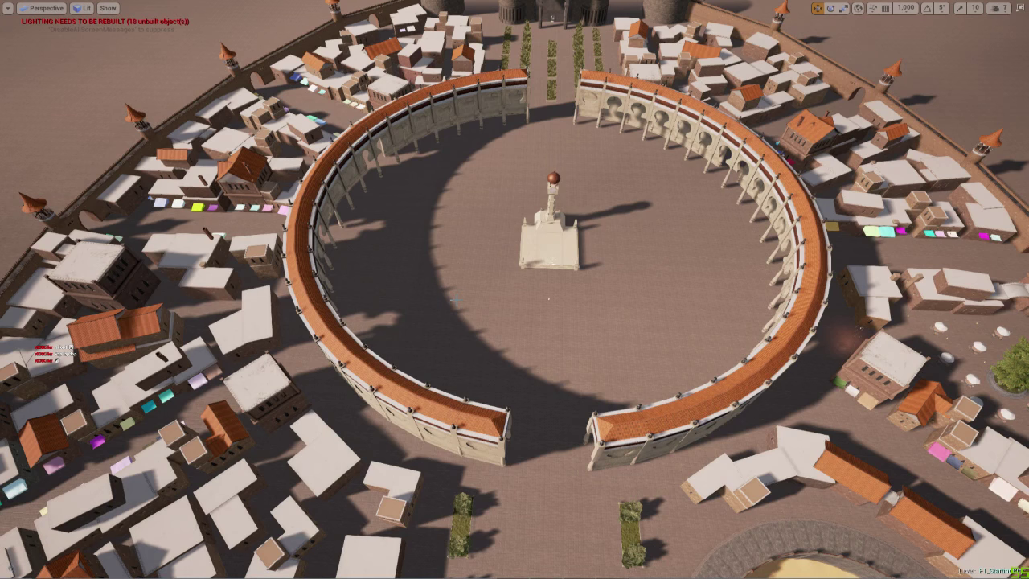
right_click_drag(514, 290, 578, 266)
key("s")
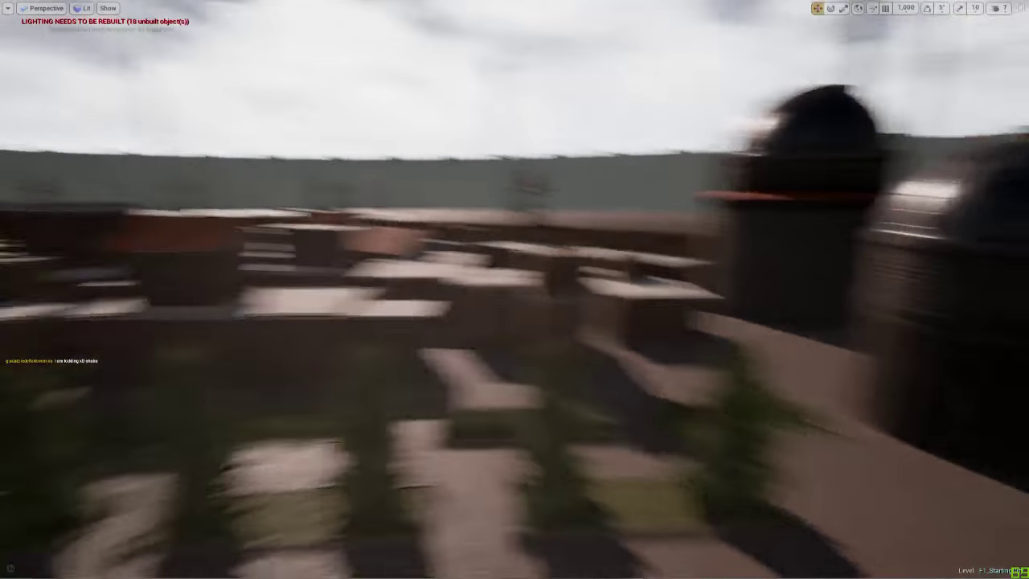
right_click_drag(515, 289, 361, 270)
right_click_drag(514, 289, 724, 346)
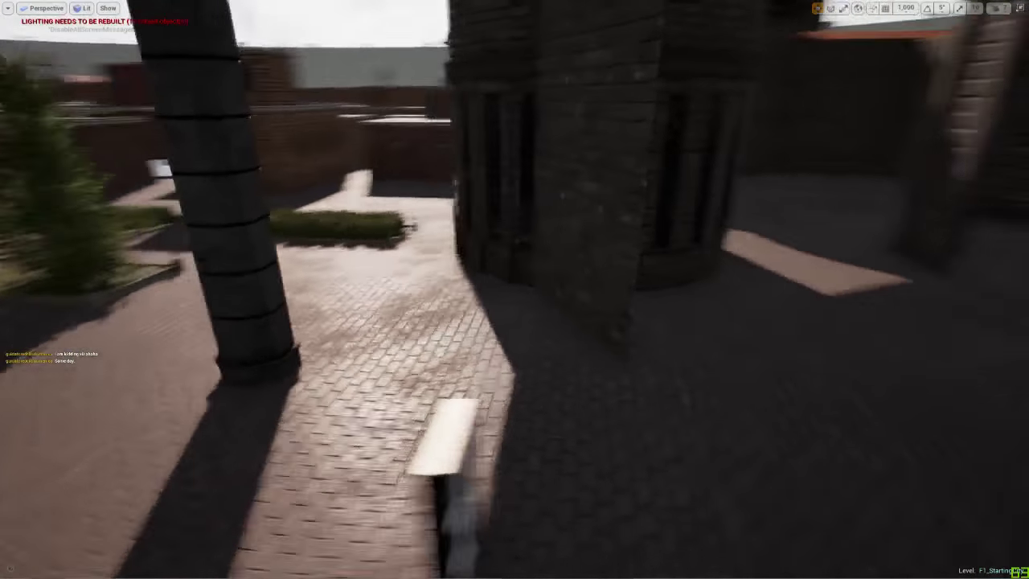
right_click_drag(515, 290, 503, 263)
- Return to the normal editor layout and close the LSM_GreenGrass material, applying its changes to the original material
key("F11")
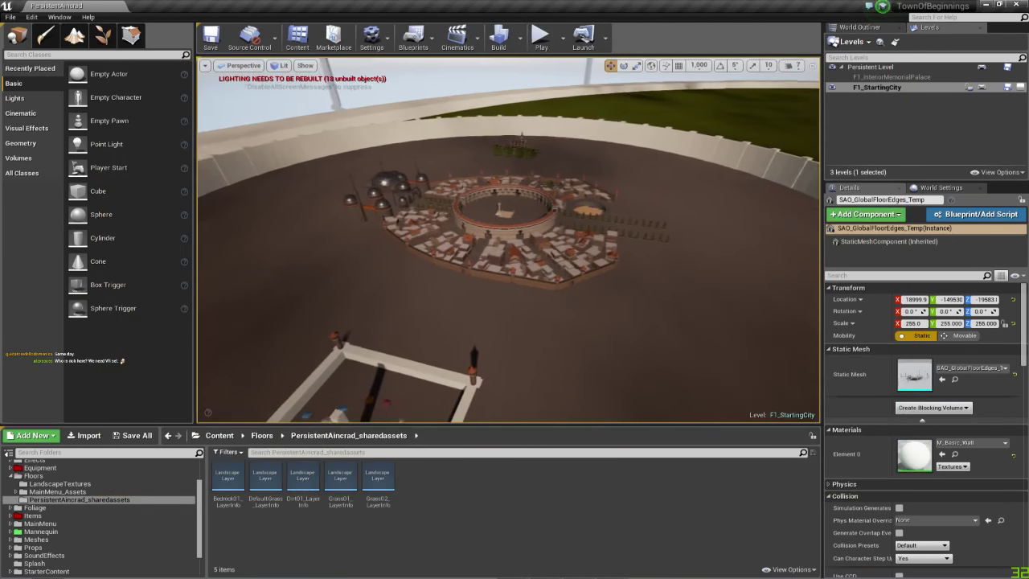
left_click(627, 570)
left_click(119, 5)
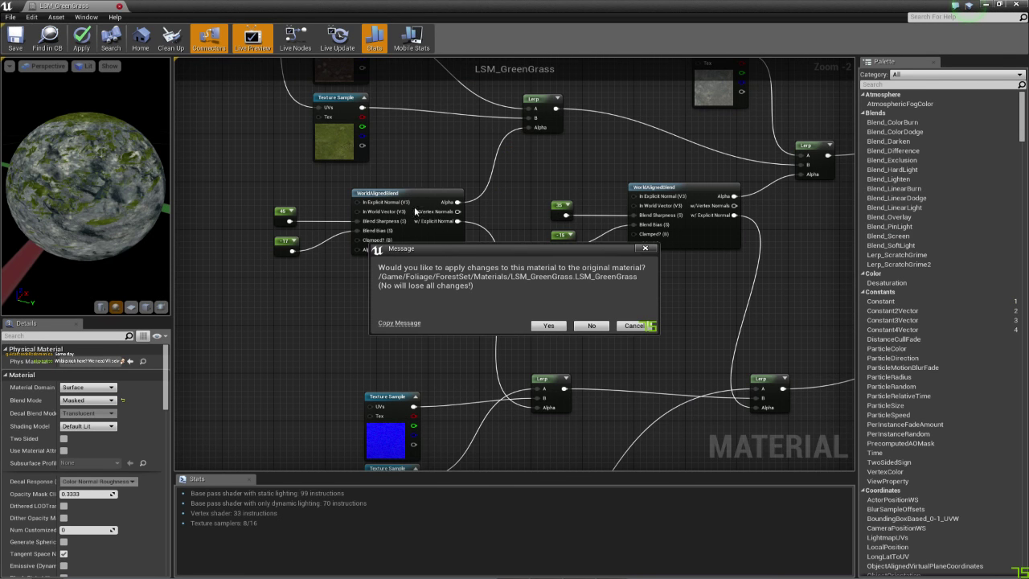
left_click(549, 325)
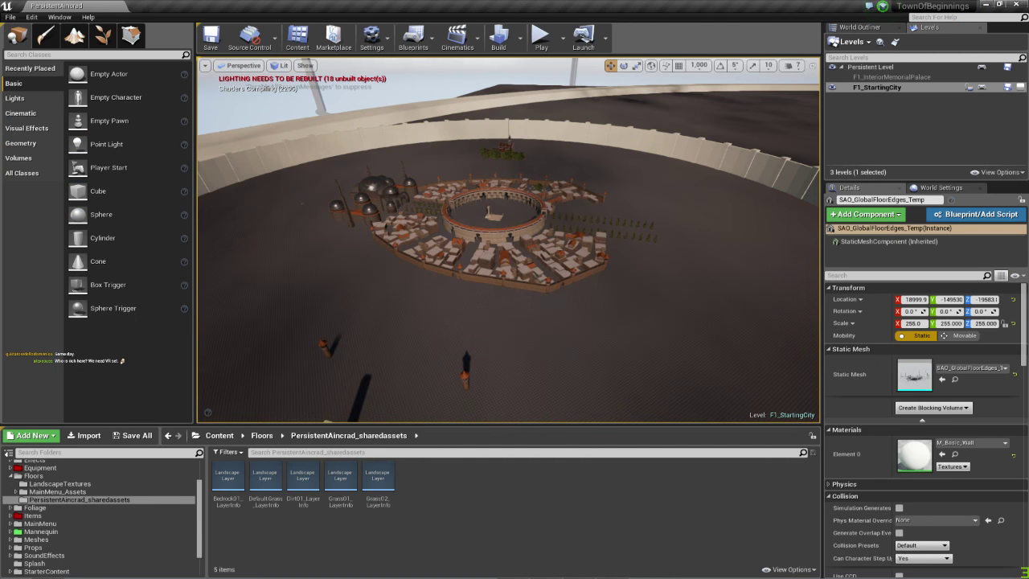
- Frame the starting city in the viewport and save all changes in the project
key("w")
mouse_move(488, 349)
right_mouse_down()
mouse_move(488, 328)
mouse_move(488, 349)
right_mouse_up()
key("ctrl+shift+s")
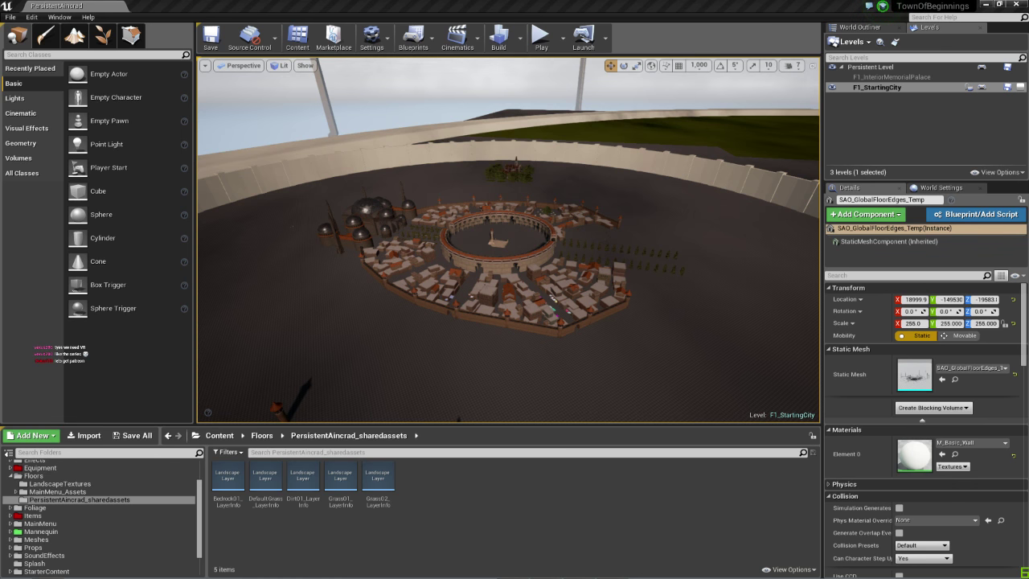
- Switch to the Combat GDD document in Google Docs, maximize it, and skim all its pages from the cover to the Breakdown
left_click_drag(1028, 108, 576, 108)
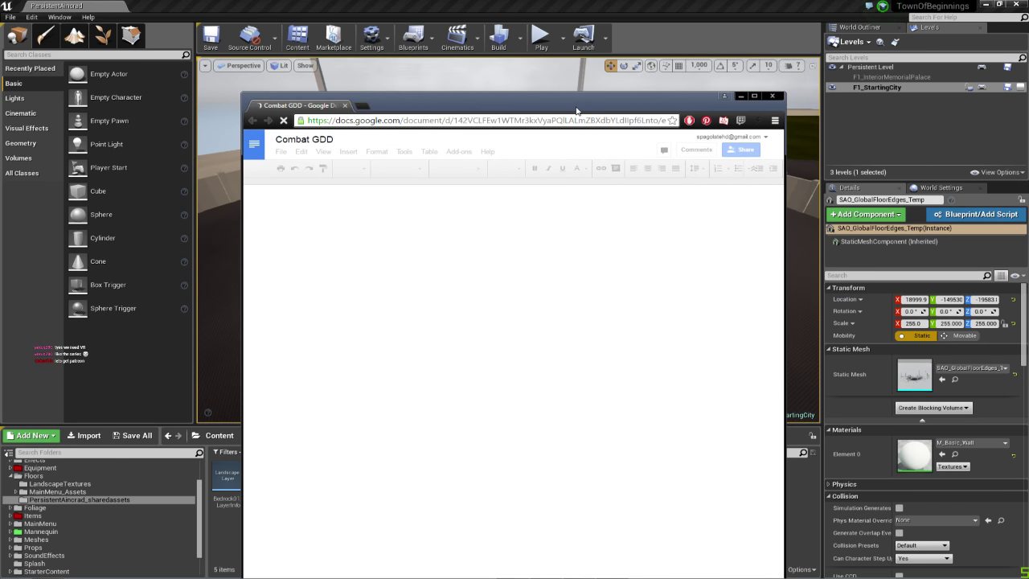
double_click(576, 109)
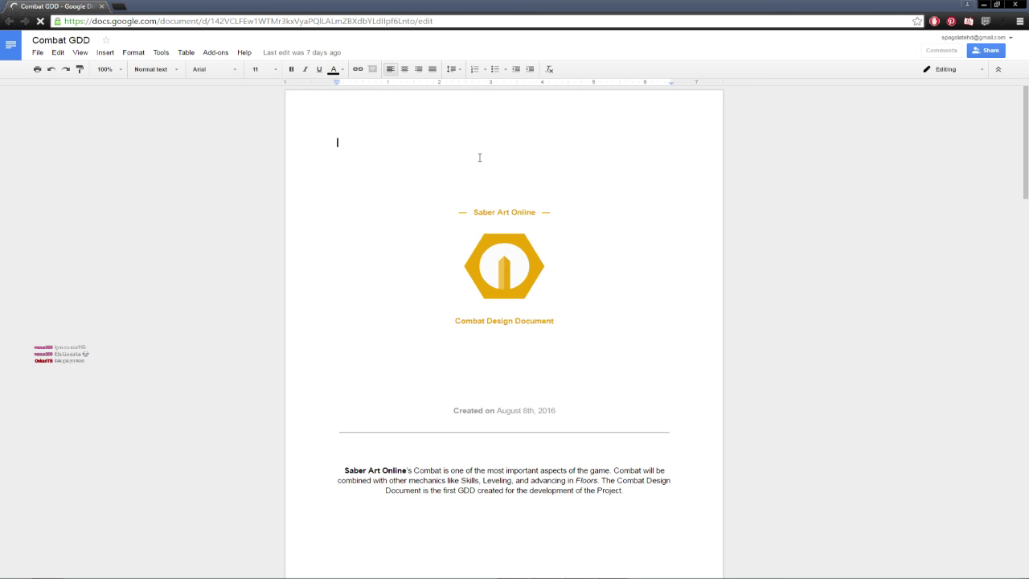
scroll(479, 157, "down", 20)
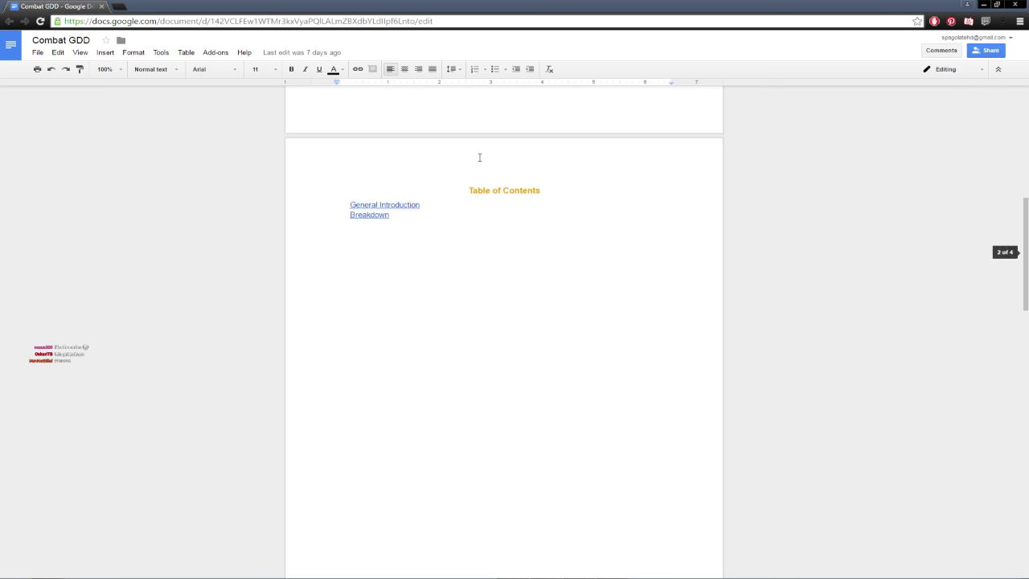
scroll(479, 157, "down", 10)
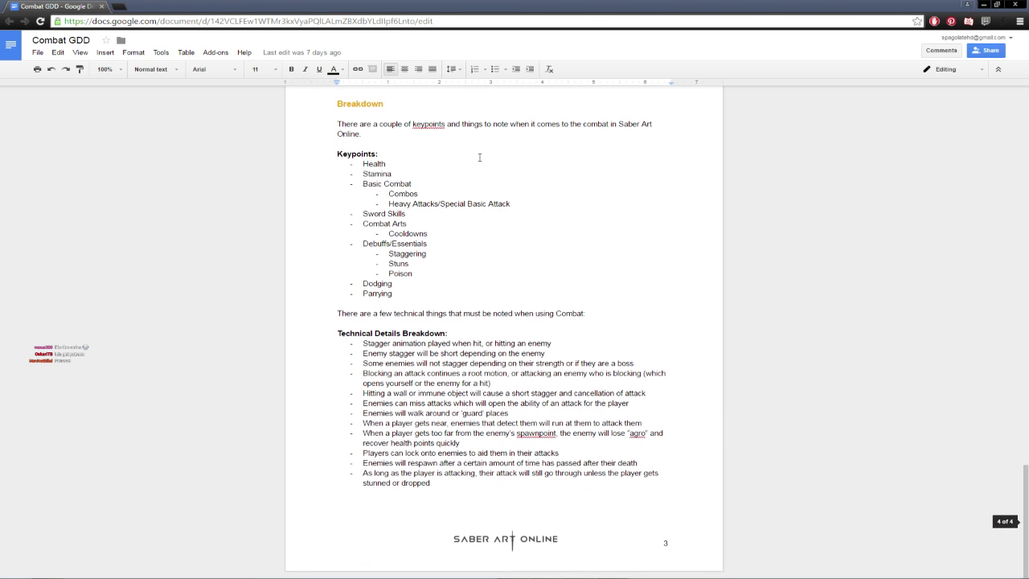
scroll(479, 157, "up", 11)
scroll(479, 157, "up", 15)
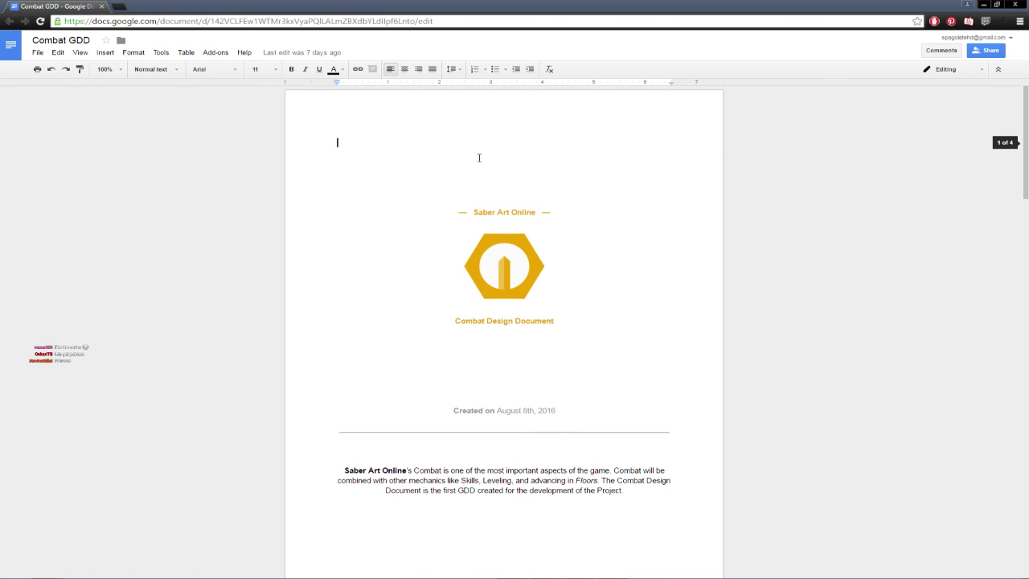
- Examine the keypoints, technical details and general introduction in the Combat GDD, and close the document
scroll(479, 157, "down", 18)
scroll(479, 157, "down", 7)
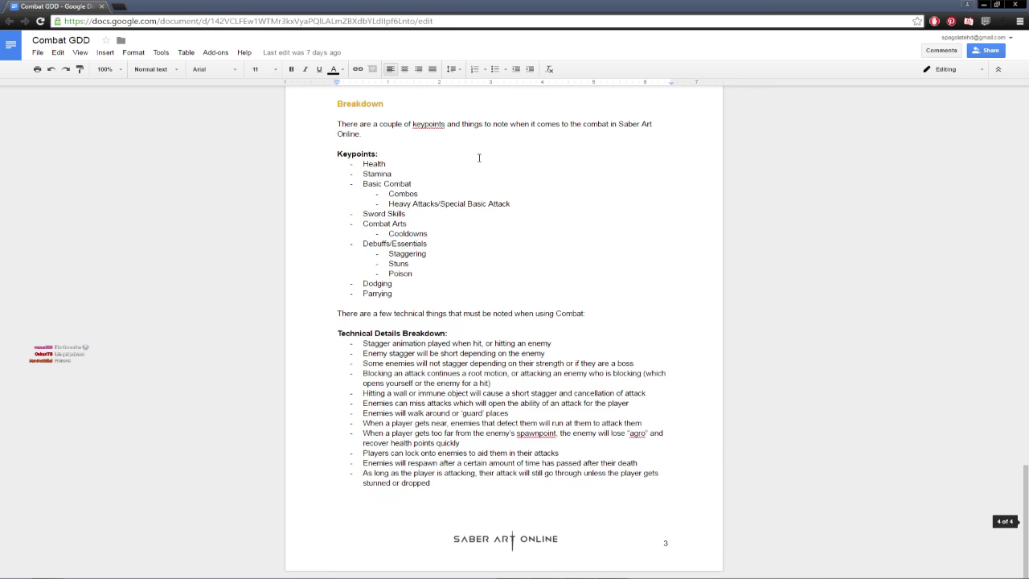
scroll(372, 293, "up", 7)
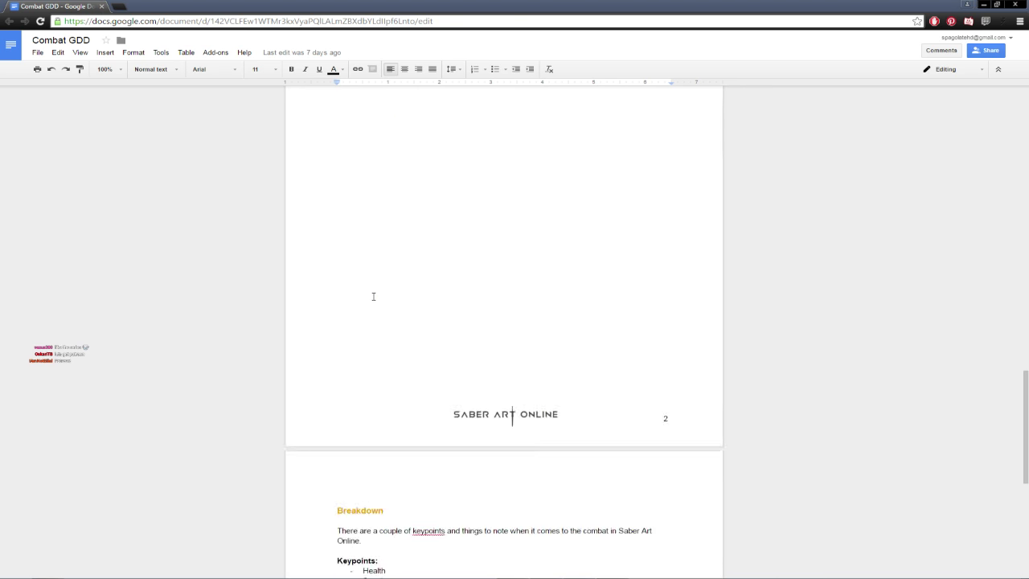
scroll(371, 294, "down", 6)
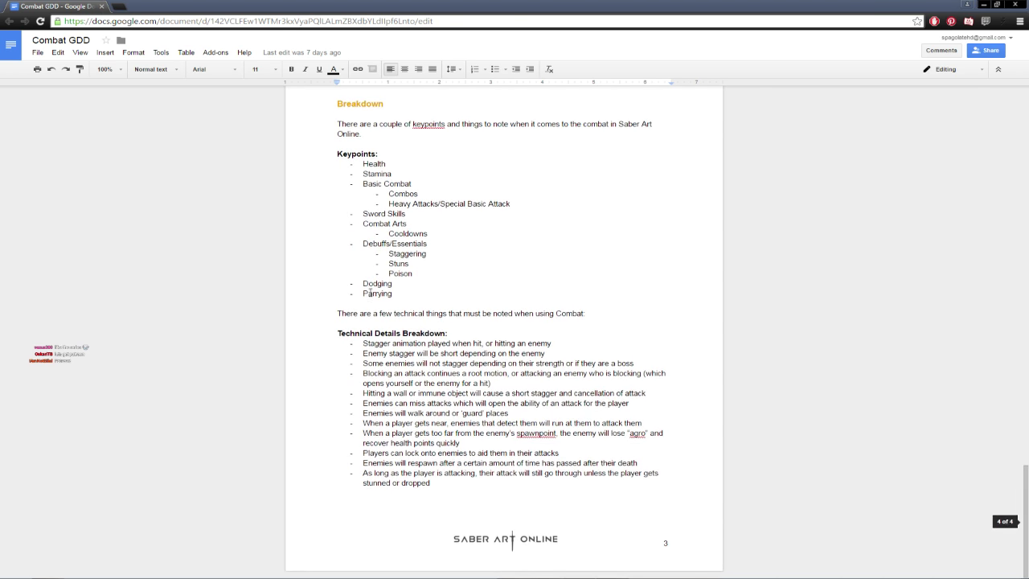
scroll(371, 292, "up", 7)
scroll(368, 290, "down", 8)
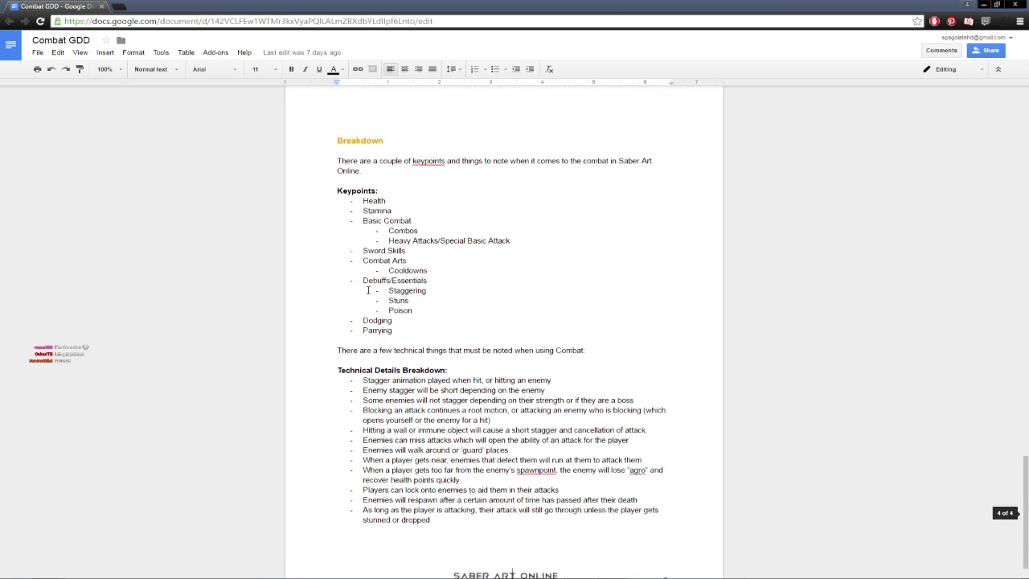
scroll(367, 288, "up", 18)
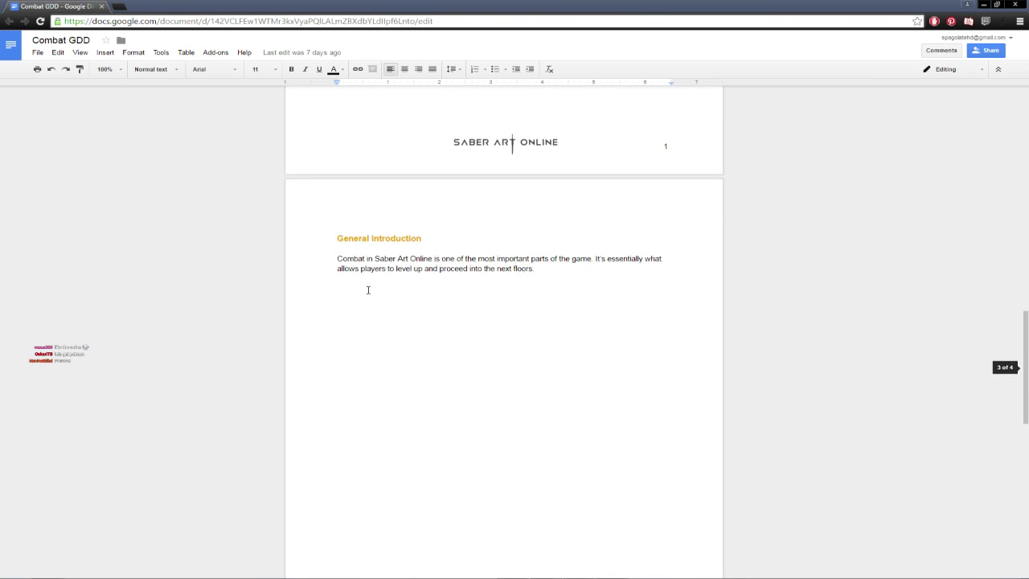
left_click(102, 7)
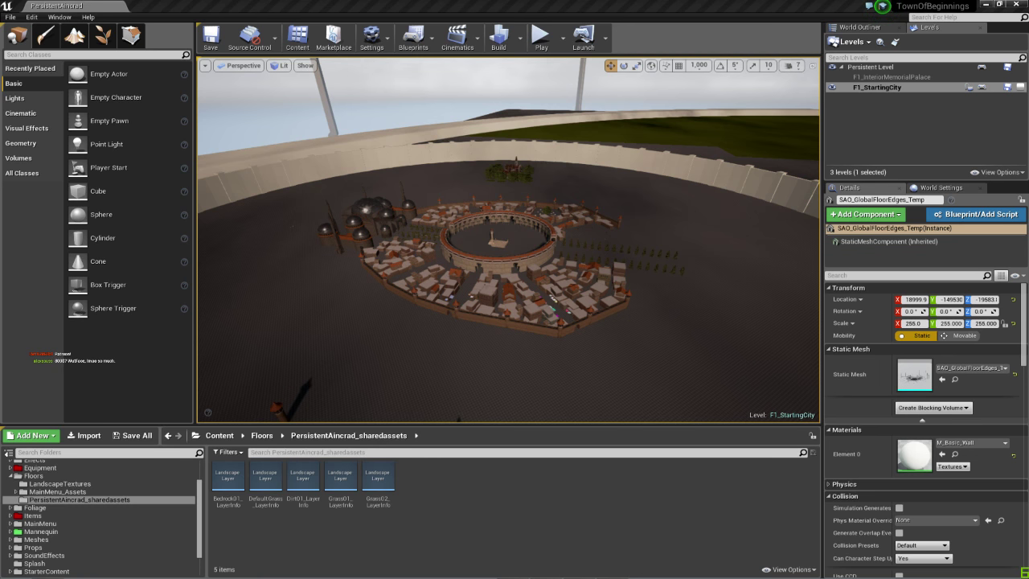
- Bring up the SaberAO - Assets spreadsheet maximized, and open a file browser window and move it to the other monitor
left_click_drag(1028, 87, 515, 120)
double_click(515, 120)
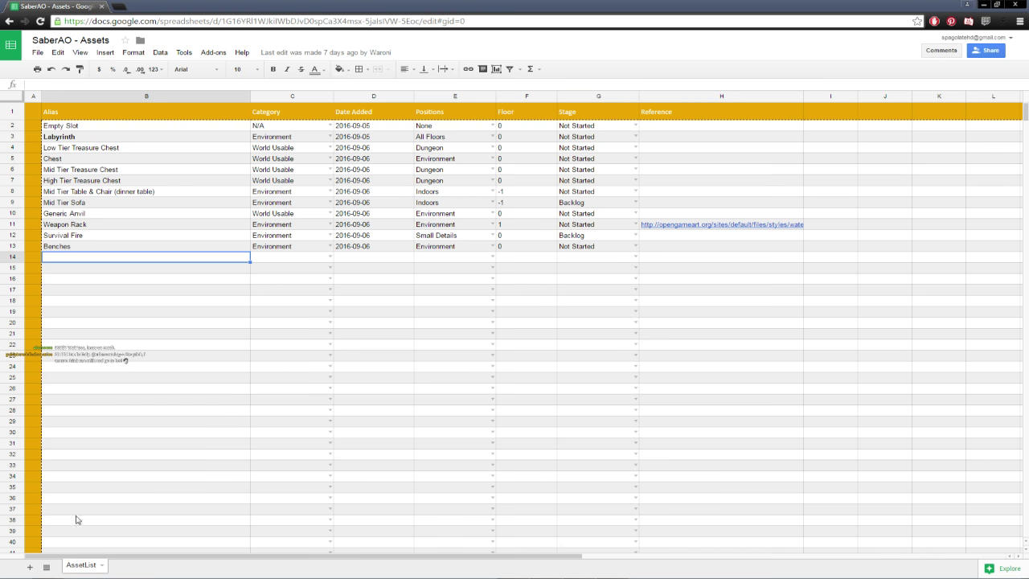
left_click(84, 577)
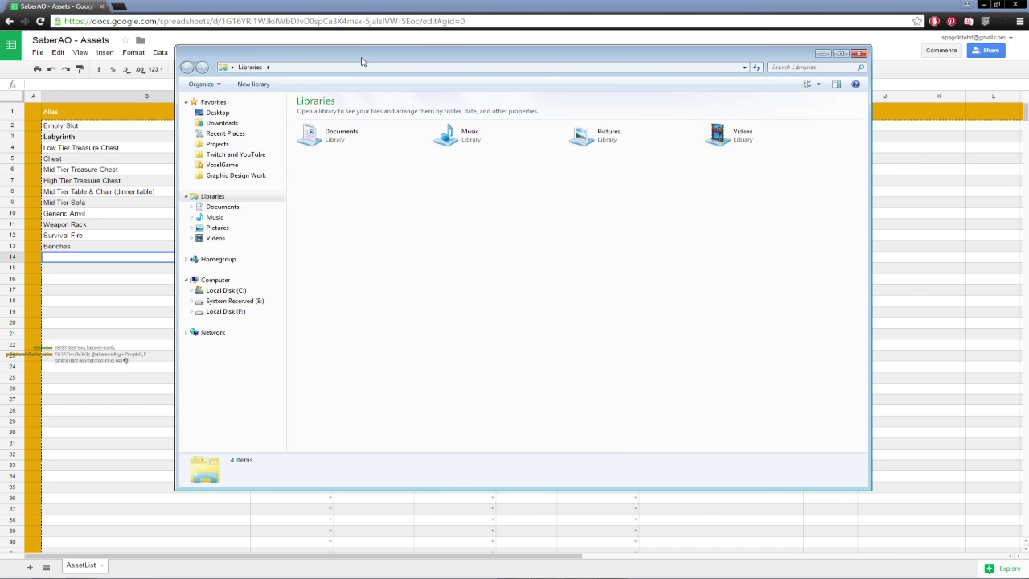
left_click_drag(362, 58, 1028, 61)
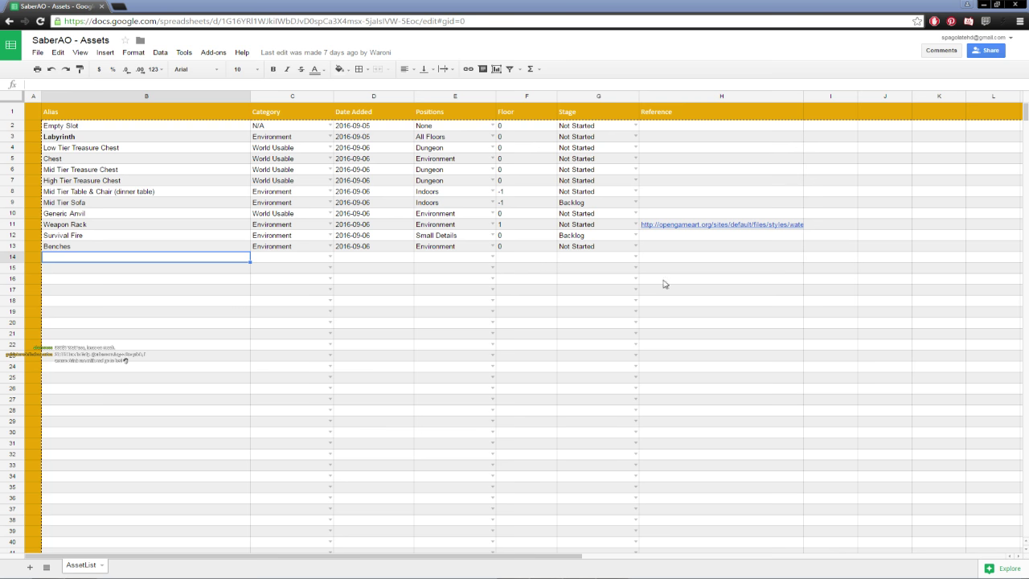
key("super")
type("calc")
key("Escape")
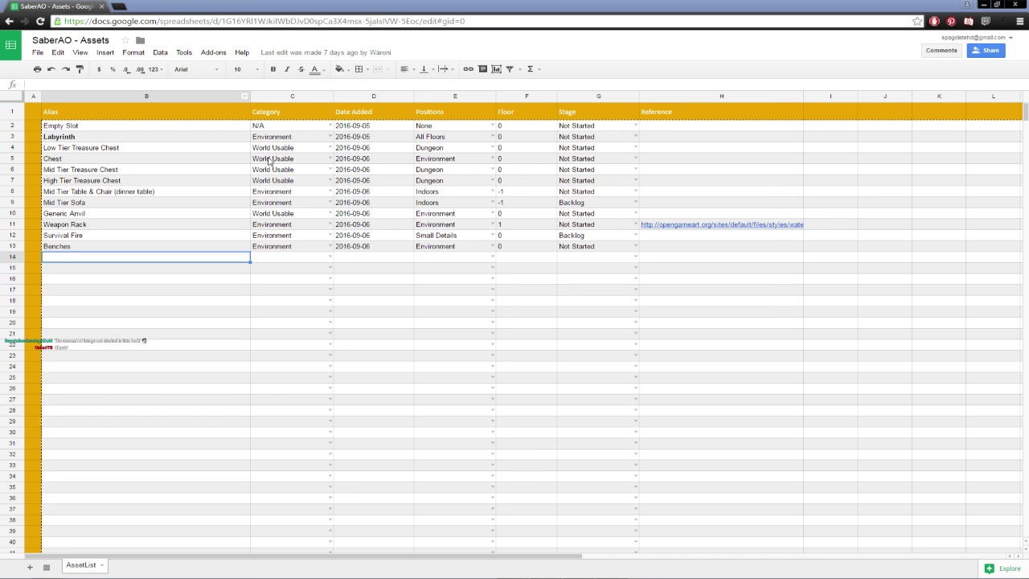
- Set the stage of the Chest asset to Concept/Referencing, and switch back to Unreal Editor
double_click(587, 157)
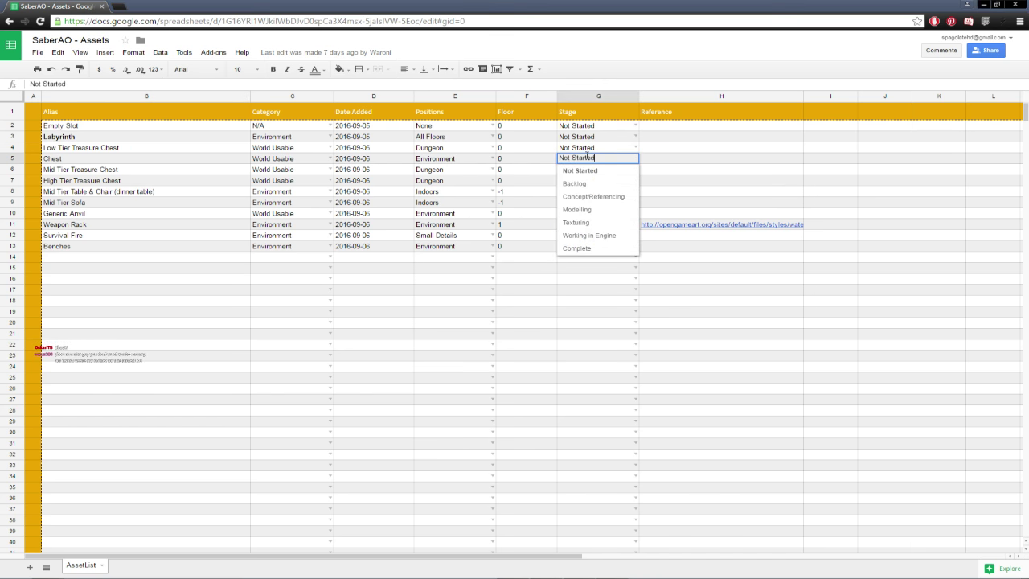
left_click(594, 196)
key("alt+Tab")
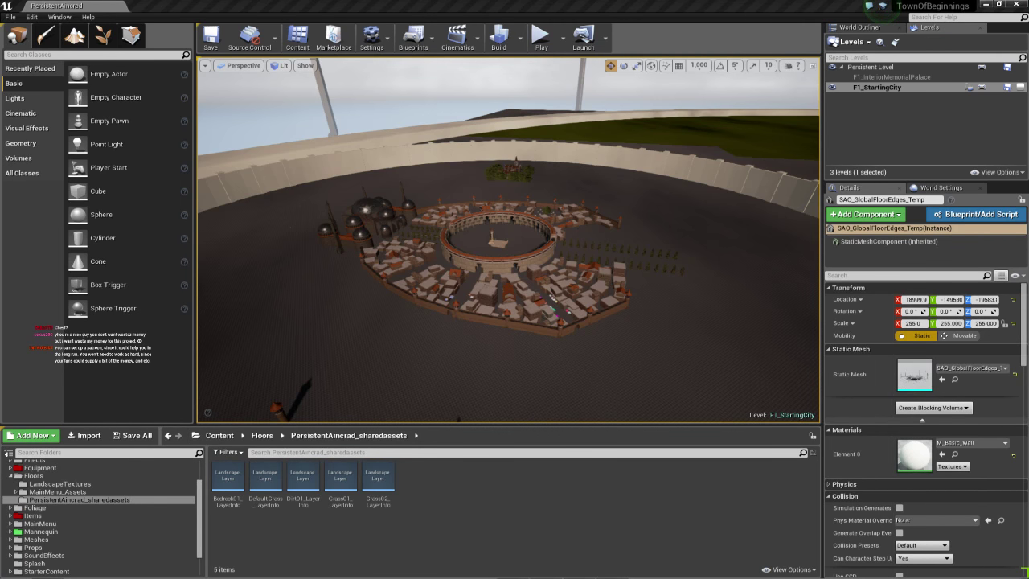
- Survey the starting city from above the walled compound, and view it from a lower angle facing the outer floor wall
right_click_drag(519, 285, 526, 329)
key("s")
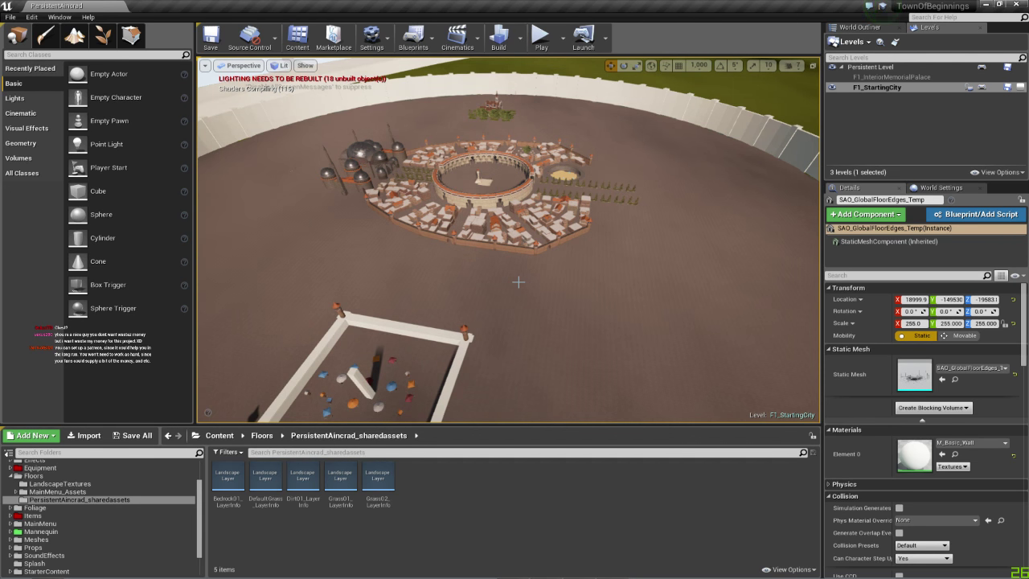
right_click_drag(518, 281, 500, 217)
right_click_drag(451, 305, 439, 291)
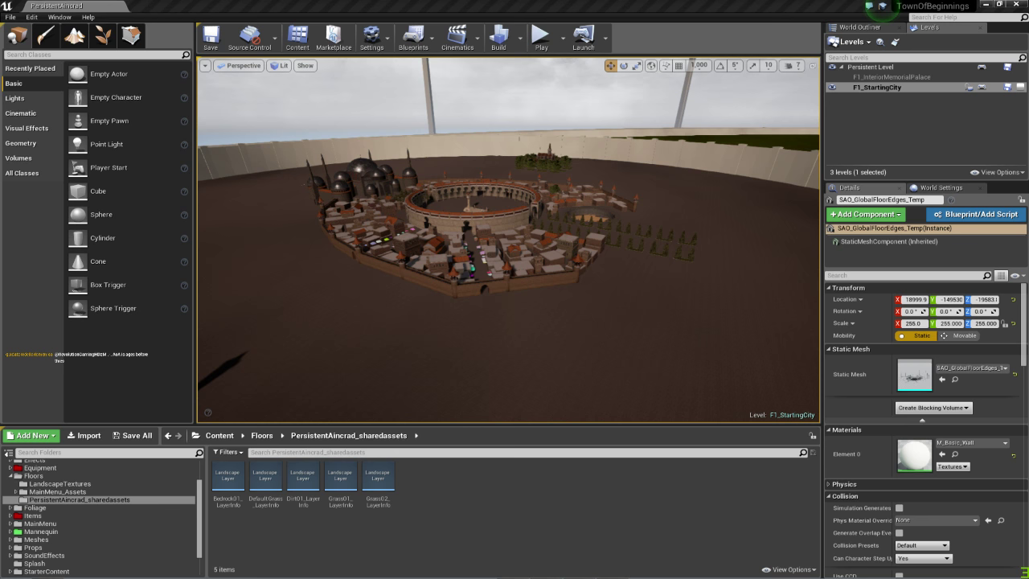
- View the starting city and the gate towers on the outer floor wall, and close the level editor
right_click_drag(278, 314, 555, 303)
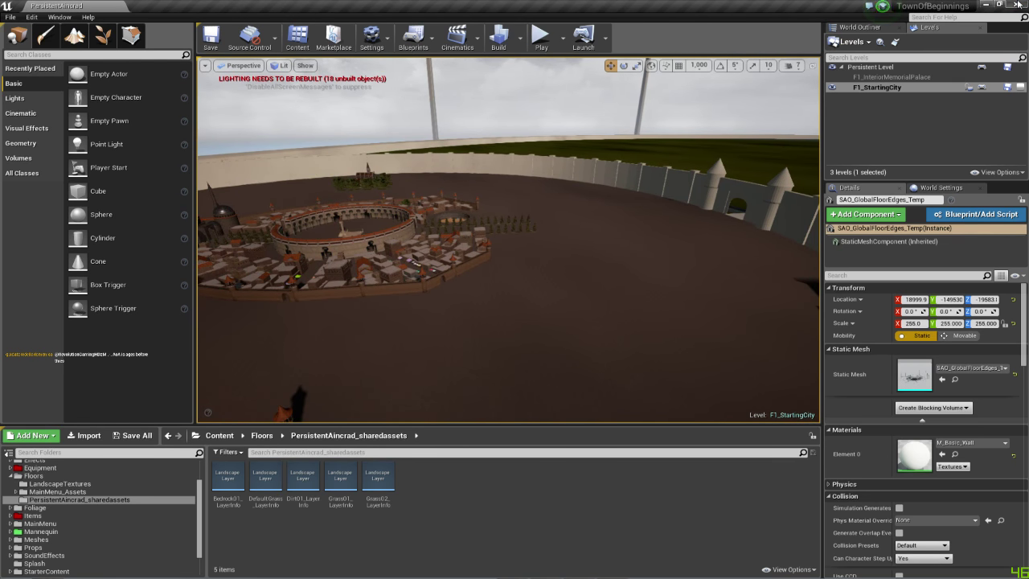
left_click(1017, 4)
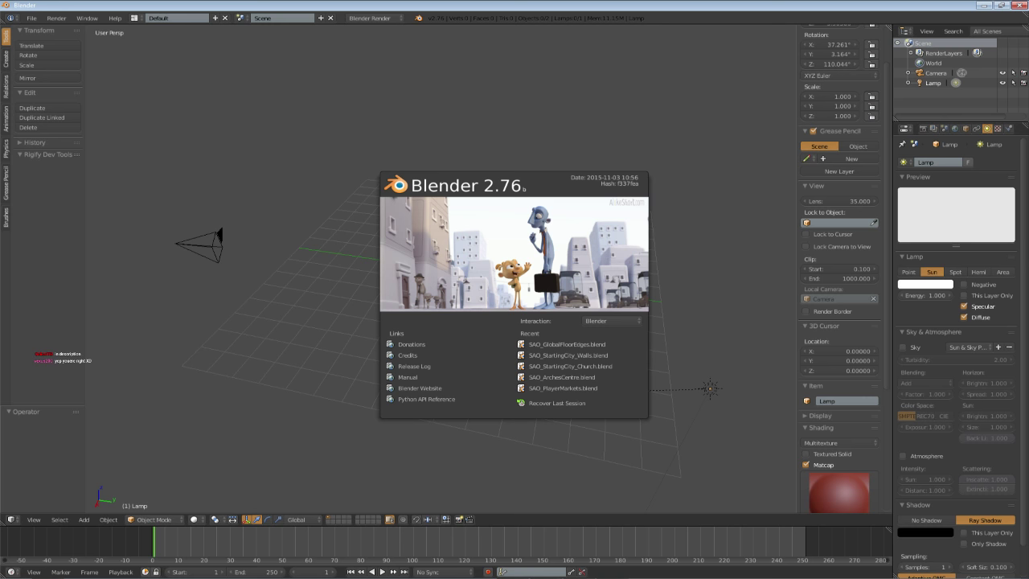
- Dismiss Blender's splash screen and add a cube to the scene
left_click(429, 246)
mouse_move(383, 275)
middle_mouse_down()
mouse_move(375, 278)
mouse_move(372, 263)
middle_mouse_up()
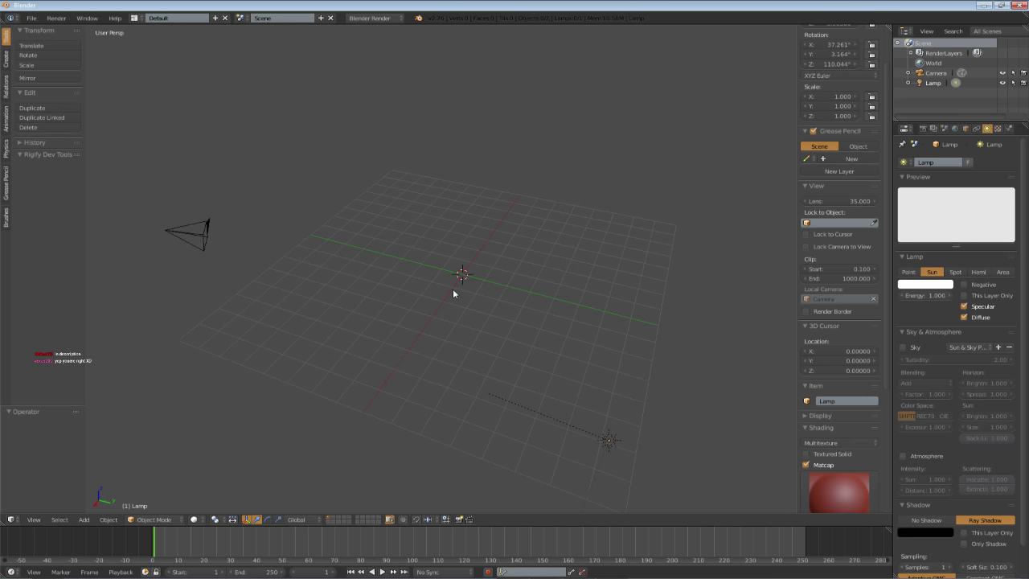
key("space")
type("cube")
key("Return")
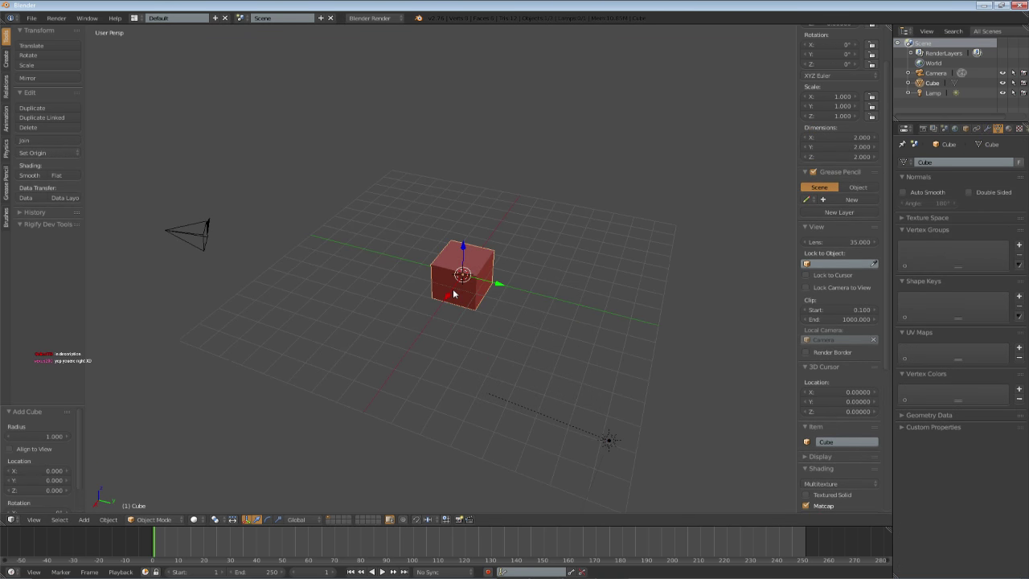
key("s")
key("x")
right_click(567, 329)
- Stretch the cube to a scale of about 2.08 along Y and flatten it to about 0.78 along Z
key("s")
key("y")
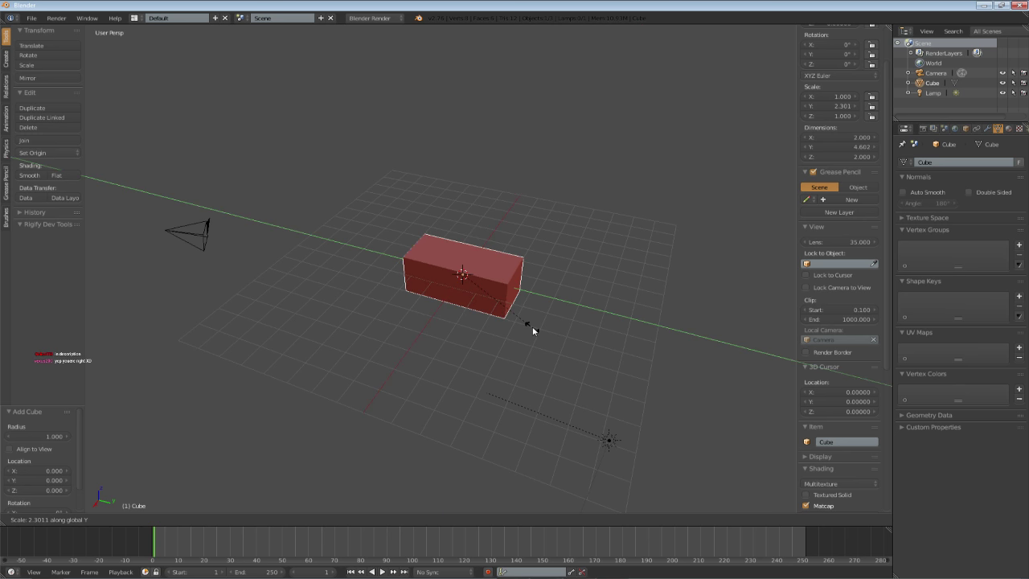
left_click(523, 322)
key("s")
key("z")
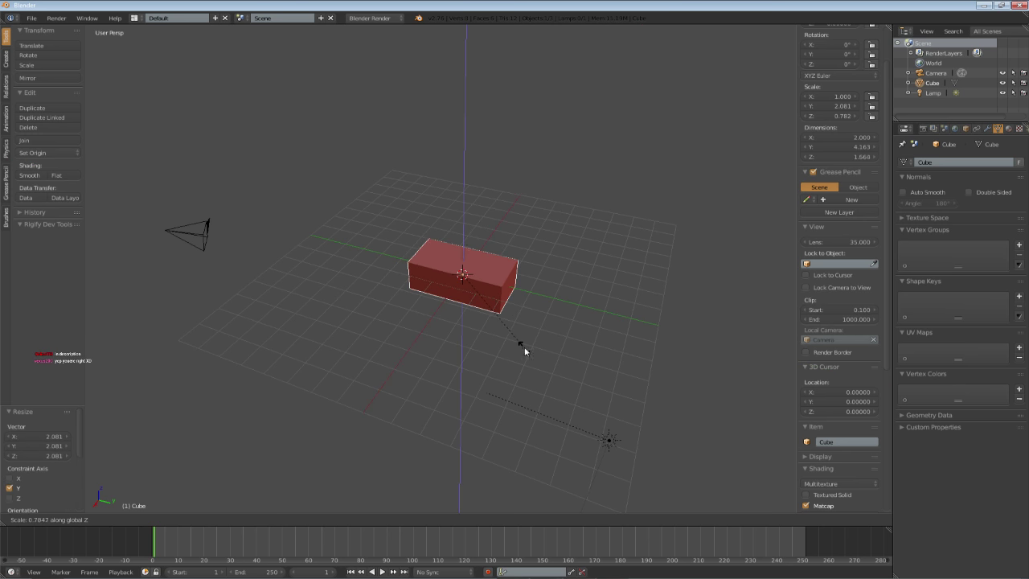
left_click(523, 346)
- Refine the box's proportions to a scale of about 0.87 in X, 1.38 in Y and 0.74 in Z
key("s")
key("y")
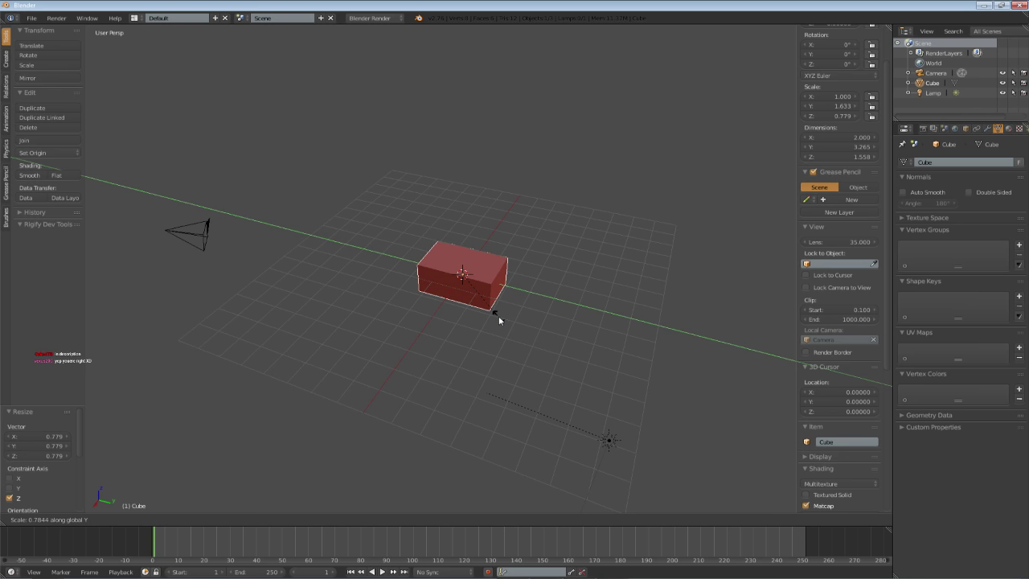
left_click(499, 318)
key("s")
key("x")
left_click(506, 319)
middle_click_drag(506, 319, 453, 324)
key("s")
key("y")
left_click(551, 337)
key("s")
key("z")
left_click(545, 317)
- Select the box's bottom vertices from the front in wireframe edit mode and snap the 3D cursor to them
key("KP_1")
key("Tab")
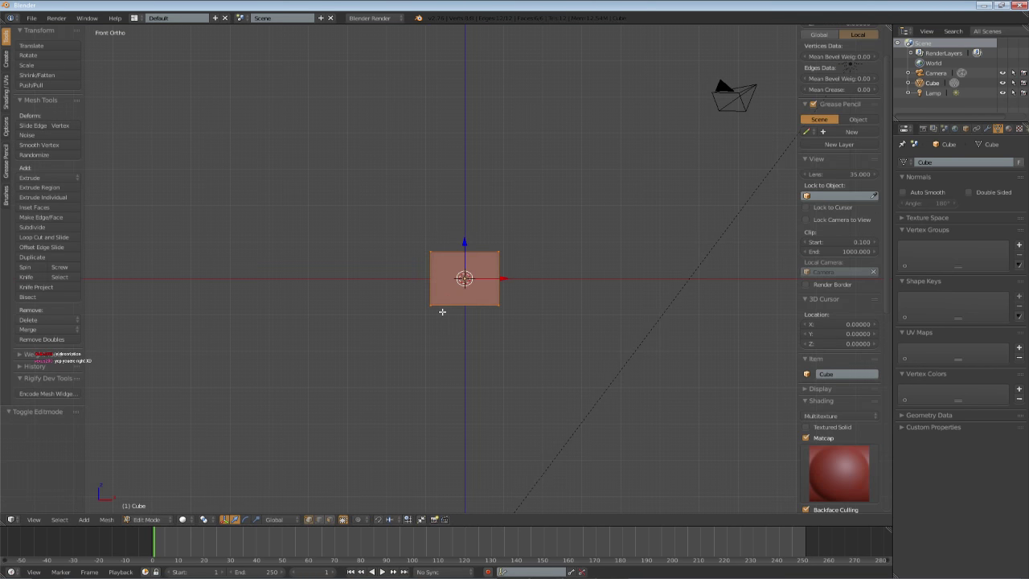
key("a")
key("z")
key("b")
left_click_drag(408, 290, 575, 328)
key("z")
key("space")
type("cursor")
key("Down")
key("Down")
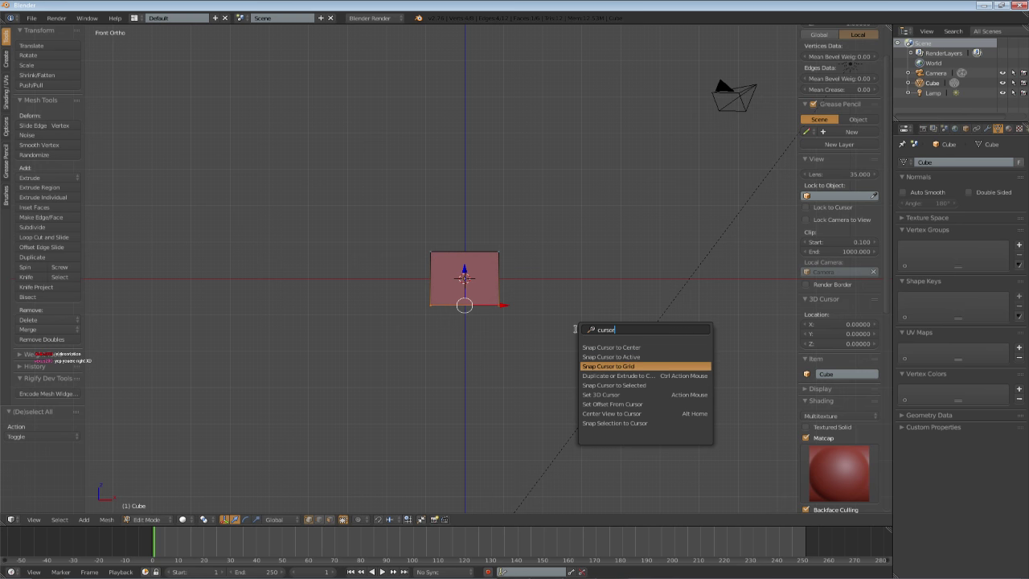
key("Down")
key("Down")
key("Return")
- Set the box's origin to the 3D cursor and clear the box's location to the world origin
key("Tab")
left_click(32, 153)
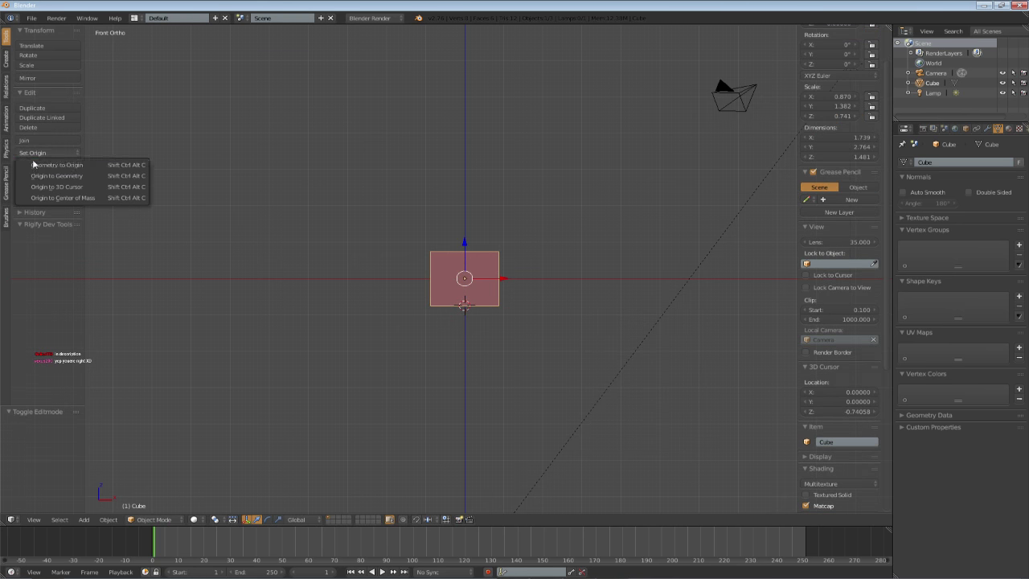
left_click(56, 186)
middle_click_drag(475, 361, 597, 202)
scroll(847, 63, "up", 3)
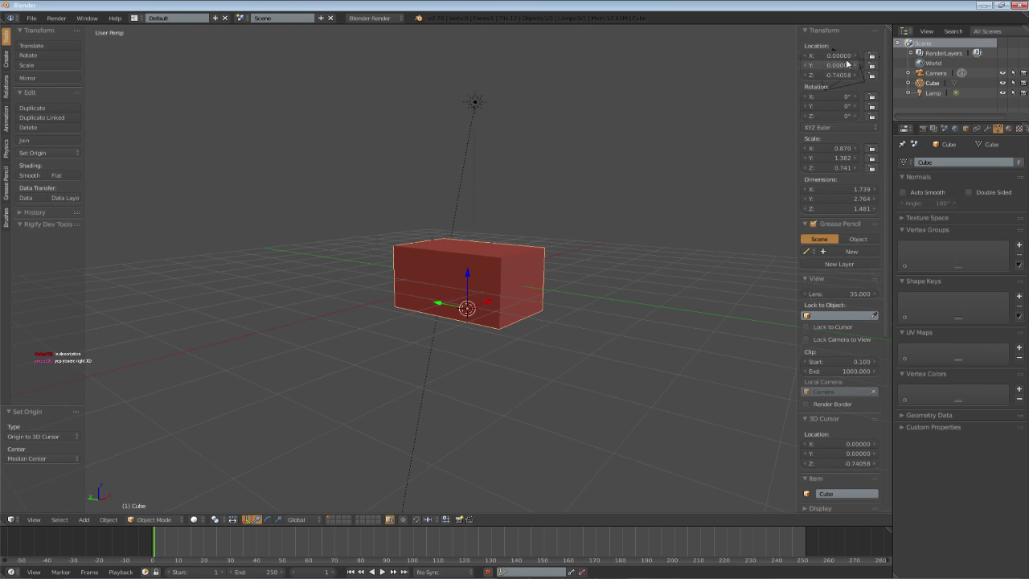
key("alt+g")
middle_click_drag(619, 168, 498, 351)
- Start saving the file and create a folder named Chests in the project's Models folder
key("ctrl+s")
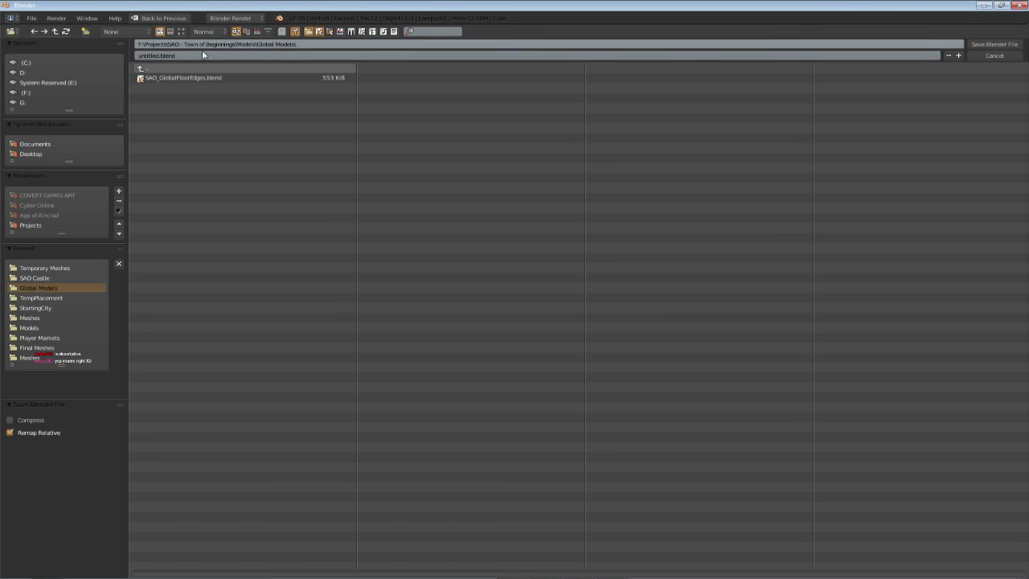
left_click(154, 68)
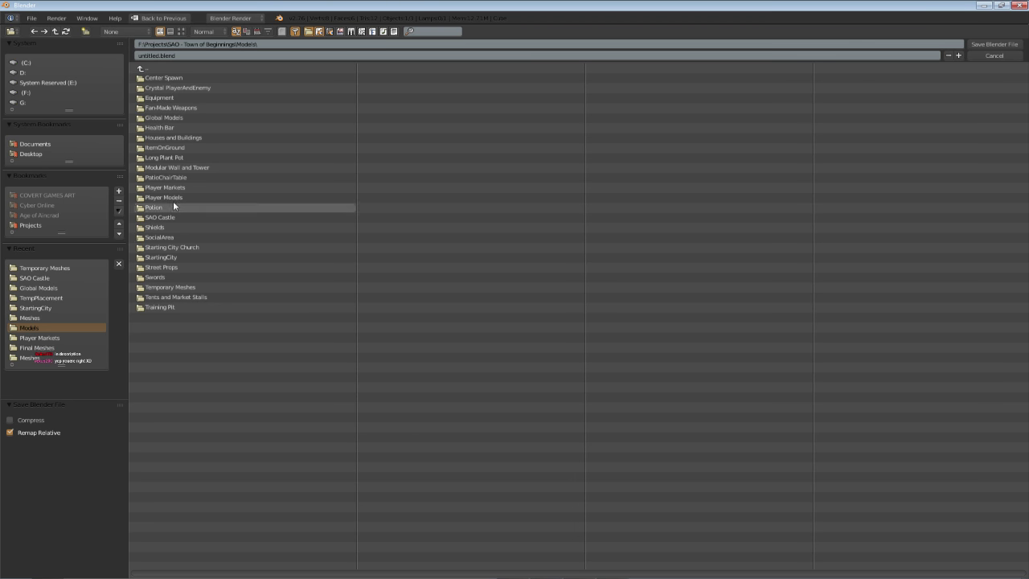
left_click(86, 31)
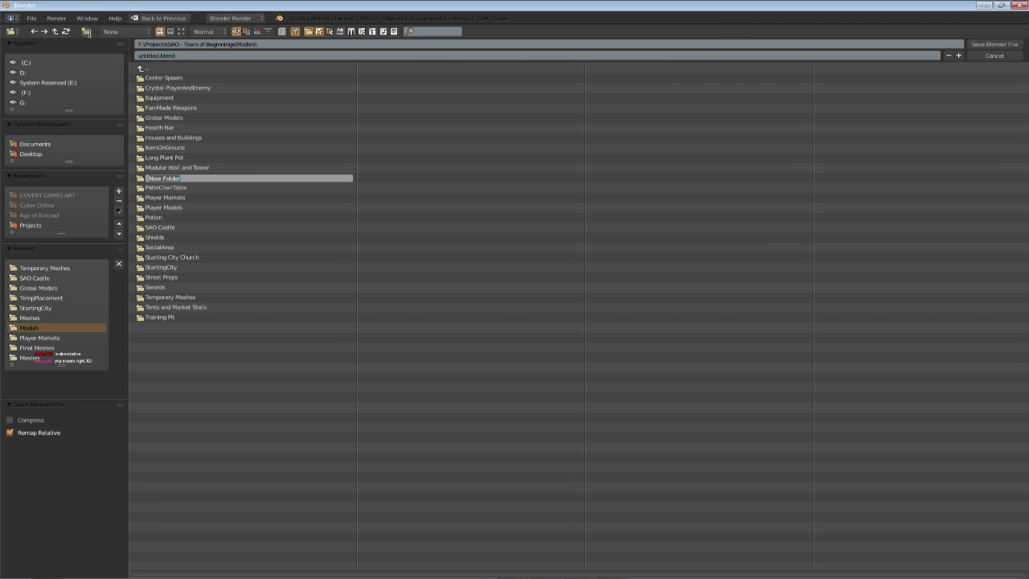
type("Chests")
key("Return")
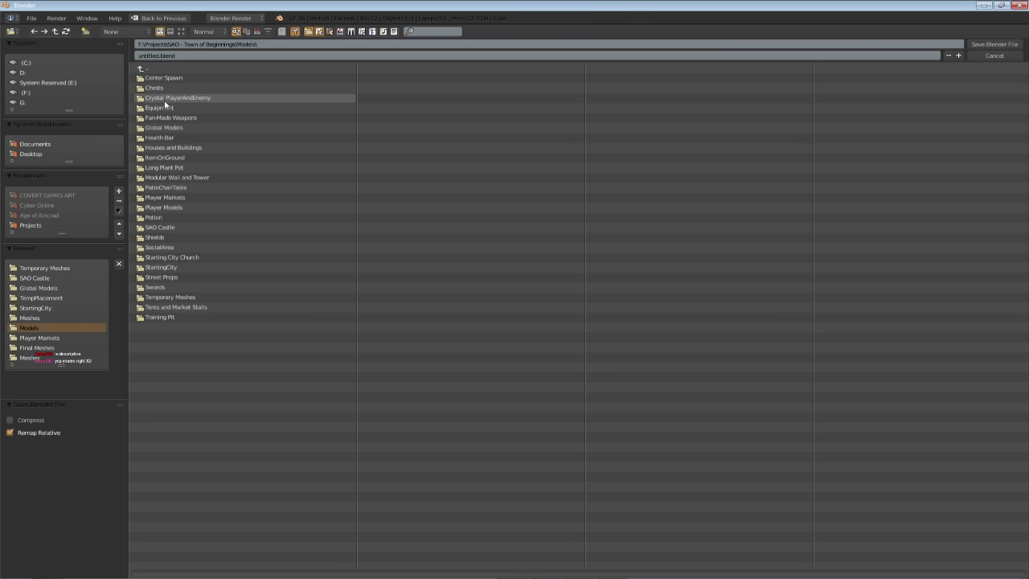
- Save the file as SAO_Chests.blend in the Chests folder
double_click(161, 89)
type("SAO_C")
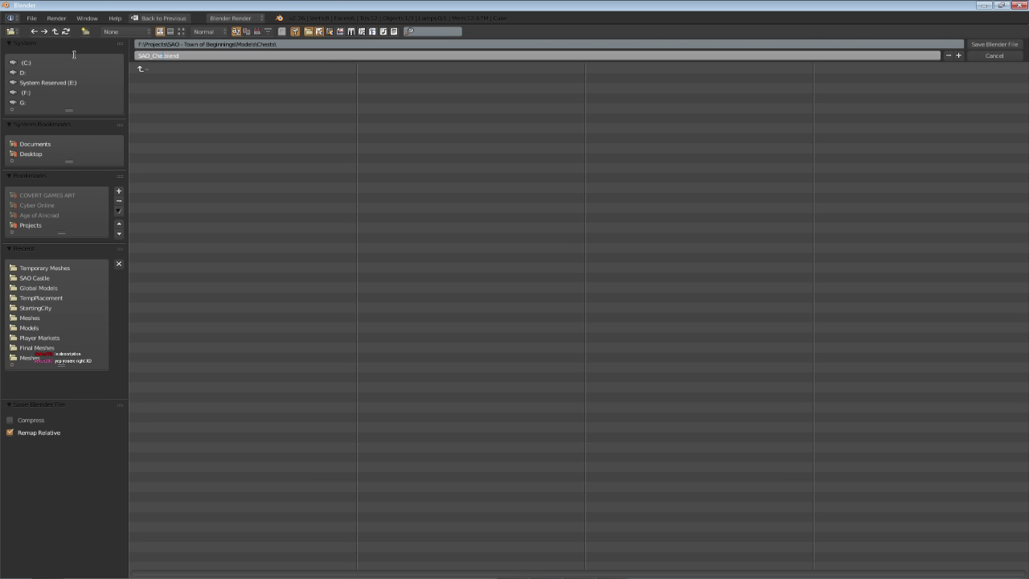
key("BackSpace")
type("Chests")
key("Return")
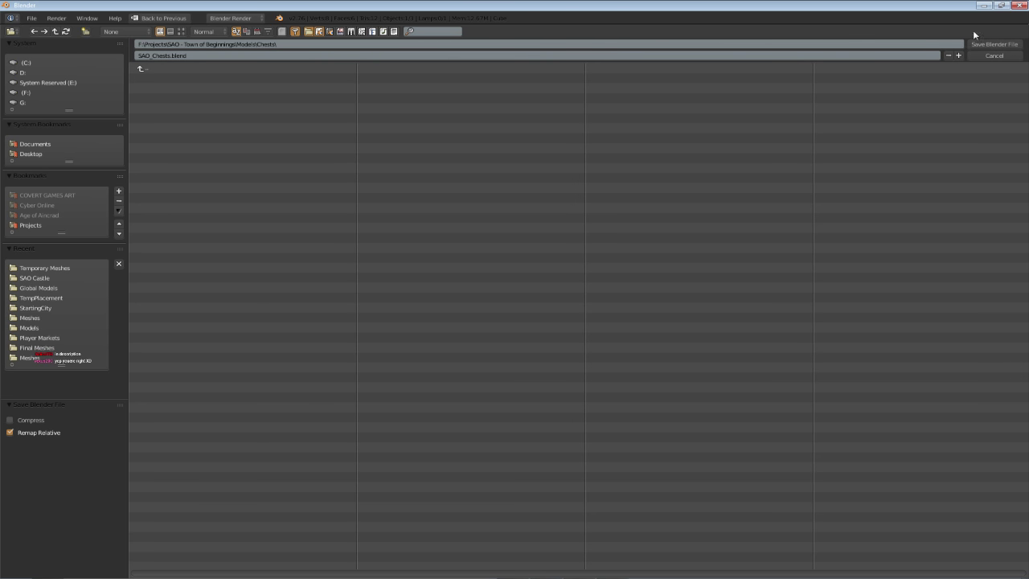
left_click(993, 43)
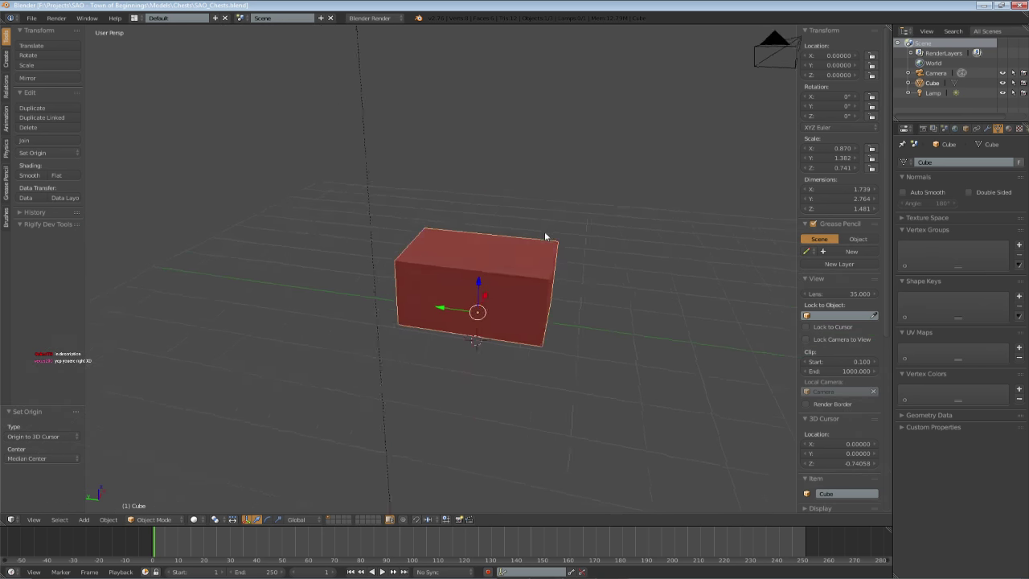
middle_click_drag(544, 236, 434, 314)
key("Tab")
key("Tab")
key("Tab")
key("a")
key("Tab")
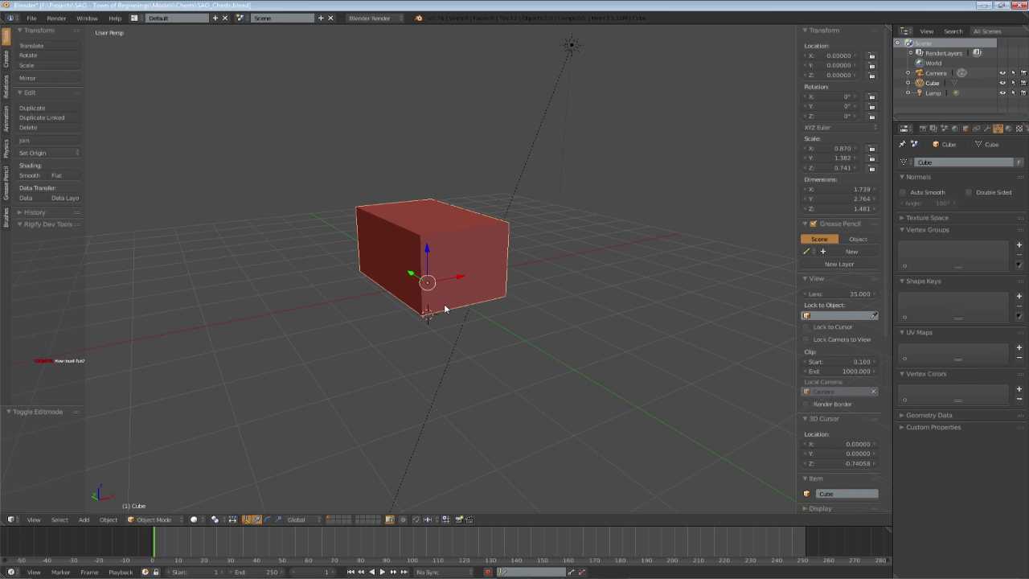
scroll(446, 308, "up", 2)
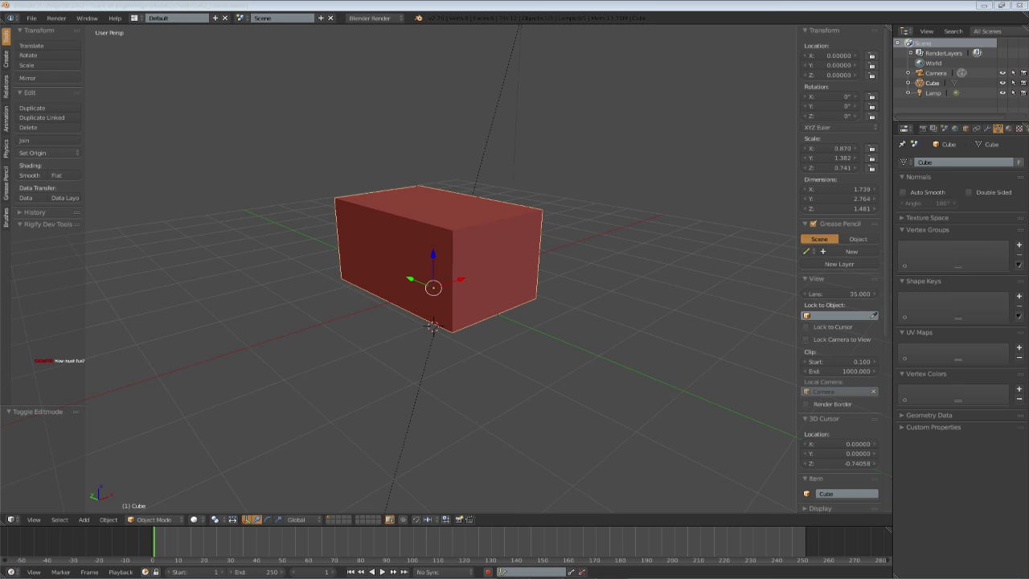
middle_click_drag(565, 233, 564, 239)
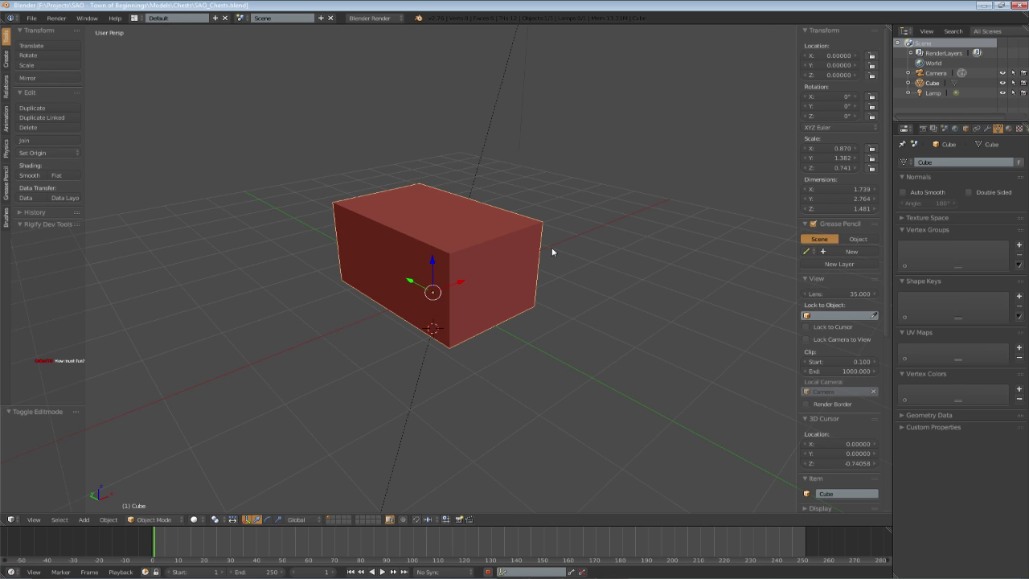
- Set up mesh editing of the box with face selection, a Bounding Box Center pivot and vertex snapping
middle_click_drag(455, 294, 450, 329)
key("Tab")
key("a")
key("a")
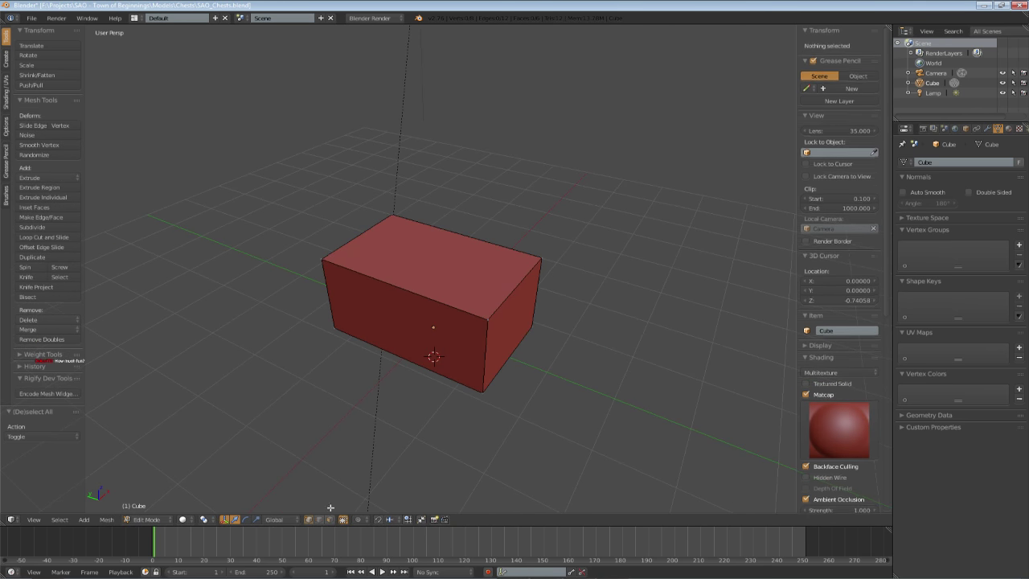
left_click(205, 518)
left_click(233, 507)
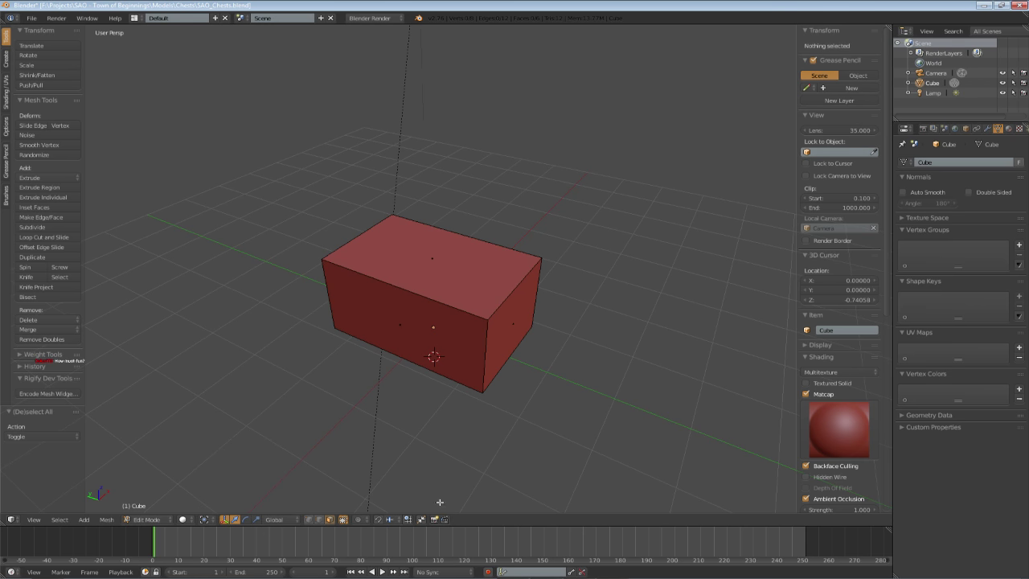
left_click(389, 518)
left_click(408, 497)
- Lower the box's top face by about 0.12 along Z and save the file
right_click(463, 280)
middle_click_drag(464, 281, 430, 264)
key("ctrl+s")
left_click(430, 264)
left_click_drag(432, 225, 433, 233)
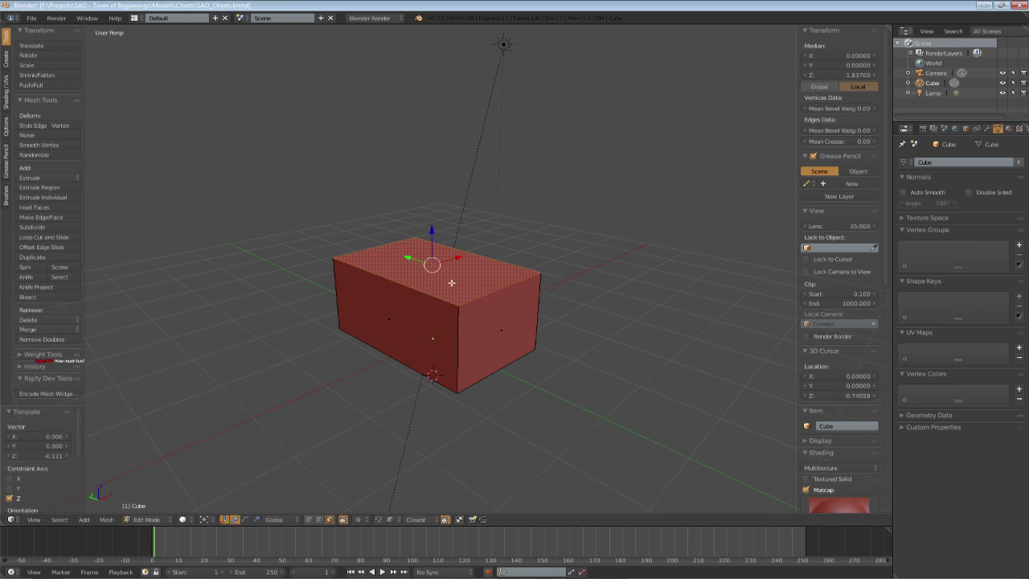
middle_click_drag(453, 282, 460, 299, "shift")
key("ctrl+s")
middle_click_drag(461, 298, 467, 268)
left_click(461, 267)
scroll(459, 258, "up", 2)
key("ctrl+s")
left_click(459, 257)
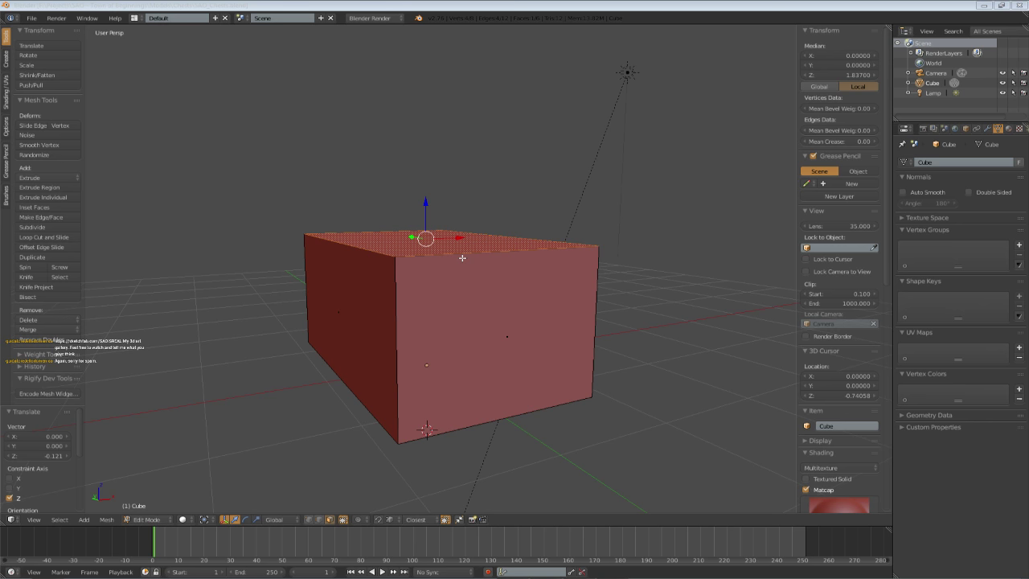
- Fine-tune the top face's height to a local Z of about 1.695 and save the file
middle_click_drag(454, 270, 469, 312)
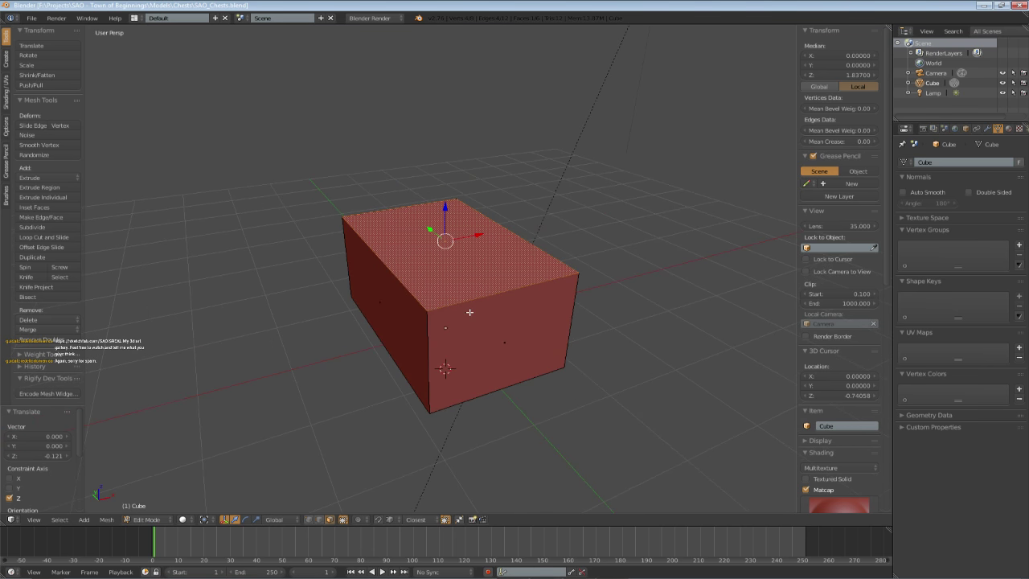
middle_click_drag(470, 311, 435, 161)
left_click_drag(448, 185, 446, 193)
middle_click_drag(447, 193, 448, 351)
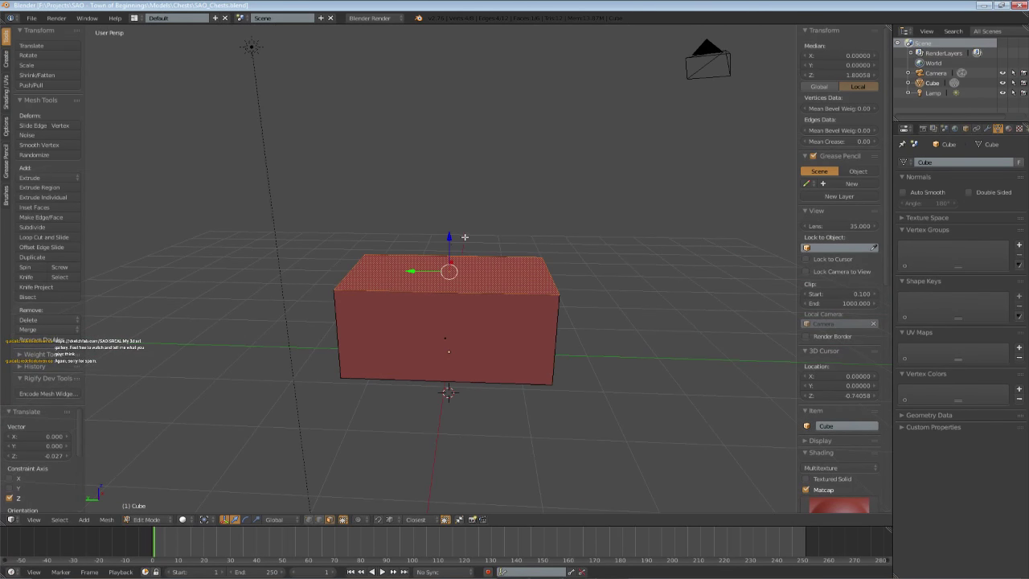
left_click_drag(450, 239, 452, 250)
middle_click_drag(459, 261, 367, 260)
key("ctrl+s")
left_click(405, 295)
middle_click_drag(407, 296, 414, 257)
left_click_drag(416, 246, 416, 241)
middle_click_drag(415, 278, 443, 273)
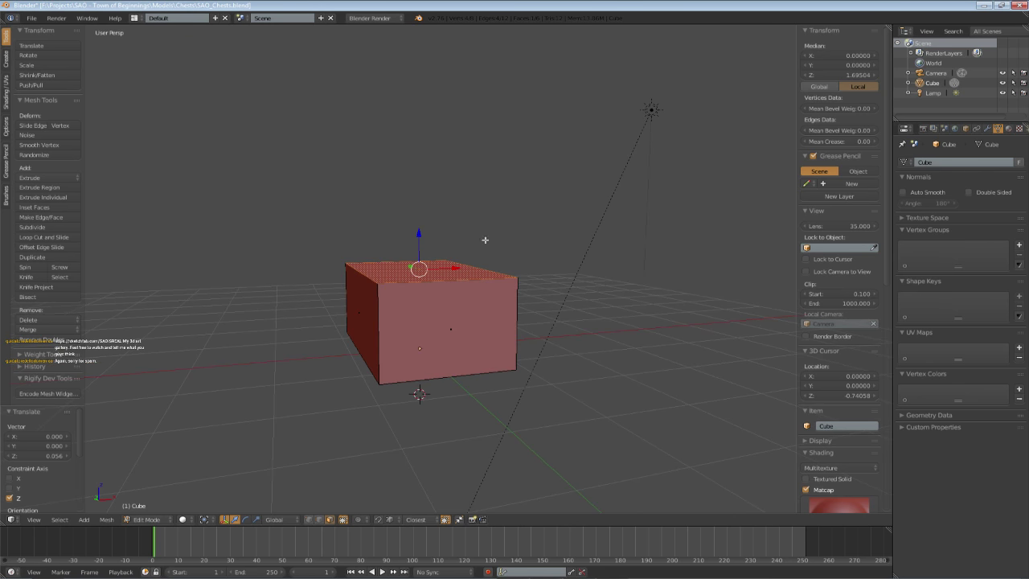
- Create a rim by duplicating the top face in place inward, scaled to about 0.946 overall and another 0.98 along X
middle_click_drag(485, 239, 504, 316)
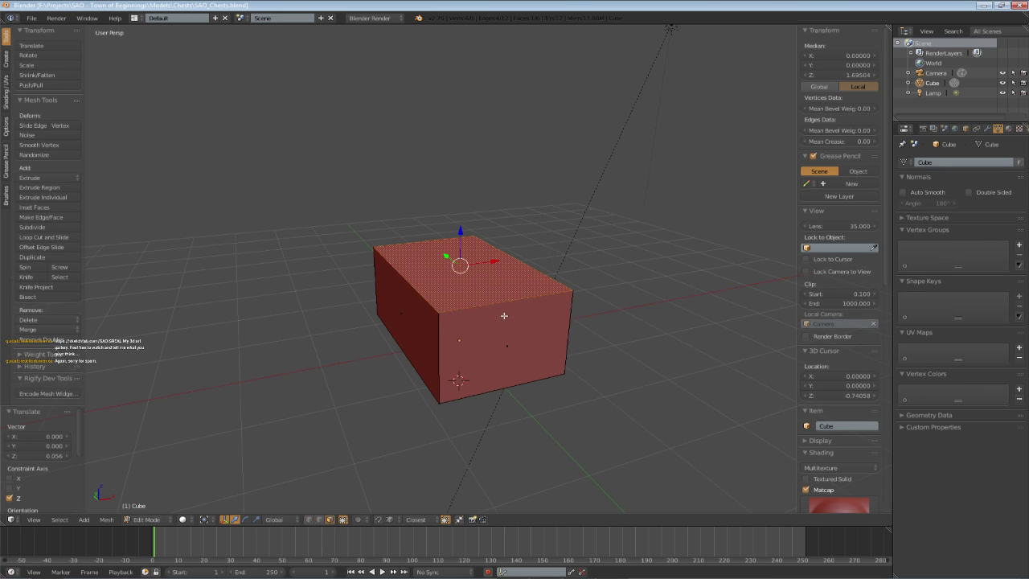
key("s")
left_click(611, 370)
key("KP_7")
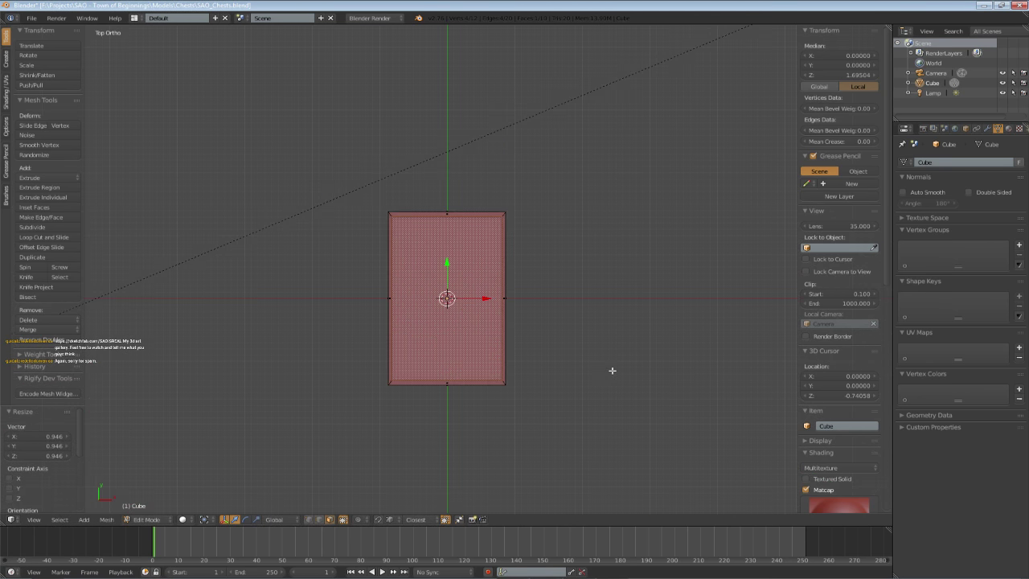
scroll(585, 333, "up", 3)
key("s")
key("x")
left_click(585, 309)
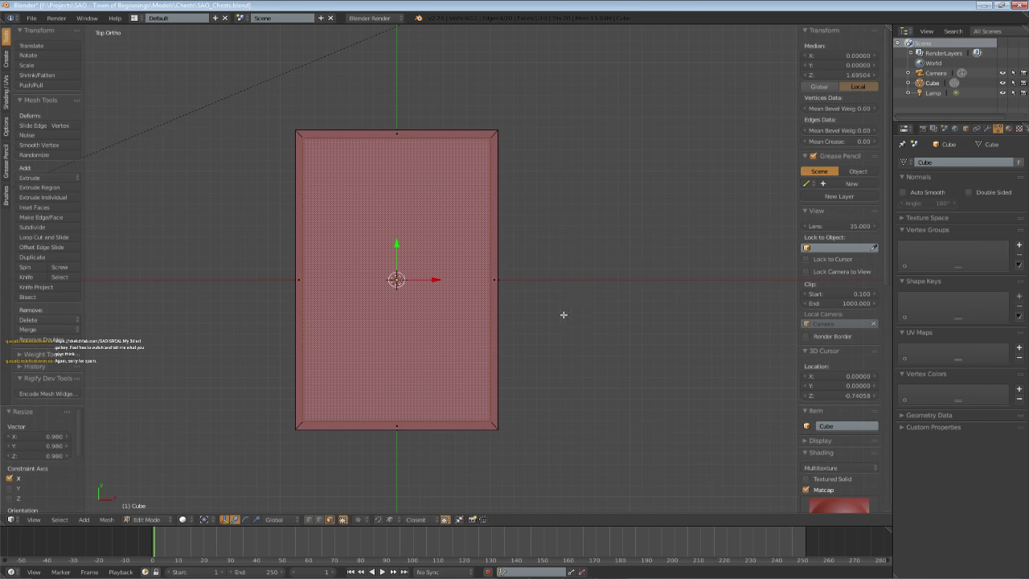
- Extrude the inner top face and lower it about 0.51 and another 0.42 along Z to hollow out the box
middle_click_drag(561, 315, 459, 219)
key("e")
left_click(459, 219)
left_click_drag(428, 214, 428, 274)
middle_click_drag(428, 274, 354, 267)
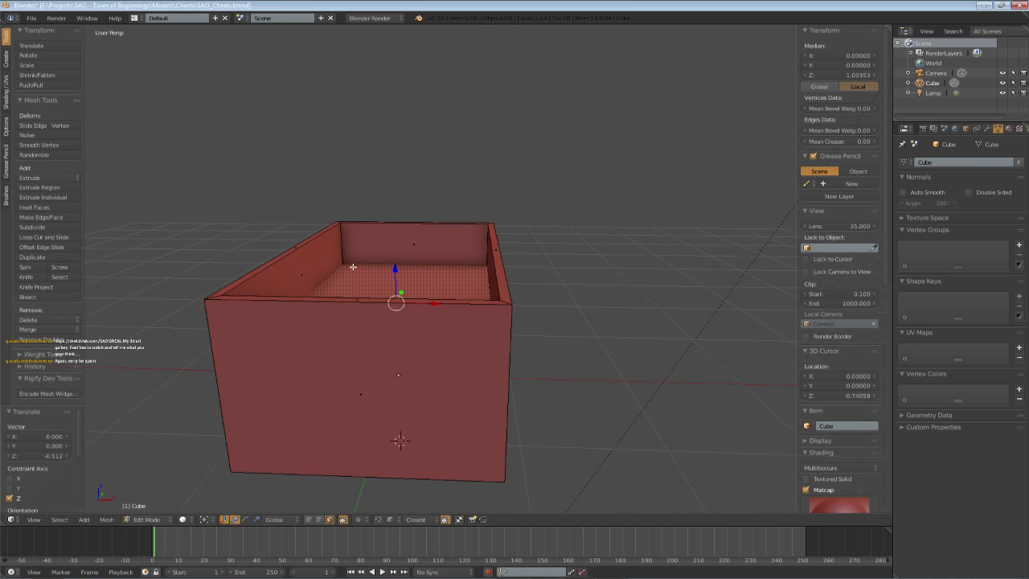
left_click_drag(396, 269, 398, 315)
mouse_move(399, 315)
middle_mouse_down()
mouse_move(456, 276)
mouse_move(444, 301)
middle_mouse_up()
- Lower the inner floor by about 0.25 along Z in front wireframe view, close to the box's bottom, and return to solid shading
key("KP_1")
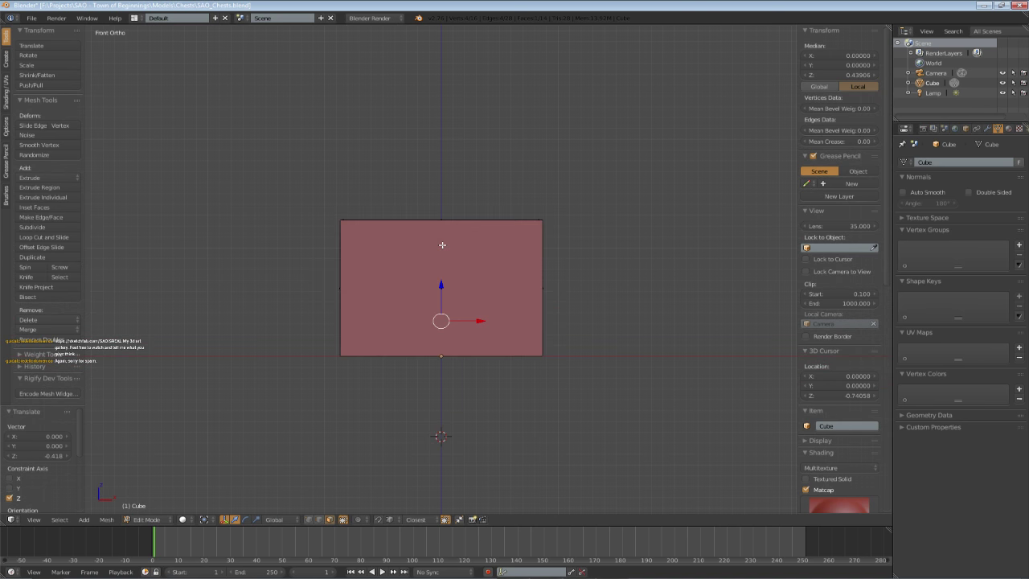
key("z")
key("g")
key("z")
left_click(436, 346)
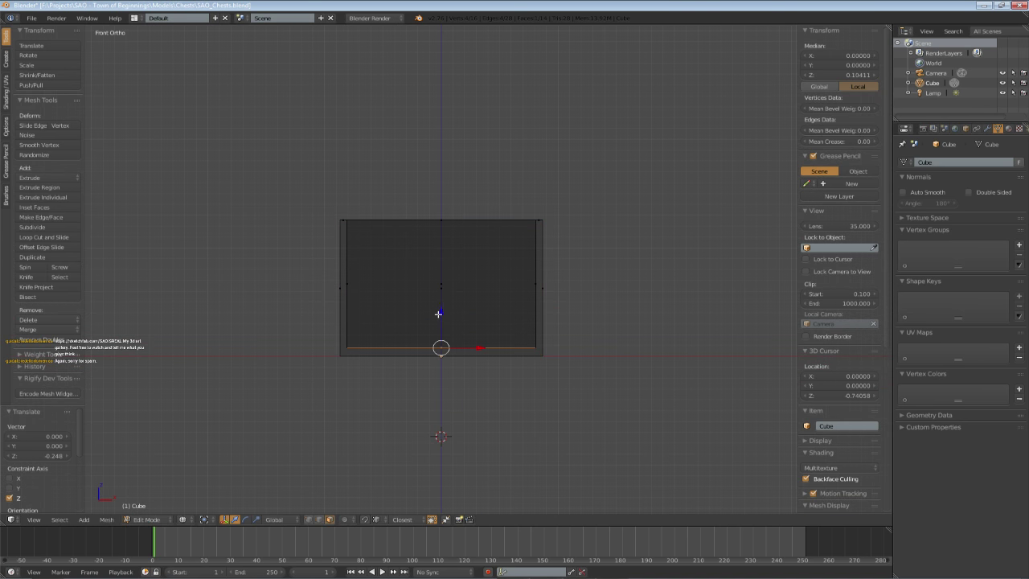
middle_click_drag(436, 346, 377, 367)
key("z")
scroll(377, 368, "down", 3)
mouse_move(323, 335)
middle_mouse_down()
mouse_move(367, 319)
mouse_move(335, 340)
middle_mouse_up()
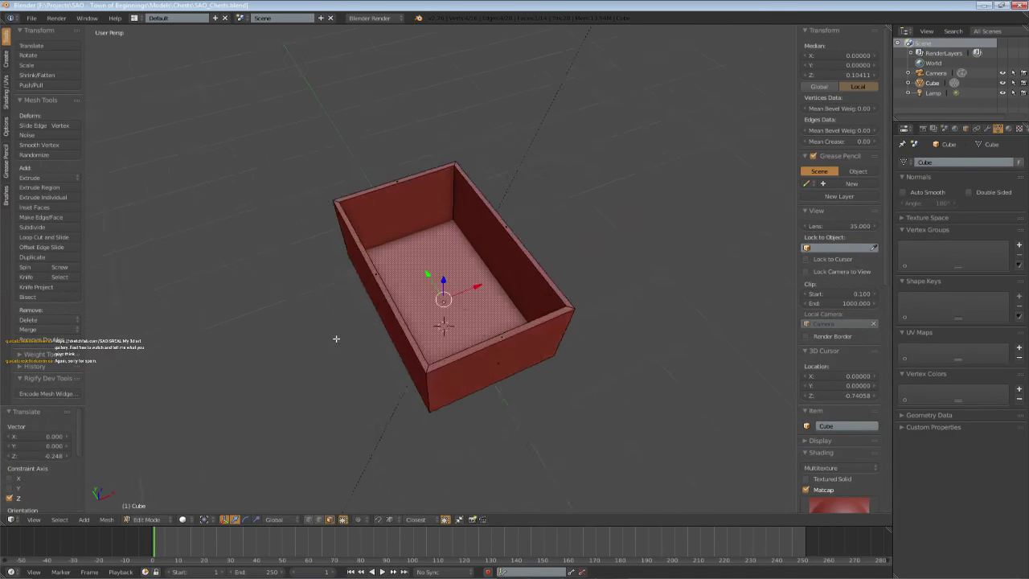
- Apply the box's rotation and scale in Object Mode, then resume editing its mesh
scroll(336, 340, "up", 4)
key("a")
scroll(276, 164, "down", 6)
key("Tab")
key("ctrl+a")
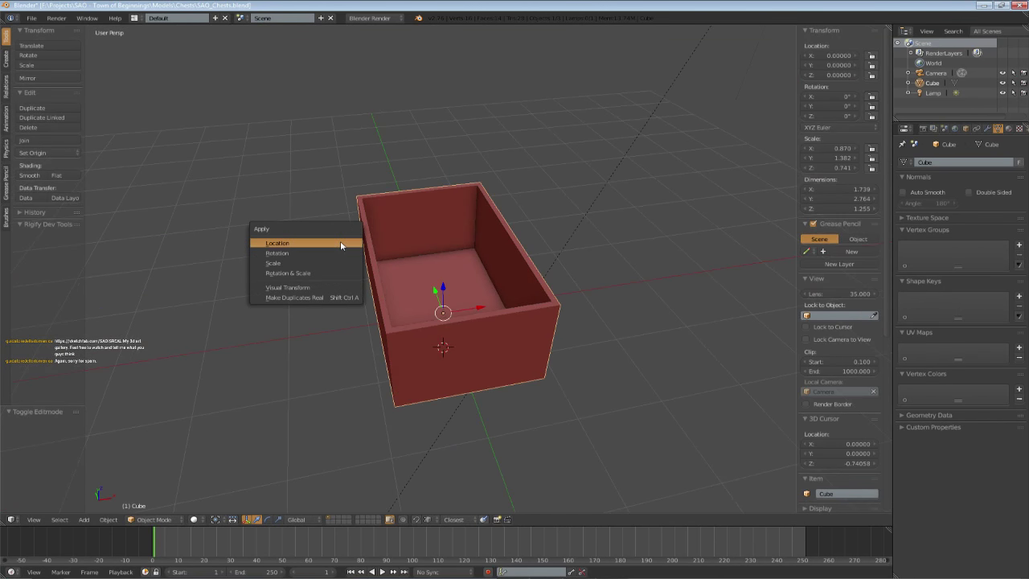
left_click(325, 274)
key("Tab")
- Bevel the box's four vertical corner edges with an offset of about 0.053
middle_click_drag(325, 275, 379, 269)
key("a")
key("a")
left_click(317, 521)
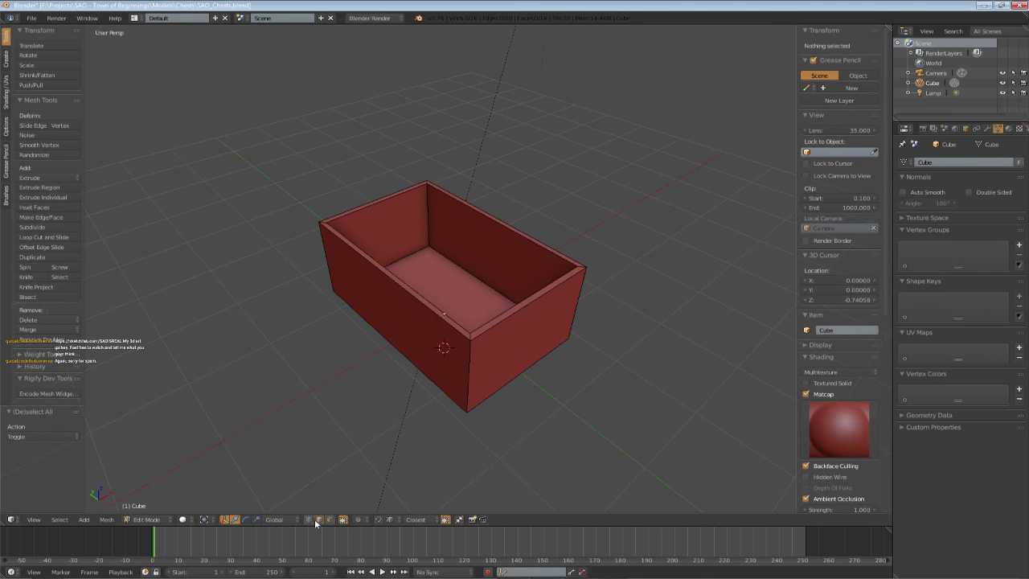
right_click(467, 367)
middle_click_drag(466, 367, 530, 348)
right_click(429, 350, "alt+shift")
middle_click_drag(429, 349, 476, 361)
right_click(403, 361, "alt+shift")
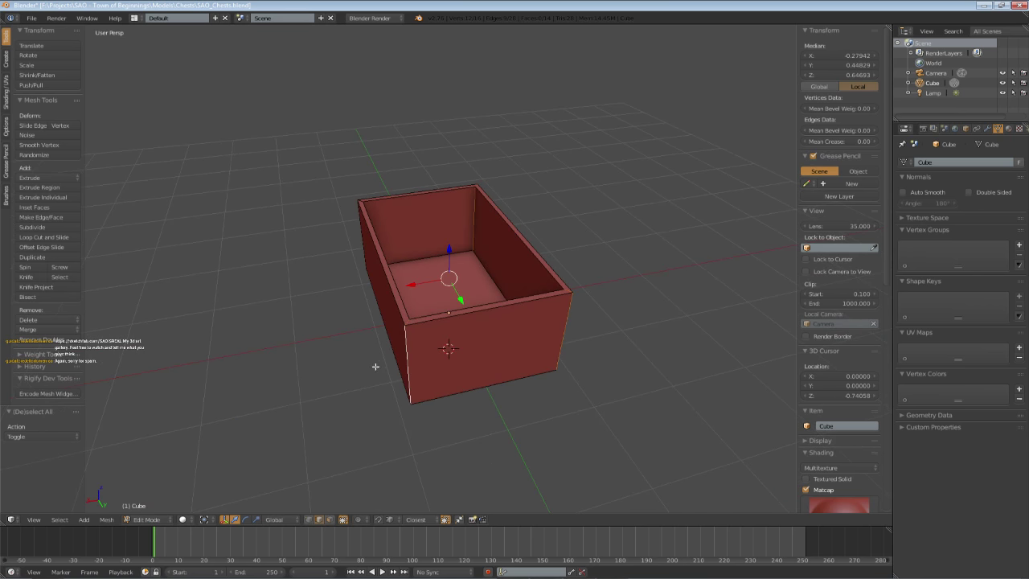
middle_click_drag(374, 365, 447, 352)
middle_click_drag(324, 310, 604, 351)
key("ctrl+b")
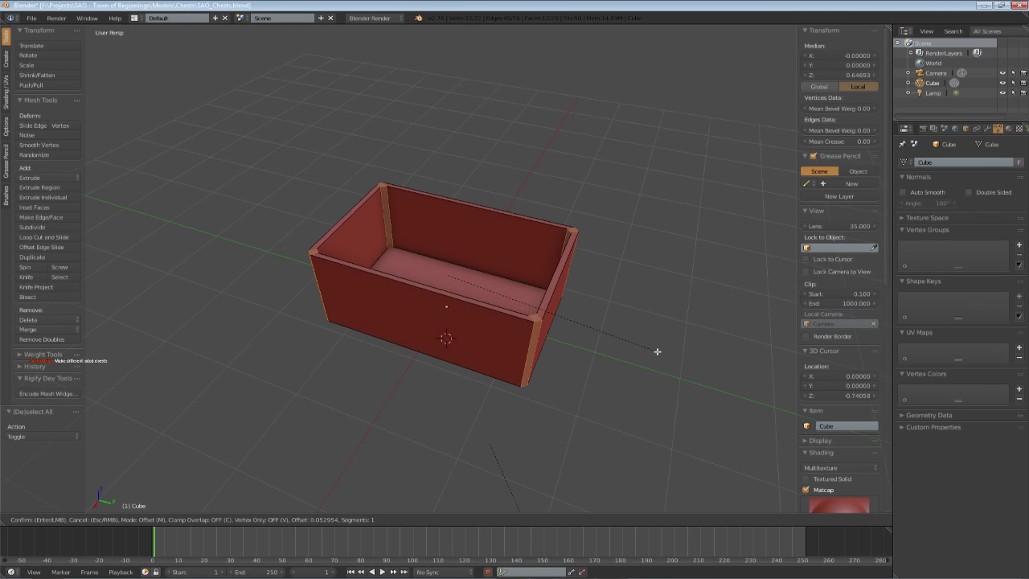
left_click(657, 351)
- Extrude the beveled corner faces in place and try scaling them to about 1.022 with Z locked
middle_click_drag(650, 328, 580, 330)
key("e")
right_click(667, 331)
key("s")
key("shift+z")
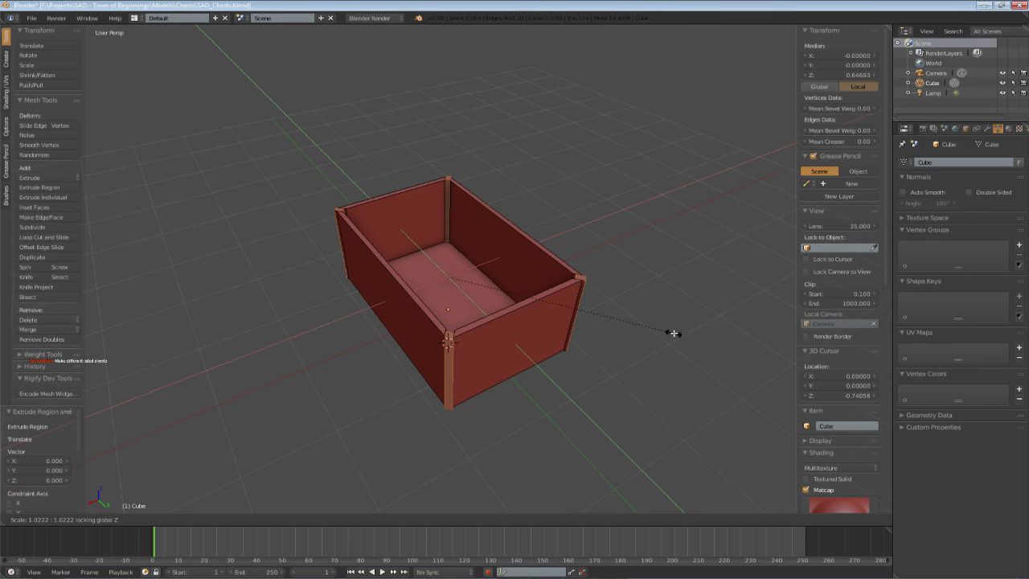
left_click(674, 332)
- Set the pivot to individual origins and scale the extruded corner strips to about 1.102
left_click(277, 519)
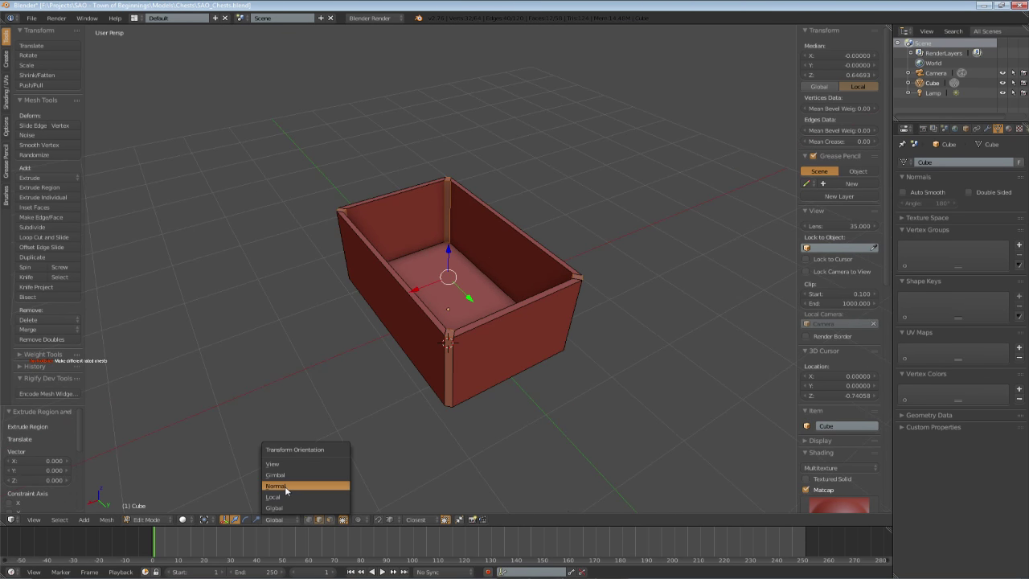
left_click(203, 519)
left_click(219, 493)
key("s")
key("shift+z")
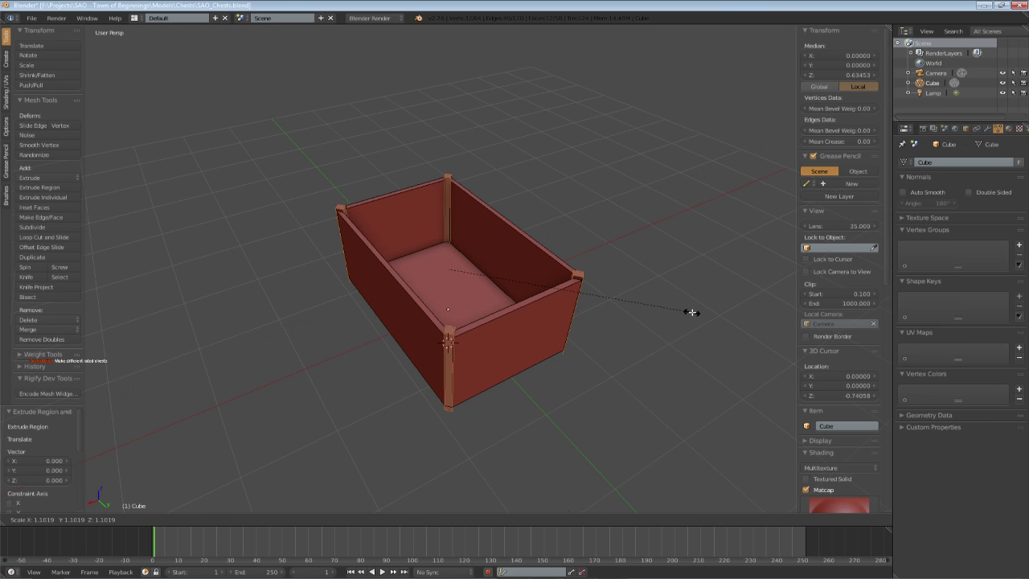
left_click(692, 312)
- Set the transform orientation to Normal and try scaling the corner strips to about 1.67 along normal X
left_click(274, 519)
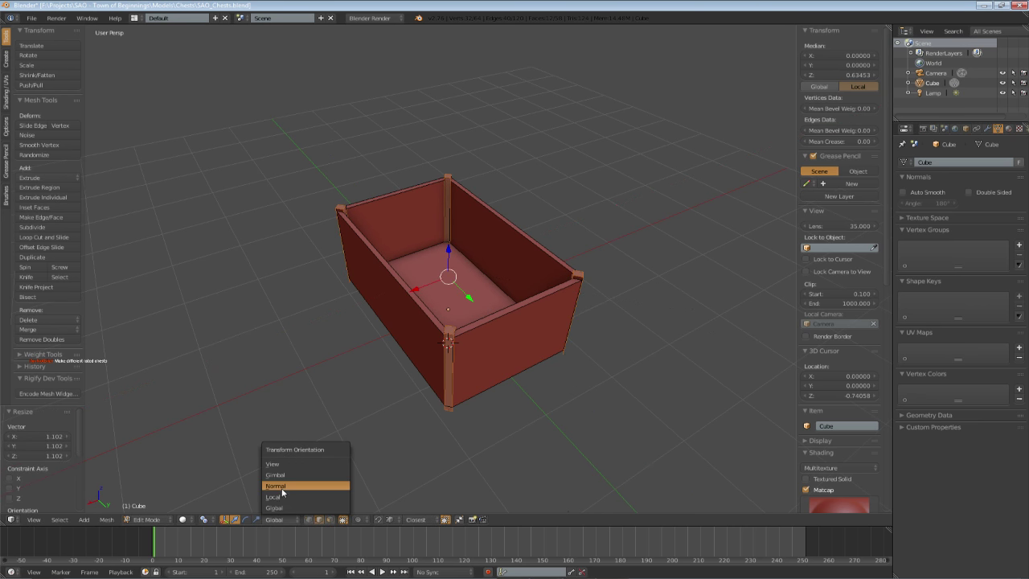
left_click(281, 487)
key("s")
key("x")
key("x")
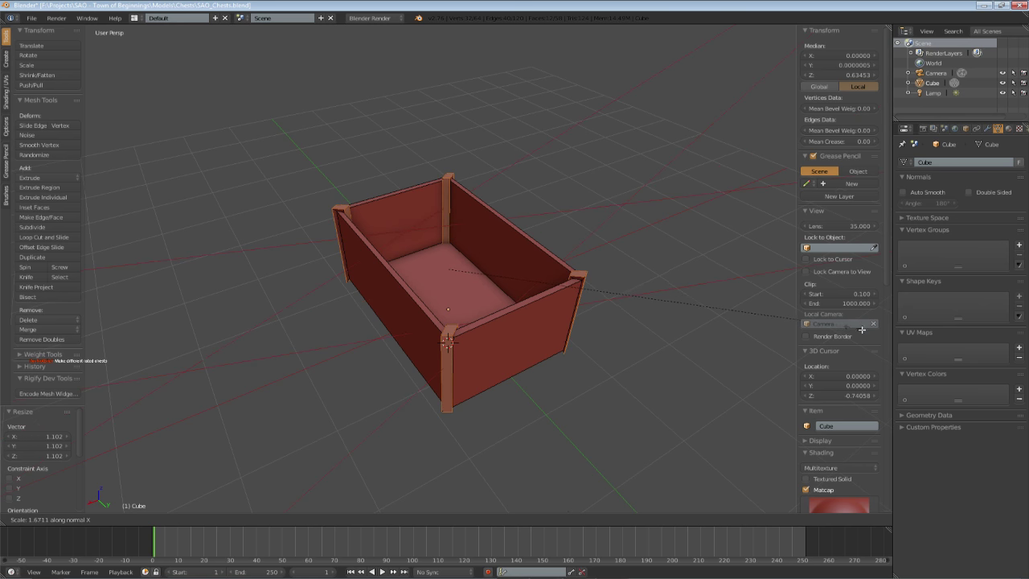
right_click(862, 330)
- Undo the corner bevel and its extruded strips, and clear the selection
middle_click_drag(566, 281, 405, 292)
key("ctrl+z")
key("ctrl+z")
key("a")
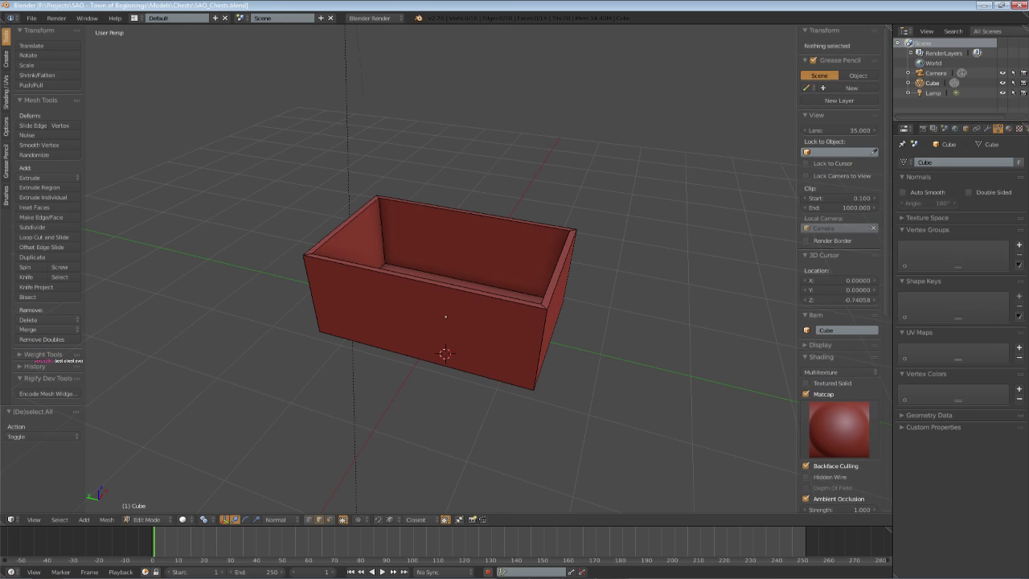
- Switch to the SaberAO - Assets spreadsheet, fill cell A5 beside Chest with red, and move the browser window out of the way
key("alt+Tab")
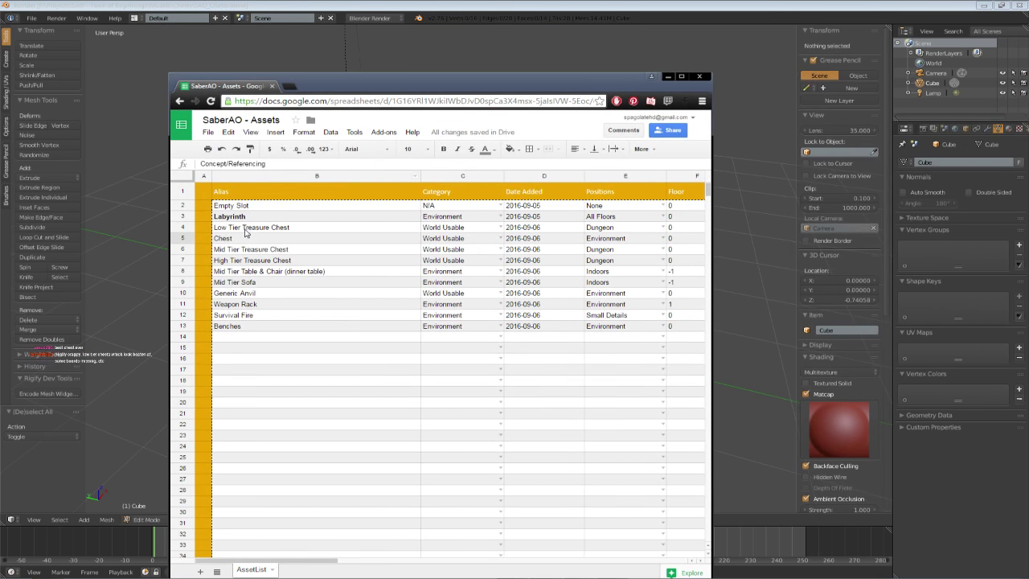
left_click(245, 238)
left_click(210, 240)
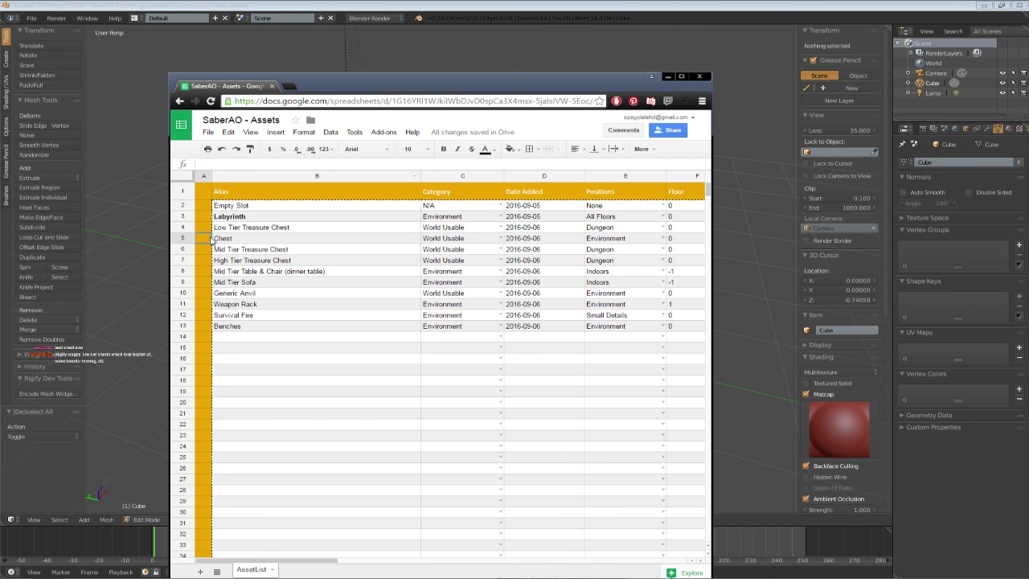
left_click(509, 149)
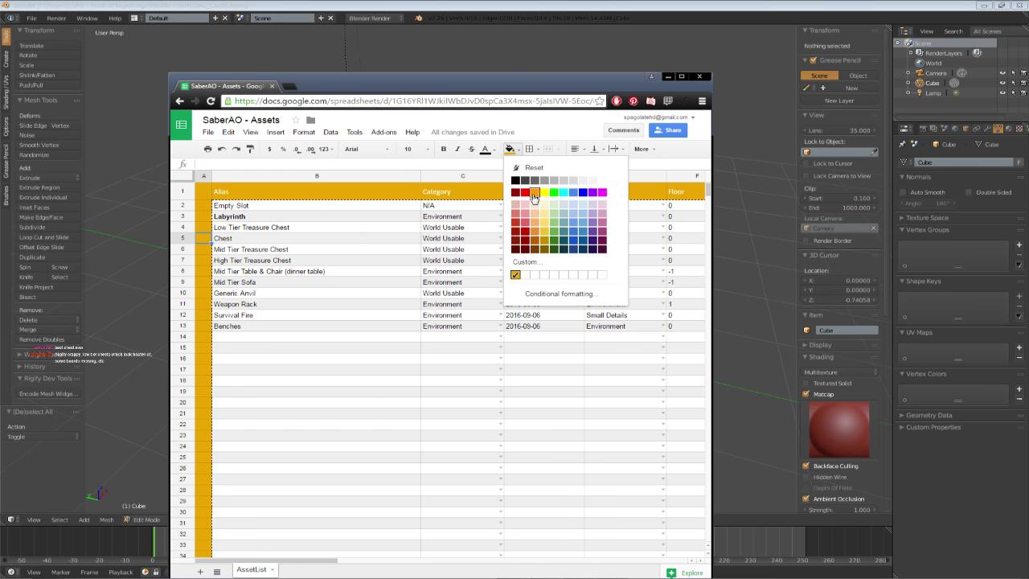
left_click(539, 194)
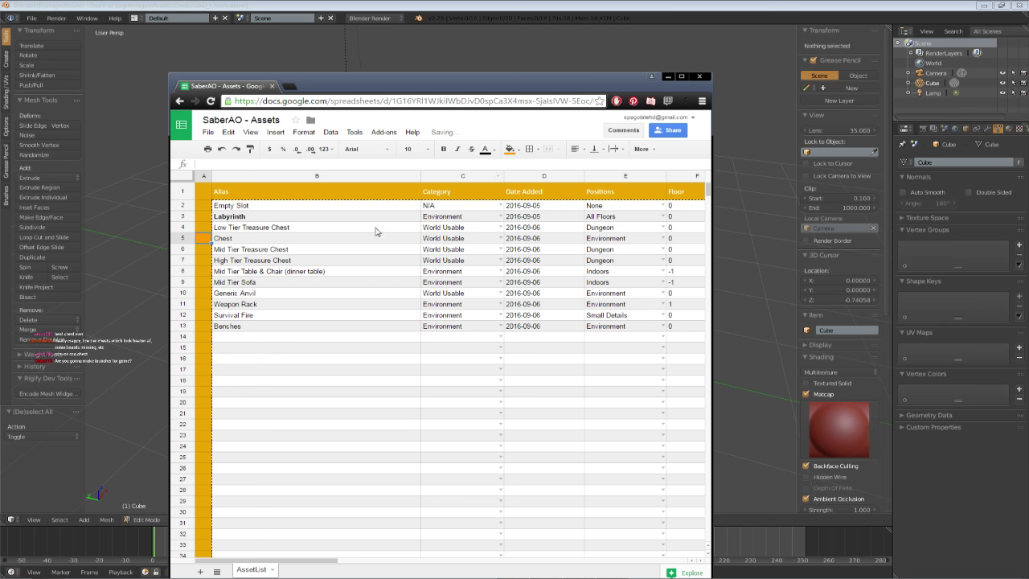
left_click(510, 149)
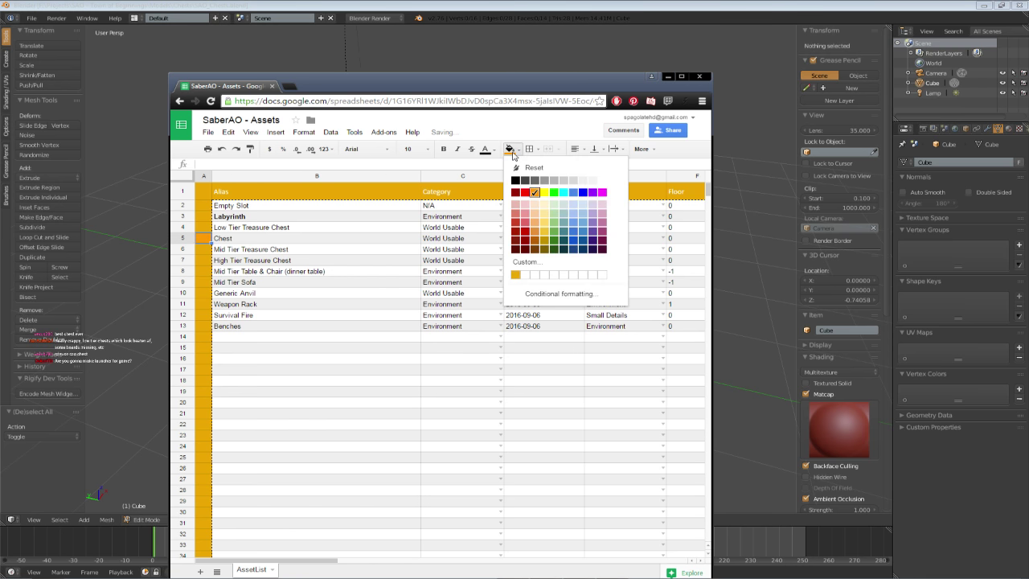
left_click(519, 192)
left_click(299, 252)
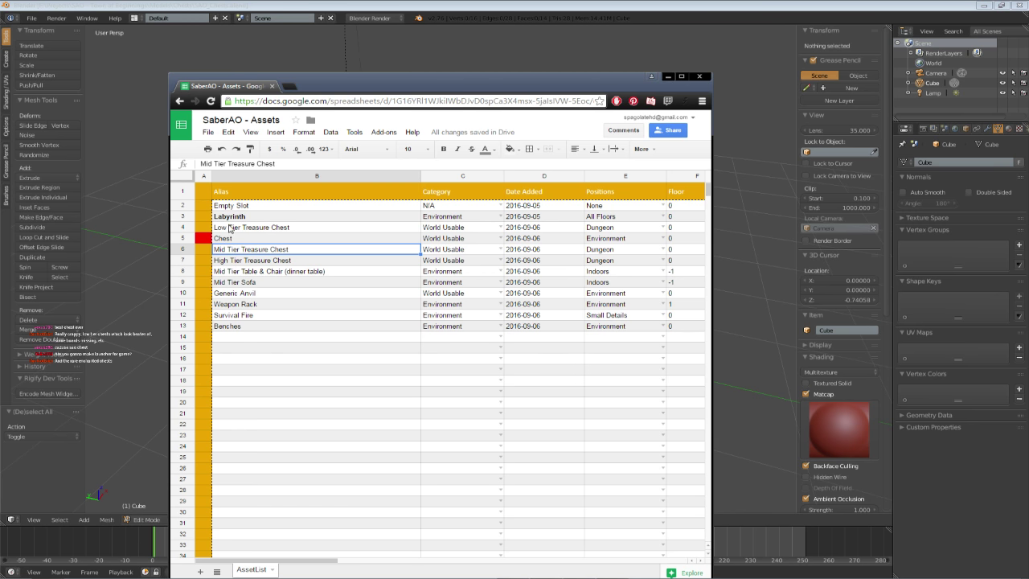
left_click_drag(222, 90, 1028, 67)
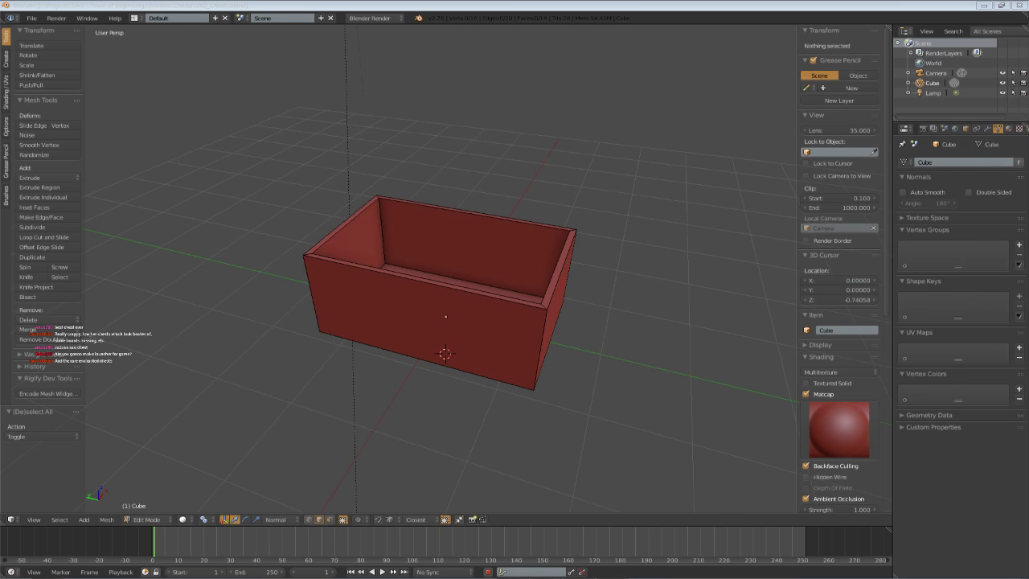
- Delete the vertices of the box's inner floor face
middle_click_drag(511, 211, 467, 271)
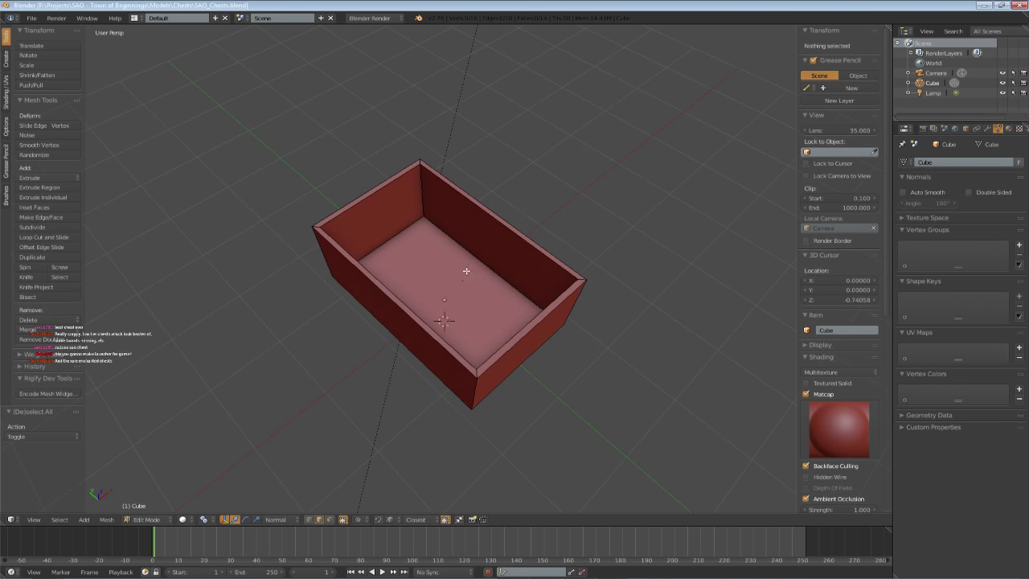
left_click(330, 518)
right_click(426, 281)
key("x")
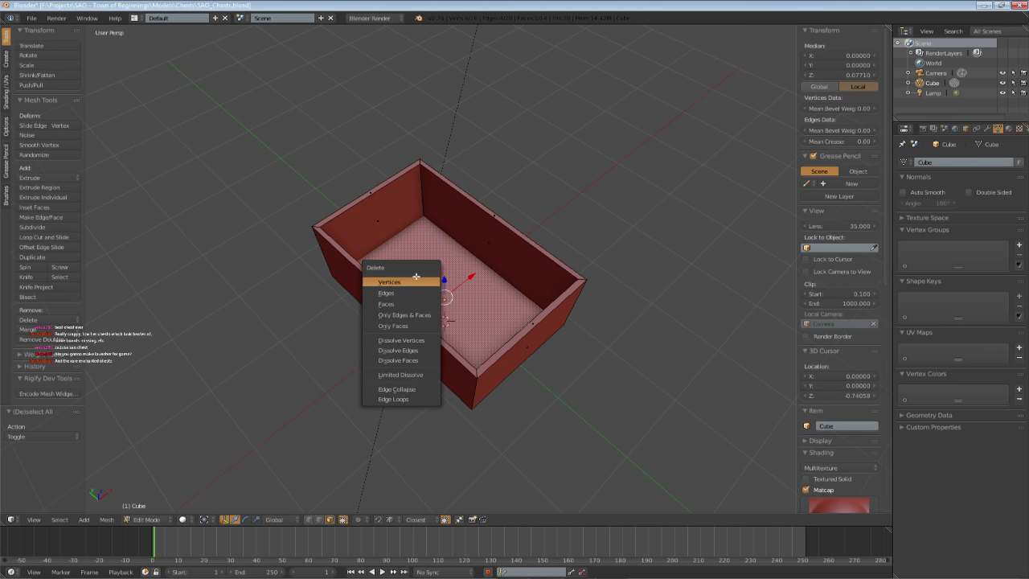
left_click(416, 278)
- Fill the open rim loop with a face and remove the inner rim edges to restore a plain solid box
left_click(319, 519)
key("a")
key("a")
right_click(427, 320, "alt")
key("f")
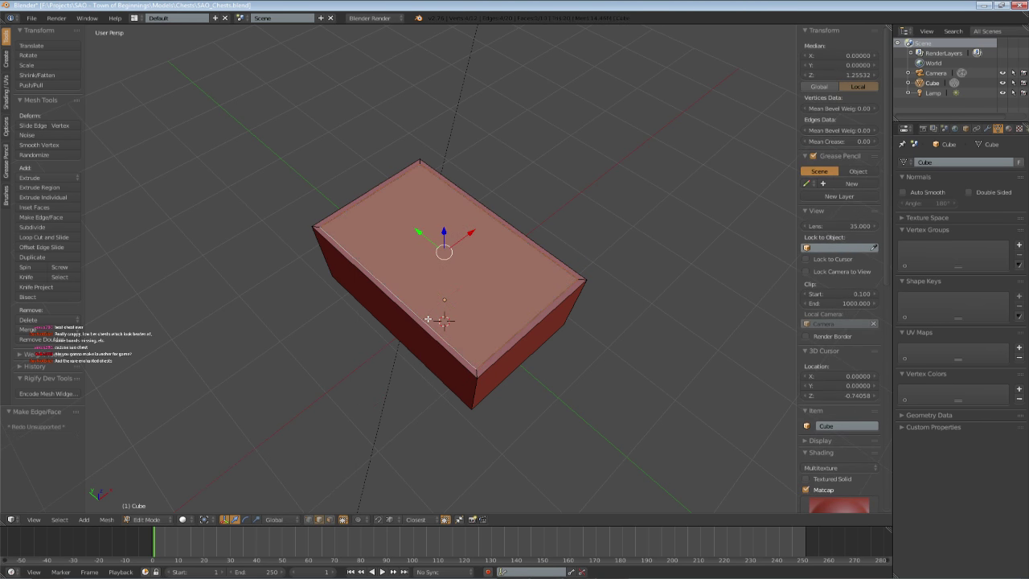
key("x")
left_click(436, 467)
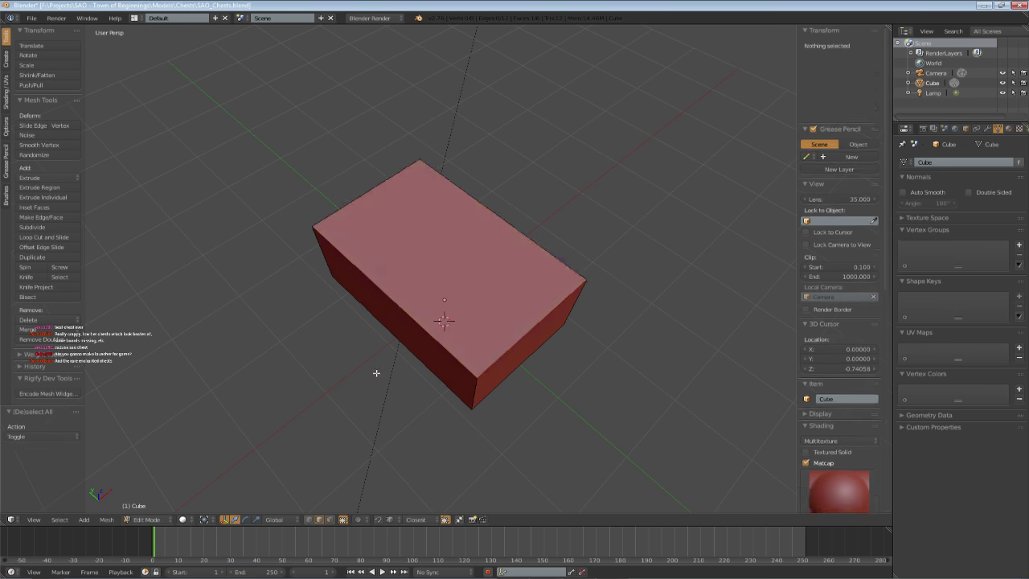
key("a")
- Lower the top face to a local Z of about 1.229 and scale the whole box to about 0.918 along Y
middle_click_drag(374, 372, 337, 500)
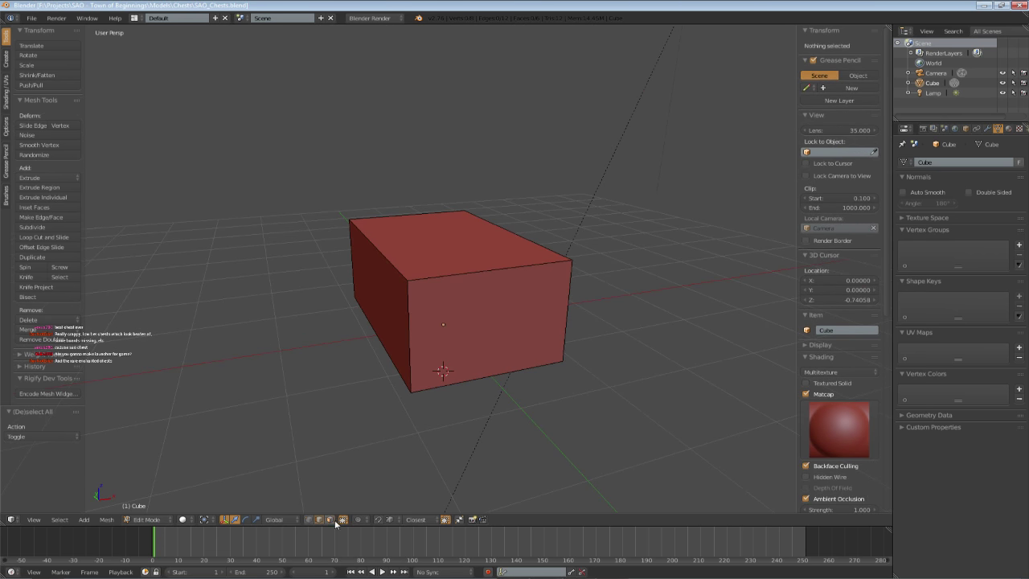
left_click(331, 520)
middle_click_drag(445, 384, 386, 425)
right_click(447, 306)
middle_click_drag(450, 306, 526, 252)
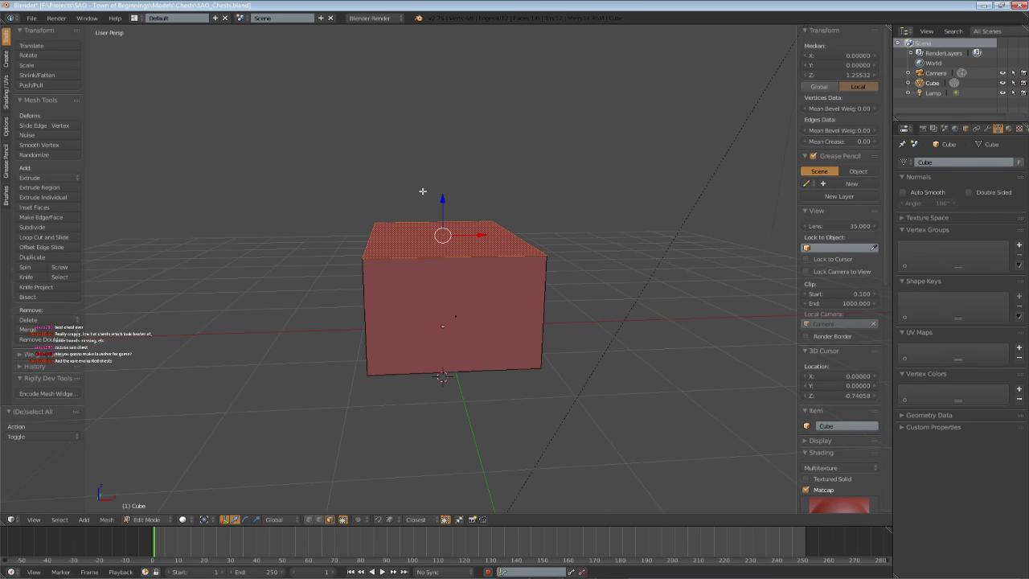
left_click_drag(442, 199, 443, 201)
key("KP_1")
middle_click_drag(444, 204, 574, 300)
key("a")
key("a")
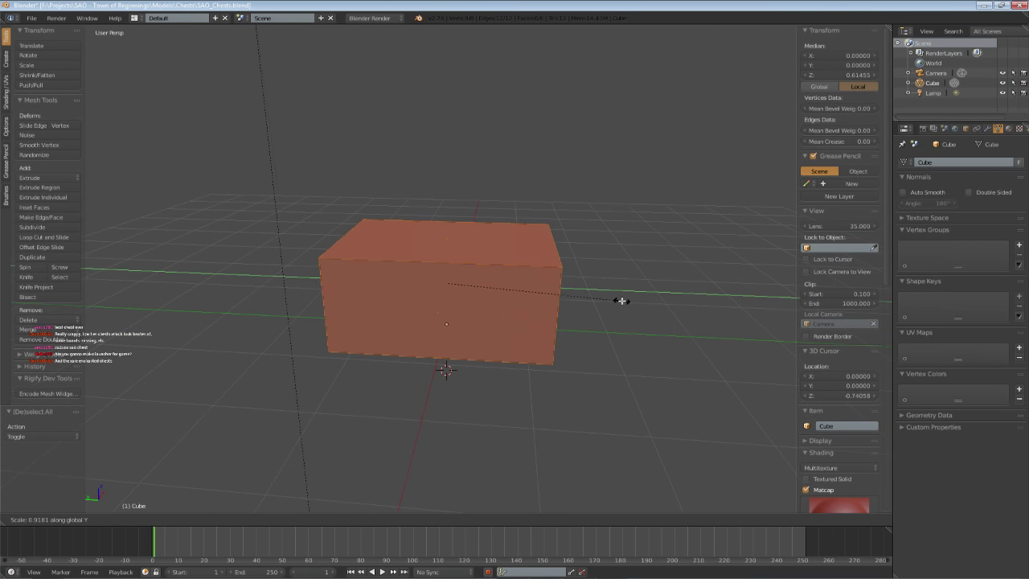
- Extrude the box's top face upward about 0.331 along Z in front view
right_click(526, 248)
middle_click_drag(526, 248, 484, 275)
key("KP_3")
key("KP_1")
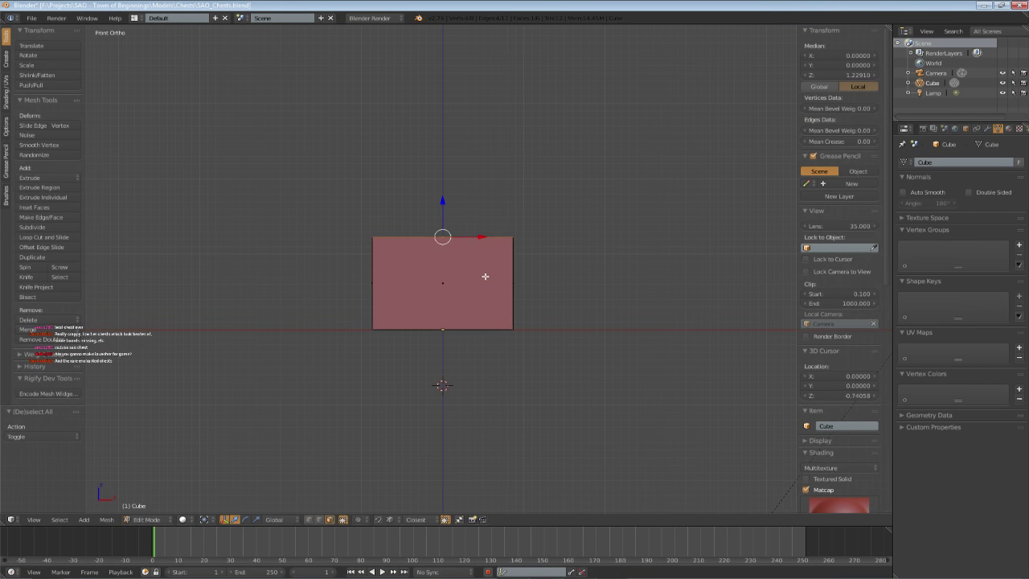
key("e")
left_click(441, 179)
- Try tapering the extruded top face to about 0.327 along X and lowering it about 0.033, and undo both changes
key("s")
key("x")
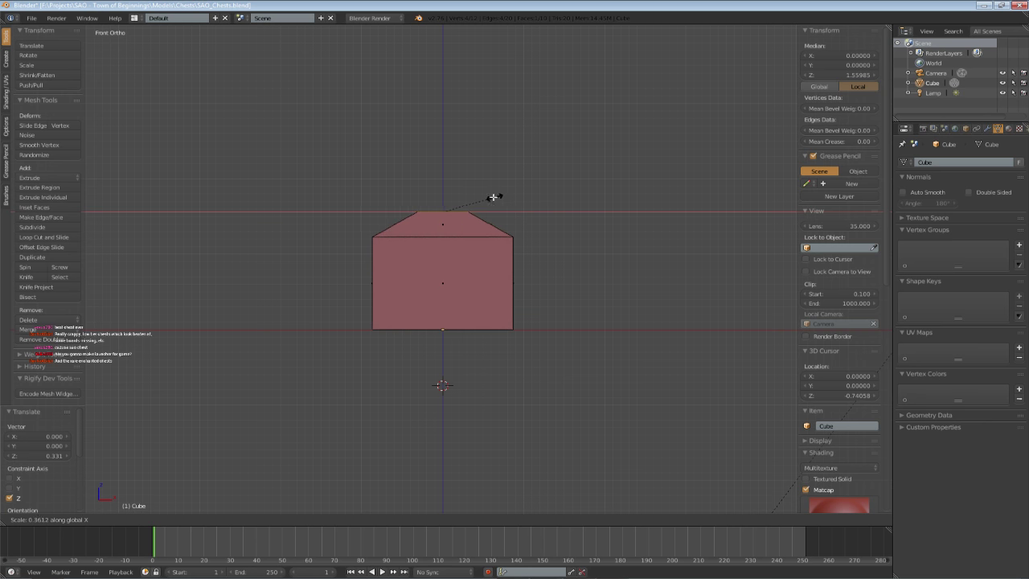
left_click(451, 192)
key("g")
key("z")
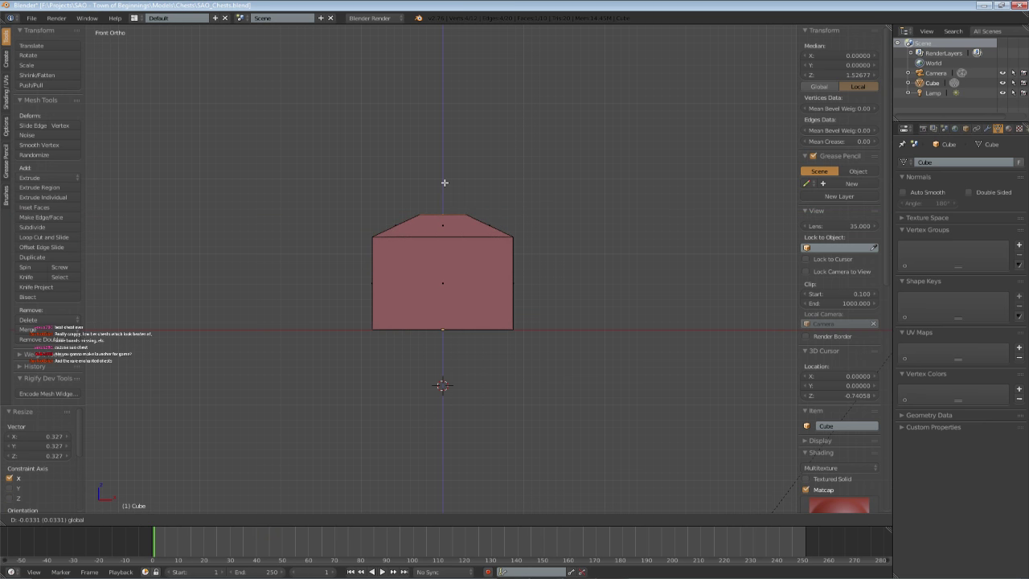
left_click(444, 185)
key("ctrl+z")
key("ctrl+z")
- Lower the extruded top face about 0.073 along Z and narrow it along X to form the lid's first slope
key("g")
key("z")
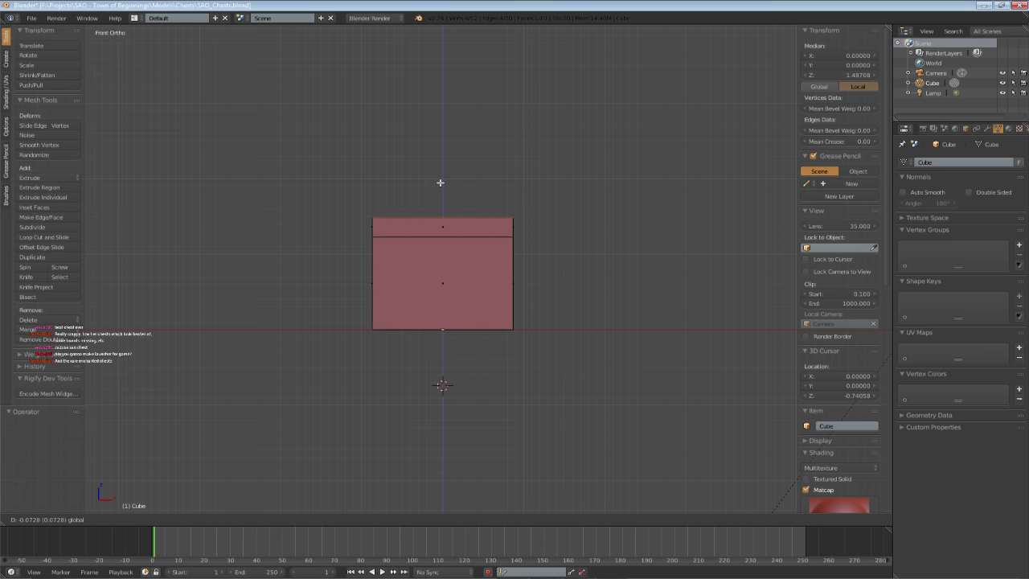
left_click(441, 183)
key("s")
key("x")
left_click(576, 229)
- Extrude the top face again, raise it about 0.205 along Z and scale it to about 0.351 along X
key("e")
right_click(460, 193)
key("g")
key("z")
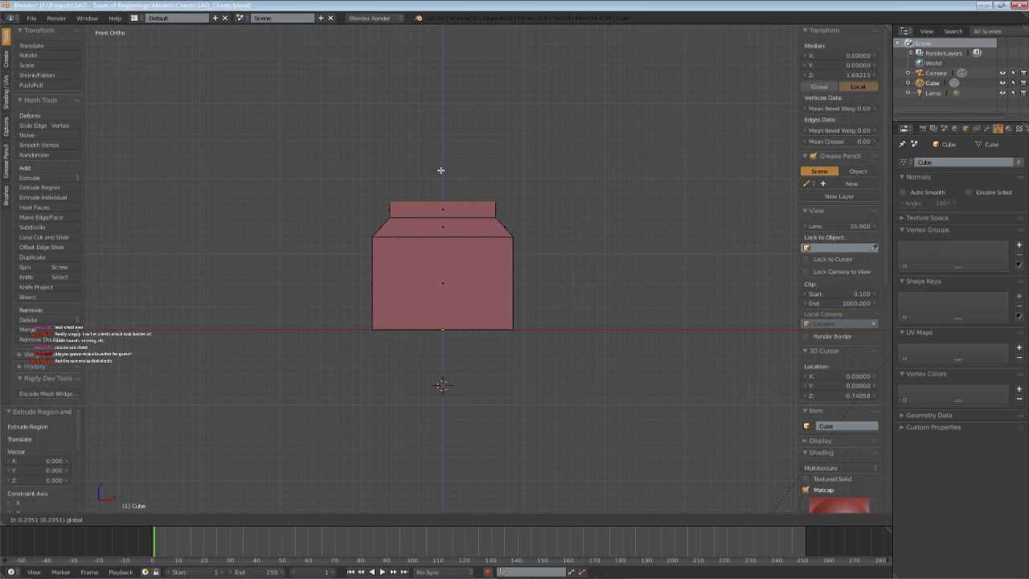
left_click(440, 171)
key("s")
key("x")
left_click(486, 199)
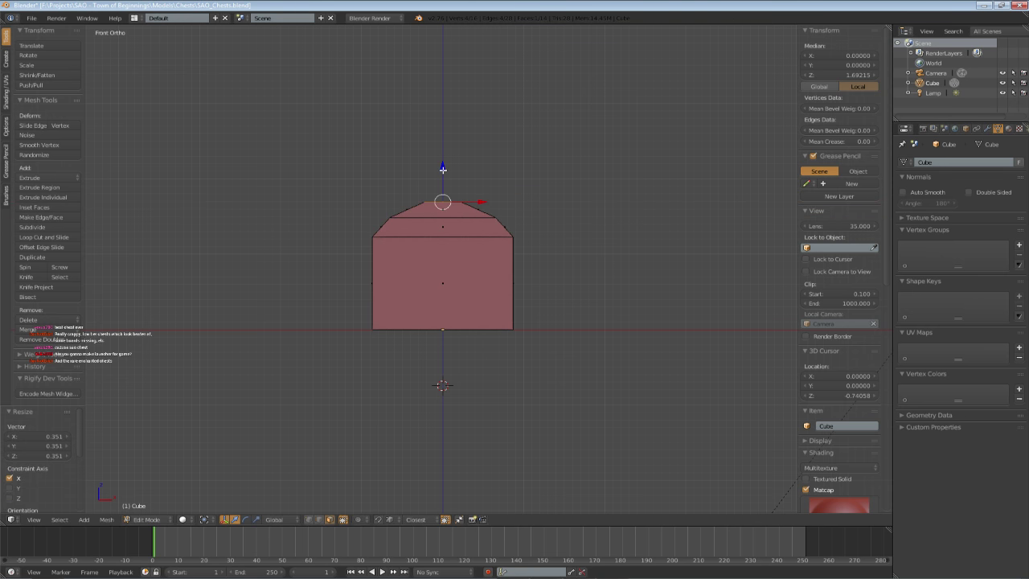
- Lower the lid's top face slightly along Z, clear the selection and save the file over the existing one
left_click_drag(443, 170, 442, 172)
key("a")
middle_click_drag(443, 181, 437, 234)
key("ctrl+s")
left_click(437, 234)
- Try to bevel the edge loop between the lid's lower and upper slopes with an offset of about 0.203
middle_click_drag(390, 351, 434, 398)
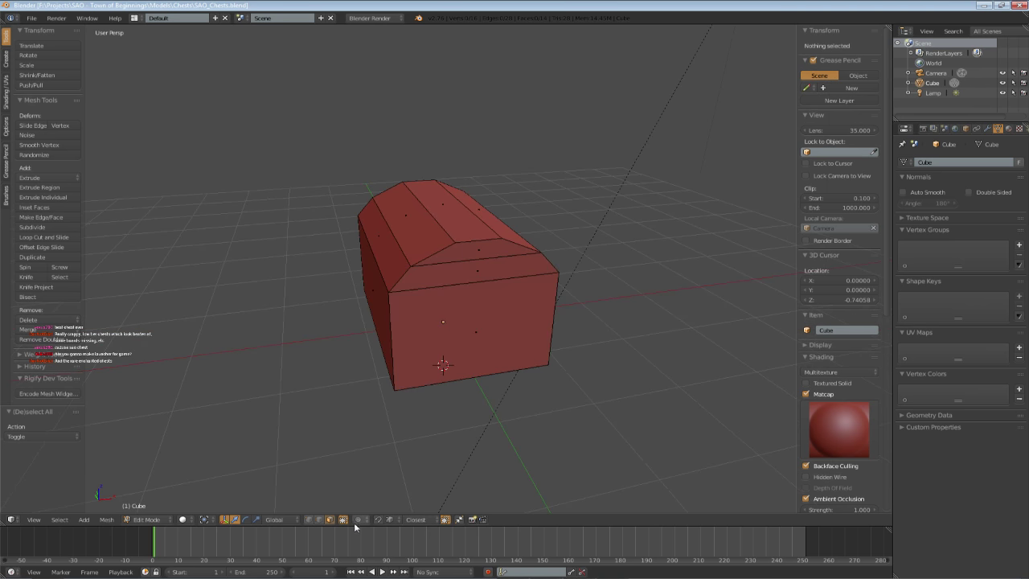
middle_click_drag(362, 418, 374, 394)
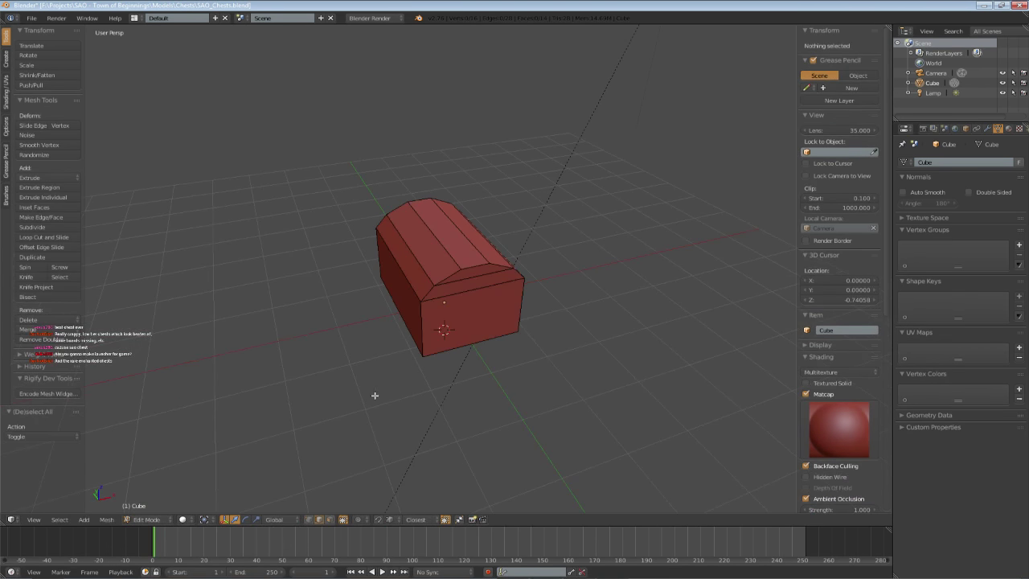
right_click(420, 261, "alt")
middle_click_drag(446, 259, 426, 256)
right_click(441, 258, "shift")
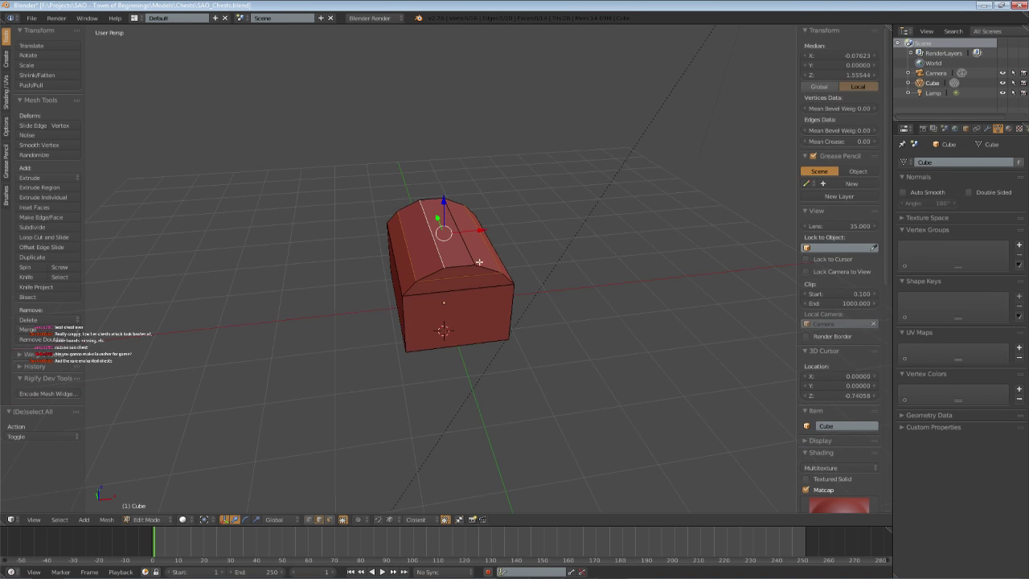
right_click(464, 252, "shift")
key("ctrl+z")
key("ctrl+z")
key("ctrl+b")
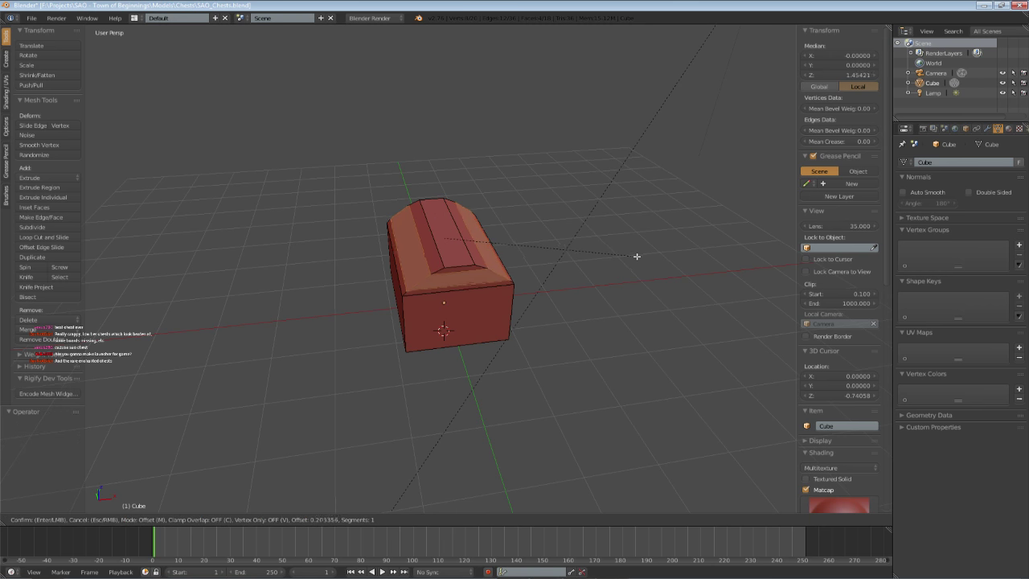
right_click(634, 256)
middle_click_drag(635, 256, 569, 233)
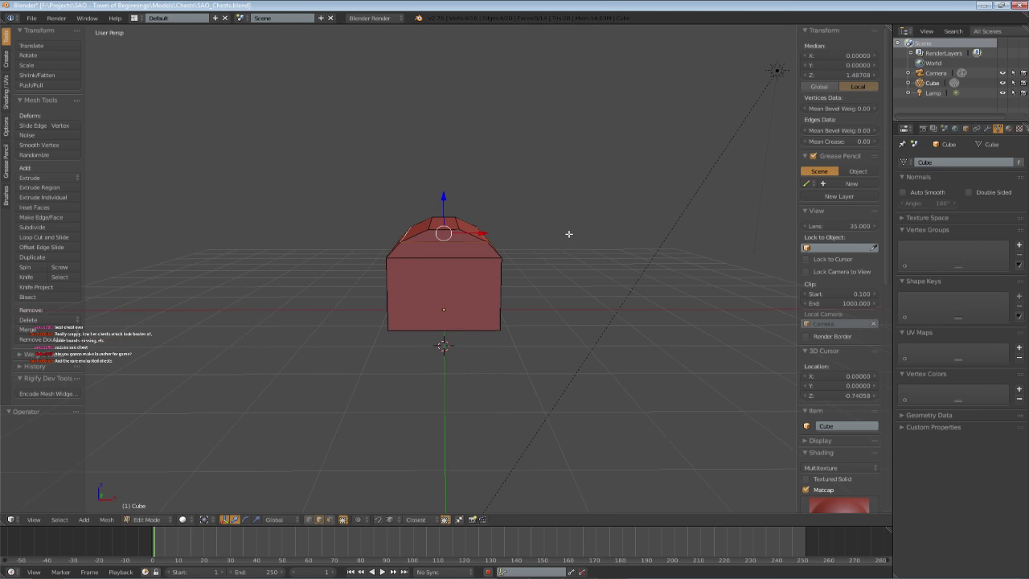
- Lower the edge loop between the lid's slopes about 0.015 along Z and bevel it with an offset of about 0.177
key("KP_1")
scroll(465, 190, "up", 4)
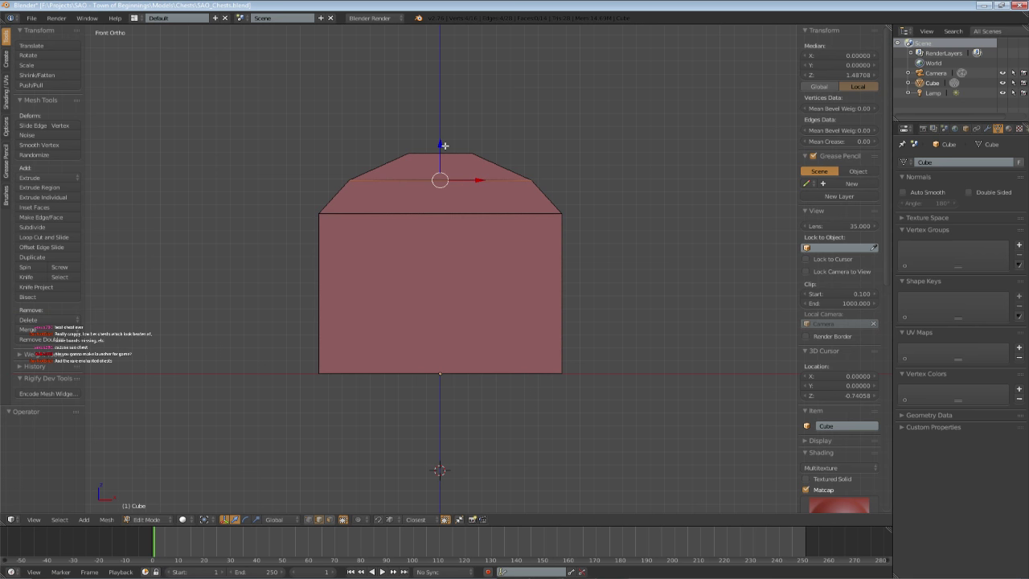
left_click_drag(444, 145, 444, 147)
key("ctrl+b")
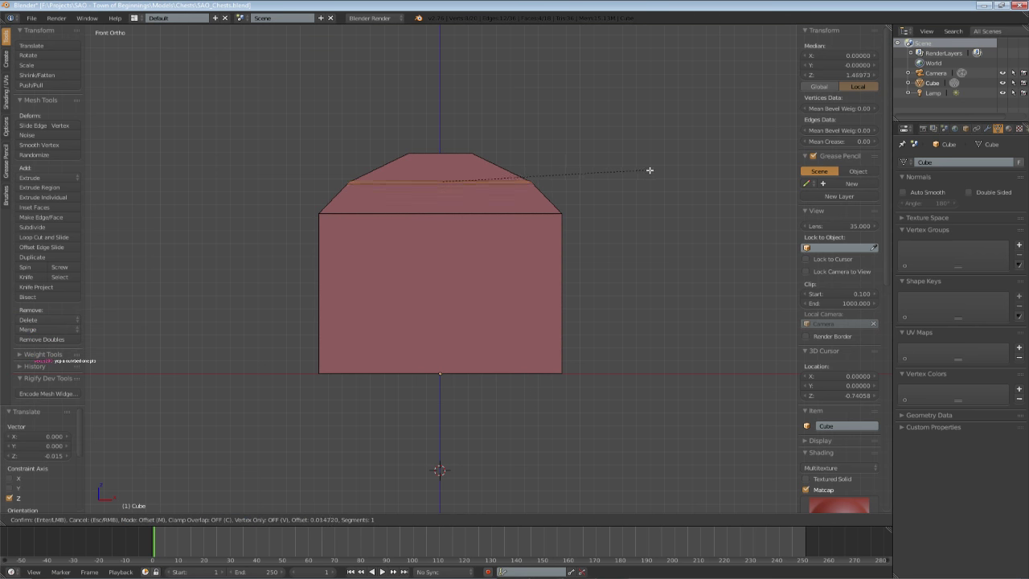
left_click(668, 174)
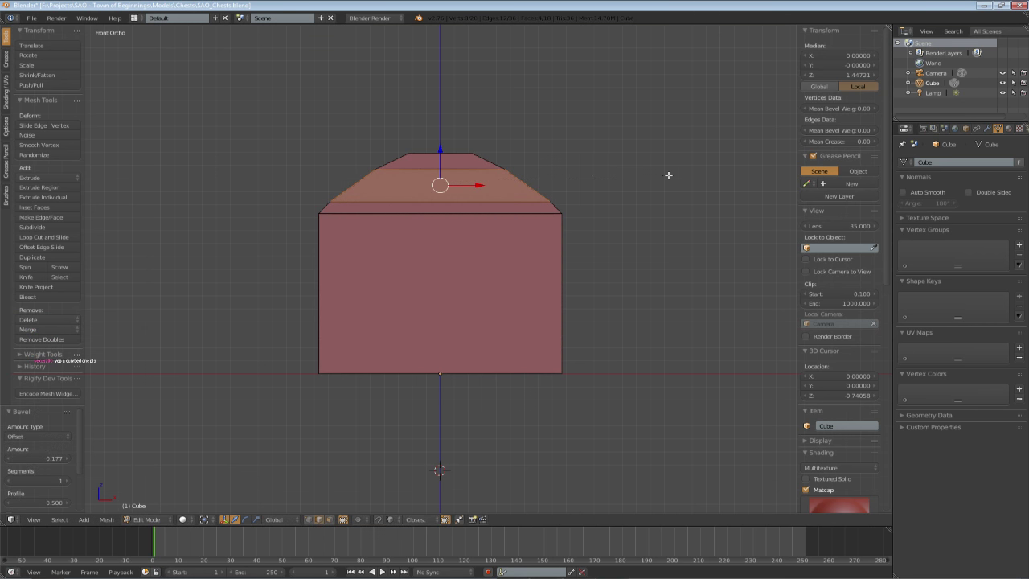
- Raise the lid's bevelled band slightly along Z, then raise its lower edge loop and widen that loop slightly along X
left_click_drag(436, 159, 440, 151)
key("a")
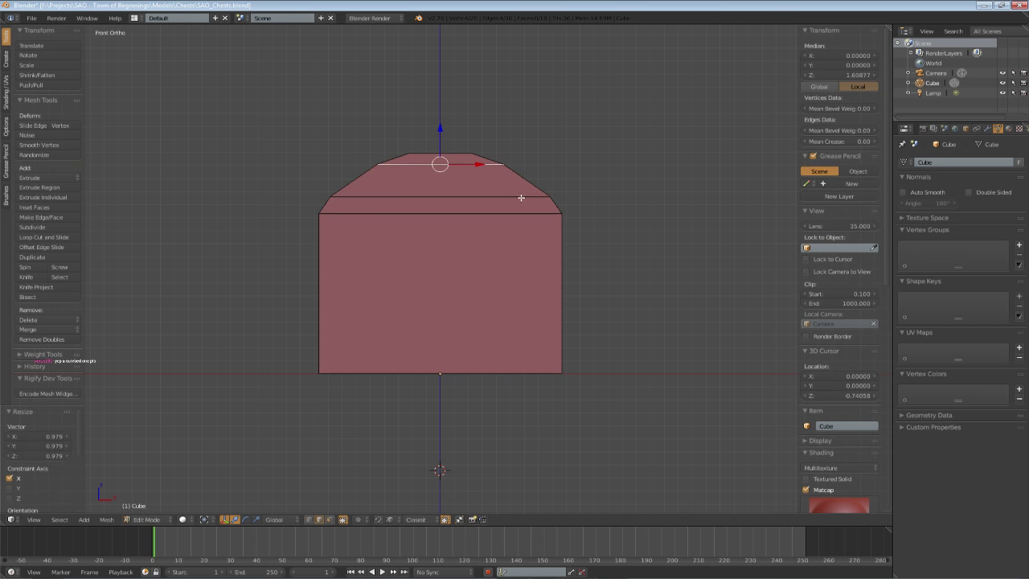
right_click(518, 197, "alt")
left_click_drag(440, 161, 440, 157)
left_click_drag(440, 156, 441, 158)
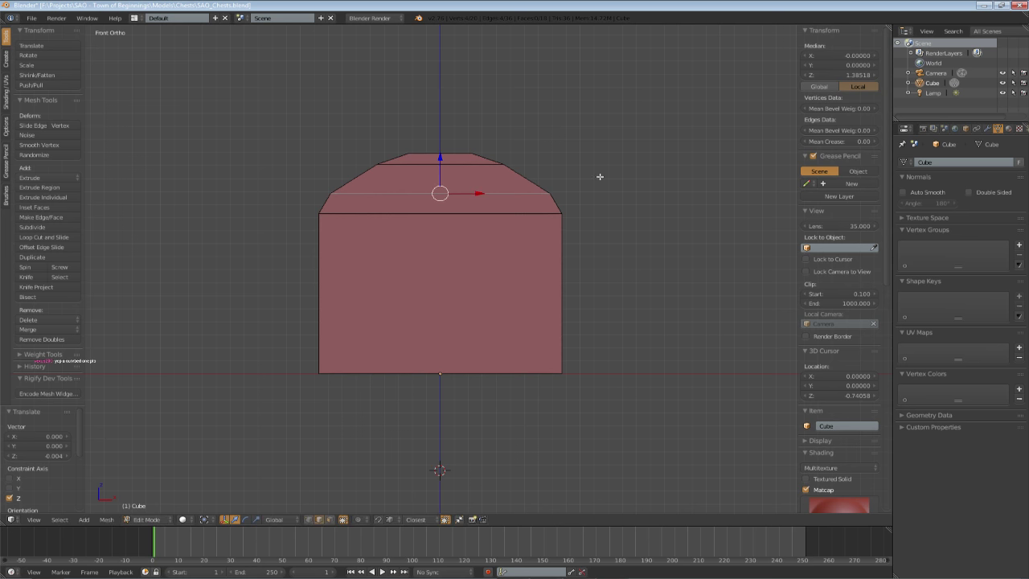
key("s")
key("x")
left_click(606, 175)
- Scale the lid's upper edge loop to about 1.109 along X, widen it further and lower it about 0.008 along Z
key("a")
right_click(482, 166, "alt")
key("s")
key("x")
left_click(614, 168)
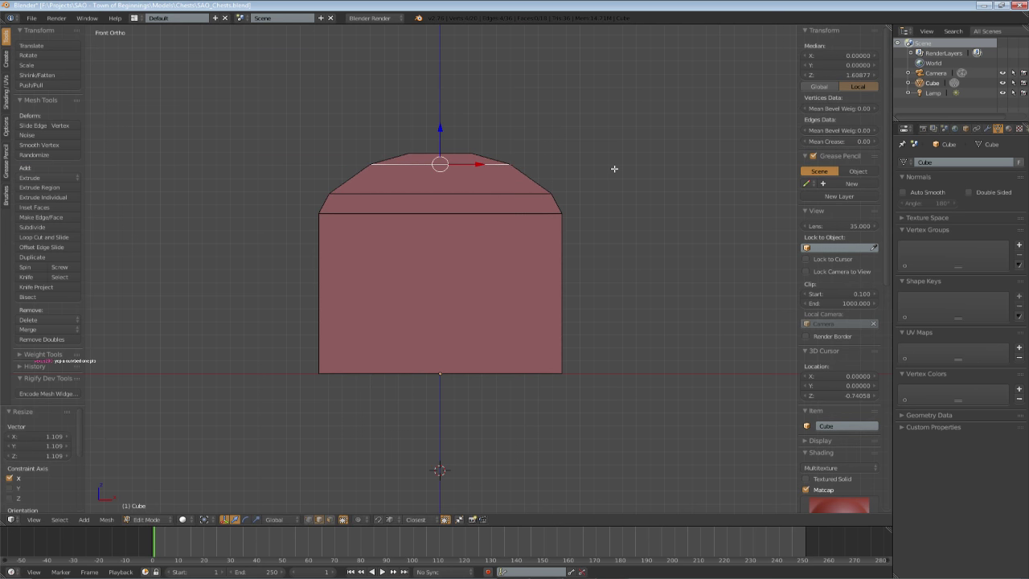
key("s")
key("x")
left_click(597, 156)
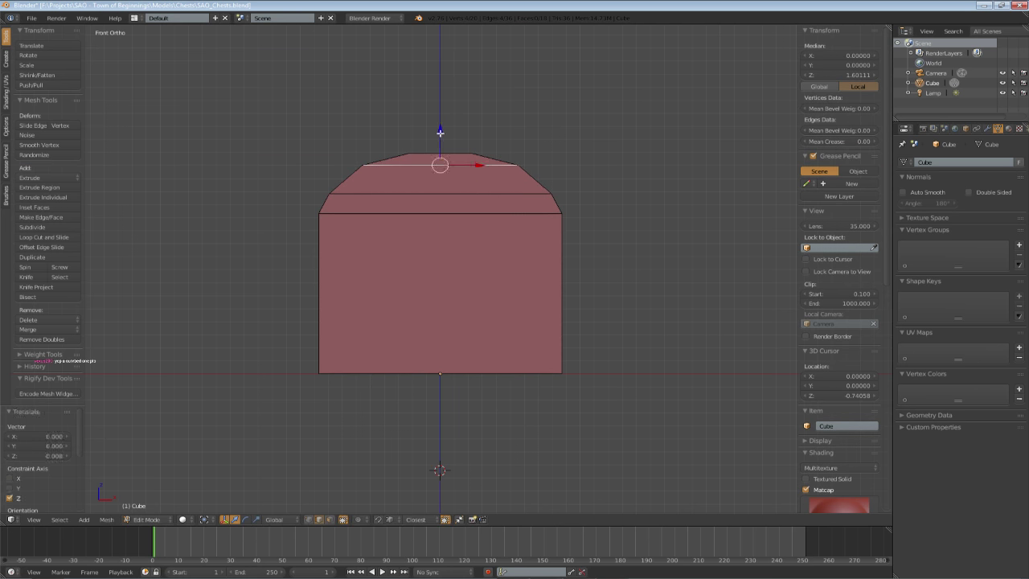
- Select the vertices of the lid's top face and upper edge loop and lower them slightly along Z
key("a")
left_click(312, 522)
key("z")
key("b")
left_click_drag(331, 121, 562, 186)
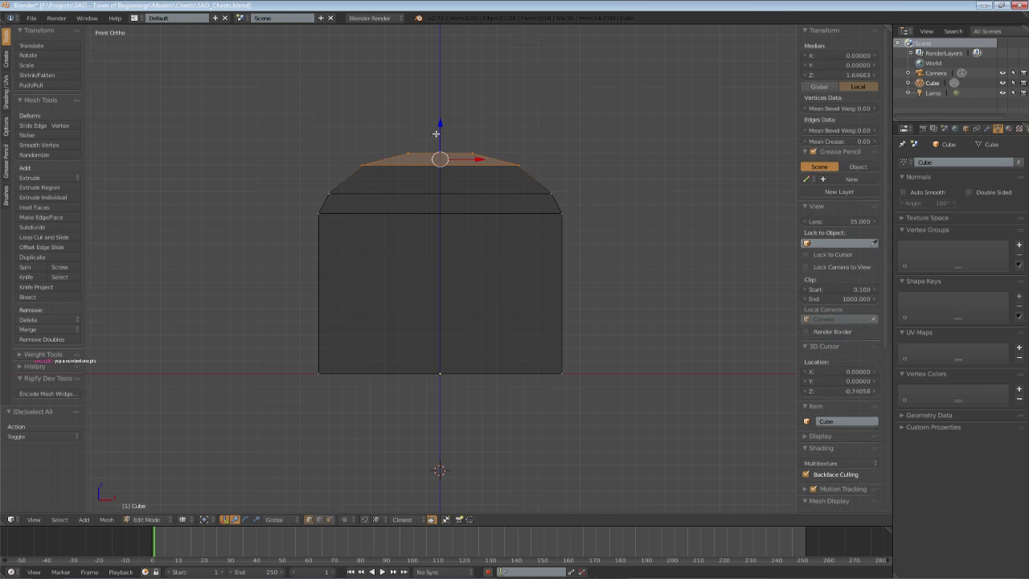
left_click_drag(441, 127, 443, 130)
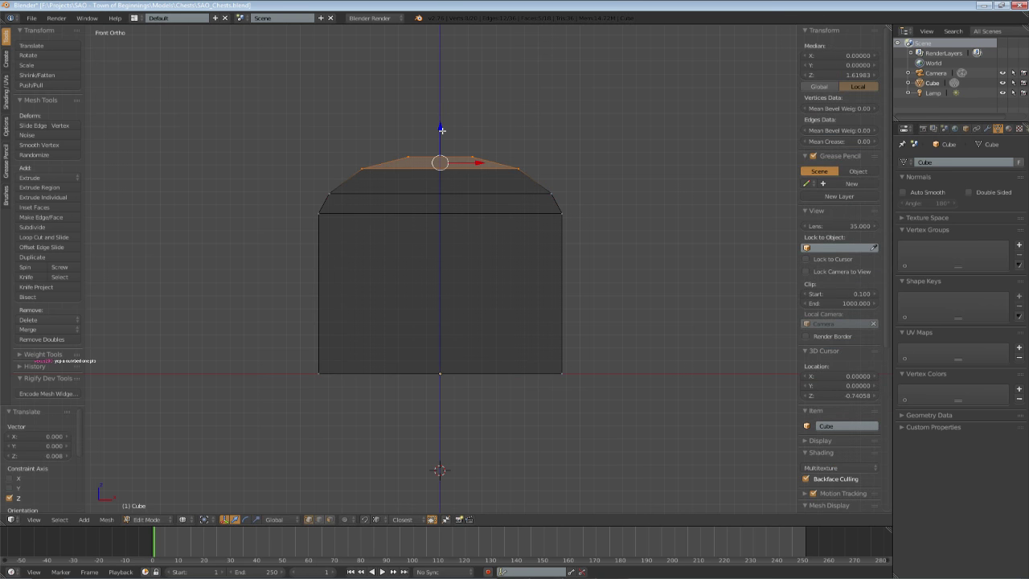
key("z")
key("a")
- Return to Object Mode, deselect the chest and save the file
mouse_move(409, 152)
middle_mouse_down()
mouse_move(480, 222)
mouse_move(480, 252)
mouse_move(441, 302)
mouse_move(446, 248)
middle_mouse_up()
scroll(432, 163, "down", 4)
key("Tab")
scroll(480, 222, "down", 4)
scroll(442, 302, "up", 5)
key("a")
key("ctrl+s")
- Select the chest, rescale it slightly along Z and save over the existing file
middle_click_drag(446, 259, 506, 296)
scroll(398, 271, "up", 4)
scroll(450, 250, "down", 4)
right_click(448, 251)
scroll(448, 251, "up", 1)
scroll(434, 254, "up", 1)
key("s")
key("z")
right_click(608, 270)
key("s")
key("z")
left_click(588, 274)
key("a")
key("ctrl+s")
left_click(506, 295)
- Select the chest and scale it to about 0.976 along Z
right_click(467, 279)
scroll(468, 280, "up", 1)
key("s")
key("z")
left_click(586, 280)
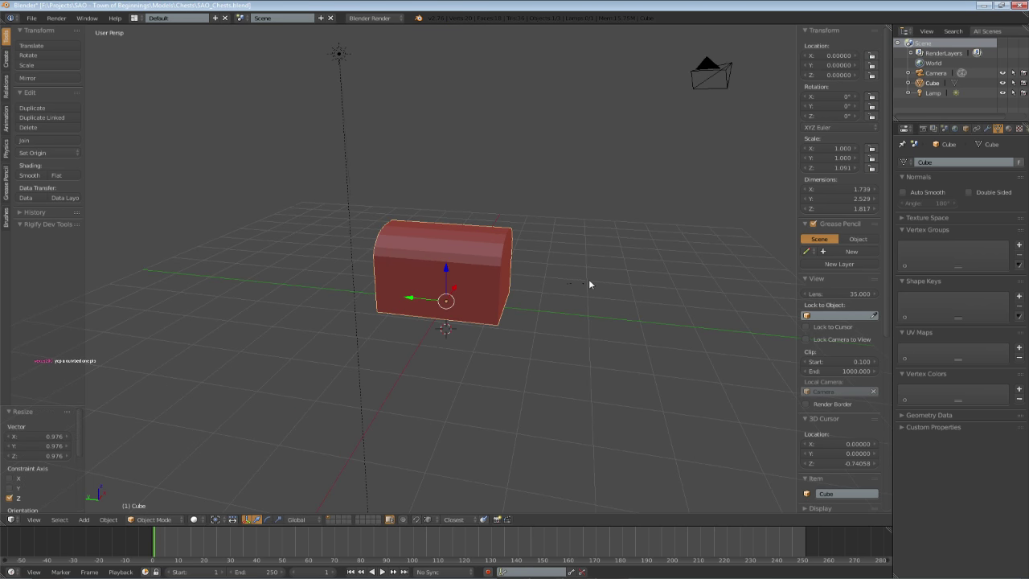
- Enter Edit Mode on the chest, set edge selection, clear the selection and save over the existing file
middle_click_drag(588, 279, 482, 324)
key("Tab")
key("a")
left_click(319, 521)
key("a")
key("a")
key("ctrl+s")
left_click(483, 324)
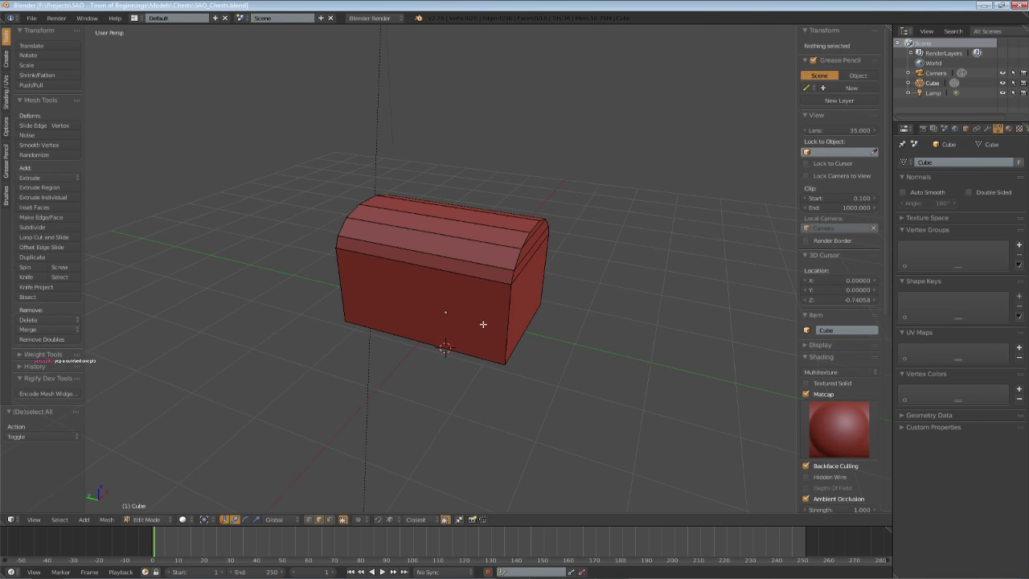
- Return to Object Mode and lengthen the chest along Y by a factor of about 1.163 and then 1.017
key("Tab")
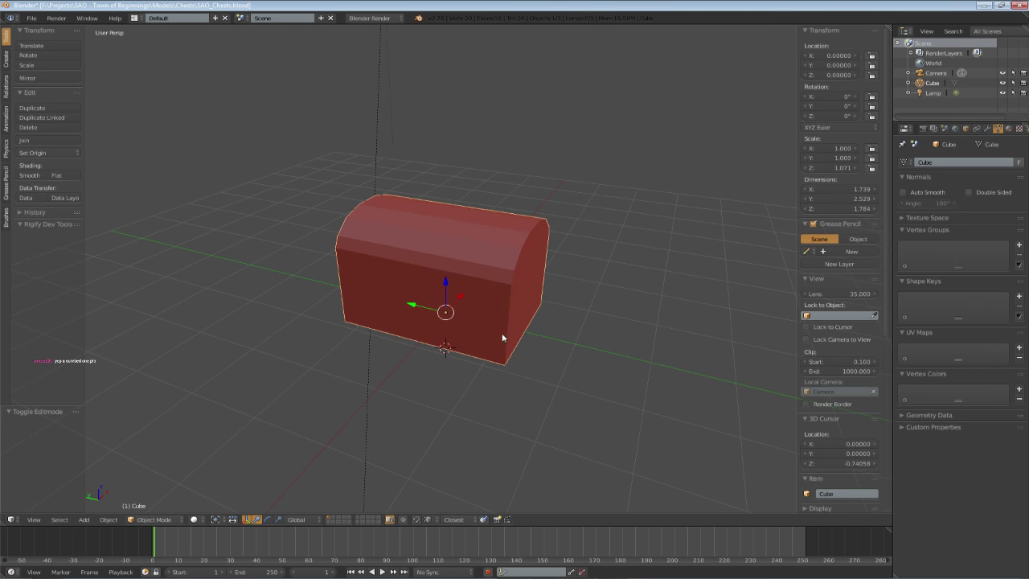
key("s")
key("y")
left_click(563, 360)
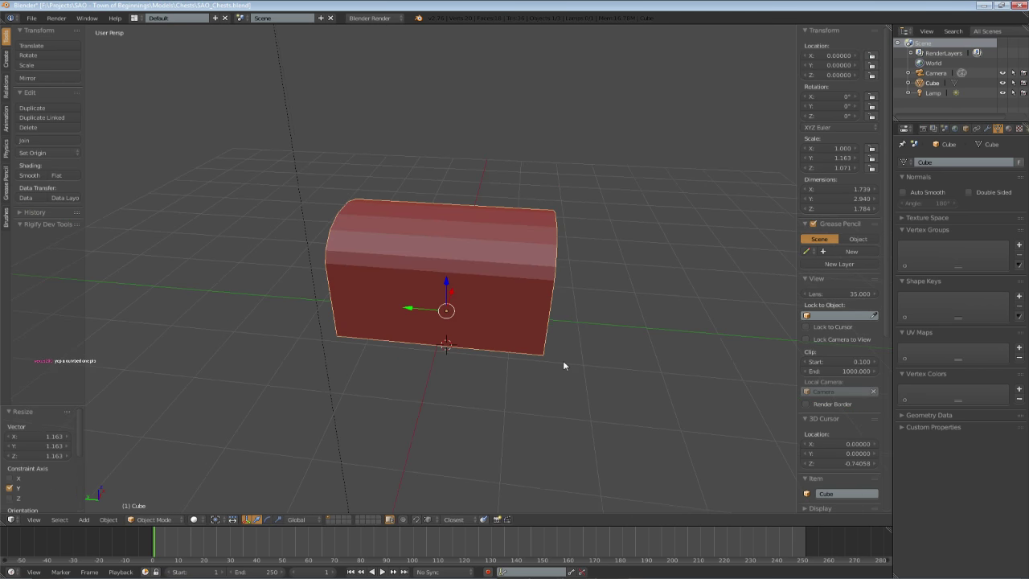
middle_click_drag(567, 360, 342, 370)
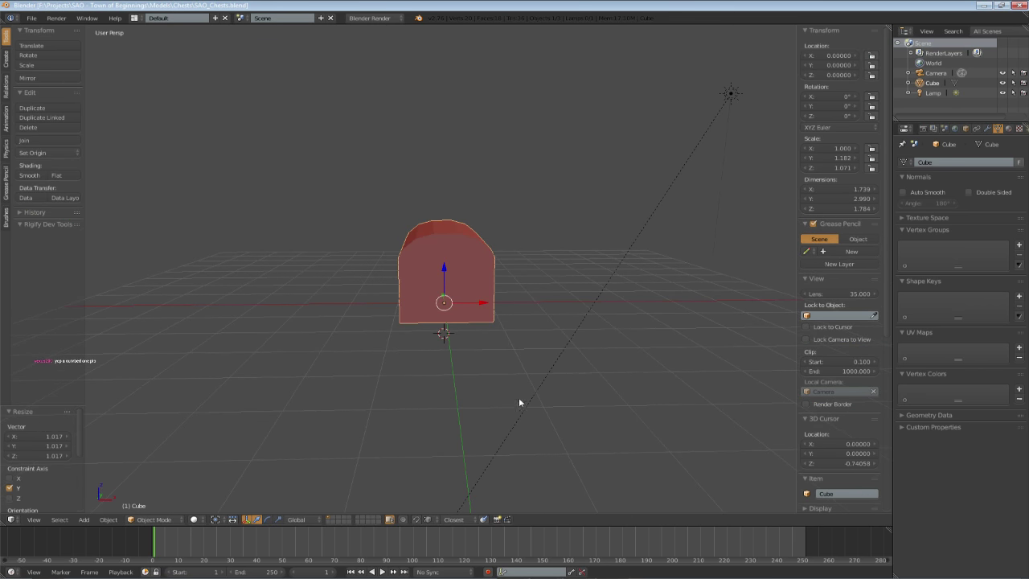
- Save the lengthened chest over the existing SAO_Chests.blend file
middle_click_drag(519, 397, 442, 416)
key("ctrl+s")
left_click(441, 416)
key("alt+Tab")
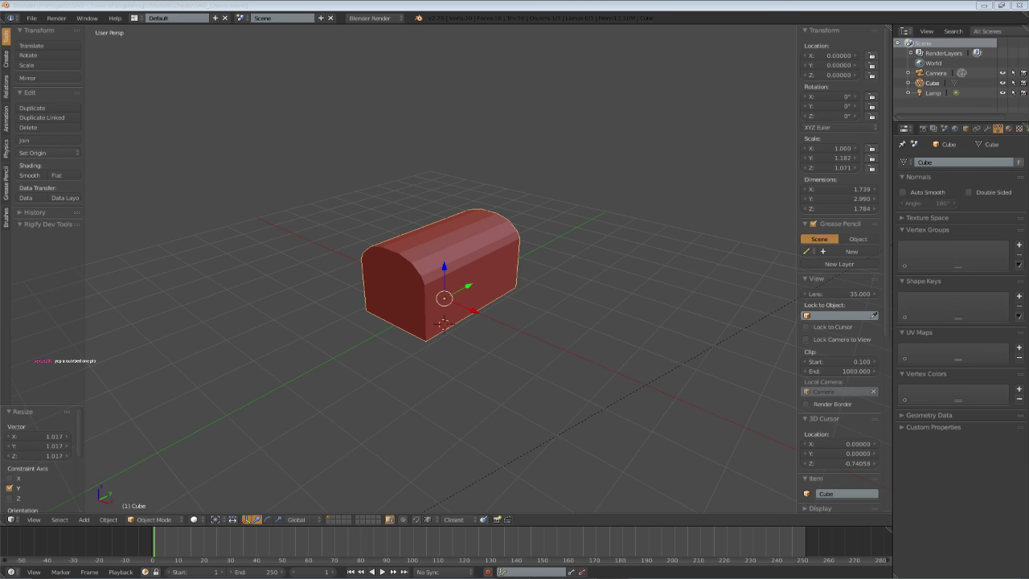
middle_click_drag(440, 324, 565, 283)
key("ctrl+s")
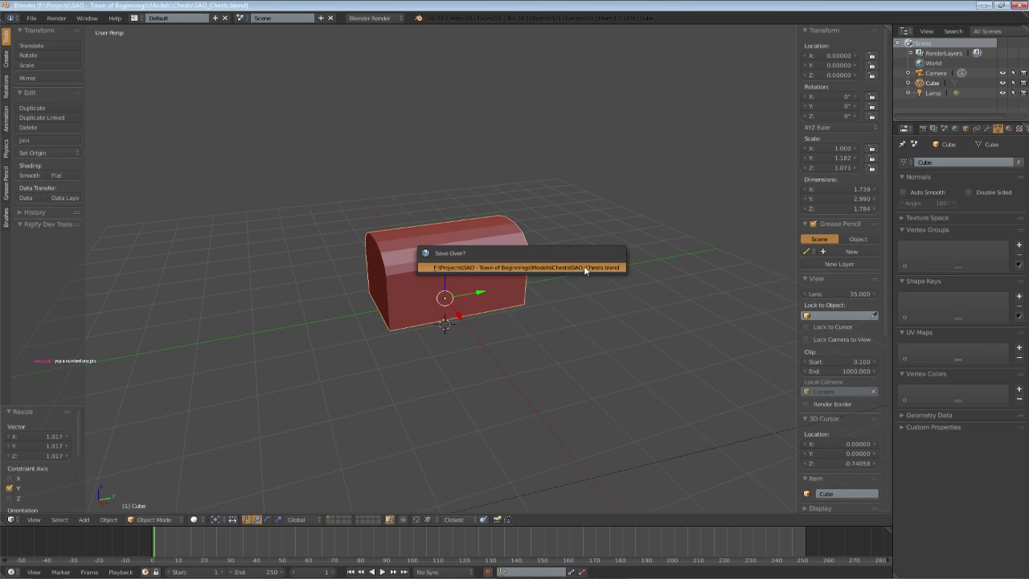
left_click(585, 270)
- Select the chest's whole mesh in Edit Mode and scale it to about 0.914 along Y
scroll(479, 275, "up", 1)
key("Tab")
middle_click_drag(458, 302, 536, 333)
key("a")
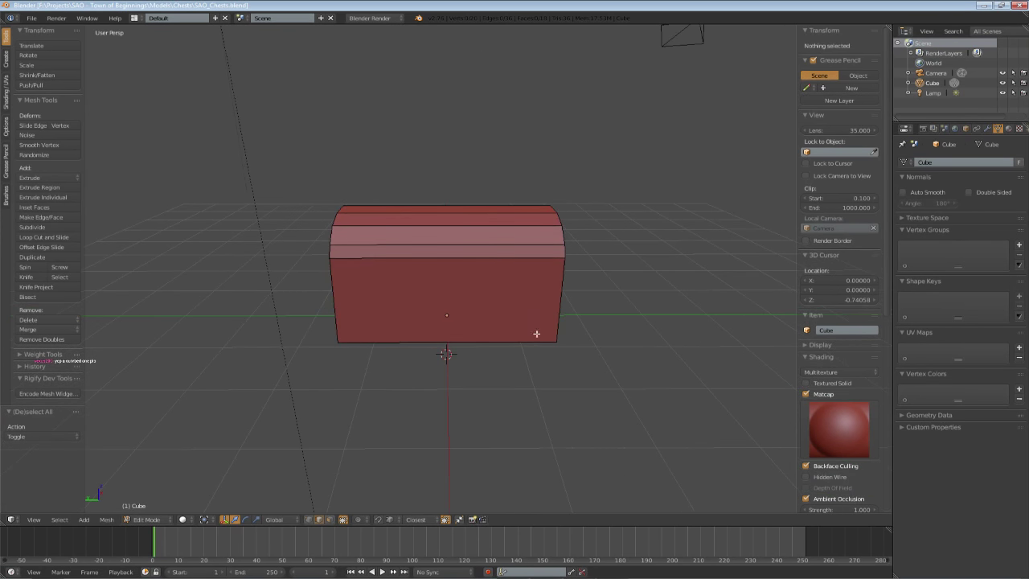
key("a")
key("s")
key("y")
left_click(592, 284)
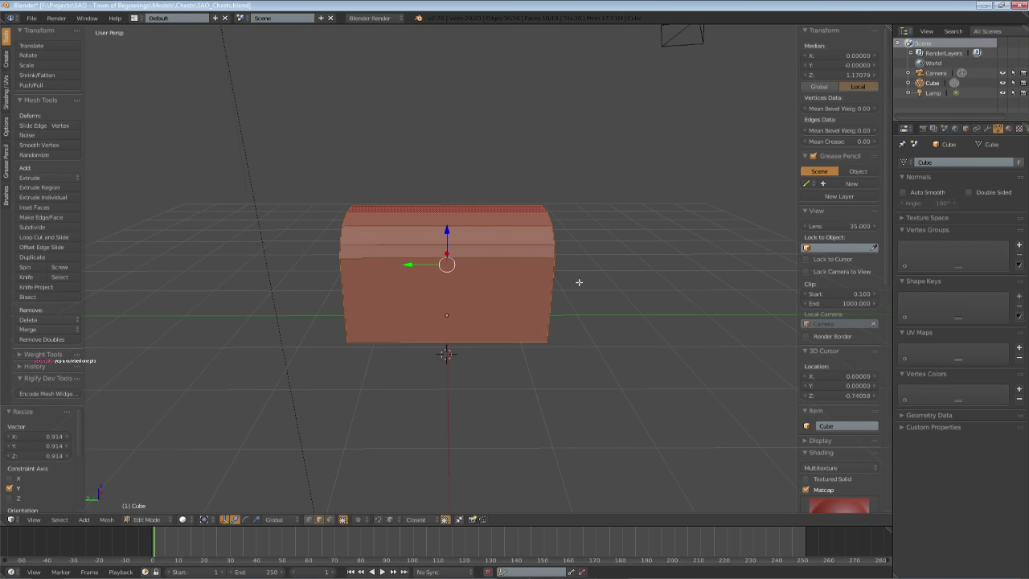
- Add a centred loop cut that divides the chest's length into two equal halves
key("KP_1")
key("KP_3")
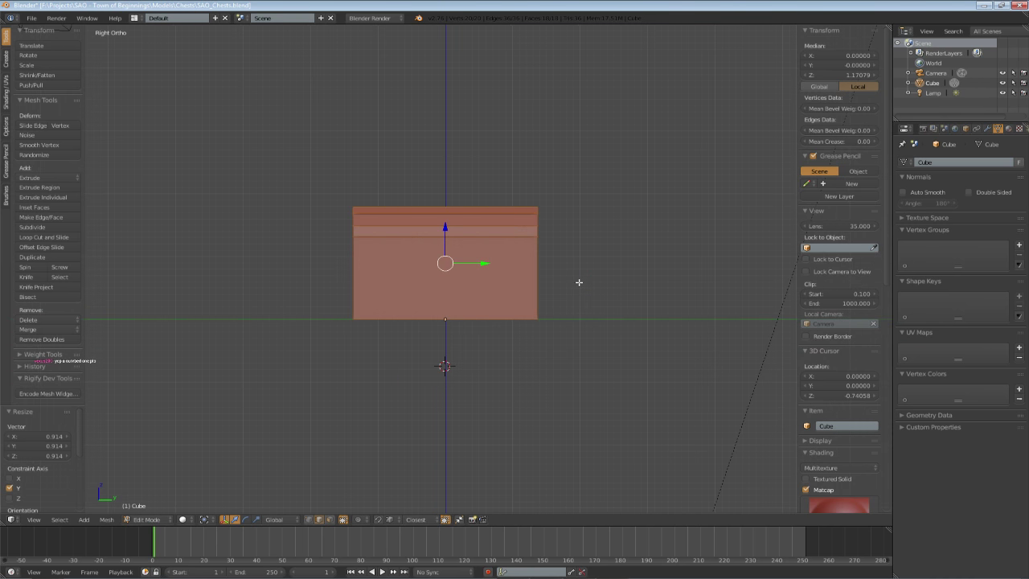
scroll(578, 282, "up", 1, "shift")
scroll(579, 273, "up", 2)
key("a")
key("k")
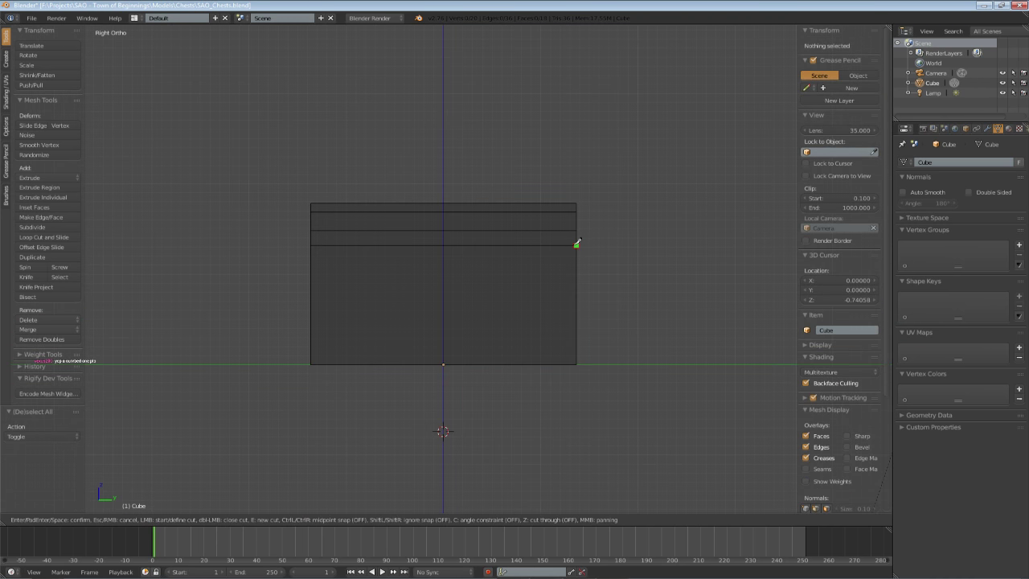
key("Escape")
key("ctrl+r")
left_click(443, 207)
right_click(443, 206)
- Delete the vertices of the chest's half on the negative Y side and return to Object Mode
key("a")
key("b")
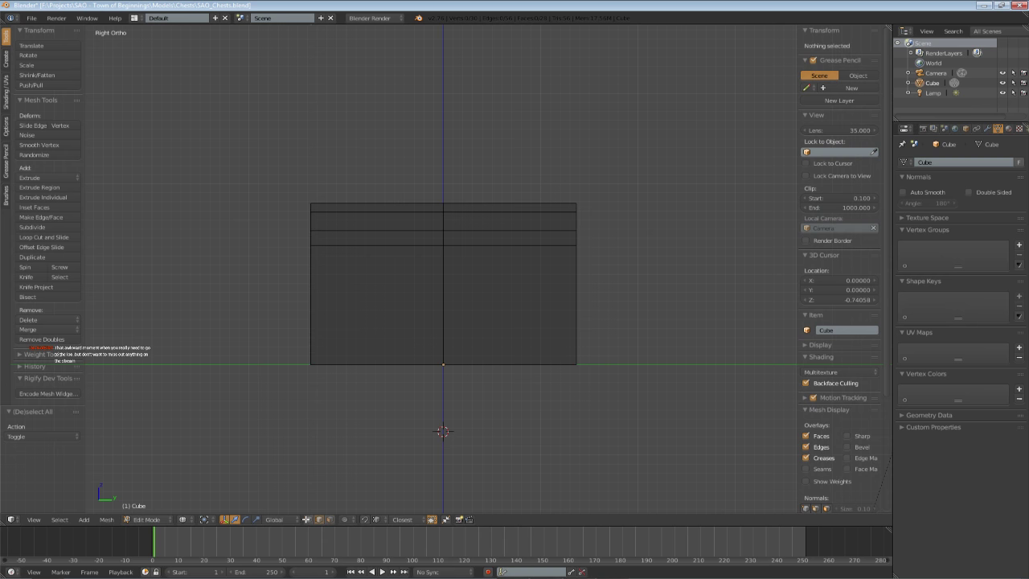
key("b")
left_click_drag(237, 162, 416, 422)
key("x")
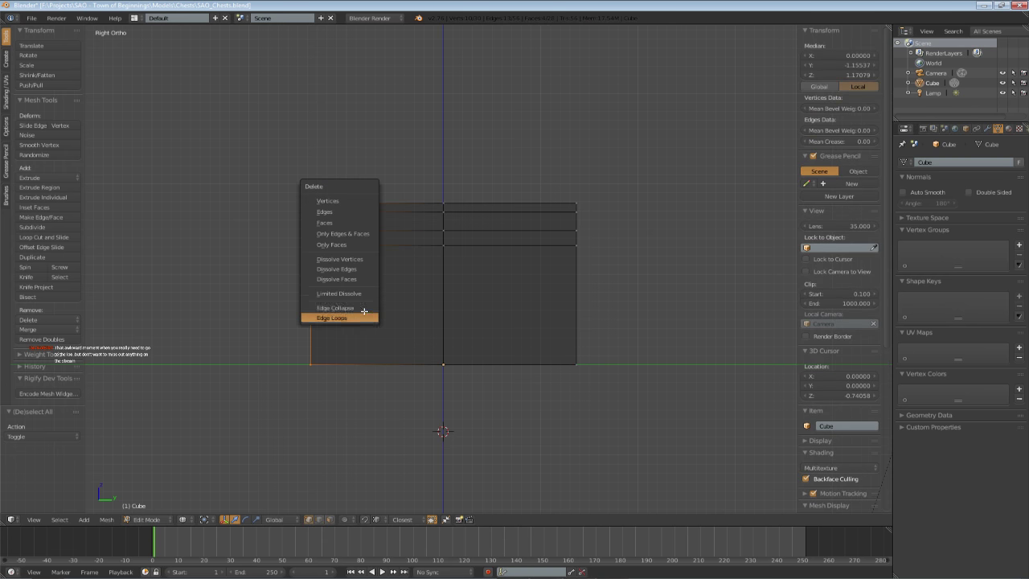
left_click(349, 200)
key("z")
key("Tab")
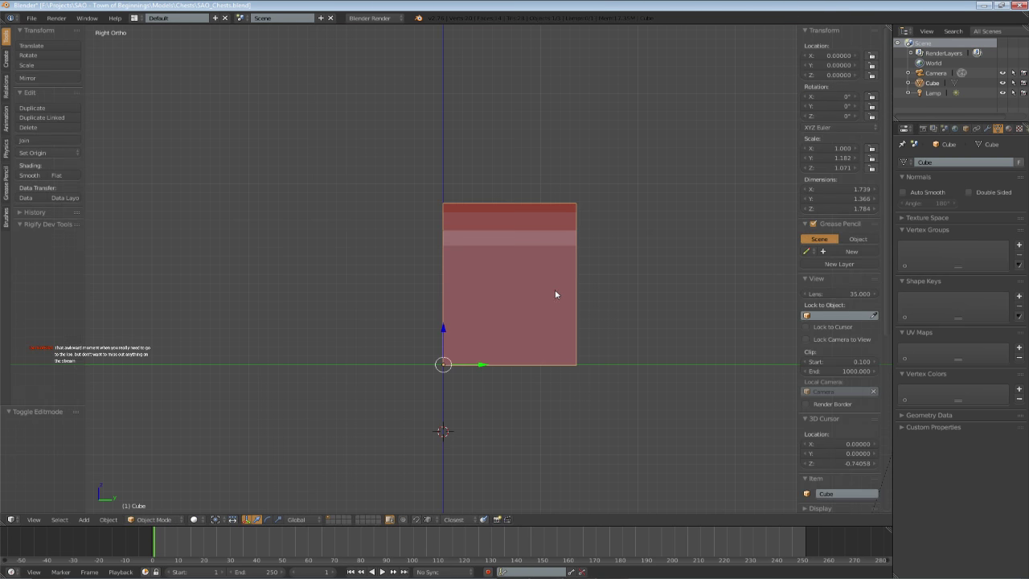
- Add a Mirror modifier to the half chest, mirroring along Y instead of X with Clipping enabled
middle_click_drag(555, 291, 514, 315)
left_click(988, 129)
left_click(958, 162)
left_click(840, 240)
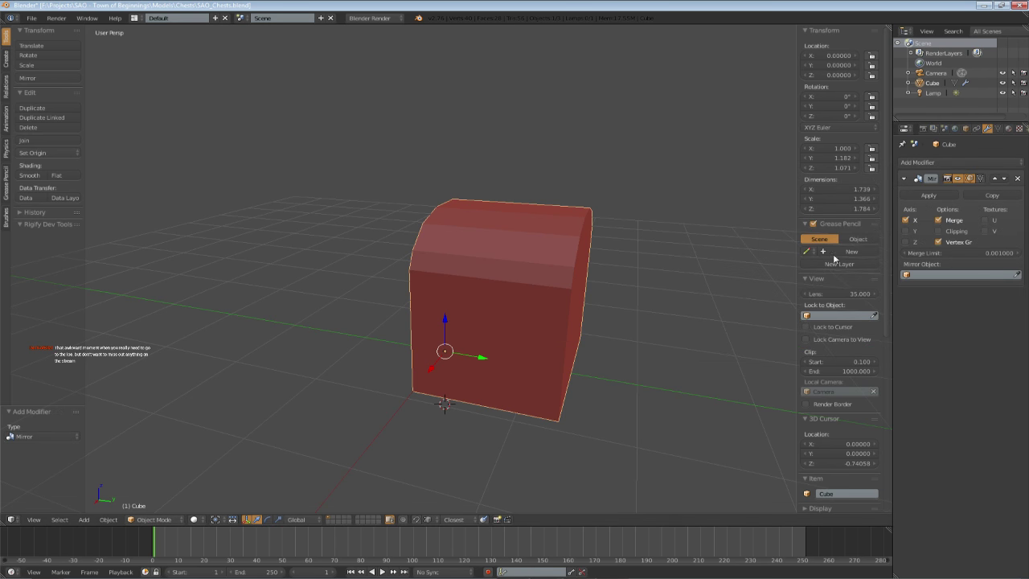
left_click(905, 220)
left_click(906, 231)
middle_click_drag(547, 278, 567, 274)
left_click(938, 231)
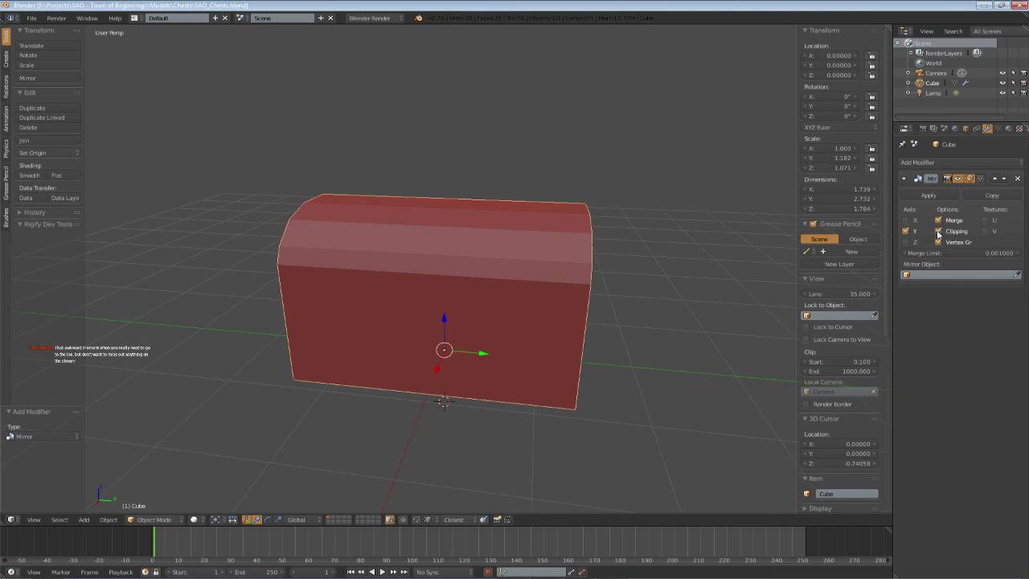
- Cut a slanted line through the lid's outer end in side view with the Knife tool, with cut through enabled
key("KP_1")
key("Tab")
key("KP_3")
key("a")
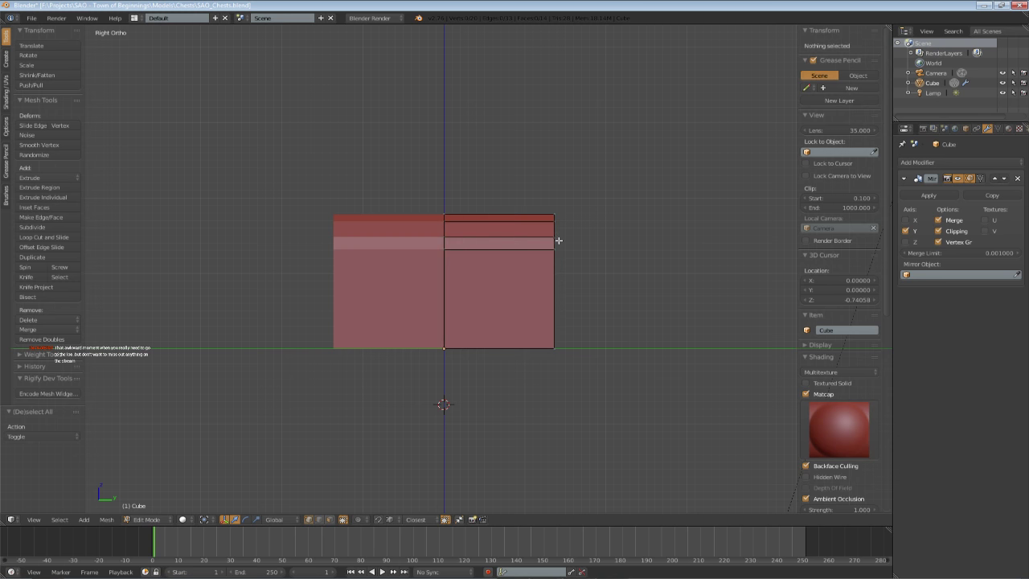
key("alt+z")
key("k")
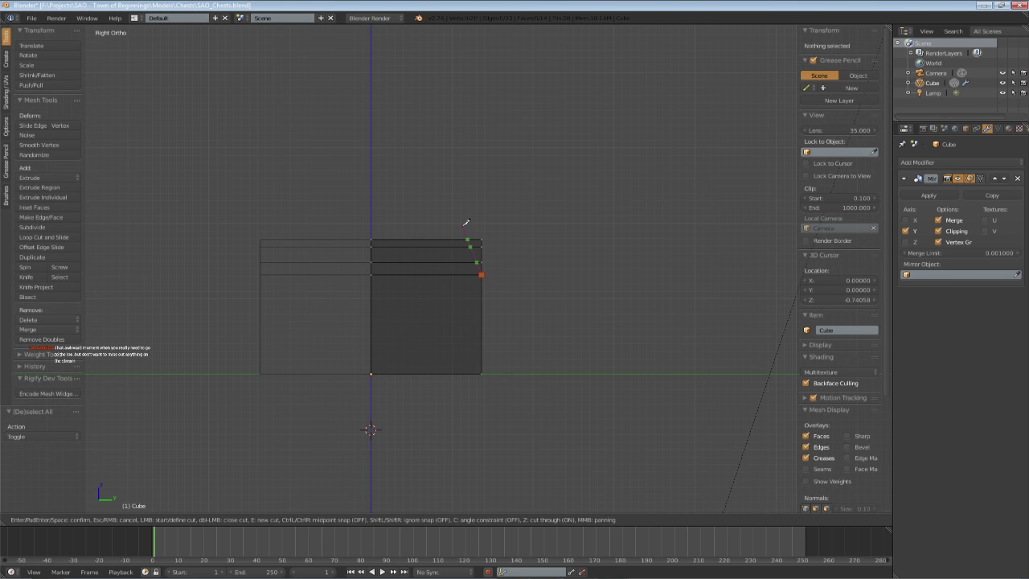
key("Return")
- Delete the lid's outer corner vertices beyond the slanted cut
key("a")
scroll(474, 241, "up", 2)
key("b")
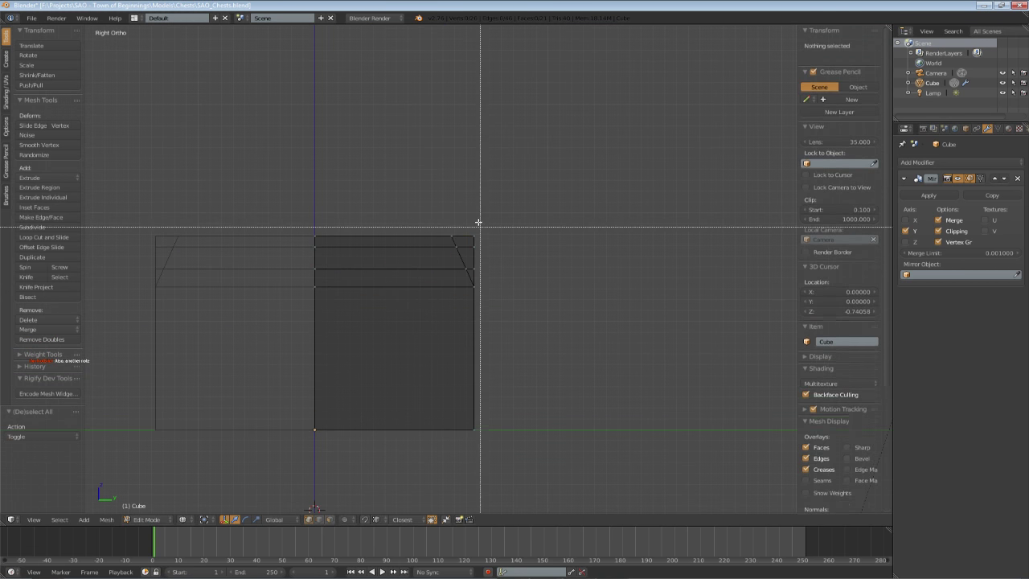
left_click_drag(472, 218, 492, 298)
key("x")
left_click(484, 275)
- Fill the lid's open slanted end with faces, starting from the box's end edge, and return to Object Mode
key("b")
key("z")
middle_click_drag(497, 300, 443, 327)
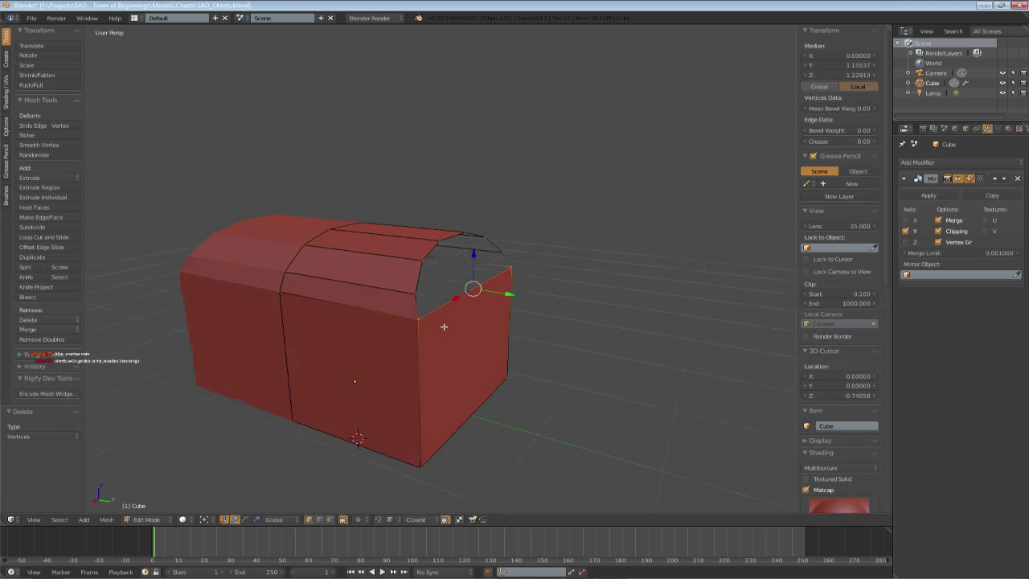
key("f")
key("f")
key("Tab")
scroll(436, 329, "down", 5)
key("a")
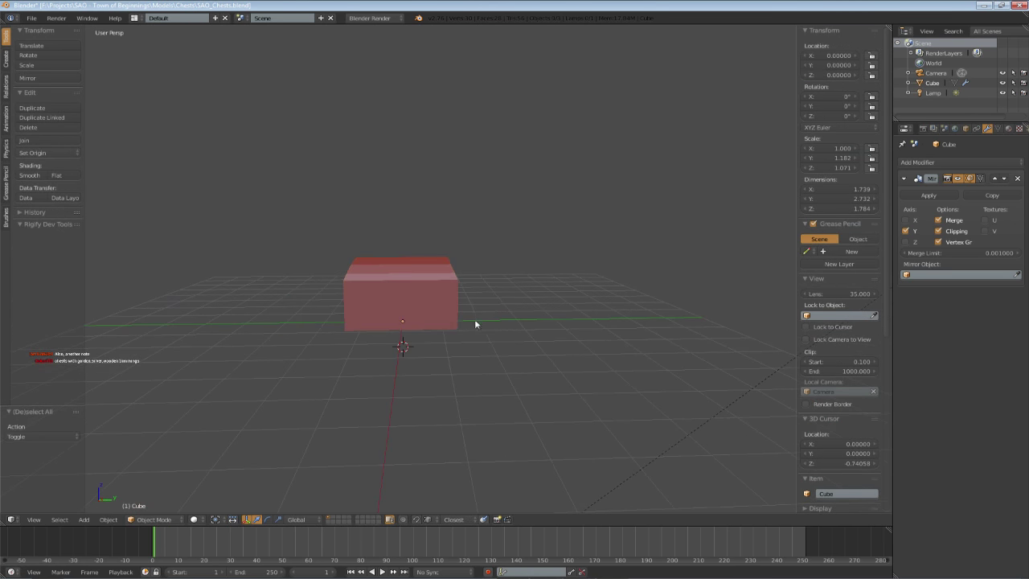
middle_click_drag(435, 330, 490, 337)
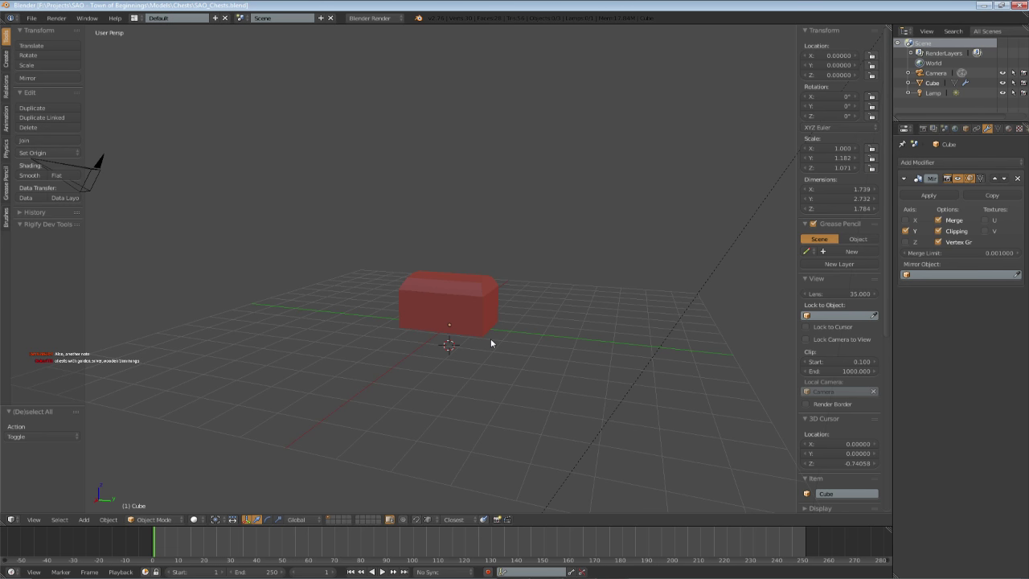
middle_click_drag(491, 343, 506, 340)
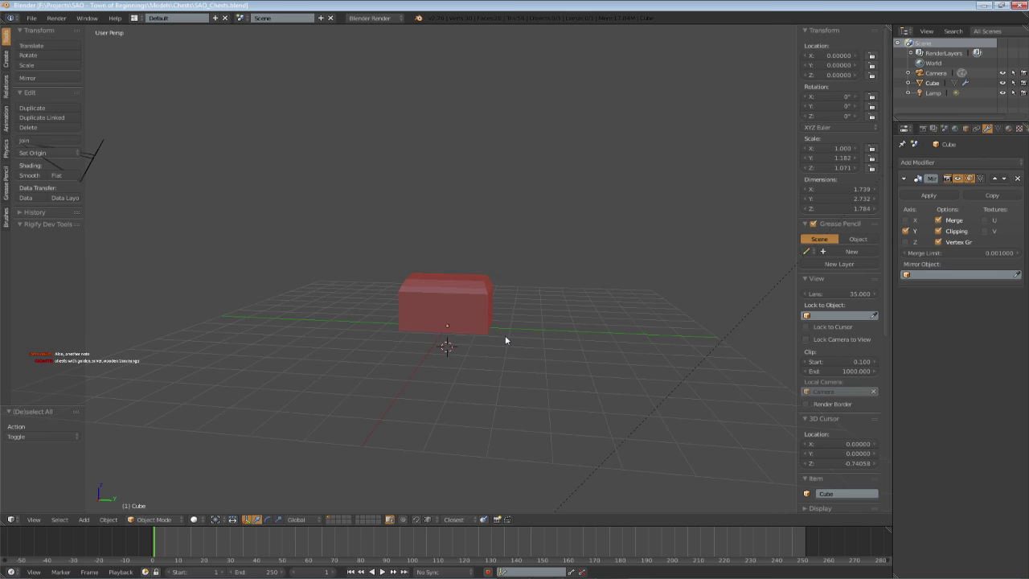
- Select the chest, check its mesh in Edit Mode and save over the existing file
scroll(510, 346, "up", 3)
right_click(510, 354)
key("Tab")
scroll(453, 393, "up", 3)
key("a")
key("a")
middle_click_drag(493, 358, 410, 409)
key("ctrl+s")
left_click(438, 355)
scroll(470, 385, "down", 3)
scroll(411, 391, "up", 2)
key("Tab")
scroll(420, 407, "down", 1)
key("Tab")
scroll(411, 409, "up", 2)
key("a")
key("a")
- Copy and paste the chest in Object Mode and move the duplicate to layer 2
right_click(423, 359)
key("Tab")
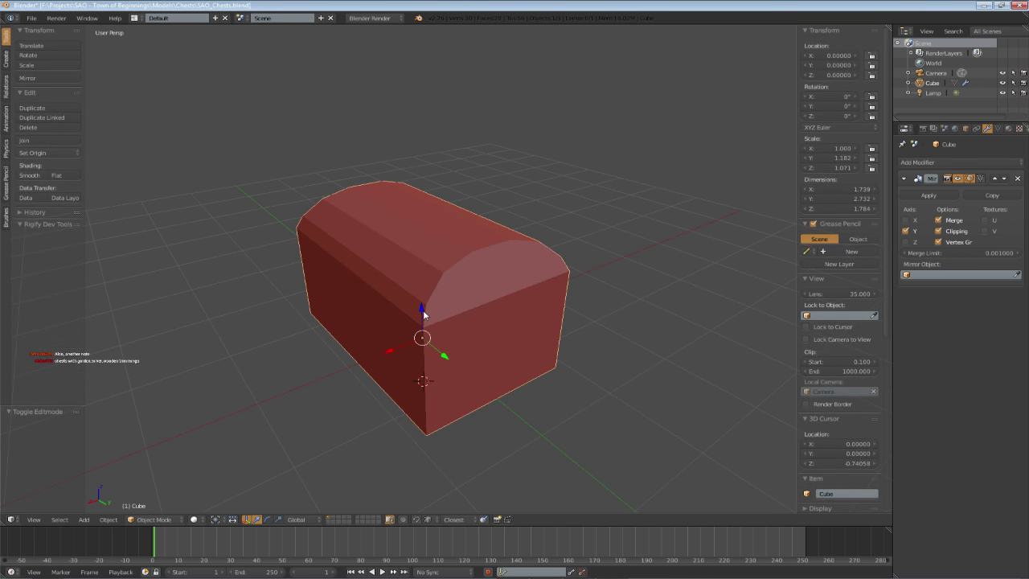
key("ctrl+c")
key("ctrl+v")
key("m")
key("2")
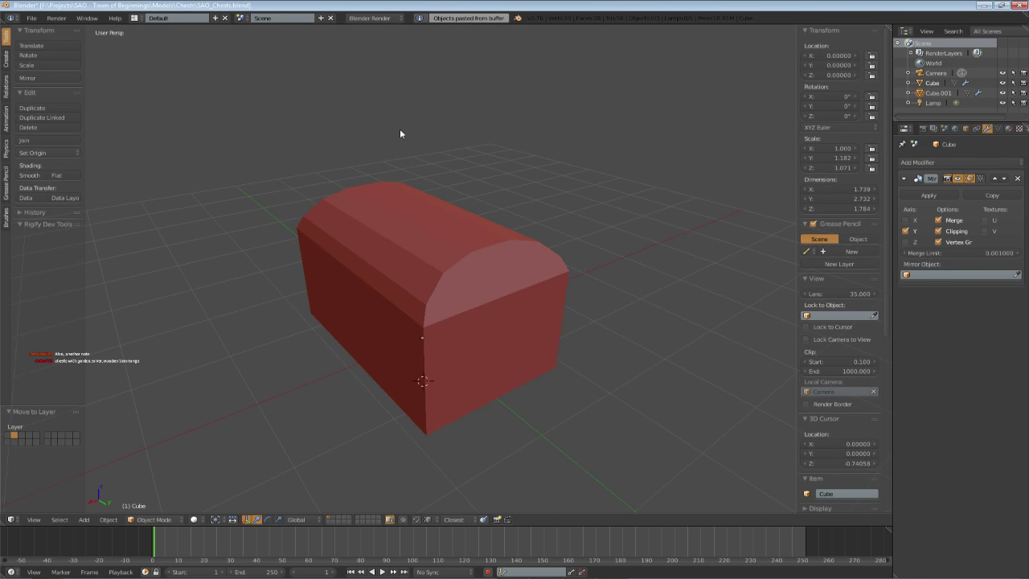
- Switch to layer 2 and open the chest copy in Edit Mode with nothing selected
key("2")
right_click(417, 317)
key("Tab")
key("a")
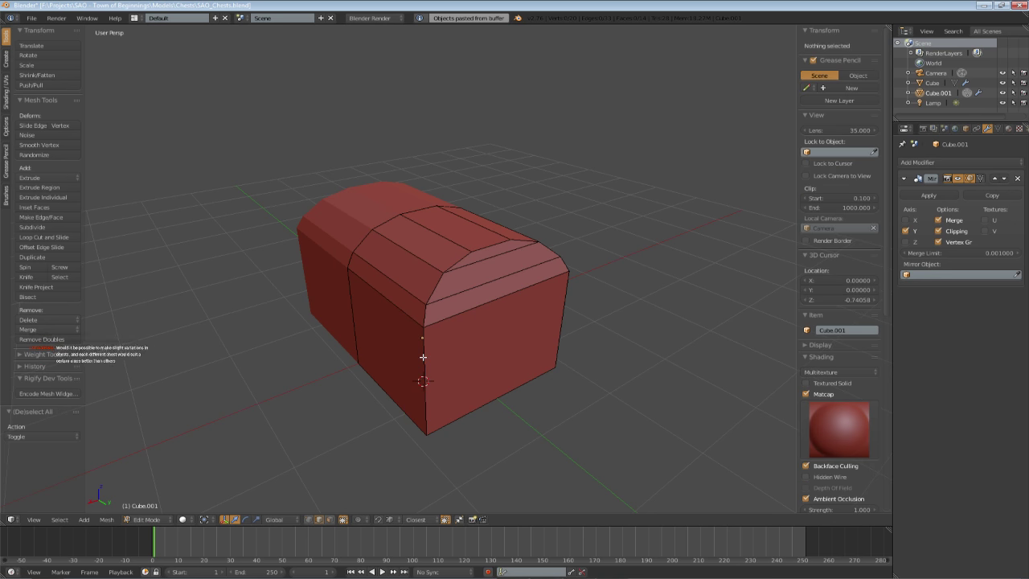
- Select the chest copy's vertical corner edges, the arch edges of its slanted end and the rim edges between box and lid
right_click(422, 356)
middle_click_drag(429, 347, 423, 347)
right_click(427, 289, "shift")
right_click(452, 264, "shift")
right_click(497, 246, "shift")
middle_click_drag(515, 241, 386, 307)
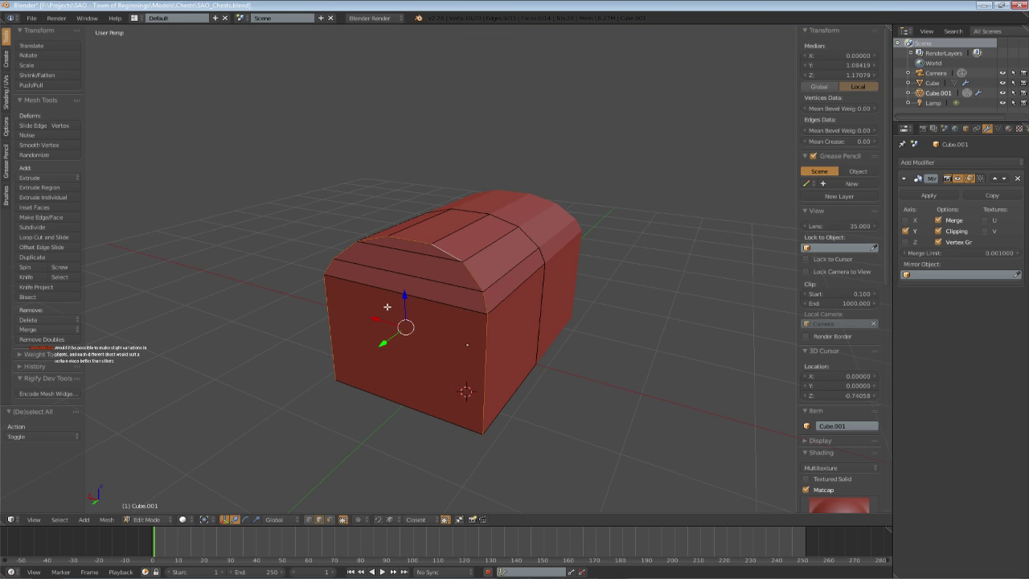
right_click(512, 292, "shift")
right_click(404, 303, "shift")
middle_click_drag(330, 303, 412, 333)
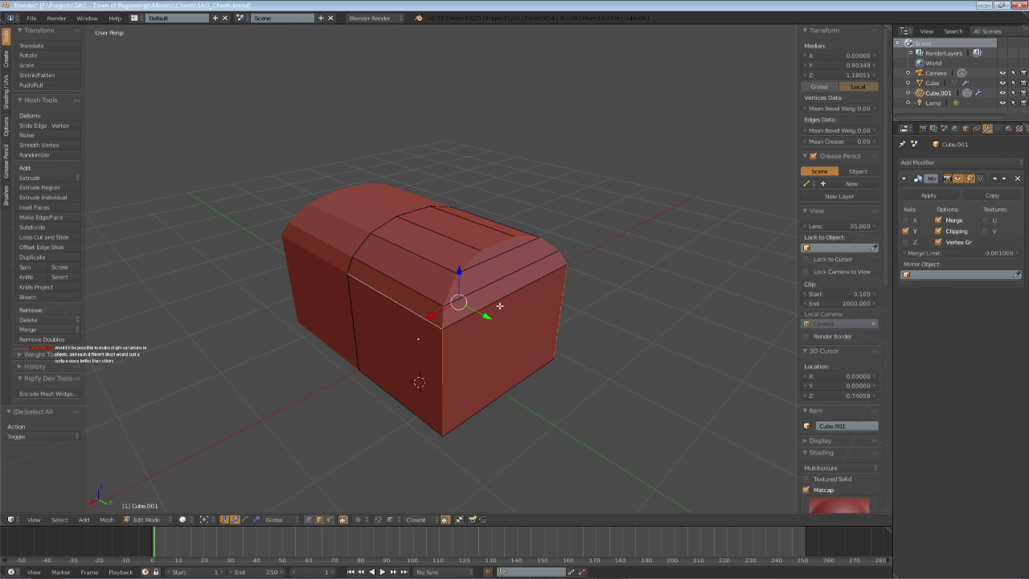
middle_click_drag(499, 305, 525, 347)
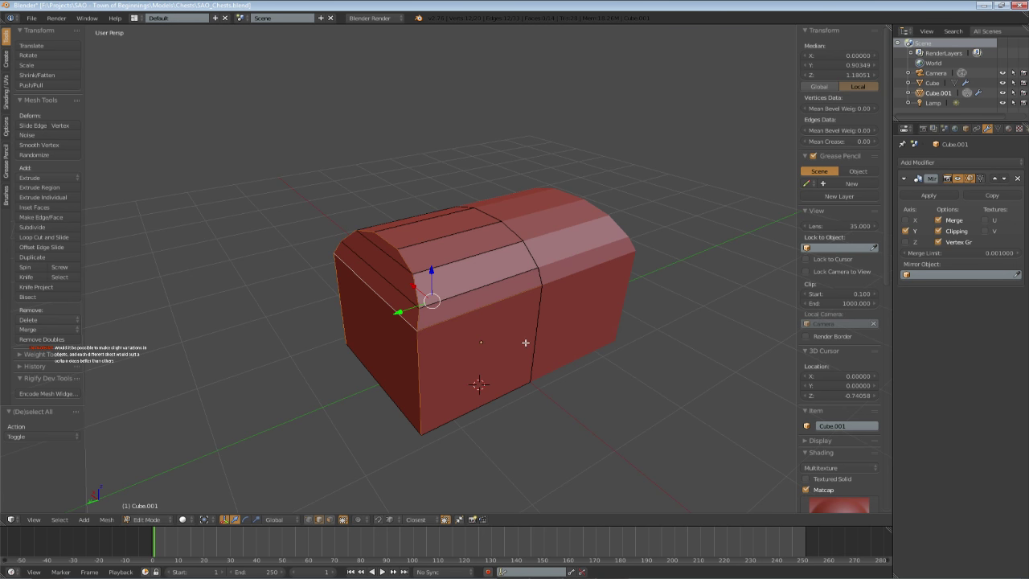
middle_click_drag(526, 343, 483, 324)
middle_click_drag(598, 209, 632, 205)
- Apply the chest copy's scale in Object Mode, then bevel the selected edges by about 0.036 with 1 segment
key("ctrl+b")
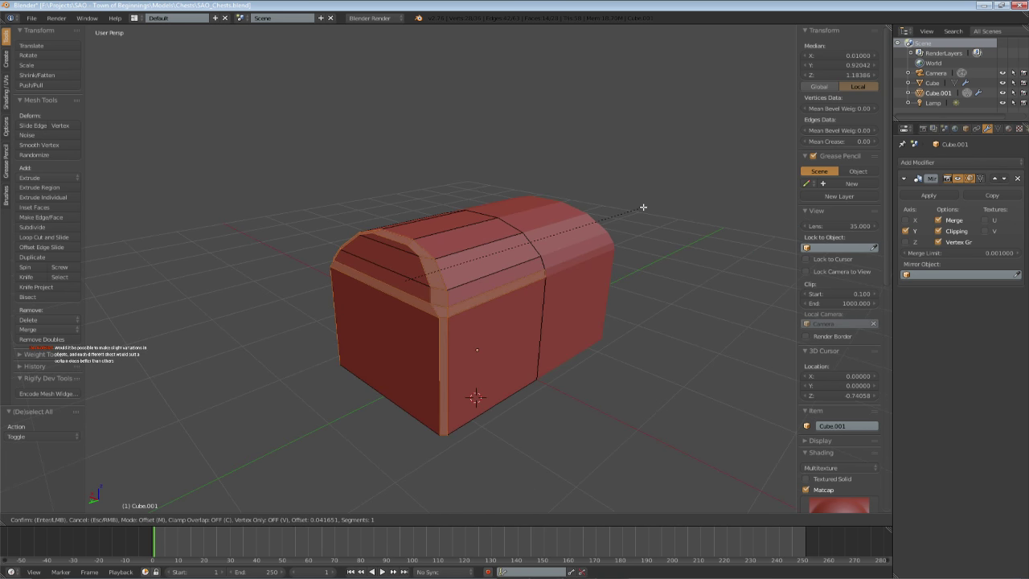
right_click(641, 206)
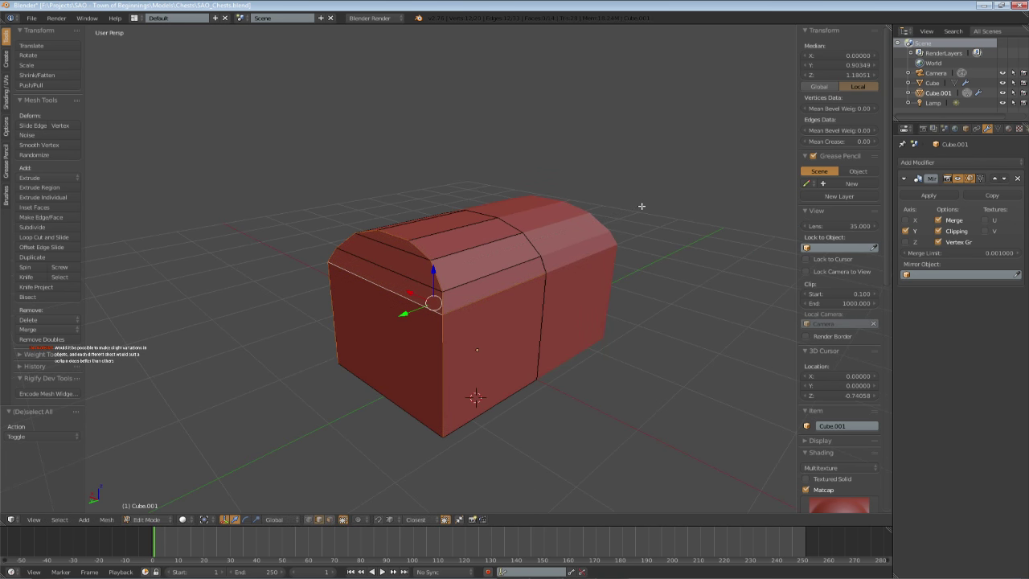
key("Tab")
key("ctrl+a")
left_click(641, 206)
key("Tab")
key("ctrl+b")
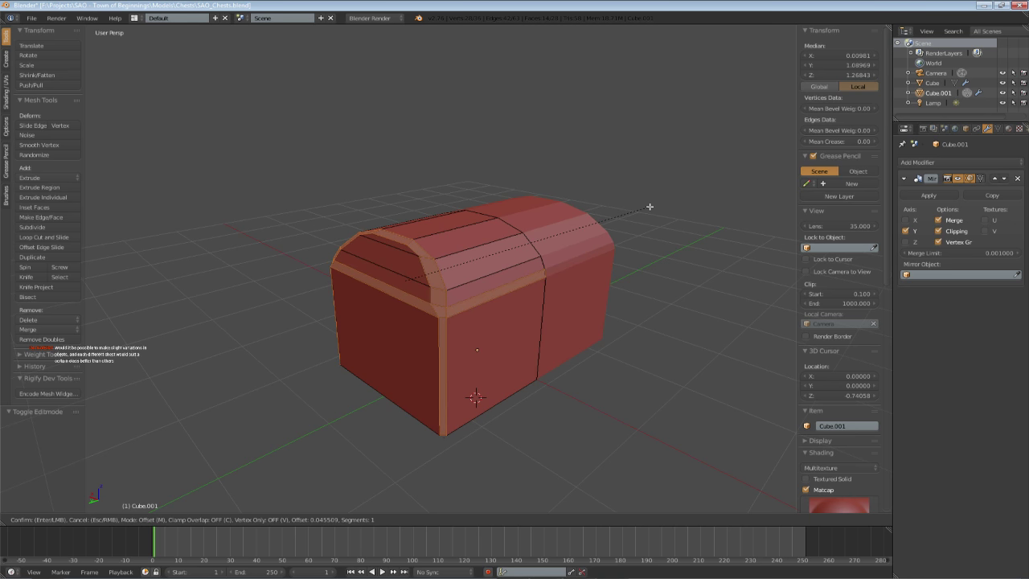
left_click(649, 207)
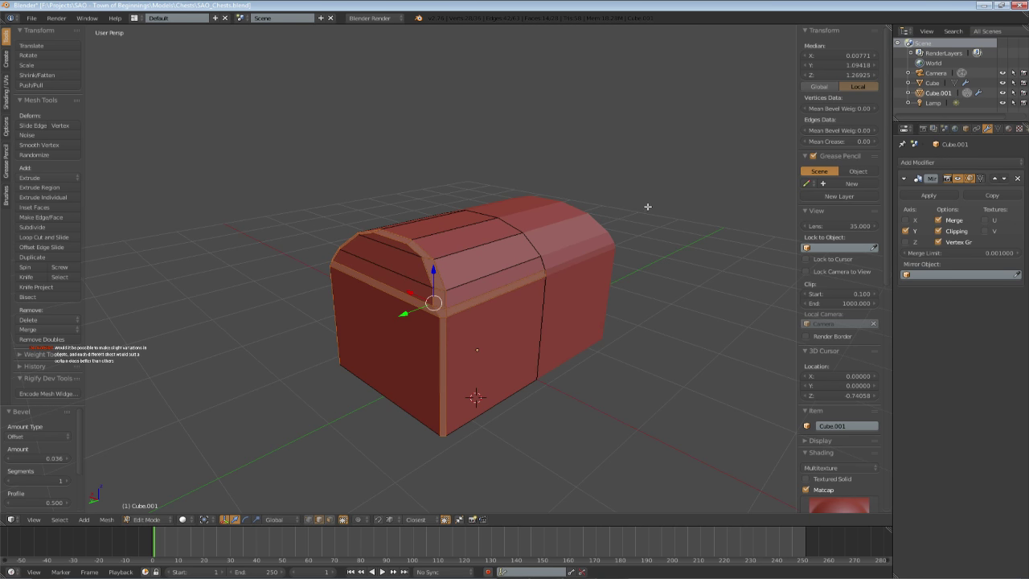
- Invert the selection on the beveled chest mesh
middle_click_drag(649, 208, 455, 311)
scroll(526, 340, "up", 3)
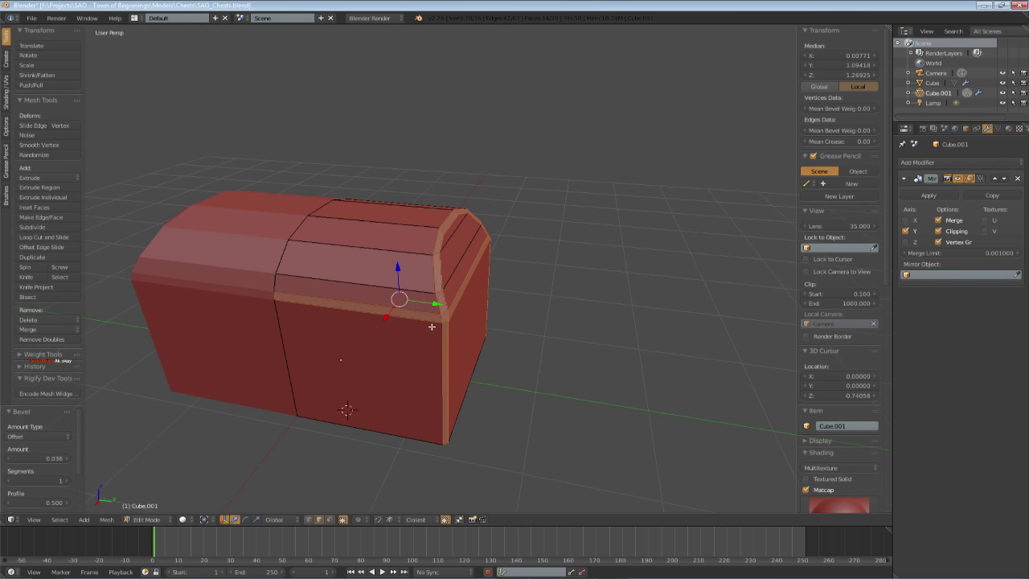
left_click(59, 519)
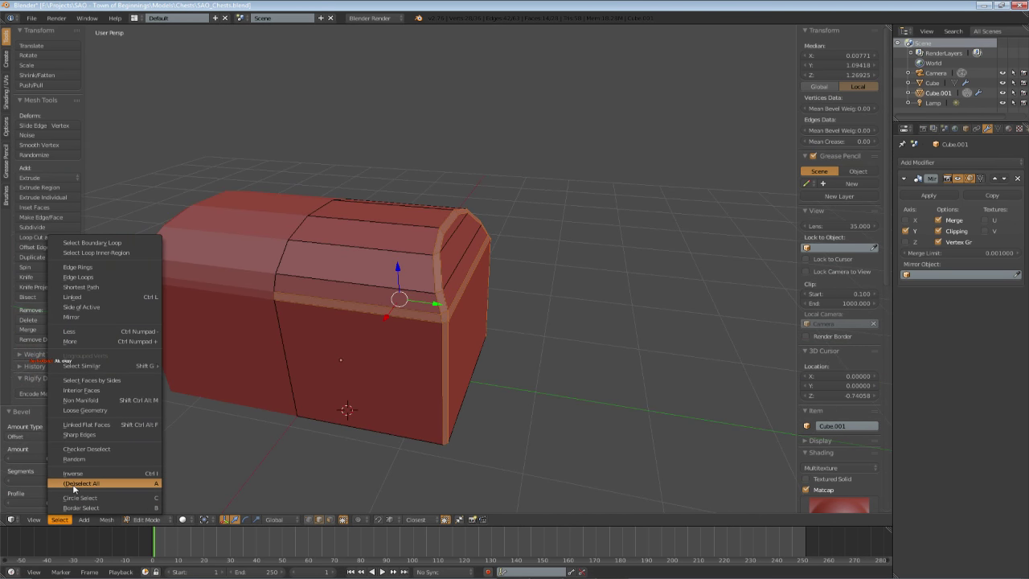
left_click(72, 472)
middle_click_drag(418, 338, 456, 343)
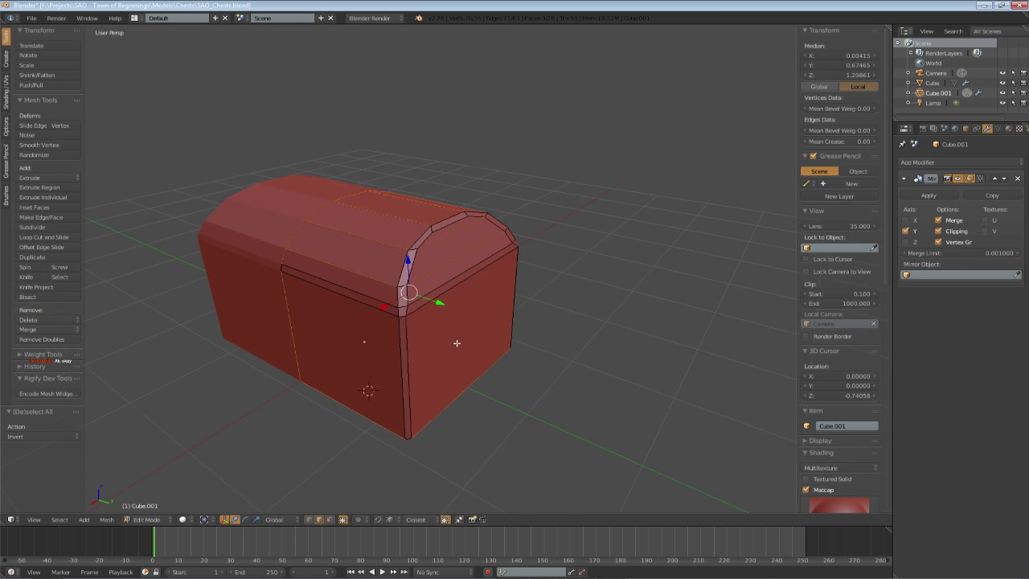
- Clear the selection and, in face select mode, select the bevel strips along the rim and the first part of the lid's end arch
left_click(330, 519)
key("KP_Decimal")
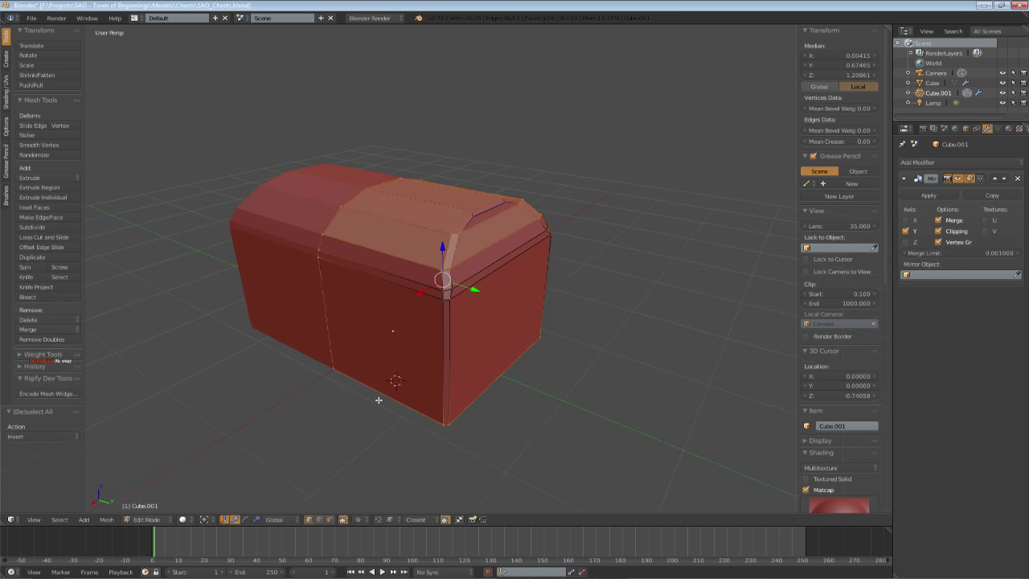
key("a")
right_click(436, 289)
right_click(450, 293, "shift")
right_click(457, 293, "shift")
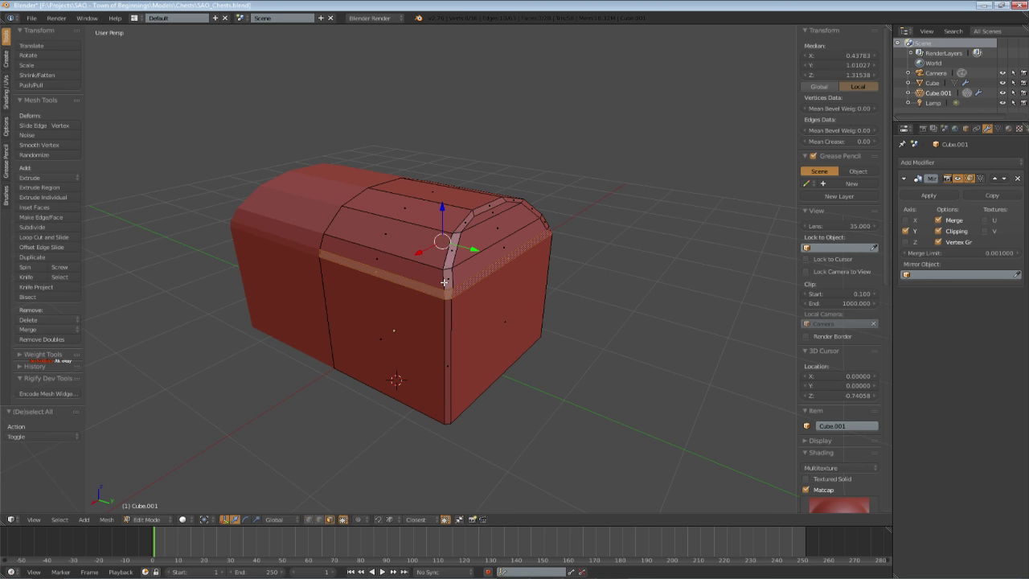
right_click(447, 277, "shift")
left_click(464, 226, "shift")
- Add the remaining bevel strips of the end arch and the strip down the vertical corner to the face selection
middle_click_drag(579, 230, 452, 239)
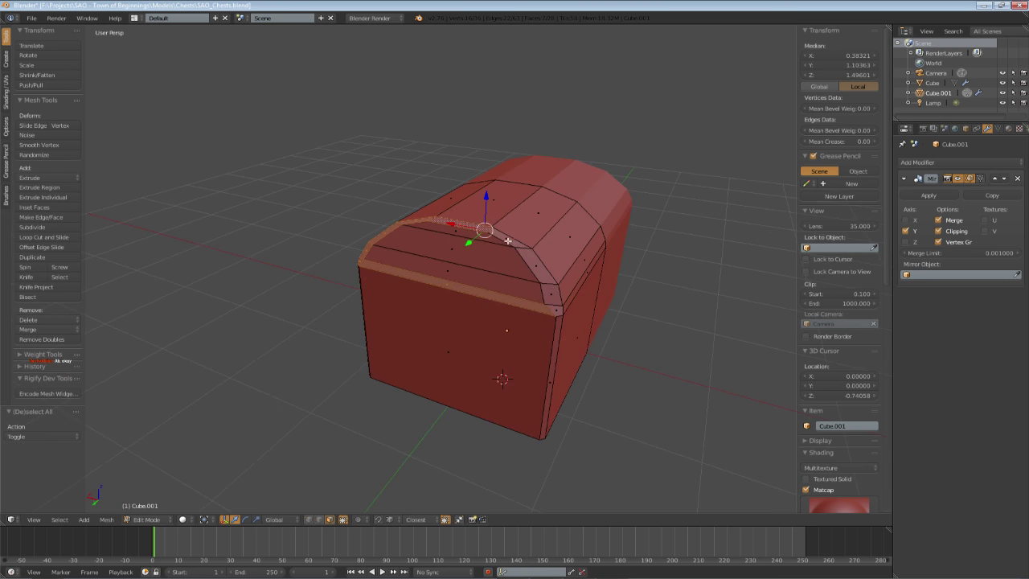
right_click(509, 242, "shift")
right_click(537, 266, "shift")
right_click(551, 300, "shift")
right_click(555, 310, "shift")
right_click(557, 331, "shift")
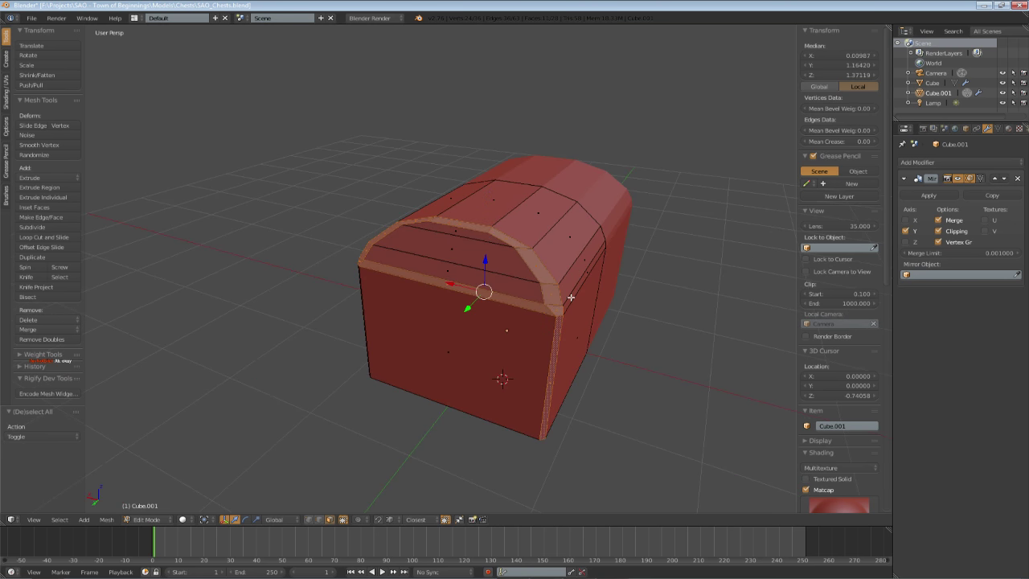
- Finish selecting the border-strip faces, then invert the selection and delete all other faces so only the trim remains
right_click(571, 297, "shift")
middle_click_drag(405, 345, 501, 333)
right_click(443, 312, "shift")
middle_click_drag(436, 350, 456, 349)
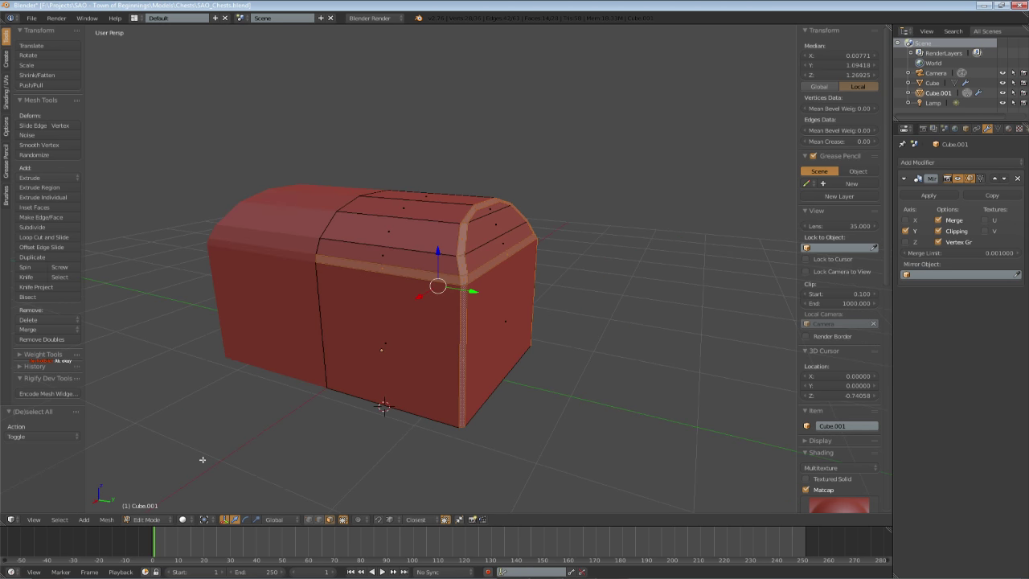
key("ctrl+l")
key("x")
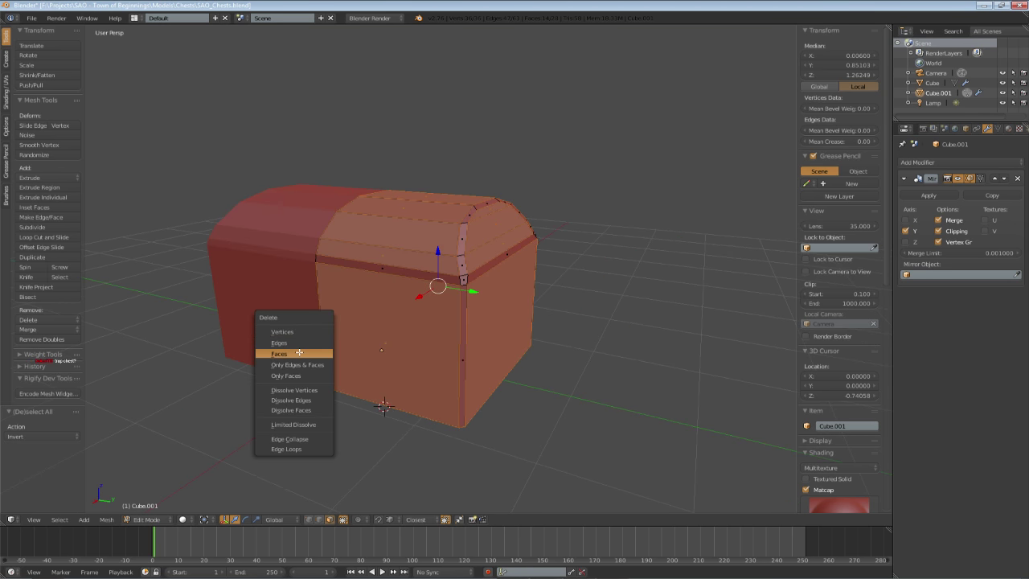
left_click(285, 351)
mouse_move(416, 340)
middle_mouse_down()
mouse_move(436, 351)
mouse_move(427, 345)
middle_mouse_up()
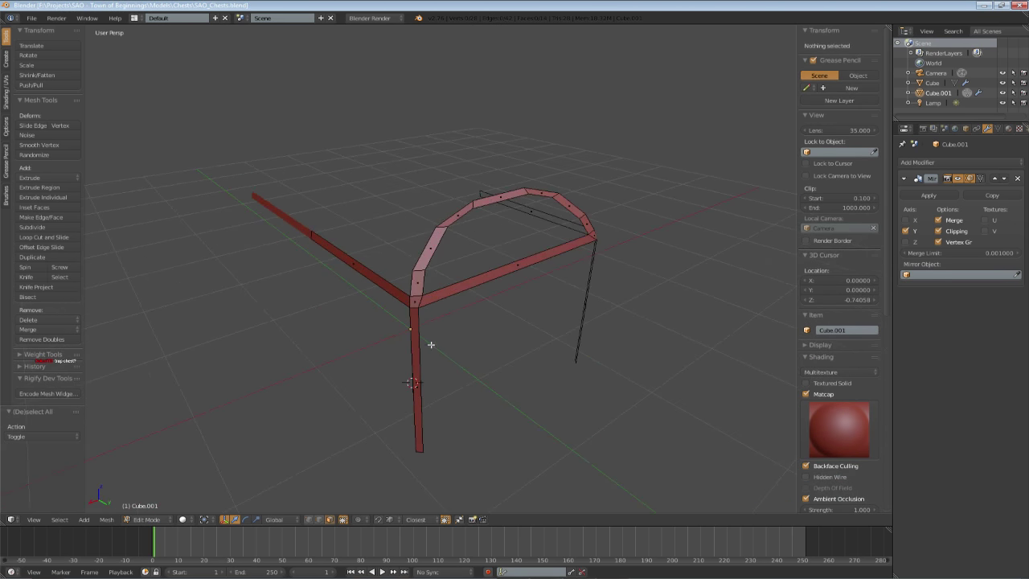
key("a")
middle_click_drag(601, 309, 423, 450)
key("a")
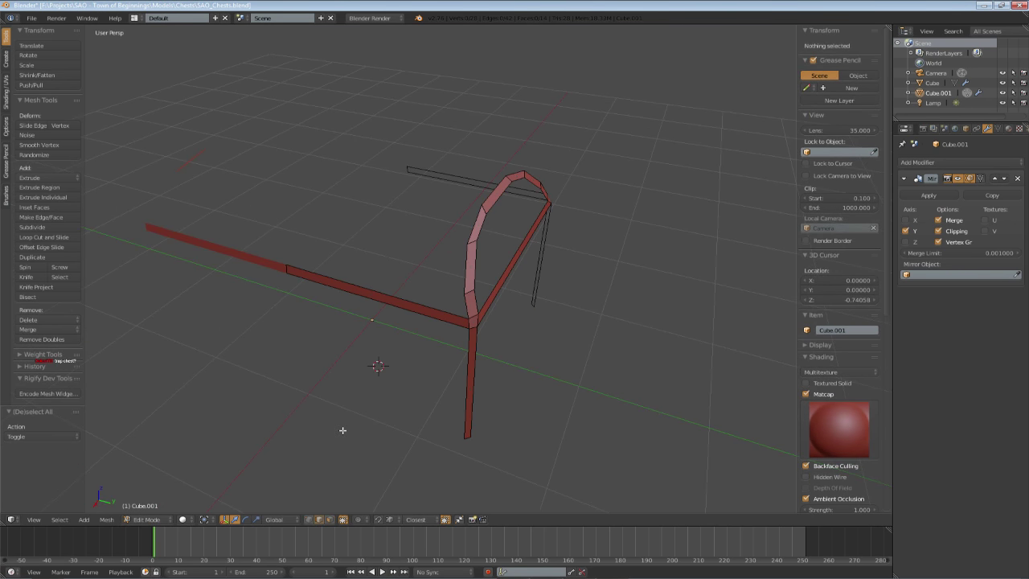
- Leave Edit Mode, move the trim object to layer 1 and show that layer with the chest body
key("Tab")
key("m")
key("1")
key("1")
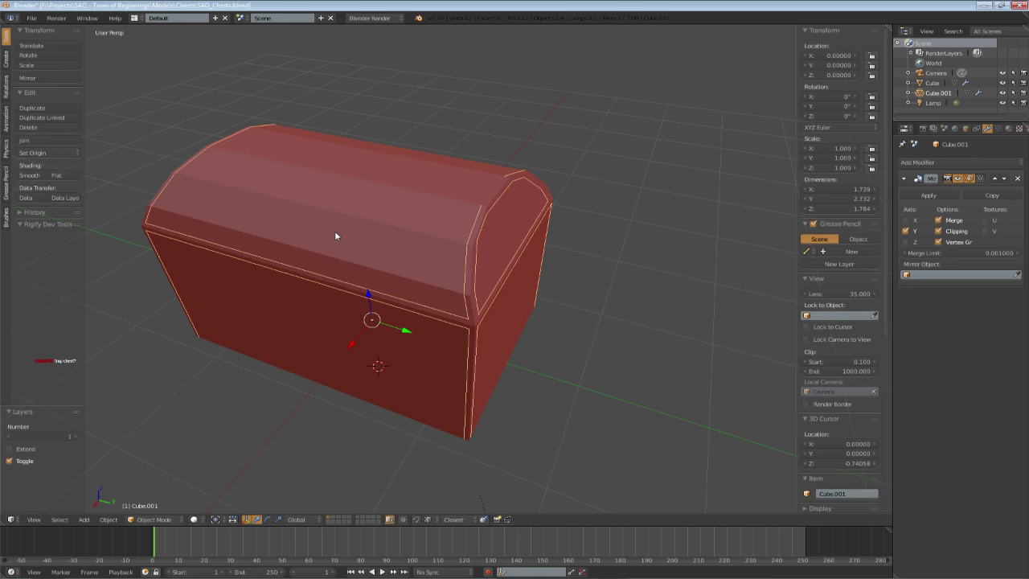
- Select the trim object and apply its Mirror modifier
right_click(476, 323)
right_click(472, 323)
key("Tab")
mouse_move(472, 323)
middle_mouse_down()
mouse_move(502, 316)
mouse_move(476, 318)
middle_mouse_up()
key("Tab")
left_click(926, 196)
- Scale the entire trim mesh up by about 1.028, then fine-tune its size around the chest body
key("Tab")
key("a")
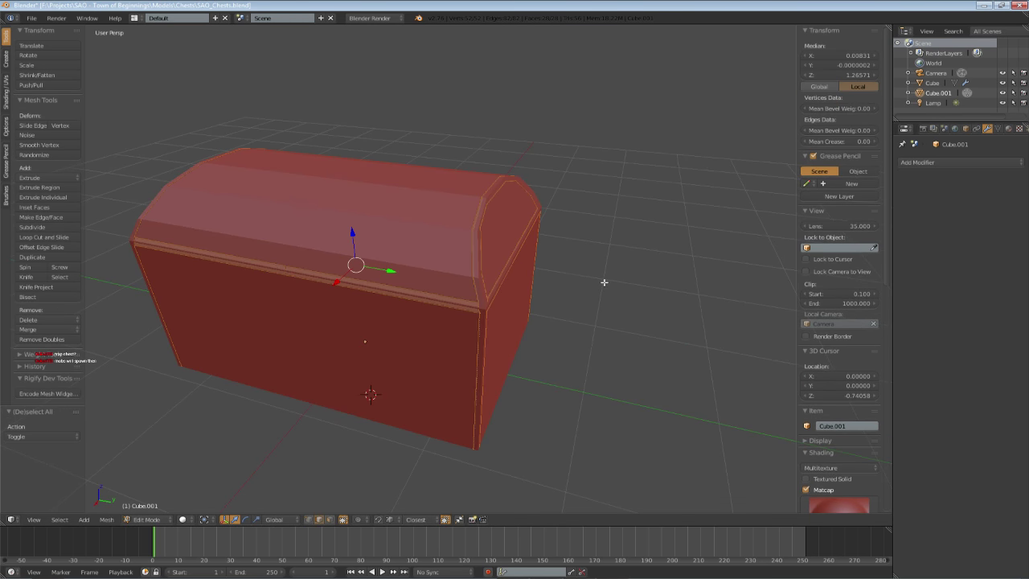
key("s")
left_click(604, 290)
scroll(672, 287, "up", 3)
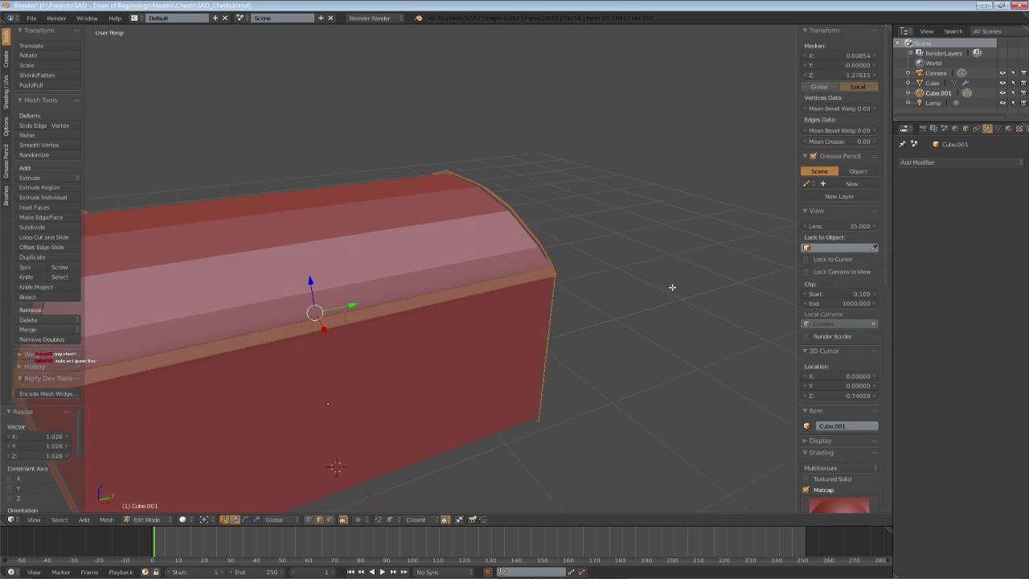
scroll(620, 303, "down", 2)
middle_click_drag(672, 287, 659, 315)
key("s")
left_click(624, 310)
- Extrude the trim faces in place and scale the extrusion inward to about 0.96 to give the trim thickness
key("e")
right_click(661, 315)
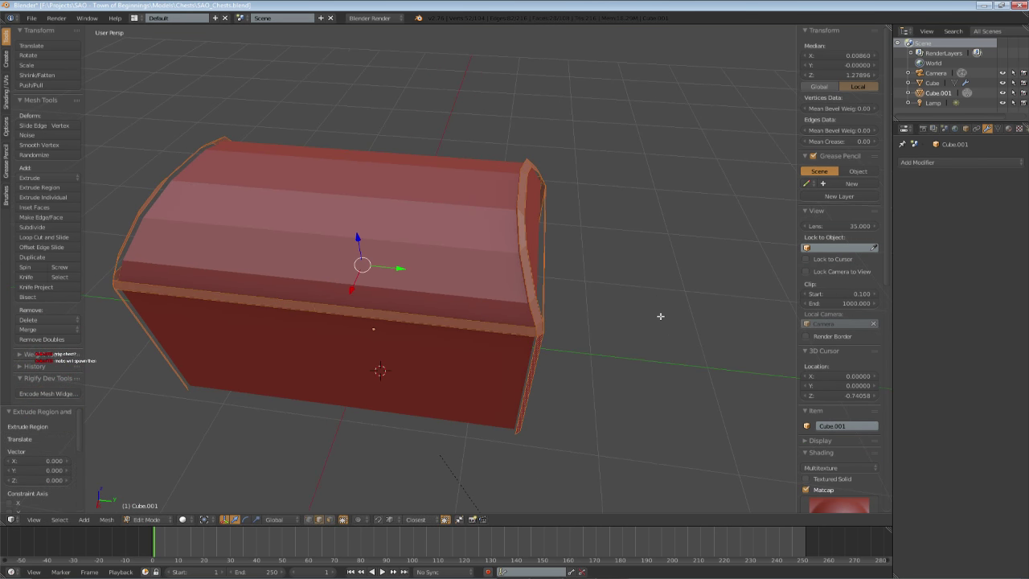
key("s")
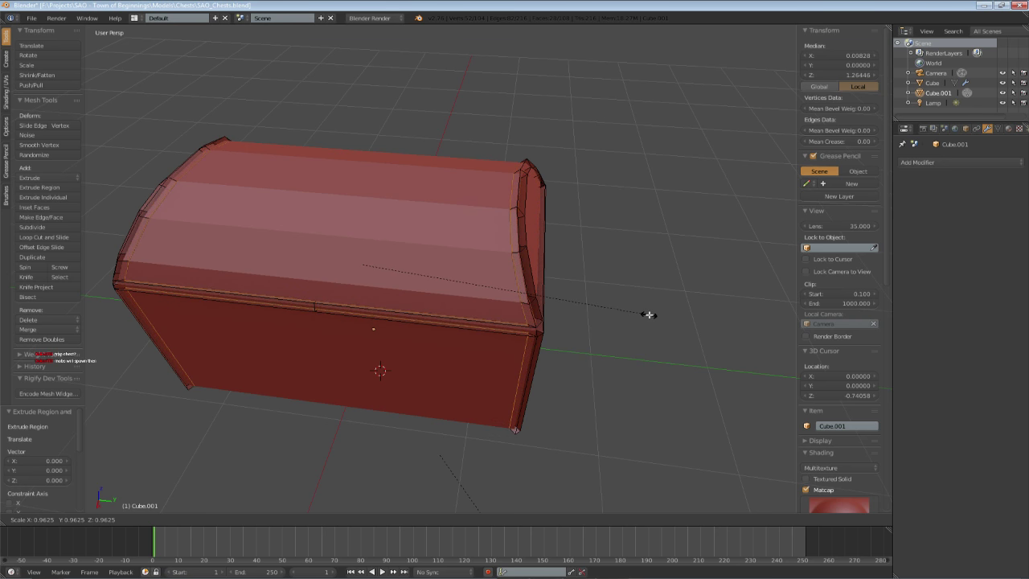
left_click(649, 314)
- Recalculate the normals of the whole trim mesh and save the file over the existing one
key("a")
left_click(6, 91)
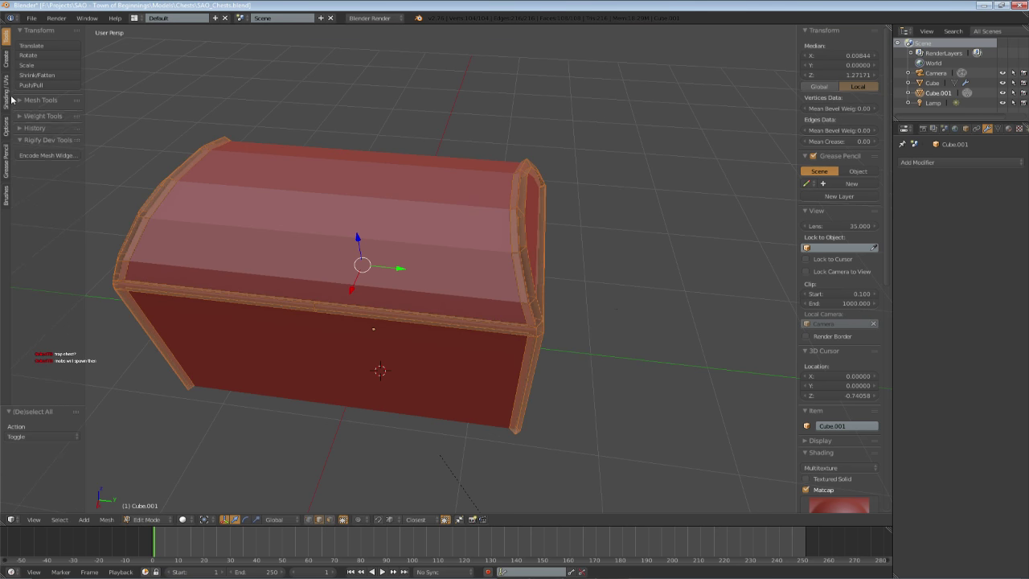
left_click(35, 117)
key("a")
scroll(441, 244, "down", 3)
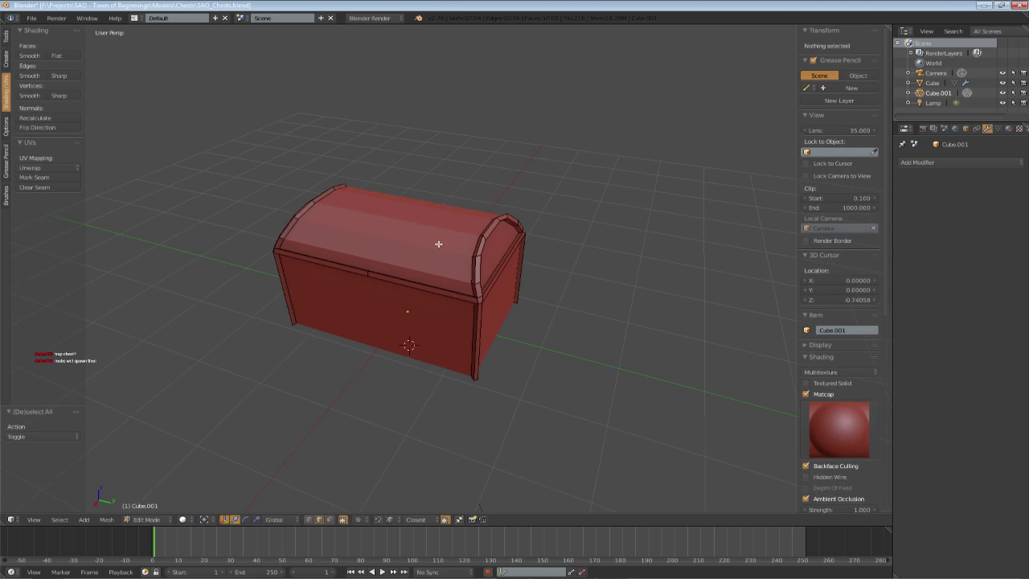
middle_click_drag(442, 244, 413, 225)
key("ctrl+s")
left_click(413, 225)
- Examine the thickened trim around the chest from several angles
key("Tab")
middle_click_drag(438, 294, 483, 273)
scroll(508, 275, "up", 4)
key("Tab")
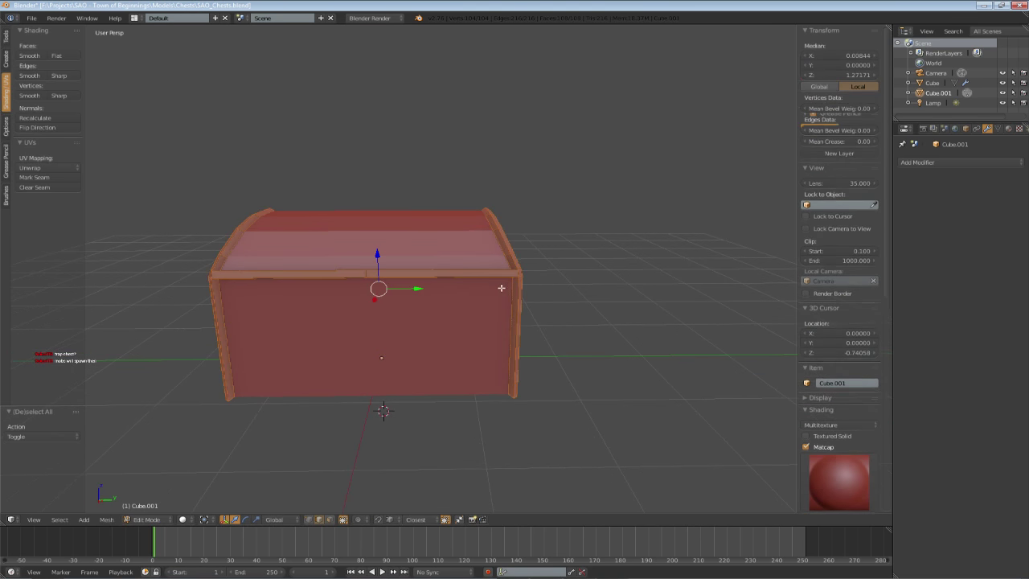
key("a")
scroll(486, 293, "up", 2)
middle_click_drag(547, 289, 526, 323)
key("a")
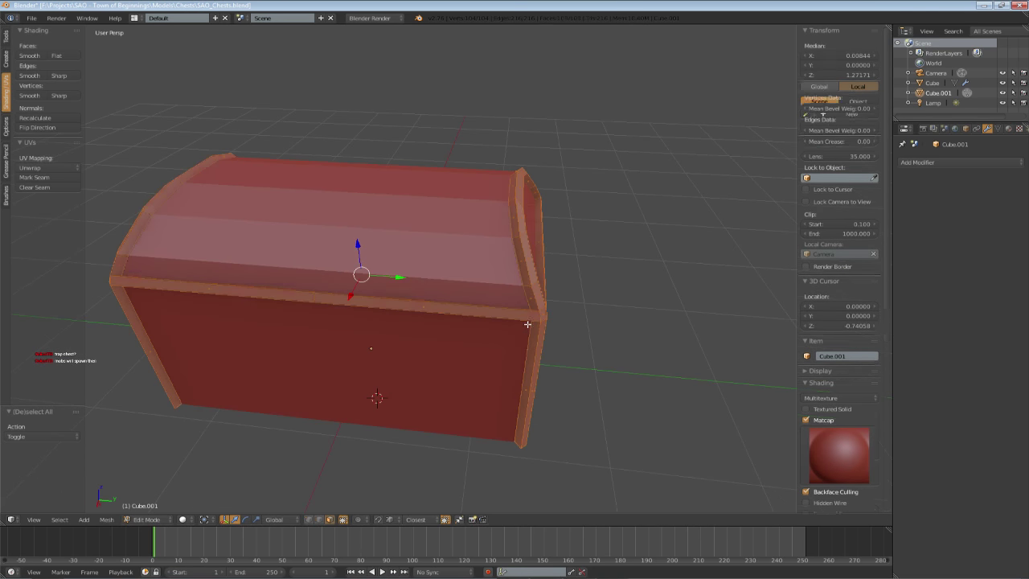
key("a")
right_click(534, 313)
right_click(544, 303, "shift")
right_click(537, 290, "shift")
right_click(530, 263, "shift")
right_click(520, 215, "shift")
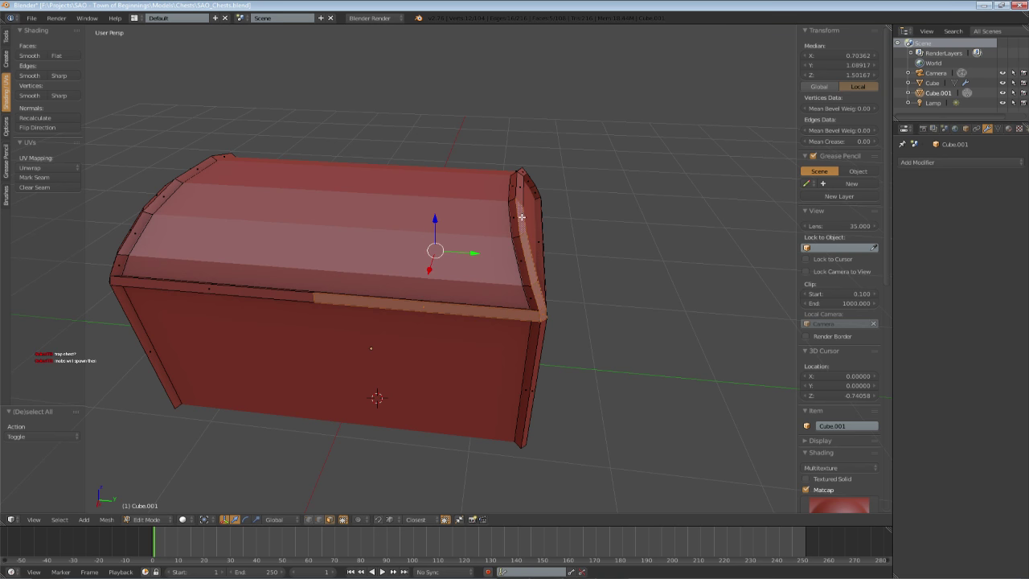
middle_click_drag(519, 214, 438, 221)
right_click(509, 225, "shift")
right_click(572, 224, "shift")
right_click(617, 241, "shift")
right_click(637, 272, "shift")
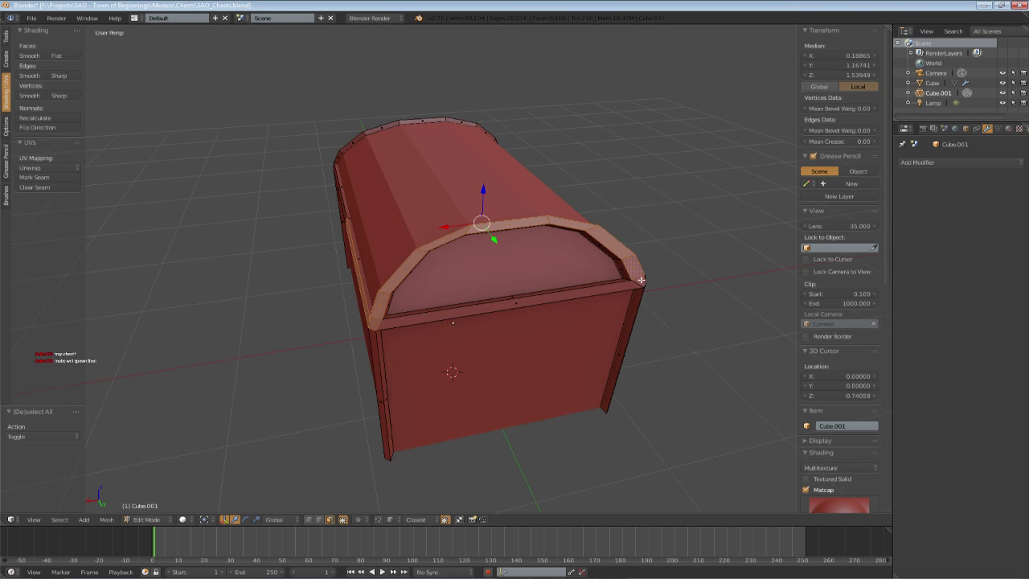
right_click(639, 281, "shift")
middle_click_drag(639, 299, 611, 292)
right_click(499, 292, "shift")
right_click(641, 314, "shift")
middle_click_drag(317, 362, 401, 354)
right_click(461, 364, "shift")
key("a")
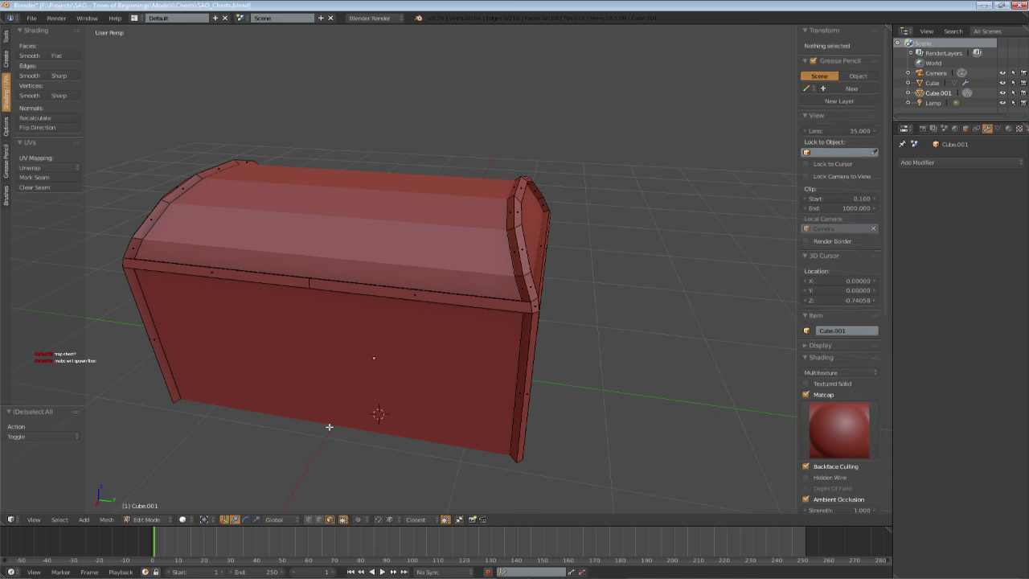
- Try to scale the whole trim in X and Y only, leaving its height out
key("KP_1")
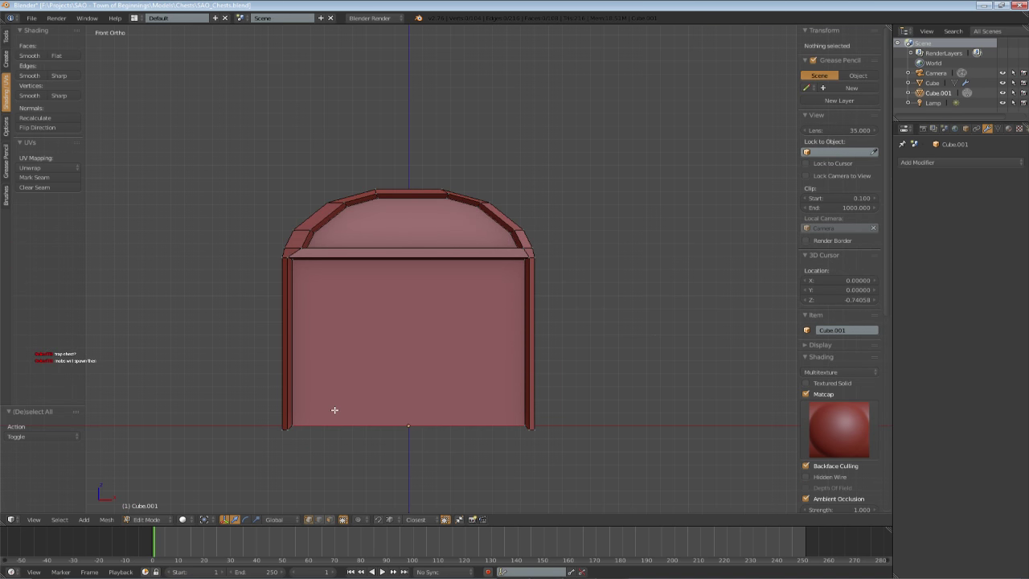
key("KP_3")
middle_click_drag(284, 293, 374, 310, "shift")
key("a")
middle_click_drag(739, 305, 710, 328)
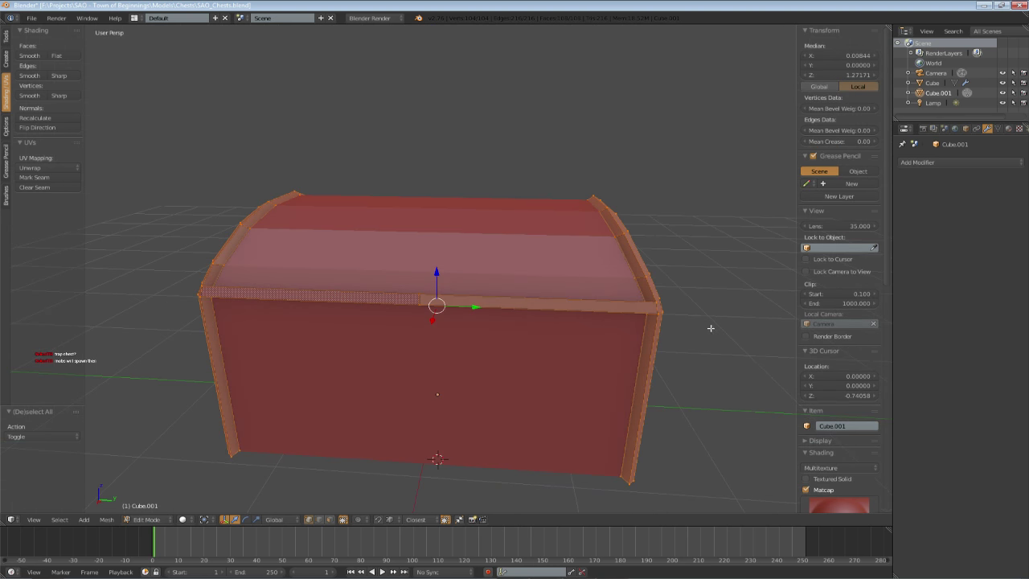
key("s")
key("shift+z")
right_click(747, 370)
key("s")
middle_click_drag(730, 371, 570, 363)
key("a")
middle_click_drag(438, 331, 396, 304)
scroll(442, 294, "up", 2)
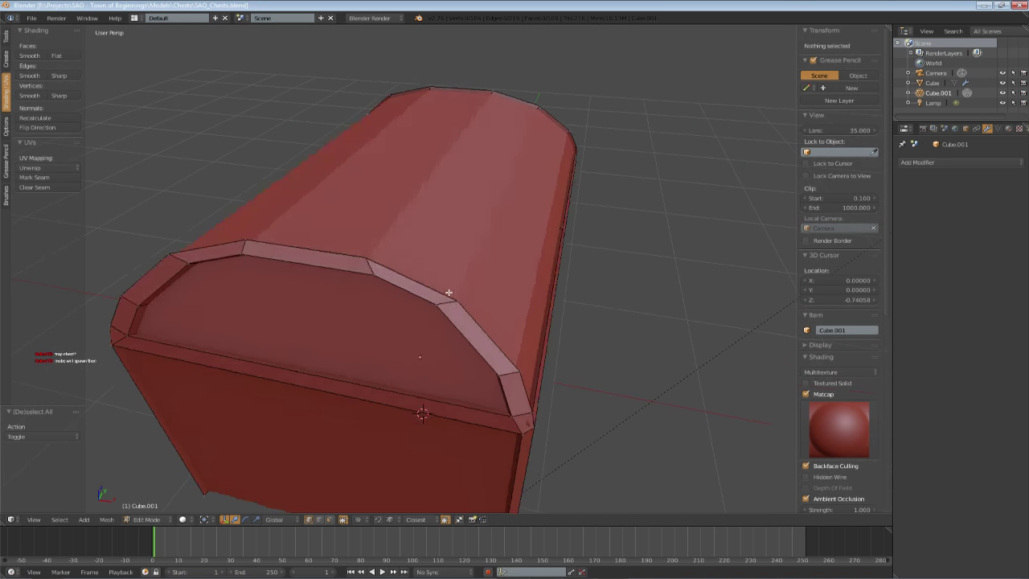
key("z")
key("b")
left_click_drag(443, 286, 474, 312)
key("b")
left_click_drag(356, 248, 384, 269)
middle_click_drag(338, 272, 387, 275)
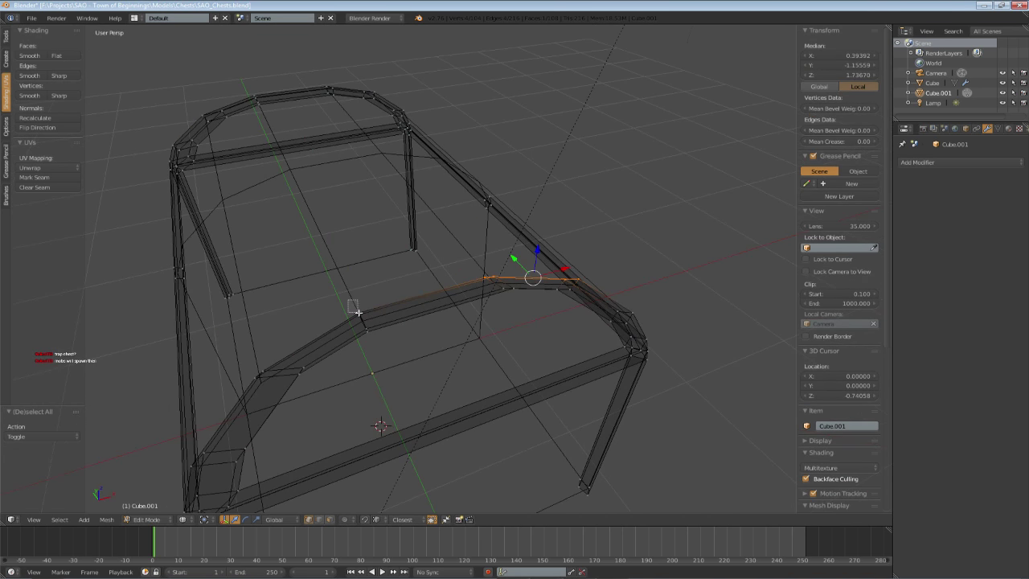
left_click_drag(358, 312, 373, 322)
key("z")
scroll(294, 330, "down", 4)
middle_click_drag(294, 331, 393, 308)
key("a")
- Select the positive-Y half of the trim in the right orthographic wireframe view and delete it
key("KP_1")
key("KP_3")
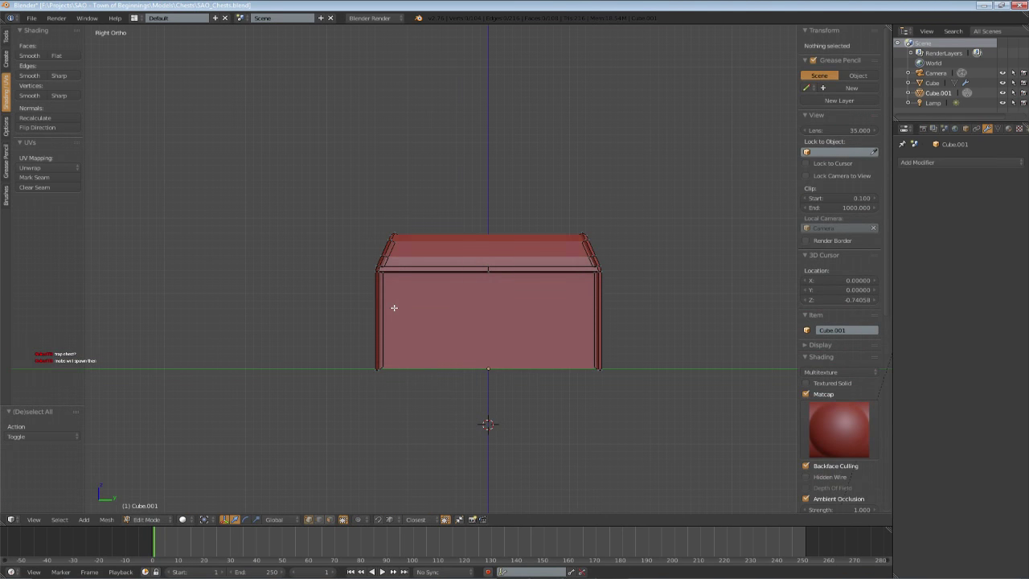
key("z")
key("b")
left_click_drag(469, 188, 647, 403)
key("x")
left_click(551, 280)
- Leave Edit Mode and add a Mirror modifier to the remaining half of the trim, mirroring along Y
middle_click_drag(468, 312, 540, 340)
key("Tab")
key("z")
left_click(972, 164)
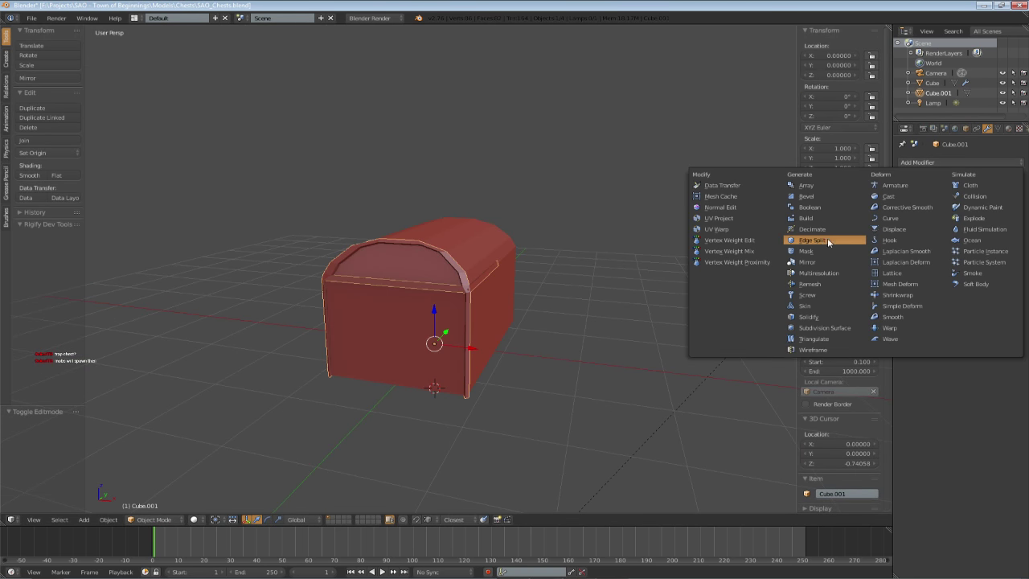
left_click(812, 264)
- Scale selected vertices of the trim's front lid arch along the X axis and save the file
key("Tab")
mouse_move(501, 248)
middle_mouse_down()
mouse_move(467, 311)
mouse_move(429, 305)
mouse_move(411, 260)
mouse_move(393, 258)
mouse_move(441, 260)
mouse_move(436, 276)
mouse_move(506, 294)
mouse_move(496, 308)
mouse_move(409, 265)
mouse_move(442, 294)
mouse_move(421, 245)
mouse_move(474, 229)
middle_mouse_up()
key("a")
key("z")
right_click(393, 256)
key("z")
scroll(458, 273, "up", 2)
key("a")
key("z")
right_click(442, 261)
key("z")
key("s")
key("x")
left_click(555, 292)
key("a")
scroll(441, 295, "up", 1)
key("ctrl+s")
- Select the two outer vertices at the top of the front arch and widen them along the X axis
key("z")
right_click(466, 228)
right_click(331, 226, "shift")
key("z")
key("s")
key("x")
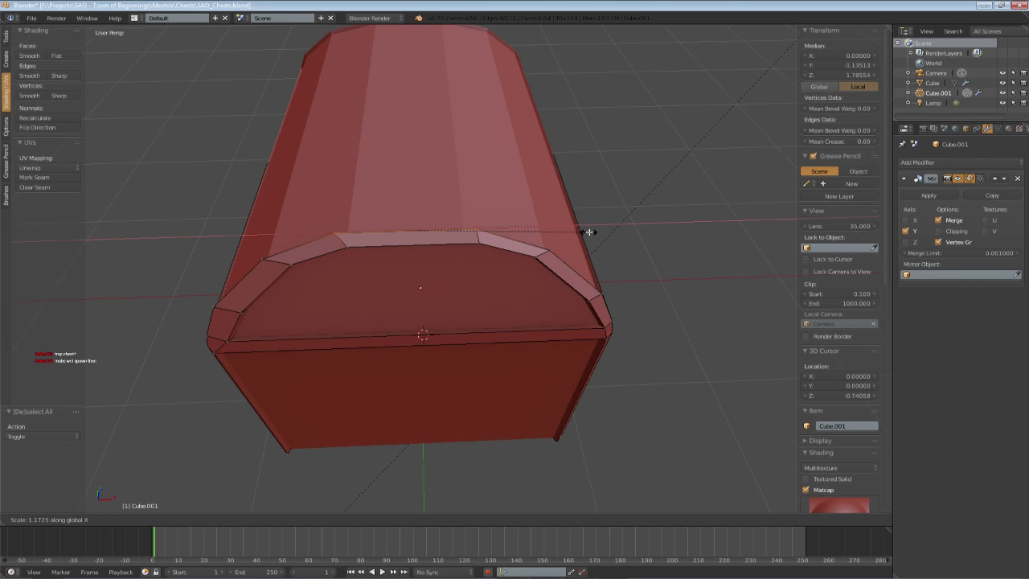
left_click(606, 237)
- Try a cut through the arch's flat top segment in front view and undo it
mouse_move(606, 237)
middle_mouse_down()
mouse_move(571, 246)
mouse_move(590, 246)
middle_mouse_up()
key("KP_7")
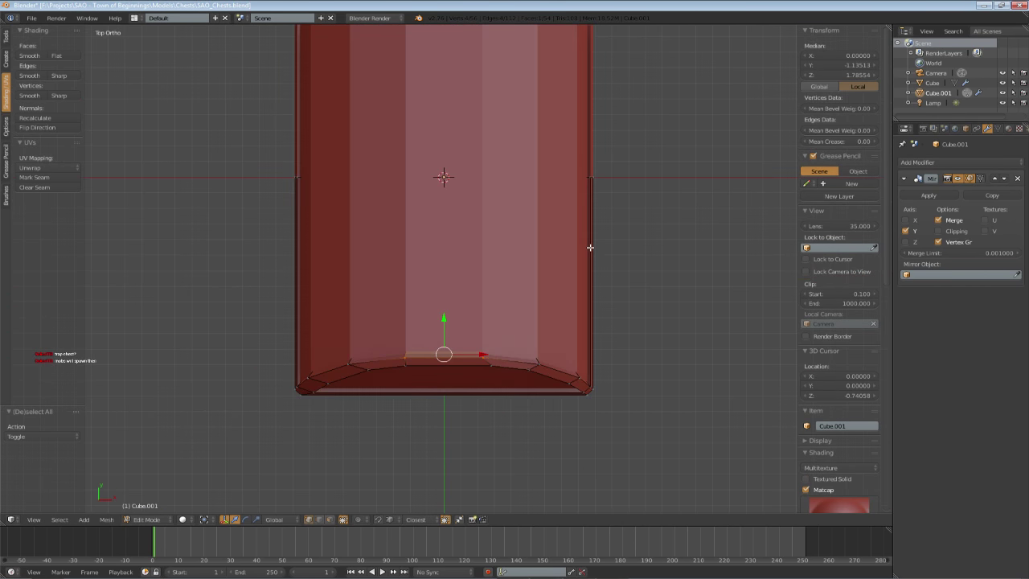
key("KP_1")
key("a")
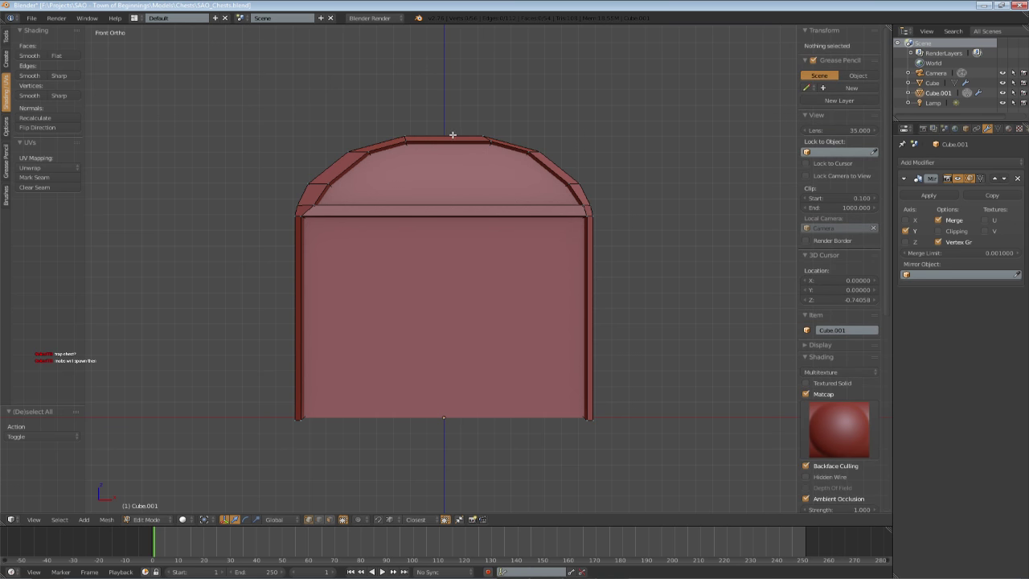
left_click(452, 135)
left_click(452, 135)
key("a")
key("z")
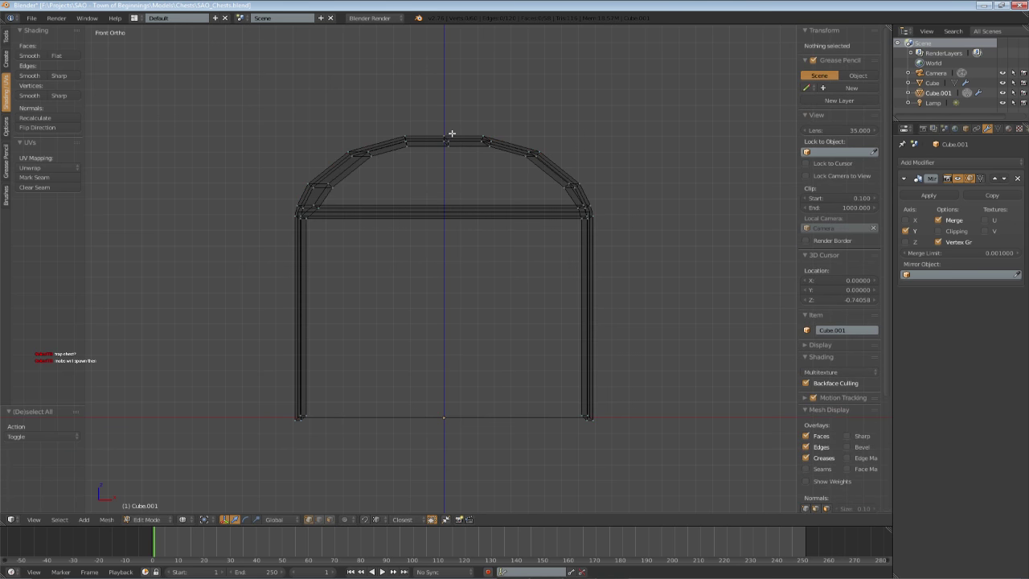
key("ctrl+z")
key("ctrl+z")
- Knife-cut vertically through all layers of the arch's top segment at the centre line
key("k")
key("z")
left_click(446, 130)
key("c")
left_click(444, 177)
key("Return")
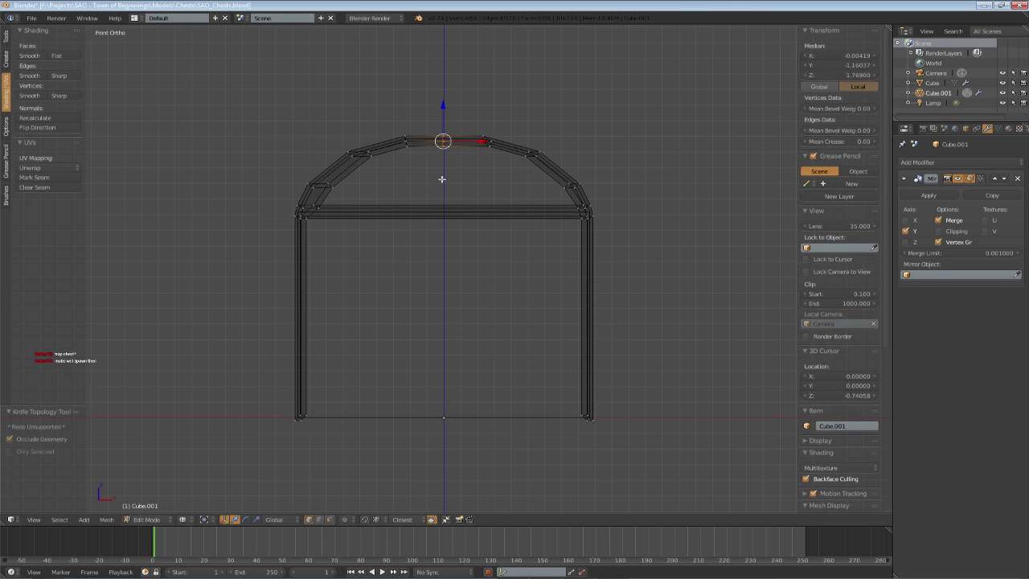
middle_click_drag(443, 179, 430, 210, "shift")
key("a")
- Try a loop cut across the middle of the trim's horizontal crossbar and undo it
key("b")
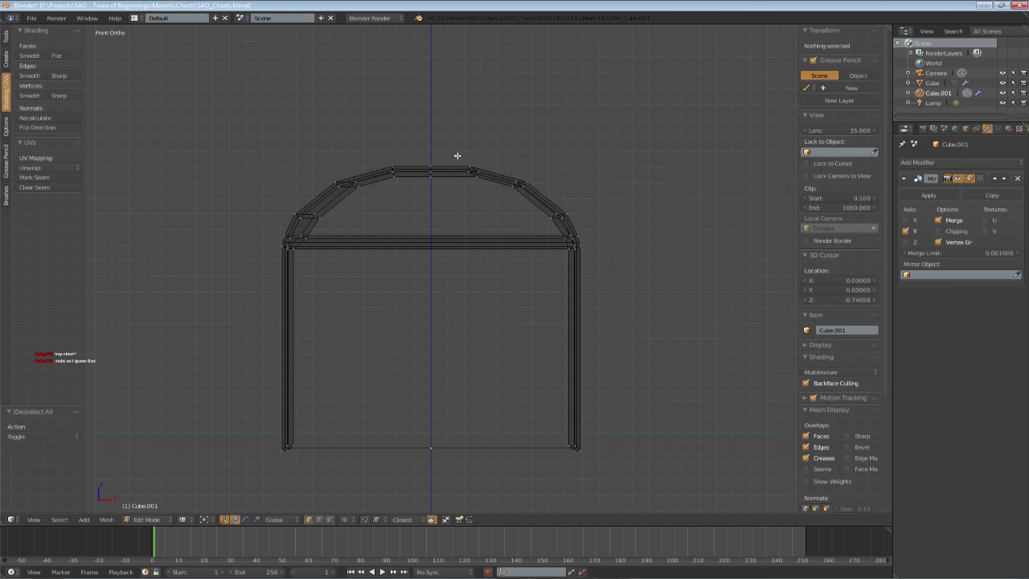
left_click_drag(454, 156, 669, 490)
key("a")
key("ctrl+r")
left_click(433, 231)
left_click(433, 231)
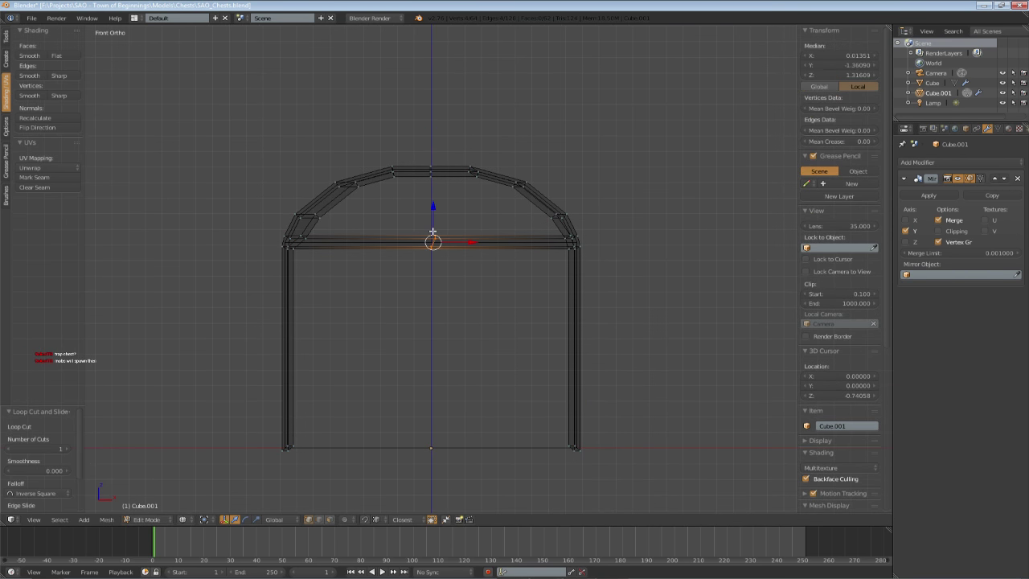
key("ctrl+z")
- Knife-cut vertically through the horizontal crossbar at the centre line
key("k")
key("Return")
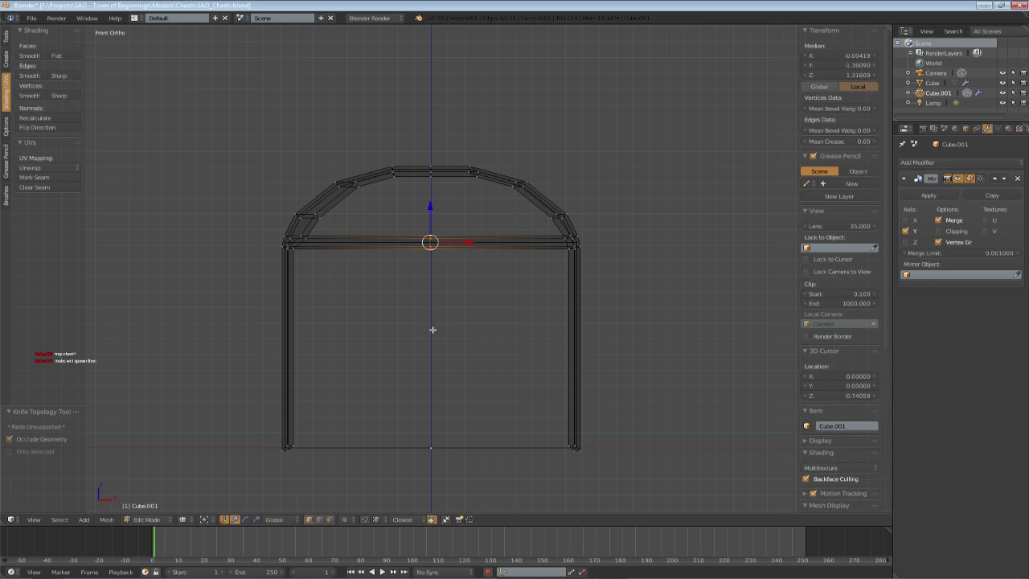
- Flatten the crossbar's centre cut into a straight line by scaling it to 0 along X
key("s")
key("x")
key("0")
key("Return")
- Delete all vertices of the trim on the right-hand side of the centre line
key("a")
key("b")
left_click_drag(458, 154, 657, 495)
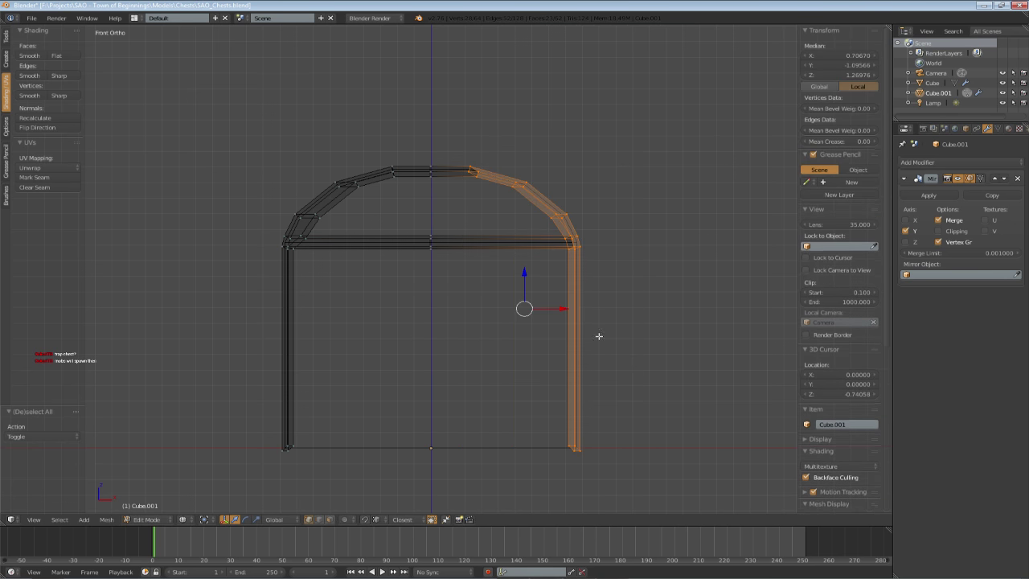
key("x")
left_click(558, 291)
key("z")
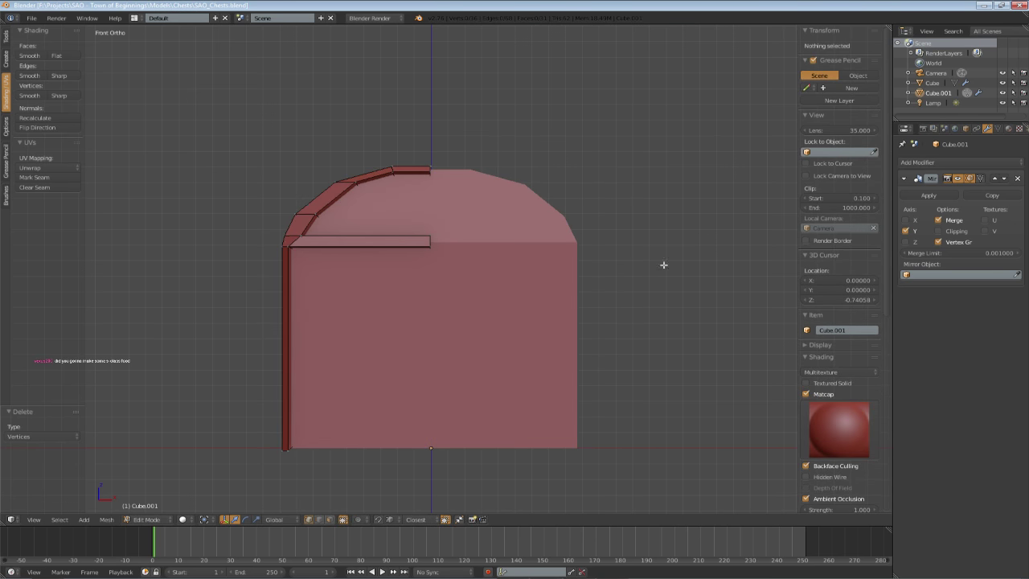
- Enable X-axis mirroring and clipping in the trim's Mirror modifier
key("Tab")
left_click(906, 220)
key("Tab")
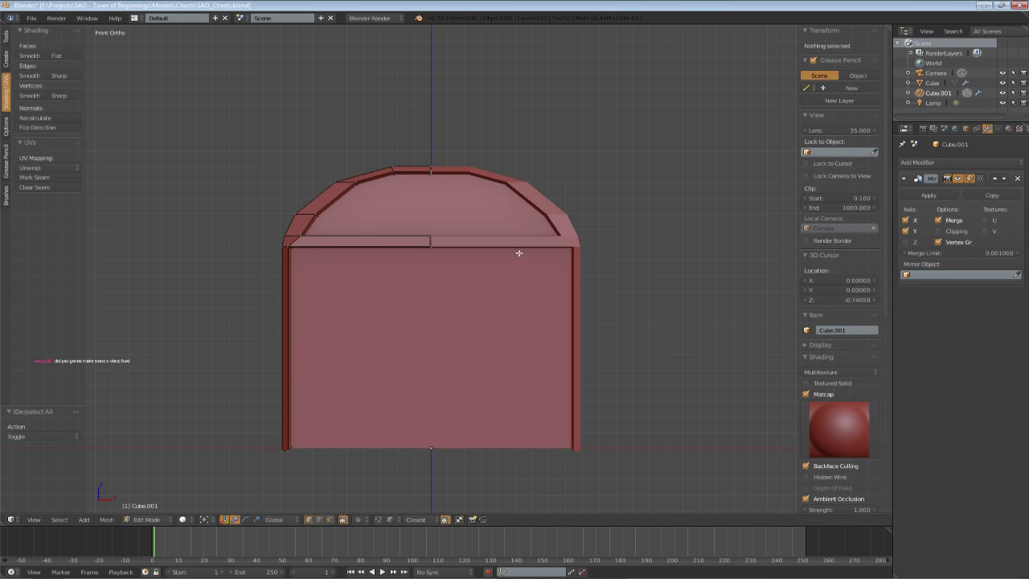
left_click(938, 230)
- Examine the vertices along the mirrored trim's centre seam on the crossbar and the arch in wireframe
middle_click_drag(449, 227, 469, 259, "shift")
key("z")
key("b")
mouse_move(438, 253)
left_mouse_down()
mouse_move(477, 299)
mouse_move(517, 265)
left_mouse_up()
key("a")
key("b")
left_click_drag(431, 186, 501, 207)
key("z")
mouse_move(455, 231)
middle_mouse_down()
mouse_move(463, 264)
mouse_move(434, 265)
mouse_move(475, 228)
middle_mouse_up()
key("a")
- Save the chest file over the existing version and look the mirrored trim over
key("ctrl+s")
left_click(475, 228)
key("z")
middle_click_drag(361, 296, 402, 298)
key("z")
key("z")
key("z")
scroll(424, 282, "down", 1)
key("ctrl+s")
left_click(402, 278)
- Delete the end face underneath the vertical corner trim post
scroll(436, 262, "up", 5)
key("z")
key("b")
left_click_drag(367, 267, 410, 293)
middle_click_drag(410, 292, 409, 267)
middle_click_drag(378, 189, 374, 214)
key("shift+Tab")
left_click_drag(364, 243, 343, 287)
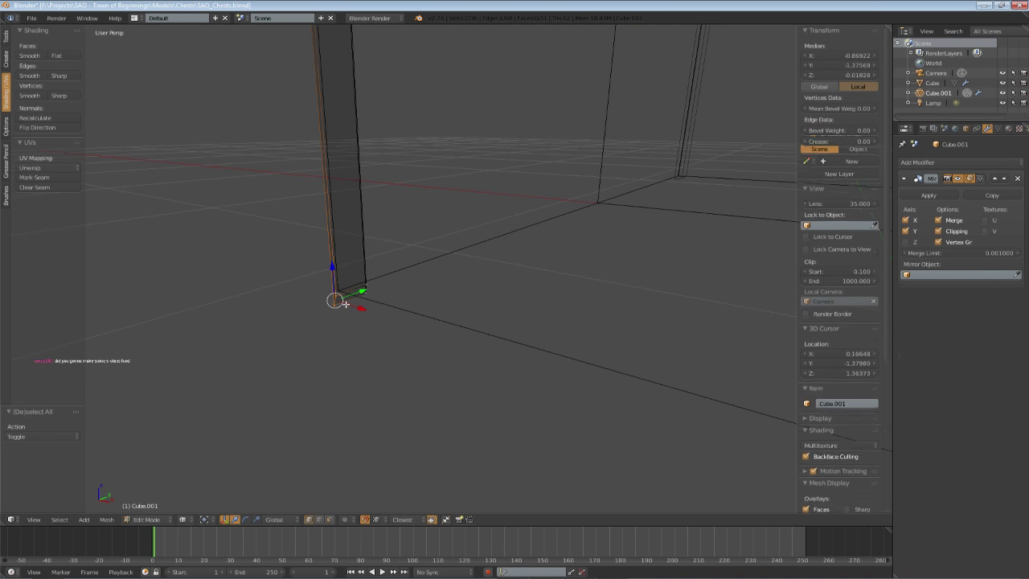
key("a")
middle_click_drag(338, 286, 365, 248)
key("z")
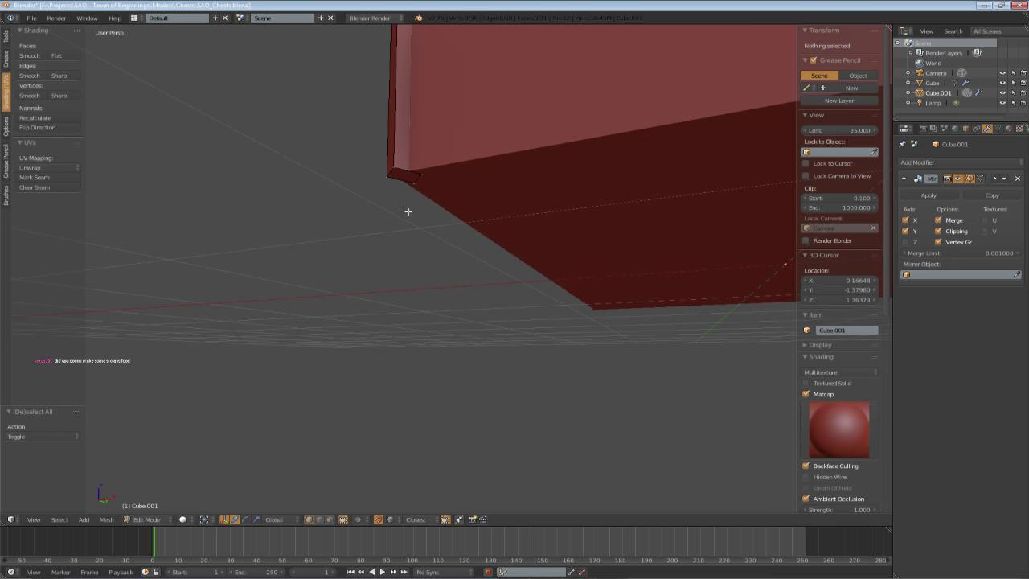
right_click(412, 170)
key("x")
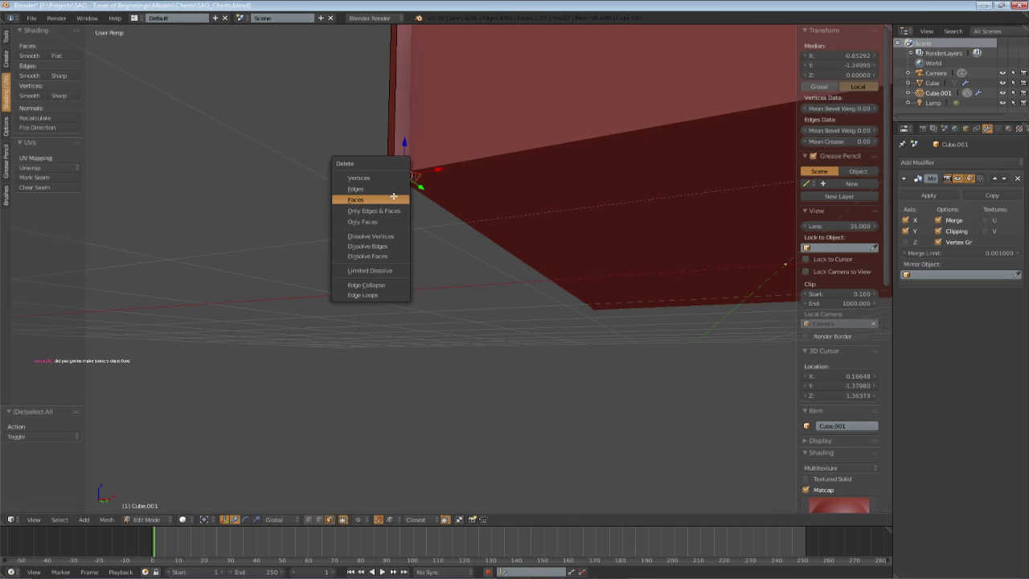
left_click(393, 196)
- Shift the trim's inner corner edge, where the front arch meets the crossbar, along X to even out the strip width
middle_click_drag(394, 186, 389, 213)
left_click(310, 522)
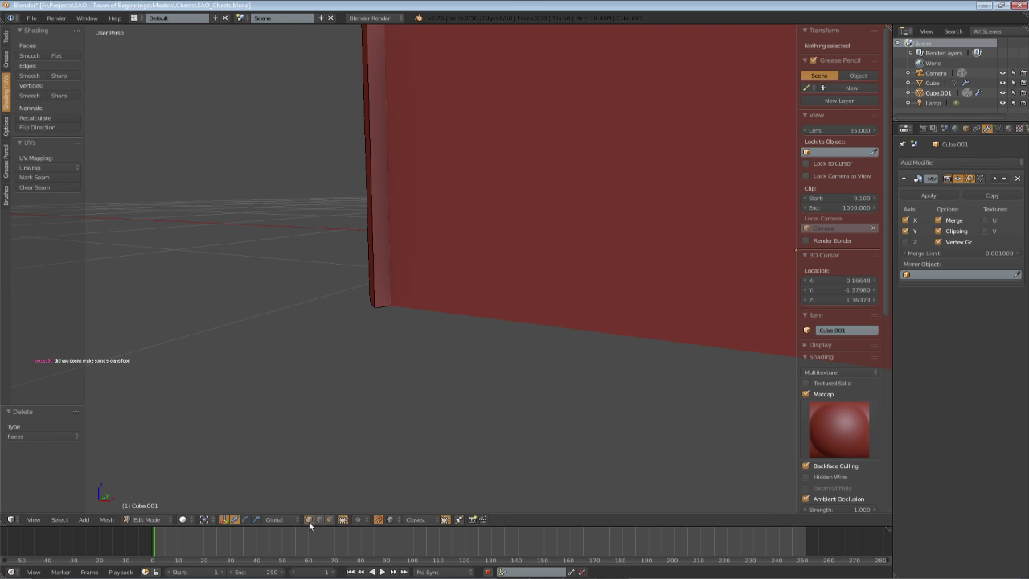
mouse_move(399, 176)
middle_mouse_down("shift")
mouse_move(394, 266)
mouse_move(413, 306)
mouse_move(411, 294)
middle_mouse_up("shift")
scroll(395, 266, "down", 3)
key("z")
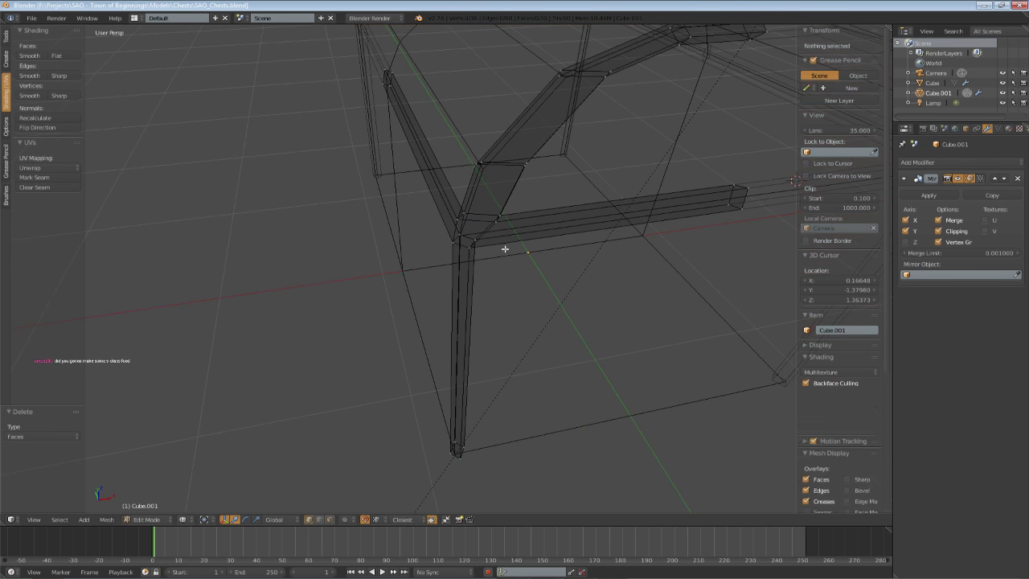
right_click(498, 217)
key("z")
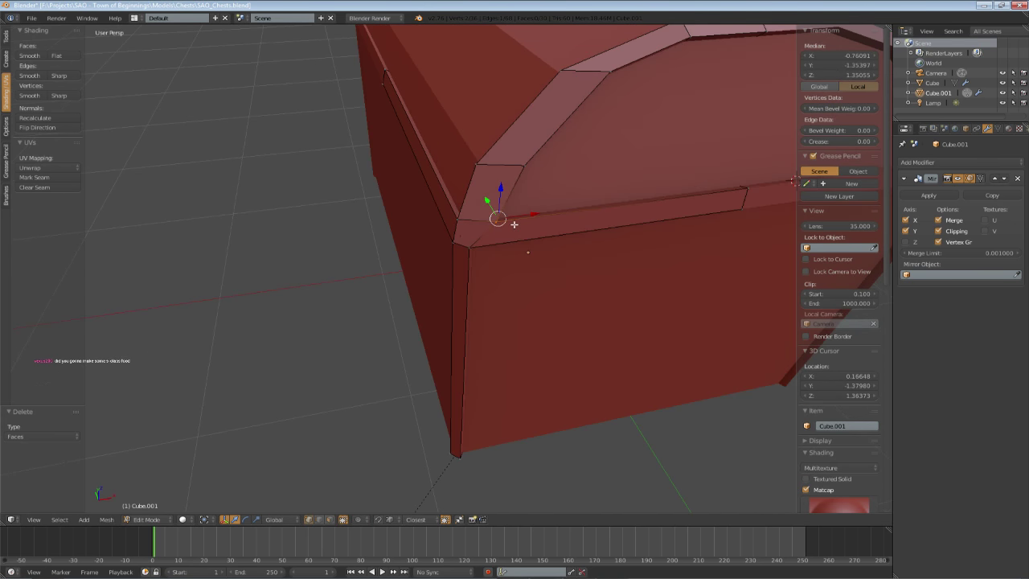
middle_click_drag(514, 225, 532, 248)
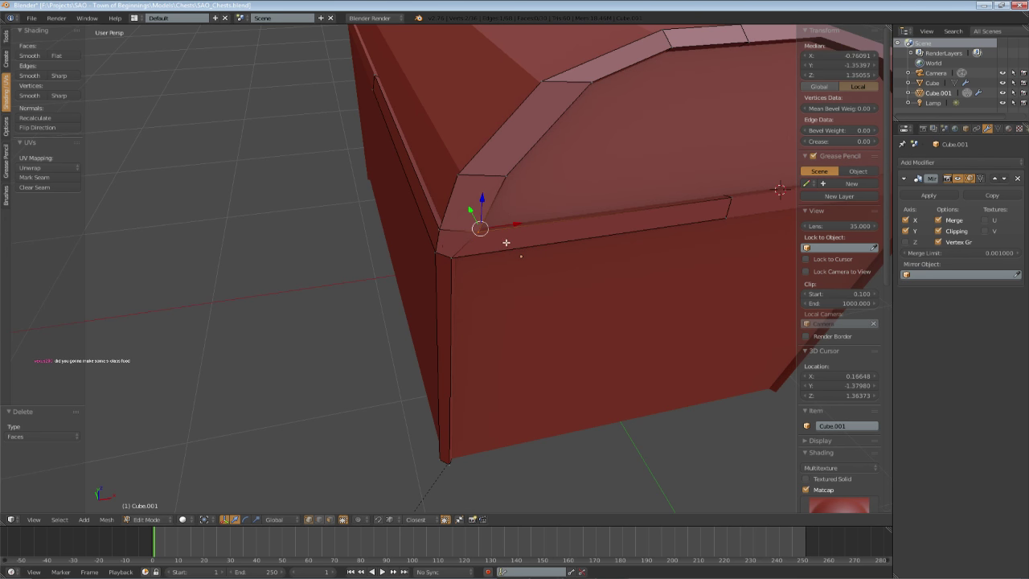
key("g")
key("x")
left_click(506, 228)
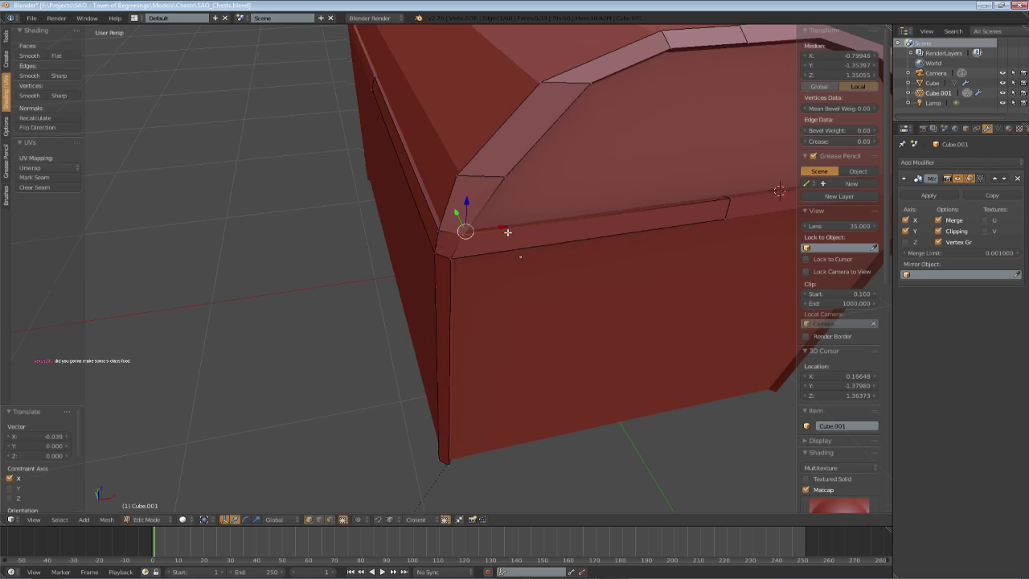
middle_click_drag(505, 230, 487, 215)
key("g")
key("x")
left_click(539, 213)
- Move the inner edge of the arch's first joint above the crossbar about -0.066 along X
key("a")
key("z")
key("b")
left_click_drag(418, 189, 457, 210)
key("z")
key("g")
key("x")
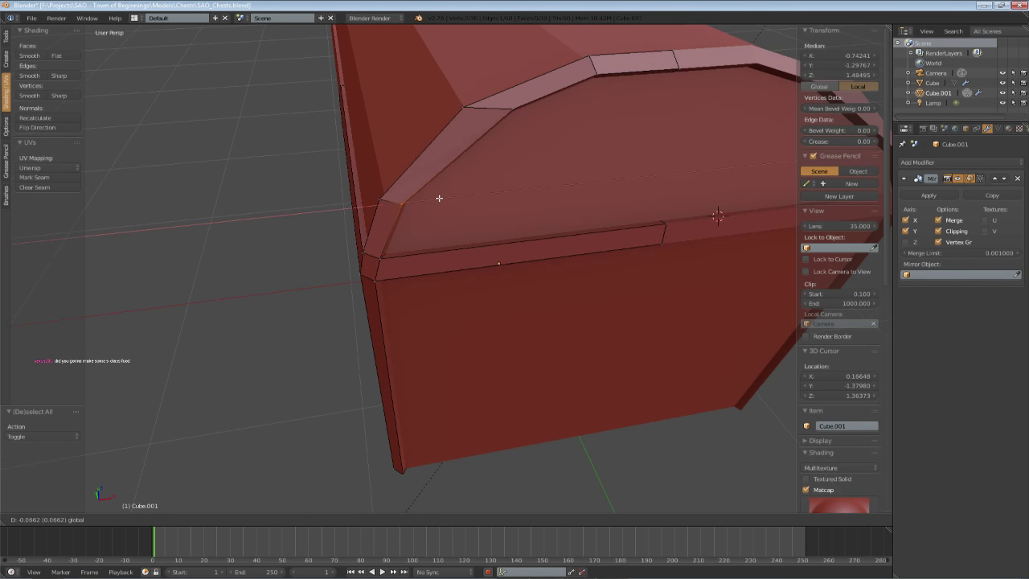
left_click(438, 199)
key("a")
- Move the inner edge of the arch's second joint about -0.096 along X and -0.024 along Z
middle_click_drag(499, 158, 482, 171)
key("z")
key("b")
left_click_drag(473, 156, 505, 175)
key("z")
key("g")
key("x")
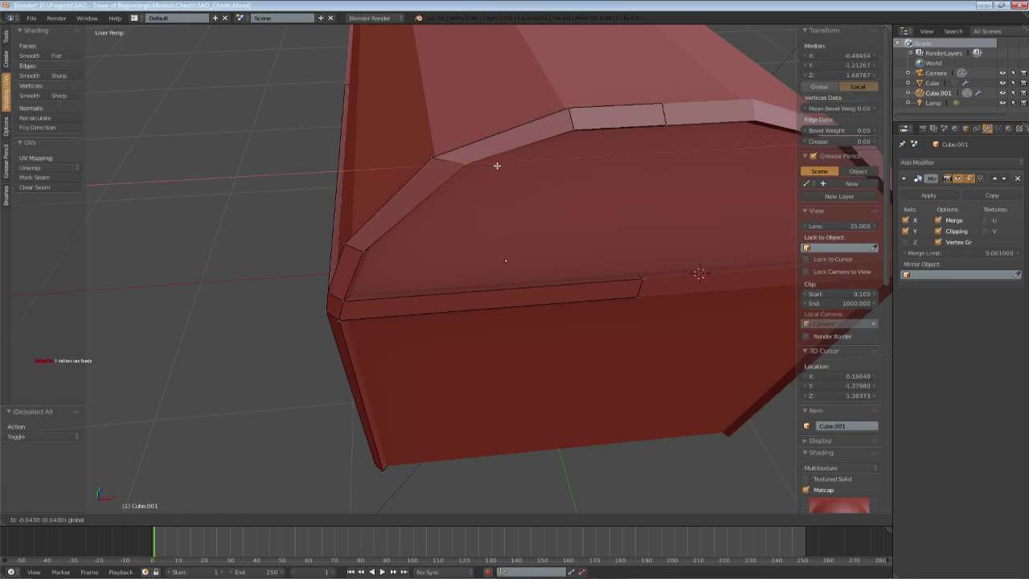
left_click(478, 173)
left_click_drag(440, 137, 442, 141)
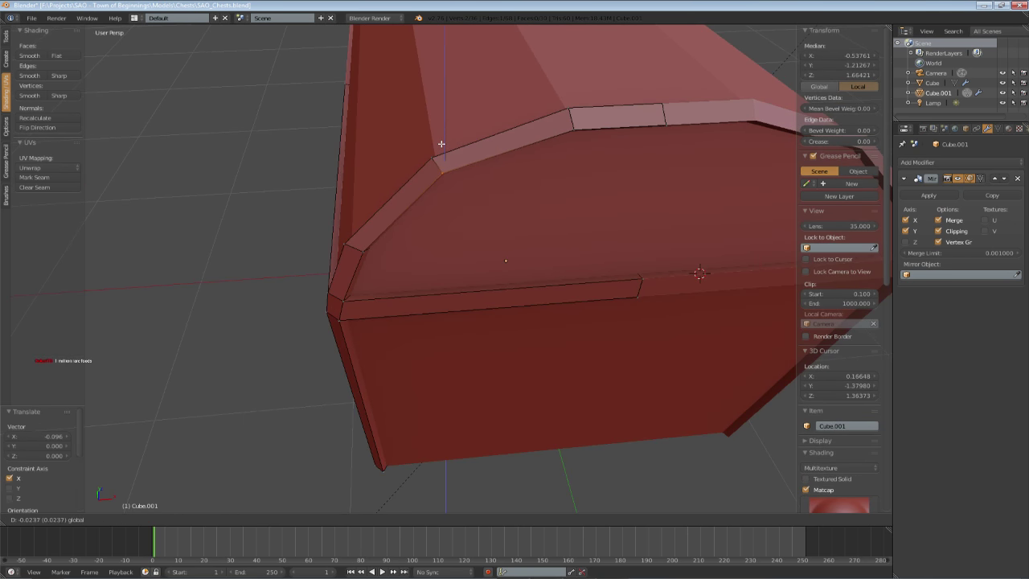
left_click(441, 143)
middle_click_drag(442, 143, 397, 262)
key("a")
- Shift the outer edge at the left end of the arch's flat top segment about -0.020 along X
key("z")
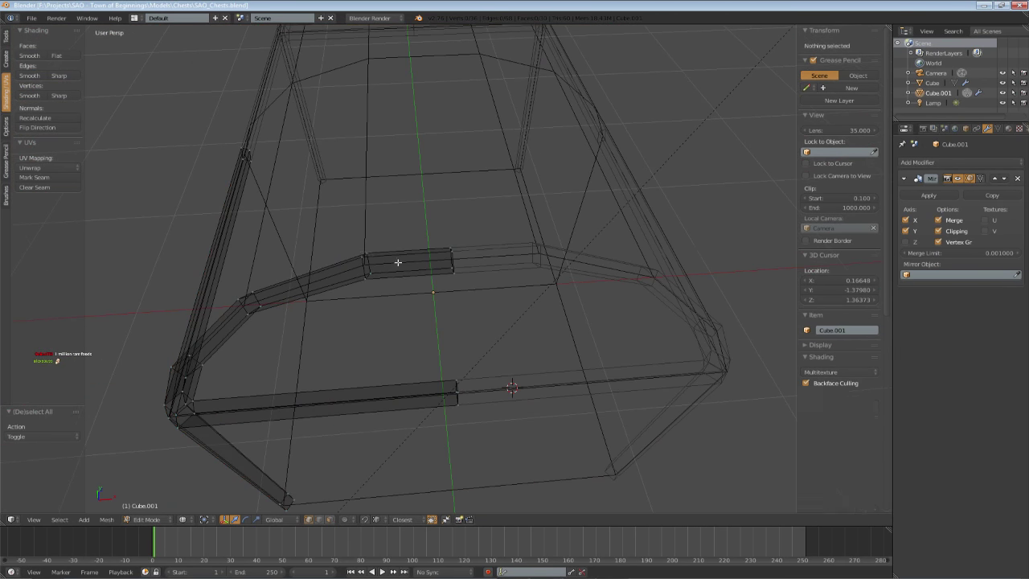
key("b")
left_click_drag(349, 239, 400, 264)
middle_click_drag(402, 262, 438, 247)
left_click_drag(472, 225, 464, 229)
key("z")
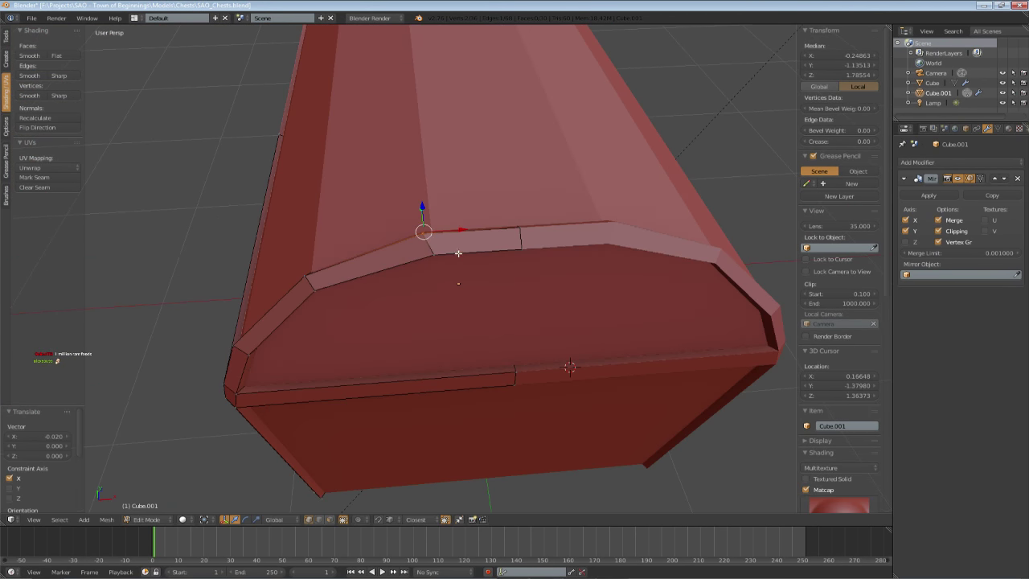
key("a")
- Raise the inner vertices at both ends of the arch's flat top segment about 0.008 along Z
middle_click_drag(458, 253, 466, 242)
middle_click_drag(535, 228, 443, 190)
key("z")
key("b")
left_click_drag(425, 164, 463, 185)
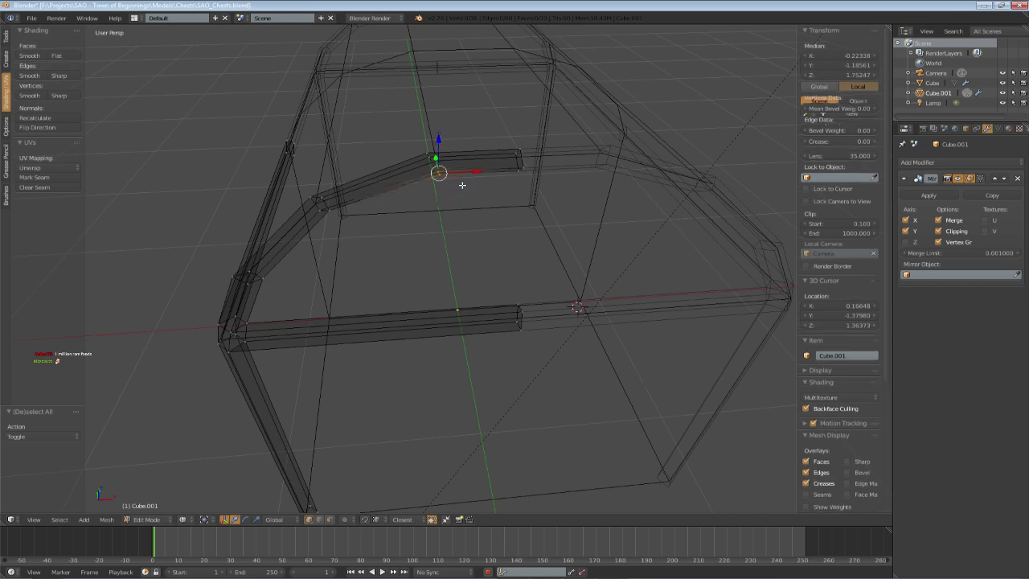
key("z")
key("z")
right_click(512, 167, "shift")
key("z")
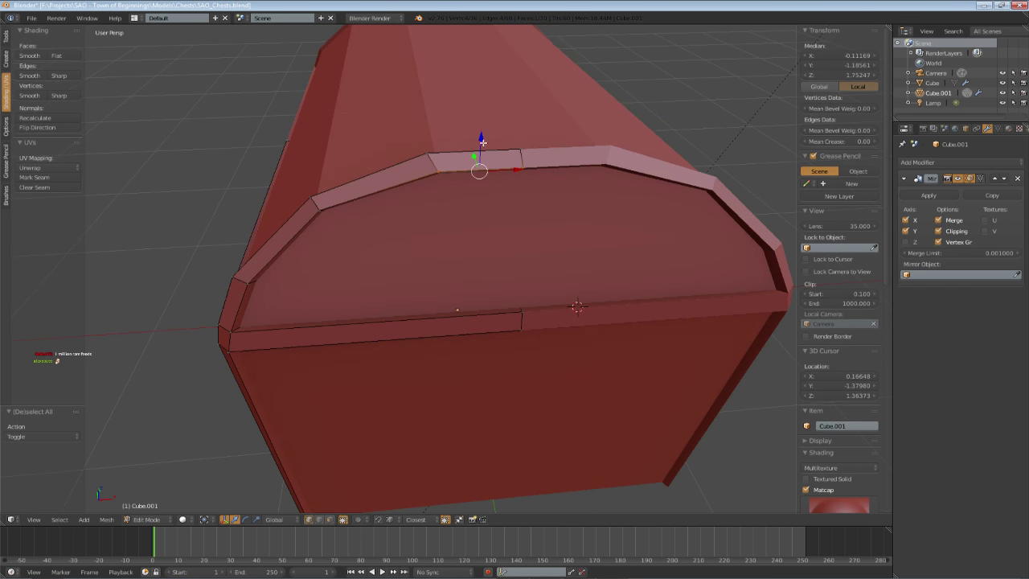
left_click_drag(482, 142, 482, 139)
- Pull the top segment's selected inner vertices about 0.017 along Y toward the chest body
middle_click_drag(482, 139, 582, 151)
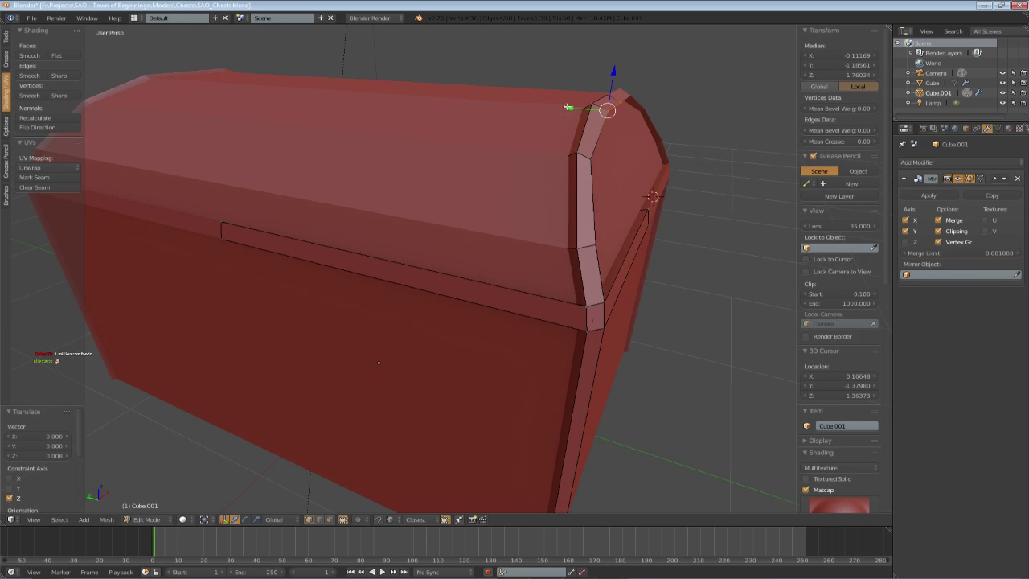
left_click_drag(567, 107, 563, 105)
middle_click_drag(562, 106, 516, 135)
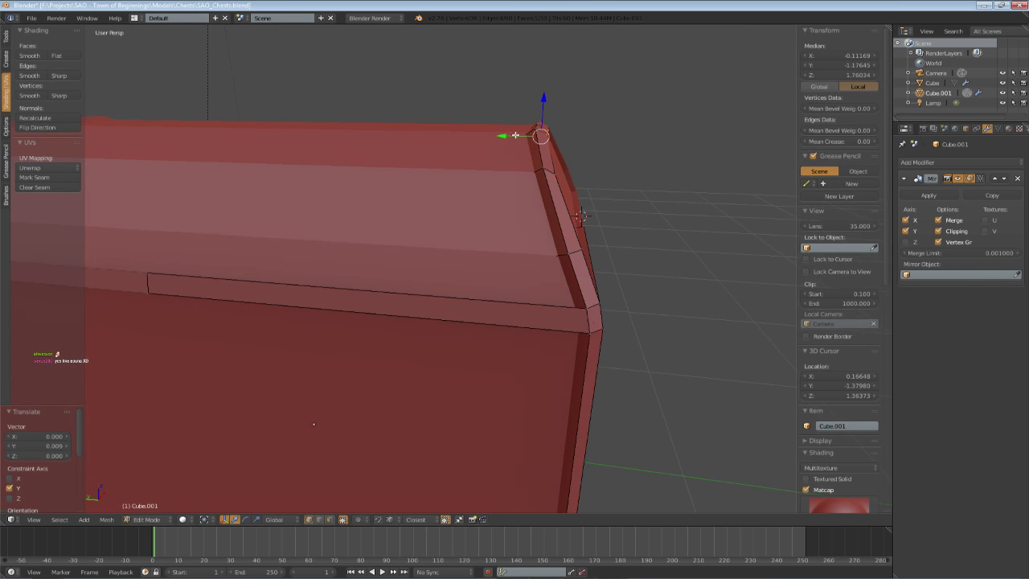
left_click_drag(515, 135, 510, 134)
- Return to Object Mode, deselect everything and save the chest file over the existing version
key("Tab")
scroll(519, 191, "down", 5)
key("a")
middle_click_drag(520, 193, 459, 237)
key("ctrl+s")
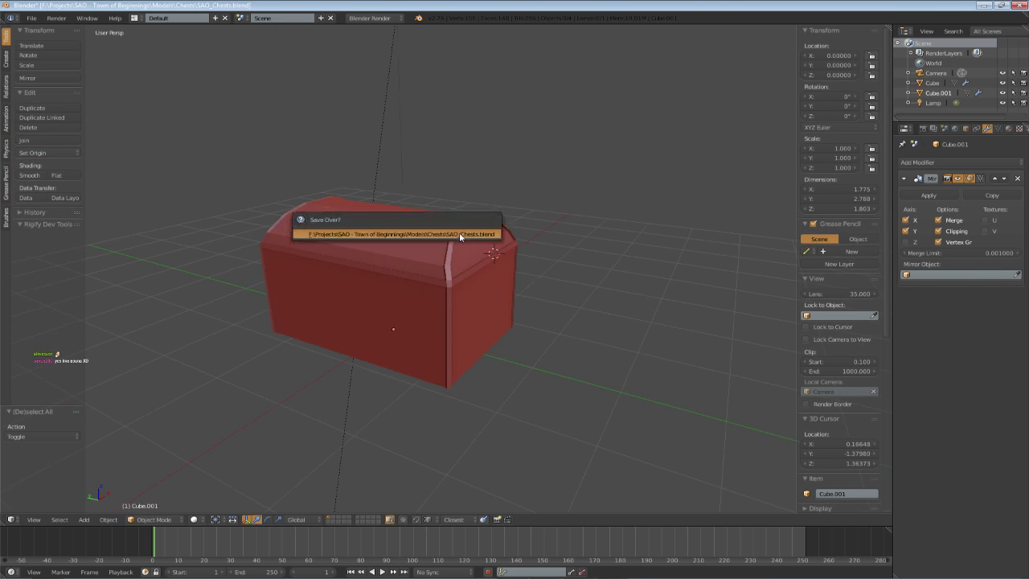
left_click(459, 237)
middle_click_drag(433, 297, 600, 267)
key("ctrl+s")
left_click(401, 308)
- Reopen the trim mesh in Edit Mode and show its front corner in wireframe from the top view
scroll(414, 300, "up", 2)
right_click(389, 300)
scroll(578, 270, "up", 2)
key("Tab")
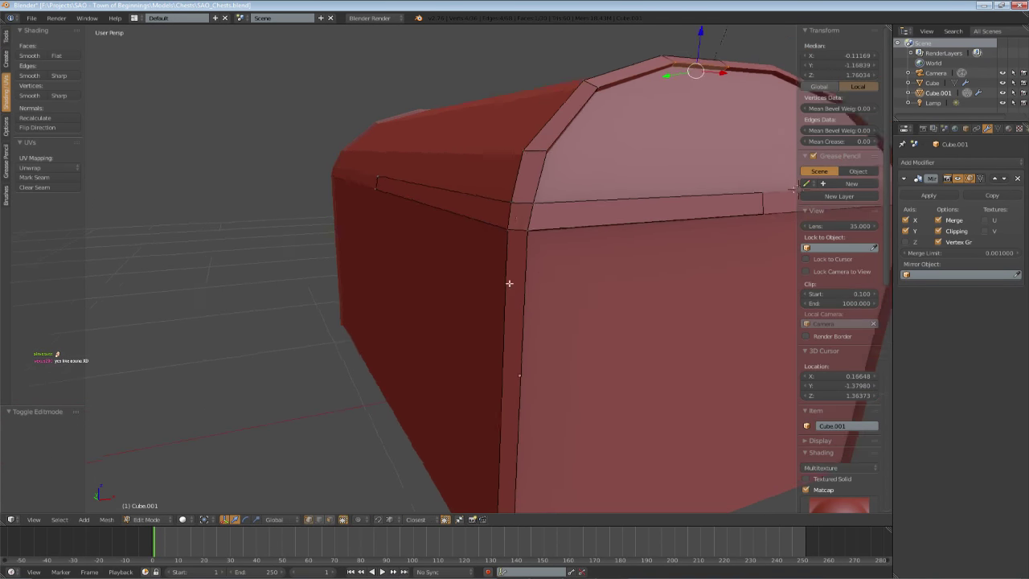
key("a")
mouse_move(509, 282)
middle_mouse_down()
mouse_move(507, 307)
mouse_move(441, 289)
mouse_move(391, 340)
mouse_move(475, 248)
middle_mouse_up()
key("KP_7")
scroll(475, 248, "up", 3)
middle_click_drag(508, 302, 437, 300, "shift")
key("z")
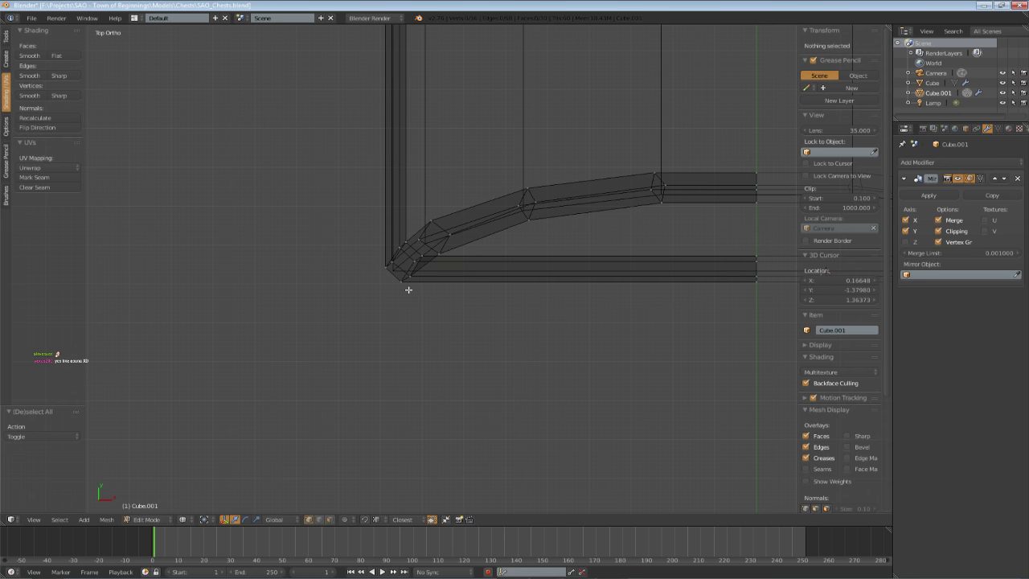
key("z")
key("z")
- Nudge the corner post's front outer edge together with the crossbar's lower outer end vertex along Y
key("b")
left_click_drag(398, 279, 414, 297)
key("z")
mouse_move(439, 319)
middle_mouse_down()
mouse_move(423, 310)
mouse_move(420, 292)
mouse_move(550, 250)
middle_mouse_up()
key("z")
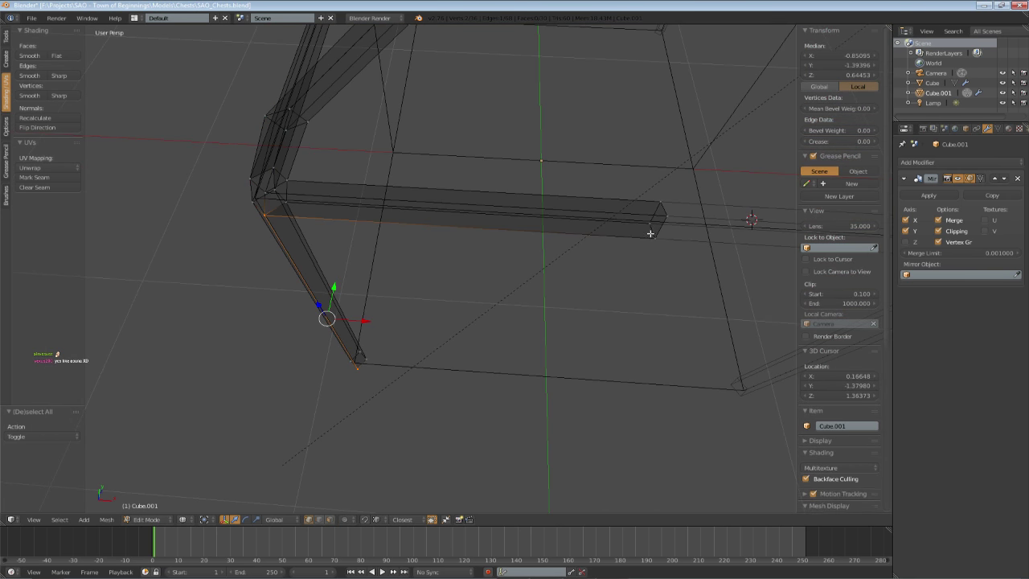
right_click(652, 234, "shift")
key("z")
mouse_move(652, 233)
middle_mouse_down()
mouse_move(593, 271)
mouse_move(426, 315)
middle_mouse_up()
left_click_drag(434, 300, 436, 300)
mouse_move(436, 300)
middle_mouse_down()
mouse_move(380, 340)
mouse_move(484, 328)
middle_mouse_up()
- Clear the selection, go back to the top wireframe view and save the file over itself
key("a")
key("z")
key("z")
key("KP_7")
key("z")
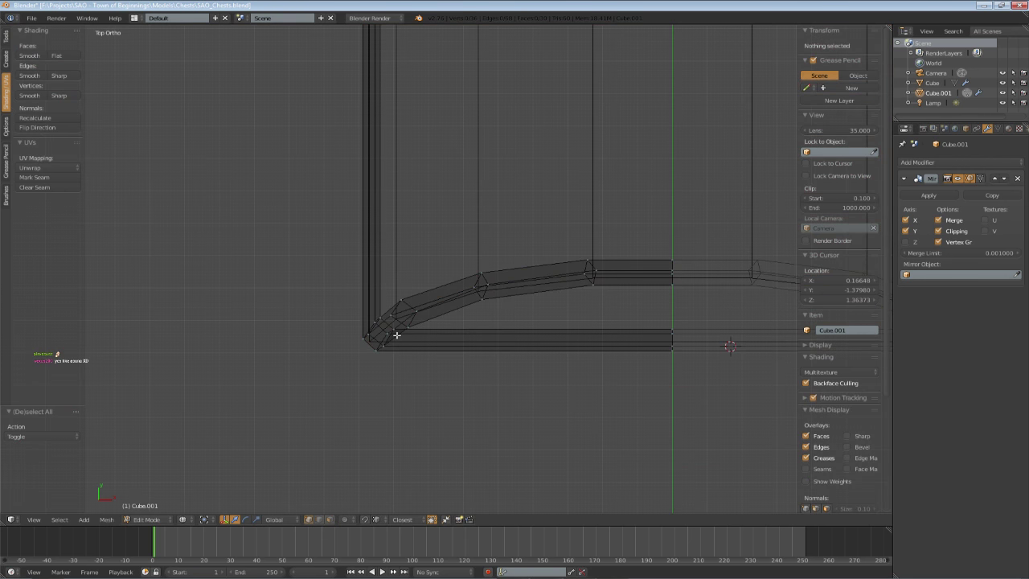
key("ctrl+s")
left_click(397, 335)
- Try moving the corner post's side-facing edges 0.008 along Y and undo it
middle_click_drag(383, 342, 420, 341, "shift")
key("b")
left_click_drag(381, 311, 413, 339)
key("z")
middle_click_drag(414, 338, 524, 273)
left_click_drag(435, 305, 441, 306)
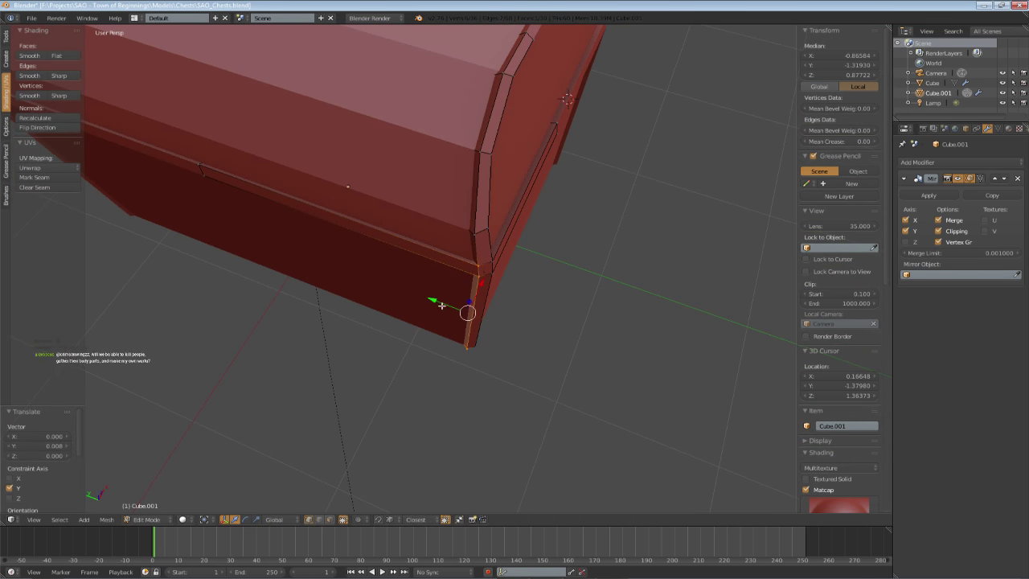
key("ctrl+z")
- Box-select the trim's outer front corner vertices in the top wireframe view and nudge them along X
middle_click_drag(441, 305, 403, 321)
key("z")
key("KP_7")
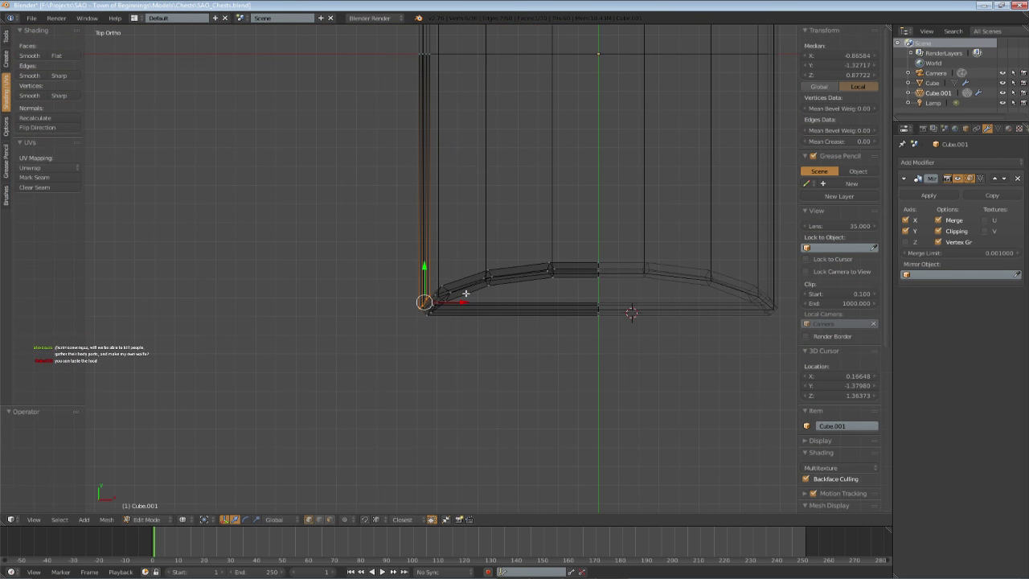
scroll(466, 294, "up", 4)
key("b")
left_click_drag(399, 343, 435, 381)
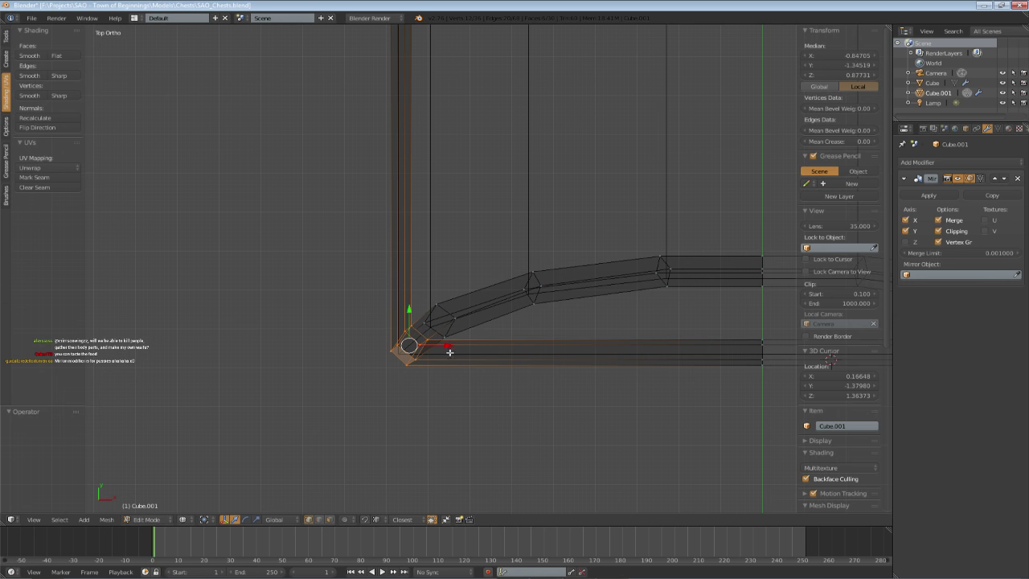
key("g")
key("x")
left_click(450, 350)
key("z")
mouse_move(450, 350)
middle_mouse_down()
mouse_move(554, 298)
mouse_move(479, 314)
mouse_move(488, 351)
mouse_move(380, 348)
mouse_move(381, 369)
mouse_move(350, 352)
middle_mouse_up()
- Leave Edit Mode with nothing selected and save the file over itself
scroll(475, 344, "down", 5)
key("Tab")
key("a")
key("ctrl+s")
left_click(484, 327)
scroll(414, 349, "up", 3)
middle_click_drag(414, 349, 382, 347)
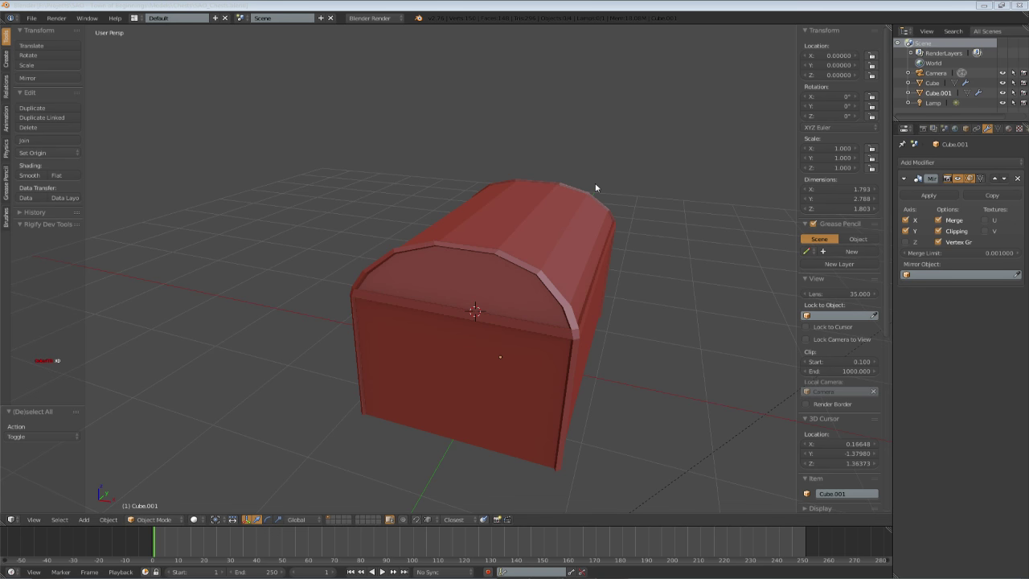
middle_click_drag(485, 214, 498, 292)
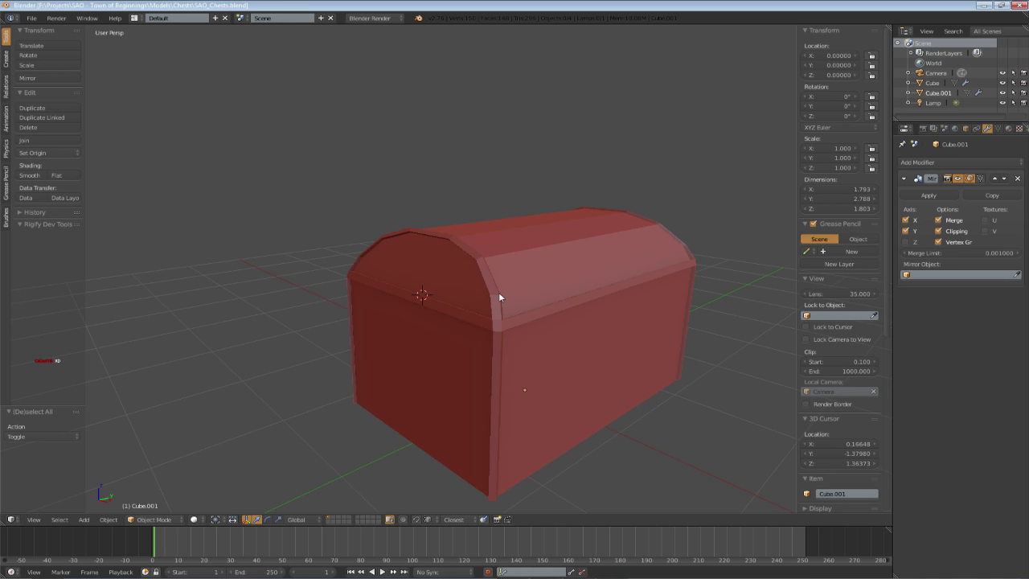
- Reopen the trim mesh in Edit Mode and nudge the lid arch's first joint above the corner
right_click(513, 286)
mouse_move(513, 286)
middle_mouse_down()
mouse_move(616, 301)
mouse_move(399, 284)
mouse_move(365, 293)
mouse_move(562, 232)
mouse_move(580, 240)
mouse_move(473, 269)
mouse_move(452, 249)
middle_mouse_up()
key("Tab")
scroll(492, 297, "up", 2)
key("a")
scroll(365, 294, "up", 2)
scroll(577, 236, "down", 3)
scroll(452, 247, "up", 2)
key("z")
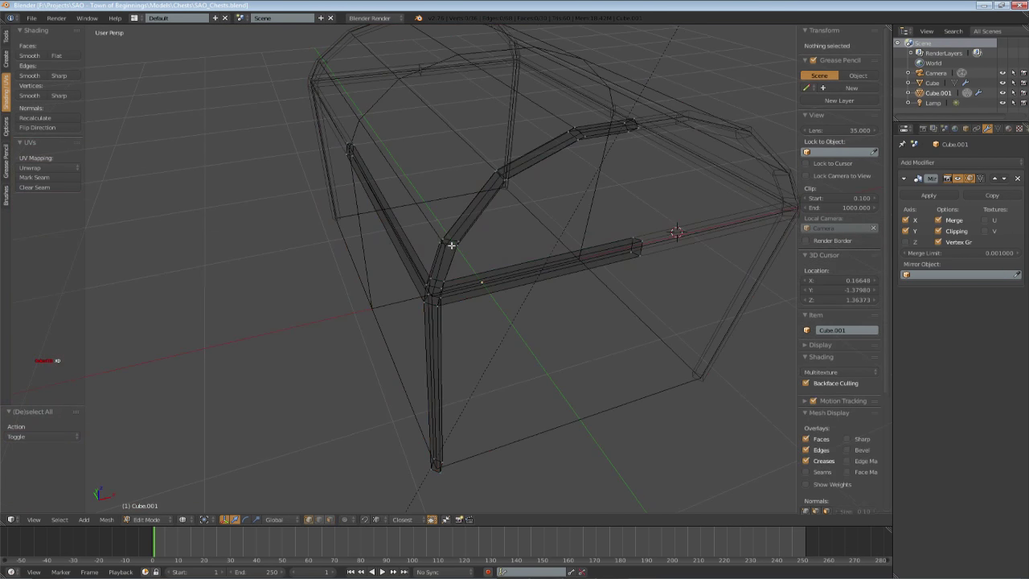
right_click(455, 237)
key("z")
left_click_drag(458, 222, 455, 221)
middle_click_drag(493, 215, 453, 250, "shift")
key("a")
- Lower the lid arch's second joint above the corner slightly along Z and clear the selection
key("z")
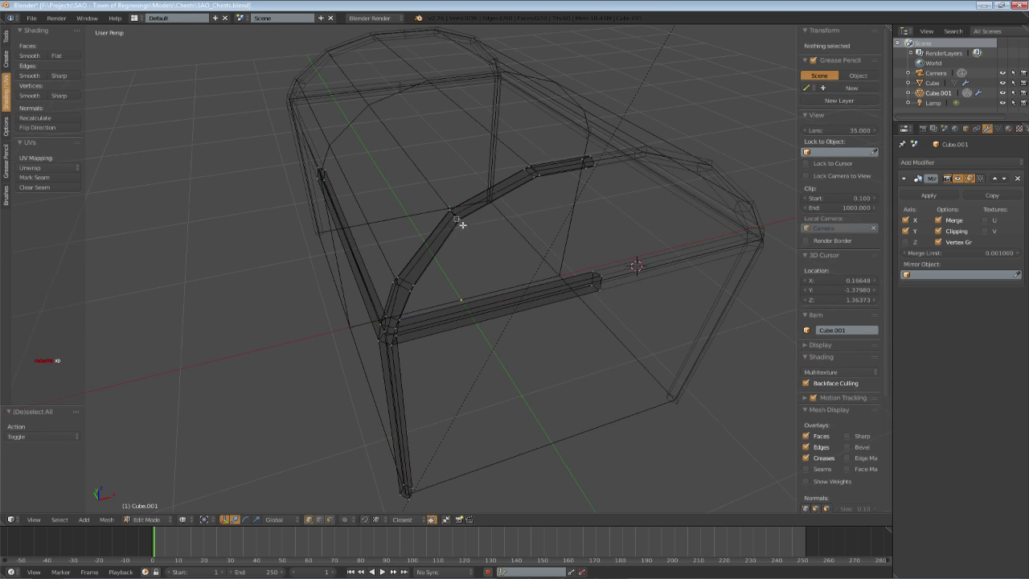
right_click(460, 223)
key("z")
left_click_drag(460, 191, 460, 194)
mouse_move(400, 243)
middle_mouse_down()
mouse_move(476, 204)
mouse_move(323, 269)
mouse_move(340, 281)
middle_mouse_up()
key("a")
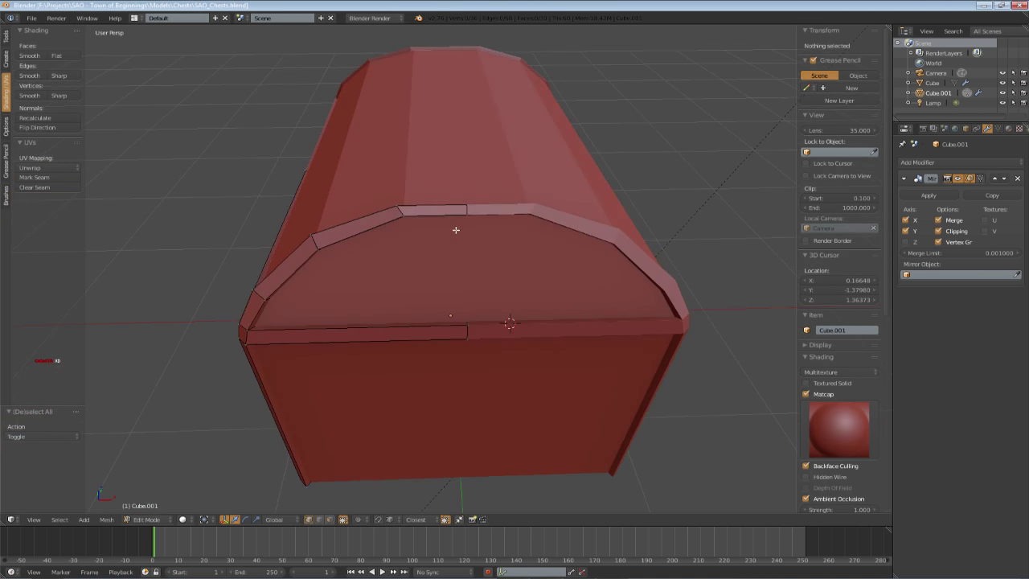
- Select the lid arch's uppermost joint together with the strip's centre end and lower both slightly along Z
key("z")
key("b")
left_click_drag(399, 210, 425, 234)
key("z")
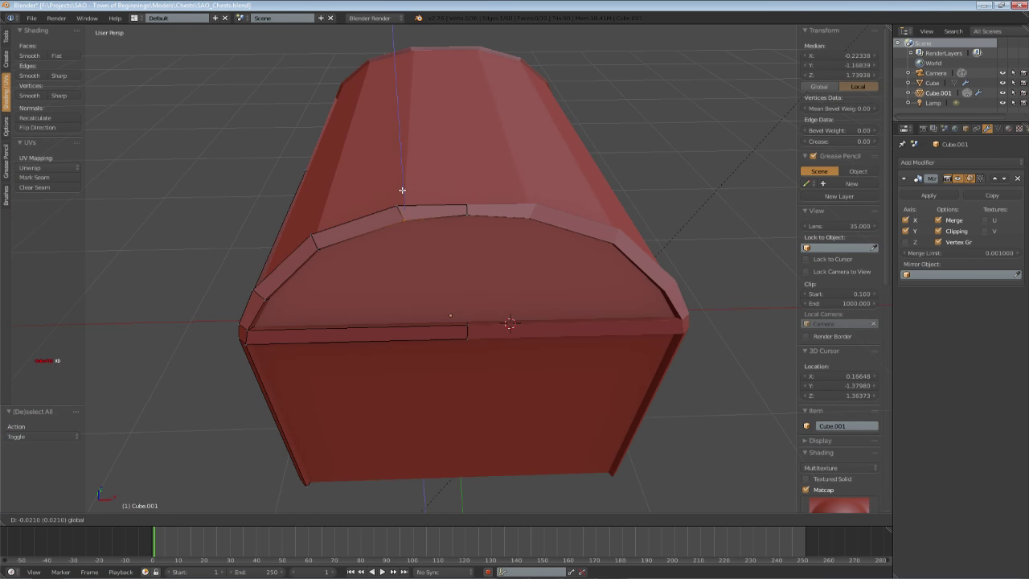
left_click_drag(401, 189, 401, 190)
key("ctrl+z")
key("z")
key("b")
left_click_drag(459, 212, 477, 228)
key("z")
left_click_drag(434, 184, 434, 189)
- Clear the selection in the trim mesh and save the file over itself
middle_click_drag(473, 207, 581, 172)
key("a")
key("ctrl+s")
left_click(582, 174)
scroll(491, 214, "up", 1)
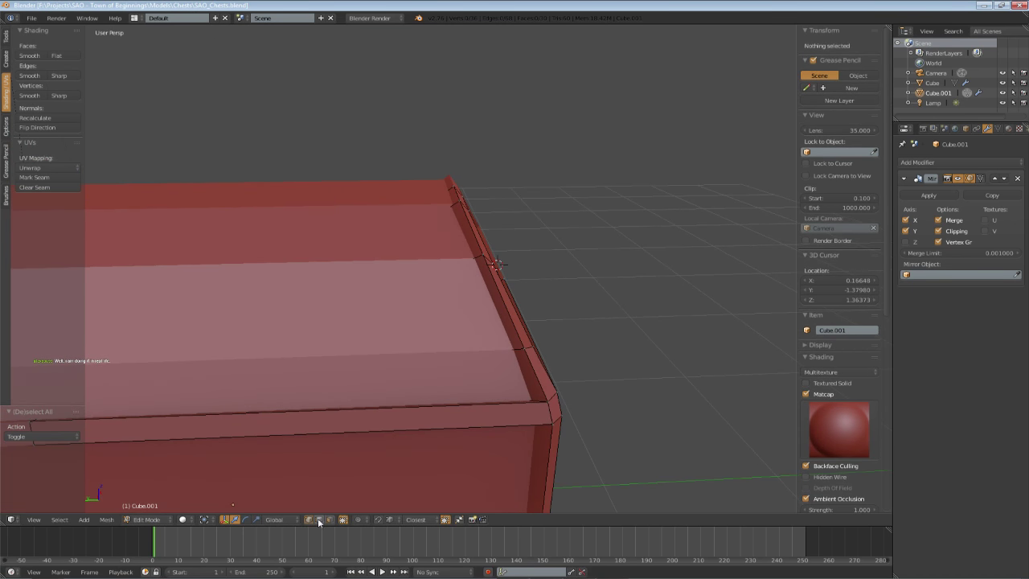
- Select the lid-side vertices of the arch strip's joints up to the centre and nudge them together along Y
middle_click_drag(447, 366, 482, 345)
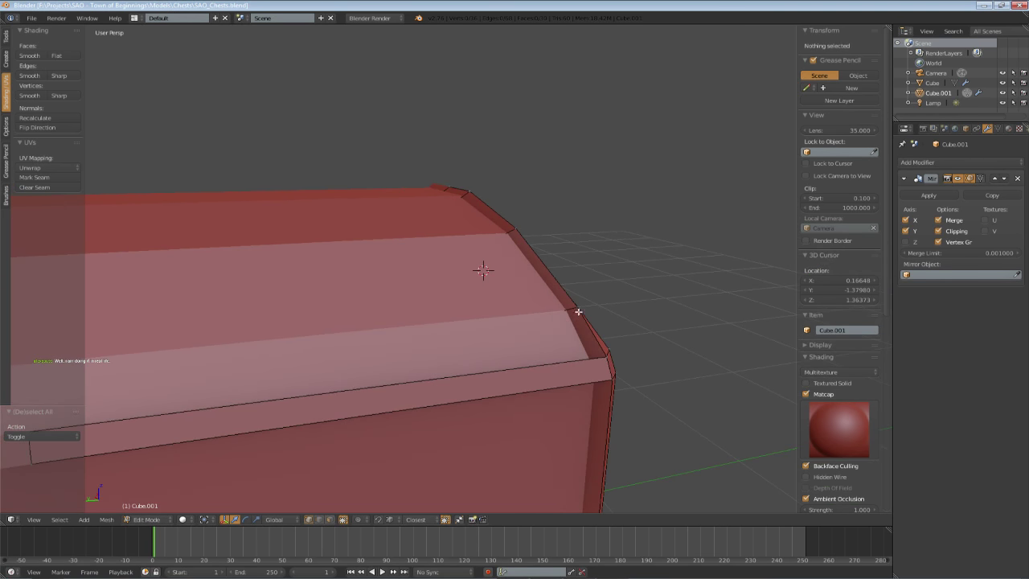
right_click(579, 309)
key("a")
middle_click_drag(595, 331, 605, 346)
right_click(601, 334)
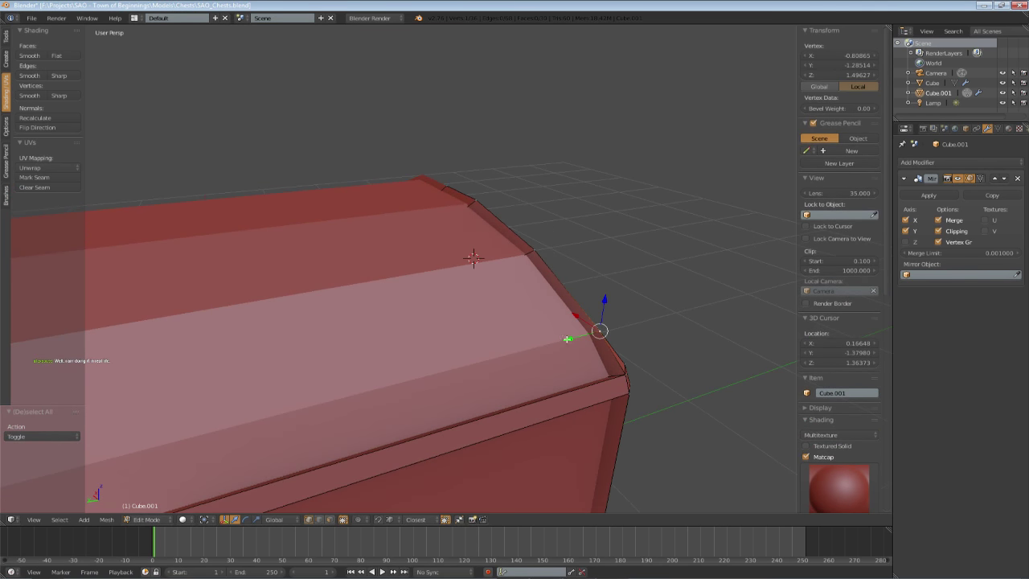
left_click_drag(569, 338, 567, 339)
key("a")
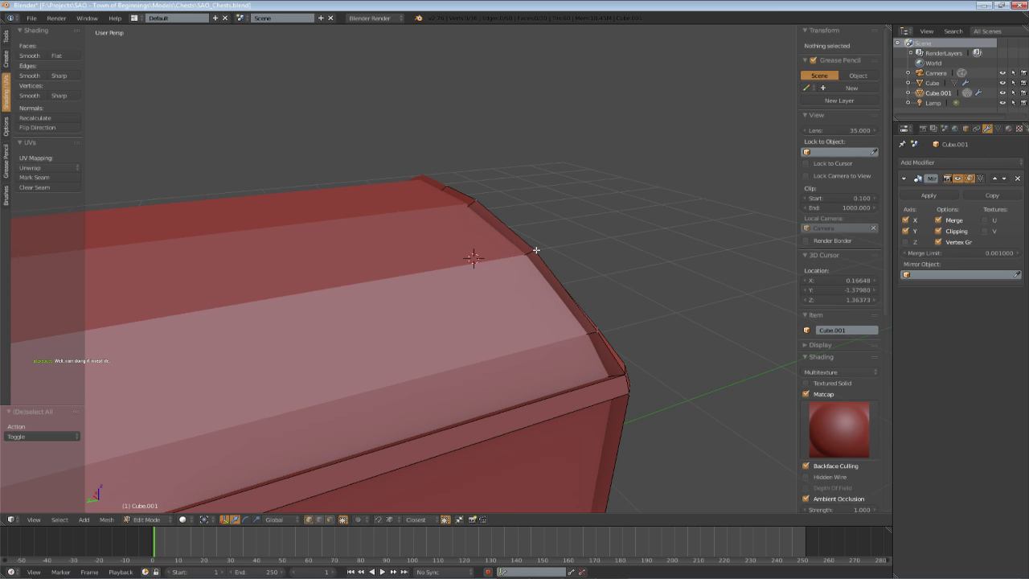
key("ctrl+z")
right_click(536, 250, "shift")
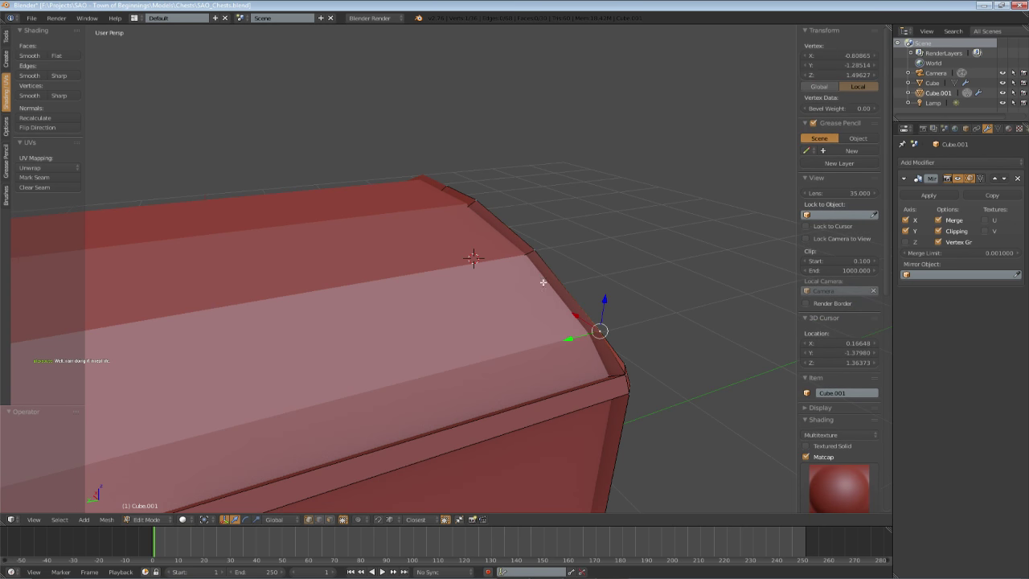
right_click(477, 201, "shift")
middle_click_drag(471, 220, 452, 243)
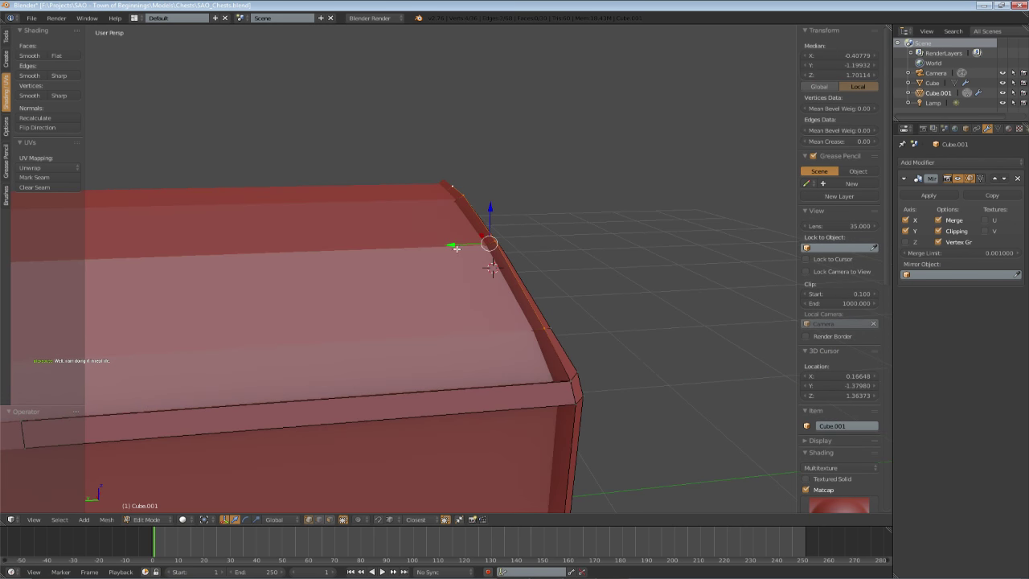
key("g")
key("y")
left_click(450, 248)
key("a")
- Switch from the trim to the chest body, open its mesh in Edit Mode with nothing selected and isolate it in local view
middle_click_drag(453, 289, 431, 330)
key("Tab")
key("Tab")
scroll(482, 316, "down", 4)
key("Tab")
right_click(424, 331)
key("Tab")
key("a")
key("KP_Divide")
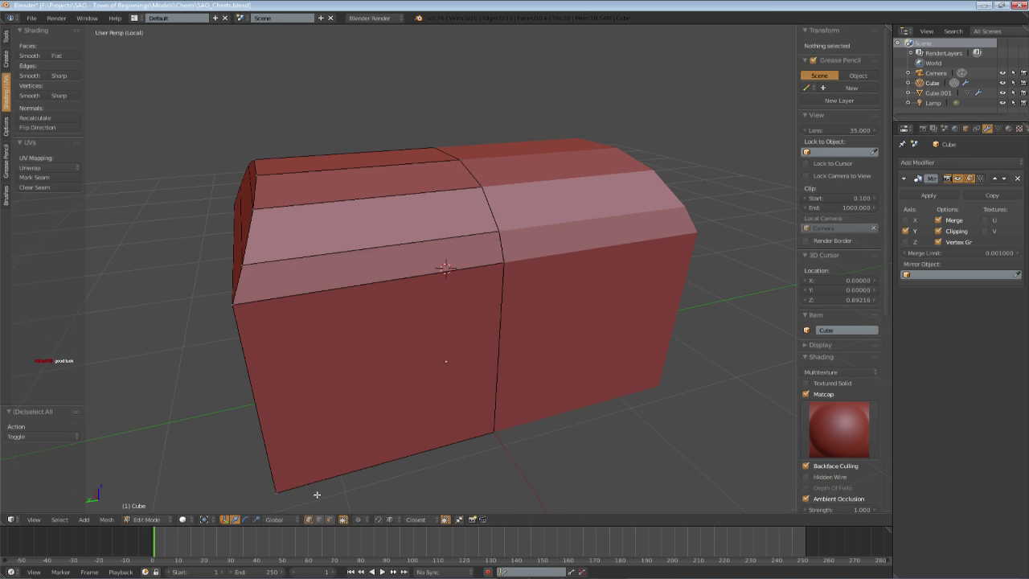
- Bevel the chest body's end corner edges and the lid arch edges above them by about 0.023
left_click(317, 520)
middle_click_drag(322, 418, 457, 343)
right_click(459, 341)
right_click(465, 264, "shift")
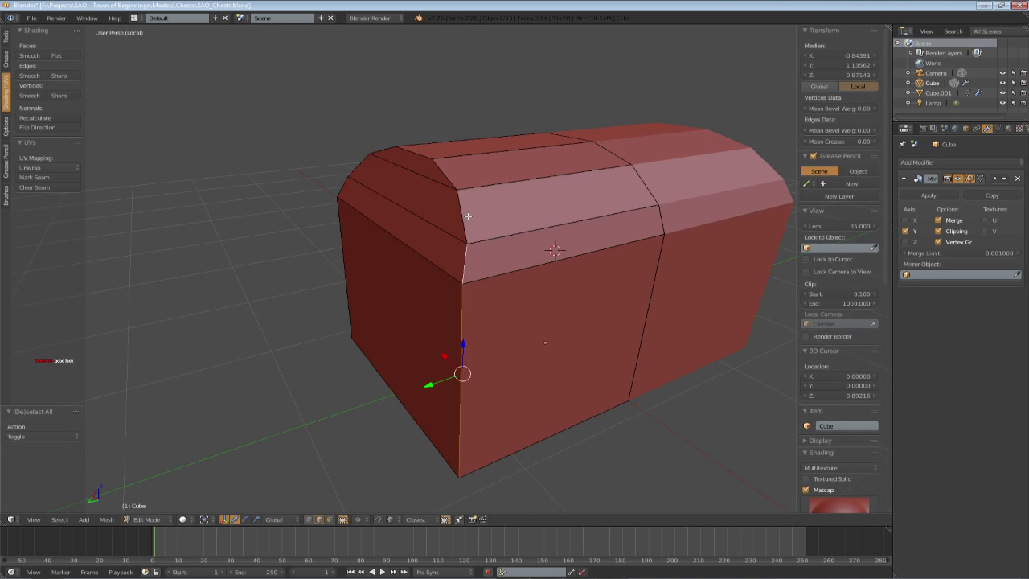
middle_click_drag(396, 186, 512, 184)
right_click(512, 184)
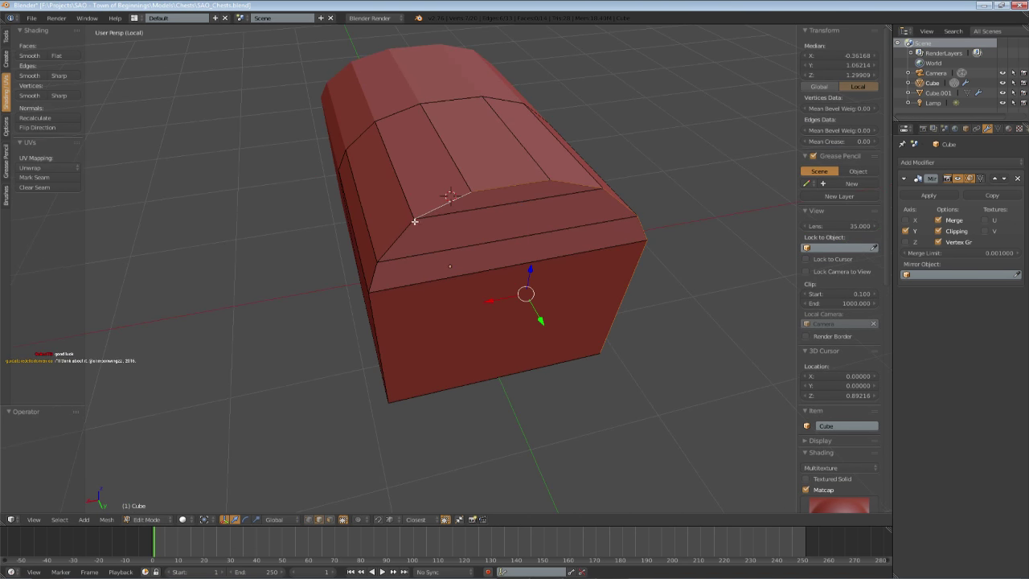
right_click(379, 277)
middle_click_drag(378, 277, 680, 399)
key("ctrl+b")
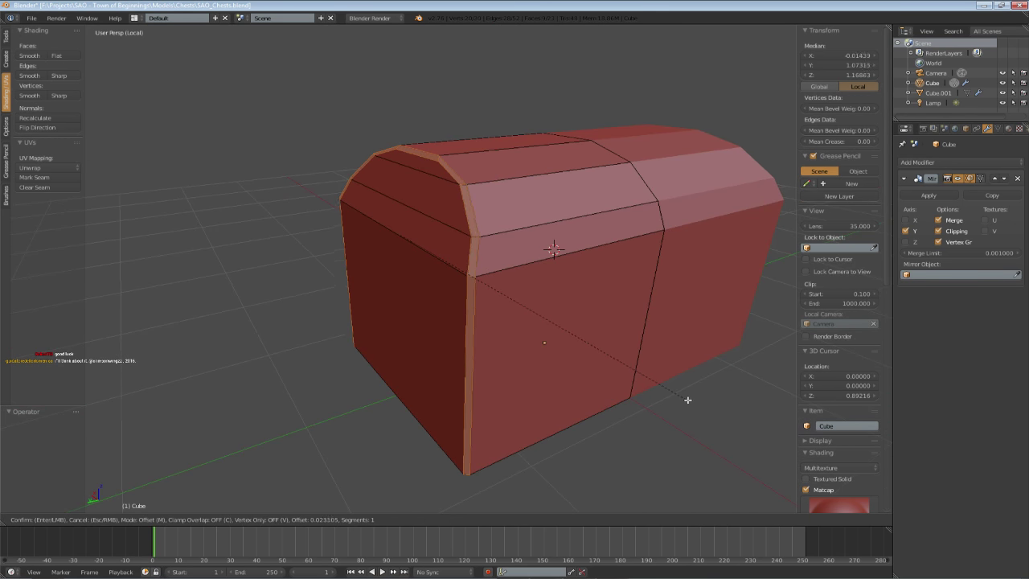
left_click(689, 399)
- Delete the bevelled band's faces and the bottom face of the chest body
key("x")
left_click(527, 354)
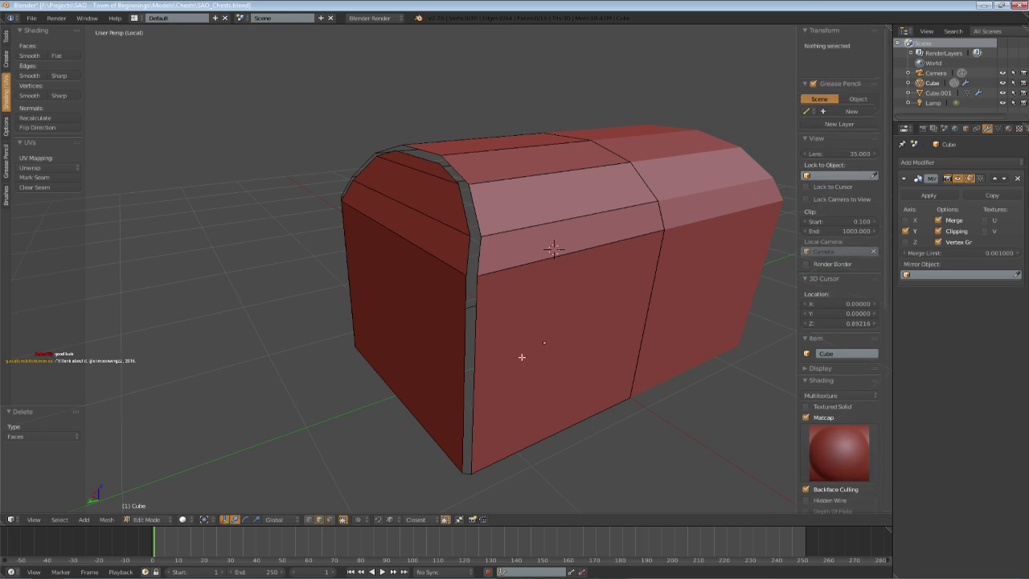
middle_click_drag(522, 356, 452, 384)
left_click(332, 521)
right_click(495, 327)
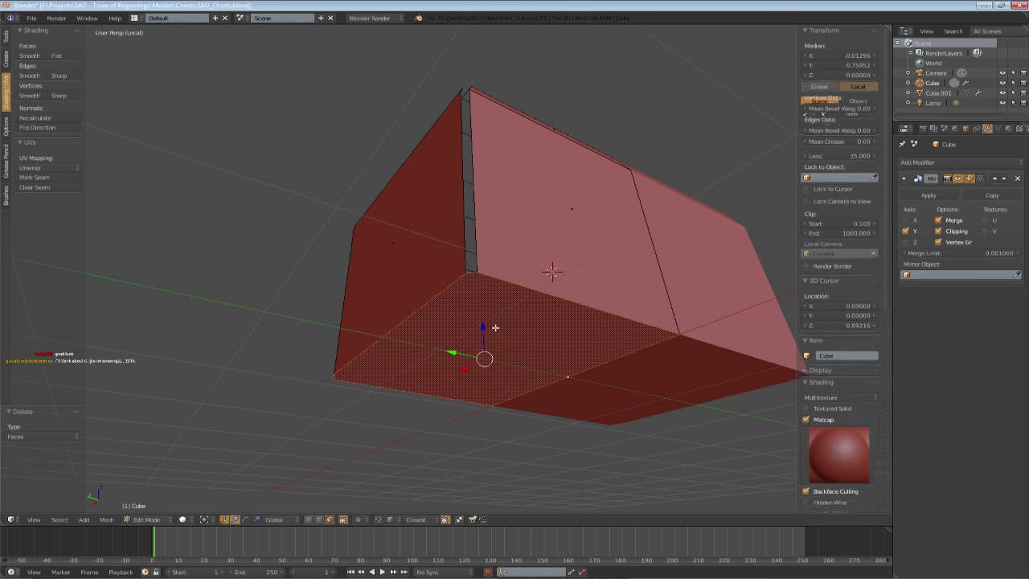
key("x")
left_click(498, 328)
- Leave local view and Edit Mode, deselect everything and save the file over itself
key("KP_Divide")
key("Tab")
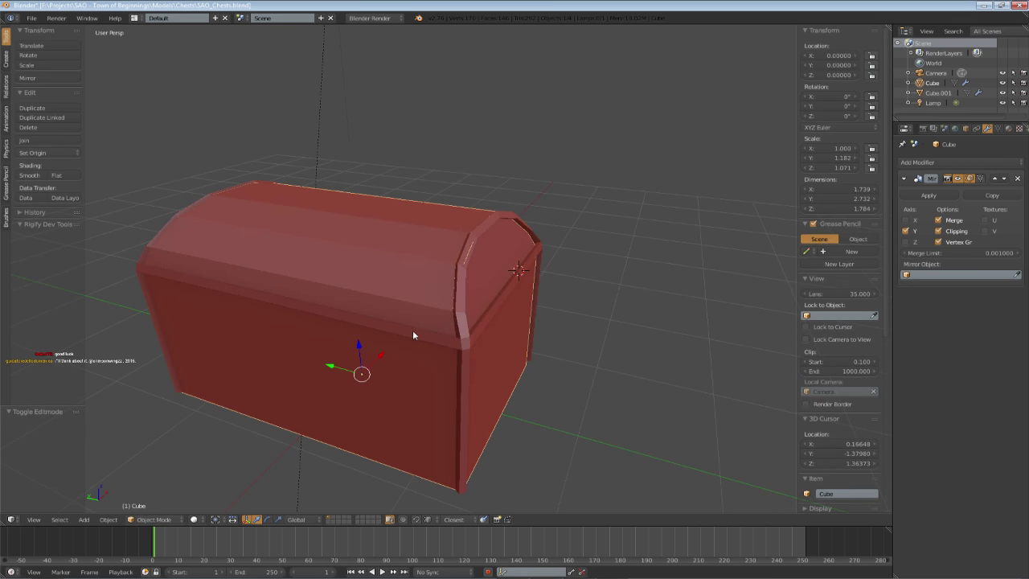
key("a")
middle_click_drag(412, 331, 437, 374)
key("ctrl+s")
left_click(394, 352)
key("ctrl+s")
left_click(419, 330)
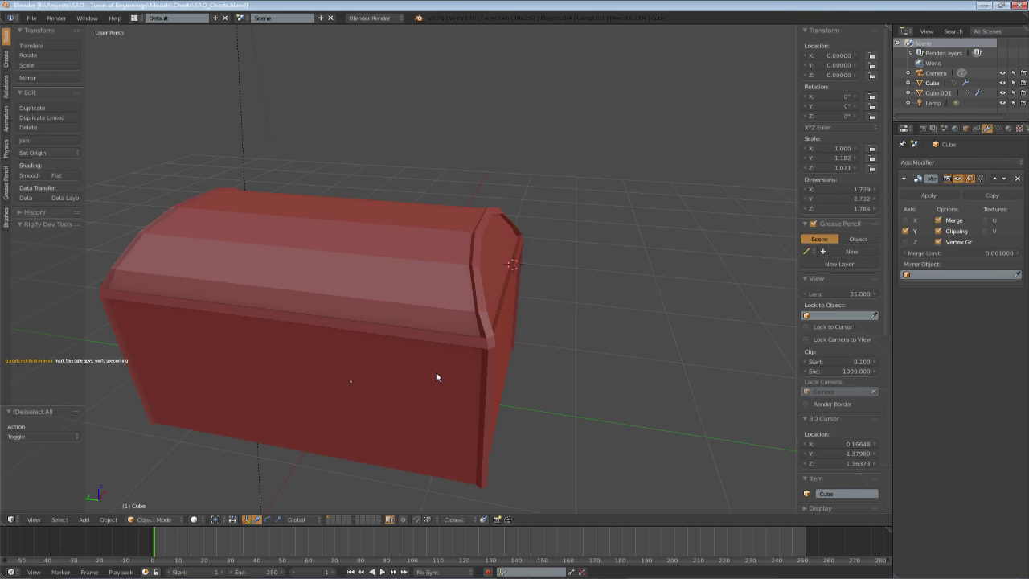
- Open the trim mesh in Edit Mode again and nudge the lid arch's middle joint along Y
mouse_move(436, 373)
middle_mouse_down()
mouse_move(408, 385)
mouse_move(406, 330)
mouse_move(387, 371)
mouse_move(356, 297)
middle_mouse_up()
scroll(408, 385, "up", 2)
right_click(356, 297)
key("Tab")
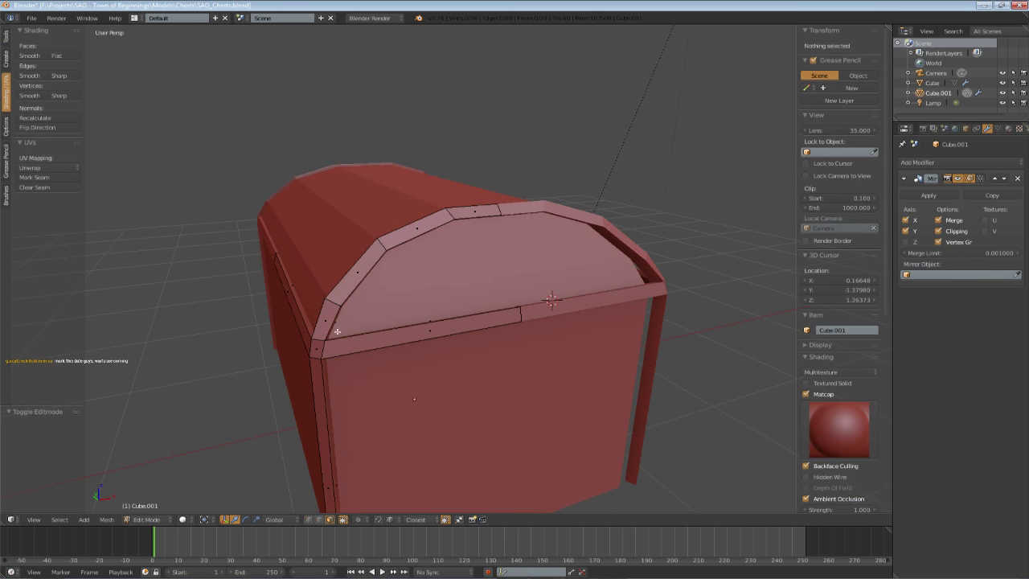
middle_click_drag(473, 258, 522, 273)
key("z")
right_click(447, 308)
key("z")
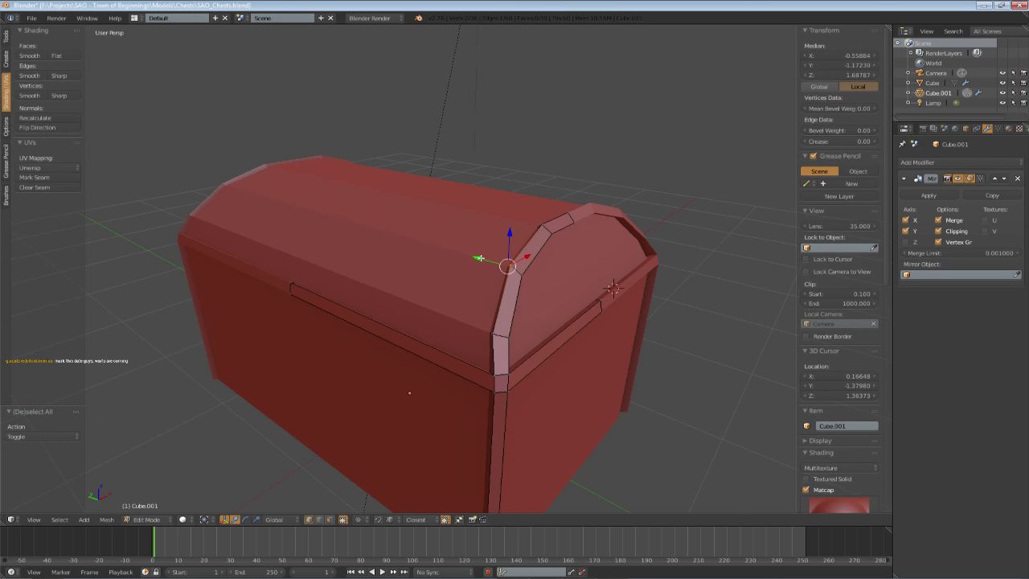
left_click_drag(479, 258, 511, 231)
- Clear the trim selection and save the file over itself
middle_click_drag(518, 235, 593, 234)
key("a")
key("ctrl+s")
left_click(581, 231)
- Isolate the trim in local view and switch to face selection
key("KP_Divide")
middle_click_drag(587, 236, 418, 309, "shift")
scroll(386, 297, "up", 2)
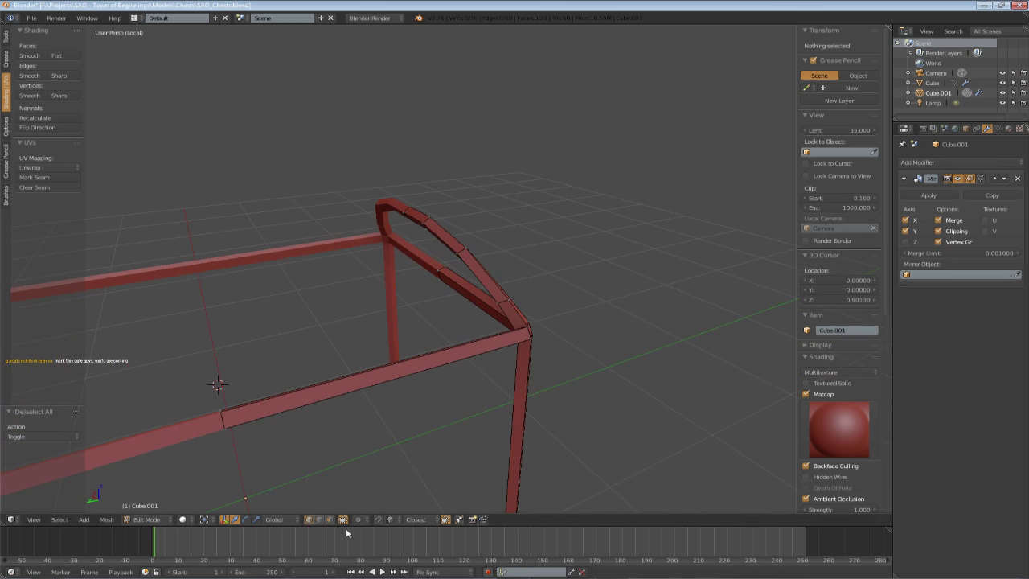
left_click(330, 520)
middle_click_drag(354, 322, 438, 235)
scroll(438, 235, "up", 2)
- Delete the inward-facing faces of the trim's lid arch, corner piece, corner post, end crossbar and long rail
right_click(459, 146)
right_click(535, 147, "shift")
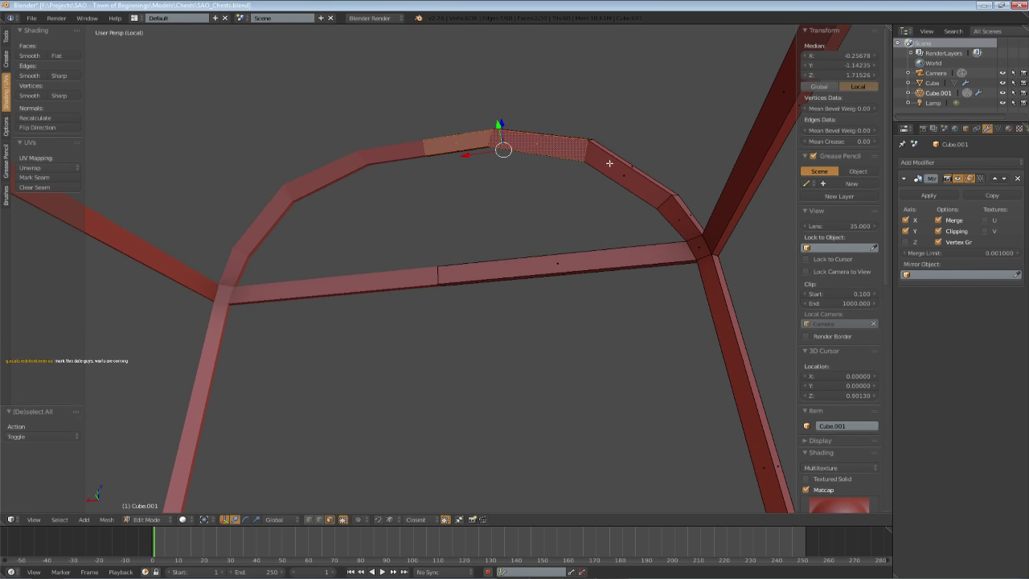
right_click(620, 172, "shift")
right_click(679, 217, "shift")
right_click(700, 250, "shift")
right_click(712, 281, "shift")
right_click(654, 257, "shift")
right_click(725, 211, "shift")
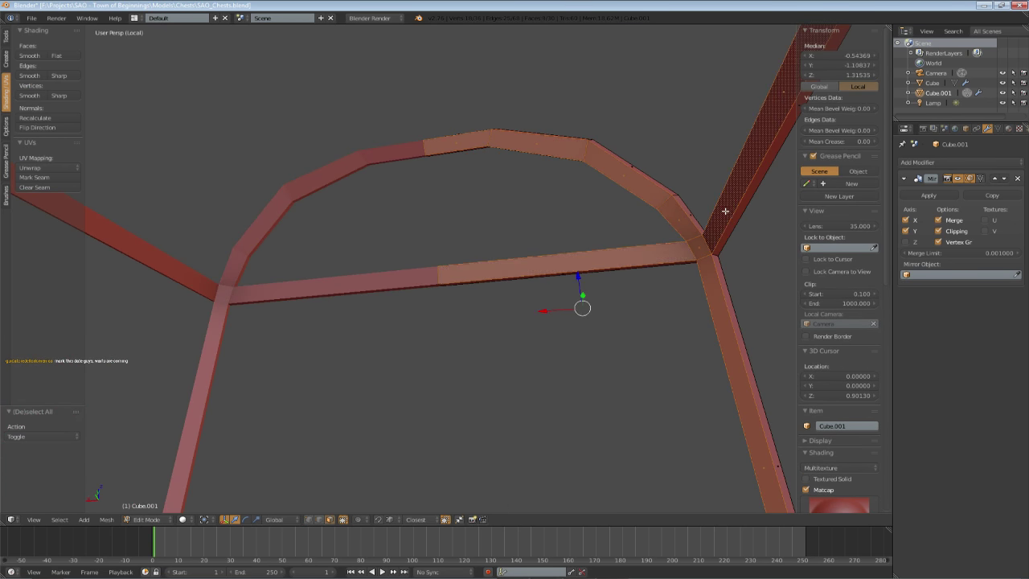
scroll(581, 340, "down", 4)
middle_click_drag(581, 340, 385, 349)
key("x")
left_click(580, 313)
- Save the file over itself, then return to Object Mode outside local view with nothing selected
key("ctrl+s")
left_click(501, 326)
key("KP_Divide")
key("Tab")
key("a")
scroll(587, 344, "down", 4)
scroll(519, 344, "down", 3)
scroll(480, 335, "up", 3)
- Isolate the chest body in local view and examine the openings around its end wall and side corners
right_click(452, 354)
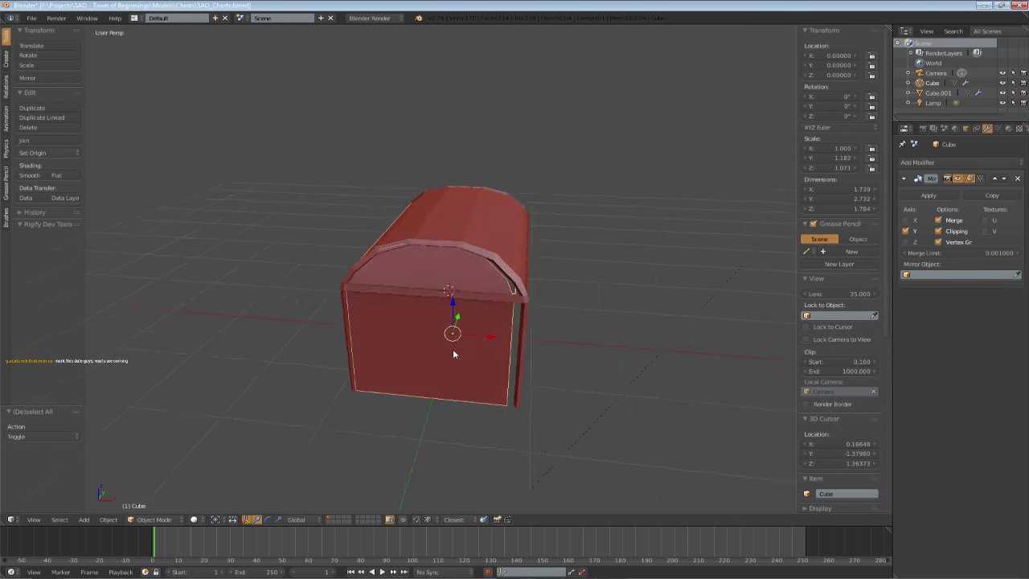
key("Tab")
middle_click_drag(453, 354, 464, 315)
key("KP_Divide")
middle_click_drag(396, 391, 410, 400)
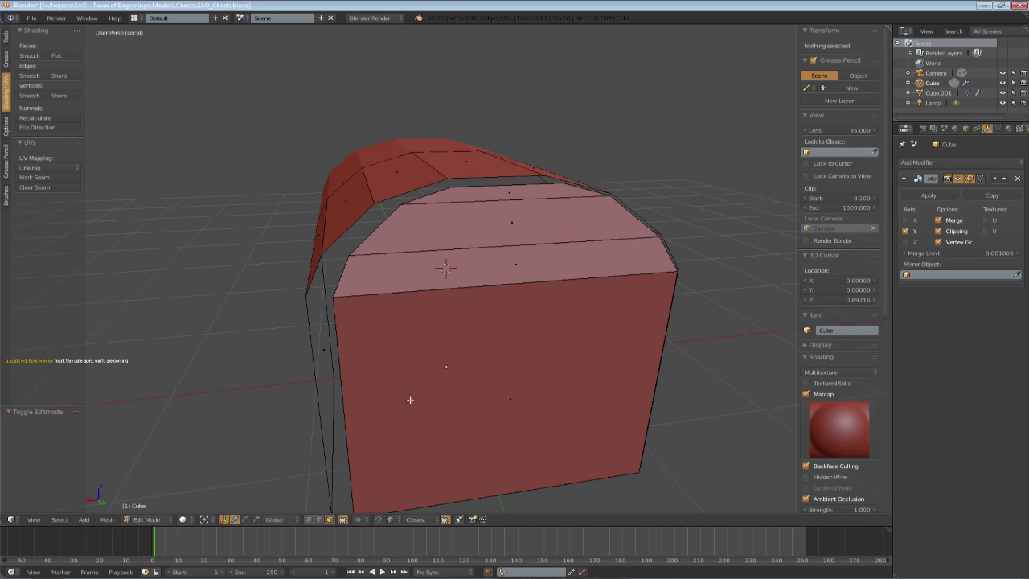
scroll(512, 372, "down", 5)
middle_click_drag(512, 373, 485, 356)
scroll(485, 356, "up", 3)
middle_click_drag(477, 288, 474, 316)
scroll(488, 312, "down", 1)
key("Tab")
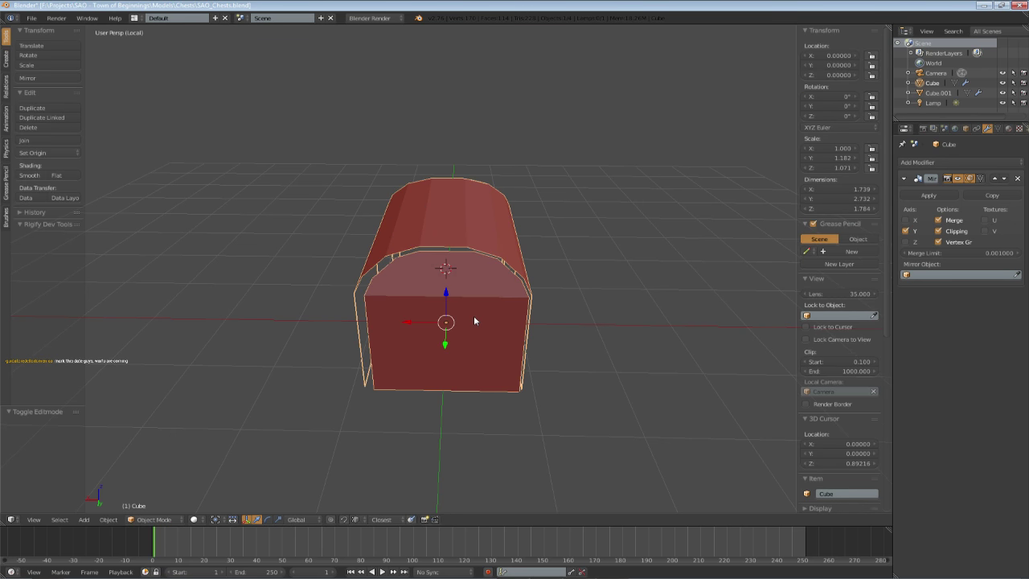
- Leave local view and undo the recent edits back through the trim face deletion and the chest body's end-edge bevel
key("h")
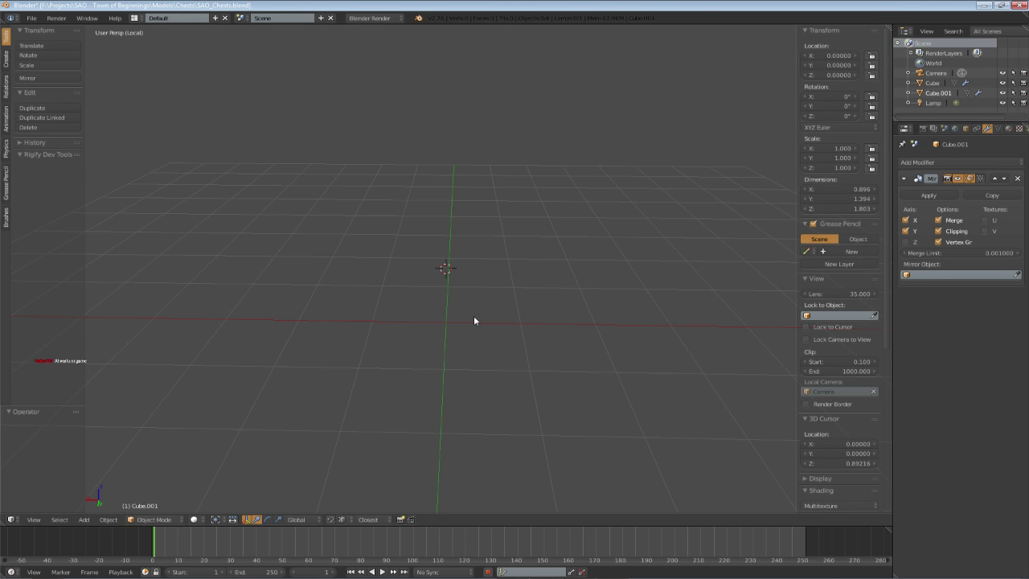
key("KP_Divide")
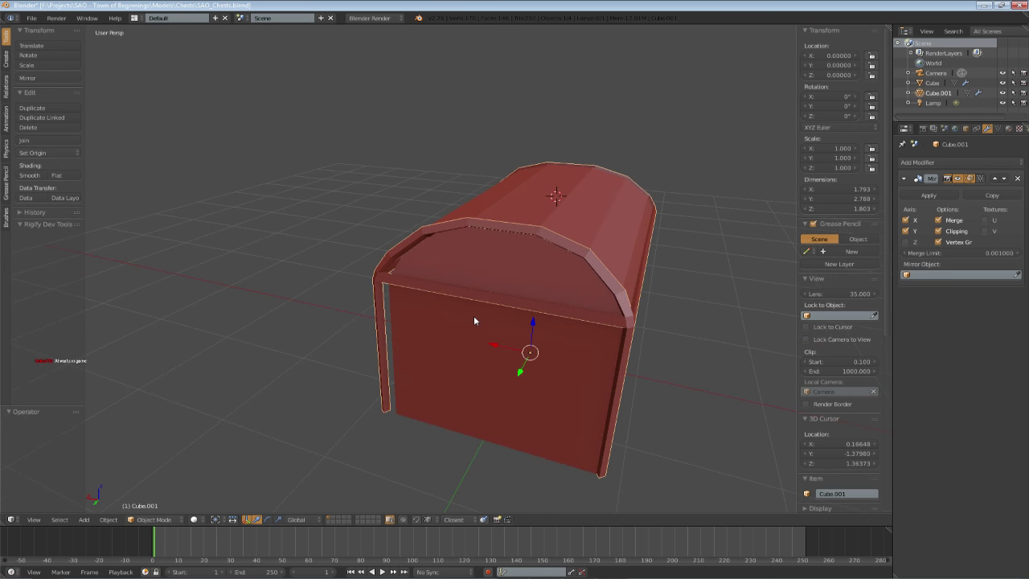
right_click(474, 317)
middle_click_drag(473, 317, 491, 367)
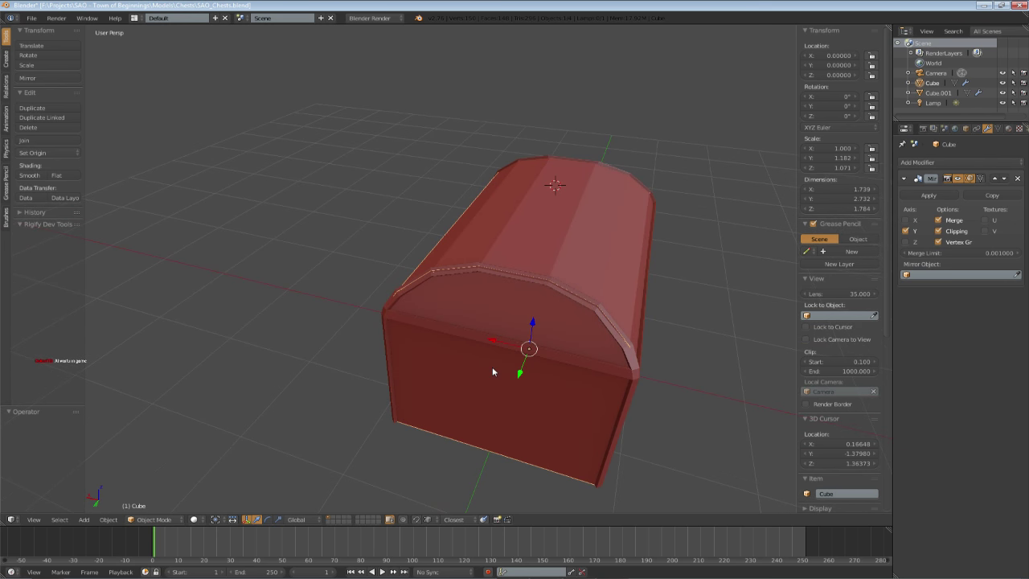
- Isolate the chest body in local view, apply its scale and return to Edit Mode
key("KP_Divide")
key("Tab")
scroll(492, 367, "down", 2)
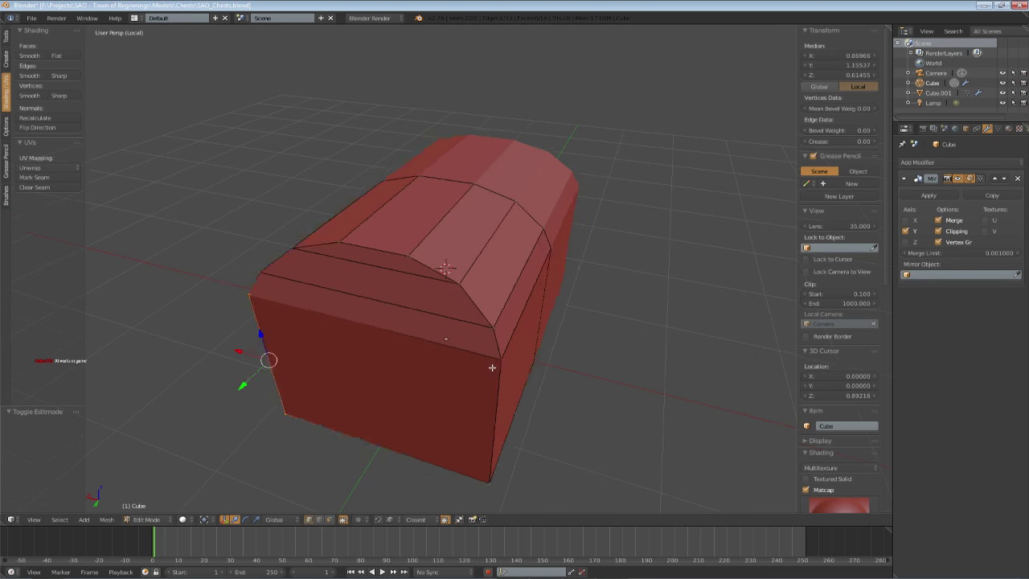
key("Tab")
key("ctrl+a")
left_click(492, 367)
key("Tab")
- Try beveling the chest body's end edges and deleting the resulting strip, then undo both operations
middle_click_drag(492, 367, 386, 361)
key("a")
right_click(381, 306)
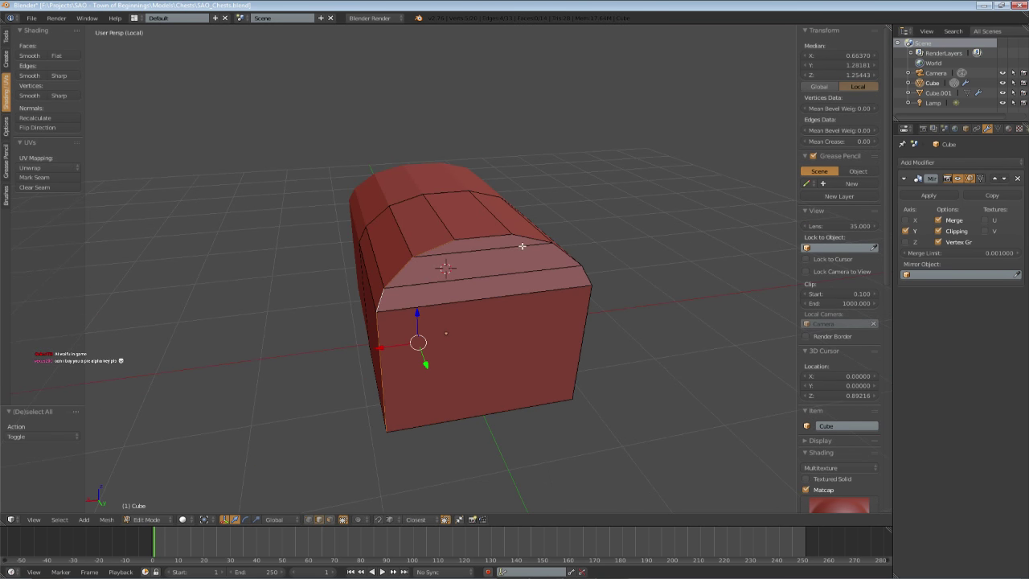
mouse_move(518, 238)
middle_mouse_down()
mouse_move(482, 296)
mouse_move(567, 301)
mouse_move(556, 323)
mouse_move(514, 321)
mouse_move(533, 316)
mouse_move(512, 353)
mouse_move(539, 360)
mouse_move(527, 330)
mouse_move(515, 330)
mouse_move(549, 300)
mouse_move(560, 262)
mouse_move(520, 336)
middle_mouse_up()
key("ctrl+b")
left_click(569, 322)
key("x")
left_click(514, 321)
key("ctrl+z")
key("ctrl+z")
key("Tab")
key("Tab")
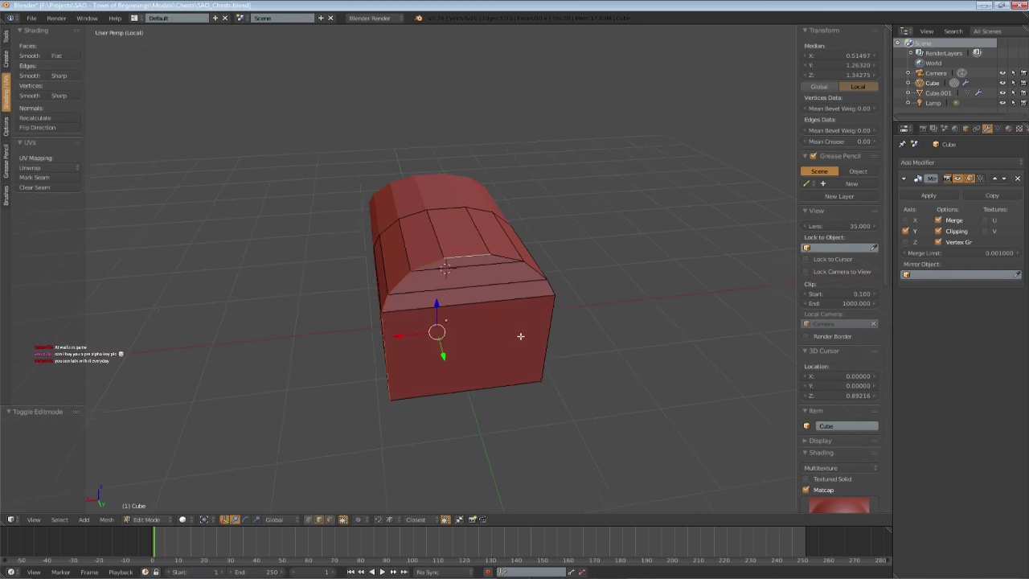
- Select the lid's end arch and corner edges and examine their alignment in wireframe side, front and top views
key("a")
right_click(389, 302)
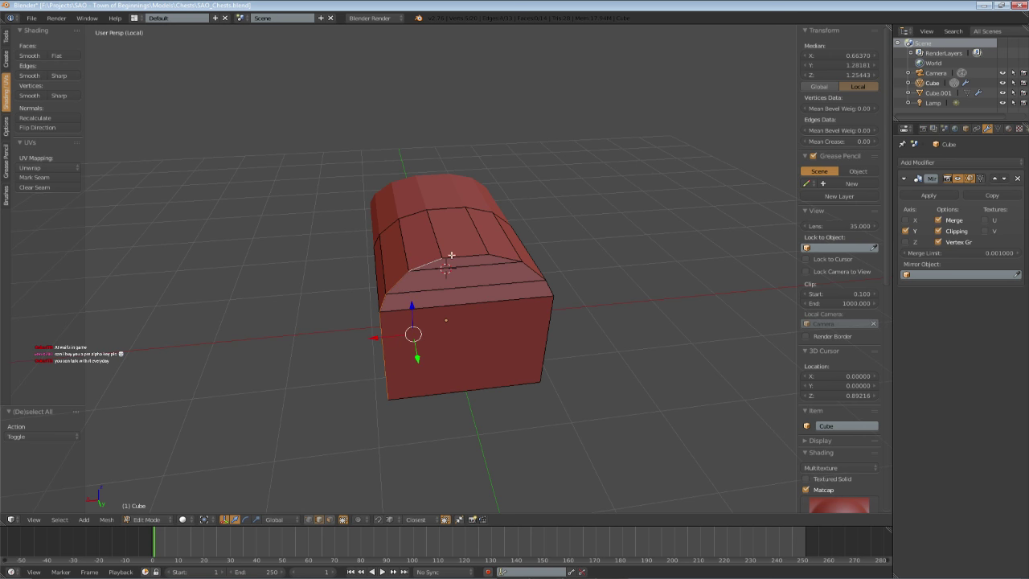
right_click(504, 259, "shift")
middle_click_drag(512, 263, 474, 280)
right_click(508, 278, "shift")
right_click(478, 282, "shift")
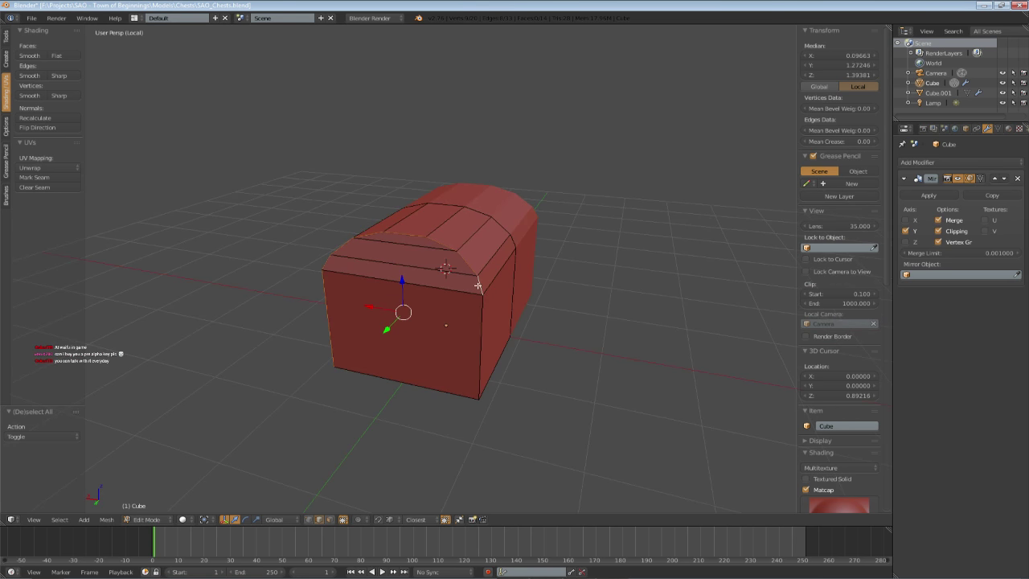
right_click(483, 312, "shift")
middle_click_drag(484, 317, 516, 303)
key("KP_1")
key("KP_3")
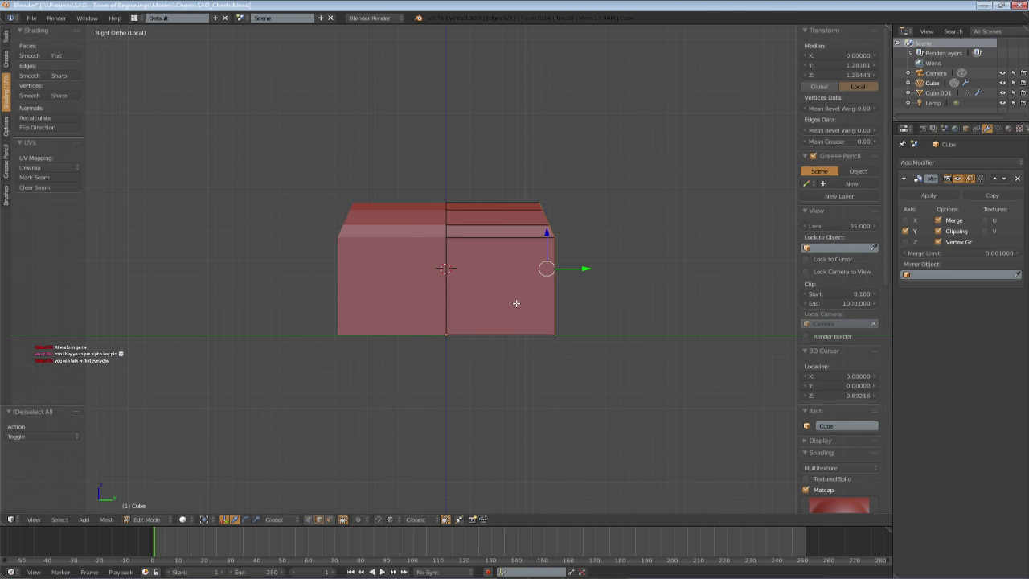
key("z")
key("KP_1")
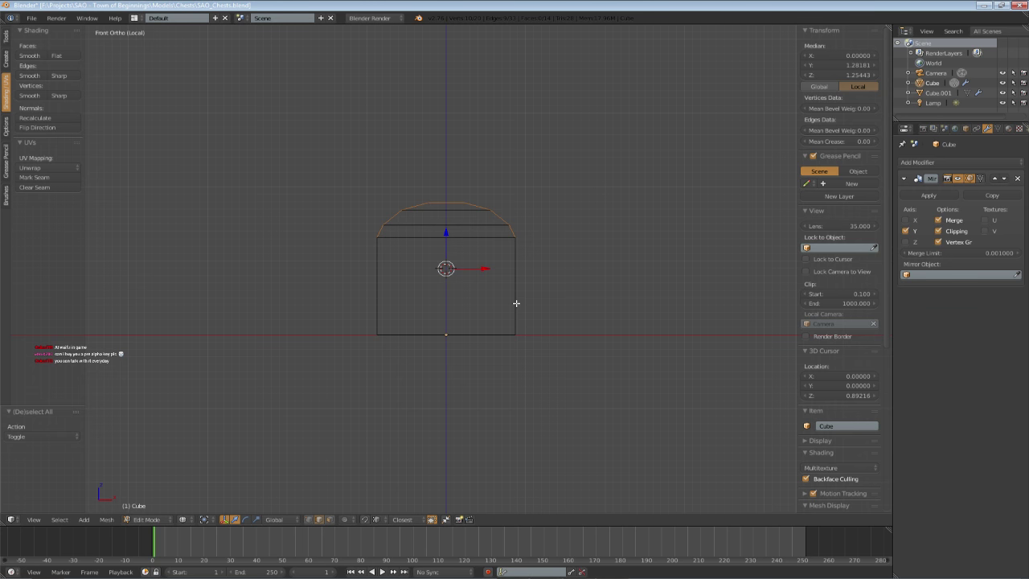
key("KP_7")
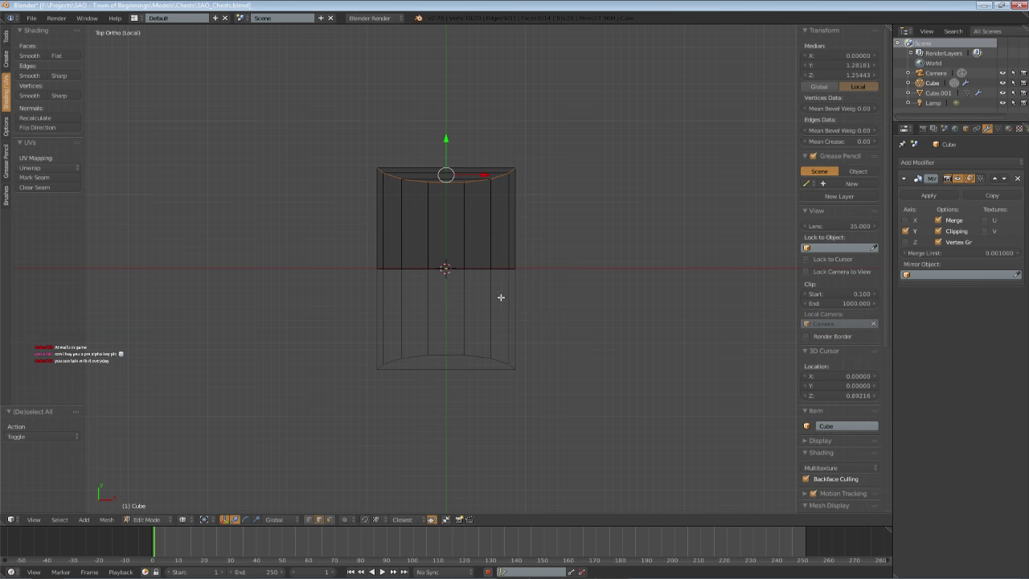
- Add a centered lengthwise loop cut through the chest body and clear the selection
middle_click_drag(500, 297, 503, 320, "shift")
key("a")
key("ctrl+r")
left_click(444, 193)
right_click(443, 193)
key("a")
- Delete all chest body vertices on the positive X side of the center loop
left_click(309, 521)
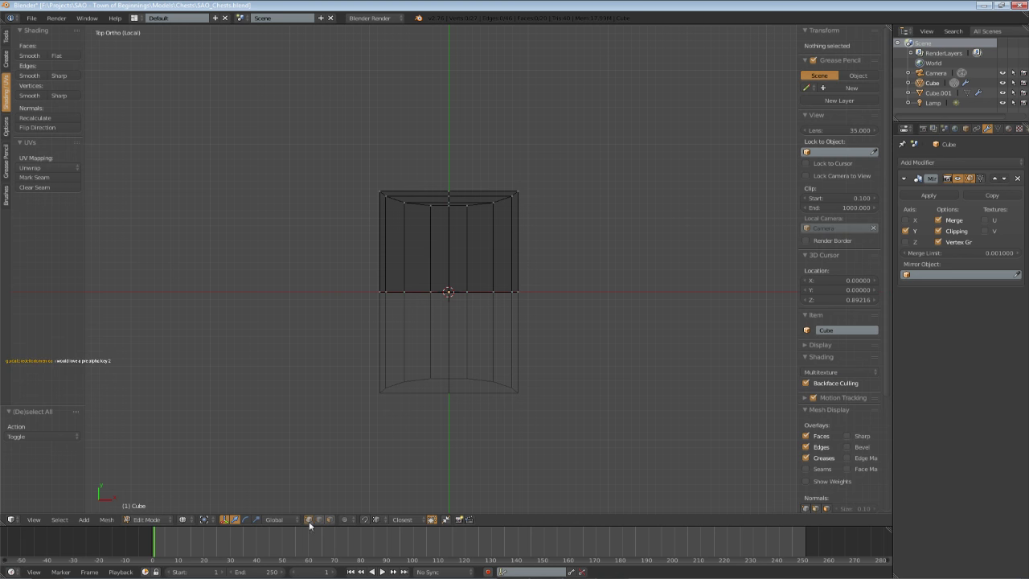
key("b")
left_click_drag(452, 177, 531, 313)
key("x")
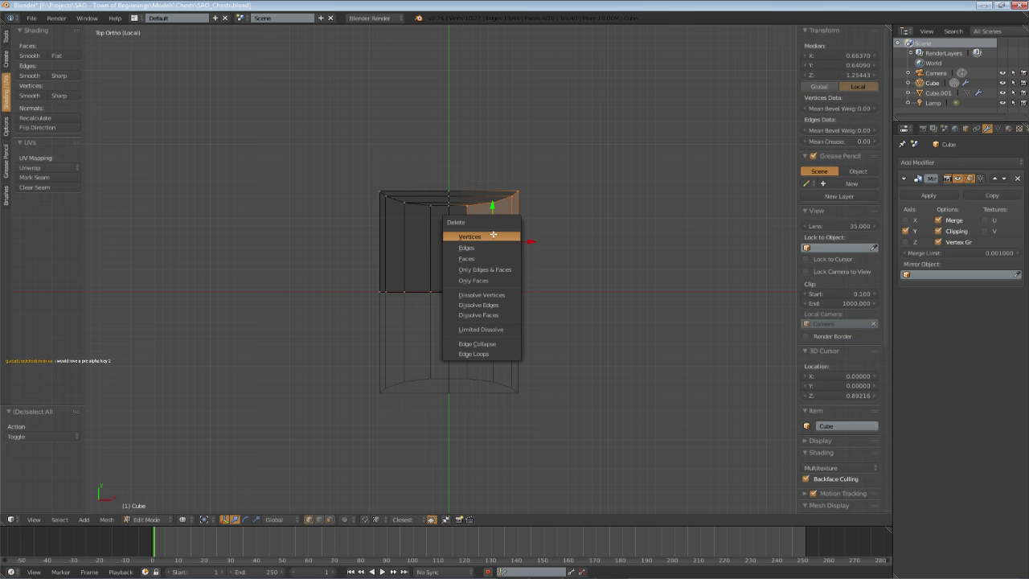
left_click(469, 237)
- Enable the X axis in the body's Mirror modifier and return to Edit Mode with nothing selected
key("Tab")
middle_click_drag(448, 292, 500, 222)
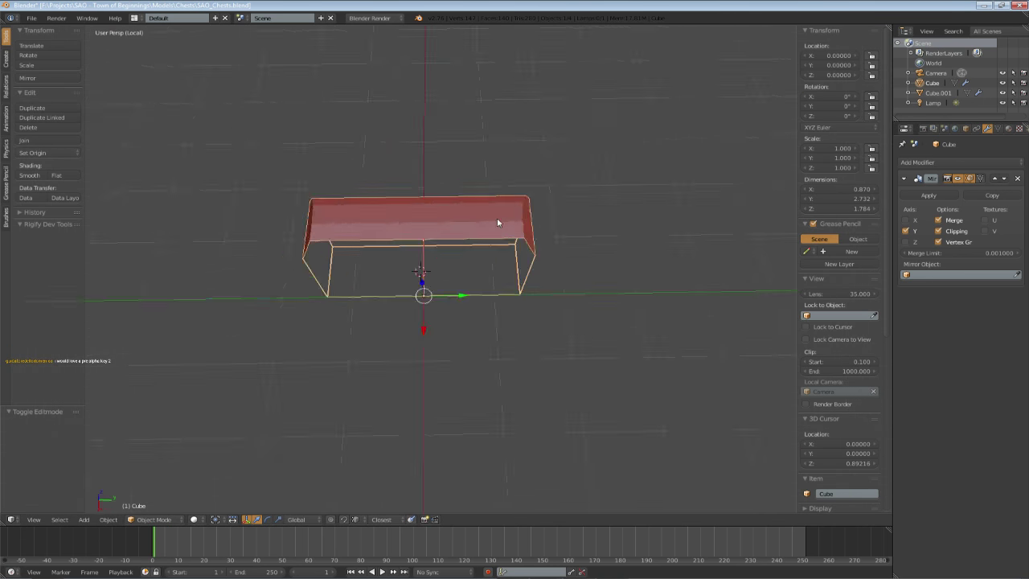
left_click(905, 220)
middle_click_drag(556, 305, 464, 271)
key("Tab")
middle_click_drag(508, 331, 456, 304)
key("a")
key("a")
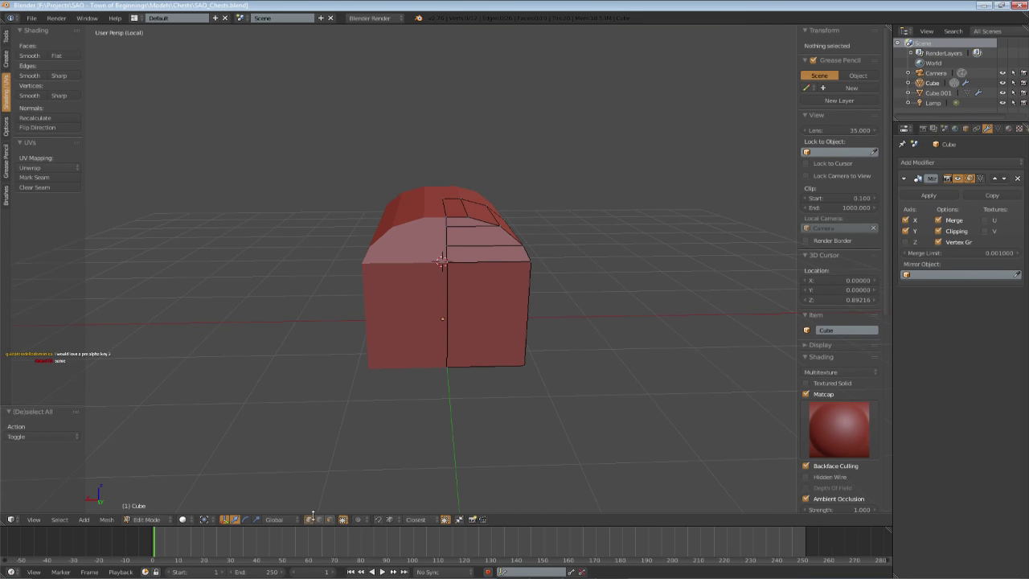
- Bevel the quarter body's end arch, vertical corner and horizontal rim edges by about 0.03
middle_click_drag(512, 373, 487, 385)
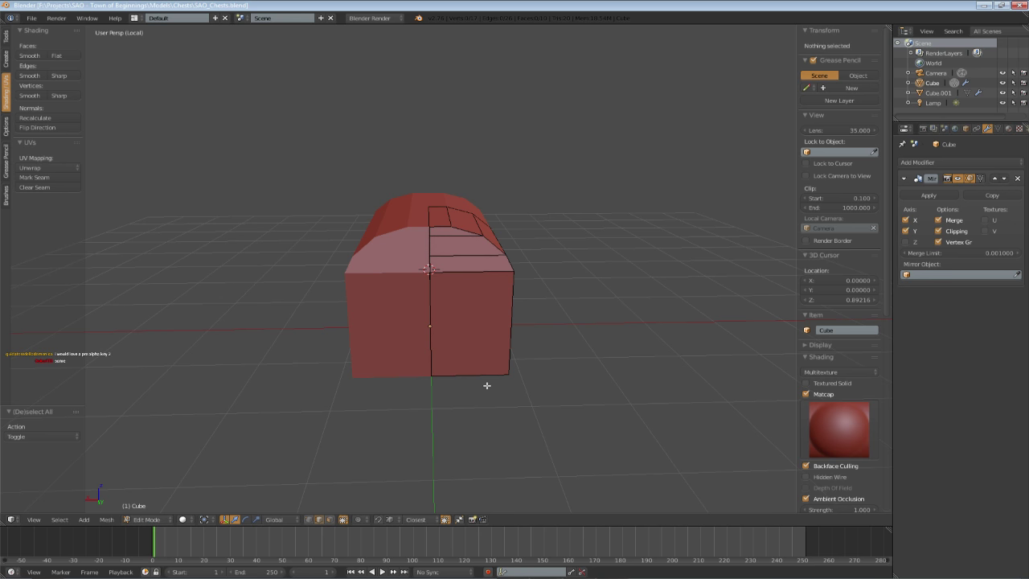
middle_click_drag(476, 377, 446, 402)
scroll(399, 225, "up", 5)
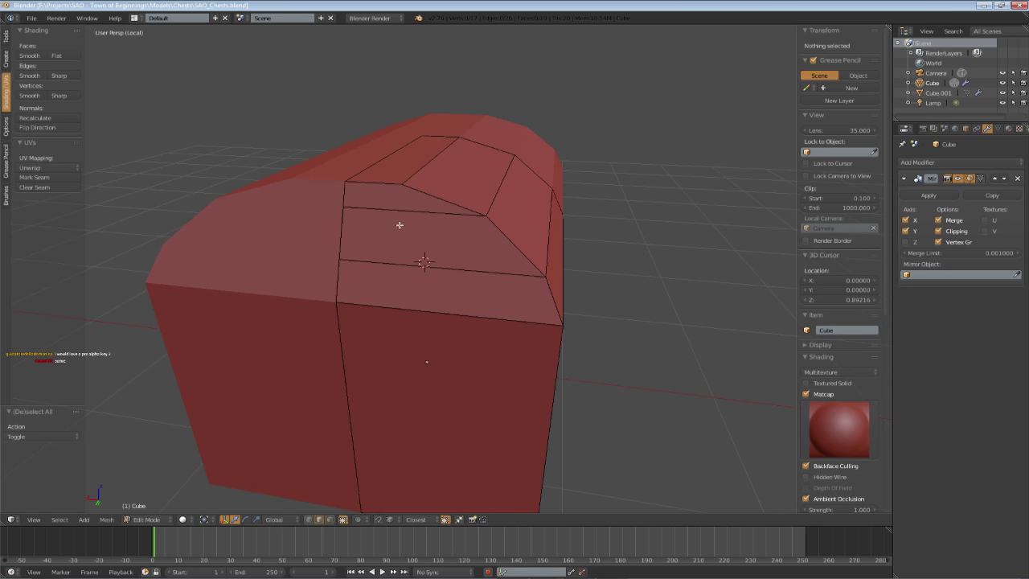
right_click(393, 184)
right_click(434, 196, "shift")
right_click(498, 230, "shift")
middle_click_drag(546, 313, 498, 292)
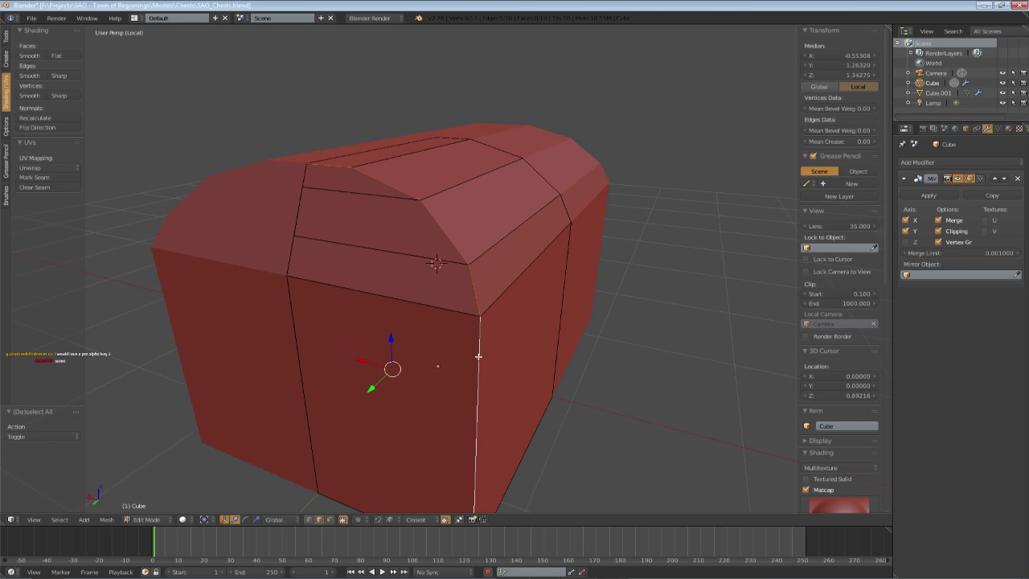
middle_click_drag(478, 356, 401, 336)
key("KP_Divide")
key("KP_Divide")
right_click(439, 362, "shift")
right_click(466, 260, "shift")
key("ctrl+b")
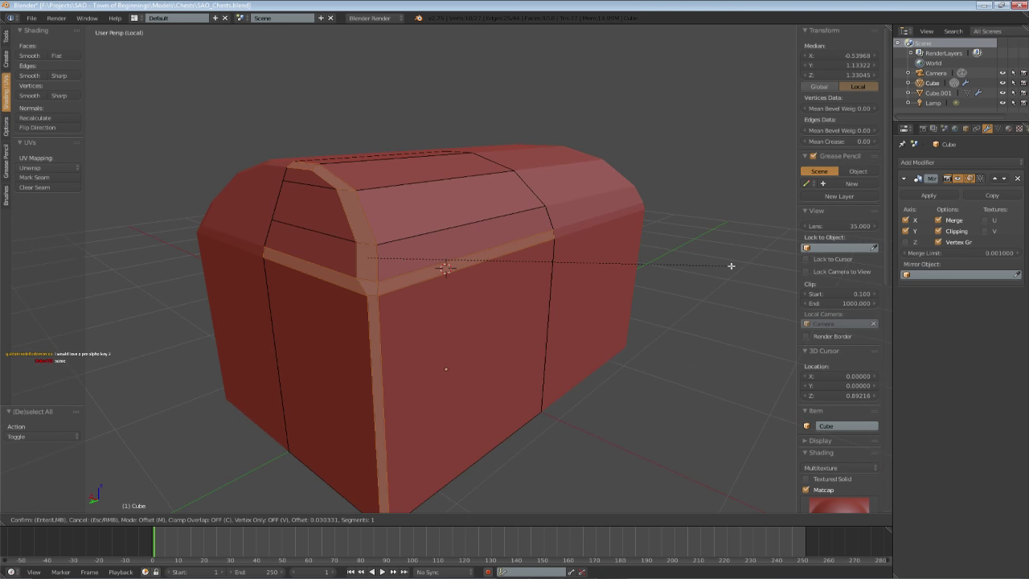
left_click(730, 265)
middle_click_drag(592, 270, 560, 274)
key("a")
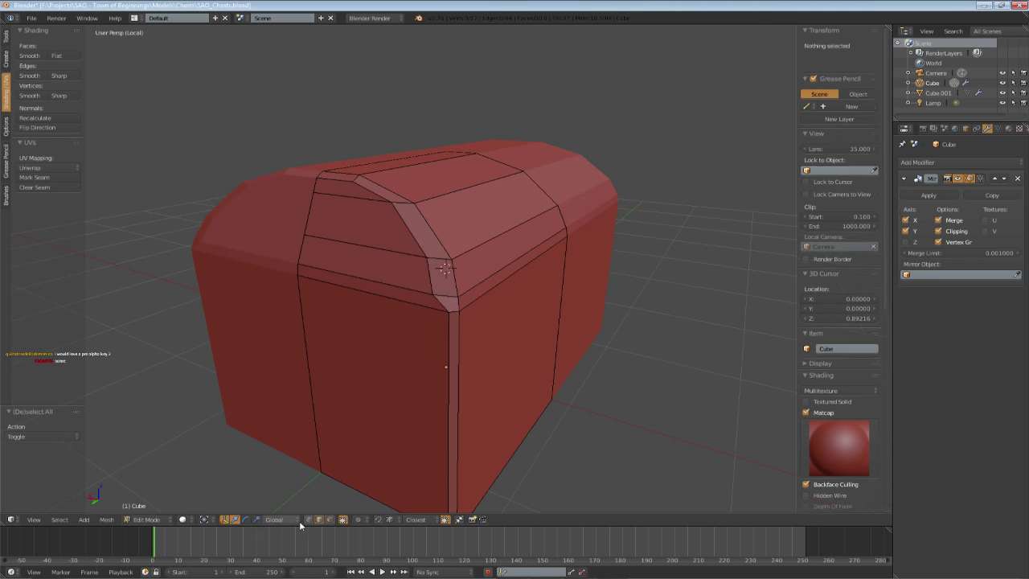
- Nudge the inner vertices of the beveled arch strip near the body's corner along X
right_click(434, 297)
middle_click_drag(434, 297, 477, 308)
left_click_drag(507, 314, 511, 313)
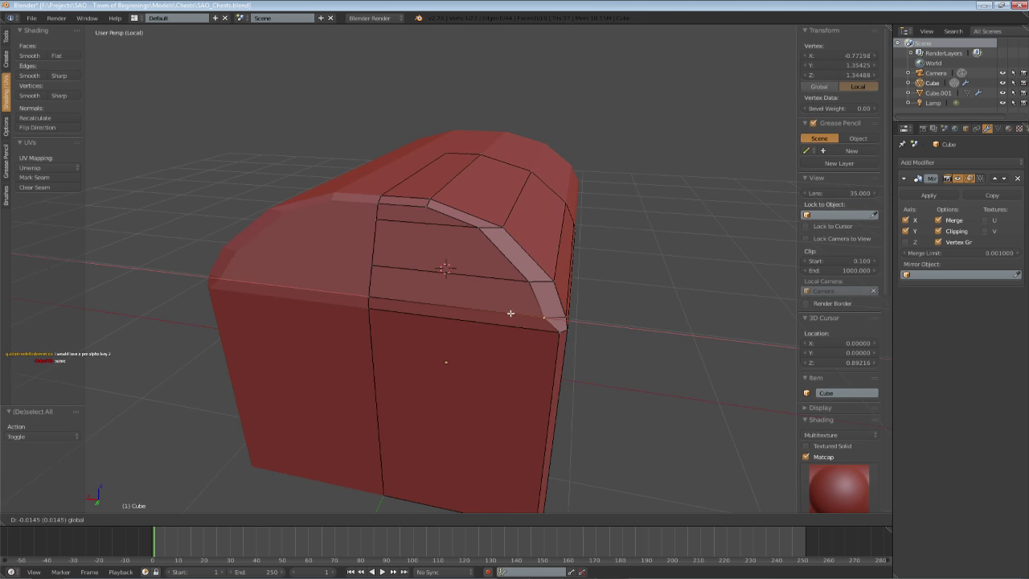
left_click(529, 282)
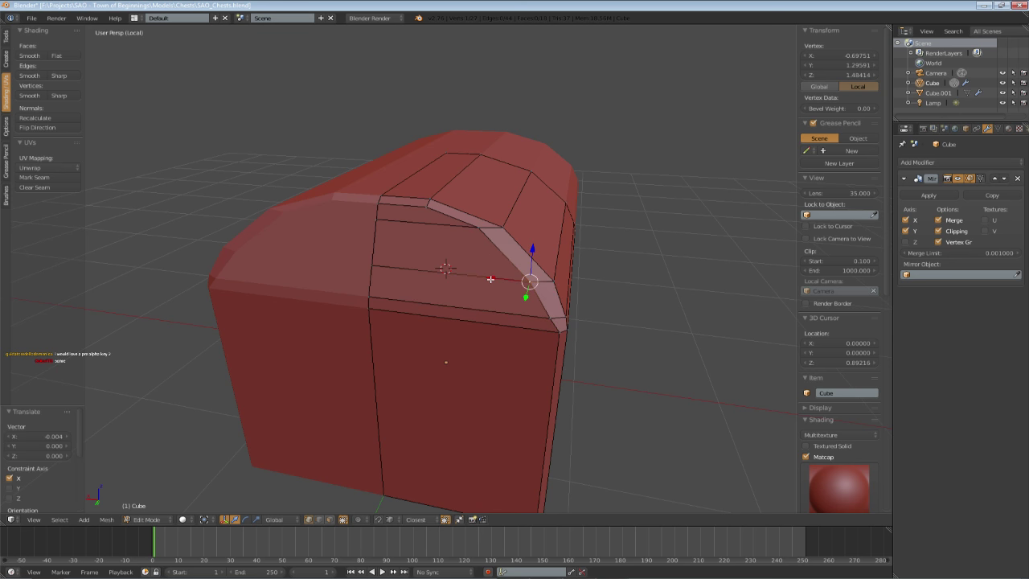
key("a")
- Try moving the inner vertex at the arch strip's upper bend along Z and X
right_click(476, 229)
right_click(376, 218, "shift")
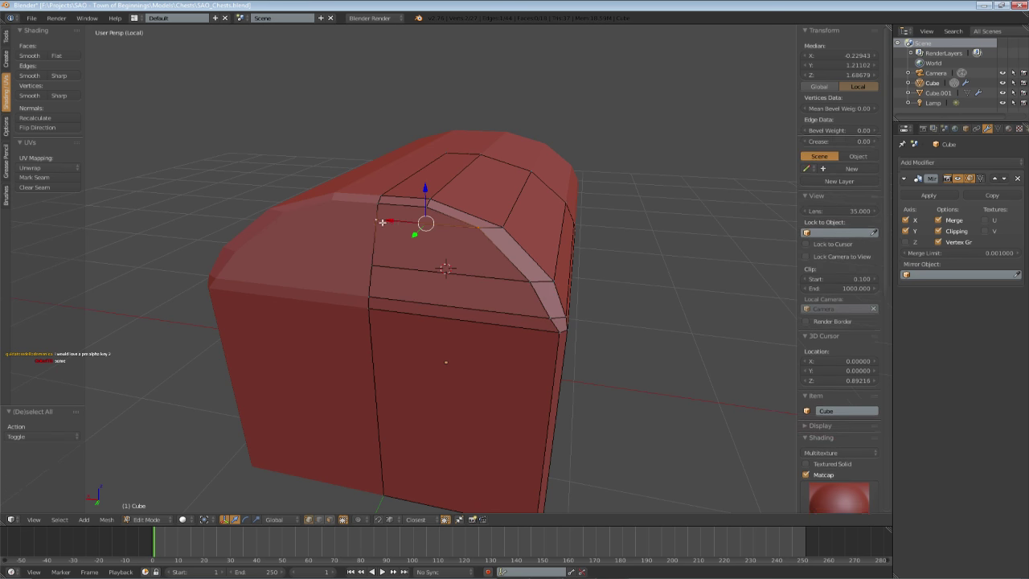
right_click(483, 226)
left_click_drag(480, 198, 452, 234)
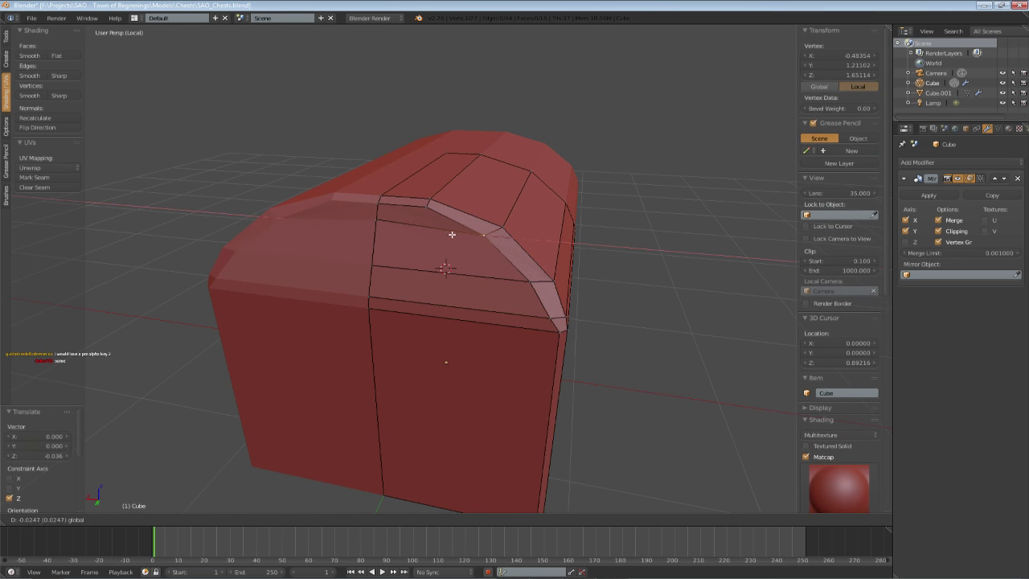
right_click(451, 234)
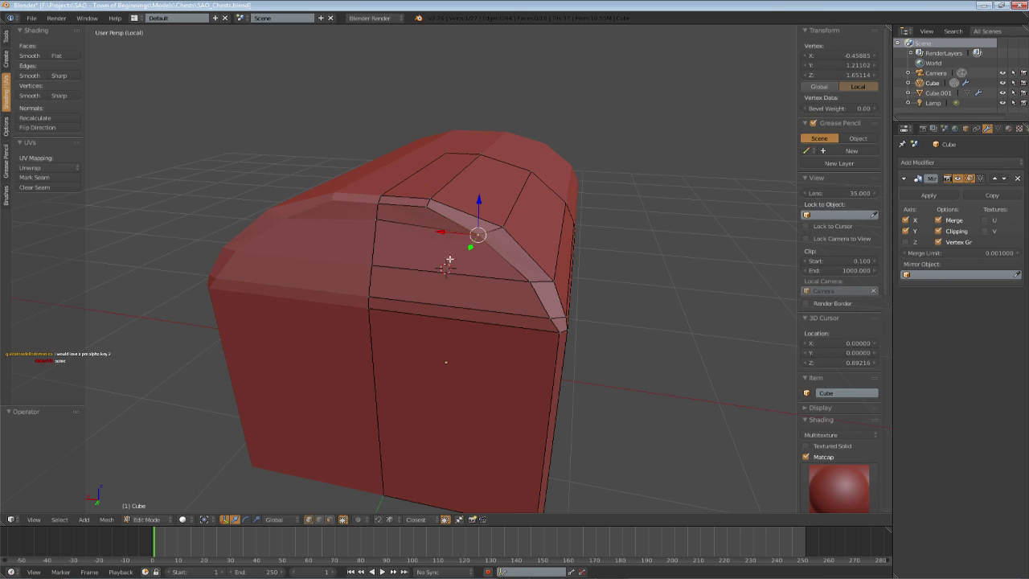
middle_click_drag(449, 259, 415, 342)
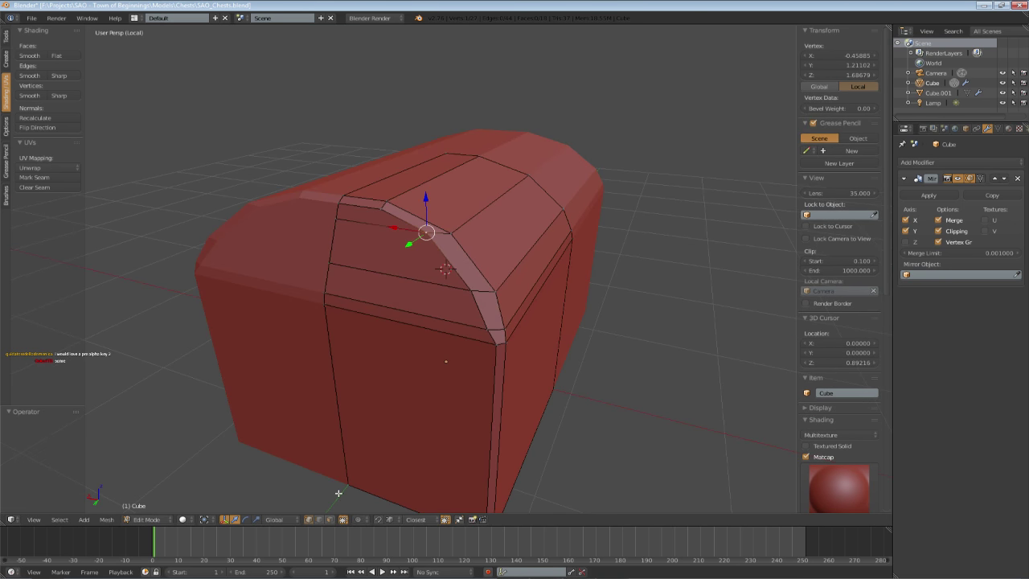
- Delete the beveled strip faces along the lid arch, corner post, end rim and side rim
left_click(330, 519)
key("a")
key("a")
right_click(496, 363)
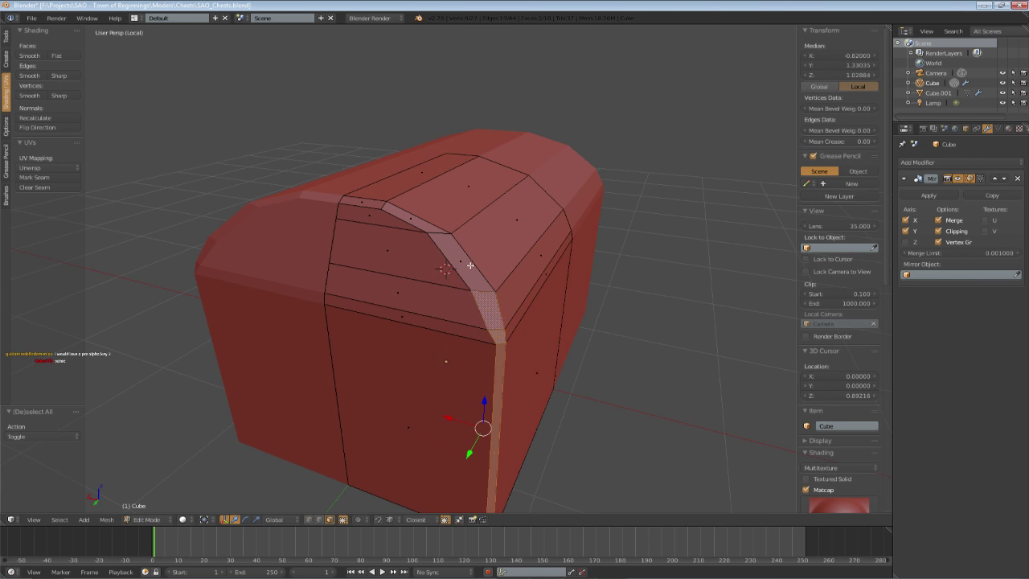
right_click(520, 318, "shift")
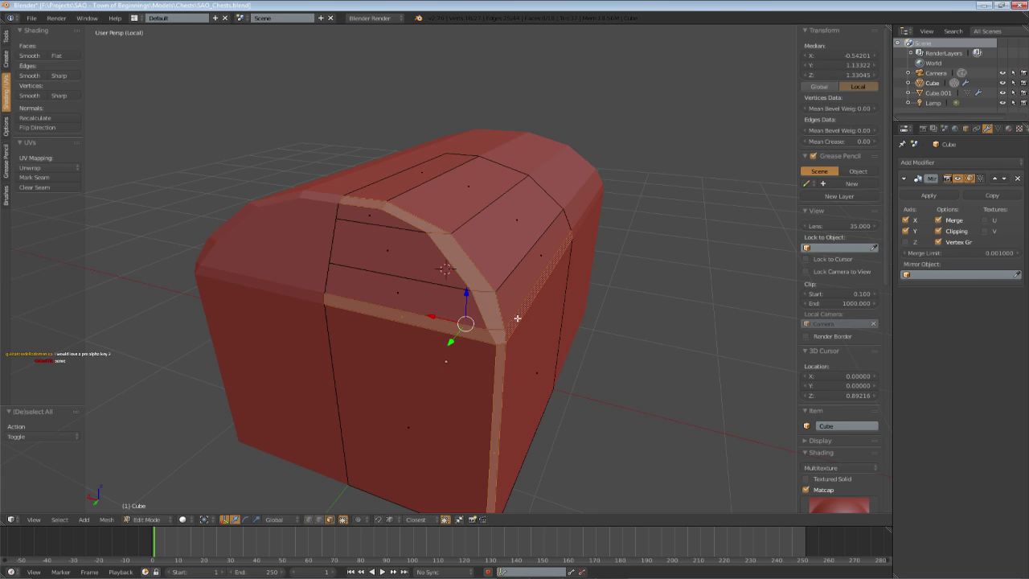
key("x")
left_click(482, 341)
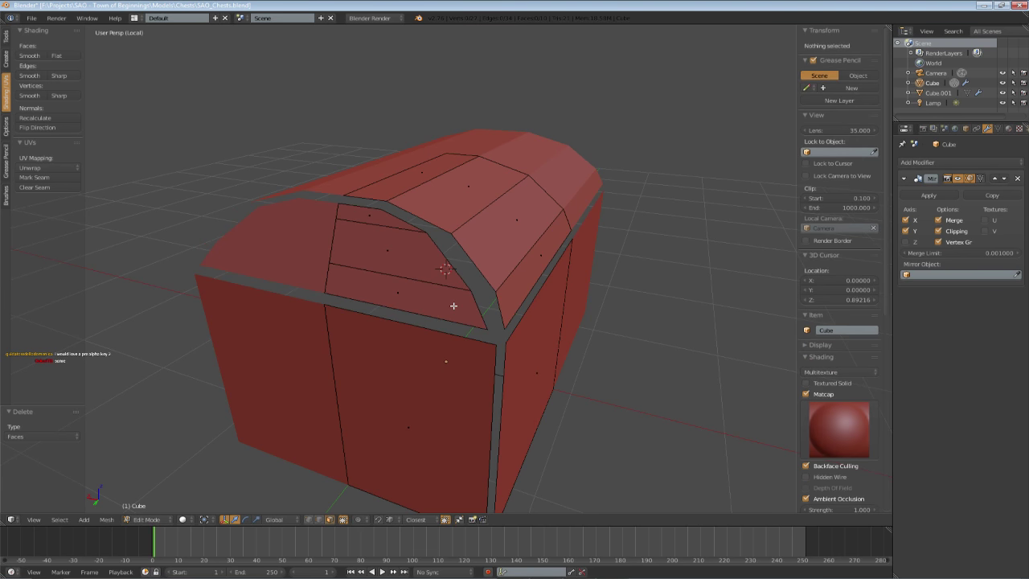
- Leave local view and move the end panel's lower arch vertex about -0.046 along X toward the trim
key("KP_Divide")
key("Tab")
key("Tab")
middle_click_drag(453, 305, 375, 472)
scroll(425, 362, "up", 4)
key("a")
key("a")
key("z")
right_click(460, 170)
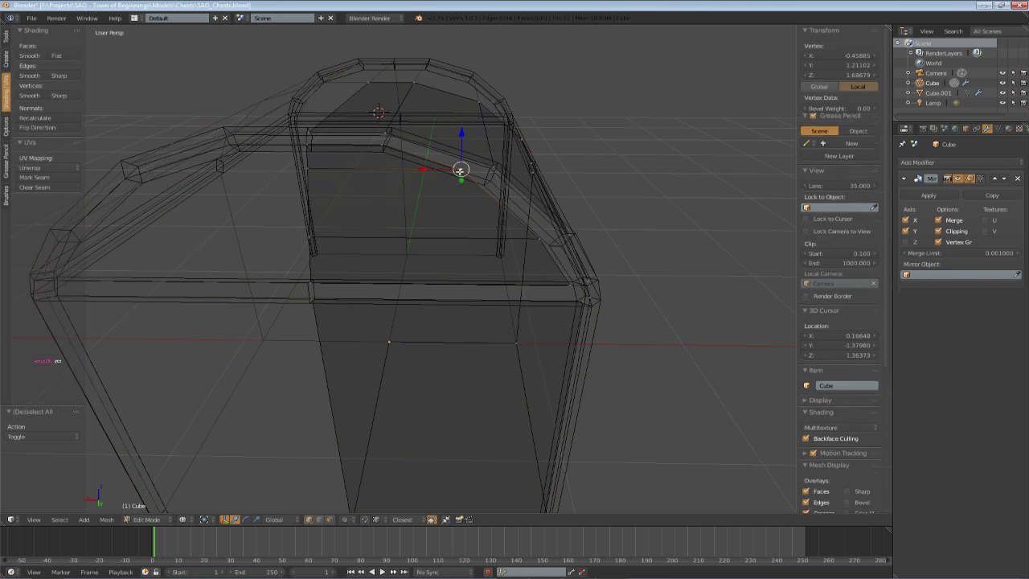
key("z")
key("a")
right_click(535, 238)
key("g")
key("x")
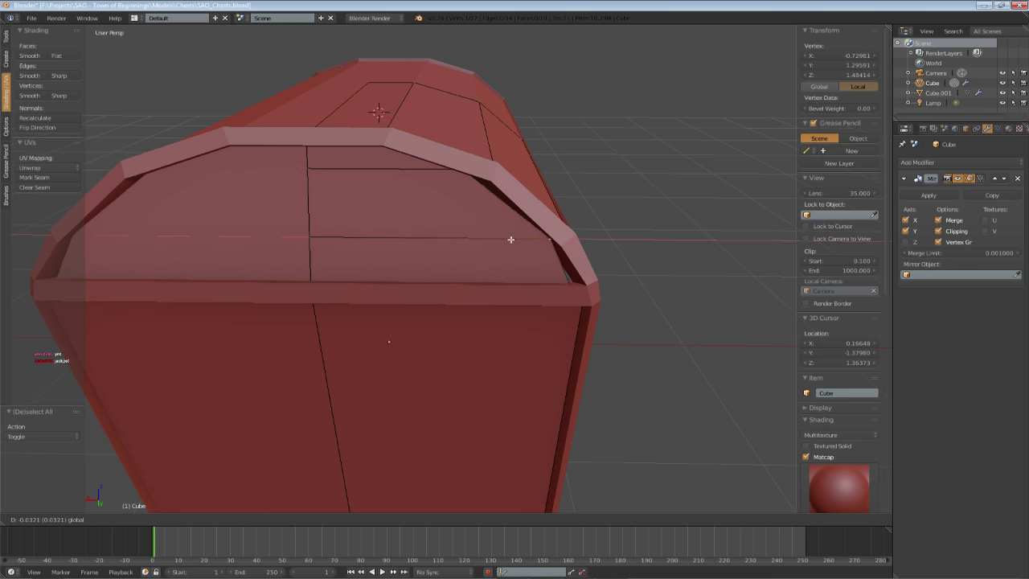
left_click(514, 238)
- Move the end panel's upper arch vertex about -0.049 along X, then return to Object Mode
key("z")
right_click(461, 169)
key("z")
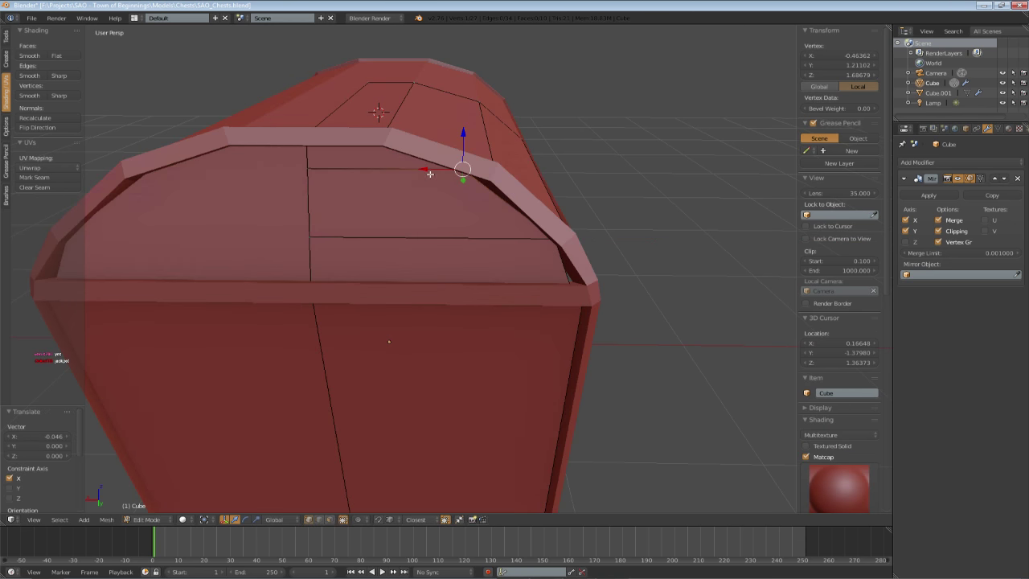
key("g")
key("x")
left_click(444, 175)
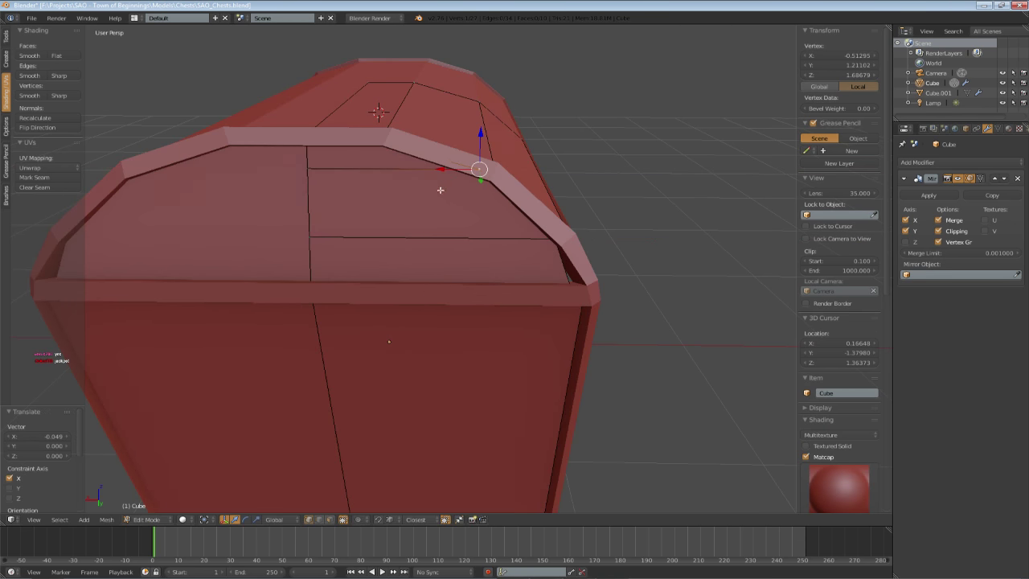
middle_click_drag(439, 188, 445, 231)
key("a")
scroll(362, 399, "down", 6)
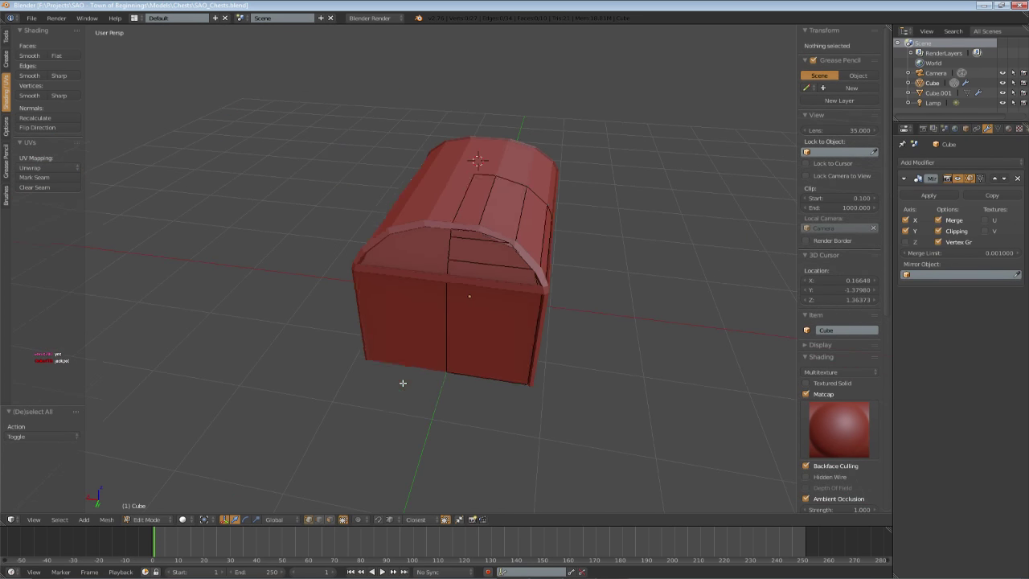
key("Tab")
middle_click_drag(393, 376, 489, 324)
- Undo the recent edits back to the half chest body without X-axis mirroring
right_click(431, 319)
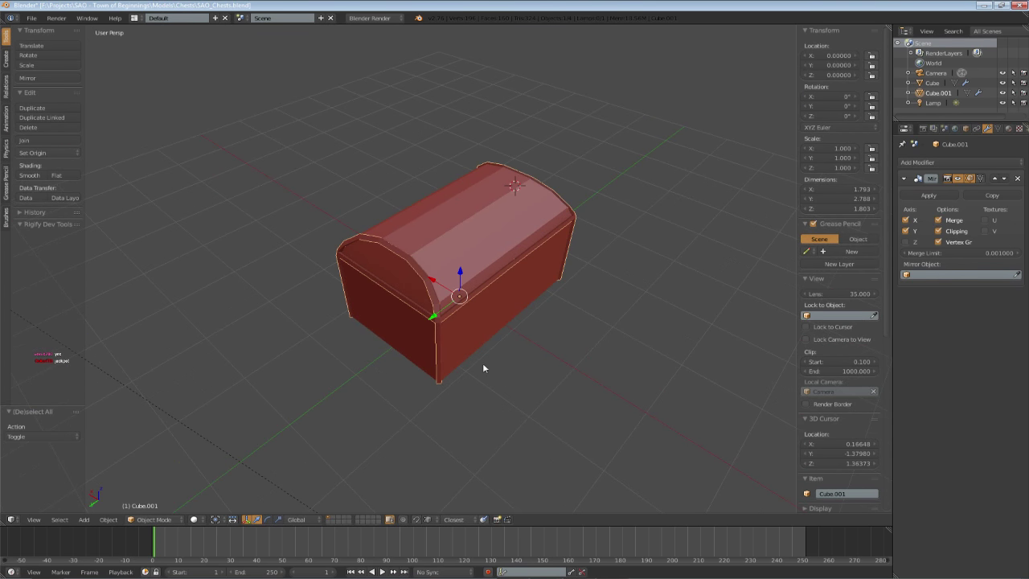
key("ctrl+z")
key("ctrl+z")
key("ctrl+z")
key("ctrl+z")
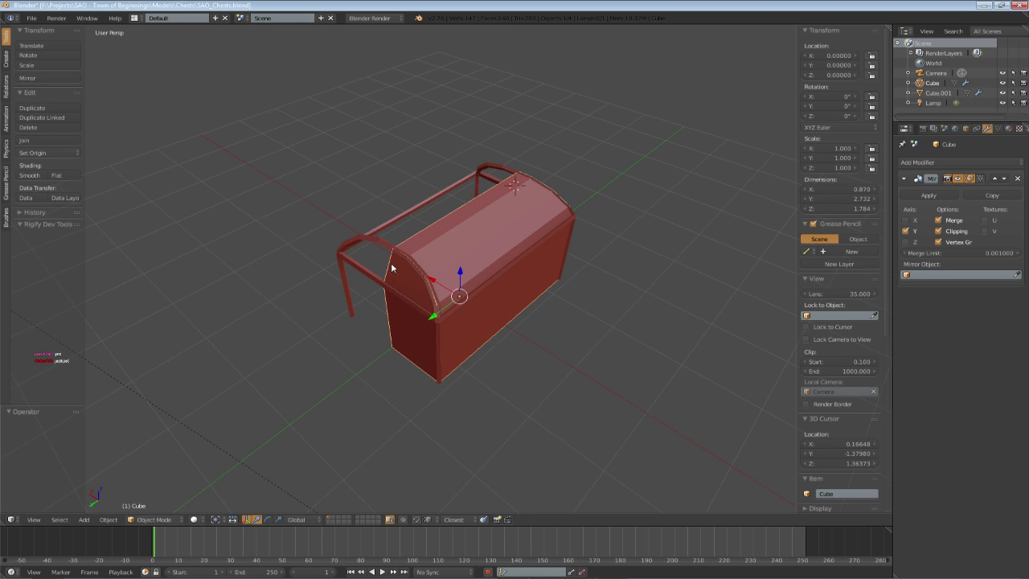
- Delete the separate trim object, Cube.001
right_click(386, 248)
key("x")
left_click(384, 247)
- Enable X-axis mirroring on the chest body and save the file over itself
middle_click_drag(465, 308, 411, 341)
right_click(408, 285)
left_click(907, 220)
key("Tab")
key("Tab")
key("a")
key("a")
key("ctrl+s")
left_click(484, 349)
- Apply the chest body's transform, enter Edit Mode and save the file over itself
right_click(407, 326)
key("ctrl+a")
left_click(407, 325)
scroll(446, 336, "up", 3)
middle_click_drag(412, 341, 421, 385, "shift")
key("Tab")
key("ctrl+s")
middle_click_drag(462, 333, 326, 493)
left_click(404, 319)
scroll(463, 334, "up", 2)
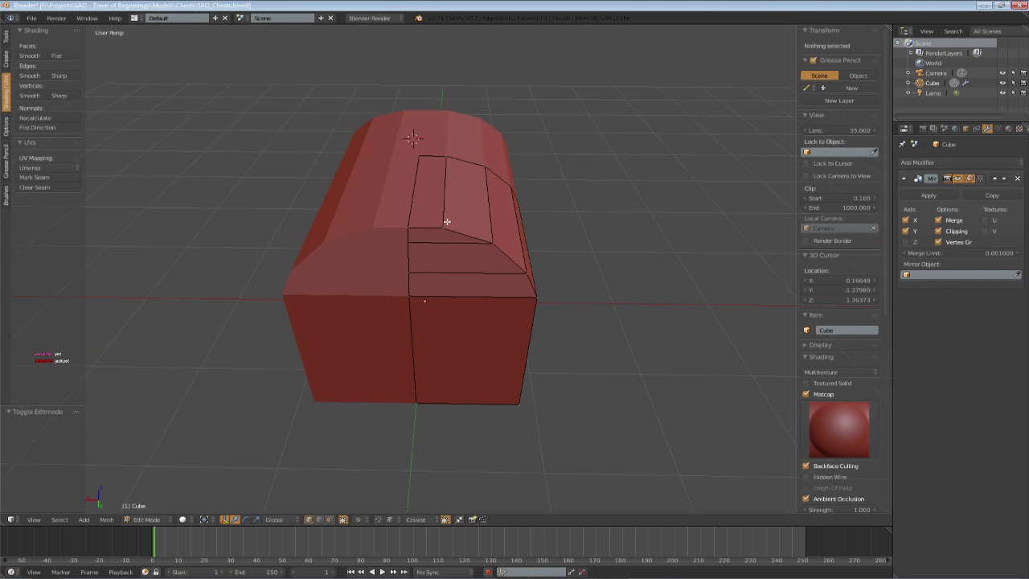
scroll(447, 221, "up", 2)
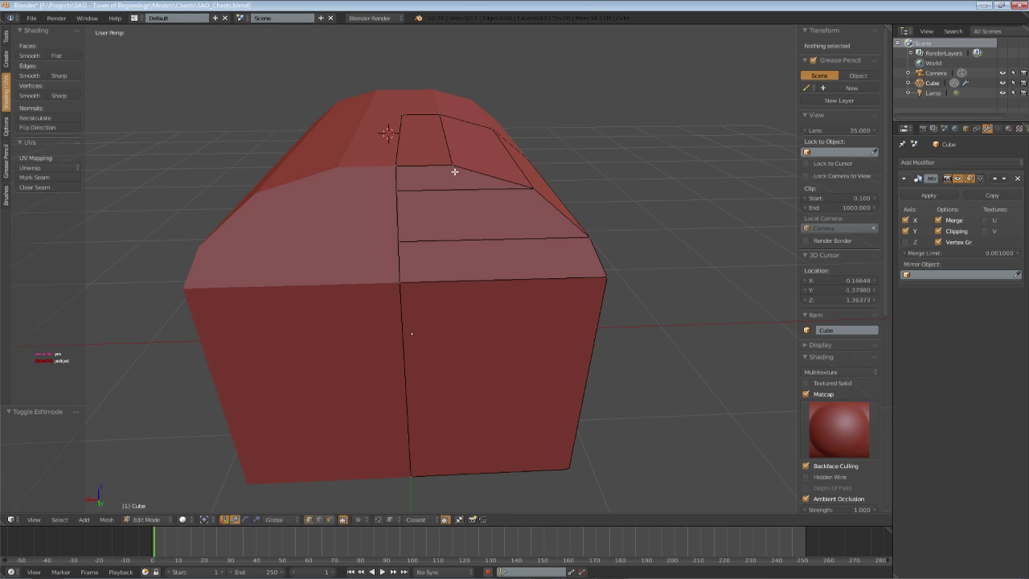
- Knife-cut the chest's front end vertically through the outer vertex of the flat roof top and save the file over itself
key("KP_1")
key("KP_7")
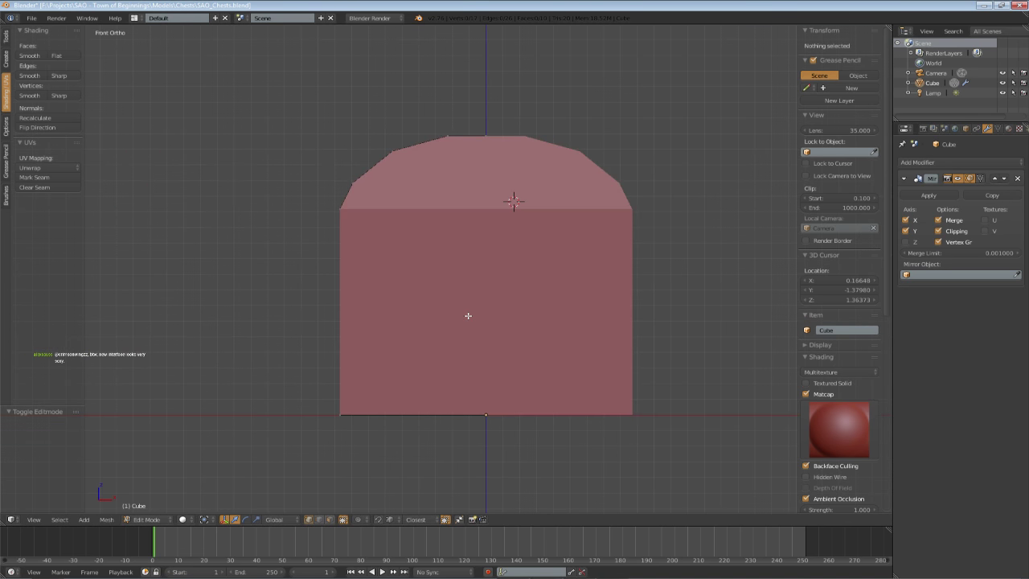
key("k")
left_click(442, 106)
key("space")
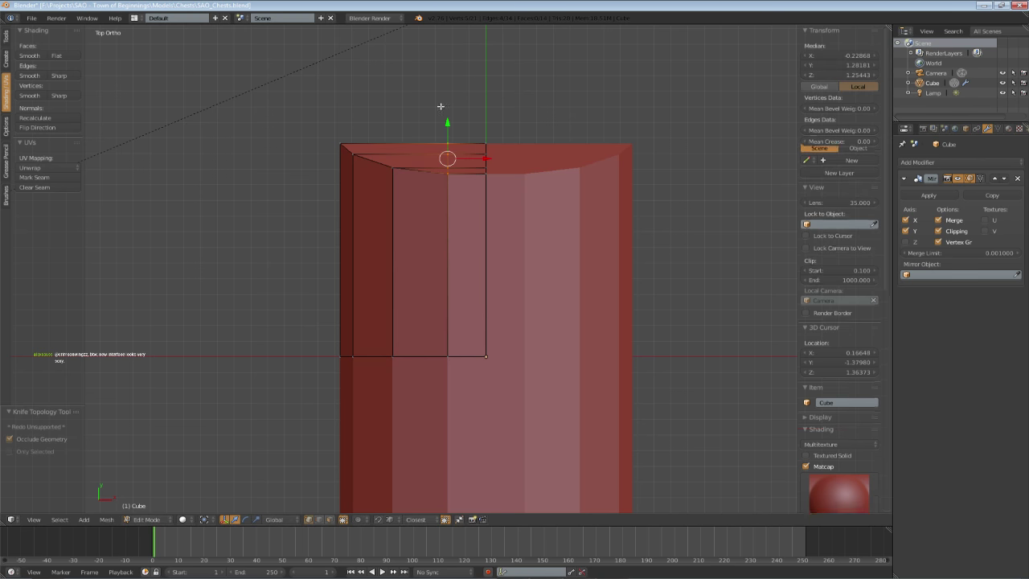
middle_click_drag(441, 105, 477, 227)
scroll(551, 196, "down", 4)
key("a")
scroll(477, 228, "up", 3)
key("ctrl+s")
left_click(473, 242)
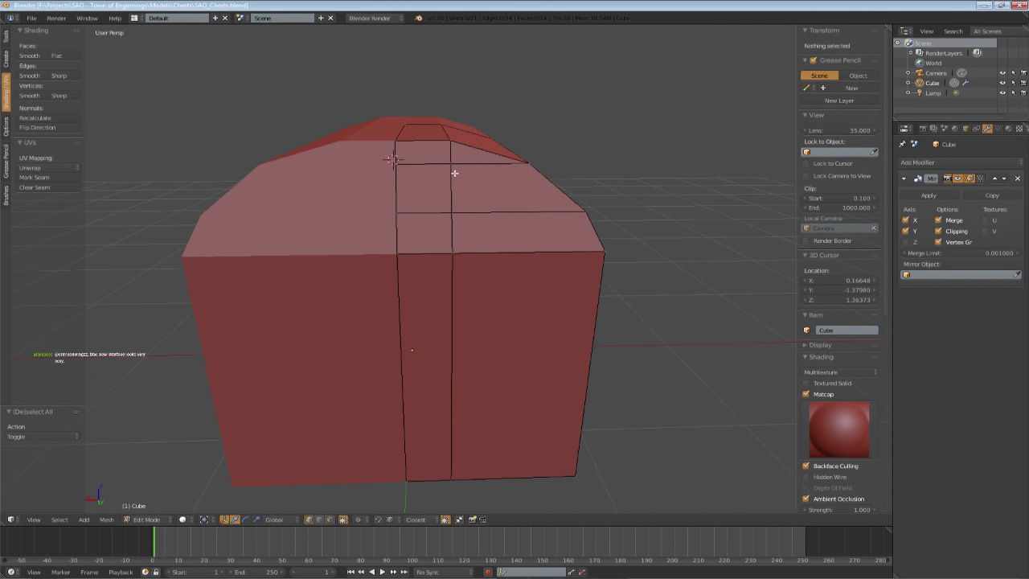
- Merge the two vertices just below the front roof edge into the roof vertices above them with At Last, and save over the file
middle_click_drag(455, 174, 444, 198)
right_click(442, 173)
right_click(445, 149, "shift")
key("alt+m")
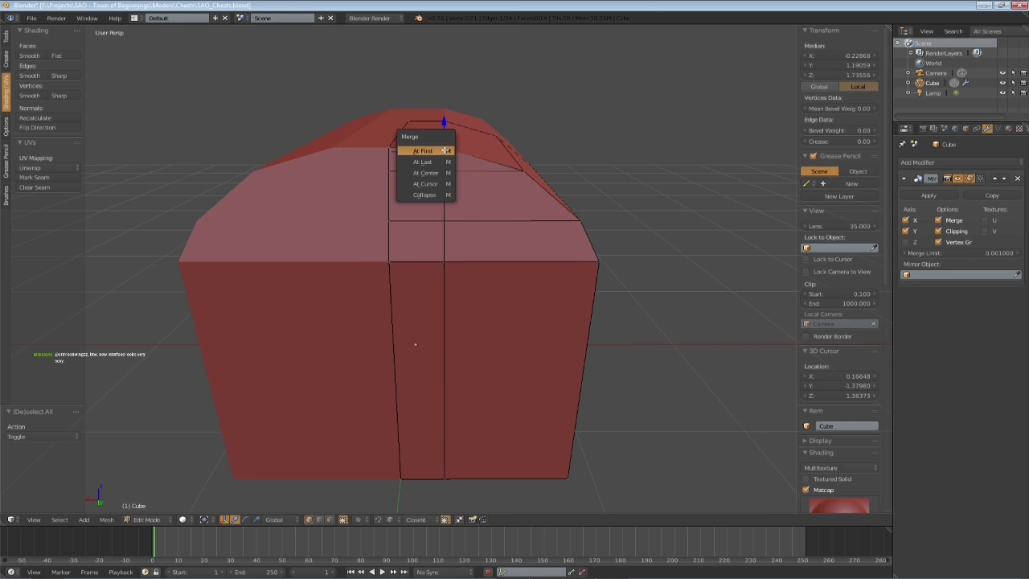
left_click(445, 162)
key("a")
right_click(391, 170)
right_click(393, 150, "shift")
key("a")
key("ctrl+s")
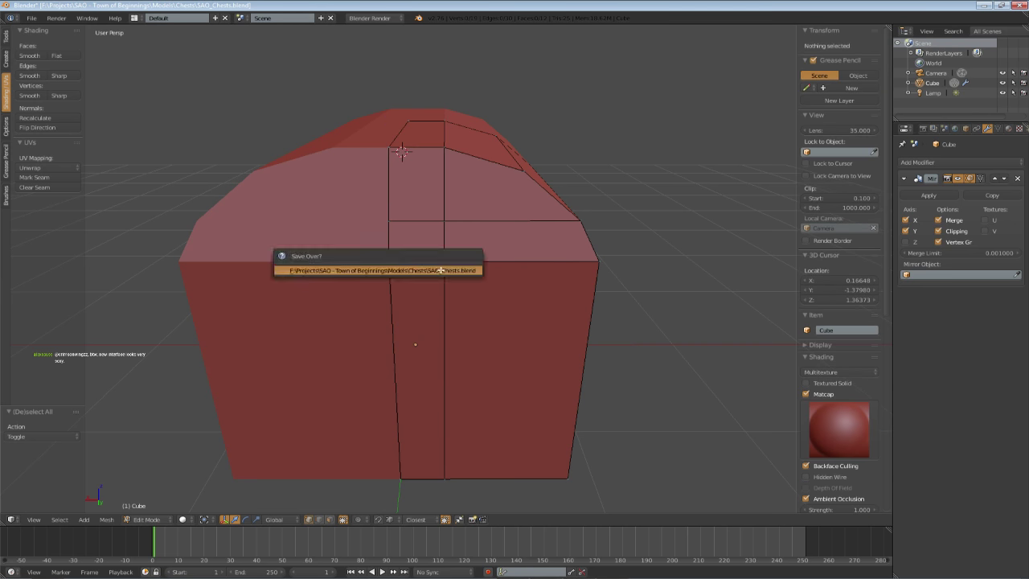
left_click(429, 268)
- Check the cleaned-up chest body in Object Mode, return to Edit Mode and save the file over itself
middle_click_drag(430, 268, 434, 293)
scroll(432, 270, "down", 2)
key("Tab")
key("Tab")
key("a")
key("a")
key("ctrl+s")
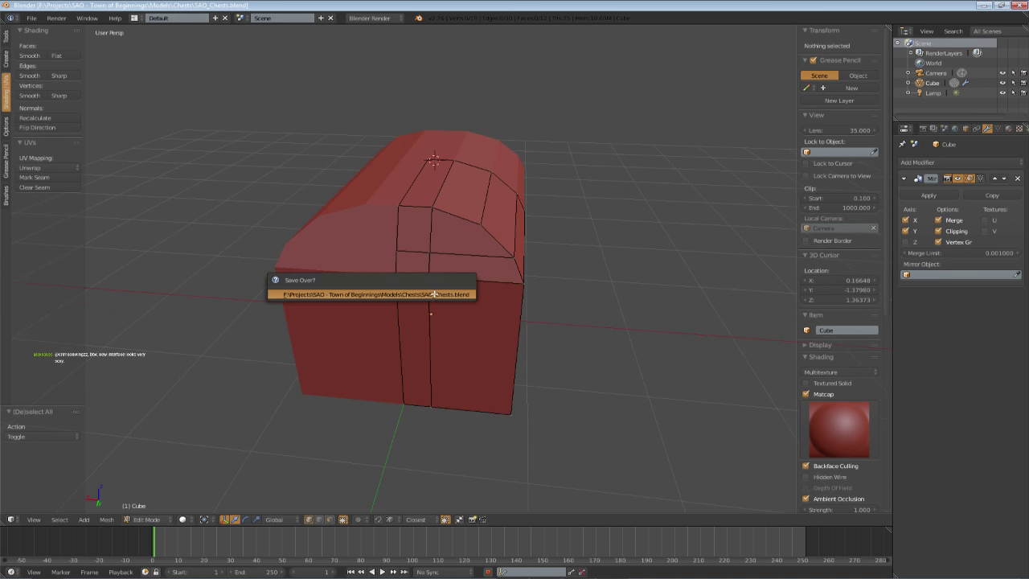
left_click(434, 293)
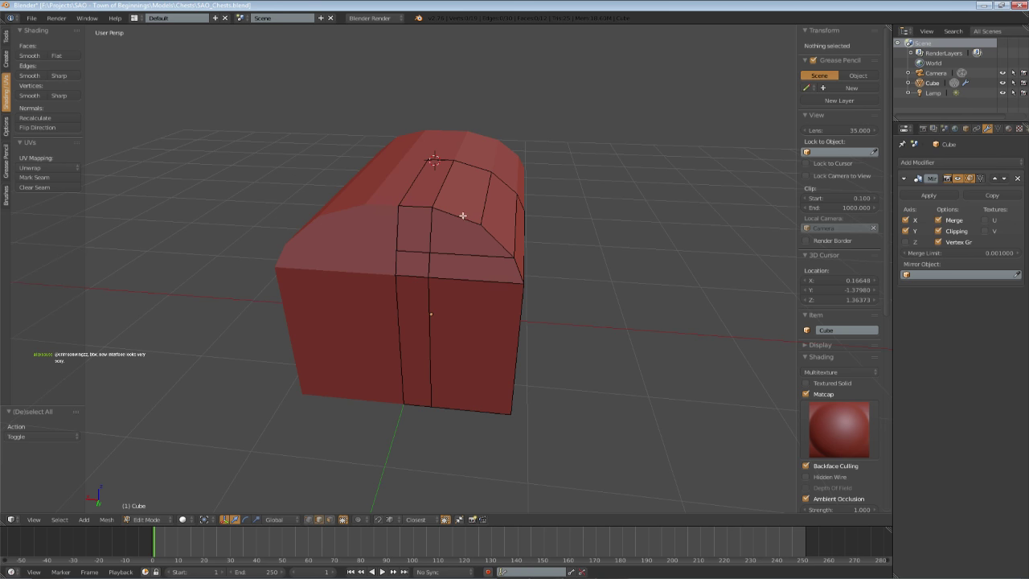
- Select the edge loop running along the front arch and down the vertical corner of the chest
right_click(418, 209)
right_click(510, 247, "alt")
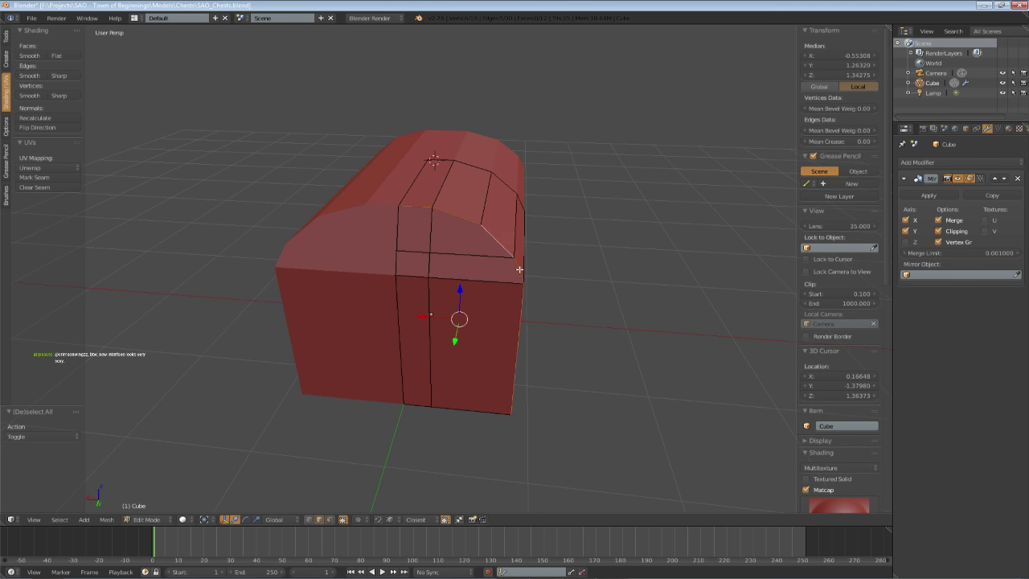
middle_click_drag(510, 247, 598, 266)
- Try to bevel the selected arch and corner edge loop, undo it, and cancel the second bevel
key("ctrl+b")
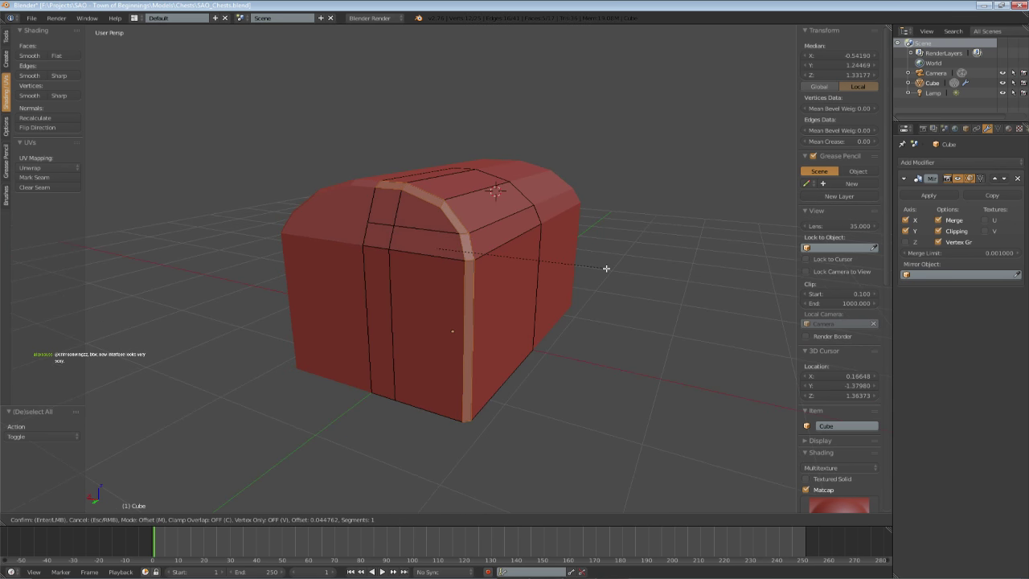
left_click(607, 268)
key("Tab")
middle_click_drag(607, 269, 549, 279)
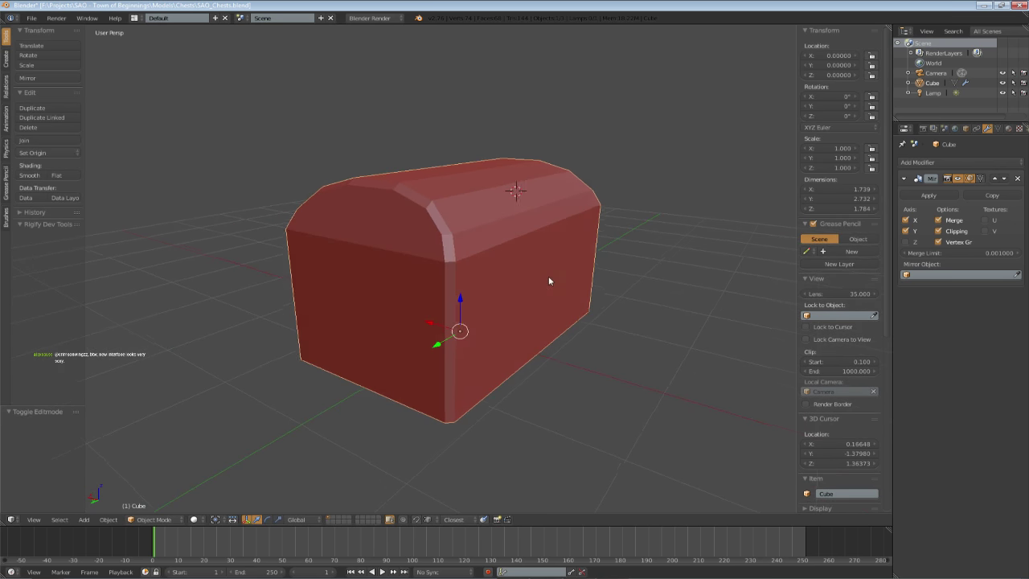
key("Tab")
key("Tab")
middle_click_drag(491, 292, 520, 306)
scroll(520, 305, "up", 3)
key("Tab")
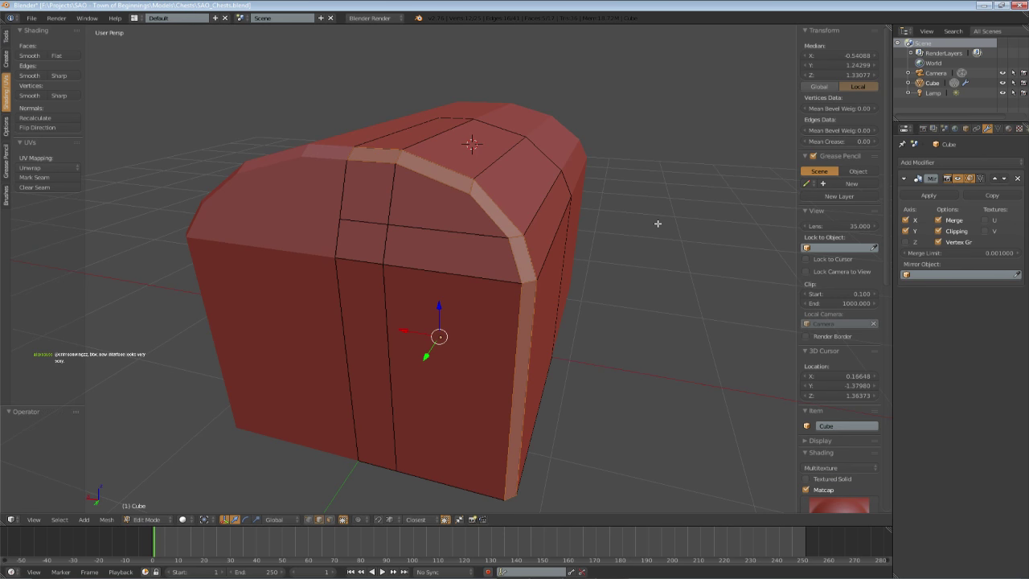
key("ctrl+z")
key("ctrl+b")
middle_click_drag(649, 227, 606, 249)
right_click(651, 230)
scroll(542, 262, "down", 3)
- Copy and paste the chest body as a duplicate, then isolate the original in local view in Edit Mode
key("Tab")
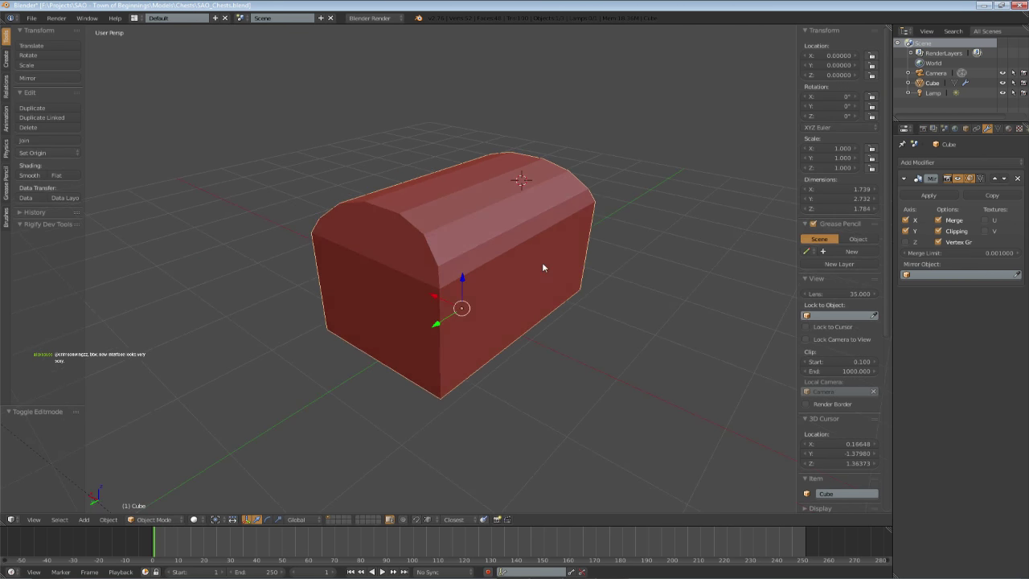
key("ctrl+c")
key("ctrl+v")
middle_click_drag(530, 264, 497, 256)
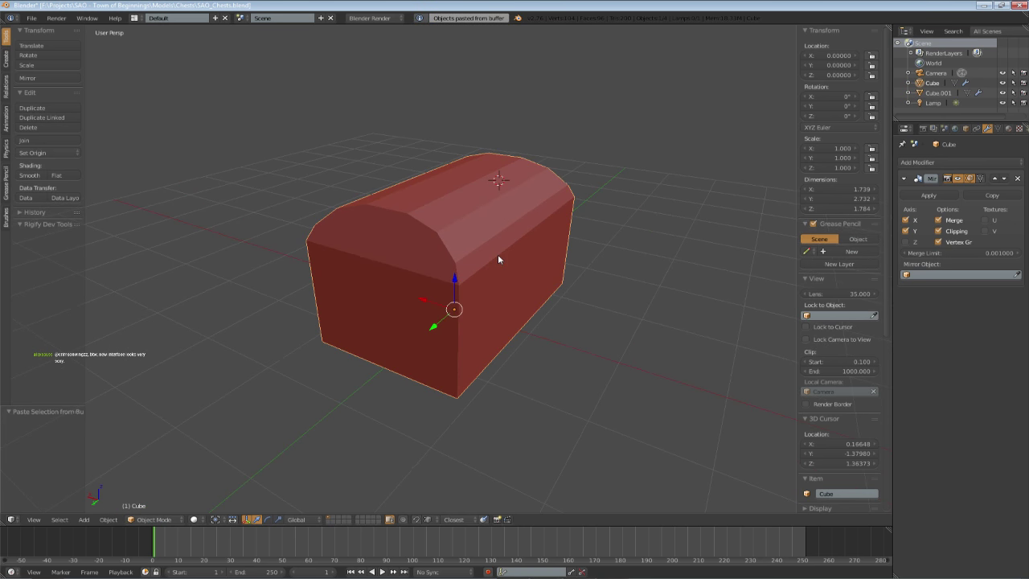
key("Tab")
key("KP_Divide")
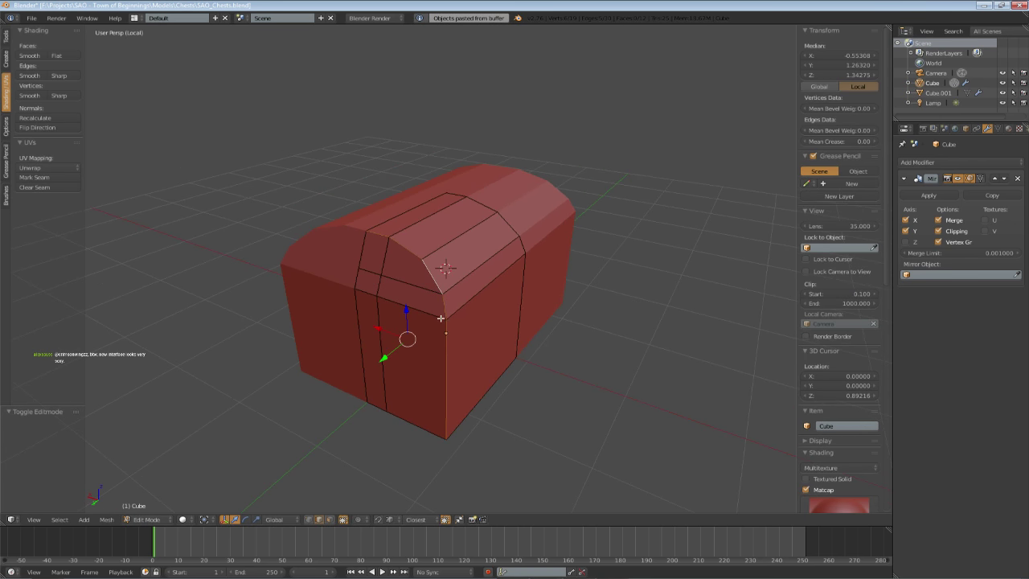
- Add the horizontal edge loop below the lid to the selection and bevel all selected edges by about 0.029
right_click(417, 309, "alt+shift")
middle_click_drag(445, 307, 505, 302)
scroll(505, 302, "up", 2)
scroll(505, 294, "down", 1)
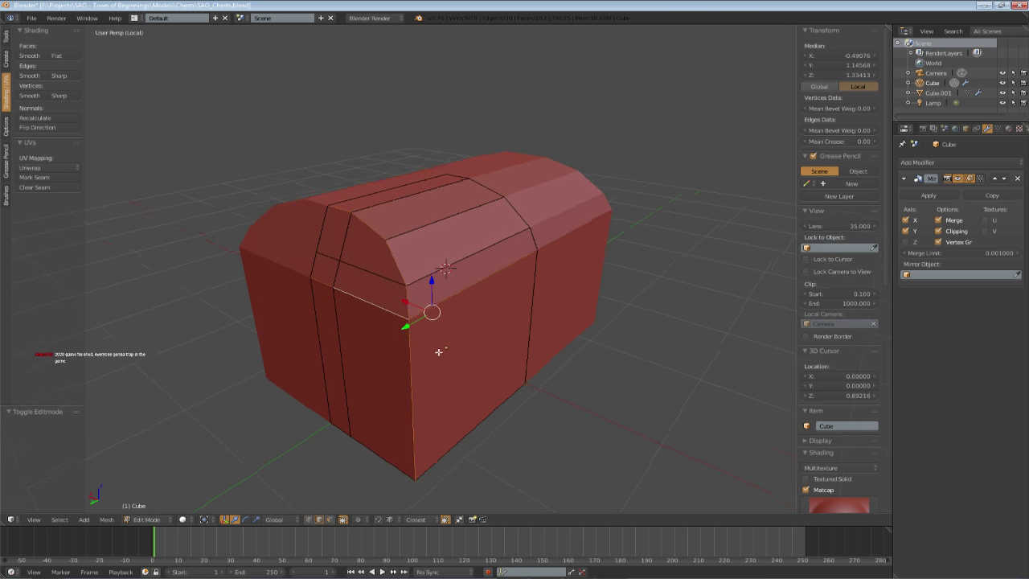
middle_click_drag(555, 346, 632, 351)
key("ctrl+b")
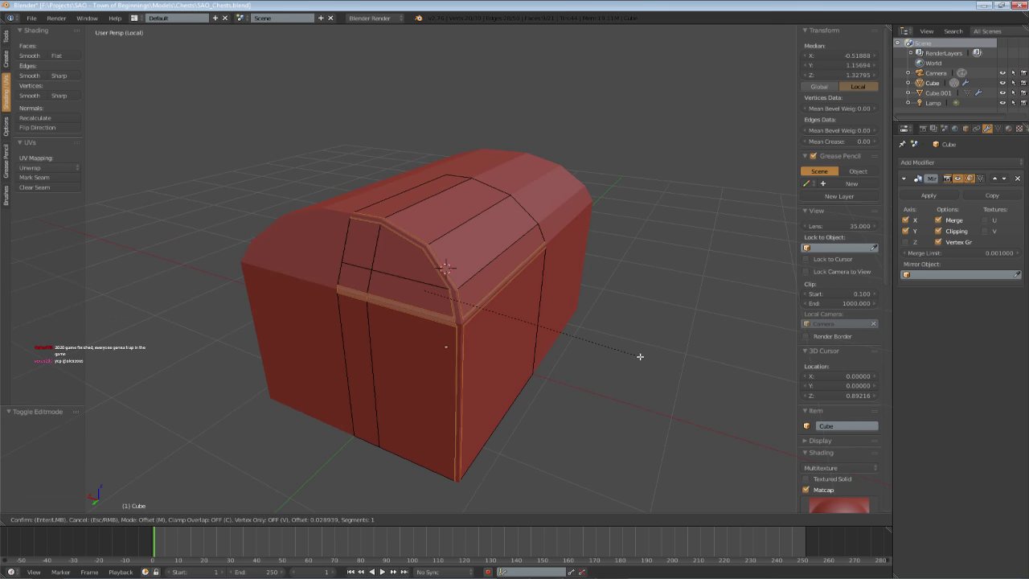
left_click(640, 356)
key("KP_Divide")
key("KP_Divide")
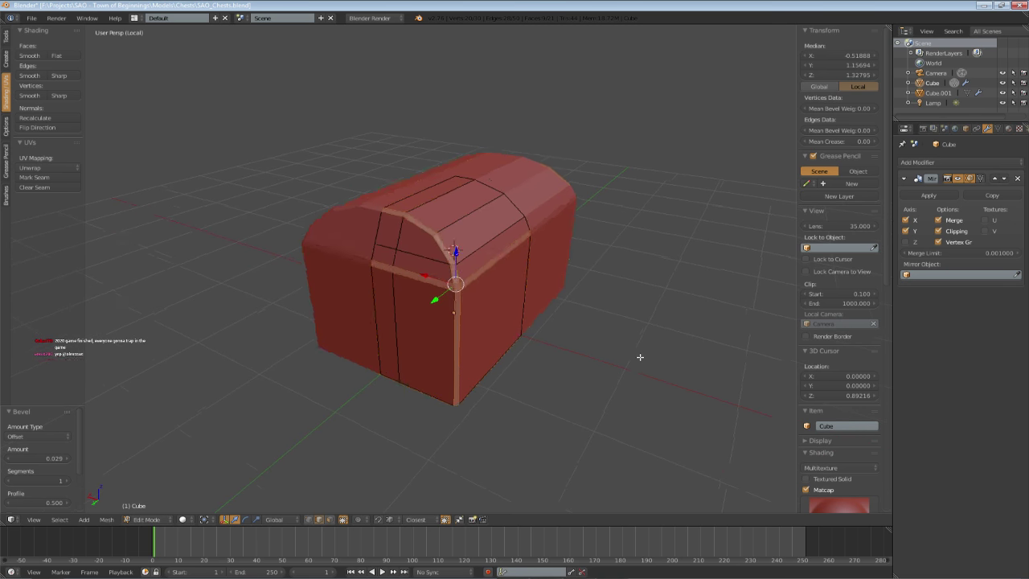
middle_click_drag(638, 356, 419, 355)
key("Tab")
scroll(606, 349, "down", 2)
key("Tab")
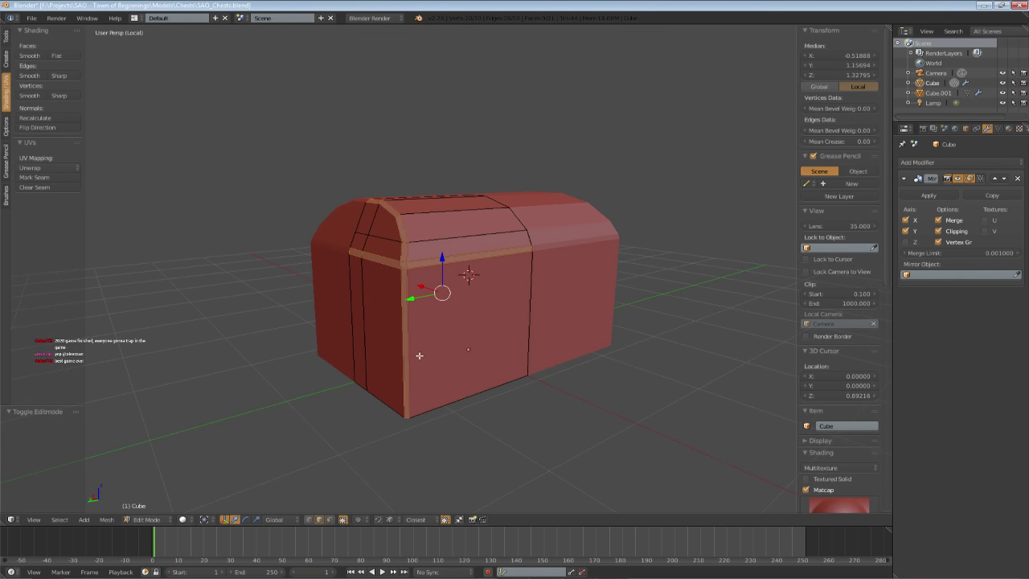
- Delete all faces except the bevelled arch, corner and horizontal strips, and return to Object Mode
key("ctrl+i")
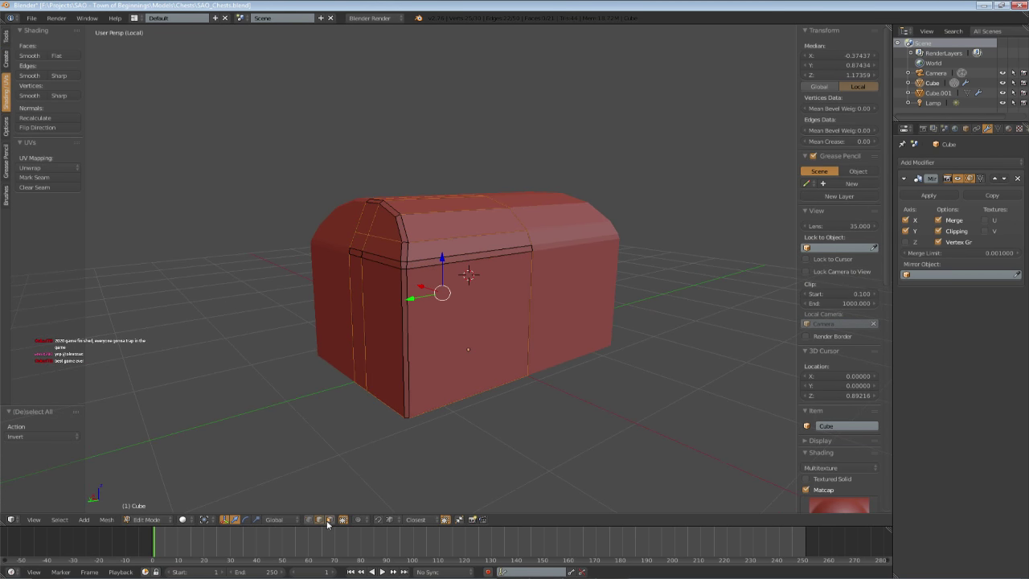
key("a")
right_click(408, 270, "alt")
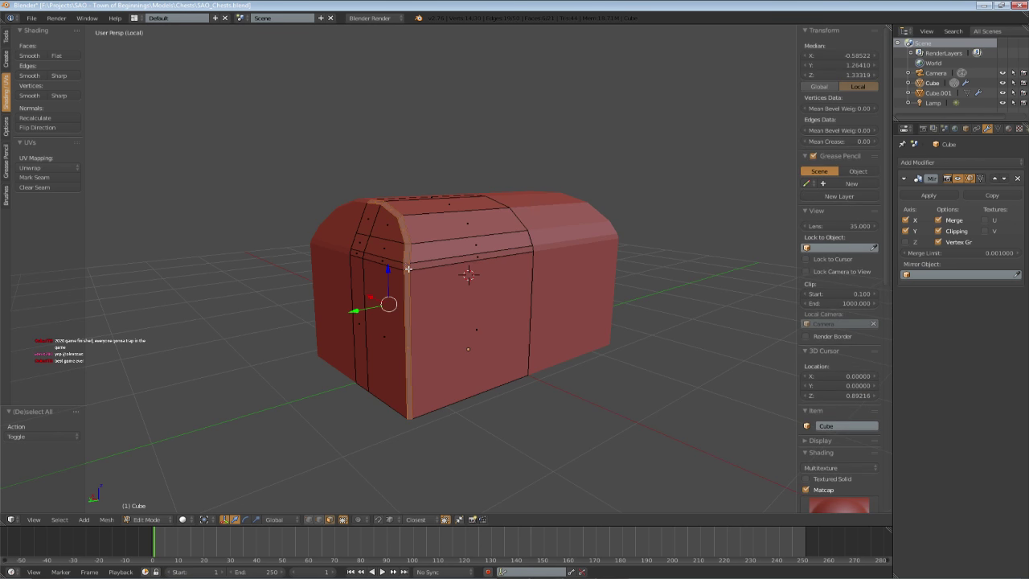
right_click(363, 254, "alt+shift")
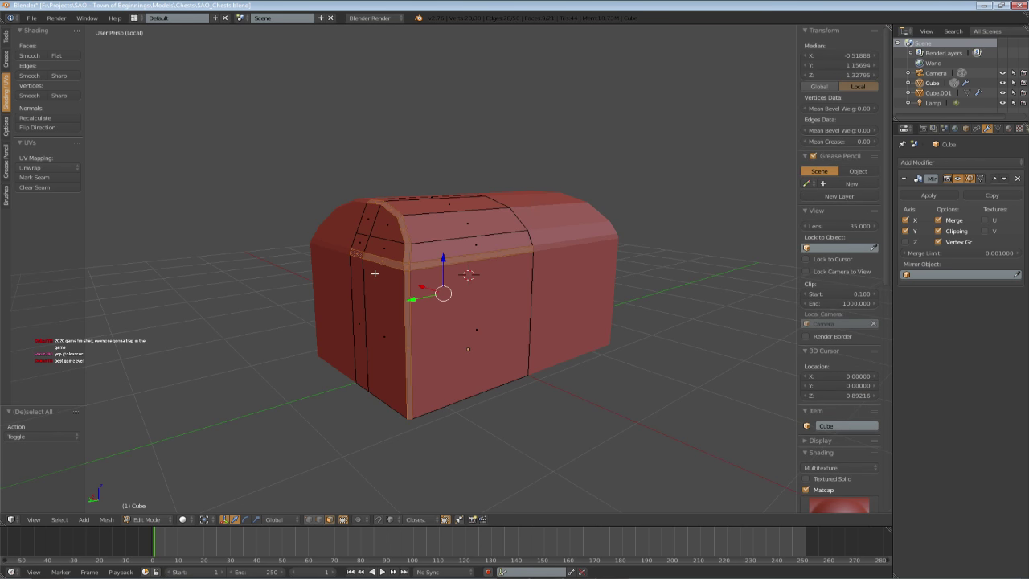
key("ctrl+i")
key("x")
left_click(374, 273)
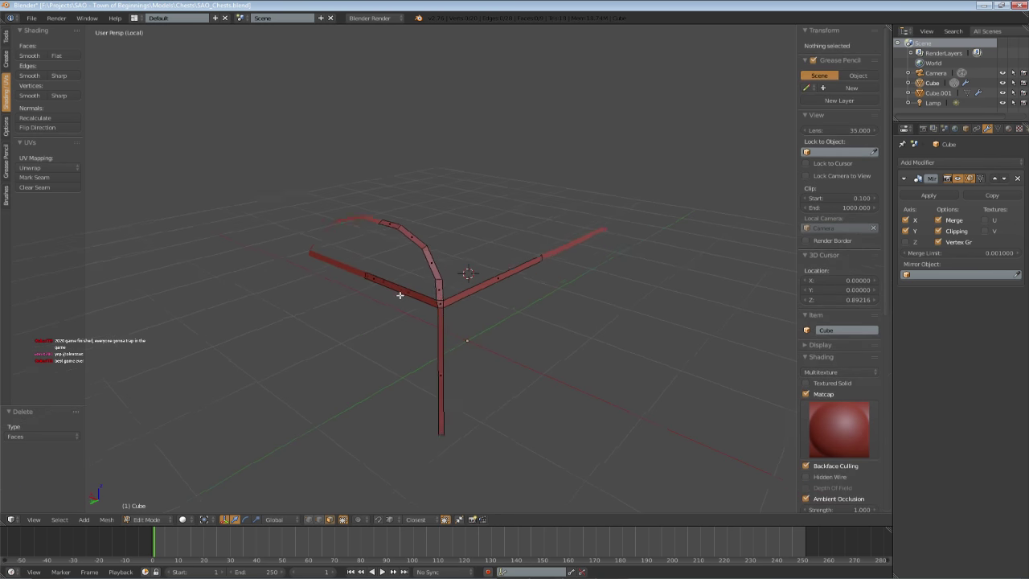
key("Tab")
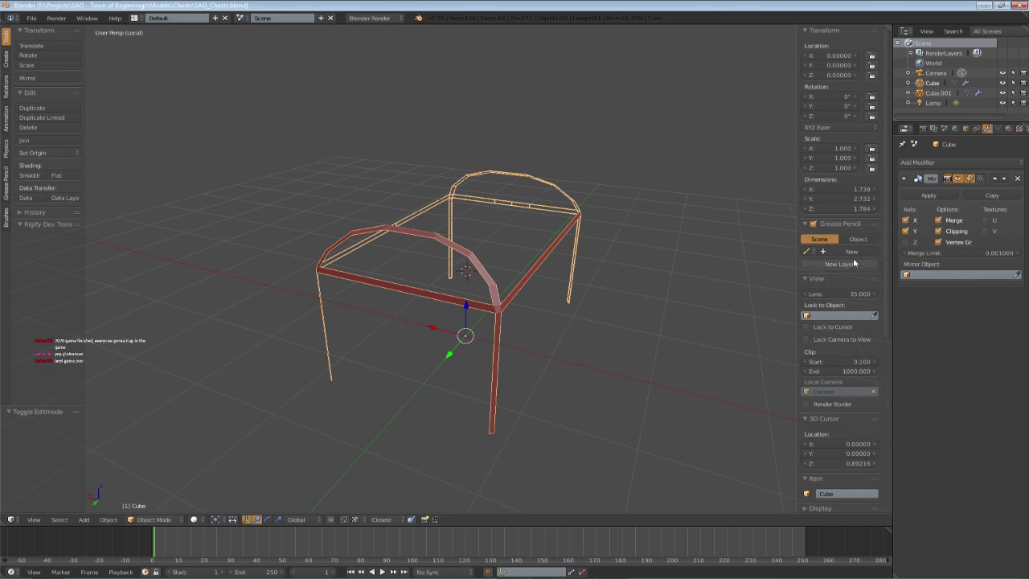
- Add a Solidify modifier to the trim, leave local view and save the file over itself
left_click(957, 162)
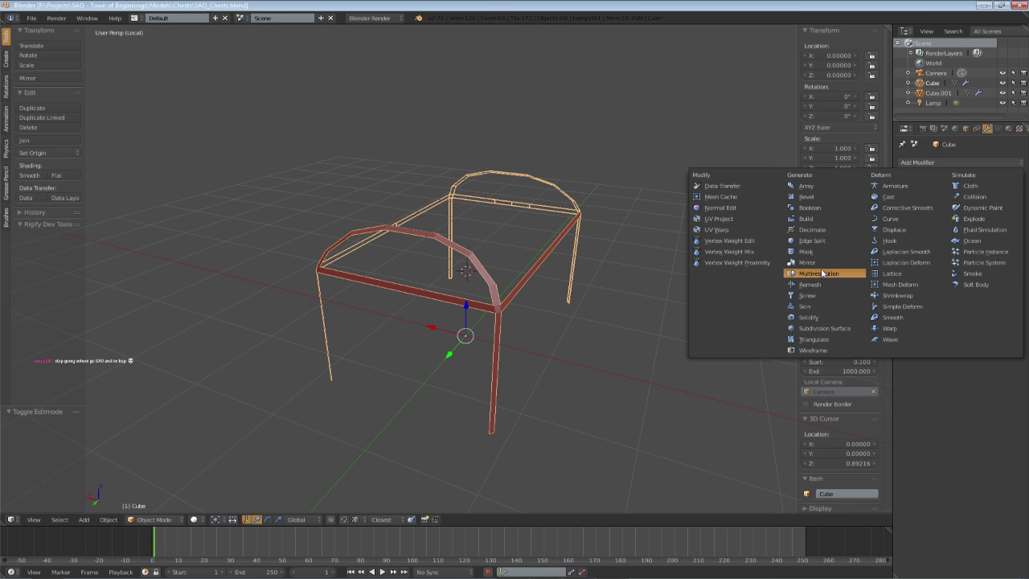
left_click(816, 319)
key("KP_Divide")
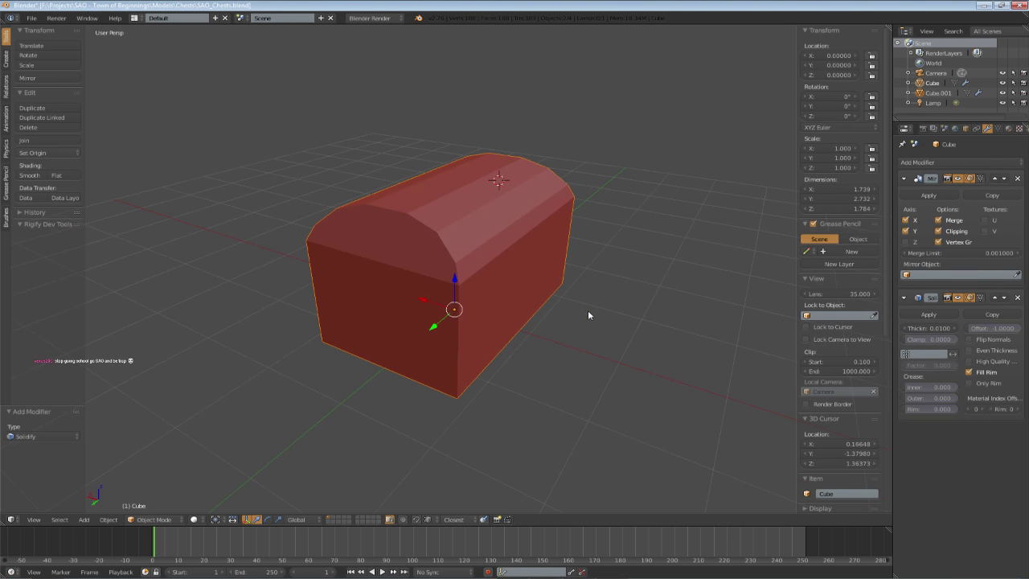
mouse_move(588, 315)
middle_mouse_down()
mouse_move(551, 317)
mouse_move(413, 278)
mouse_move(481, 295)
middle_mouse_up()
key("z")
right_click(392, 278)
right_click(394, 279)
key("z")
key("ctrl+s")
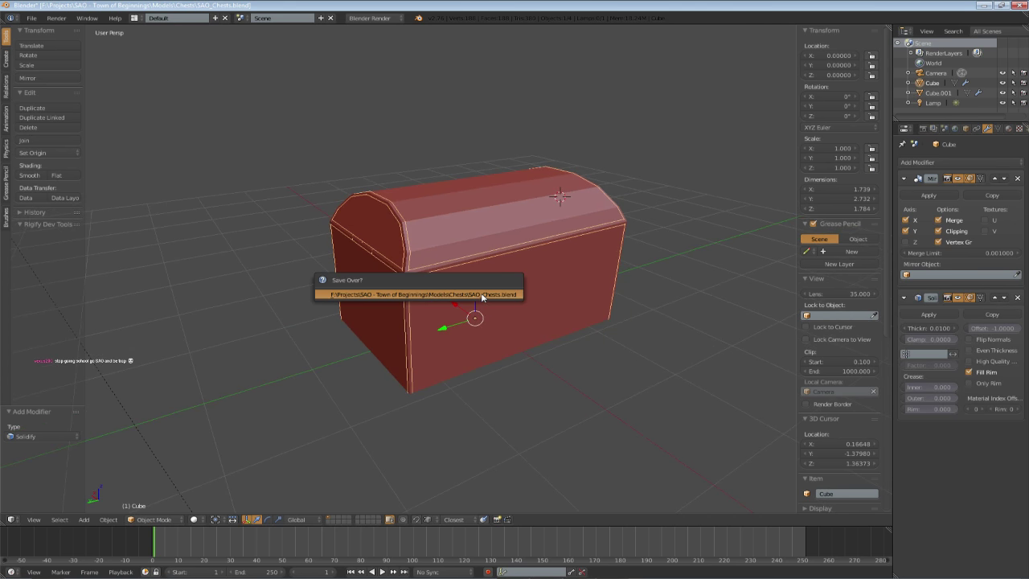
left_click(483, 294)
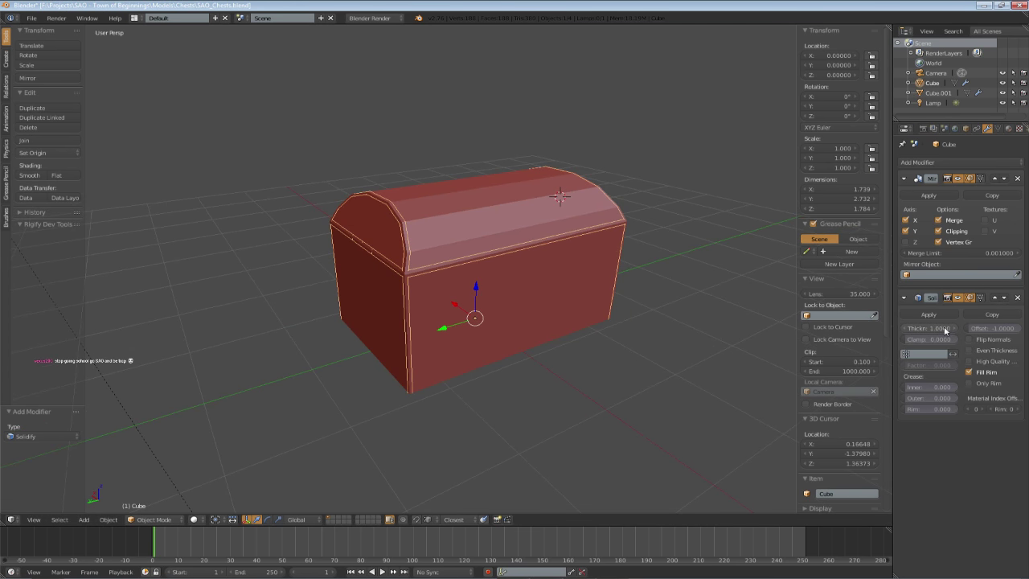
- Set the Solidify thickness to 0.1 and offset to -0.3, then save the file over itself
left_click(941, 328)
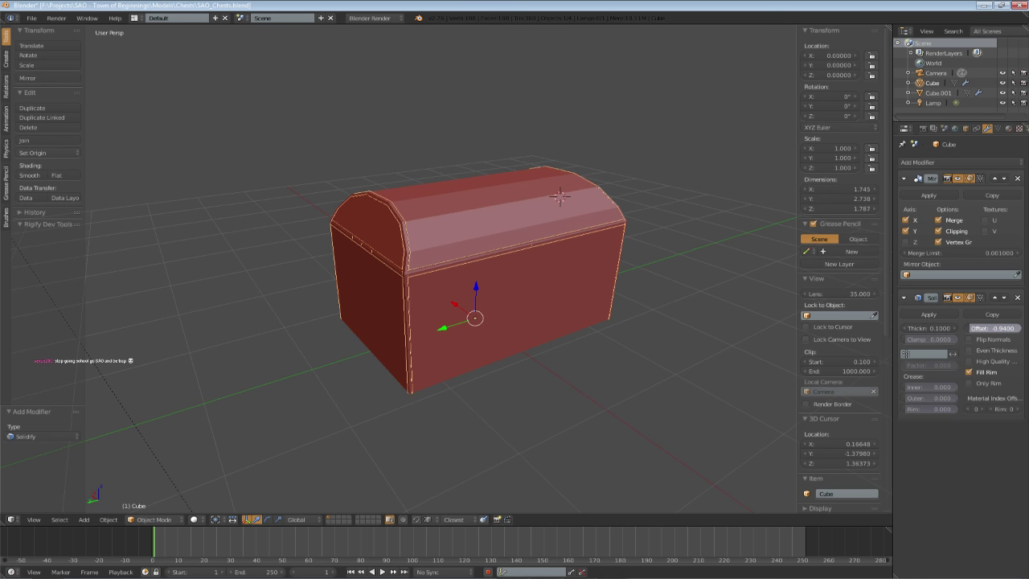
left_click_drag(995, 328, 1016, 327)
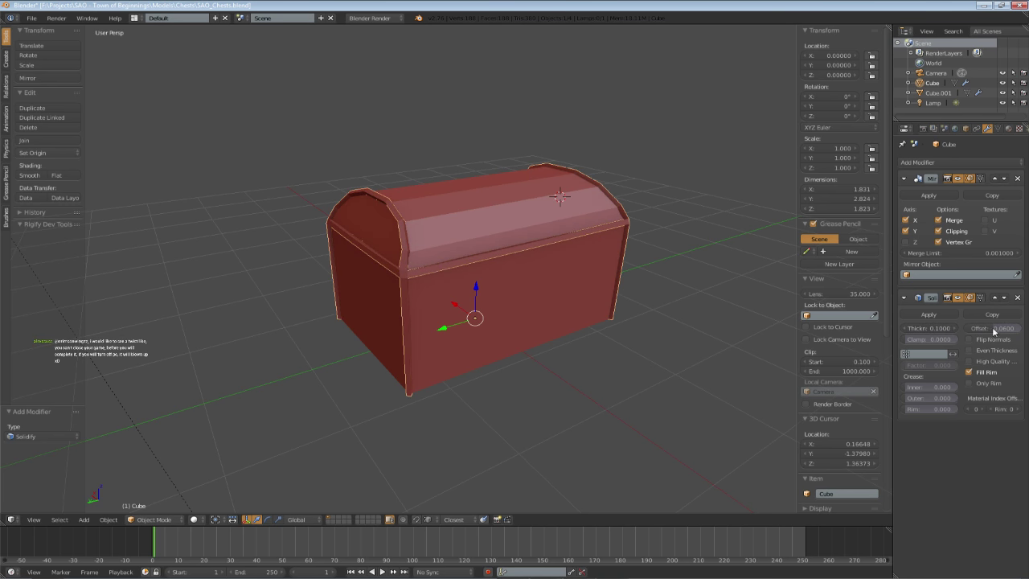
middle_click_drag(583, 314, 628, 268)
scroll(629, 269, "up", 3)
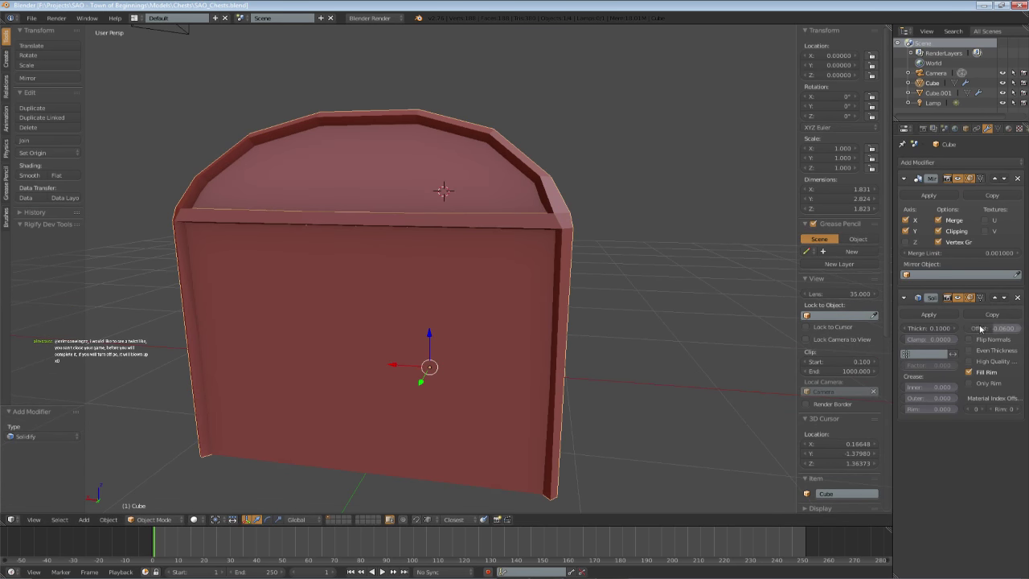
left_click_drag(994, 329, 984, 330)
middle_click_drag(696, 273, 618, 289)
key("ctrl+s")
left_click(618, 289)
scroll(597, 321, "down", 3)
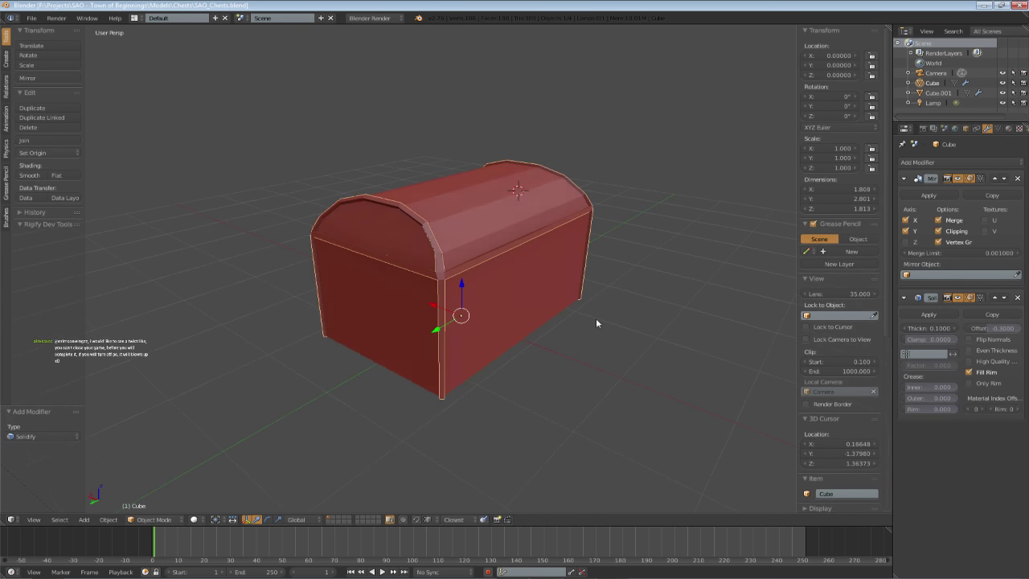
- Set the trim's Solidify thickness to 0.153 and offset to -0.5
scroll(596, 323, "down", 1)
left_click_drag(917, 339, 900, 339)
middle_click_drag(547, 318, 499, 322)
left_click_drag(918, 329, 974, 328)
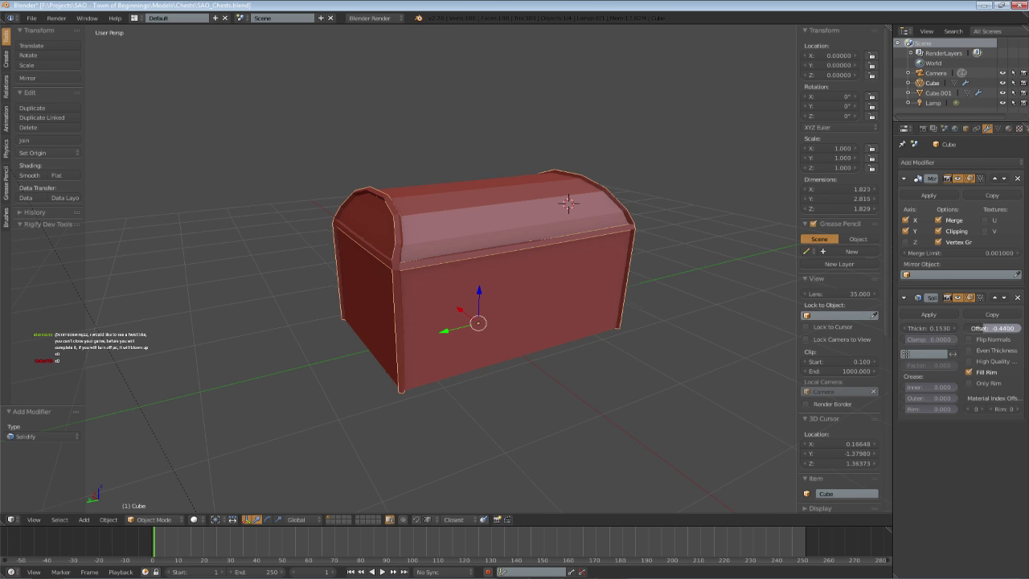
- Enter Edit Mode on the trim and isolate it in local view with solid shading
key("a")
scroll(560, 315, "down", 3)
mouse_move(561, 315)
middle_mouse_down()
mouse_move(514, 325)
mouse_move(488, 293)
mouse_move(504, 318)
mouse_move(488, 338)
mouse_move(501, 343)
mouse_move(475, 349)
mouse_move(402, 292)
mouse_move(443, 294)
mouse_move(417, 273)
mouse_move(507, 273)
mouse_move(522, 306)
middle_mouse_up()
scroll(488, 293, "up", 5)
key("Tab")
key("z")
key("KP_Divide")
key("z")
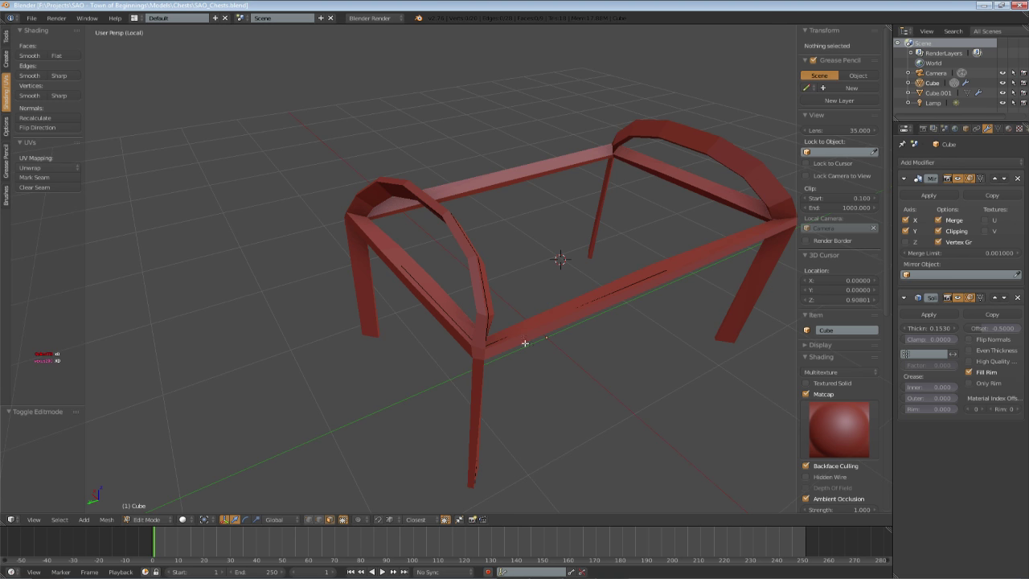
- Turn off the Solidify modifier's viewport display and save the file over itself with the flat corner strips in view
left_click(959, 299)
key("ctrl+s")
middle_click_drag(457, 328, 450, 299)
left_click(492, 314)
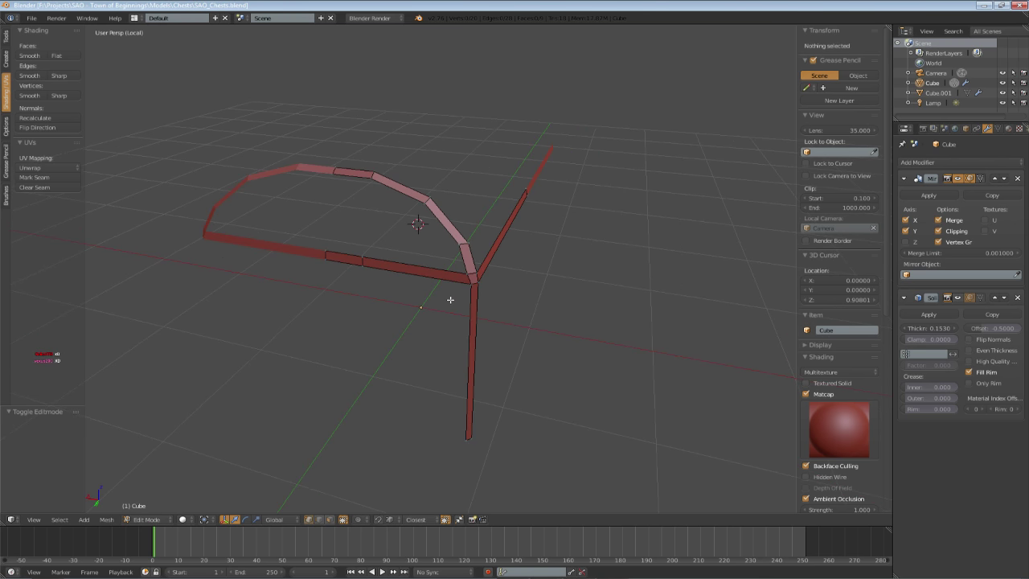
key("ctrl+s")
middle_click_drag(450, 300, 442, 264)
left_click(465, 295)
scroll(482, 290, "up", 2)
scroll(474, 251, "up", 2)
middle_click_drag(503, 249, 350, 470)
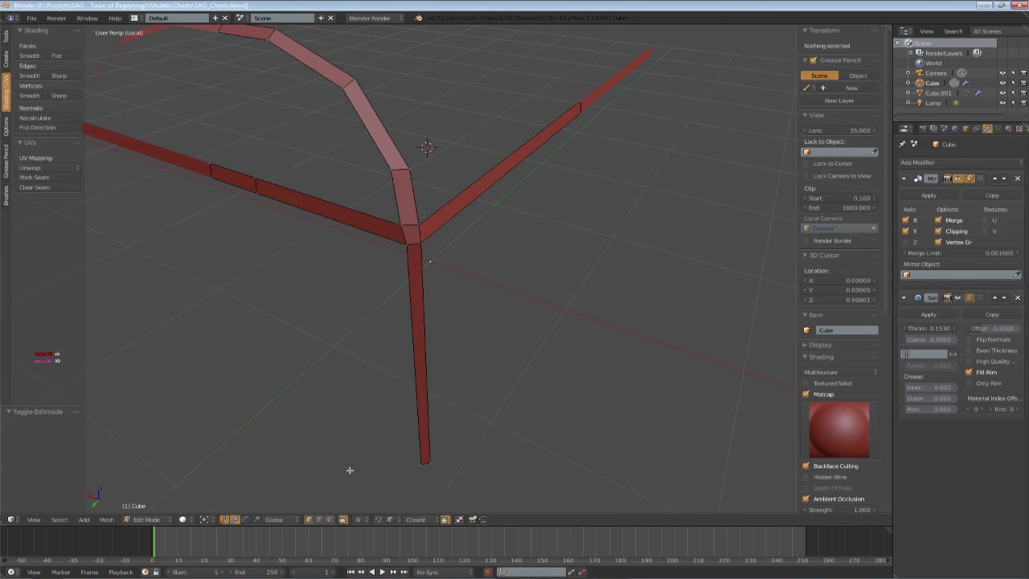
- Try to snap the corner post's long side edge along X to the neighbouring corner vertex, saving the file over itself
left_click(320, 520)
right_click(391, 330)
key("shift+Tab")
key("g")
key("x")
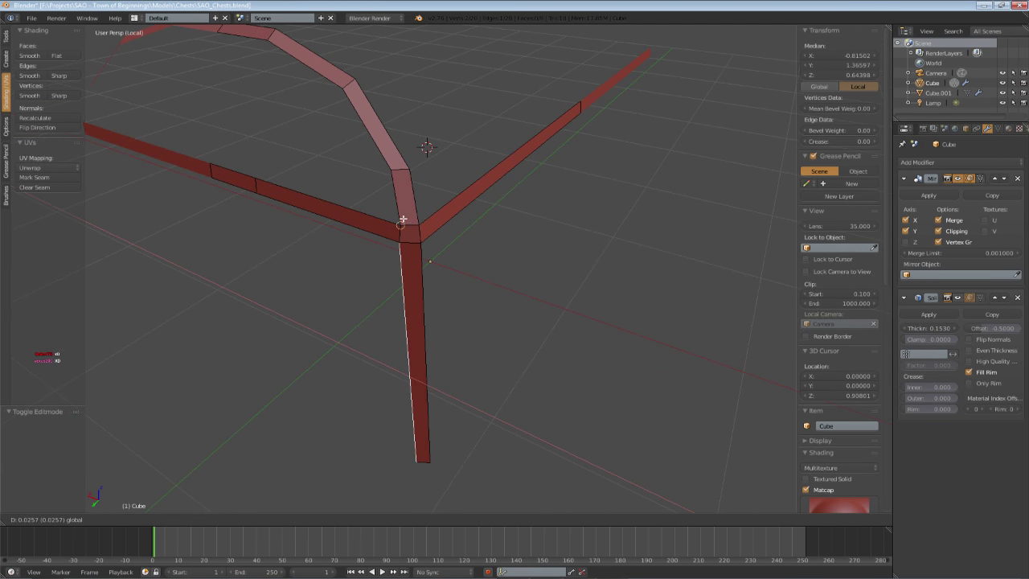
left_click(403, 220)
key("a")
middle_click_drag(436, 299, 471, 333)
key("ctrl+s")
left_click(482, 296)
key("ctrl+z")
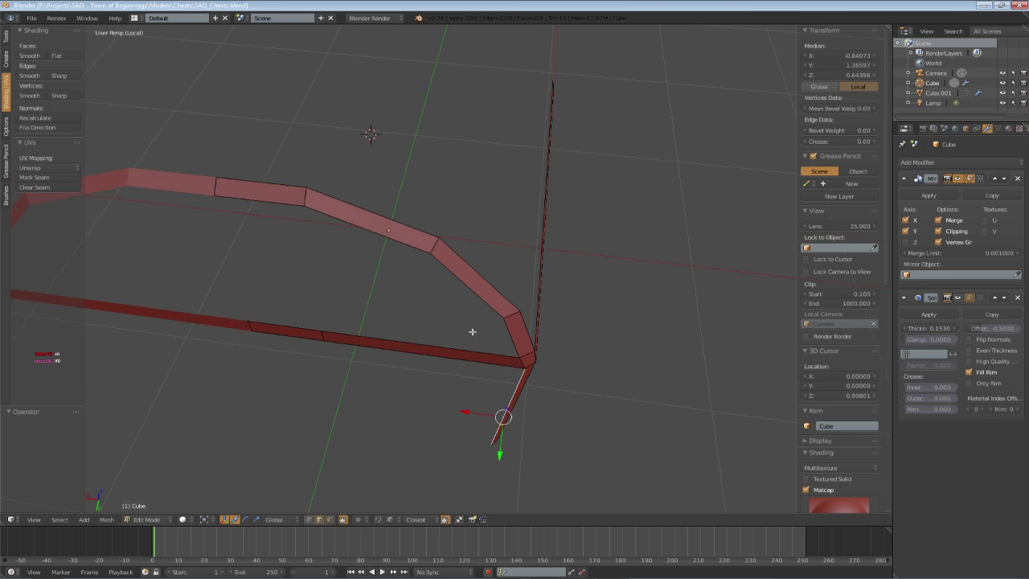
- Move the inner corner vertex above the post along X to line up with the post, and save the file over itself
key("a")
right_click(519, 357)
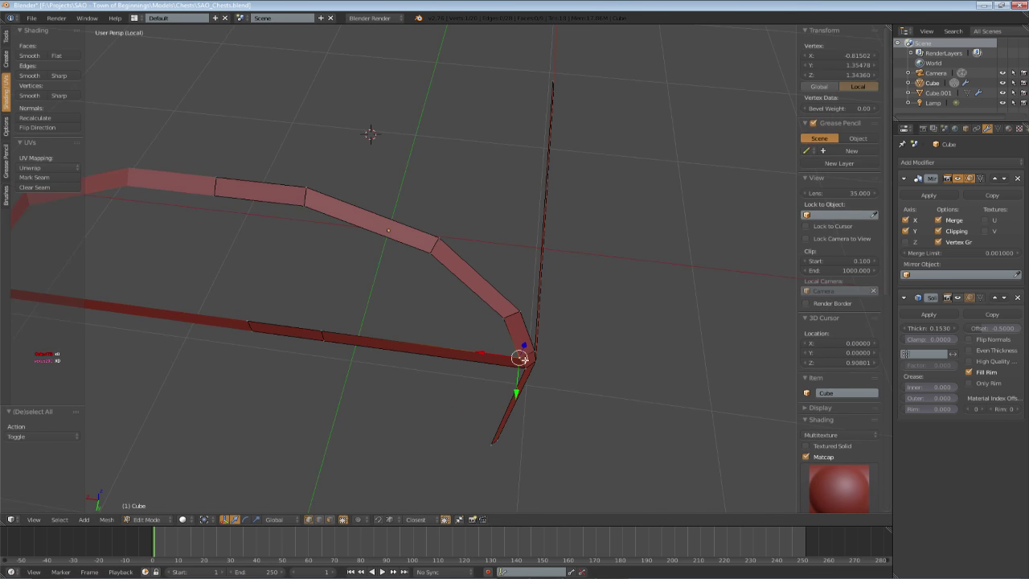
key("shift+Tab")
key("g")
key("x")
left_click(520, 366)
key("ctrl+z")
key("g")
key("x")
left_click(488, 353)
key("a")
key("ctrl+s")
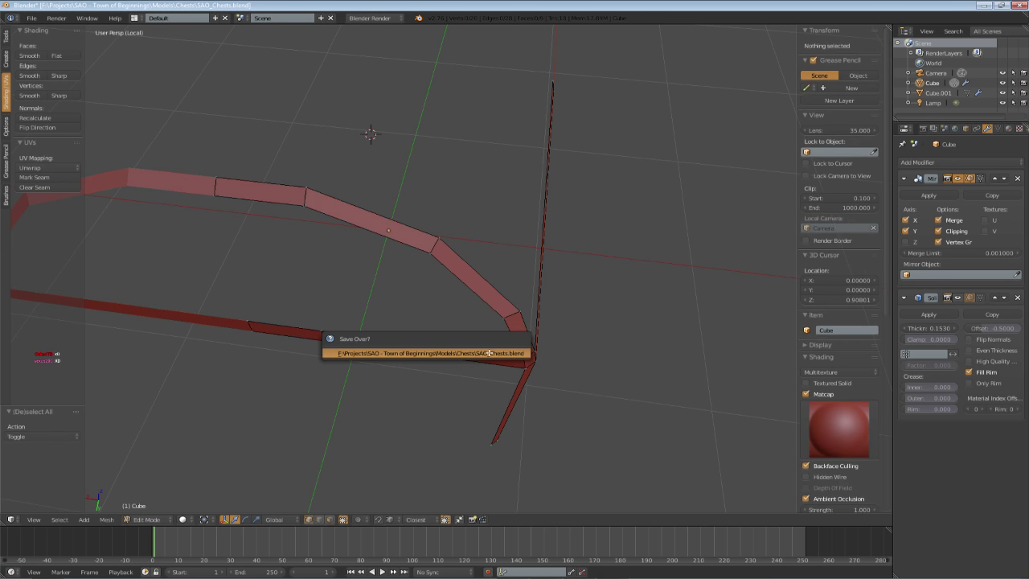
left_click(490, 352)
- Show the whole chest in Object Mode, turn the Solidify modifier's viewport display back on, and save the file over itself
middle_click_drag(505, 318, 416, 271)
key("KP_Divide")
key("Tab")
key("z")
scroll(434, 279, "down", 3)
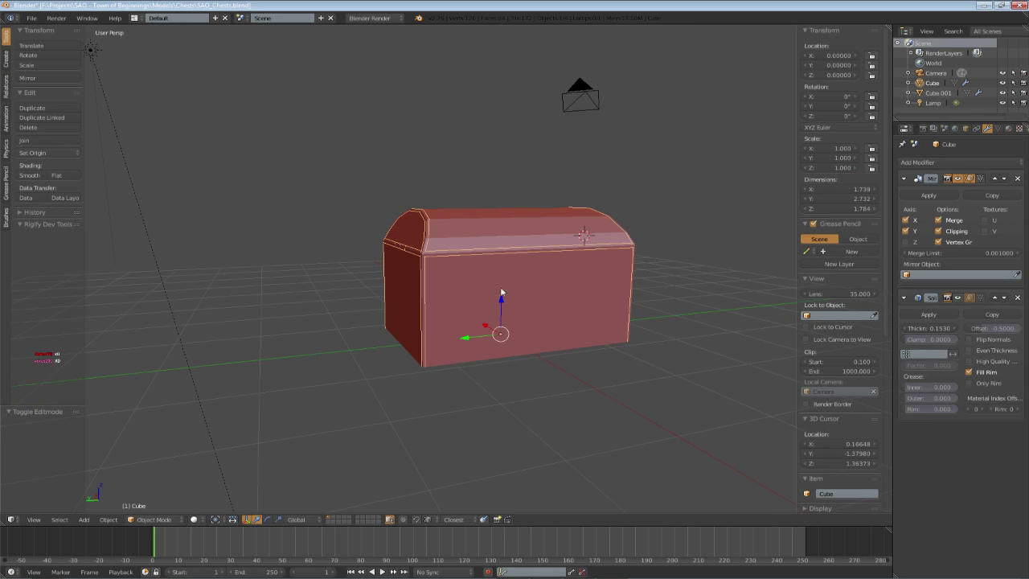
left_click(960, 298)
middle_click_drag(477, 294, 405, 316)
key("a")
key("ctrl+s")
left_click(573, 310)
- Lower the inner vertex of the arch trim nearest the chest corner along Z in Edit Mode
scroll(509, 327, "up", 5)
scroll(498, 314, "down", 4)
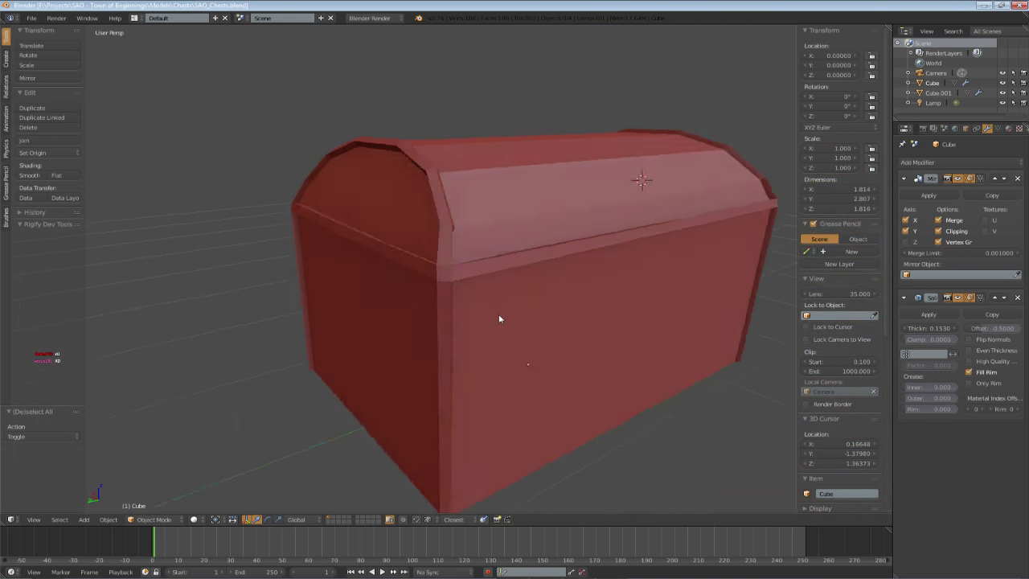
middle_click_drag(498, 314, 528, 319)
scroll(506, 312, "up", 3)
key("Tab")
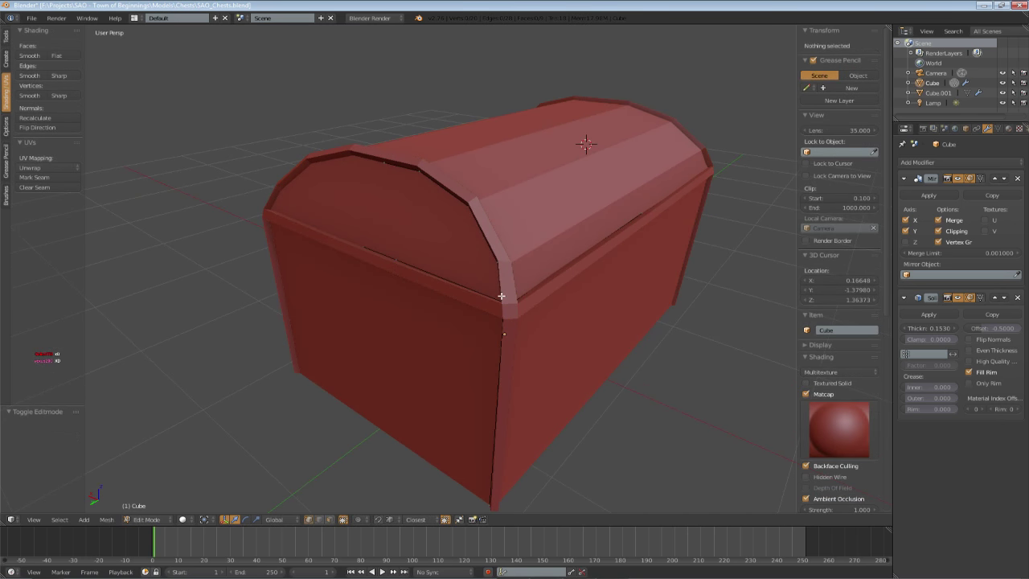
key("z")
right_click(498, 257)
key("z")
key("g")
key("z")
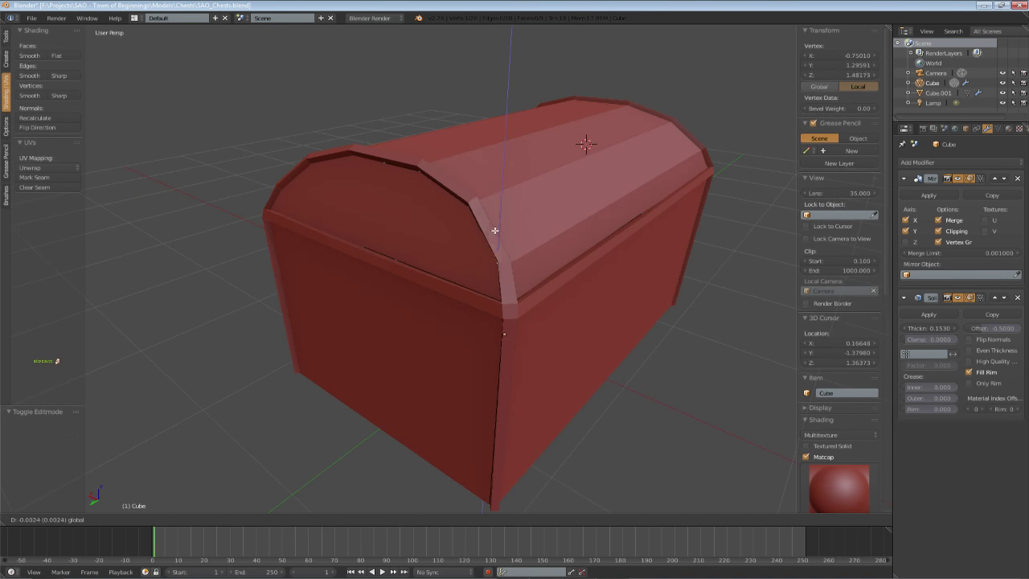
left_click_drag(493, 232, 494, 233)
- Lower the next inner vertex up the arch trim by 0.015 along Z
key("z")
middle_click_drag(493, 231, 531, 207)
key("z")
right_click(462, 209)
key("g")
key("z")
left_click(485, 184)
- Lower the two inner vertices at the crown of the arch trim by about 0.013 along Z
key("z")
right_click(475, 197)
right_click(424, 194, "shift")
key("z")
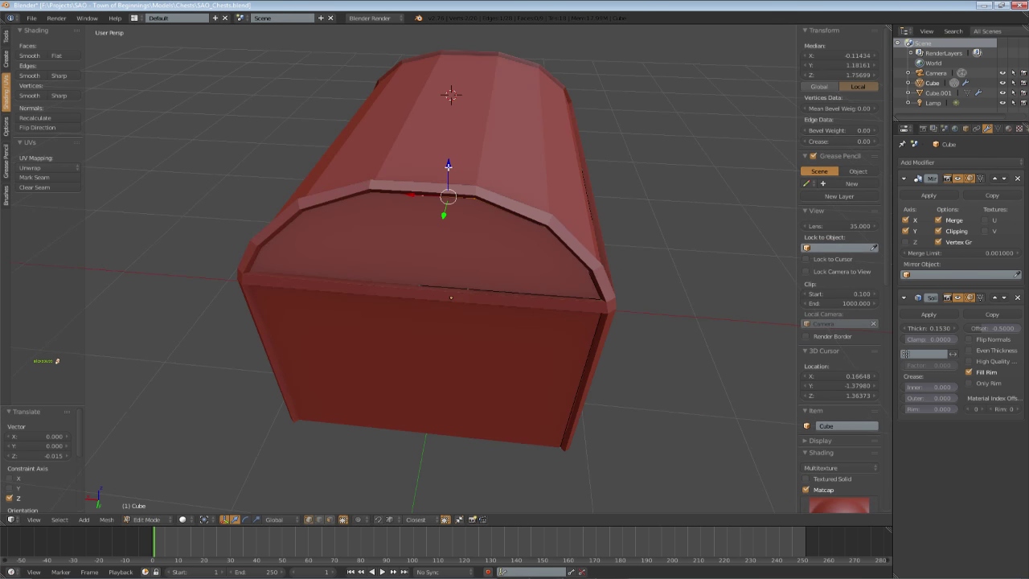
key("z")
key("z")
key("g")
key("z")
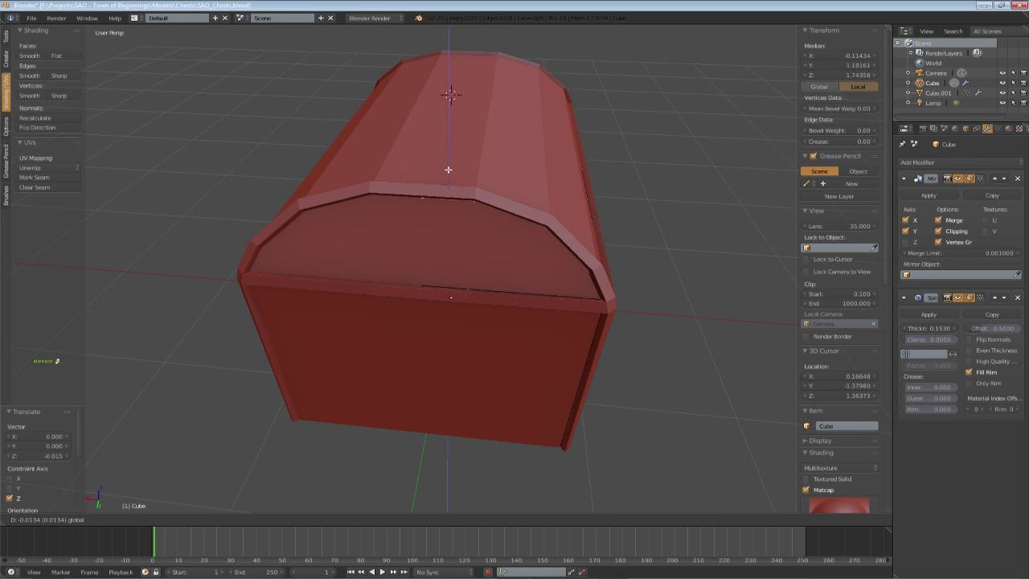
left_click(448, 170)
- Lower the arch vertex nearest the corner by a further 0.006 along Z, and save the file over itself
middle_click_drag(514, 211, 484, 197)
key("a")
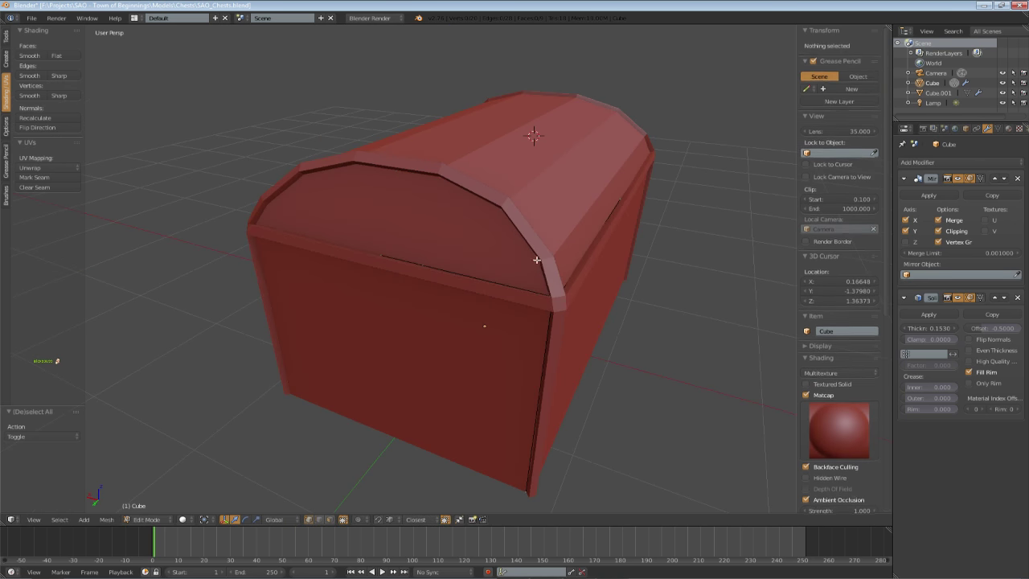
right_click(537, 256)
key("g")
key("z")
left_click(540, 234)
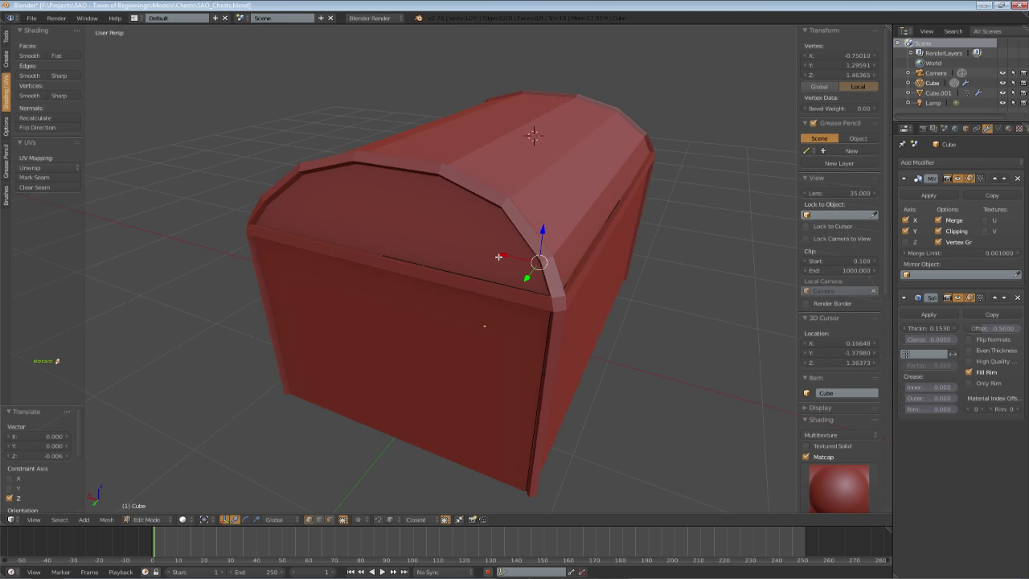
mouse_move(498, 257)
middle_mouse_down()
mouse_move(466, 245)
mouse_move(517, 260)
middle_mouse_up()
key("a")
key("ctrl+s")
left_click(466, 244)
- Examine the evenness of the chest's trim from several distances in Object Mode, and save the file over itself
key("z")
key("z")
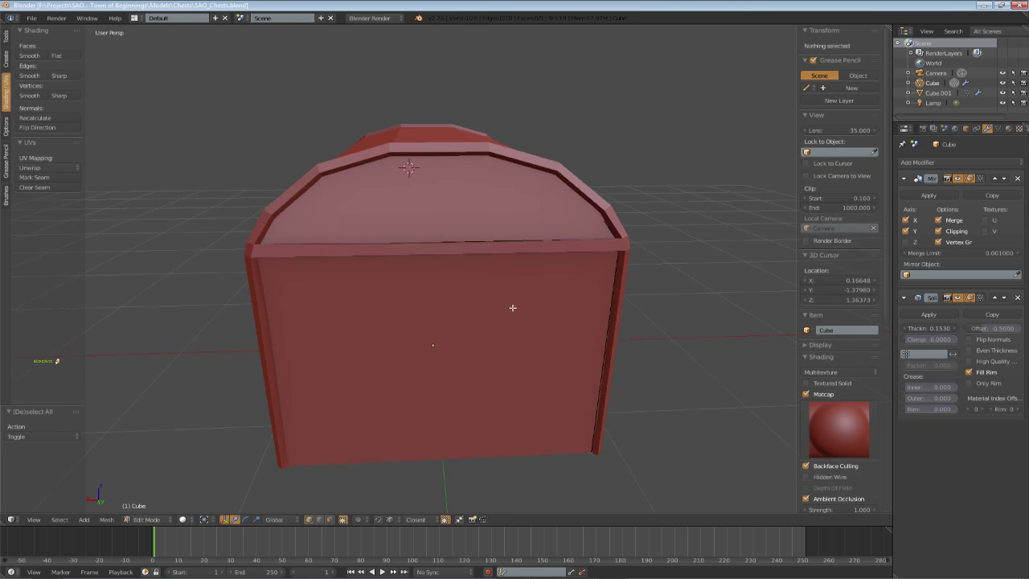
scroll(410, 298, "down", 5)
middle_click_drag(513, 308, 464, 324)
scroll(372, 338, "up", 5)
scroll(400, 312, "down", 3)
key("Tab")
scroll(461, 248, "down", 3)
scroll(488, 280, "up", 4)
scroll(478, 226, "down", 1)
scroll(480, 309, "down", 4)
key("ctrl+s")
left_click(480, 309)
scroll(431, 319, "up", 4)
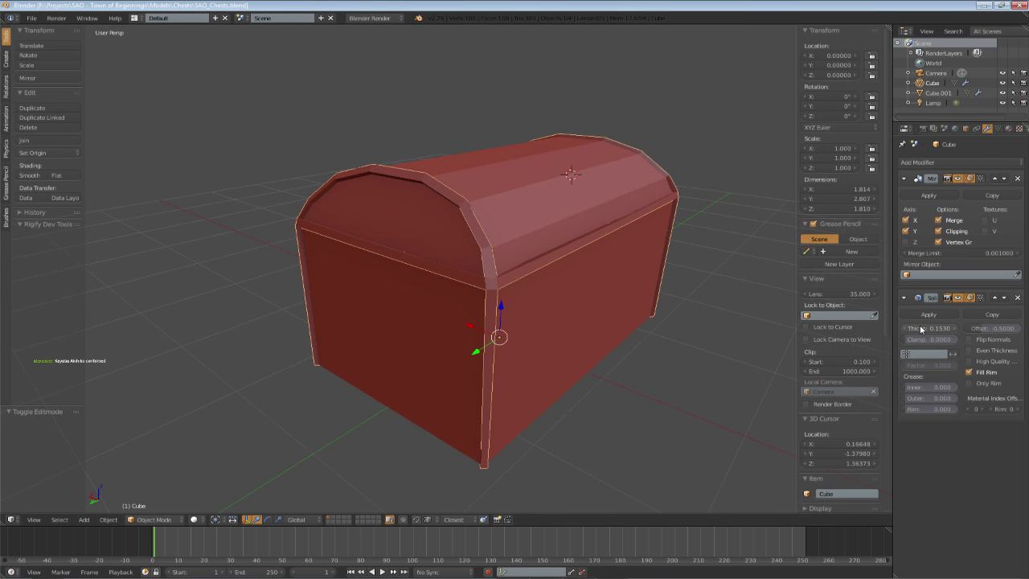
- Set the trim's Solidify thickness to 0.141
left_click_drag(928, 328, 876, 328)
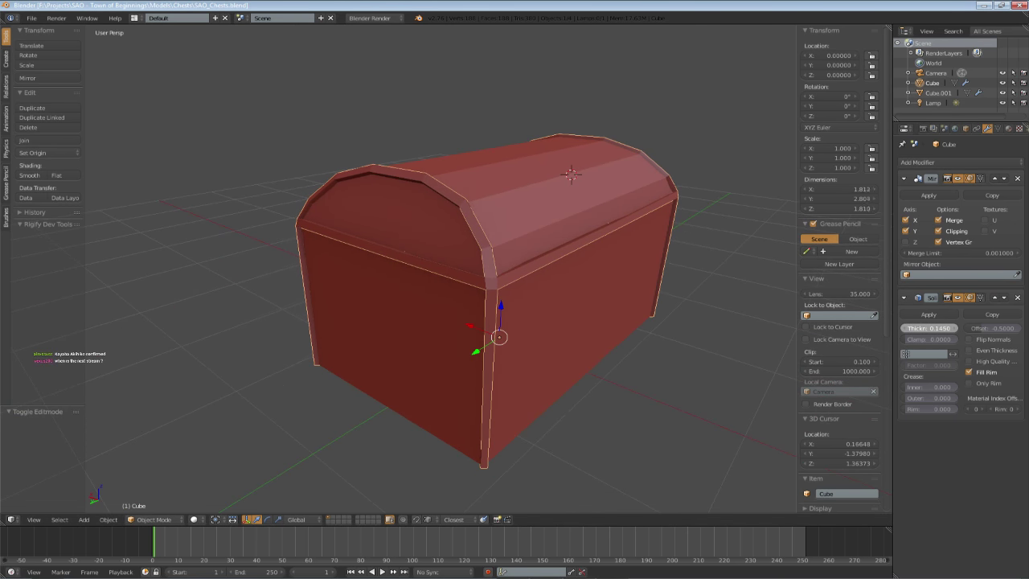
key("Tab")
key("a")
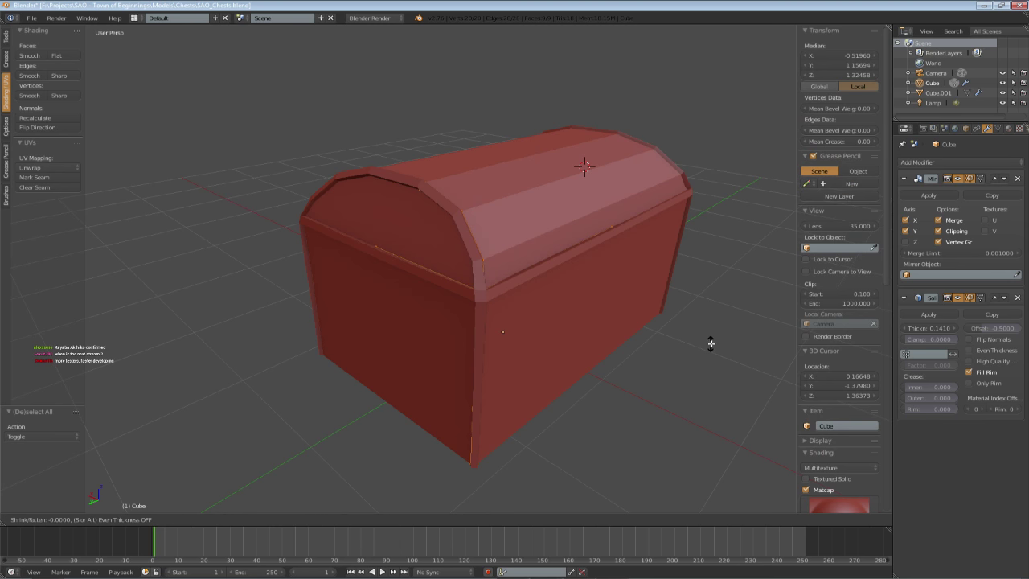
key("alt+s")
right_click(788, 346)
mouse_move(632, 345)
middle_mouse_down()
mouse_move(641, 340)
mouse_move(583, 349)
middle_mouse_up()
key("a")
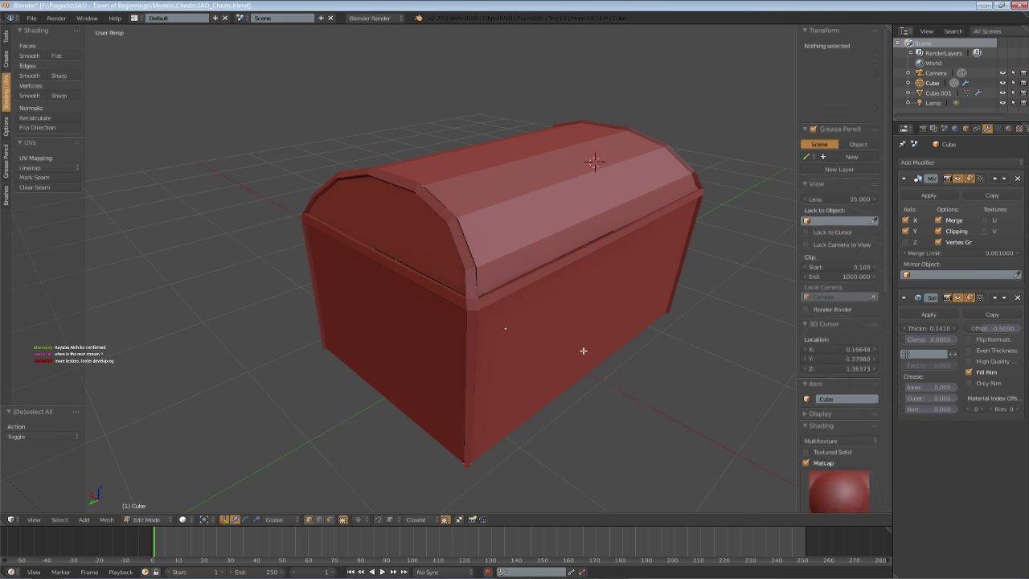
left_click(982, 578)
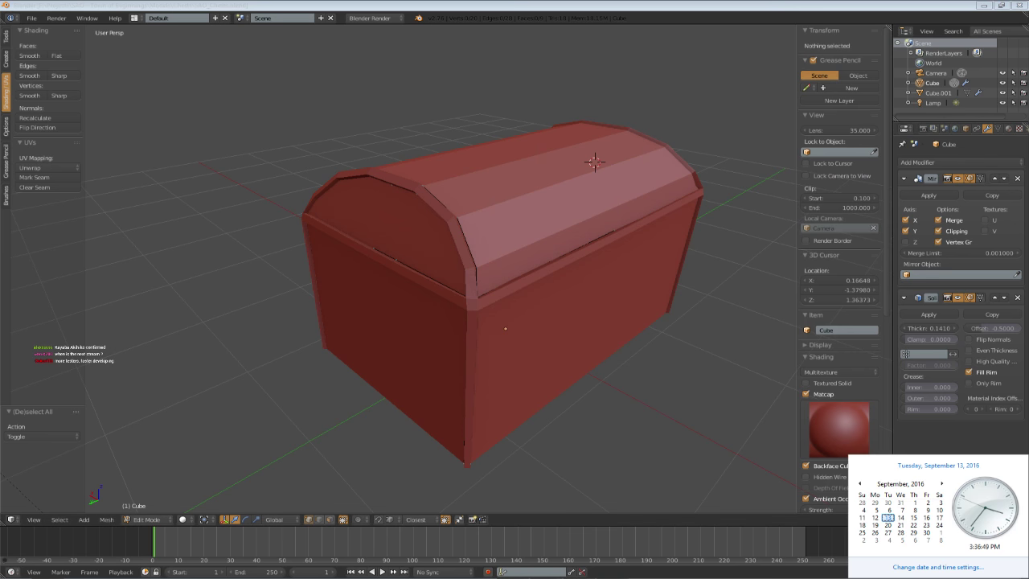
left_click(982, 578)
- Save the file and apply the Solidify modifier to the trim in Object Mode
middle_click_drag(561, 291, 567, 336)
key("ctrl+s")
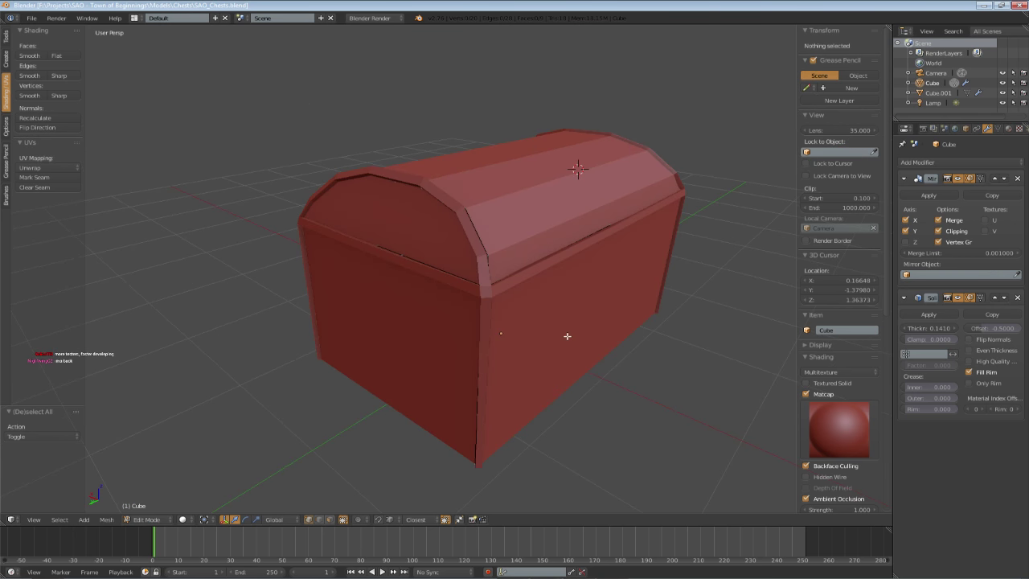
mouse_move(571, 325)
middle_mouse_down()
mouse_move(498, 328)
mouse_move(584, 321)
mouse_move(571, 308)
mouse_move(465, 304)
middle_mouse_up()
key("Tab")
left_click(928, 314)
- Isolate the trim mesh in local view as a wireframe in Edit Mode with face selection active
scroll(584, 320, "down", 3)
key("Tab")
scroll(573, 307, "up", 3)
key("z")
key("KP_Divide")
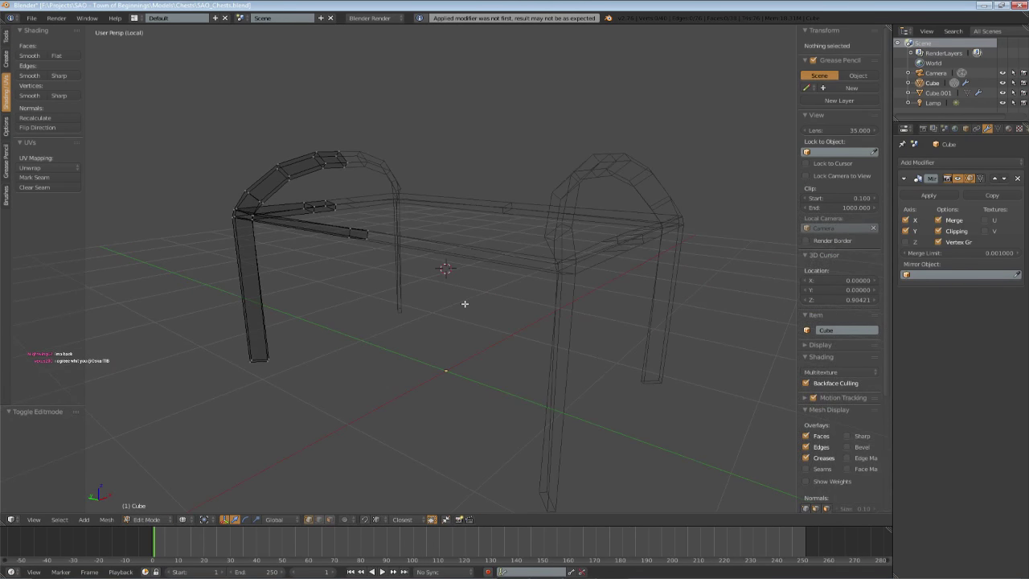
middle_click_drag(316, 437, 364, 464, "shift")
left_click(331, 519)
- Delete the end-cap face of the long side bar at the mirror plane
middle_click_drag(408, 347, 384, 365)
scroll(383, 365, "up", 2)
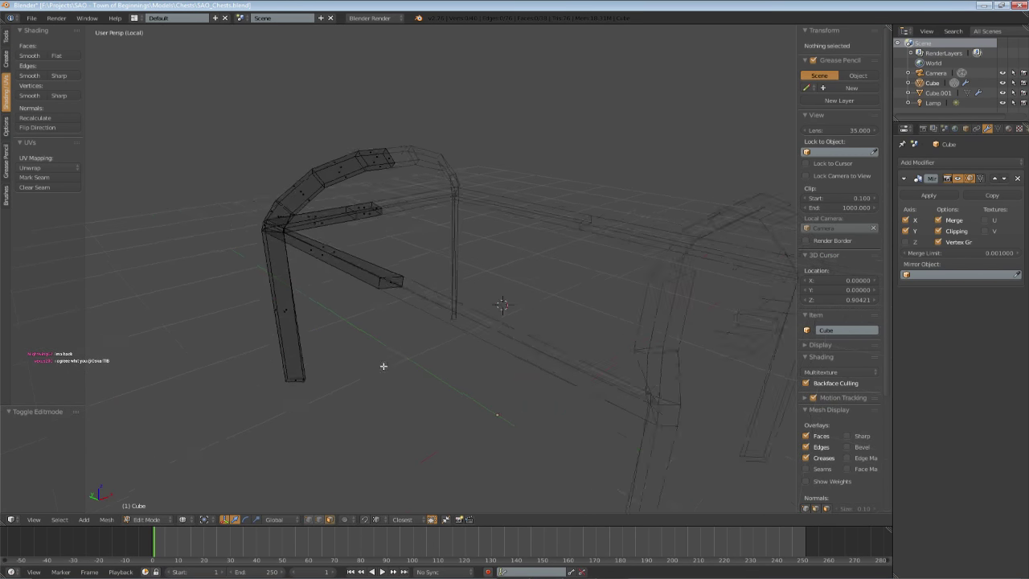
right_click(376, 285)
middle_click_drag(207, 389, 450, 408)
key("x")
left_click(437, 408)
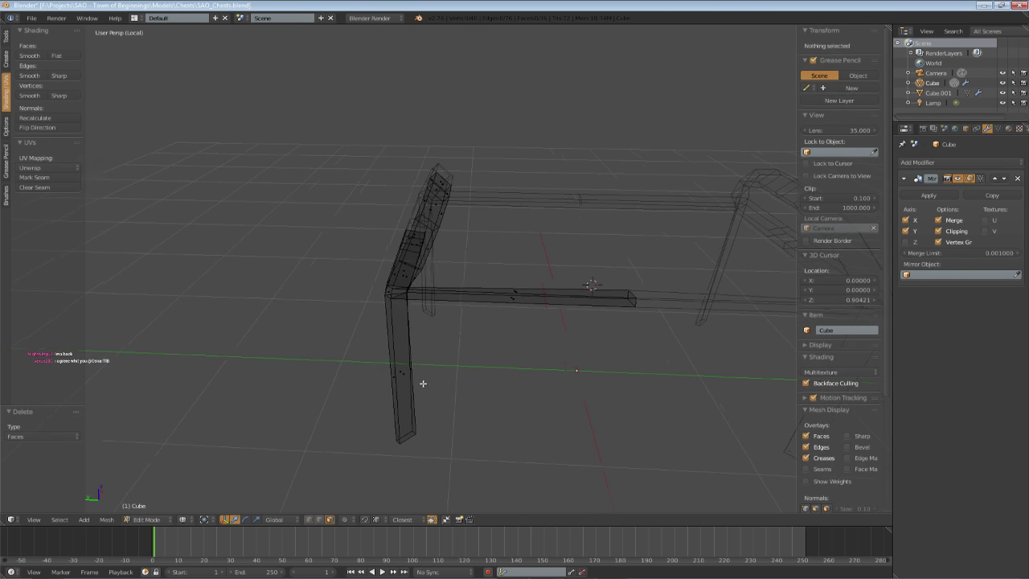
- Leave local view, return to Object Mode with solid shading, and save the file over itself
key("z")
mouse_move(505, 366)
middle_mouse_down()
mouse_move(447, 386)
mouse_move(349, 379)
mouse_move(431, 366)
mouse_move(440, 339)
mouse_move(500, 361)
middle_mouse_up()
key("KP_Divide")
key("z")
scroll(350, 378, "down", 6)
key("Tab")
scroll(501, 361, "up", 3)
key("ctrl+s")
left_click(501, 361)
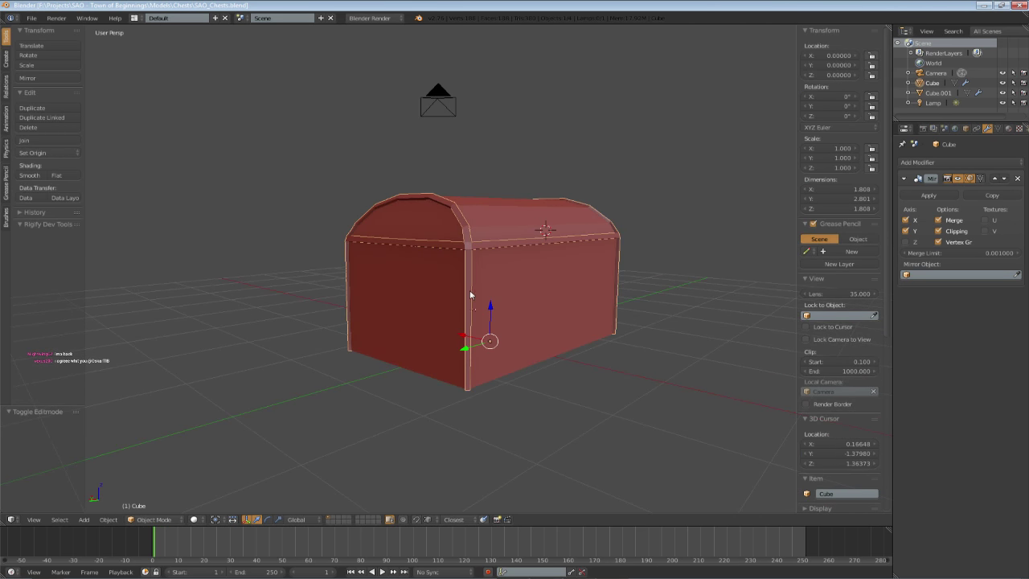
- Add one lengthwise loop cut through the middle of the trim's thickness in Edit Mode
scroll(488, 290, "up", 2)
key("Tab")
mouse_move(471, 295)
middle_mouse_down()
mouse_move(488, 289)
mouse_move(308, 308)
mouse_move(291, 322)
mouse_move(386, 377)
middle_mouse_up()
scroll(308, 307, "up", 3)
key("a")
key("a")
left_click(291, 323)
key("z")
scroll(310, 332, "up", 1)
key("ctrl+r")
left_click(343, 263)
left_click(343, 264)
key("z")
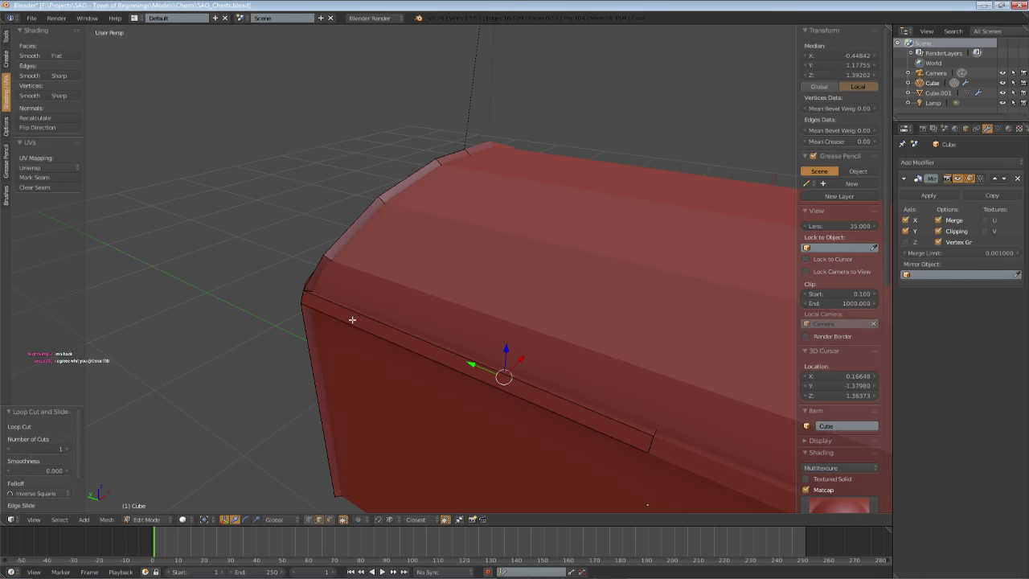
- Isolate the trim in local view and delete the face loop on the inner half of its thickness
middle_click_drag(352, 320, 447, 353)
key("KP_Divide")
scroll(447, 353, "up", 2)
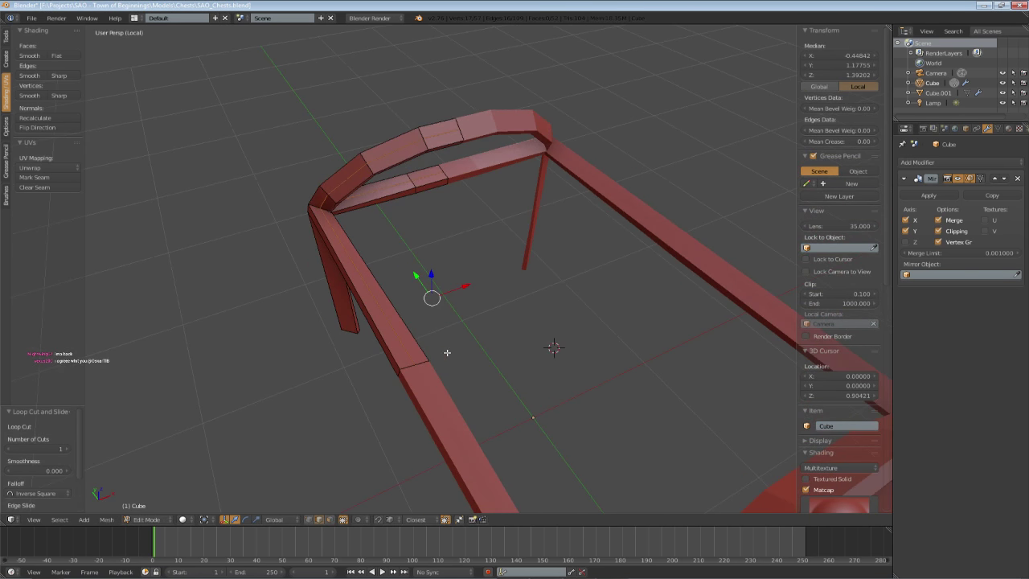
left_click(329, 519)
key("a")
key("a")
right_click(329, 208, "alt")
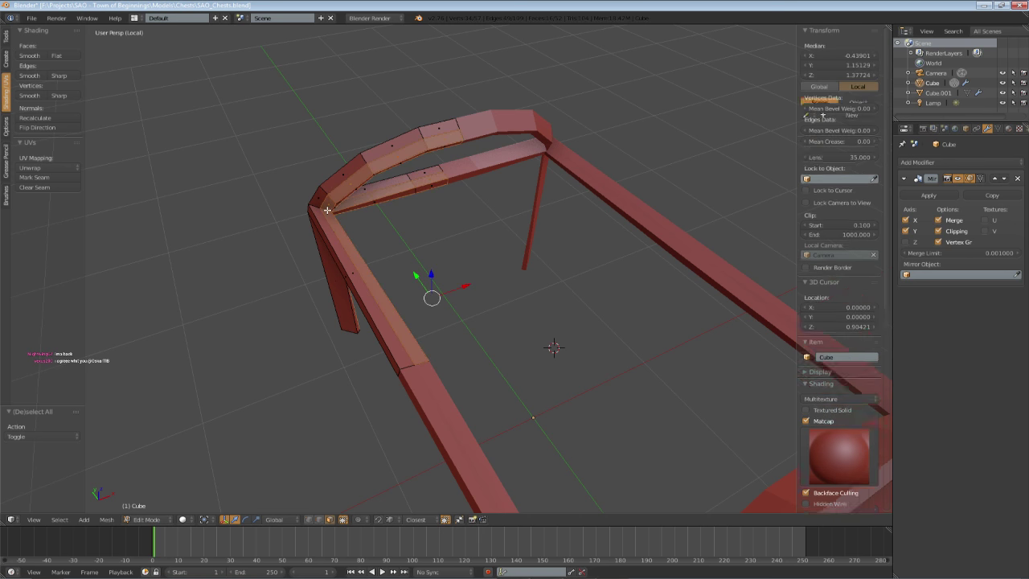
mouse_move(355, 259)
middle_mouse_down("shift")
mouse_move(450, 302)
mouse_move(367, 271)
middle_mouse_up("shift")
key("x")
left_click(354, 273)
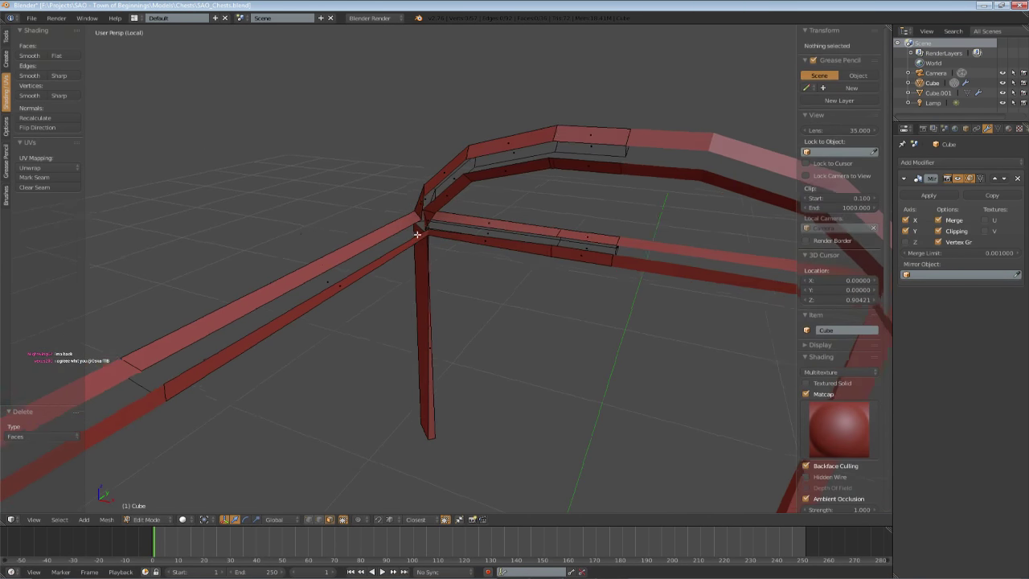
- Delete the small inner face where the trim bars meet at the corner
middle_click_drag(421, 223, 405, 272)
key("x")
left_click(436, 234)
key("ctrl+z")
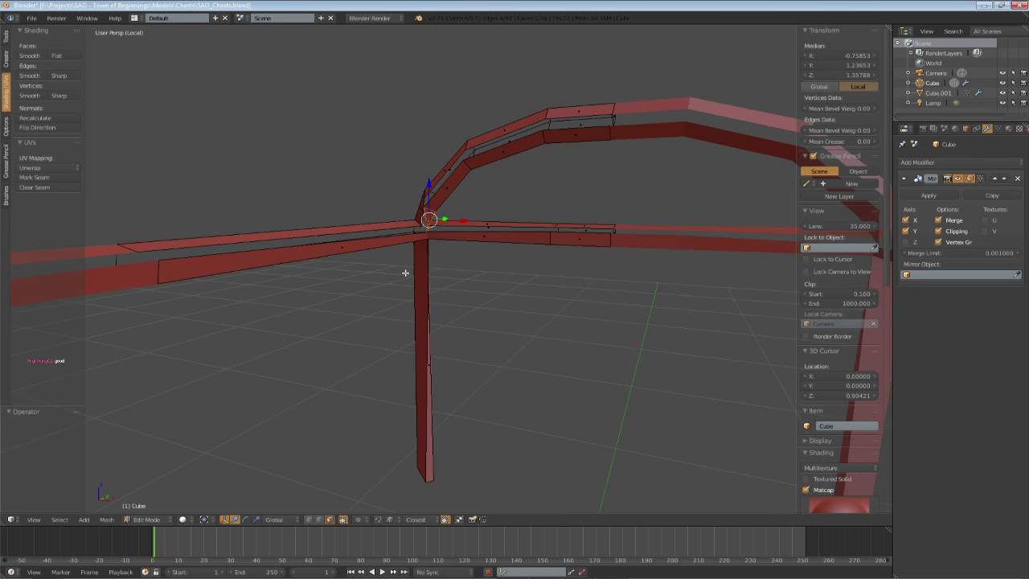
key("x")
left_click(370, 295)
- Delete the hidden inner faces along the long side bar, the arch and the end bar
right_click(361, 241)
middle_click_drag(361, 241, 406, 247)
middle_click_drag(466, 235, 483, 213)
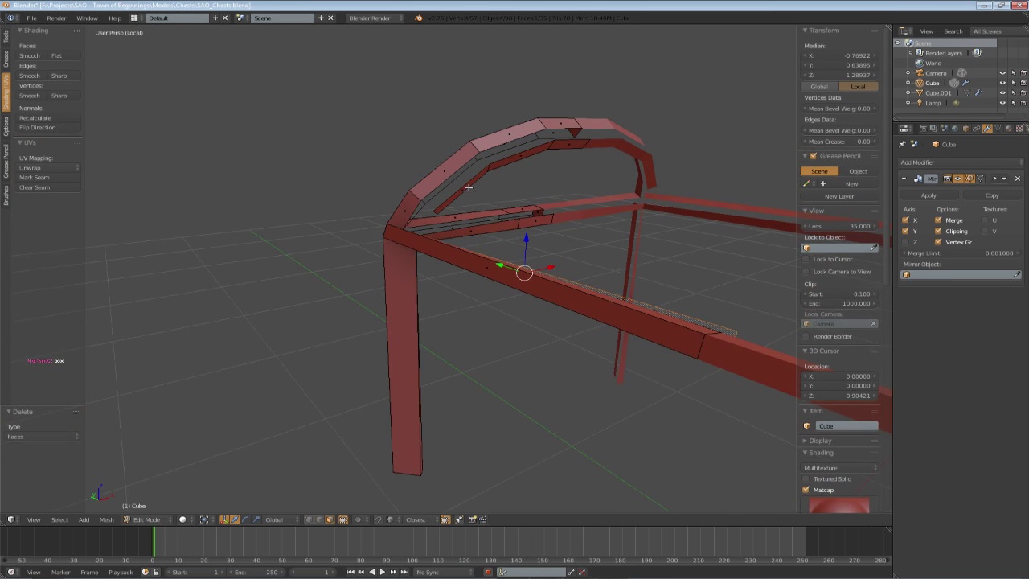
middle_click_drag(460, 190, 394, 230)
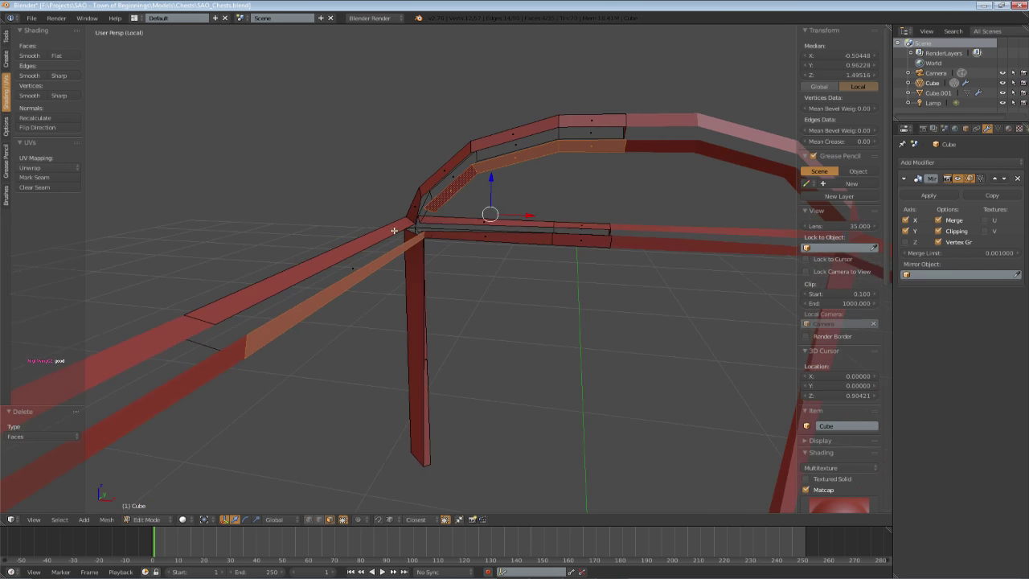
key("x")
left_click(580, 241)
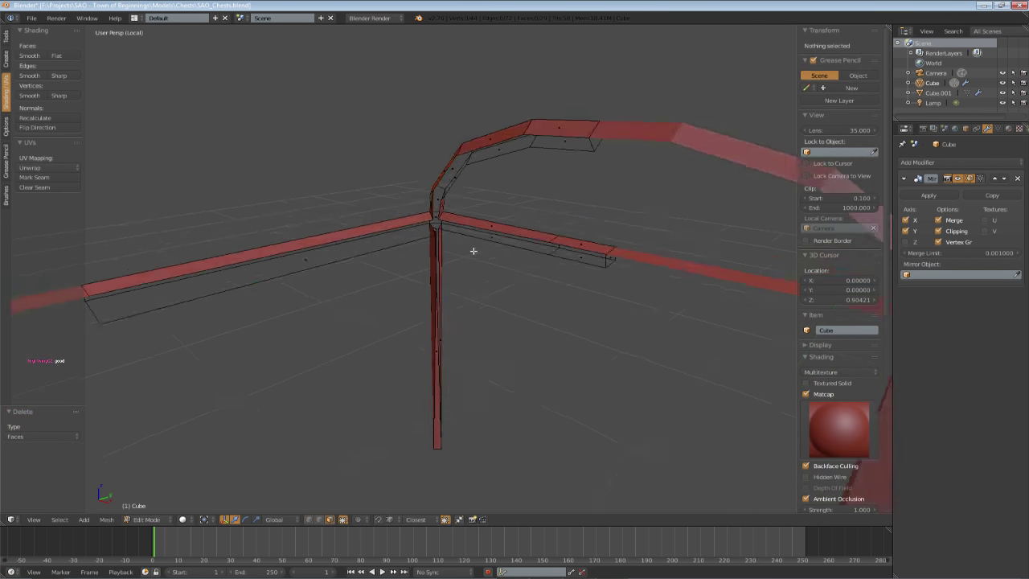
- Delete the remaining hidden inner faces around the trim's corner and along the vertical corner post
middle_click_drag(471, 248, 423, 241)
key("x")
left_click(452, 198)
right_click(398, 209)
key("a")
right_click(446, 375)
key("x")
left_click(418, 384)
- Add a centred lengthwise loop cut along the corner post and bar underside, and delete the face loop on its inner half
key("ctrl+r")
left_click(423, 241)
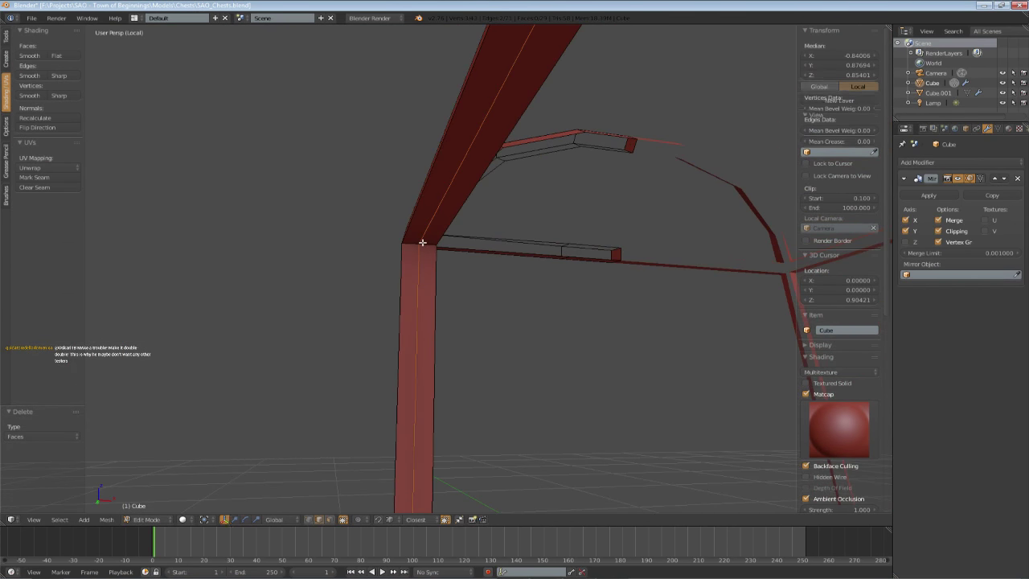
right_click(423, 241)
scroll(430, 311, "down", 3)
key("a")
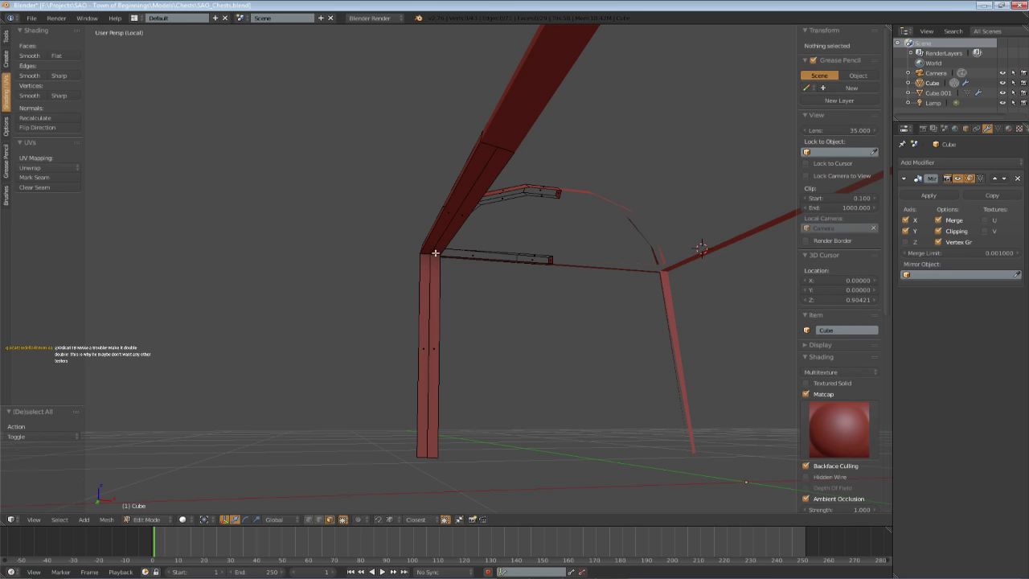
right_click(435, 253, "alt")
key("x")
left_click(433, 253)
middle_click_drag(432, 253, 361, 334)
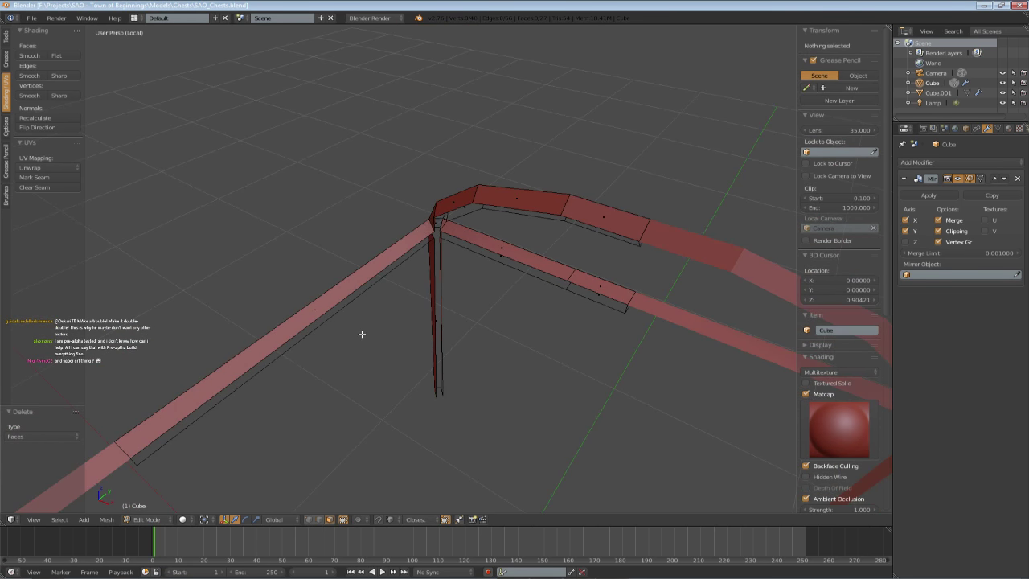
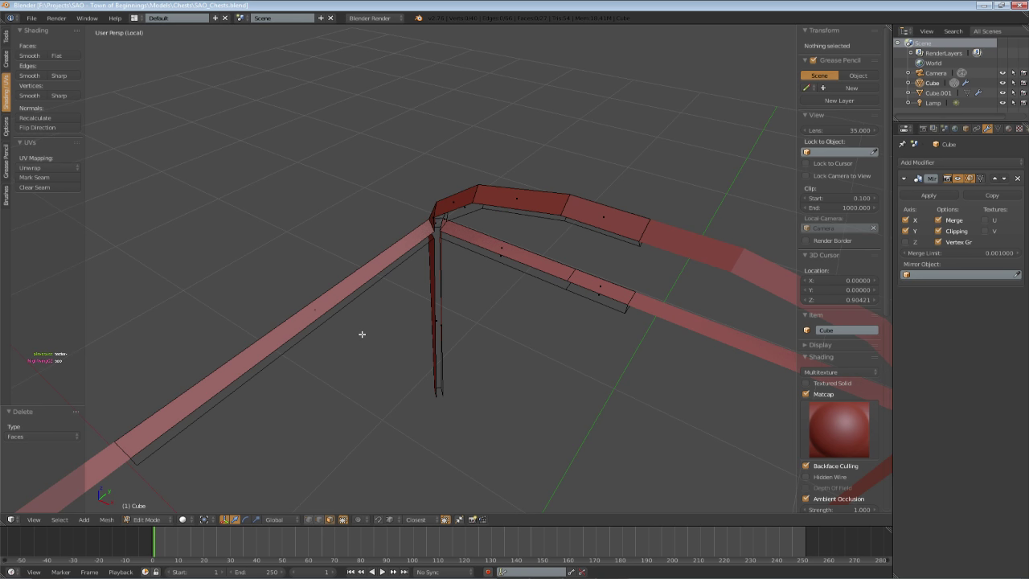
- Move the trim's inner corner vertex, where the arch and long side bar meet, by -0.034 along Y
middle_click_drag(358, 326, 333, 495)
key("KP_Divide")
key("KP_Divide")
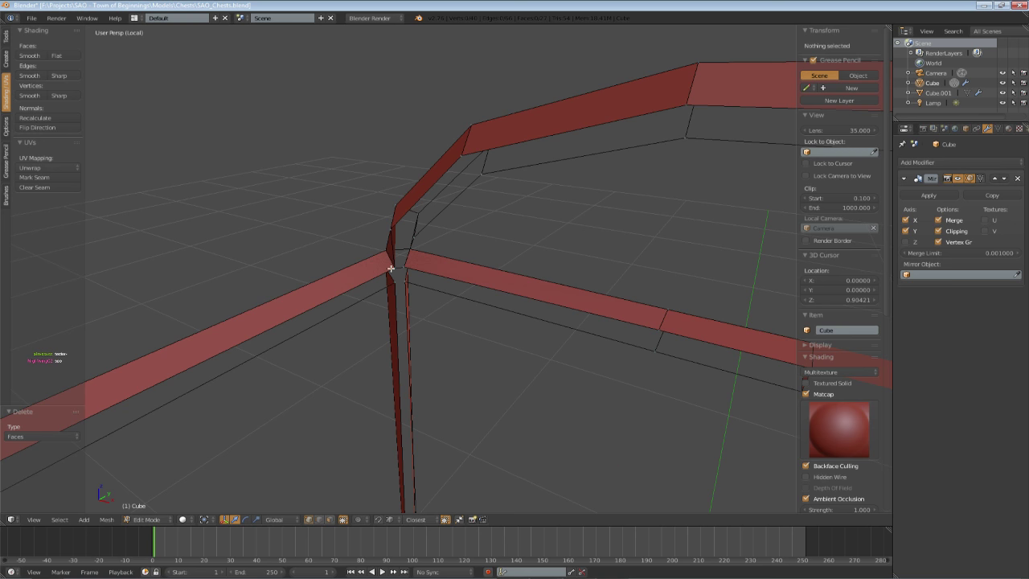
right_click(391, 267)
middle_click_drag(392, 265, 588, 295)
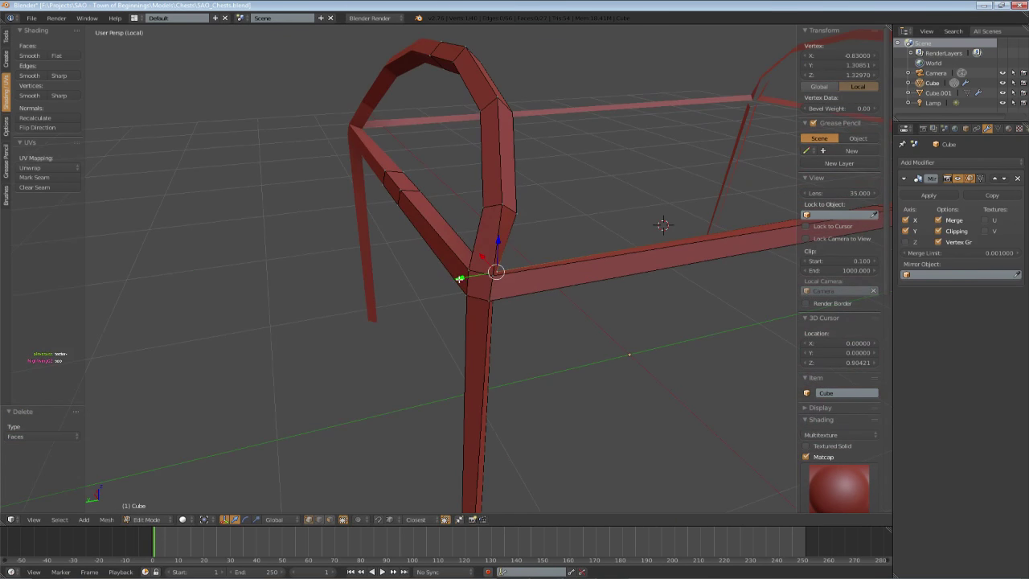
left_click_drag(473, 276, 471, 278)
middle_click_drag(471, 278, 453, 331)
key("KP_Divide")
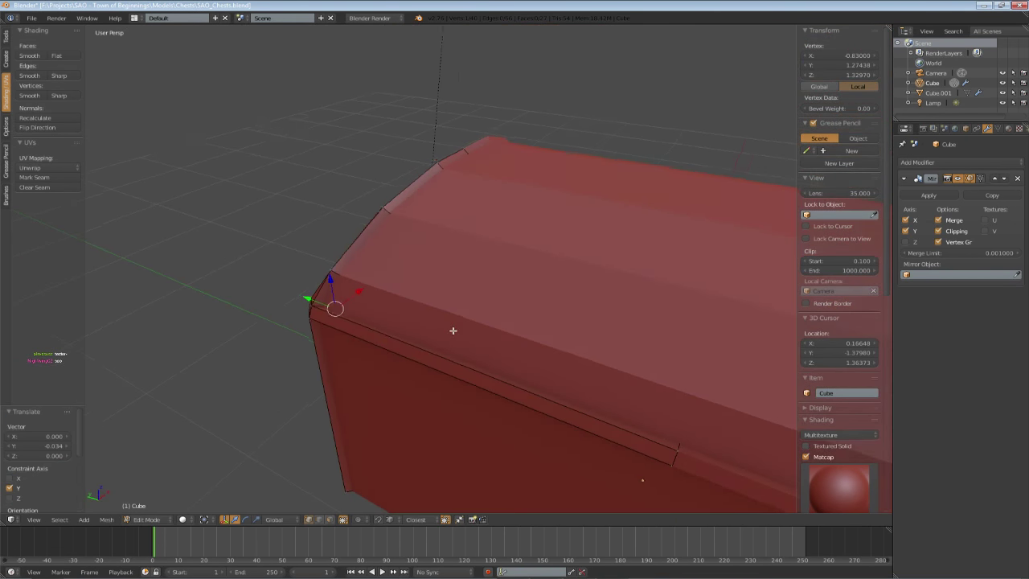
middle_click_drag(373, 327, 436, 342)
left_click_drag(460, 374, 463, 372)
middle_click_drag(442, 365, 406, 426)
- Examine the trim alone and against the chest body, in and out of Edit Mode, for uneven corners
key("KP_Divide")
scroll(542, 257, "up", 4)
key("a")
key("a")
key("a")
key("KP_Divide")
key("Tab")
scroll(438, 389, "down", 4)
scroll(443, 356, "up", 4)
scroll(429, 334, "down", 5)
key("Tab")
scroll(442, 394, "up", 6)
key("a")
key("a")
- Adjust two neighbouring vertices on the end arch's edge, checking their position in wireframe from above
key("KP_7")
middle_click_drag(361, 236, 501, 315, "shift")
key("z")
key("z")
right_click(479, 281)
middle_click_drag(479, 282, 518, 218)
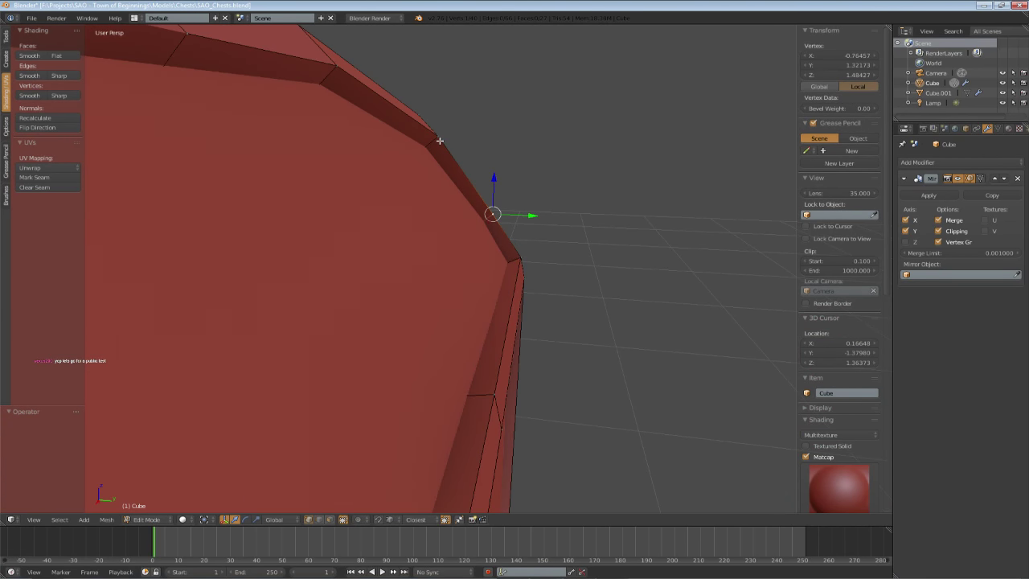
right_click(440, 140, "shift")
middle_click_drag(440, 141, 397, 172)
middle_click_drag(499, 220, 400, 394)
left_click(515, 266)
- Return the trim to Object Mode and save the chest file over the existing one
key("a")
scroll(499, 238, "down", 4)
key("ctrl+s")
left_click(234, 283)
scroll(419, 288, "down", 1)
key("Tab")
key("a")
key("ctrl+s")
scroll(443, 323, "up", 1)
key("ctrl+s")
left_click(399, 394)
- Fatten the entire trim slightly outward with Shrink/Fatten so it stands out from the chest body
scroll(460, 325, "down", 4)
middle_click_drag(459, 325, 402, 386)
scroll(611, 325, "up", 4)
scroll(365, 394, "down", 2)
right_click(374, 362)
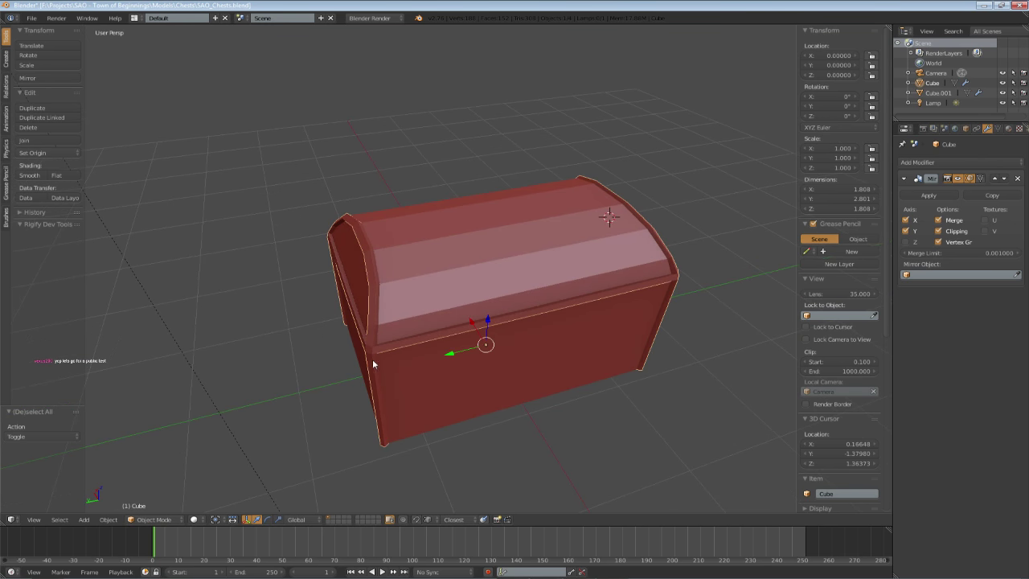
scroll(438, 367, "up", 4)
scroll(438, 367, "down", 4)
key("Tab")
key("alt+s")
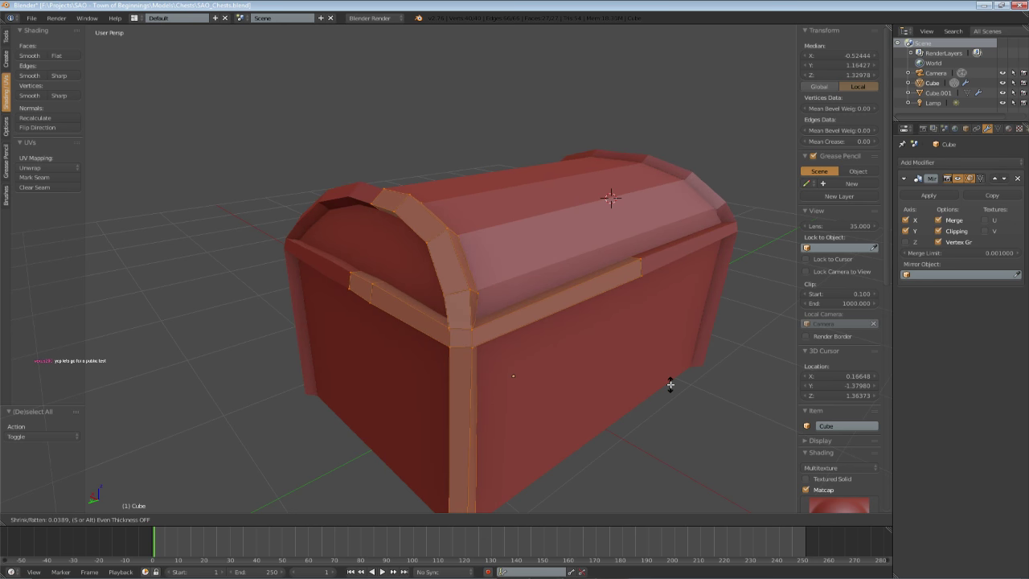
middle_click_drag(591, 381, 567, 420)
key("a")
- Nudge the arch's inner edge vertex along Y by 0.005 and 0.002, checking the neighbouring vertex in wireframe
right_click(471, 356)
scroll(464, 390, "up", 2)
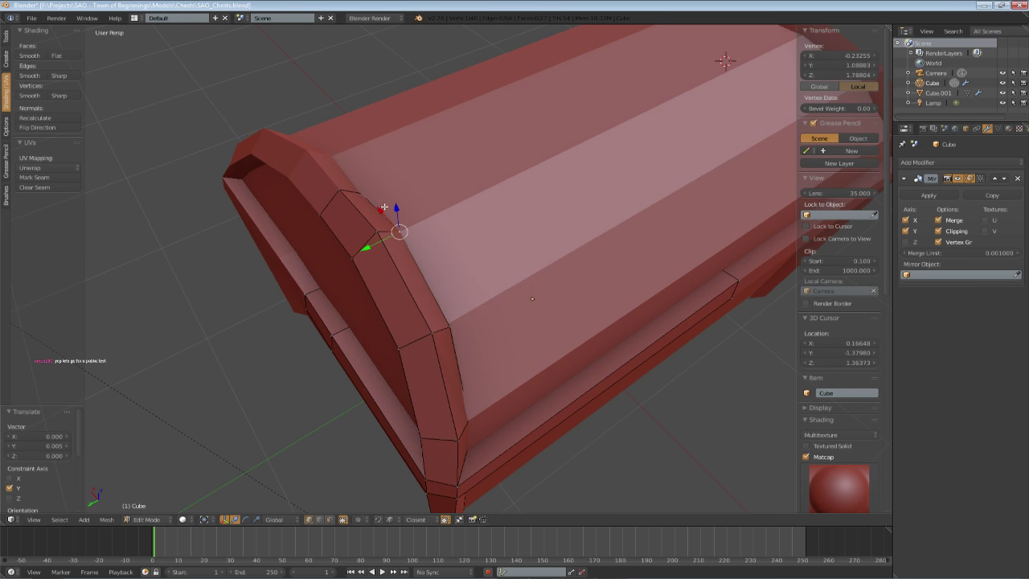
middle_click_drag(447, 325, 405, 294)
key("z")
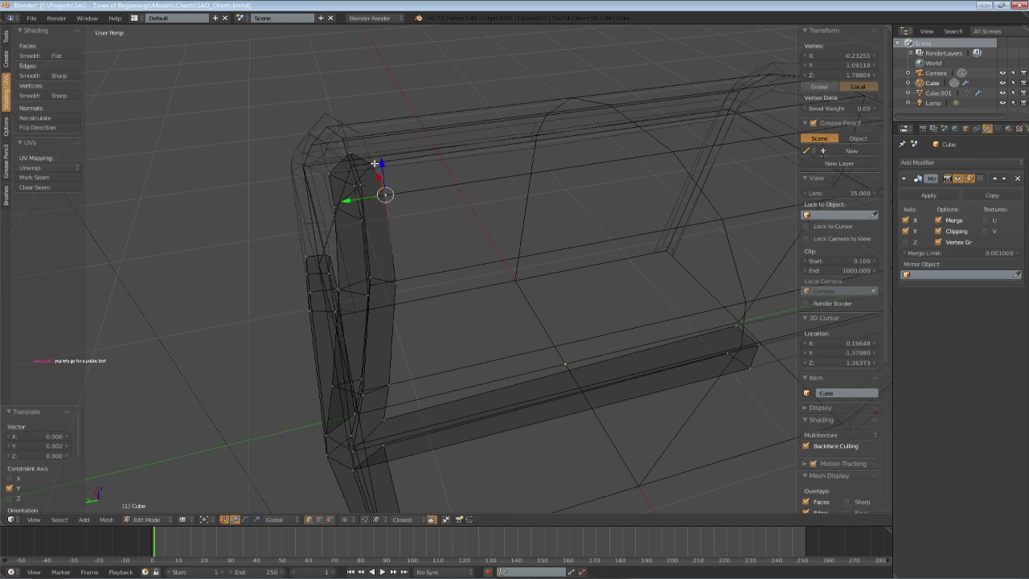
right_click(379, 166)
key("z")
left_click(328, 170)
- Clear the vertex selection and save the file over the existing one
key("a")
key("ctrl+s")
left_click(329, 170)
middle_click_drag(329, 171, 397, 221)
- Scale the outer faces of the arch, corner post and bars to 0.972 and move them -0.021 along Y
scroll(397, 220, "down", 5)
scroll(402, 351, "up", 3)
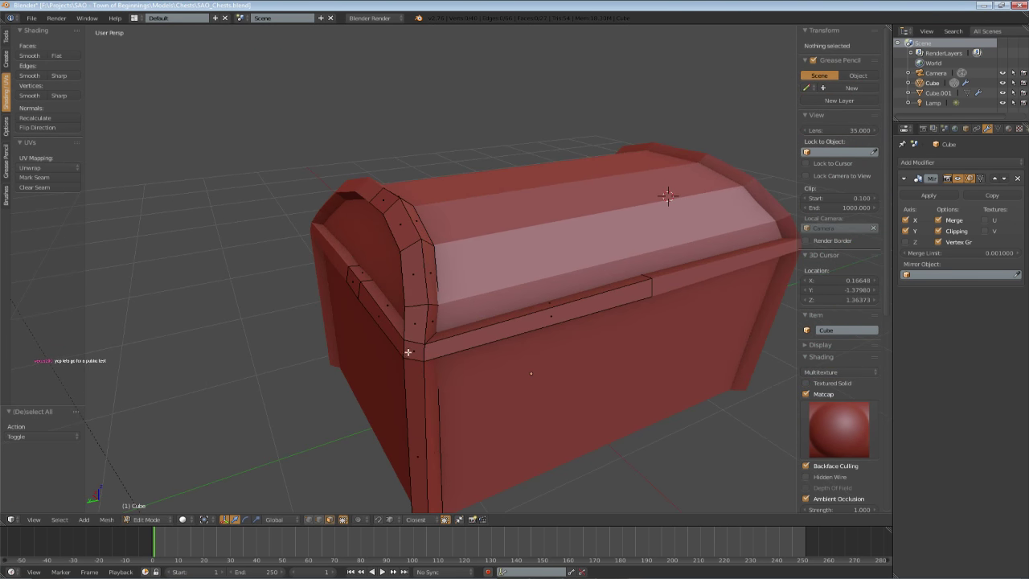
right_click(412, 352)
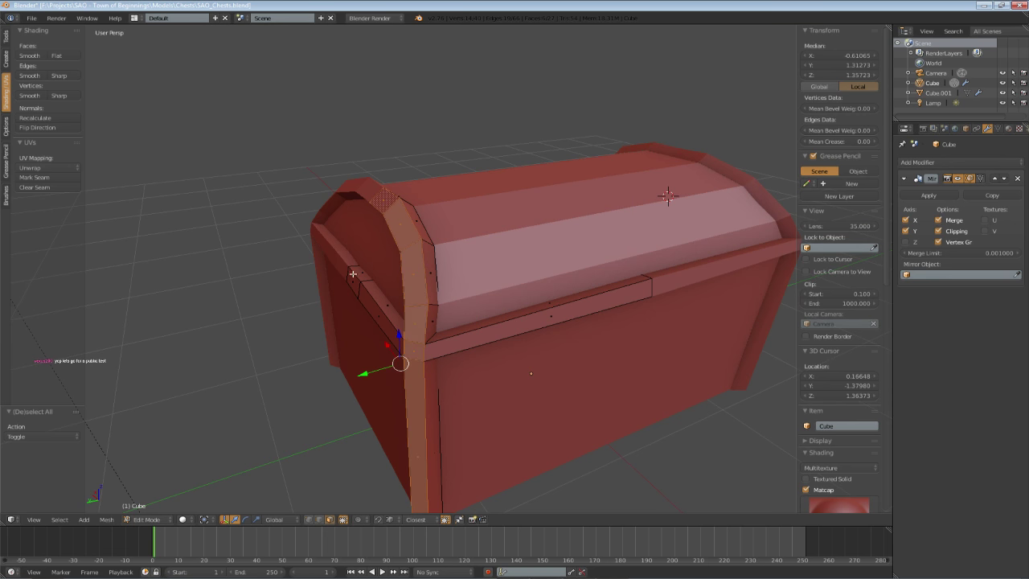
left_click(719, 401)
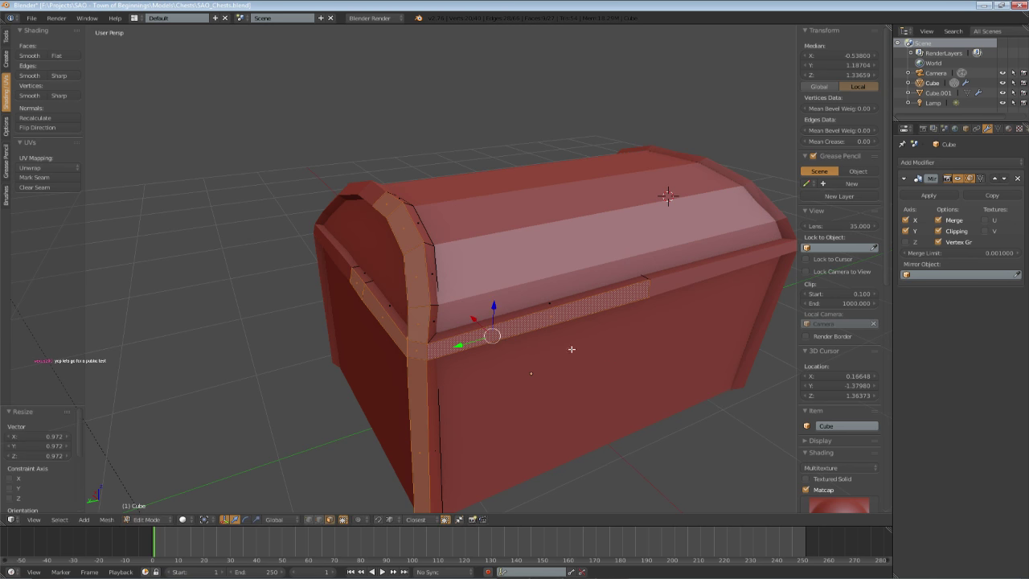
scroll(571, 349, "up", 4)
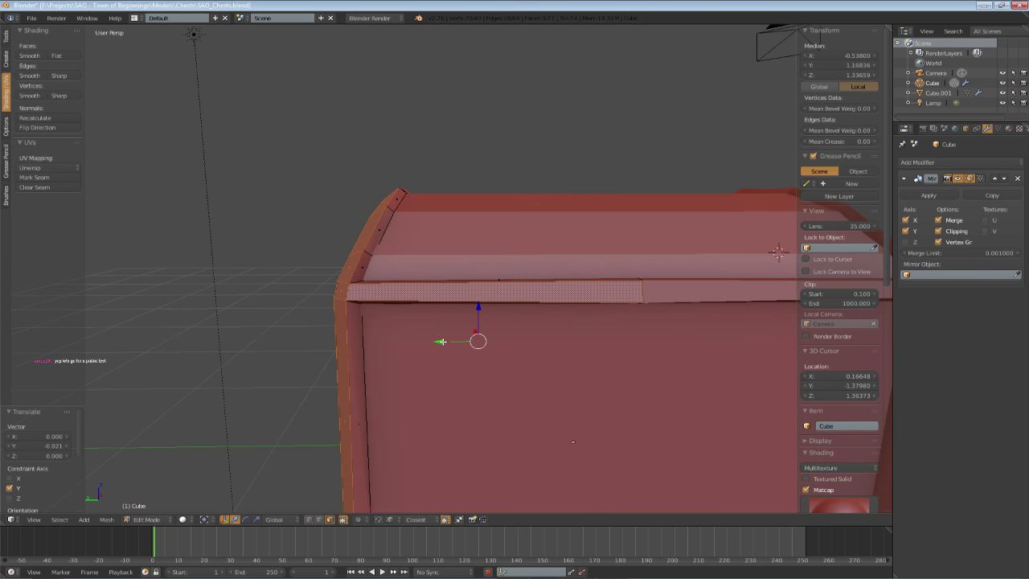
scroll(573, 442, "down", 5)
middle_click_drag(533, 349, 562, 298)
key("a")
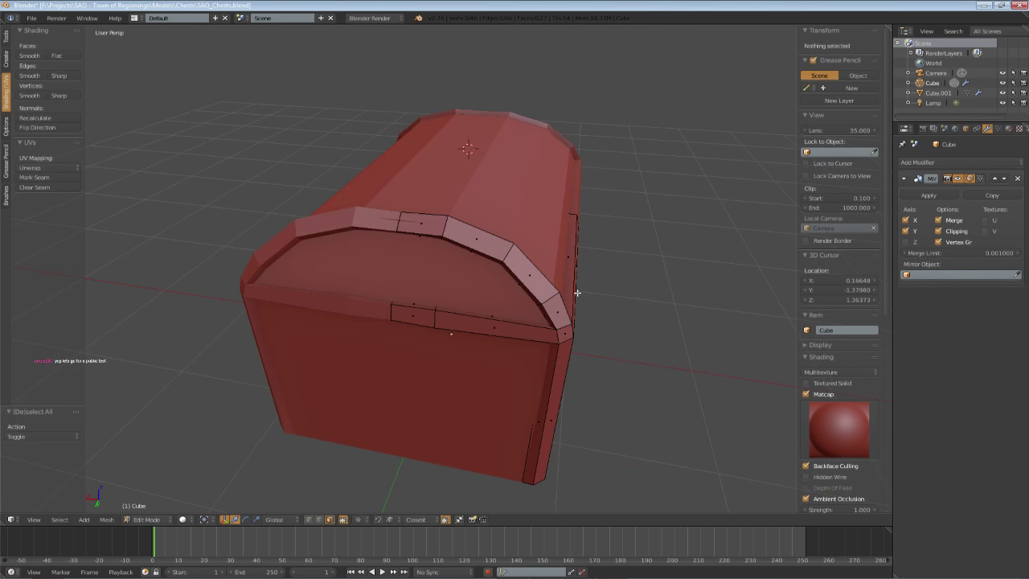
- Adjust the edges along the trim's corner post so that they sit evenly against the chest body
right_click(576, 292)
middle_click_drag(558, 386, 537, 384)
key("a")
right_click(399, 395)
left_click(440, 376)
left_click(413, 390)
key("a")
right_click(447, 408)
mouse_move(433, 405)
middle_mouse_down()
mouse_move(371, 406)
mouse_move(392, 378)
mouse_move(398, 306)
mouse_move(420, 282)
mouse_move(445, 342)
mouse_move(418, 413)
middle_mouse_up()
- Leave Edit Mode on the trim and save the file over the existing one
key("Tab")
scroll(408, 414, "down", 3)
key("a")
key("ctrl+s")
left_click(394, 332)
- Delete a hidden face of the chest body in Edit Mode and save the file
right_click(445, 342)
key("Tab")
right_click(424, 354)
key("x")
left_click(406, 352)
middle_click_drag(454, 233, 419, 339)
key("Tab")
key("a")
key("ctrl+s")
left_click(419, 338)
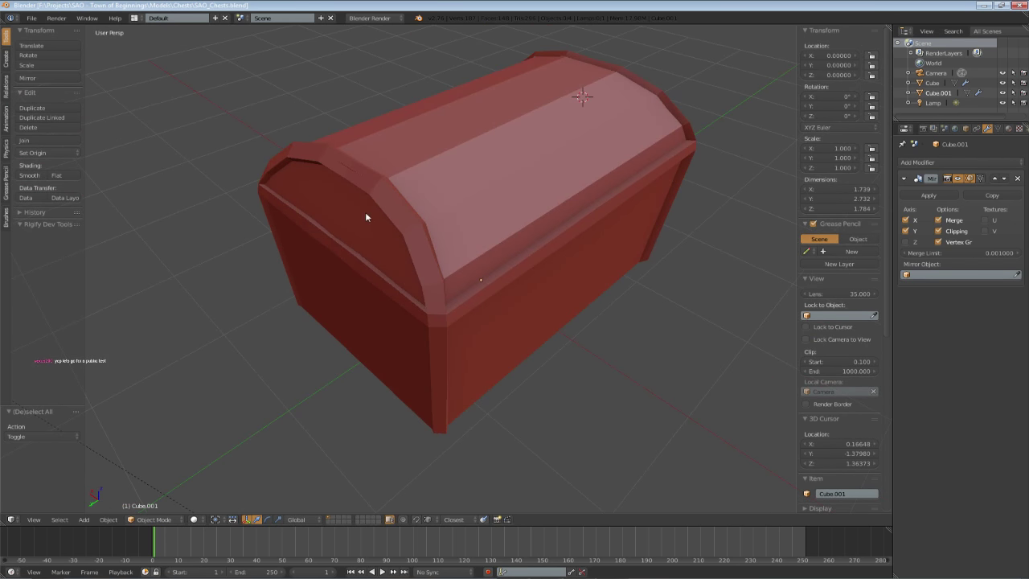
- Shift the uppermost cross edge of the trim's end arch slightly outward along Y
right_click(420, 223)
key("Tab")
middle_click_drag(437, 220, 410, 203)
key("a")
key("a")
key("a")
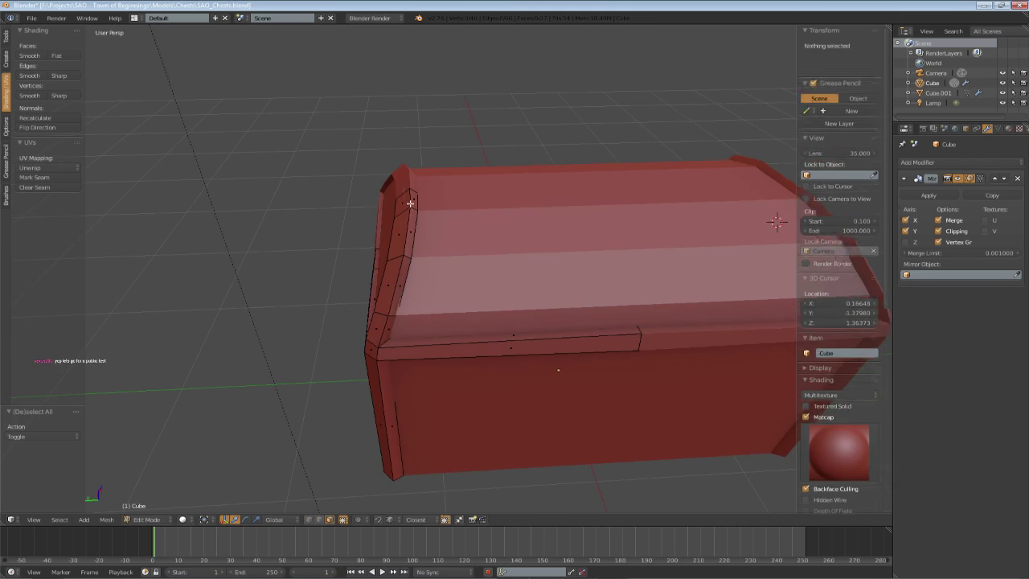
right_click(406, 203)
left_click_drag(366, 202, 362, 203)
key("a")
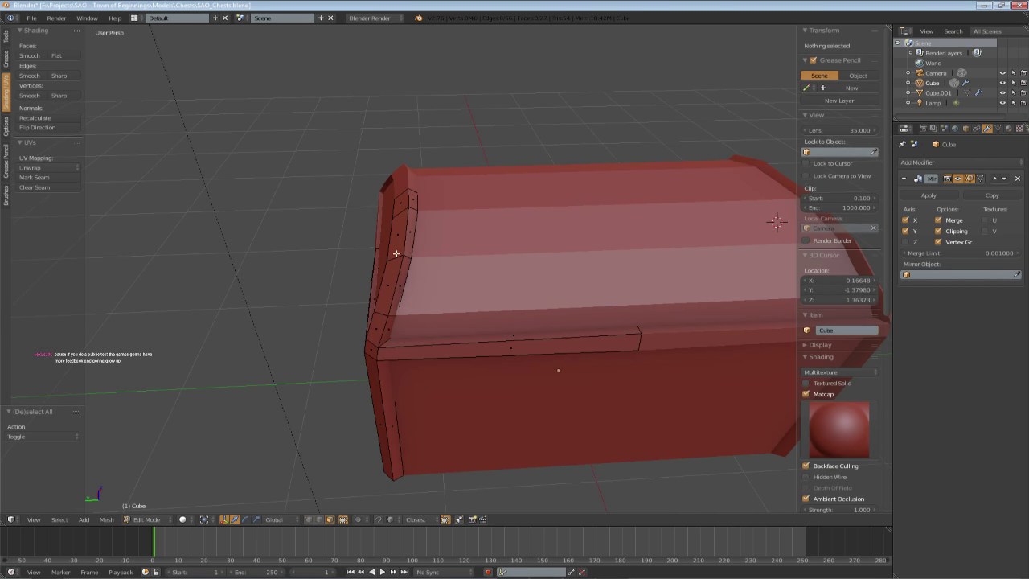
- Shift the next lower cross edge of the end arch slightly outward along Y and save the file
right_click(394, 254)
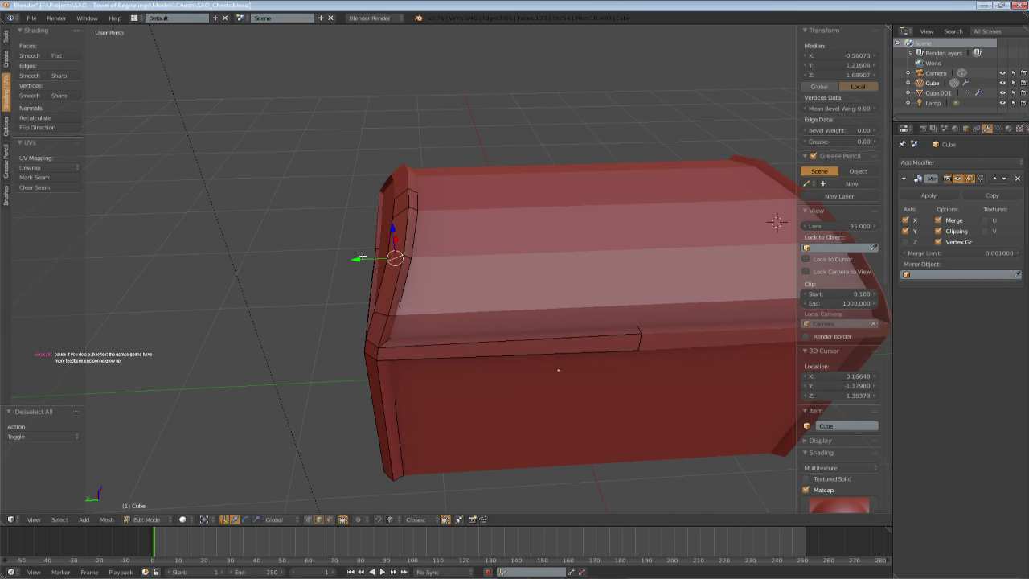
left_click_drag(359, 257, 355, 258)
key("a")
key("Tab")
scroll(380, 320, "down", 2)
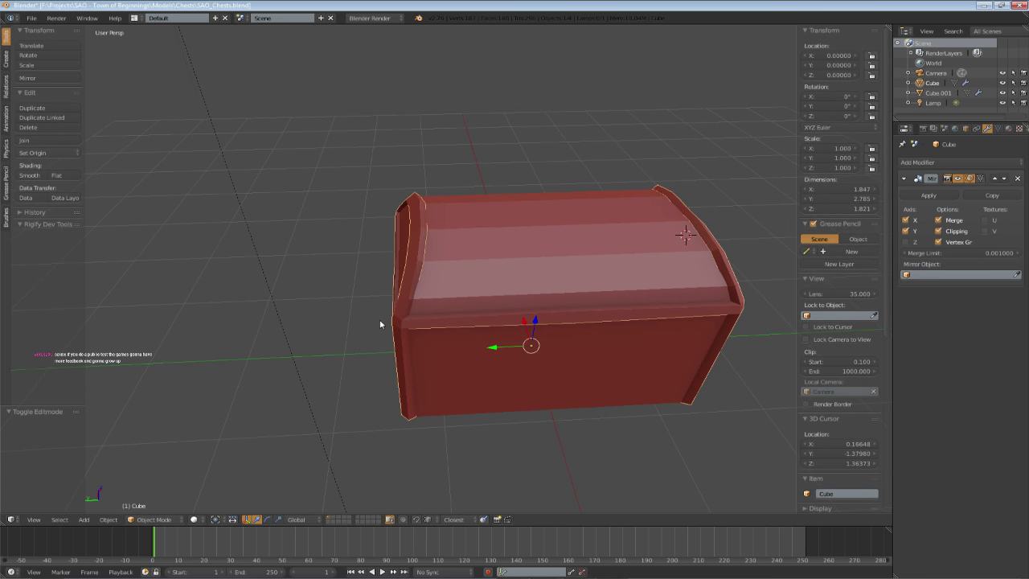
key("a")
middle_click_drag(380, 324, 497, 280)
key("ctrl+s")
left_click(437, 299)
scroll(423, 312, "down", 2)
- Raise the arch trim's top centre edge by 0.011 along Z and shift it slightly outward along Y
key("Tab")
scroll(466, 282, "up", 2)
right_click(458, 290)
scroll(458, 289, "up", 1)
right_click(458, 290)
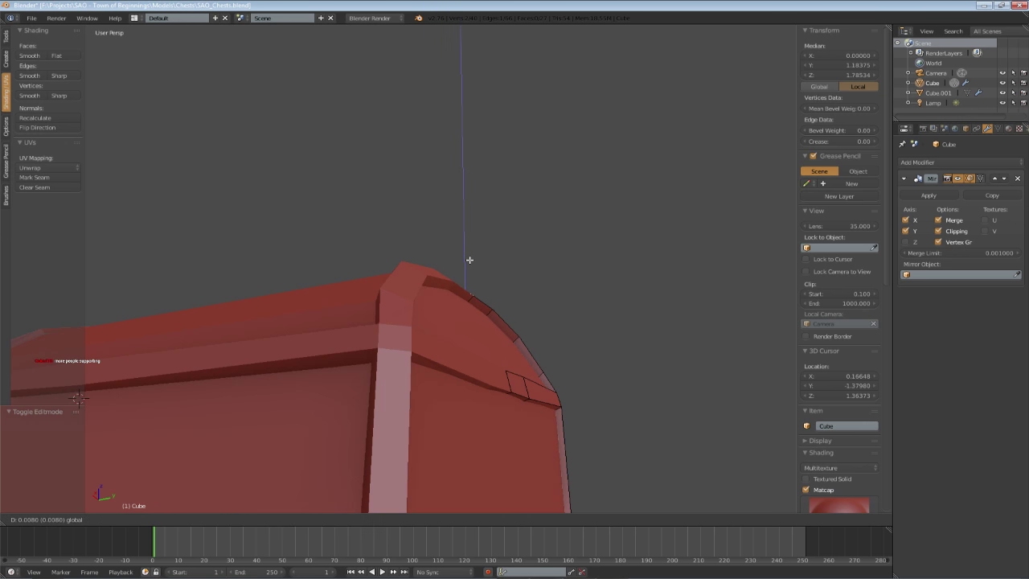
left_click(471, 259)
key("g")
key("y")
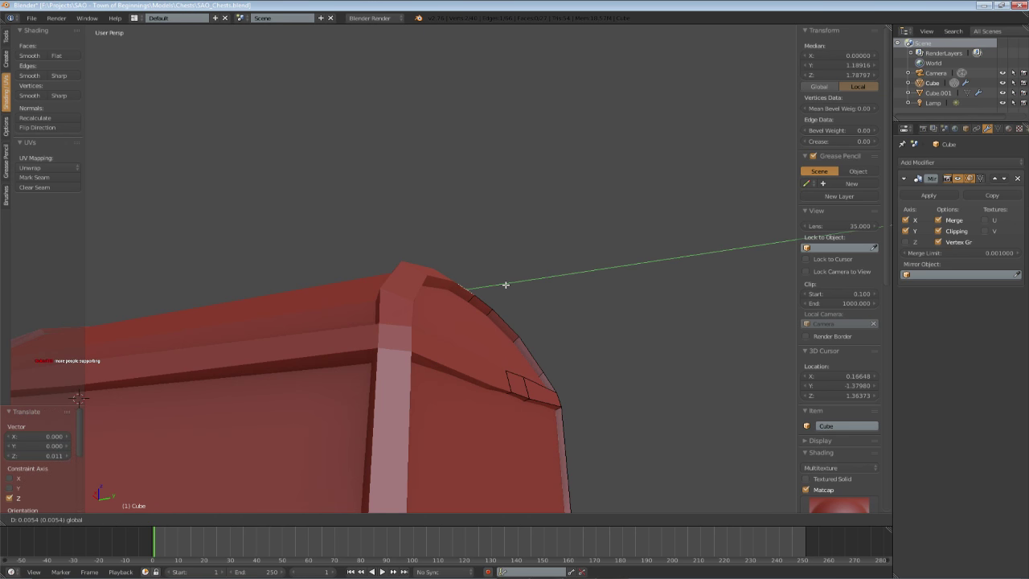
left_click(506, 284)
middle_click_drag(505, 286, 402, 365)
- Save the file with the reshaped arch and return the trim to Object Mode
key("a")
key("ctrl+s")
left_click(554, 356)
scroll(468, 386, "down", 1)
key("Tab")
key("a")
scroll(467, 386, "down", 4)
middle_click_drag(469, 387, 338, 300)
scroll(379, 346, "up", 2)
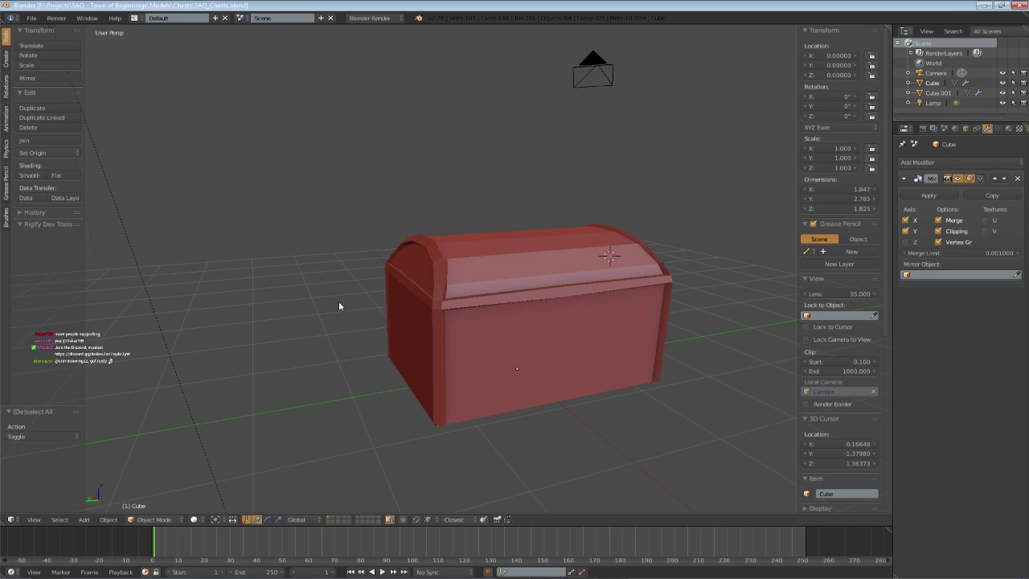
middle_click_drag(351, 305, 451, 333)
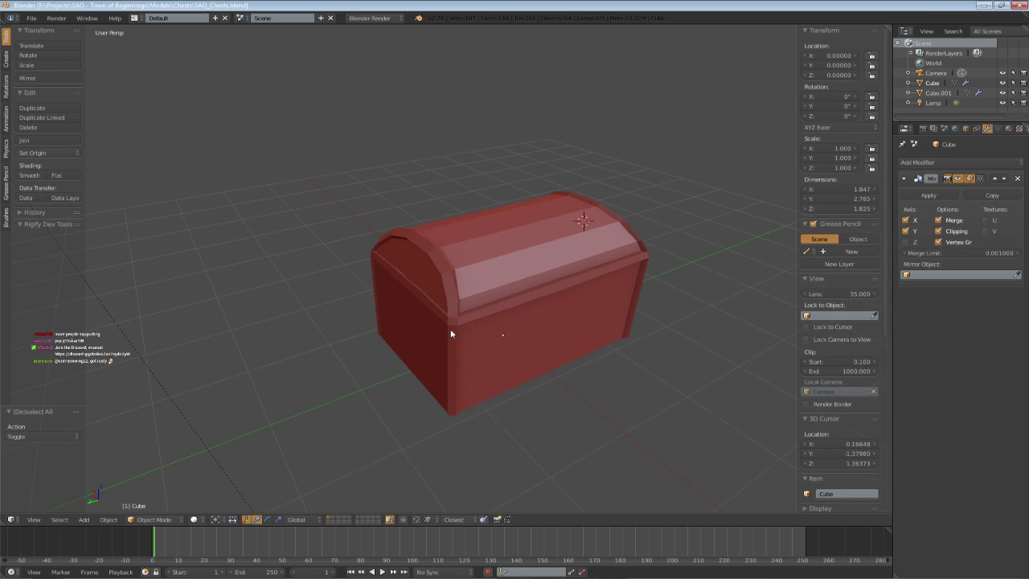
- Examine the trim's corner geometry in Edit Mode, clear the selection and save the file
key("Tab")
scroll(454, 354, "up", 5)
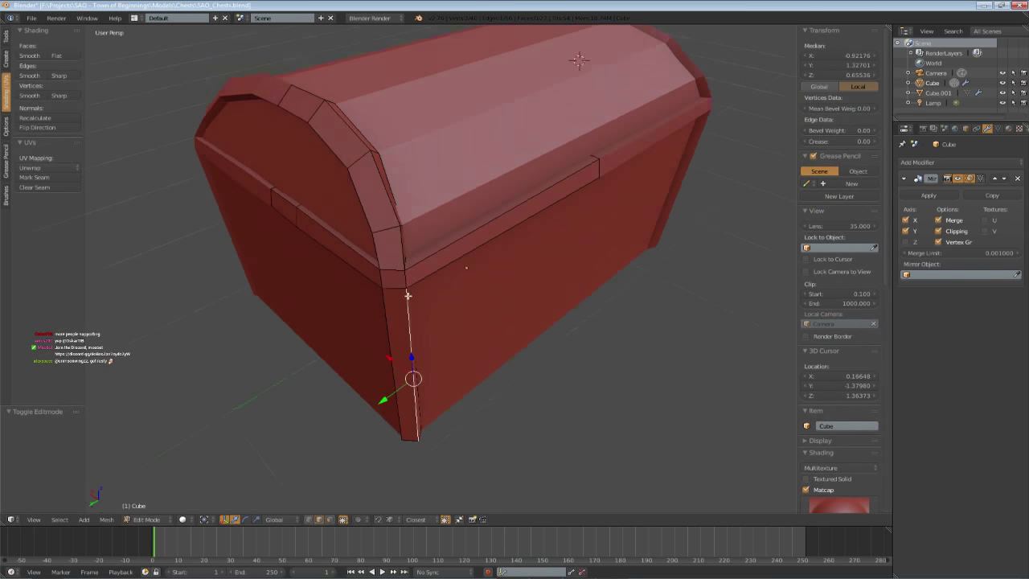
scroll(408, 296, "down", 2)
key("a")
middle_click_drag(407, 295, 473, 399)
key("ctrl+s")
left_click(448, 322)
scroll(429, 324, "down", 4)
key("ctrl+s")
left_click(475, 315)
scroll(467, 316, "up", 3)
- Delete the old trim object in Object Mode
key("Tab")
key("x")
left_click(394, 326)
- Flatten the end faces of the chest body's lid by scaling them to 0 along Y
right_click(394, 324)
key("Tab")
key("a")
key("a")
right_click(540, 370)
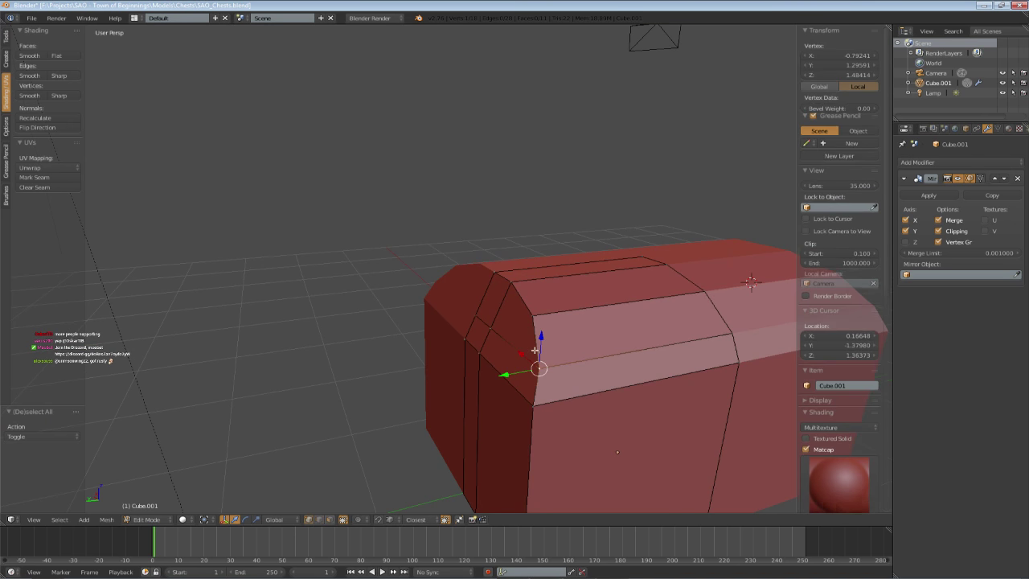
right_click(533, 316, "shift")
right_click(521, 319)
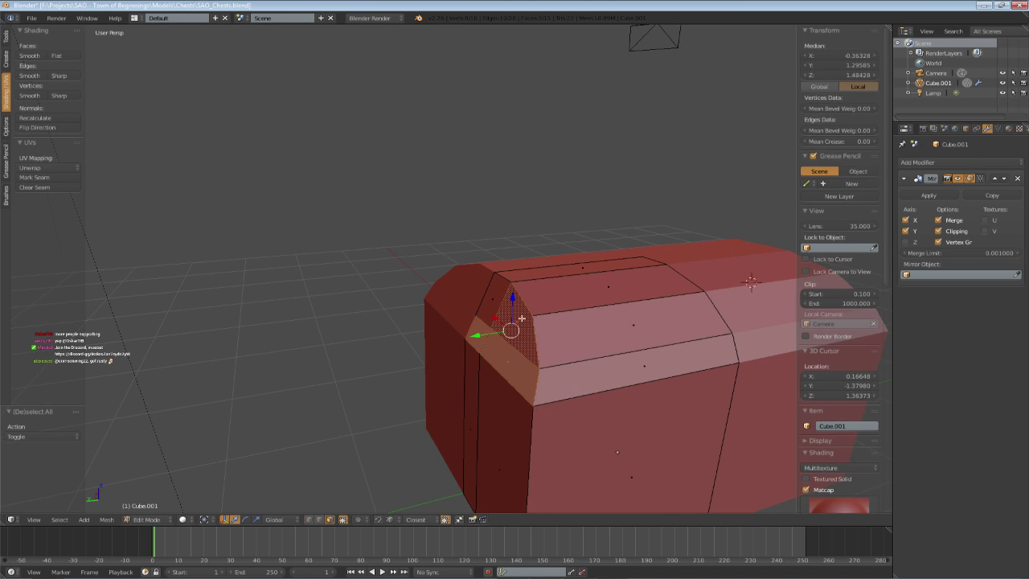
middle_click_drag(567, 377, 634, 340)
key("s")
key("y")
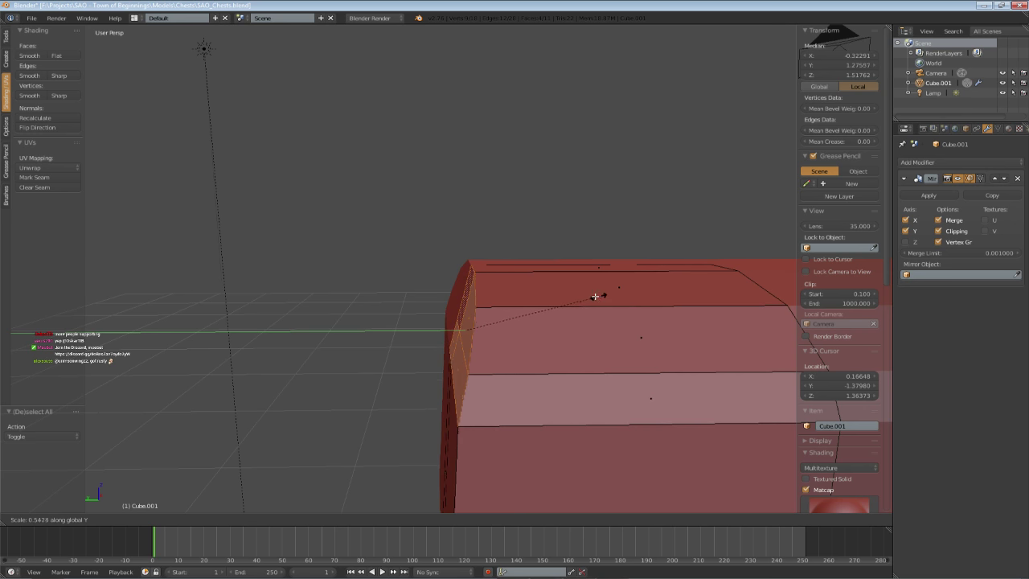
key("0")
key("Return")
- Move the flattened lid end faces 0.098 outward along Y and save the file
scroll(589, 295, "down", 5)
middle_click_drag(483, 313, 492, 305)
left_click_drag(423, 291, 413, 290)
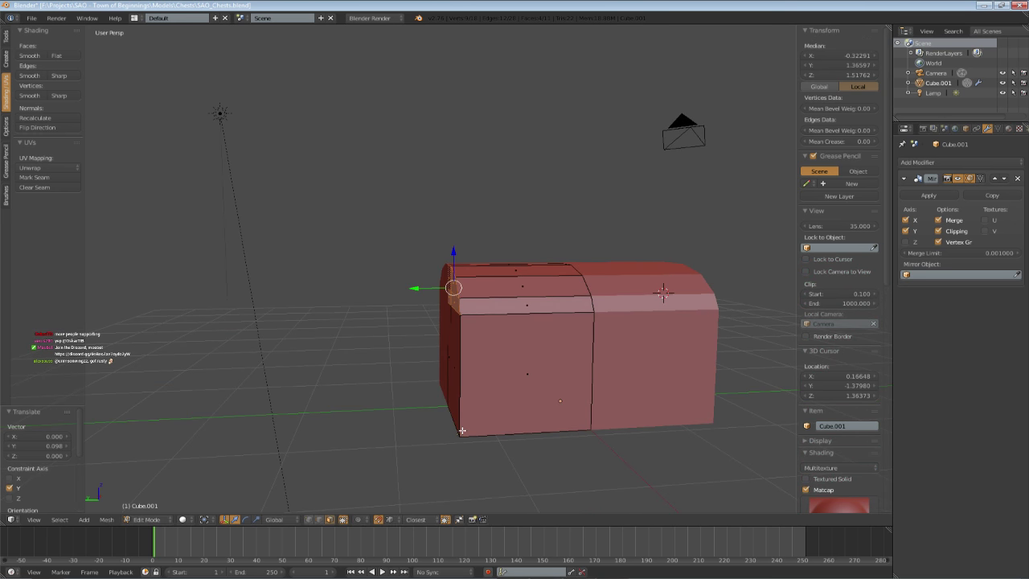
middle_click_drag(438, 389, 455, 373, "shift")
key("Tab")
key("Tab")
key("a")
scroll(455, 373, "up", 2)
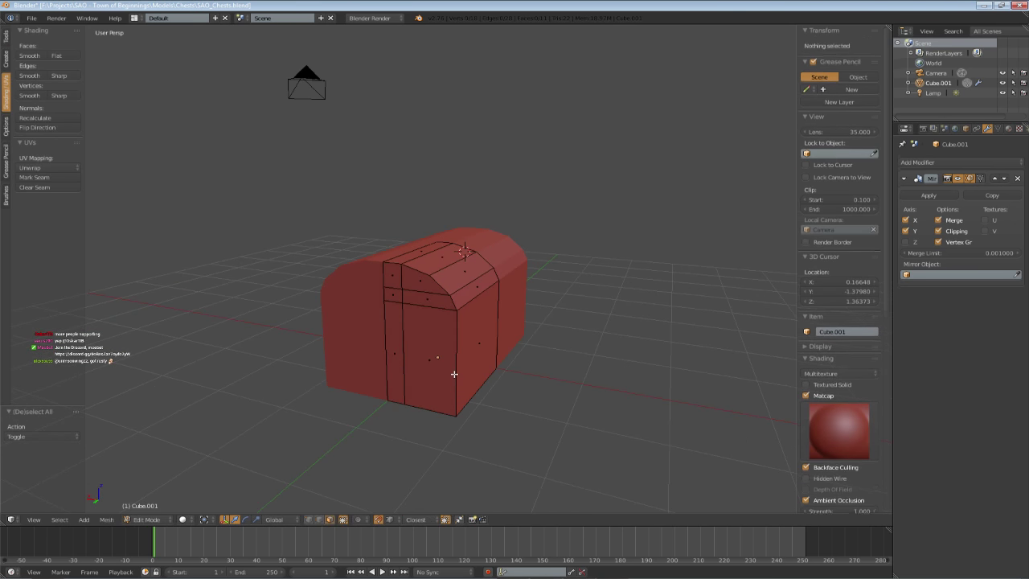
key("ctrl+s")
left_click(455, 375)
- Apply rotation and scale to the chest body and save the file
key("a")
middle_click_drag(369, 426, 433, 365)
key("a")
key("Tab")
key("ctrl+a")
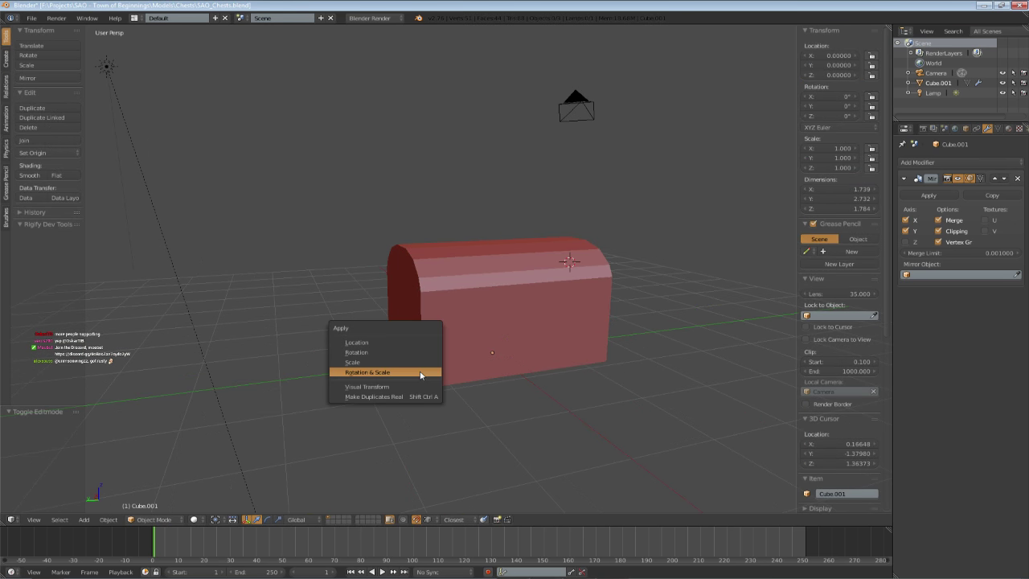
left_click(420, 373)
key("Tab")
key("a")
middle_click_drag(419, 362, 501, 344)
key("a")
key("a")
key("ctrl+s")
left_click(511, 345)
key("a")
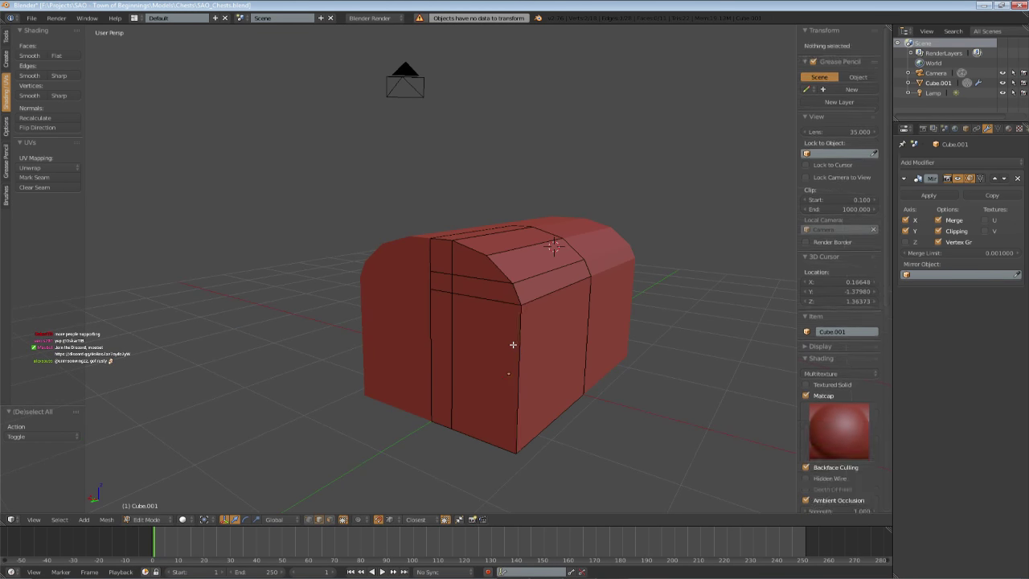
right_click(512, 345)
right_click(508, 276, "shift")
middle_click_drag(443, 239, 493, 288)
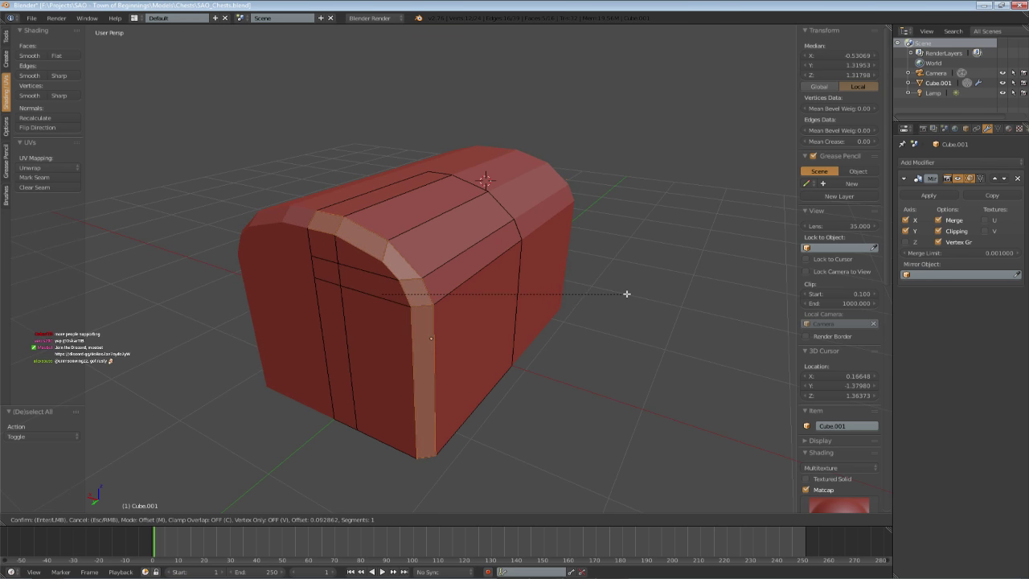
right_click(619, 292)
key("Tab")
- Save the file and snap the 3D cursor to the vertex at the chest body's bottom corner
middle_click_drag(502, 312, 516, 313)
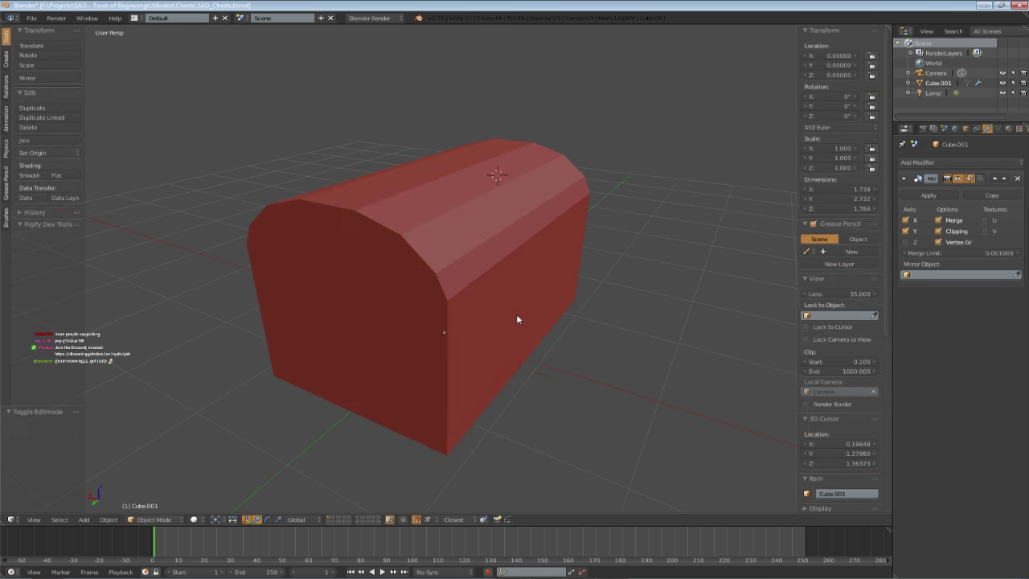
scroll(516, 313, "down", 1)
key("ctrl+s")
left_click(517, 315)
key("Tab")
right_click(447, 417)
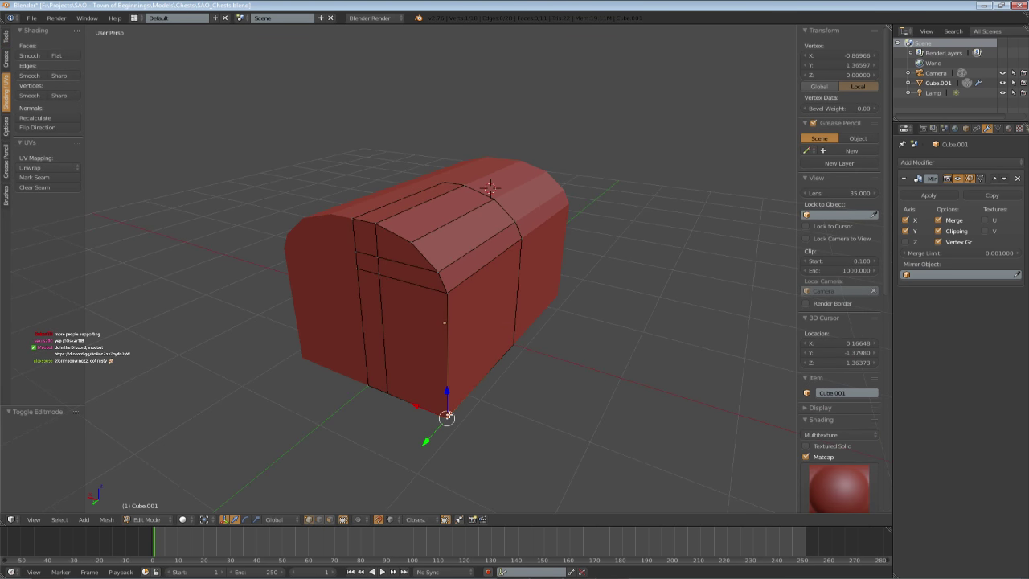
key("space")
type("cursor")
key("Down")
key("Return")
- Add a cube at the 3D cursor in Object Mode and scale it down uniformly to about 0.056
key("Tab")
key("space")
type("cube")
key("Return")
key("s")
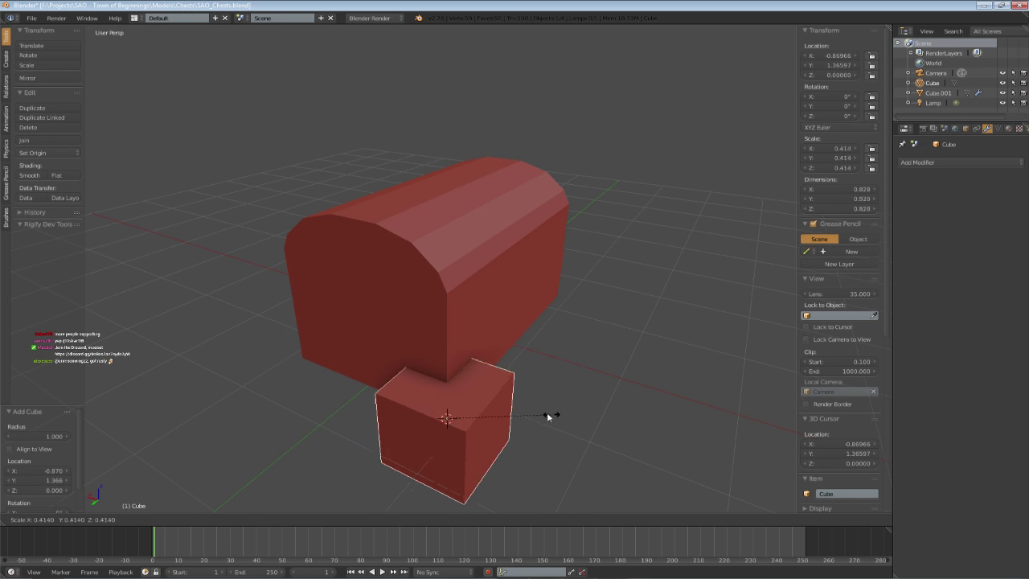
left_click(477, 412)
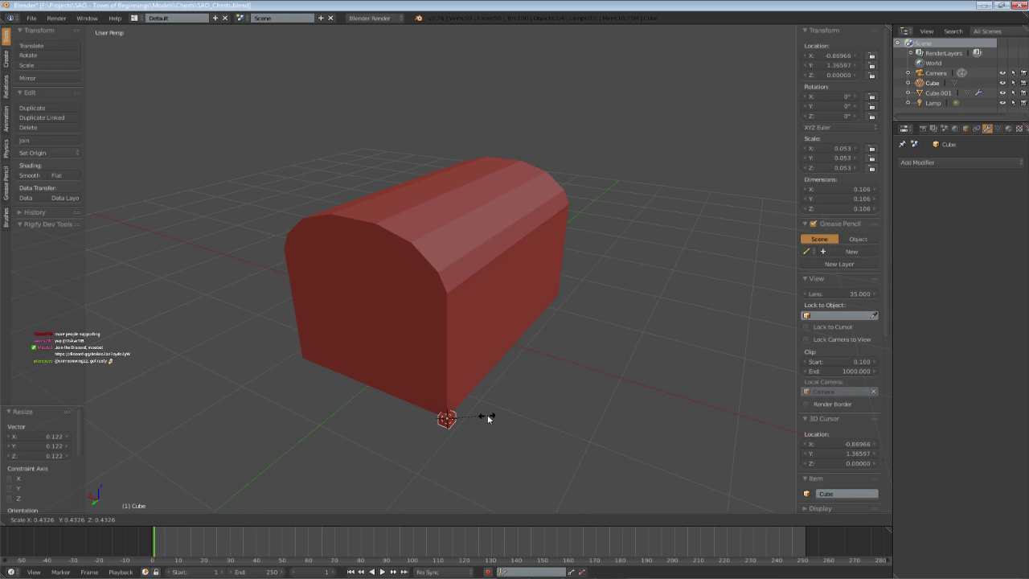
left_click(489, 415)
- Delete the bottom face of the small corner cube and save the file
key("Tab")
middle_click_drag(475, 413, 471, 400)
key("a")
scroll(472, 402, "up", 4)
key("ctrl+s")
left_click(456, 413)
middle_click_drag(474, 470, 515, 336, "shift")
left_click(331, 520)
right_click(484, 237)
key("x")
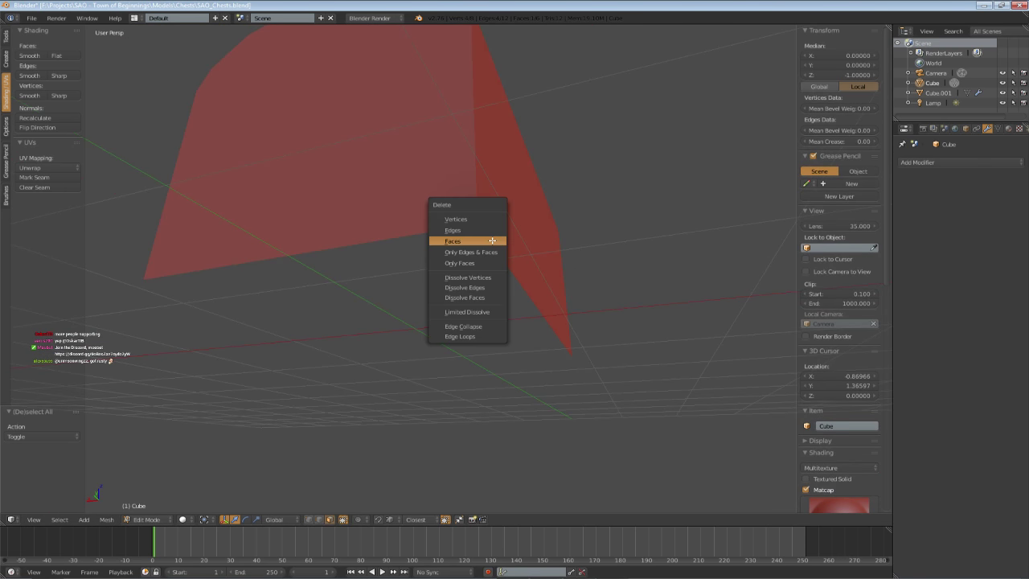
left_click(492, 239)
middle_click_drag(494, 241, 371, 378)
key("ctrl+s")
left_click(551, 302)
- Raise the cube's top face 1.269 along Z to form a corner post and save the file
right_click(516, 371)
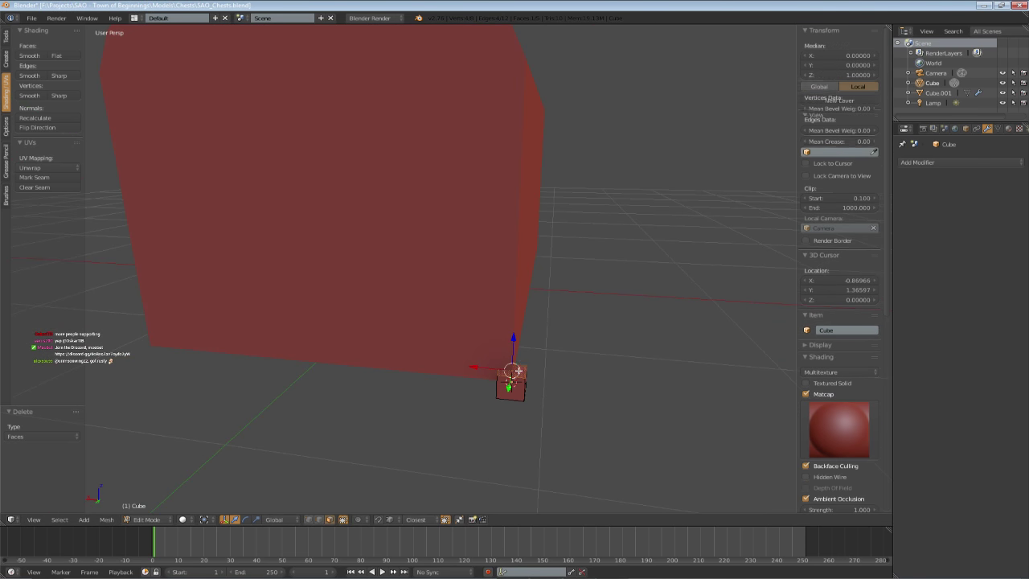
scroll(515, 366, "down", 3)
left_click_drag(487, 294, 487, 174)
left_click_drag(488, 117, 488, 117)
middle_click_drag(488, 118, 445, 186)
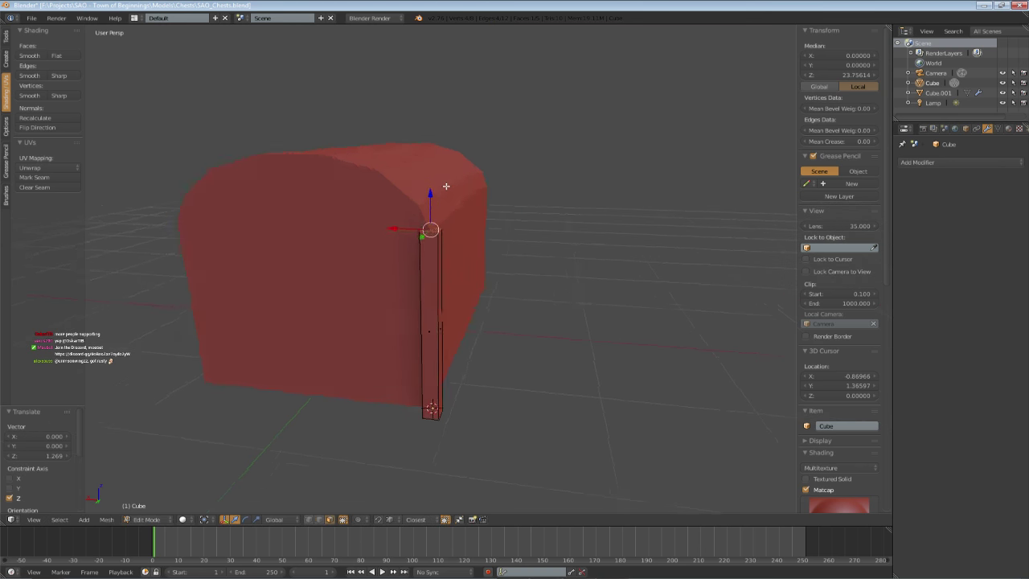
scroll(447, 187, "up", 3)
key("ctrl+s")
left_click(451, 190)
- Align the post's top face along Z with the start of the chest's arch in back wireframe view and save the file
key("KP_1")
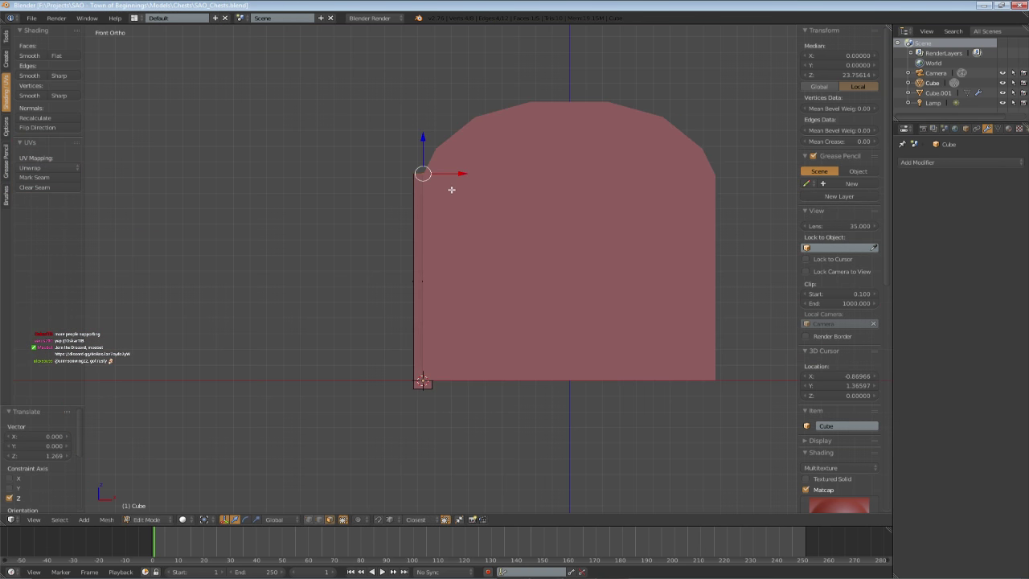
key("ctrl+KP_1")
scroll(471, 322, "up", 5)
key("z")
key("g")
key("z")
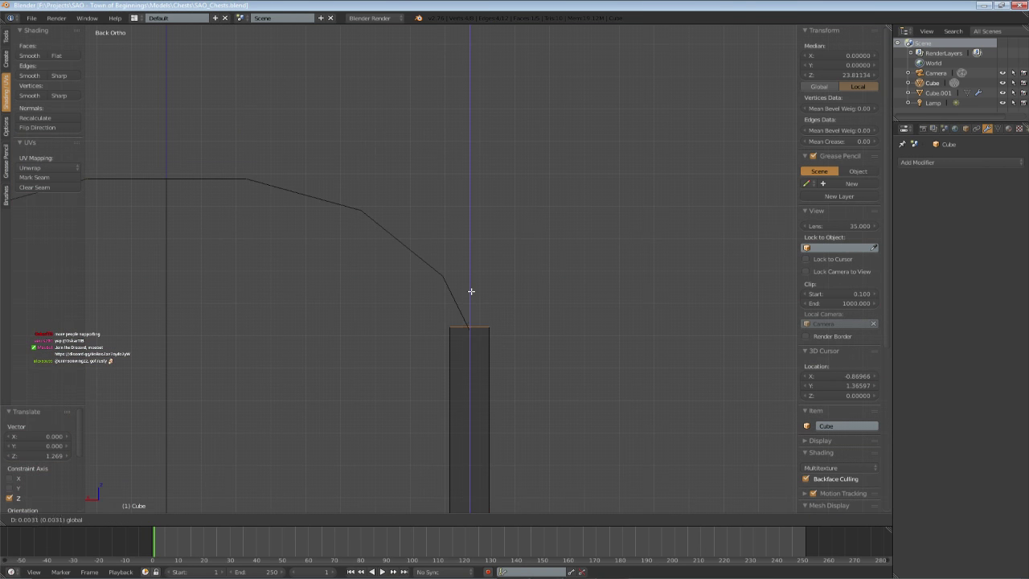
left_click_drag(471, 291, 471, 291)
key("ctrl+s")
left_click(476, 294)
- Extrude the post's top face up to the arch's first corner, rotate it 31.55° about Y and shift it inward along X
middle_click_drag(474, 292, 496, 282, "shift")
key("e")
left_click(492, 279)
left_click_drag(491, 278, 489, 206)
key("s")
key("x")
right_click(564, 208)
left_click(580, 217)
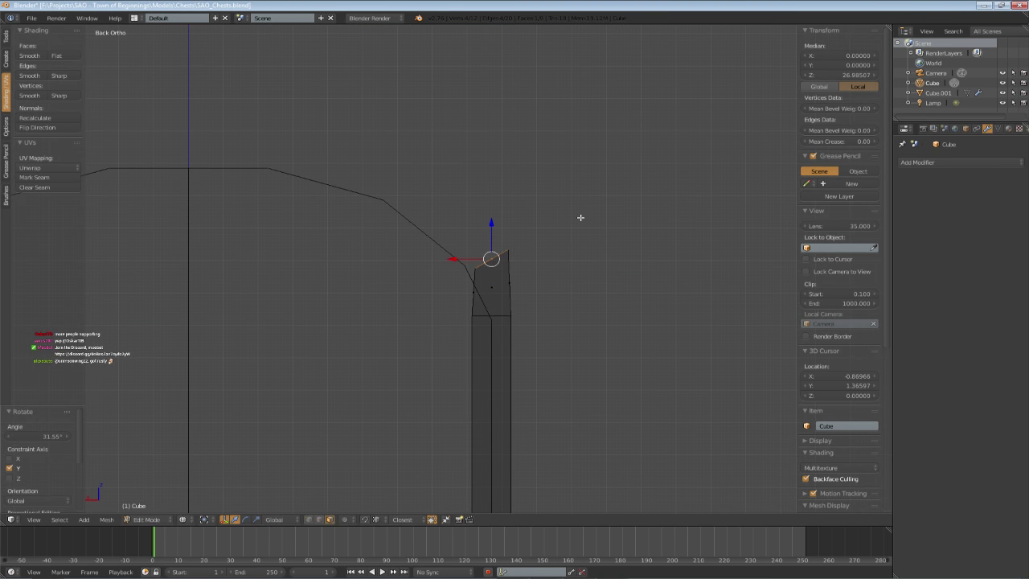
left_click_drag(456, 258, 430, 264)
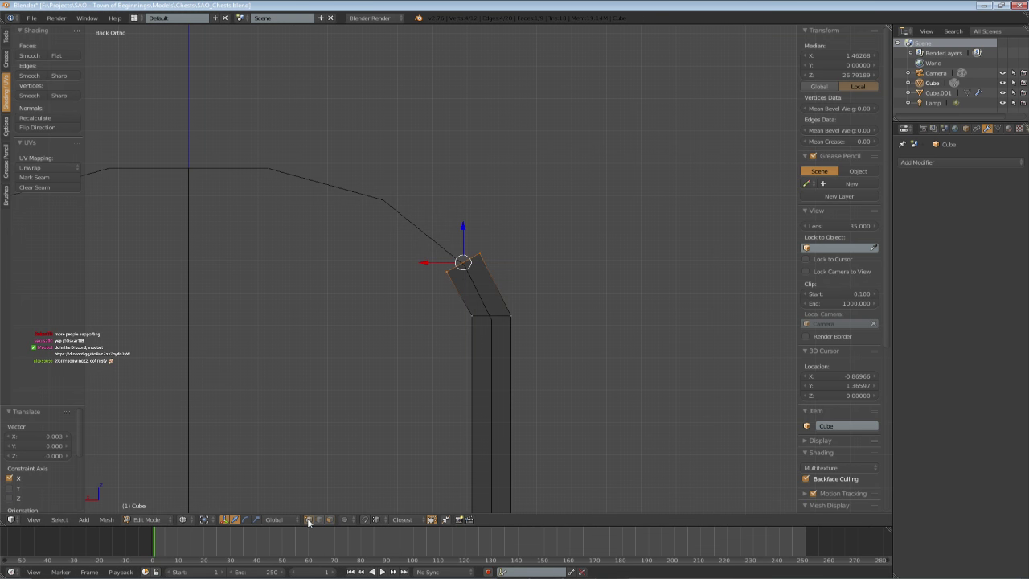
- Adjust the vertices of the post's first bend, lowering the inner ones and nudging the outer end 0.002 along X
key("a")
key("b")
left_click_drag(455, 308, 442, 257)
key("a")
key("b")
left_click(479, 229)
key("a")
left_click_drag(443, 256, 442, 257)
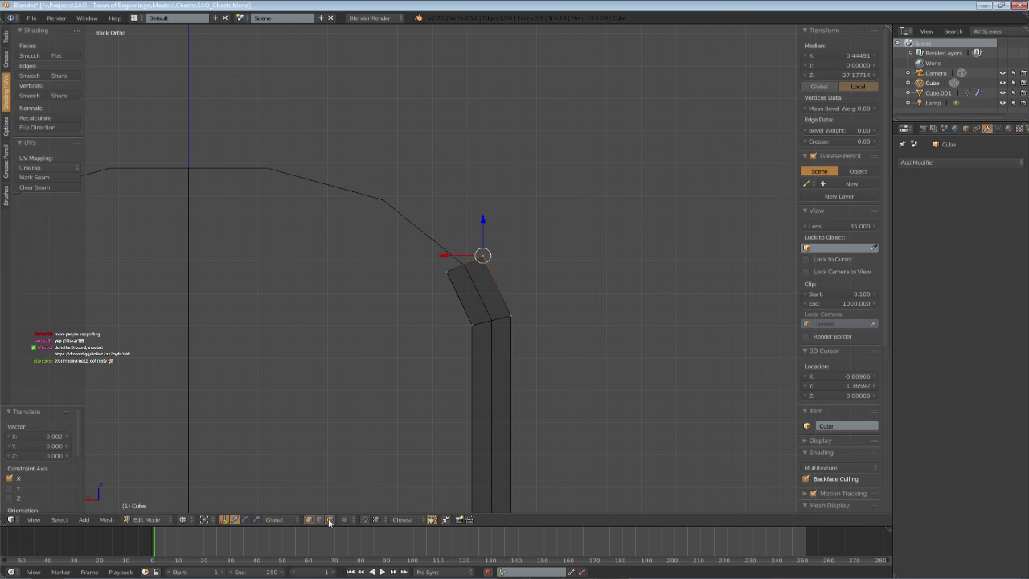
- Extrude the first arch segment's end face up and inward towards the arch's second corner
left_click(329, 521)
key("a")
key("b")
right_click(451, 249)
key("a")
right_click(463, 273)
middle_click_drag(477, 289, 525, 310, "shift")
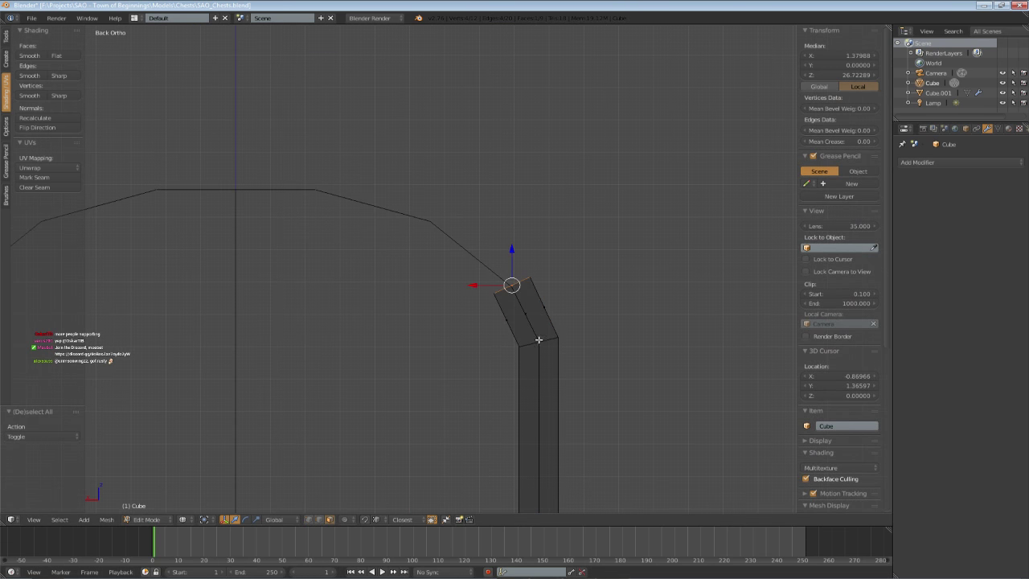
left_click_drag(509, 252, 502, 162)
left_click_drag(474, 196, 388, 214)
- Rotate the second segment's end face 26.718° about Y and move it onto the arch's second corner
key("r")
key("x")
right_click(567, 201)
key("r")
left_click(566, 167)
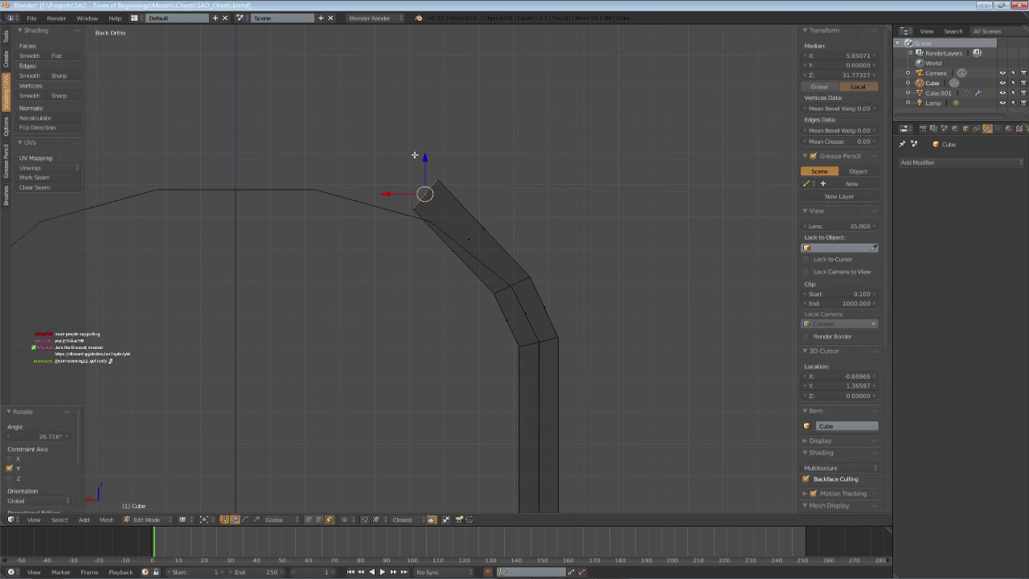
left_click_drag(423, 157, 421, 180)
left_click_drag(390, 220, 396, 221)
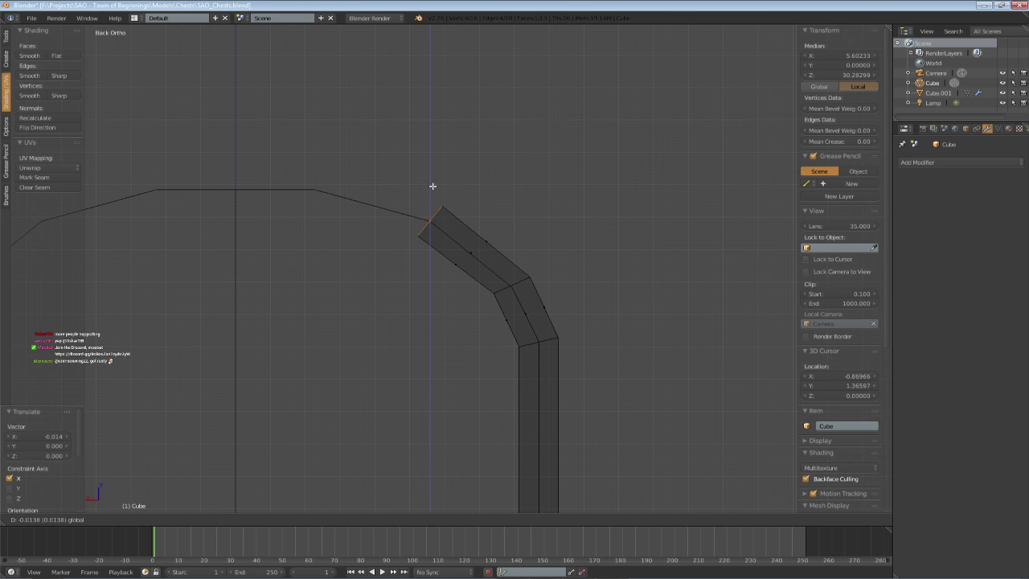
- Extrude the end face to the arch's top corner and rotate it 12.689° about Y
middle_click_drag(533, 201, 667, 248, "shift")
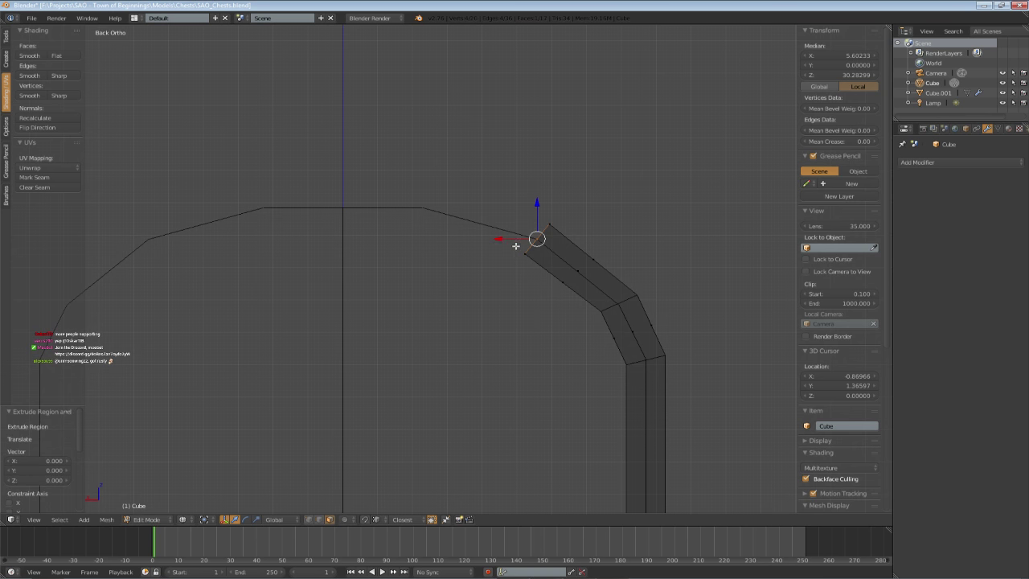
left_click_drag(515, 246, 398, 211)
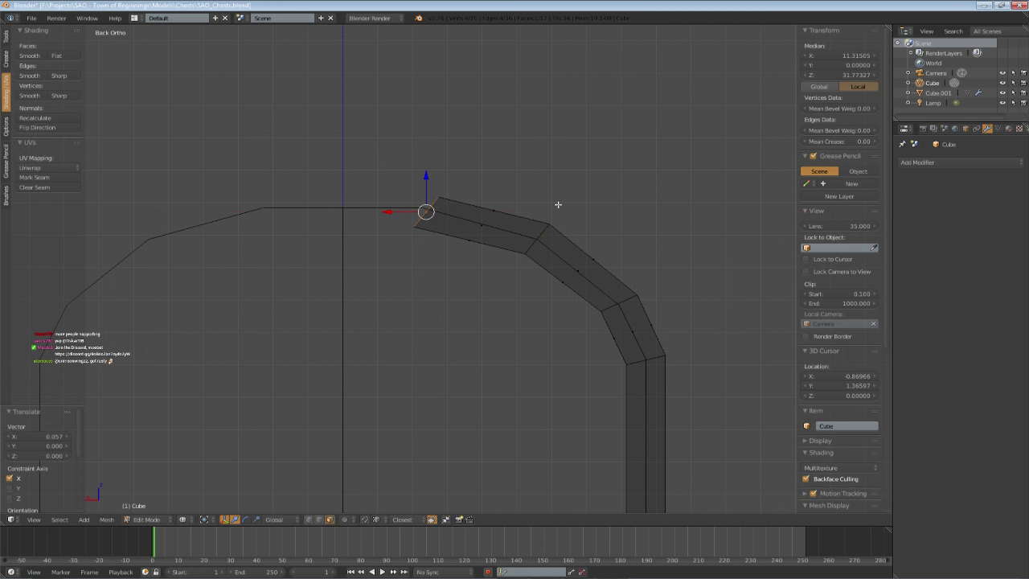
key("r")
key("x")
key("y")
left_click(560, 191)
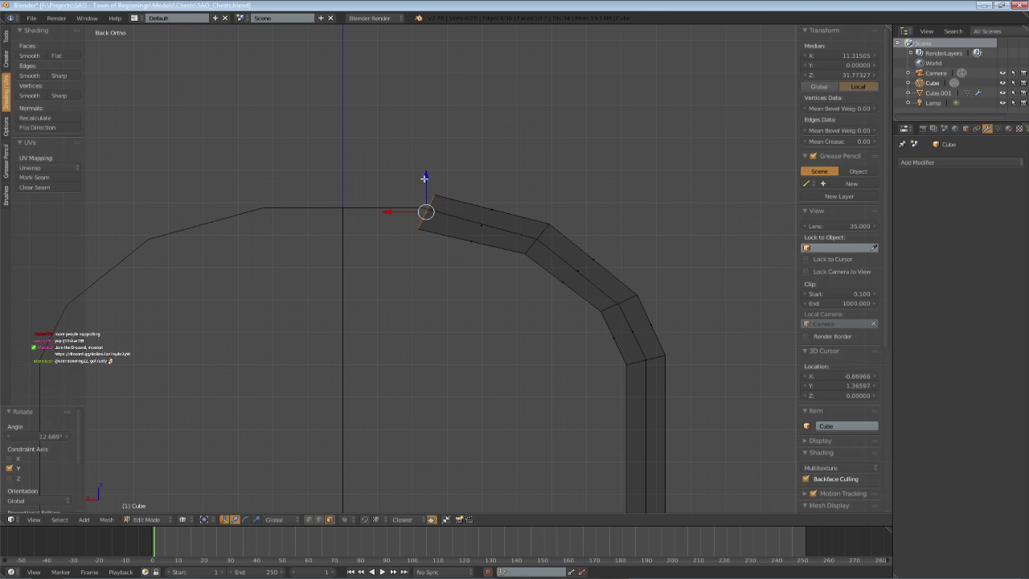
- Nudge the third segment's end face up and 0.015 along X, and rotate it another 7.042° about Y
left_click_drag(424, 177, 419, 179)
key("r")
key("y")
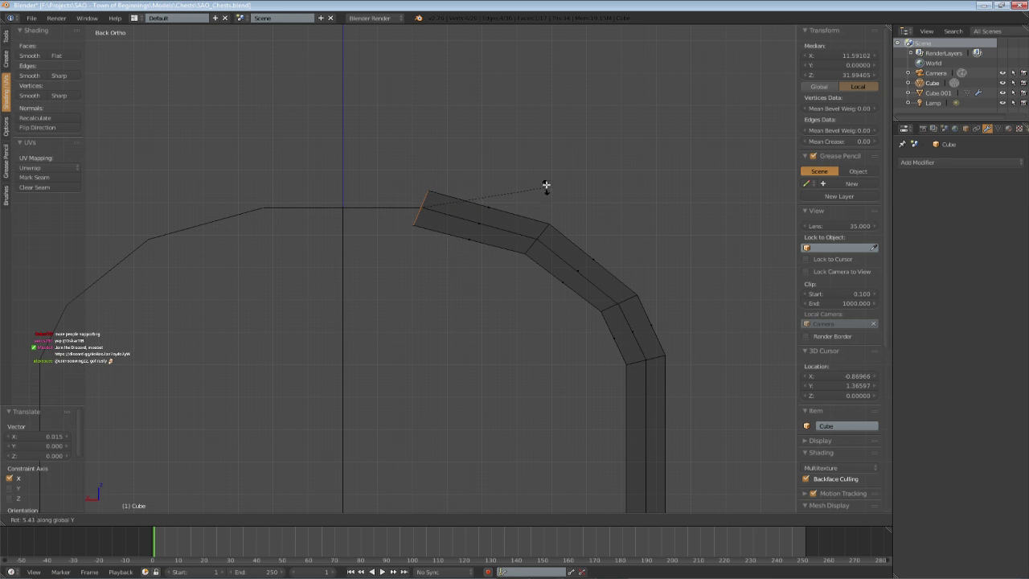
left_click(543, 180)
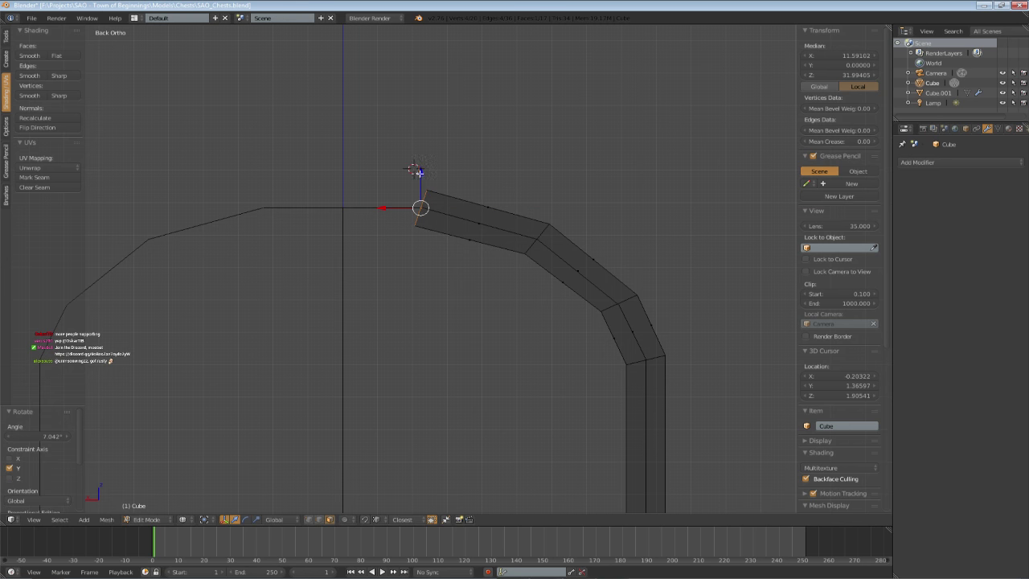
- Extrude the end face horizontally along the arch's flat top towards the chest's centre line
left_click_drag(418, 173, 417, 170)
left_click_drag(395, 211, 335, 210)
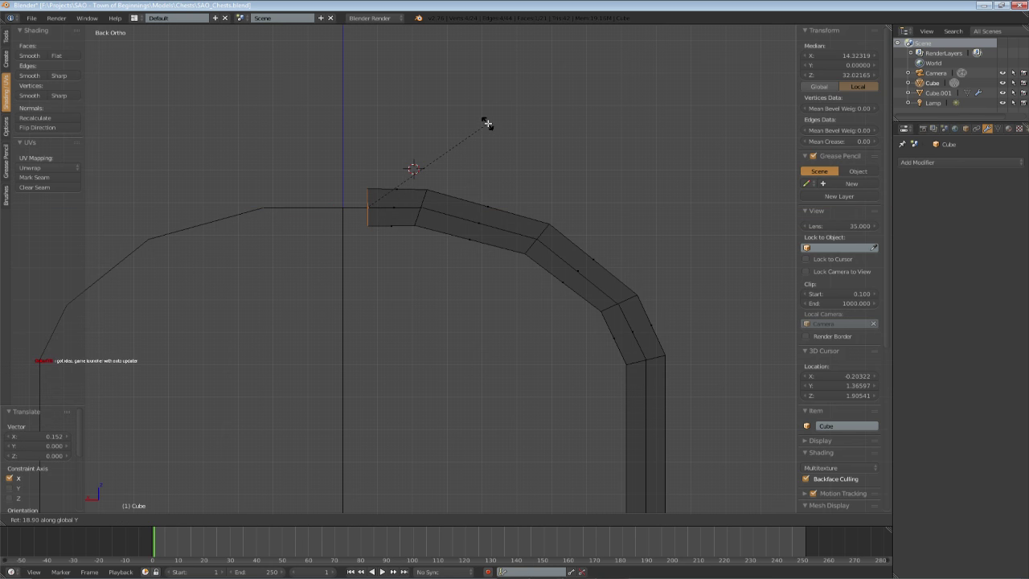
left_click_drag(328, 213, 333, 208)
- Finish editing the arch trim's mesh, save the chest file and return the viewport to solid shading
key("Tab")
scroll(388, 315, "down", 2)
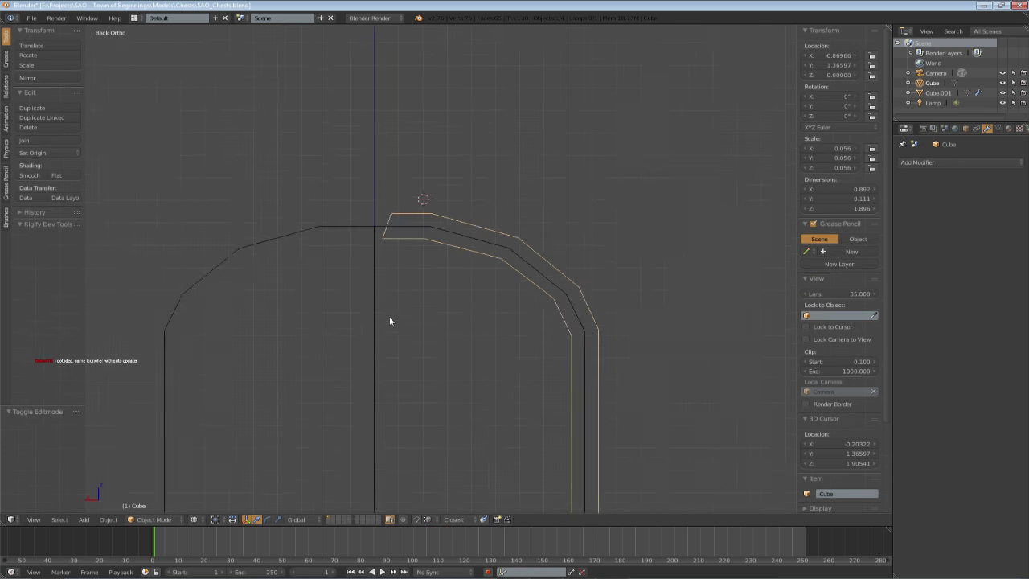
middle_click_drag(389, 315, 379, 332)
key("ctrl+s")
left_click(379, 332)
scroll(391, 249, "down", 5)
key("z")
- Snap the 3D cursor to the chest body's origin and set the arch trim's origin to the 3D cursor
left_click(944, 162)
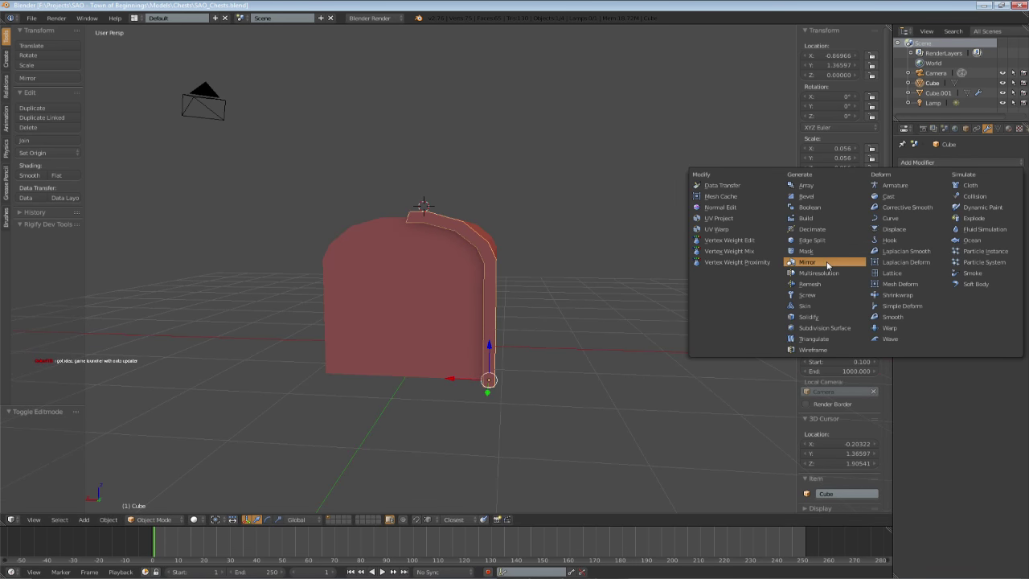
left_click(803, 265)
key("space")
type("cursor")
key("Down")
key("Return")
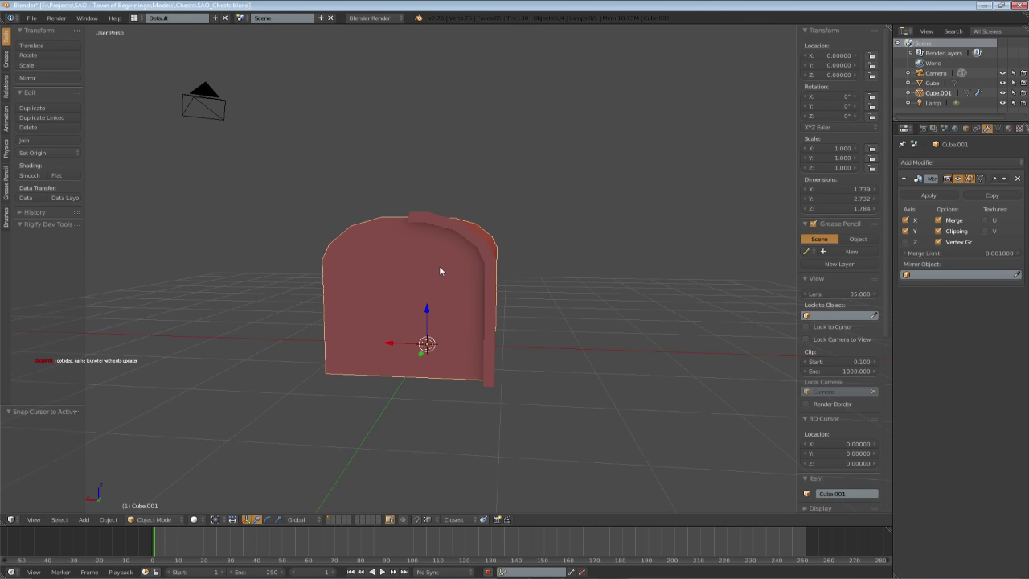
right_click(454, 222)
left_click(46, 155)
left_click(56, 186)
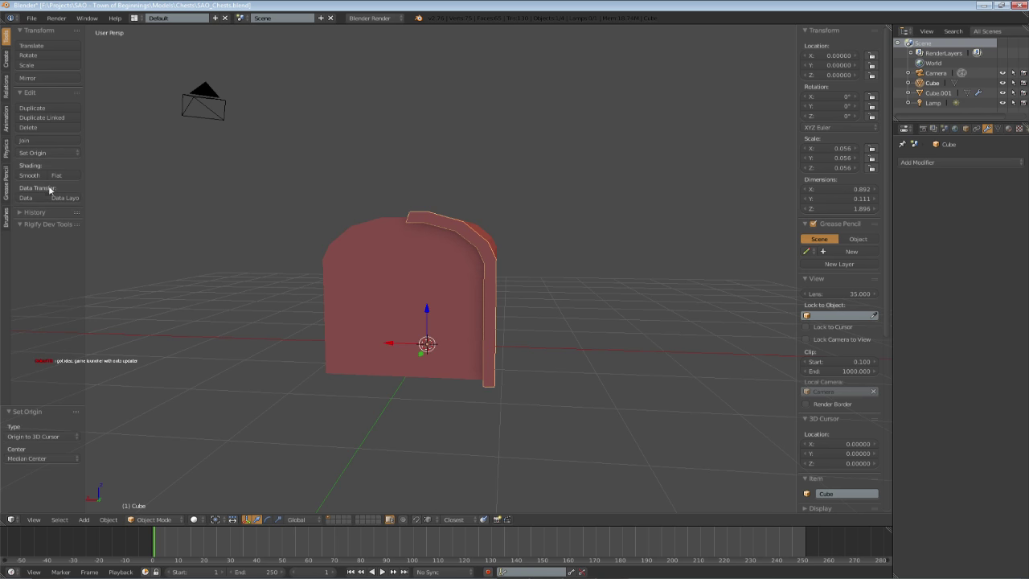
- Add a Mirror modifier to the arch trim across X and Y with Clipping enabled
middle_click_drag(418, 306, 450, 297)
left_click(945, 162)
left_click(805, 262)
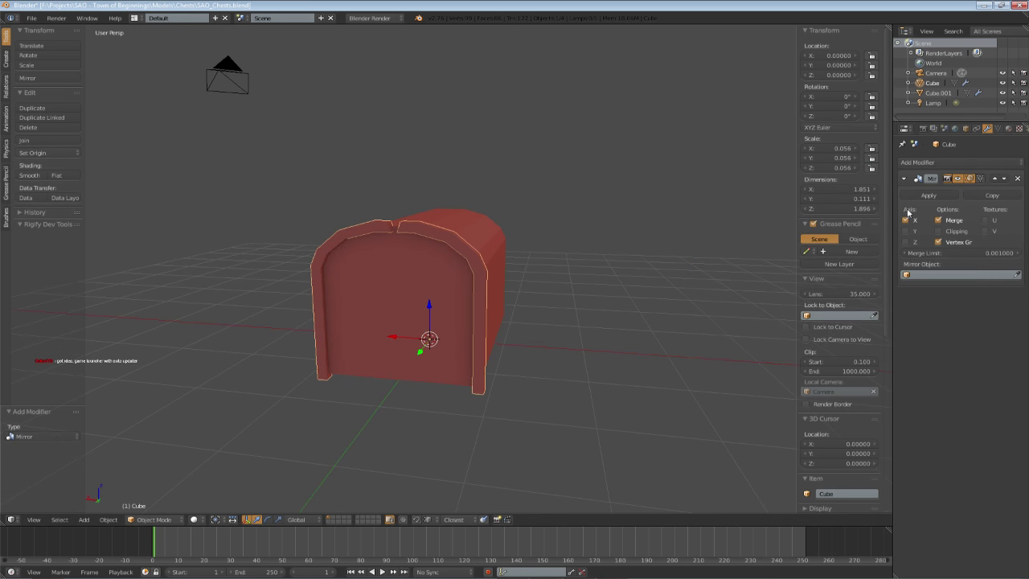
middle_click_drag(414, 253, 464, 254)
scroll(458, 251, "up", 1)
key("Tab")
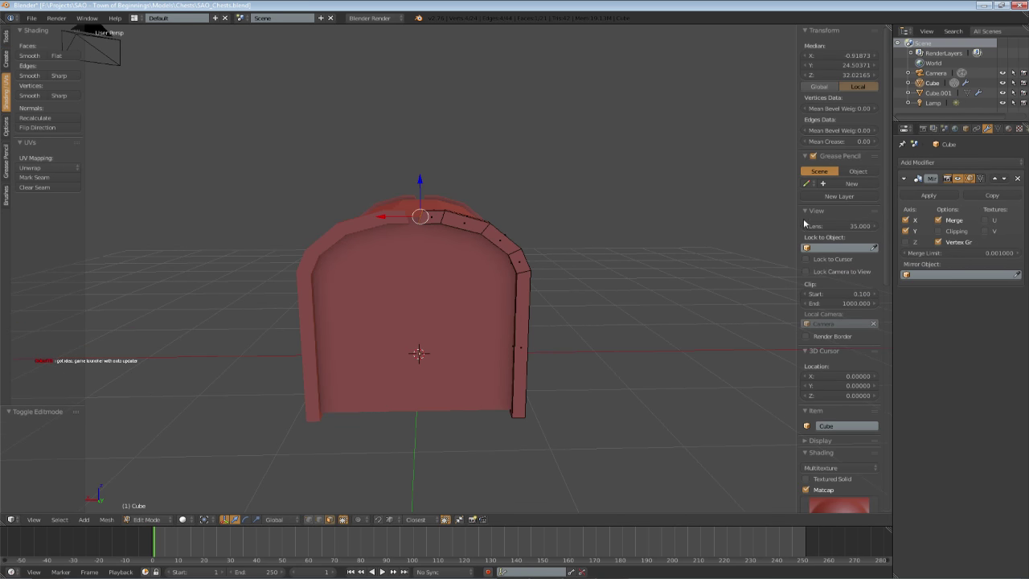
left_click(938, 230)
- Move the trim's top end face along X onto the mirror centre line and delete that face
left_click_drag(378, 217, 211, 232)
key("x")
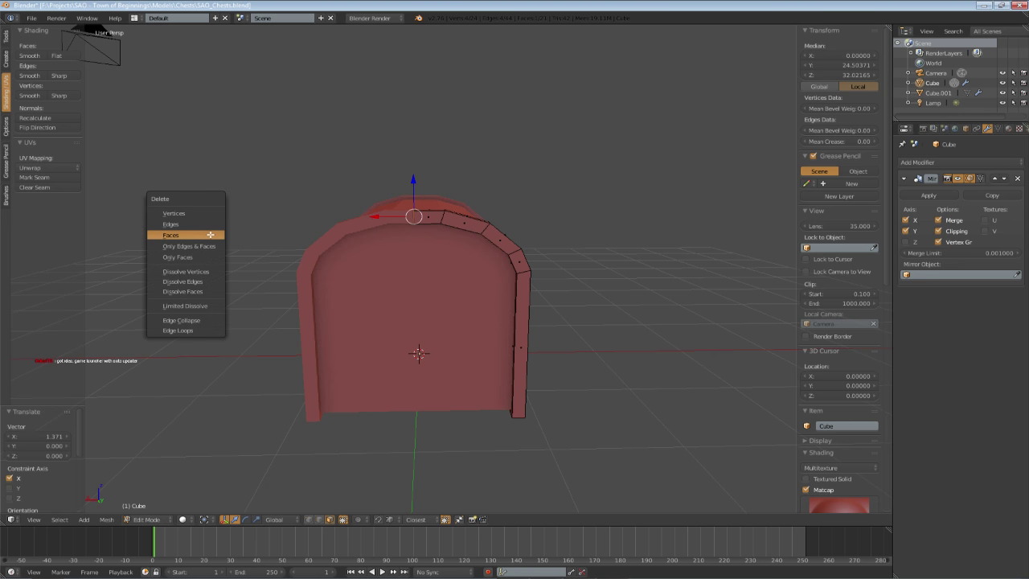
left_click(209, 234)
middle_click_drag(337, 273, 426, 373)
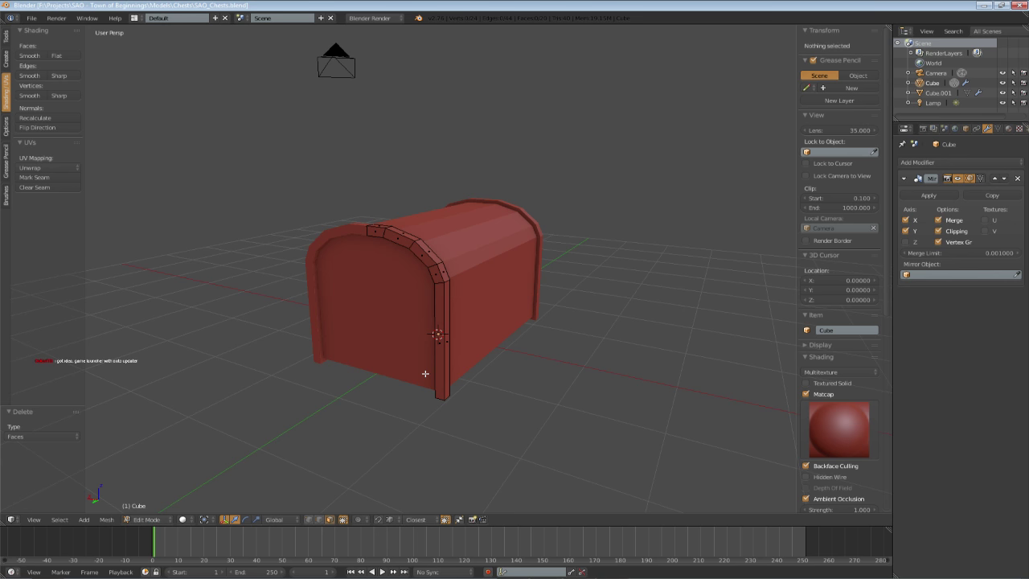
- Apply the trim's rotation and scale, and bevel the edge loop where the post meets the arch by 0.060
middle_click_drag(429, 359, 353, 509)
left_click(320, 521)
middle_click_drag(436, 331, 456, 320)
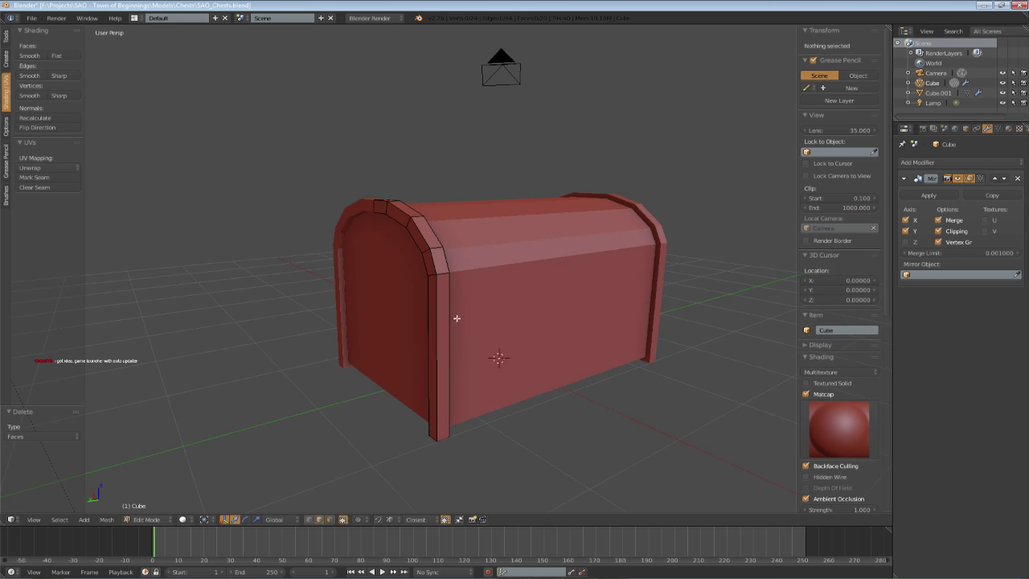
key("a")
key("a")
right_click(440, 272)
scroll(528, 288, "up", 2)
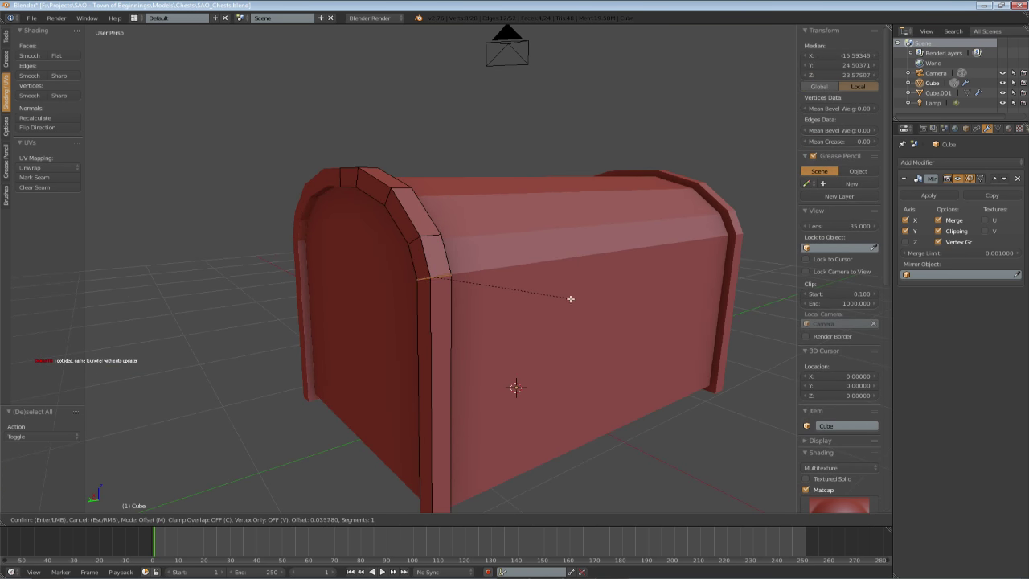
key("Tab")
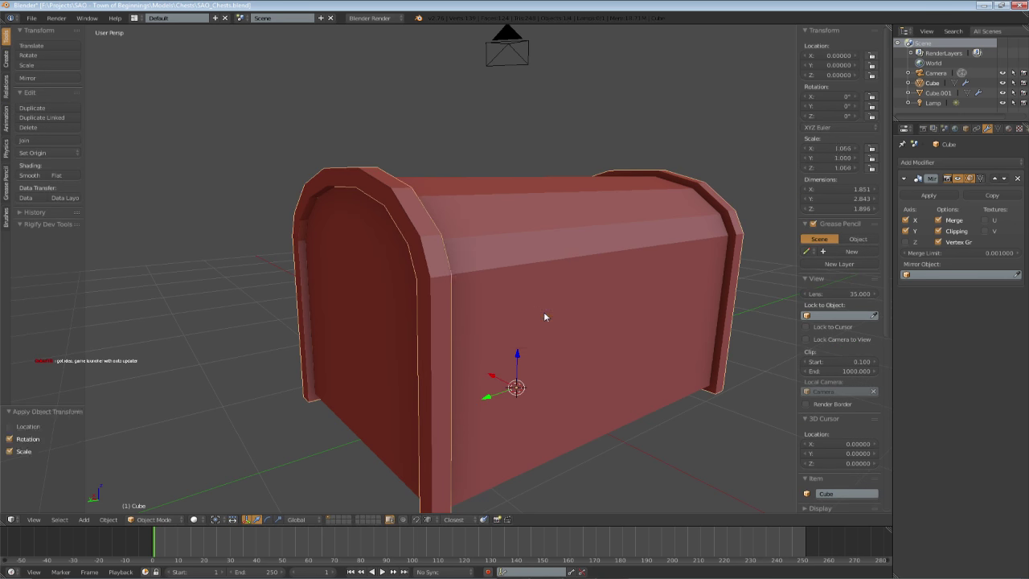
key("Tab")
key("ctrl+b")
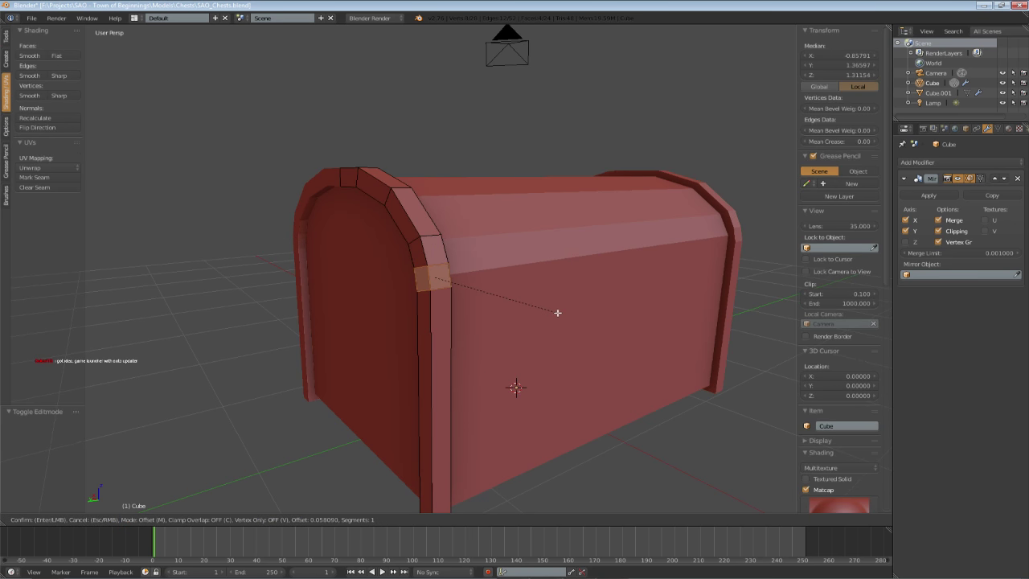
left_click(558, 312)
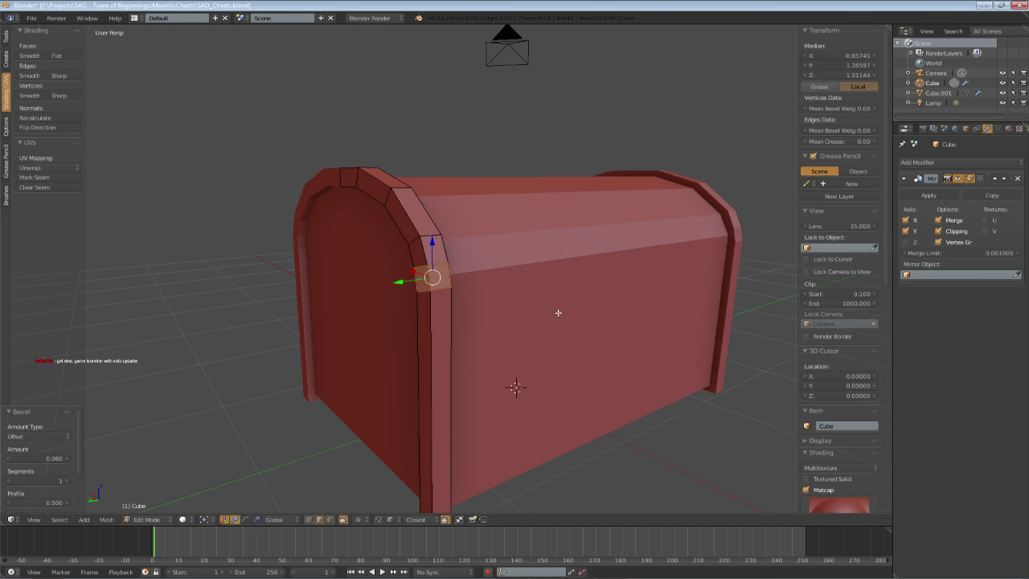
- Extrude the bevelled corner's inner face along Y to the chest's centre line and delete the end face
middle_click_drag(557, 312, 482, 322)
key("b")
key("a")
right_click(342, 266)
scroll(344, 268, "down", 2)
middle_click_drag(344, 269, 363, 295)
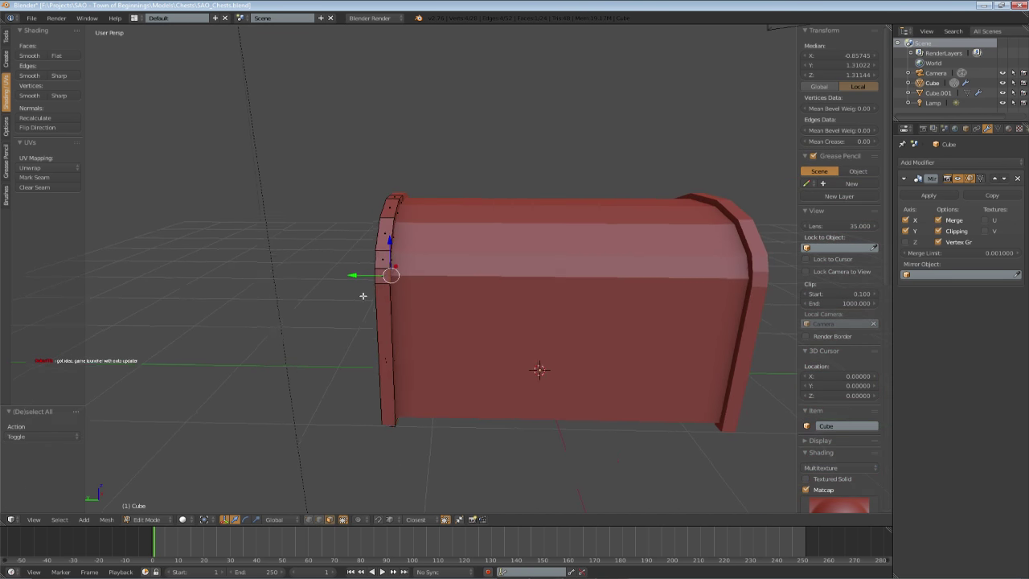
left_click(568, 297)
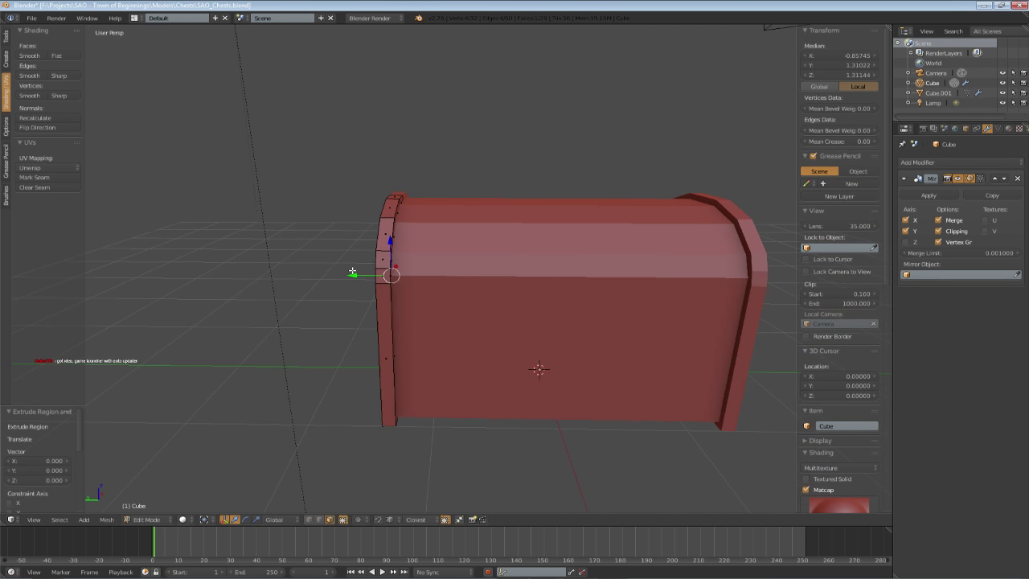
left_click_drag(352, 273, 584, 281)
key("x")
left_click(582, 282)
scroll(413, 314, "down", 2)
middle_click_drag(414, 314, 526, 341)
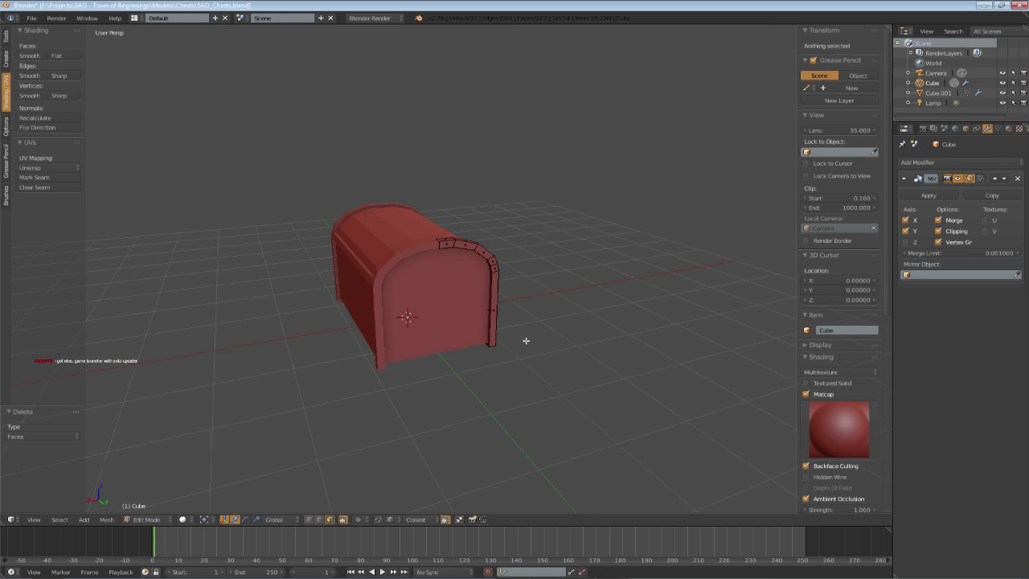
- Leave mesh editing of the trim and save the chest file
mouse_move(415, 334)
middle_mouse_down("shift")
mouse_move(507, 340)
mouse_move(528, 352)
mouse_move(477, 367)
mouse_move(318, 337)
mouse_move(363, 304)
middle_mouse_up("shift")
key("Tab")
key("a")
key("ctrl+s")
left_click(478, 368)
scroll(374, 295, "up", 3)
- Try to bevel the long edges of the arch trim and its horizontal band by about 0.017
key("Tab")
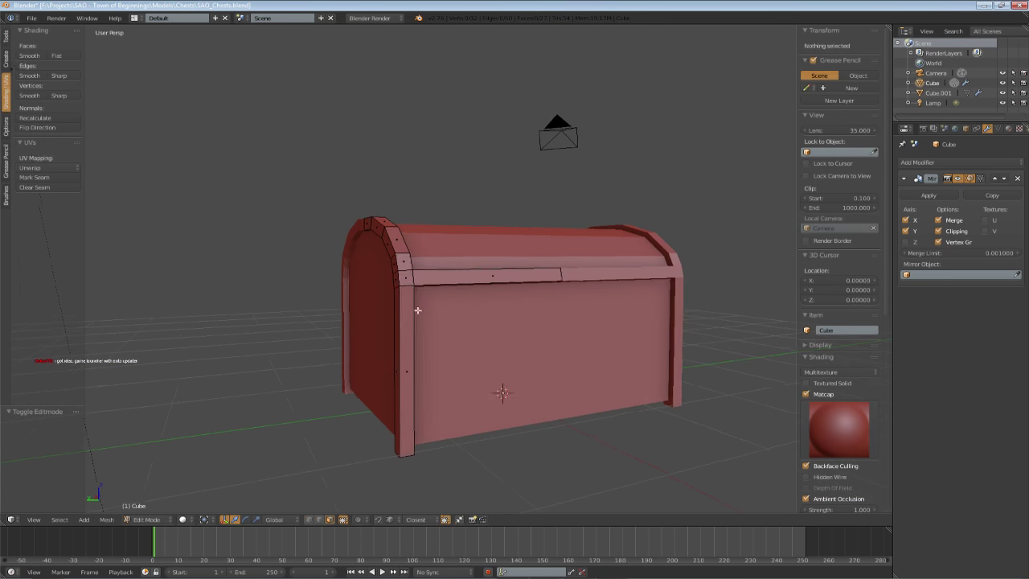
scroll(417, 310, "up", 2)
right_click(383, 286)
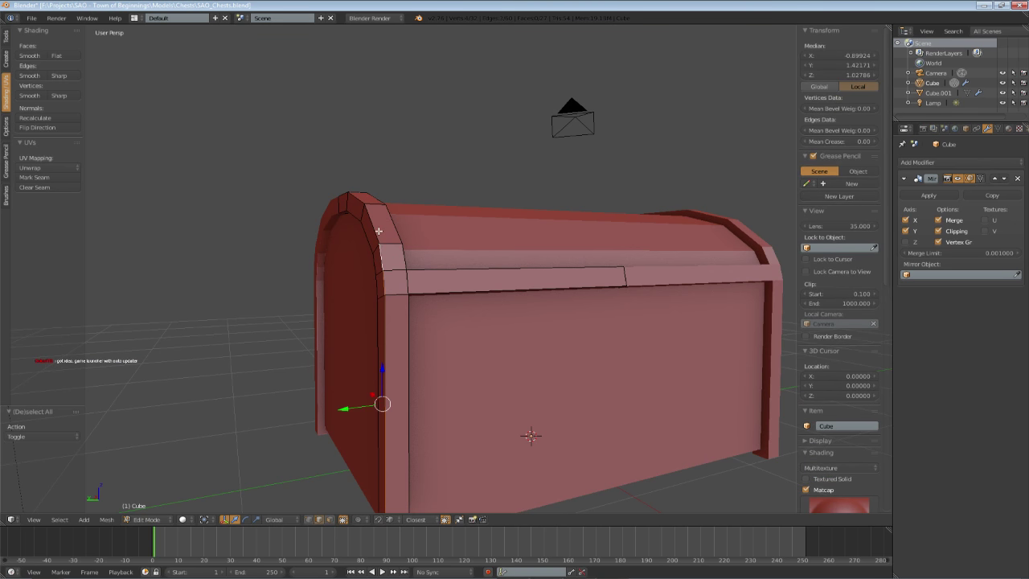
middle_click_drag(378, 232, 450, 294)
right_click(399, 251, "alt+shift")
key("ctrl+b")
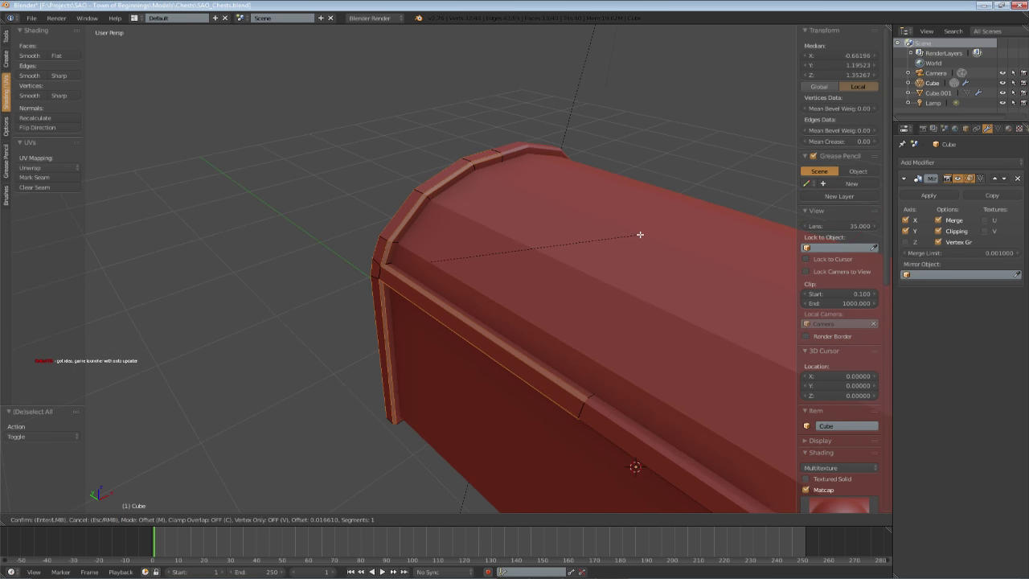
left_click(639, 235)
middle_click_drag(639, 234, 602, 249)
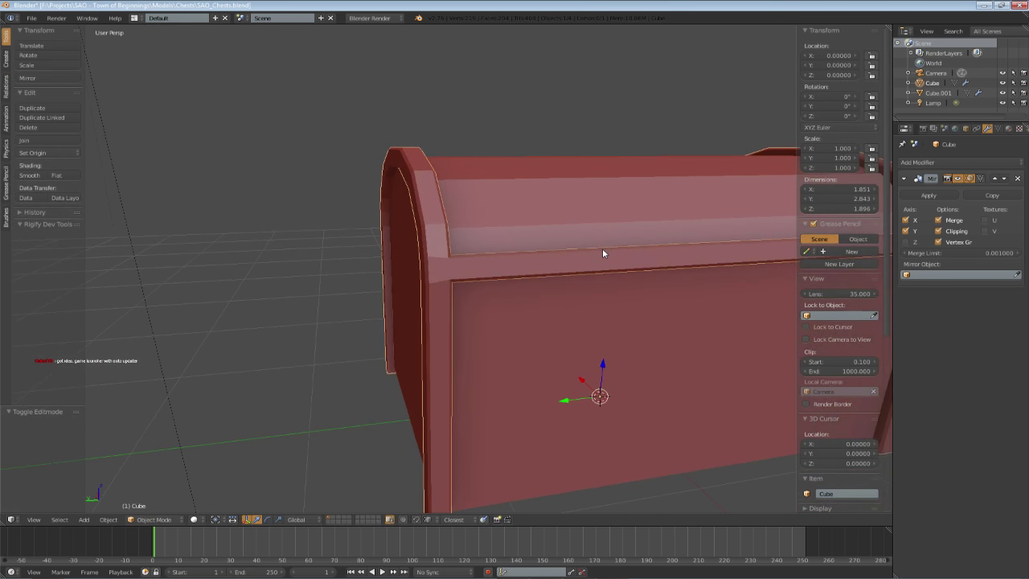
- Bevel only the outer edge loop on the trim's end side, running up the corner post and around the arch
right_click(503, 259, "alt")
middle_click_drag(422, 245, 490, 268)
key("a")
right_click(467, 248, "alt")
middle_click_drag(655, 243, 602, 228)
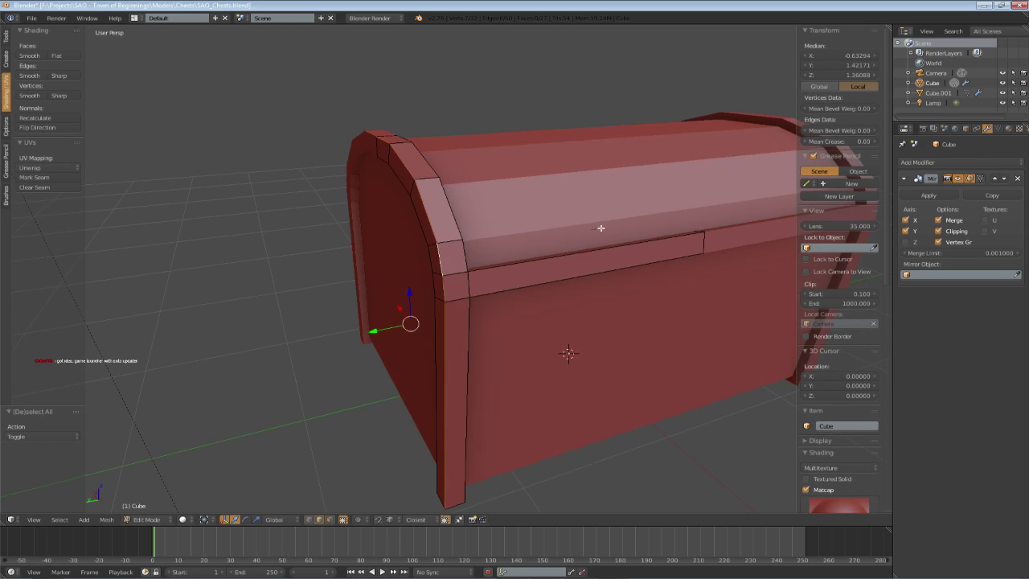
key("ctrl+b")
left_click(610, 228)
- Deselect the trim's geometry and save over SAO_Chests.blend
key("a")
key("ctrl+s")
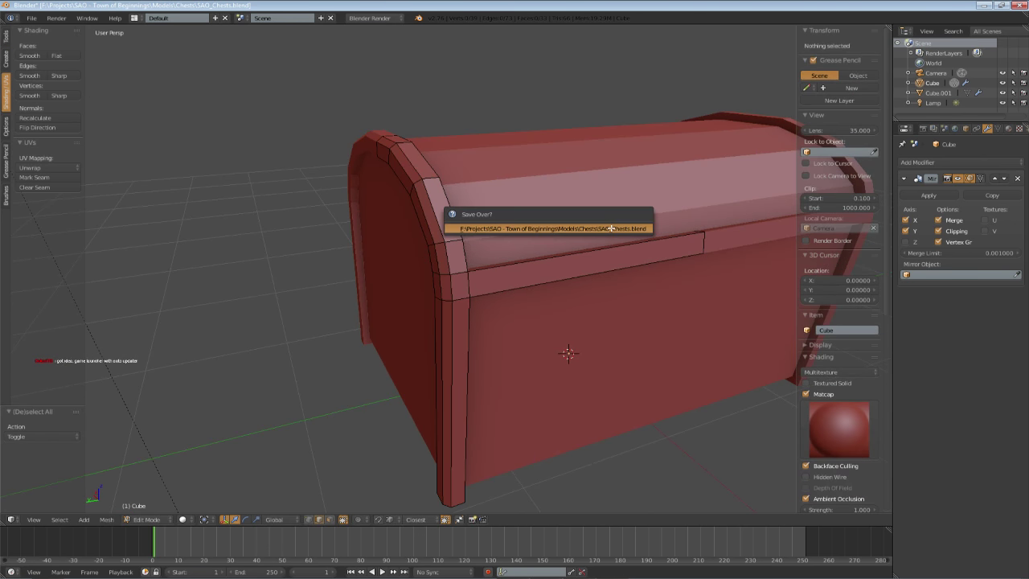
left_click(610, 227)
key("Tab")
scroll(544, 276, "down", 8)
middle_click_drag(543, 277, 608, 279)
scroll(499, 300, "up", 3)
key("ctrl+s")
left_click(498, 300)
key("ctrl+s")
left_click(608, 279)
scroll(473, 328, "up", 4)
- Select the arch trim's inner row of vertices in top wireframe view and move it slightly along Y towards the chest's centre
middle_click_drag(659, 328, 414, 313)
right_click(423, 321)
key("Tab")
scroll(413, 313, "up", 2)
key("a")
key("a")
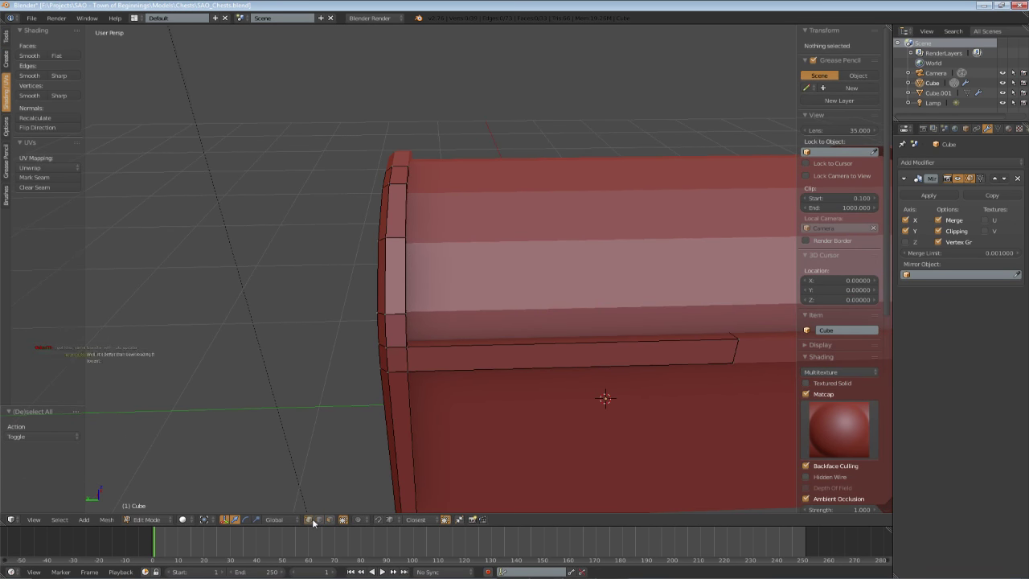
key("KP_7")
key("z")
left_click_drag(256, 237, 454, 277)
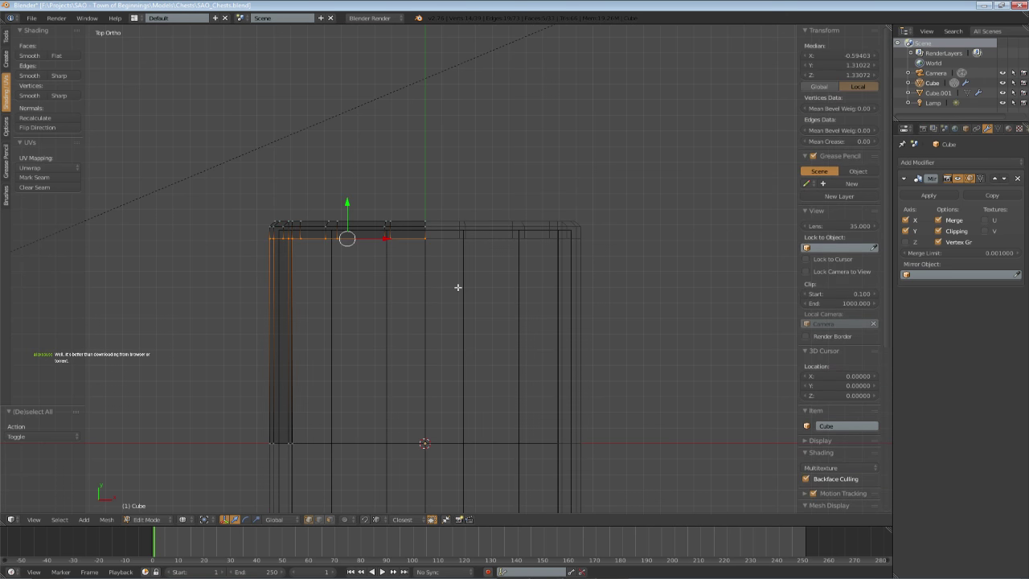
key("z")
left_click_drag(347, 205, 347, 212)
- Return the trim to Object Mode, deselect it and save the chest file
key("Tab")
scroll(349, 304, "down", 2)
scroll(350, 305, "down", 4)
key("a")
mouse_move(350, 305)
middle_mouse_down()
mouse_move(501, 221)
mouse_move(560, 223)
mouse_move(498, 229)
mouse_move(469, 205)
mouse_move(450, 243)
mouse_move(515, 231)
middle_mouse_up()
key("ctrl+s")
left_click(560, 223)
left_click(559, 221)
scroll(497, 229, "up", 3)
scroll(452, 246, "down", 3)
- Bevel the inner edge loop on the arch trim's end side by about 0.028
key("Tab")
left_click(322, 521)
middle_click_drag(430, 238, 487, 207)
scroll(487, 207, "up", 1)
key("a")
right_click(471, 179, "alt")
key("ctrl+b")
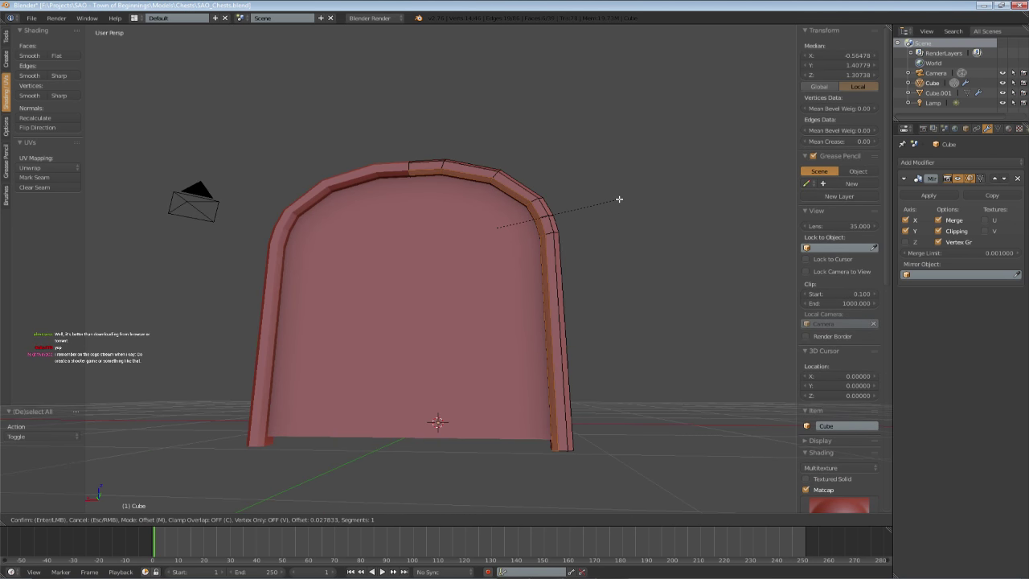
left_click(618, 200)
- Finish editing the bevelled trim, deselect everything and save the file
key("Tab")
key("a")
key("ctrl+s")
middle_click_drag(574, 225, 471, 252)
left_click(486, 279)
scroll(469, 276, "up", 3)
key("ctrl+s")
left_click(470, 254)
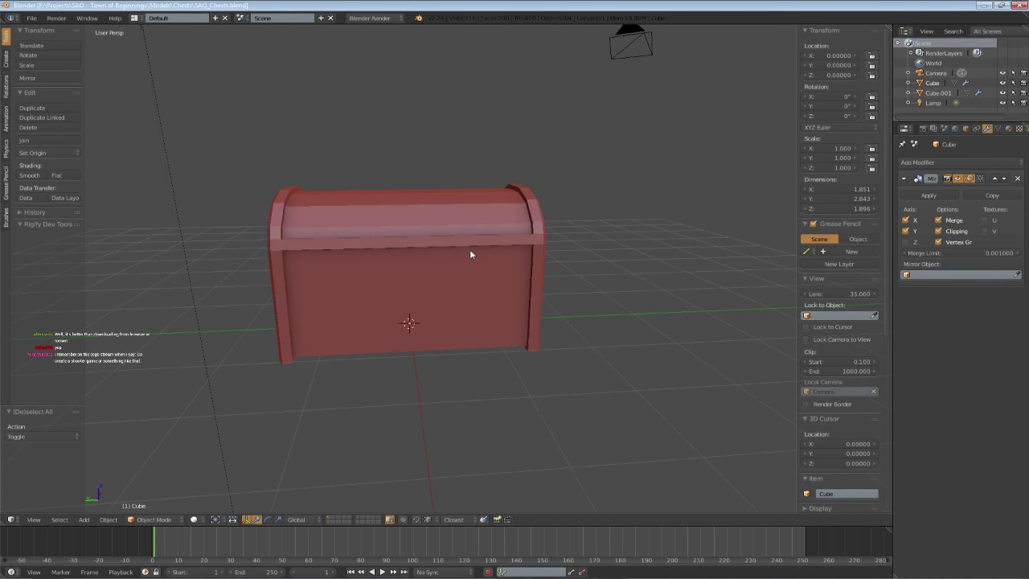
- Isolate the chest body in local view and add a horizontal loop cut close to its bottom edge
right_click(430, 289)
key("KP_Divide")
key("Tab")
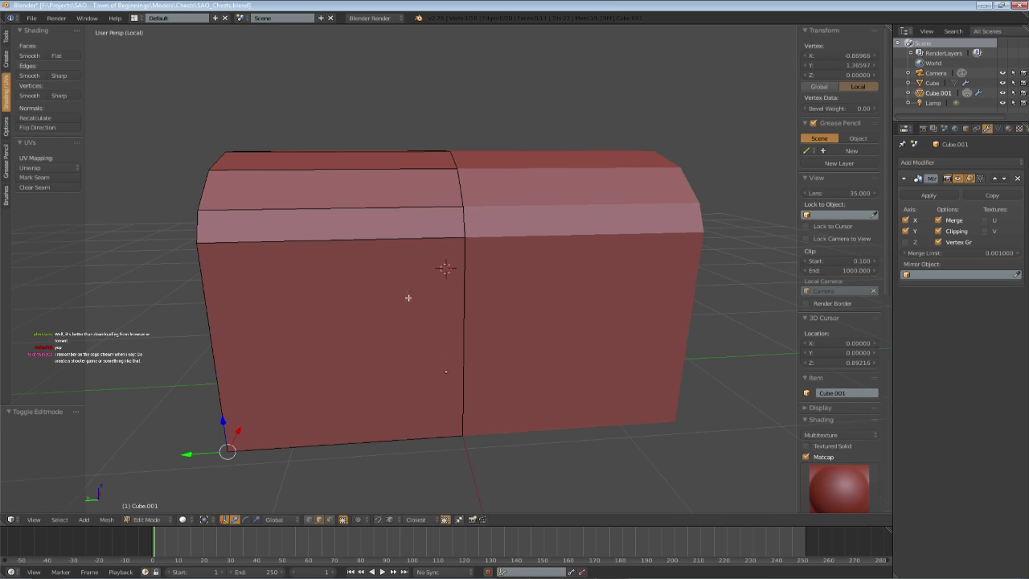
middle_click_drag(407, 297, 440, 294)
key("ctrl+s")
left_click(436, 300)
key("ctrl+r")
left_click(441, 296)
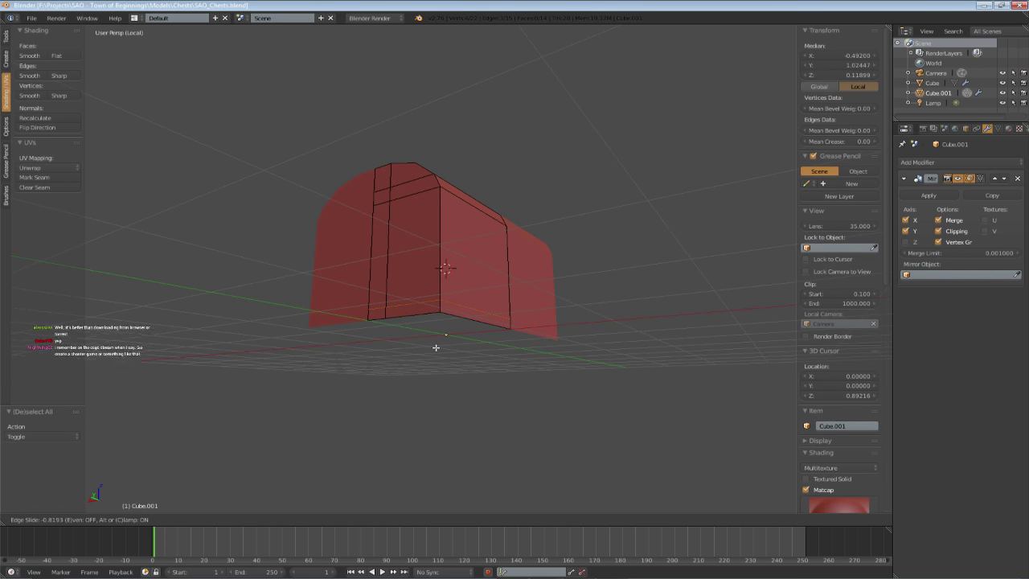
left_click(436, 347)
- Leave local view, deselect the new loop cut and save the chest file
key("ctrl+s")
left_click(435, 328)
key("KP_Divide")
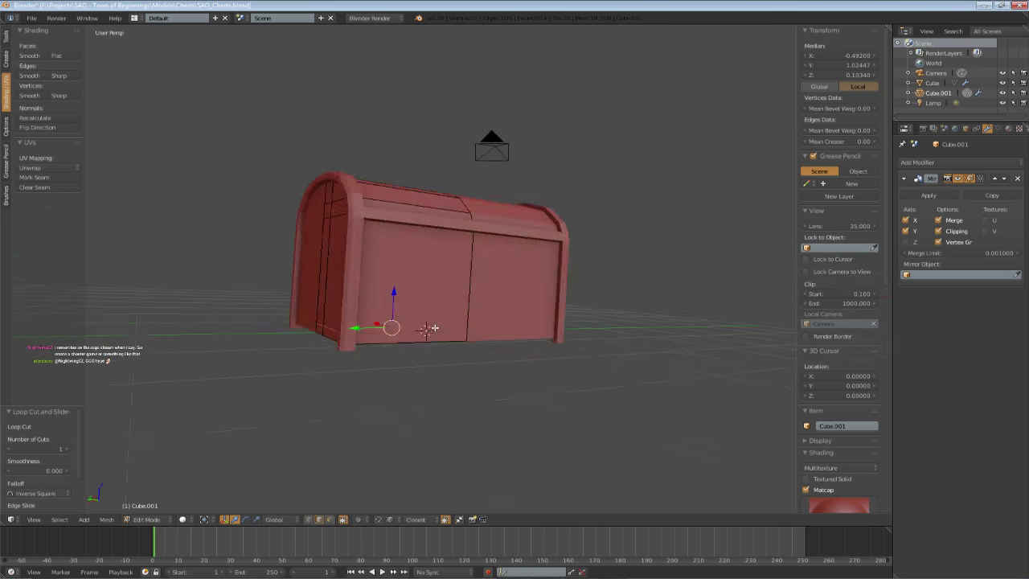
key("a")
middle_click_drag(432, 327, 464, 281)
key("ctrl+s")
left_click(458, 281)
- Switch the chest body to face selection and save the file again
scroll(456, 280, "up", 4)
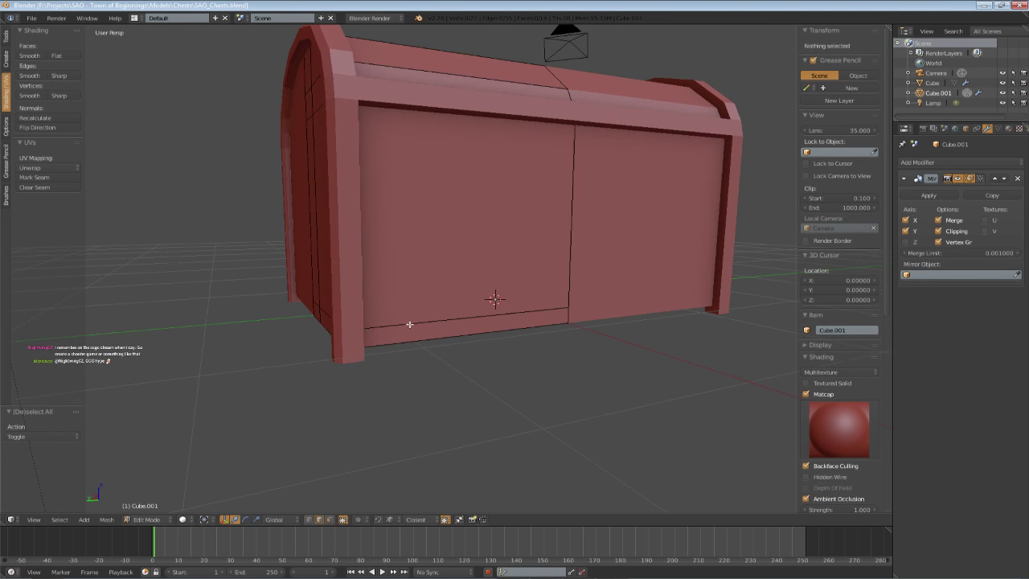
left_click(331, 521)
middle_click_drag(401, 392, 429, 408, "shift")
key("ctrl+s")
left_click(430, 407)
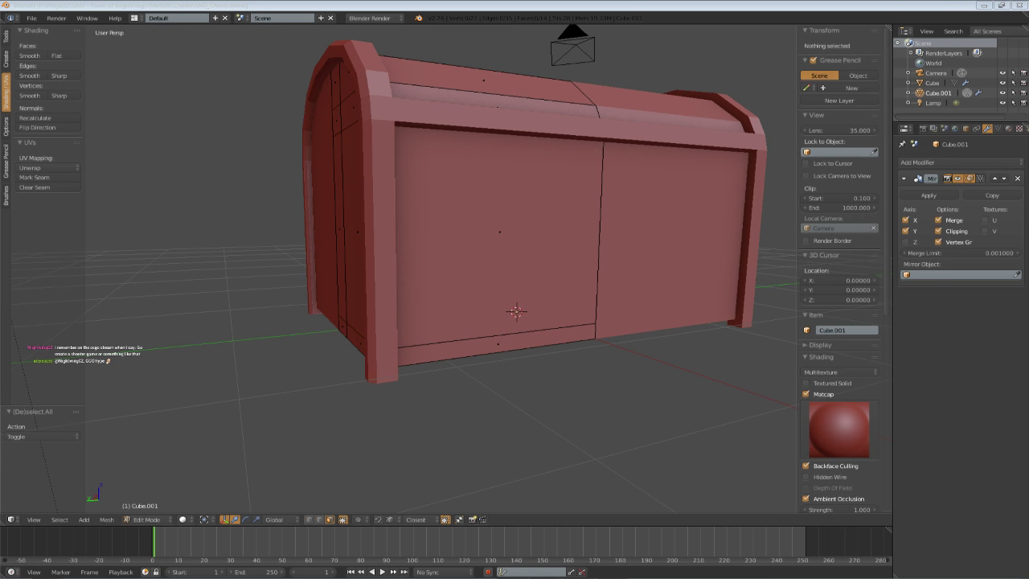
- Switch to the web browser, maximize it and read through the REbound: The Last Call page on IndieDB
left_click_drag(1028, 127, 475, 111)
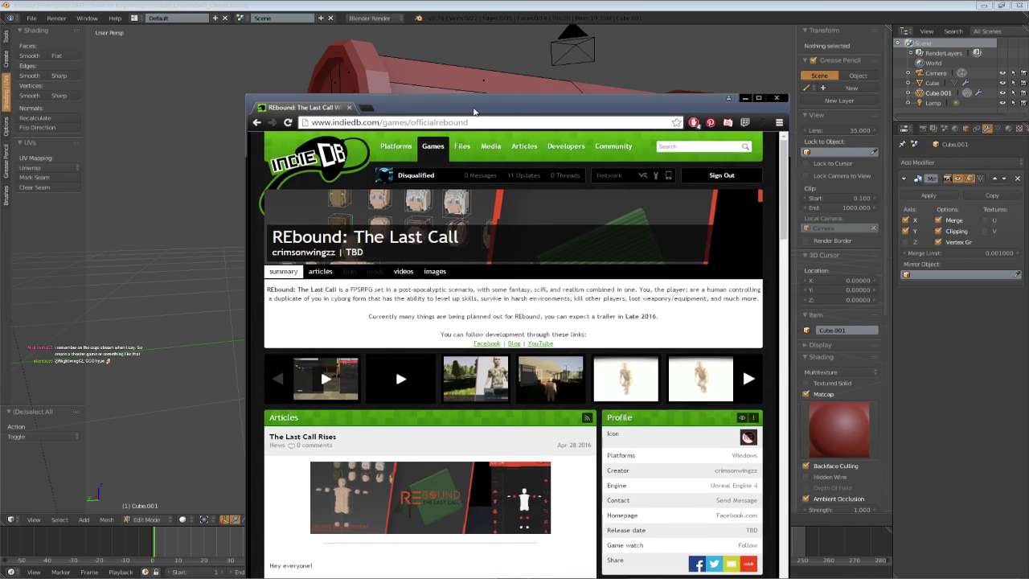
double_click(474, 112)
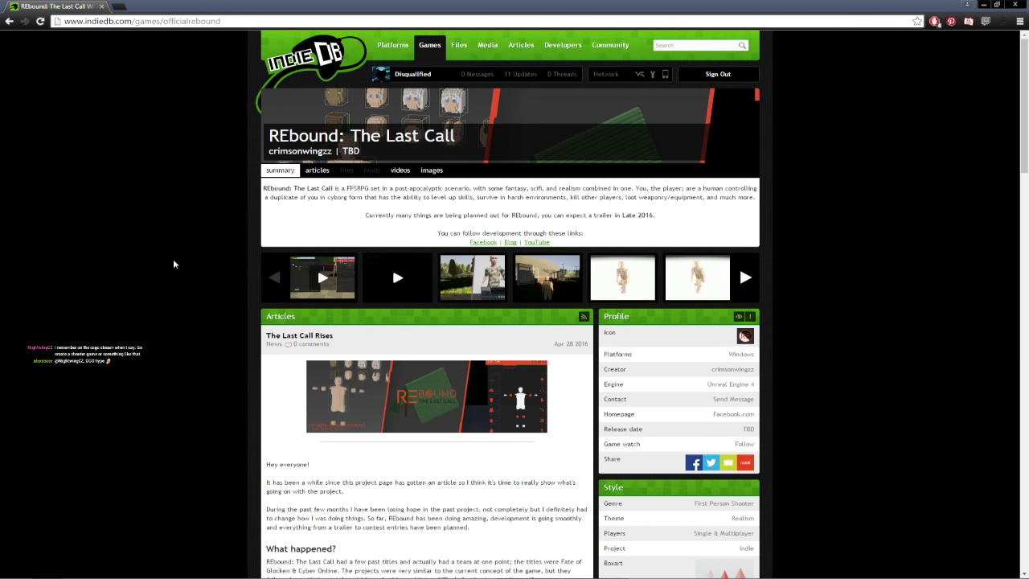
scroll(251, 288, "down", 8)
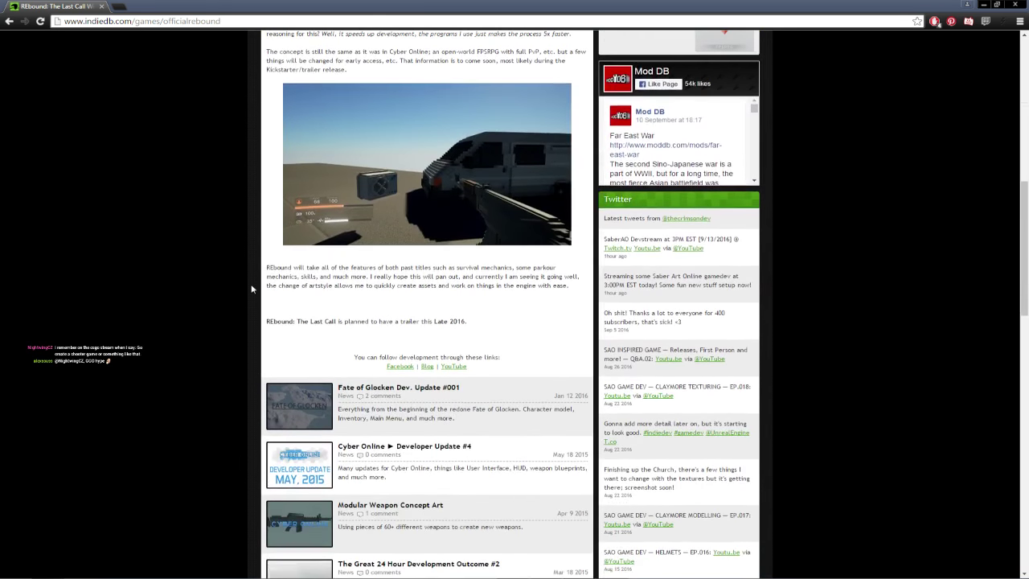
scroll(250, 288, "up", 4)
scroll(249, 287, "down", 11)
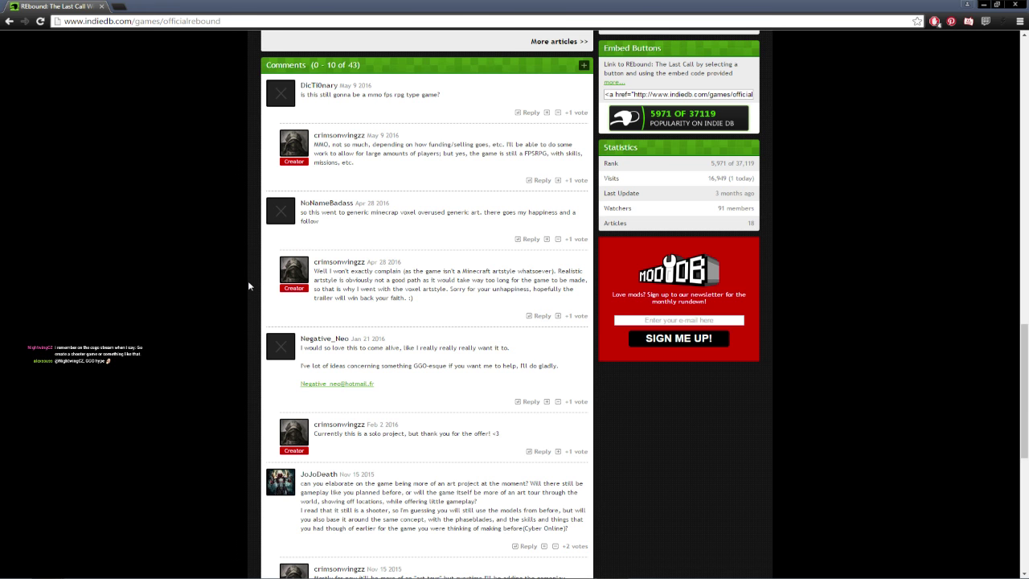
- Examine the REbound: The Last Call screenshots in the IndieDB image gallery and close the page
scroll(248, 280, "up", 15)
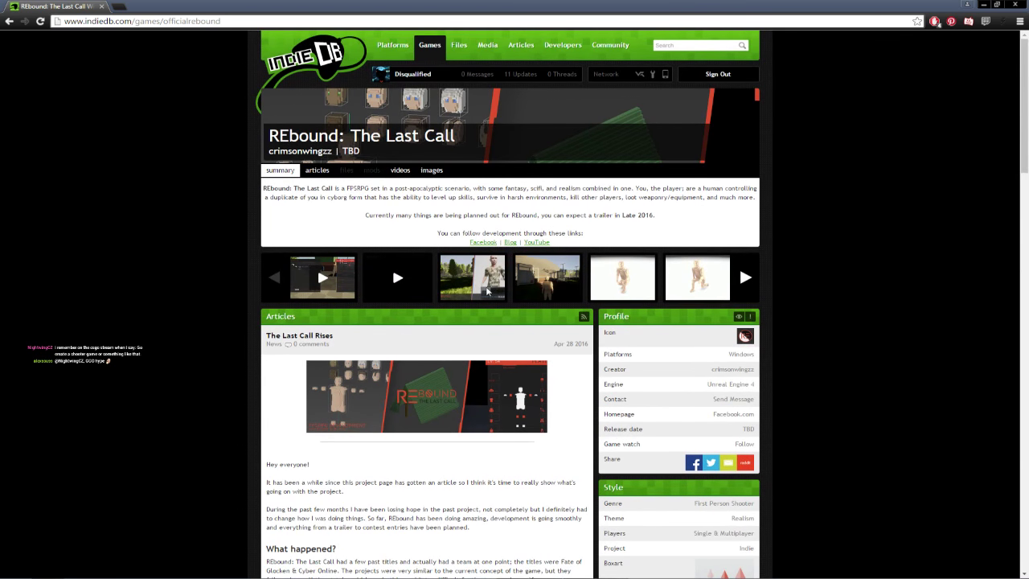
left_click(487, 291)
left_click(473, 110)
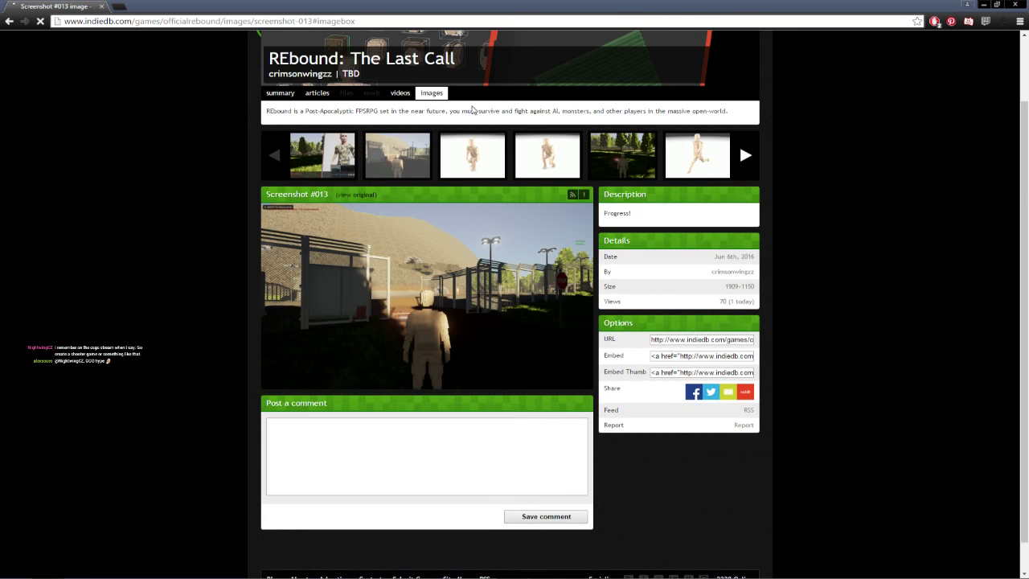
left_click(550, 159)
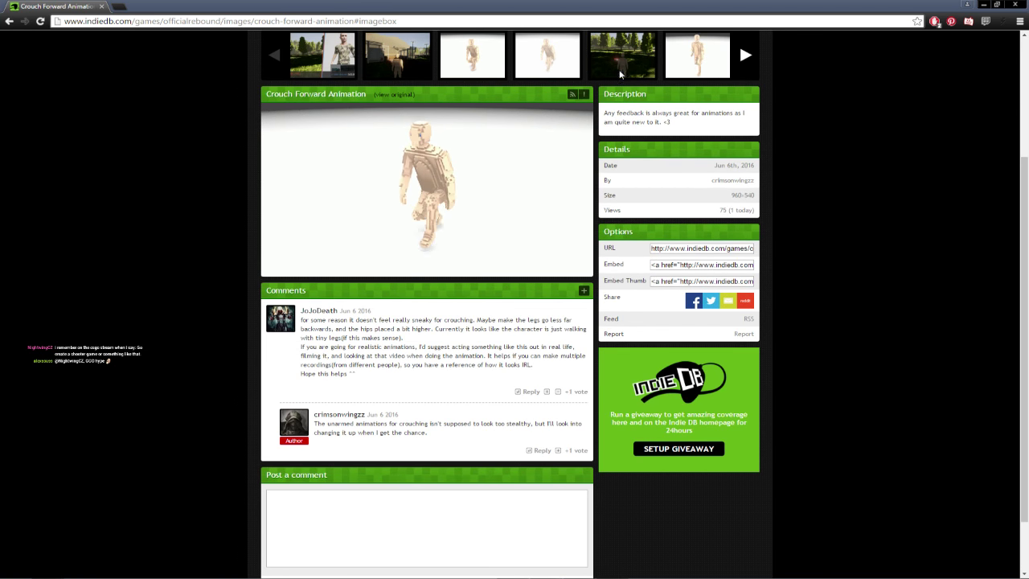
left_click(619, 72)
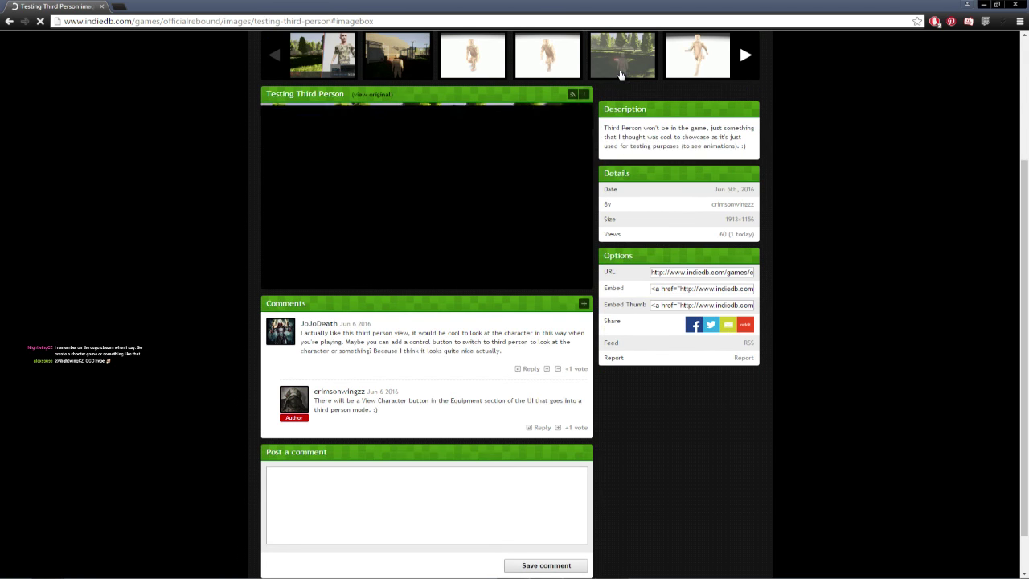
scroll(740, 217, "up", 2)
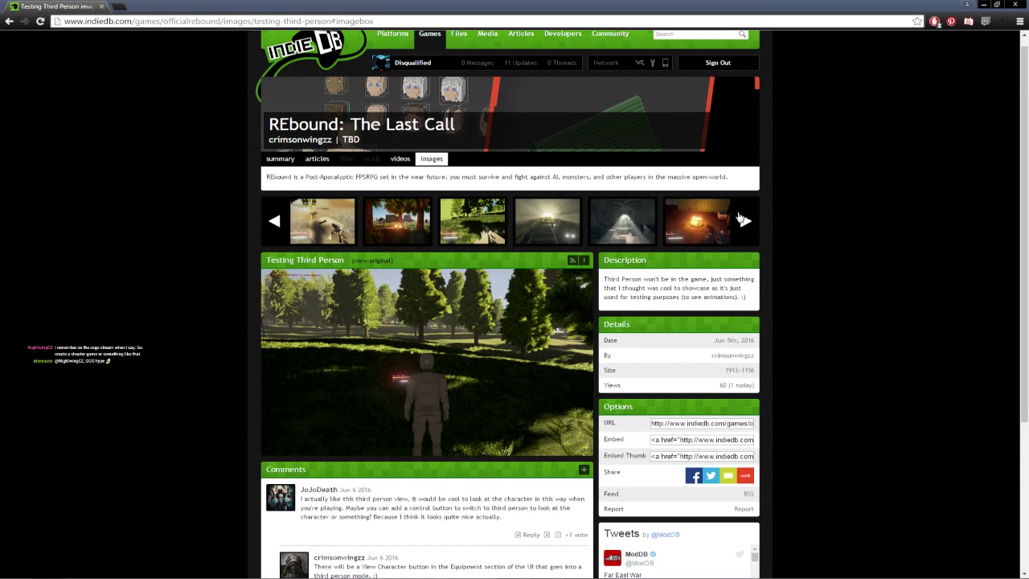
left_click(740, 217)
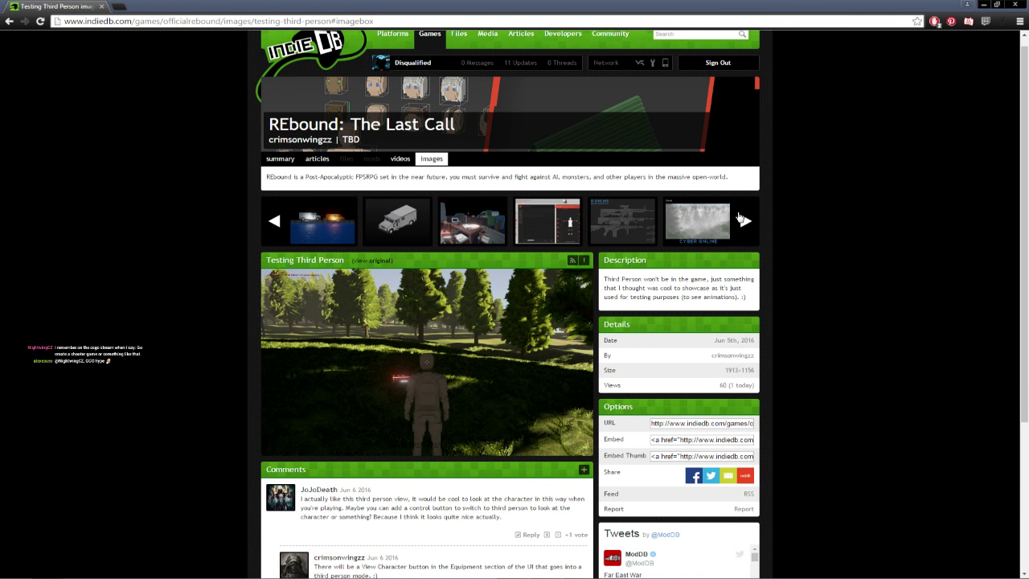
left_click(275, 222)
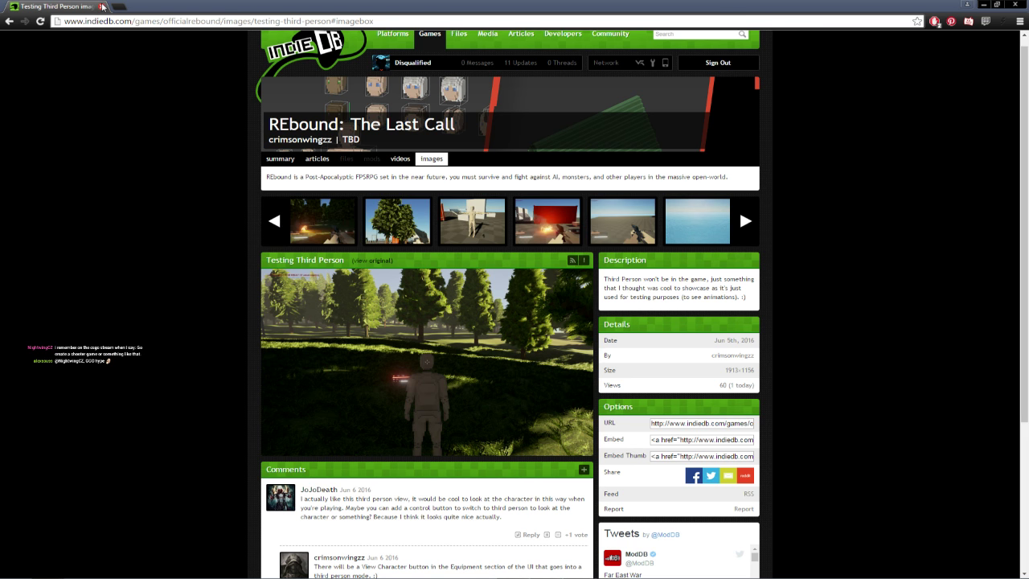
left_click(102, 6)
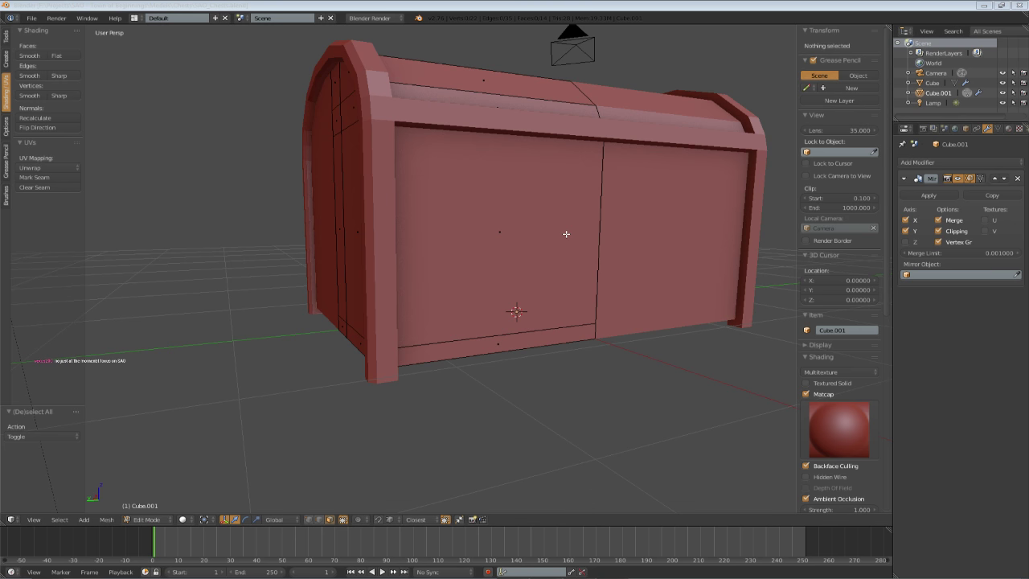
- Isolate the chest body in local view for work on its bottom strip
middle_click_drag(565, 232, 440, 286)
scroll(527, 250, "down", 3)
scroll(527, 251, "up", 1)
scroll(441, 286, "up", 3)
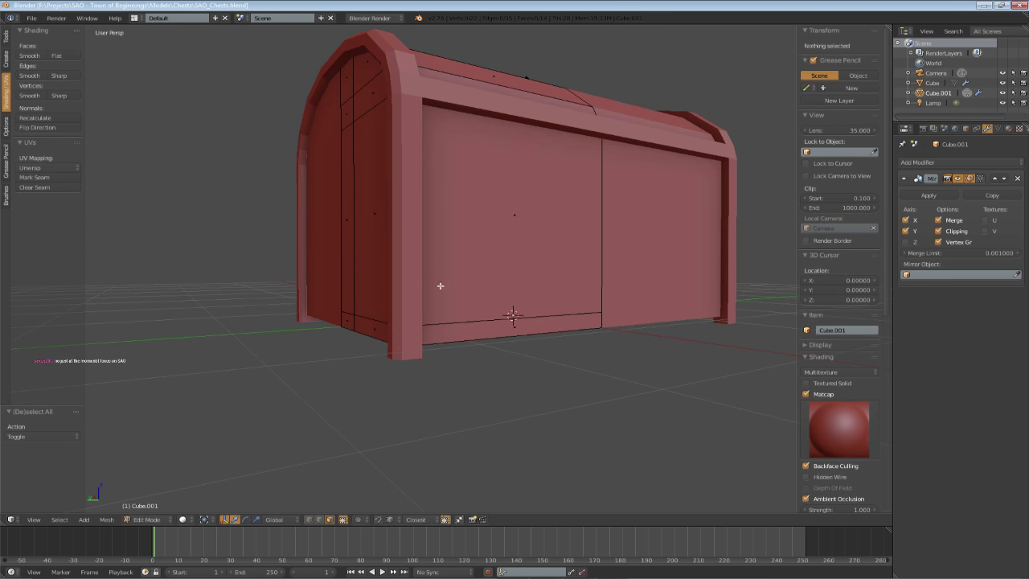
right_click(434, 334)
scroll(677, 283, "up", 4)
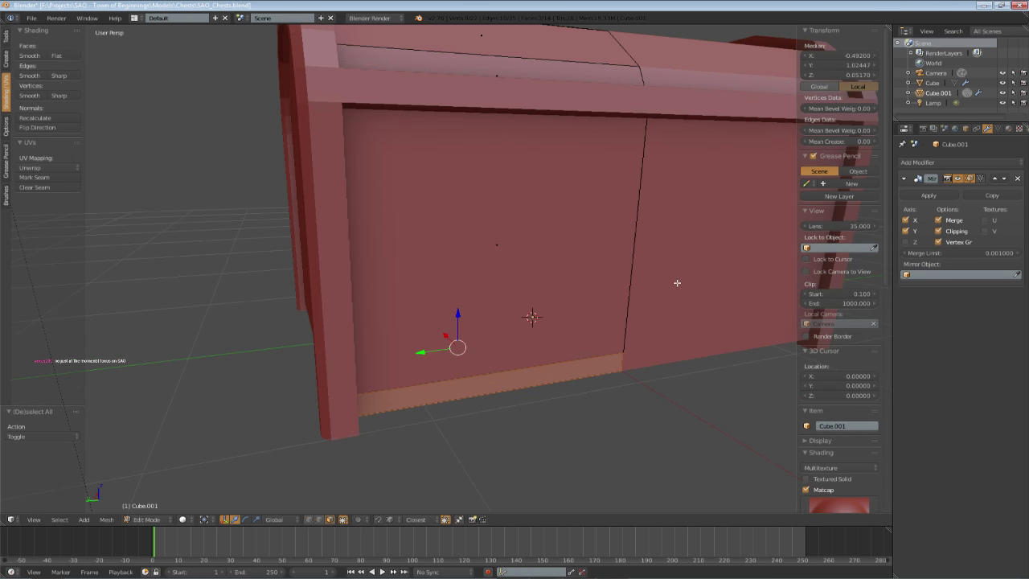
key("KP_Divide")
- Select the chest body's bottom strip faces, extrude them in place and scale them outward about 1.06 in X and Y only
middle_click_drag(673, 283, 731, 291)
right_click(409, 342)
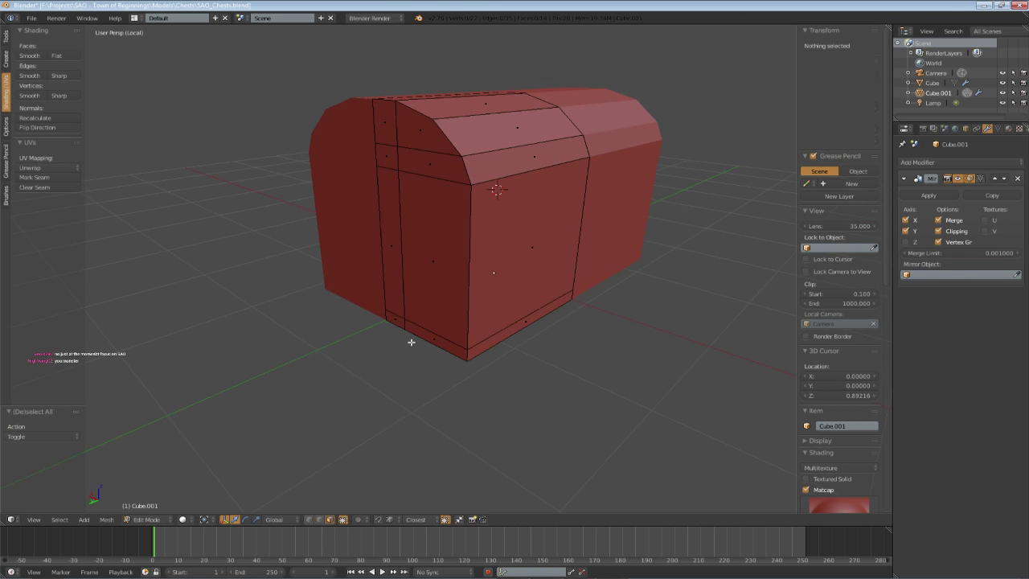
right_click(493, 344, "shift")
middle_click_drag(569, 328, 657, 309)
key("e")
right_click(656, 309)
key("s")
key("shift+z")
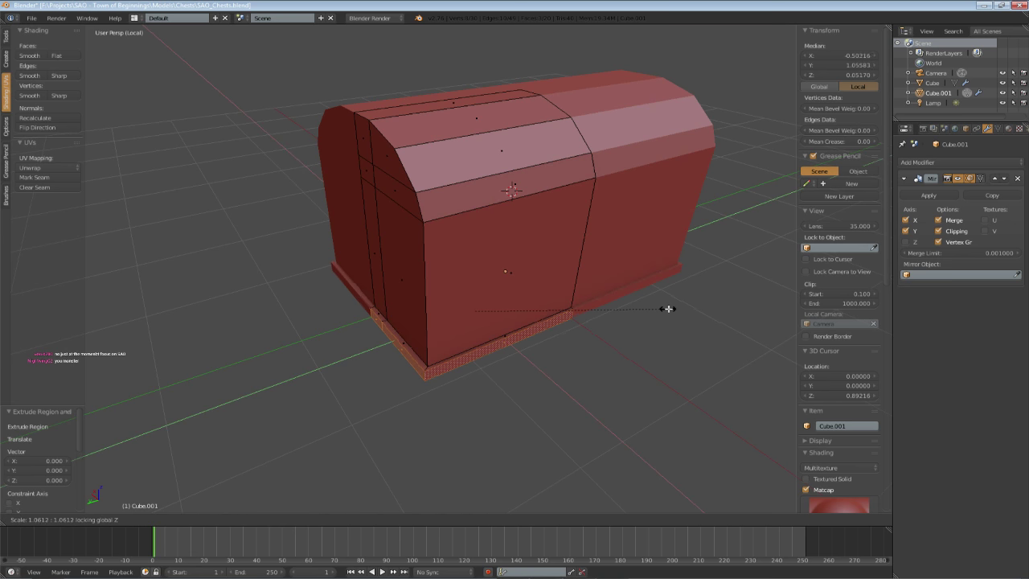
left_click(668, 308)
- Scale the extruded bottom strip along Y and nudge its long-side face slightly outward along X
middle_click_drag(534, 354, 450, 319)
key("s")
key("y")
left_click(578, 280)
key("a")
right_click(427, 310)
scroll(450, 319, "up", 4)
key("g")
key("x")
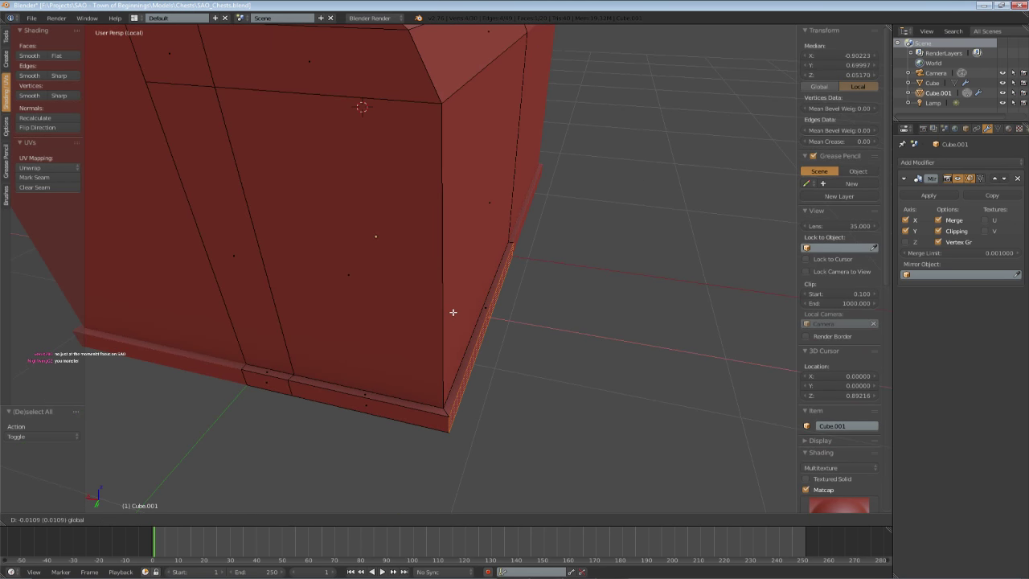
left_click(453, 312)
- Inspect the chest from below, delete the underside faces of the bottom strip in local view and return to the full scene
key("a")
key("KP_Divide")
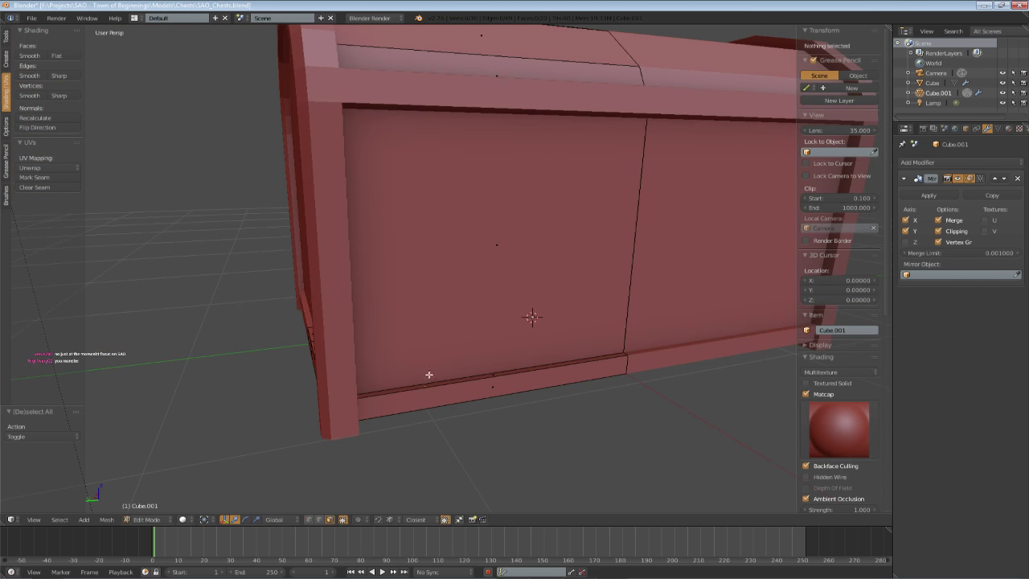
middle_click_drag(429, 374, 321, 223)
key("KP_Divide")
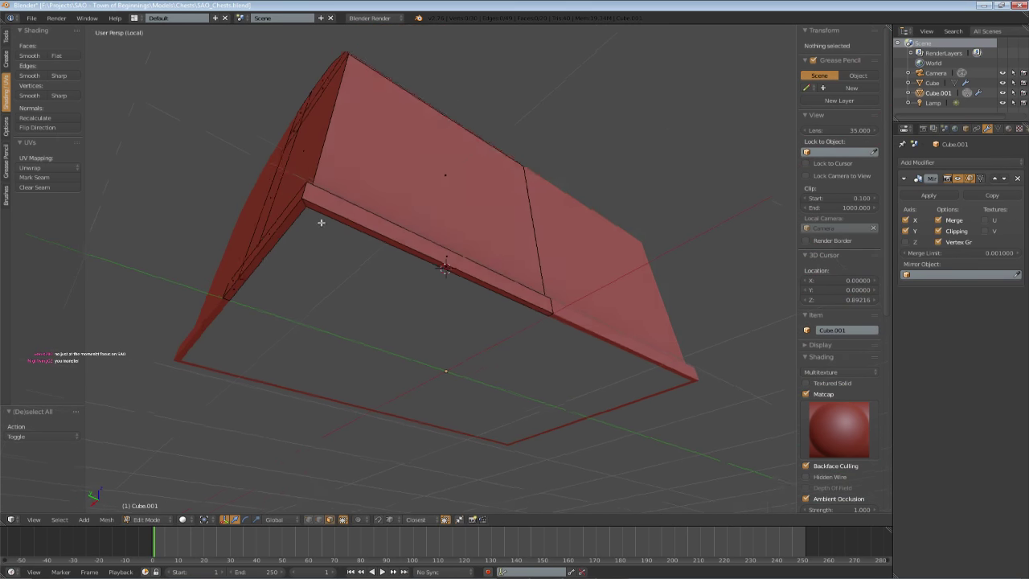
key("l")
key("x")
left_click(321, 192)
key("KP_Divide")
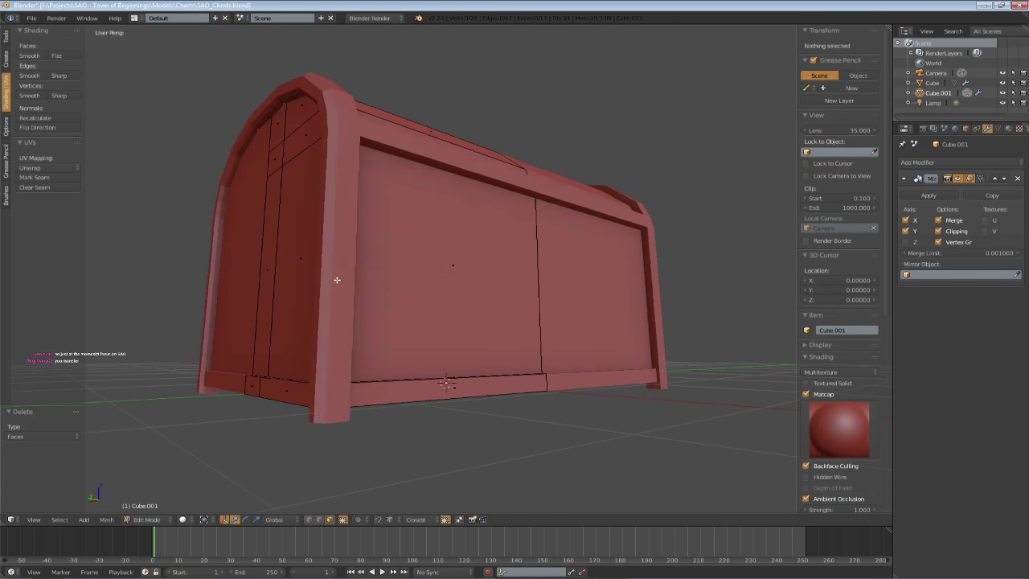
- Return to Object Mode, deselect everything and save over SAO_Chests.blend
key("Tab")
key("a")
scroll(336, 280, "down", 3)
middle_click_drag(336, 280, 416, 356)
key("ctrl+s")
scroll(323, 391, "down", 4)
scroll(431, 333, "up", 6)
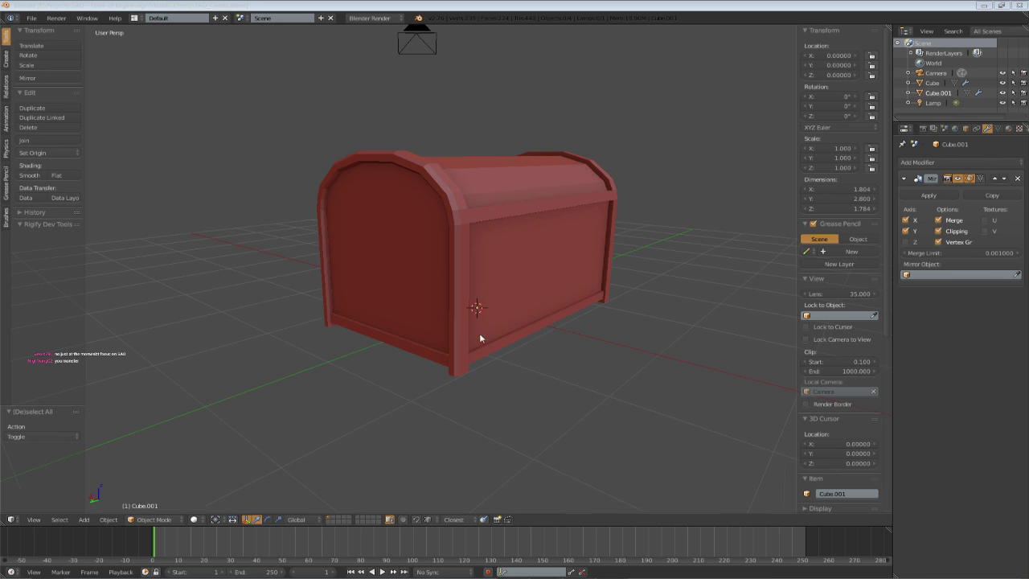
middle_click_drag(479, 332, 500, 323)
scroll(471, 332, "down", 2)
key("ctrl+s")
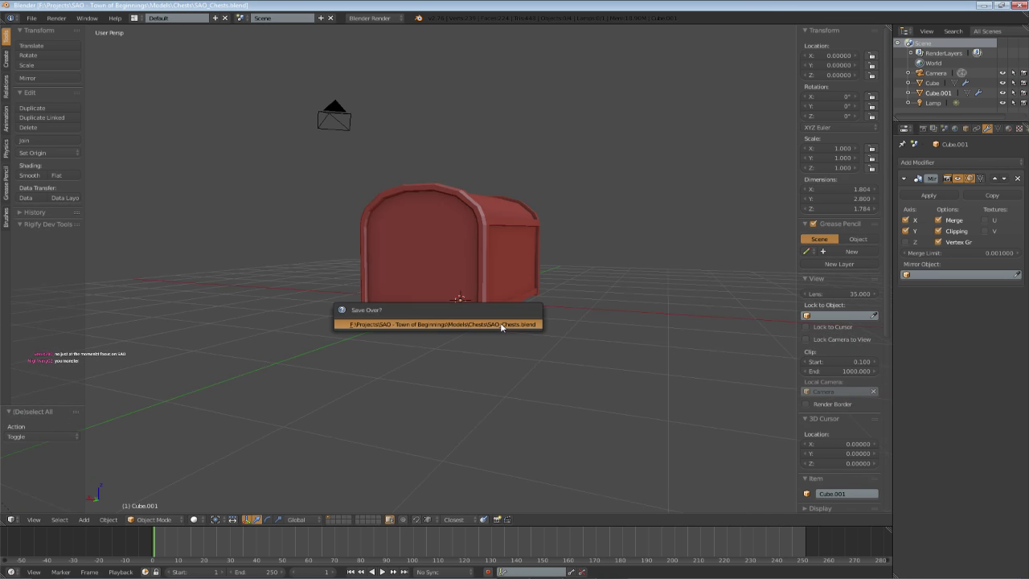
left_click(500, 324)
- Open the arch and post trim in Edit Mode with vertex selection and a front orthographic wireframe view
right_click(484, 234)
key("Tab")
scroll(485, 236, "up", 2)
middle_click_drag(485, 235, 485, 286)
key("a")
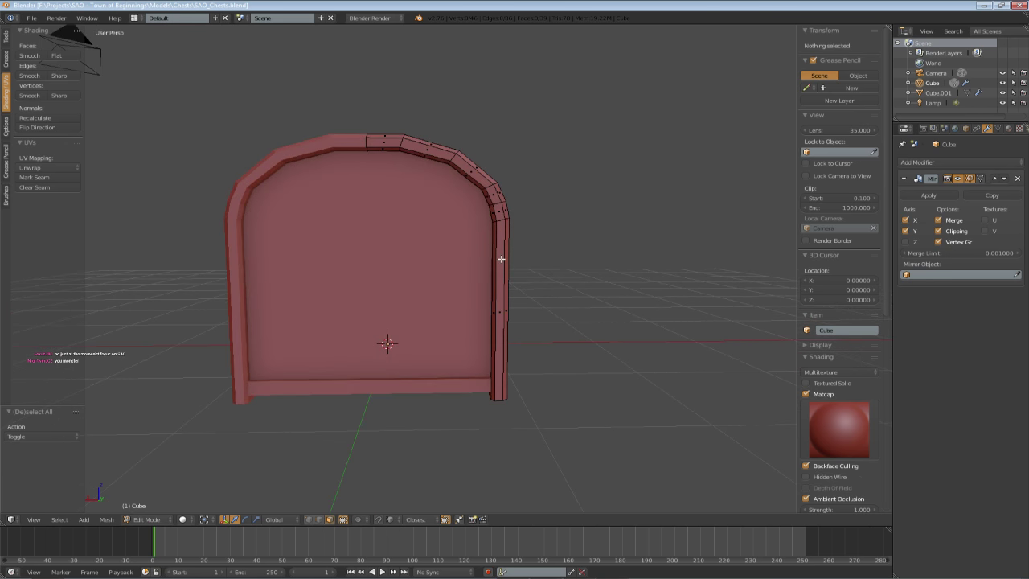
middle_click_drag(501, 259, 515, 277)
left_click(311, 521)
key("KP_1")
key("z")
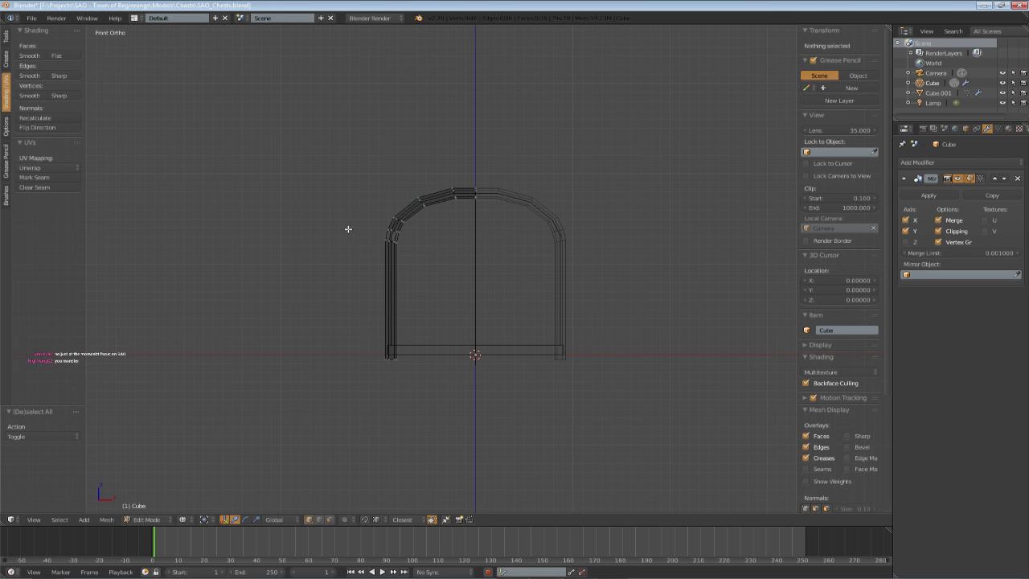
- Select the trim vertices where the arch meets the post and lower them along Z to about 1.23
key("b")
left_click_drag(368, 225, 407, 252)
key("z")
key("g")
key("z")
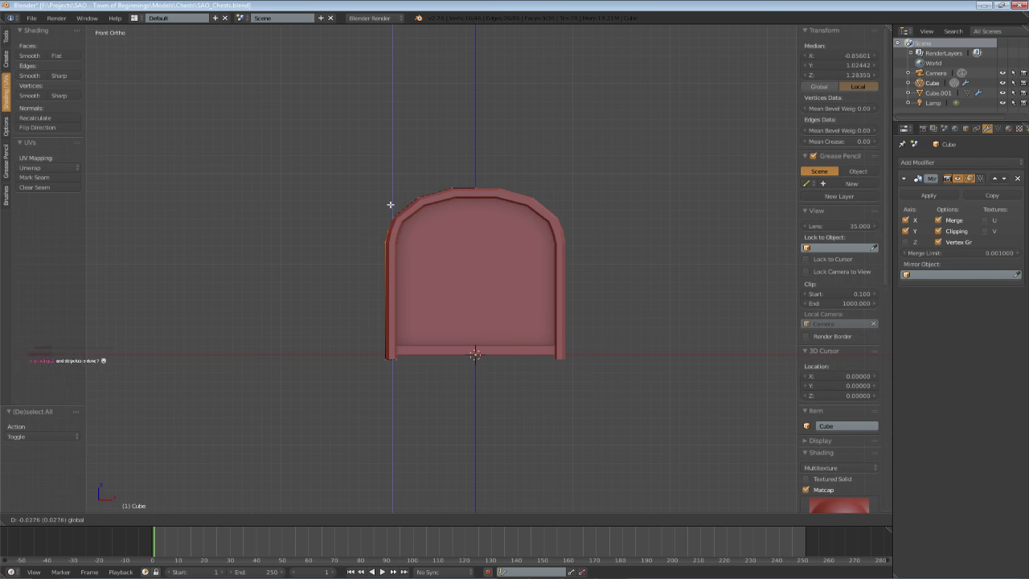
left_click(389, 211)
- Switch to editing the chest body and edge-slide the horizontal edge loop behind the side band downward
middle_click_drag(389, 212, 524, 233)
key("Tab")
right_click(436, 285)
key("Tab")
middle_click_drag(437, 285, 488, 274)
key("a")
key("z")
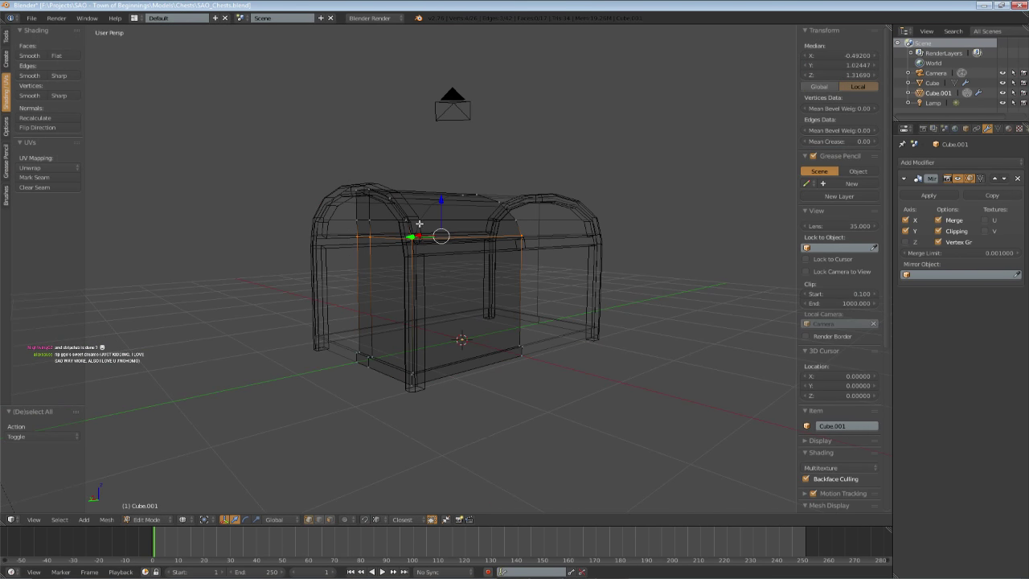
key("g")
key("g")
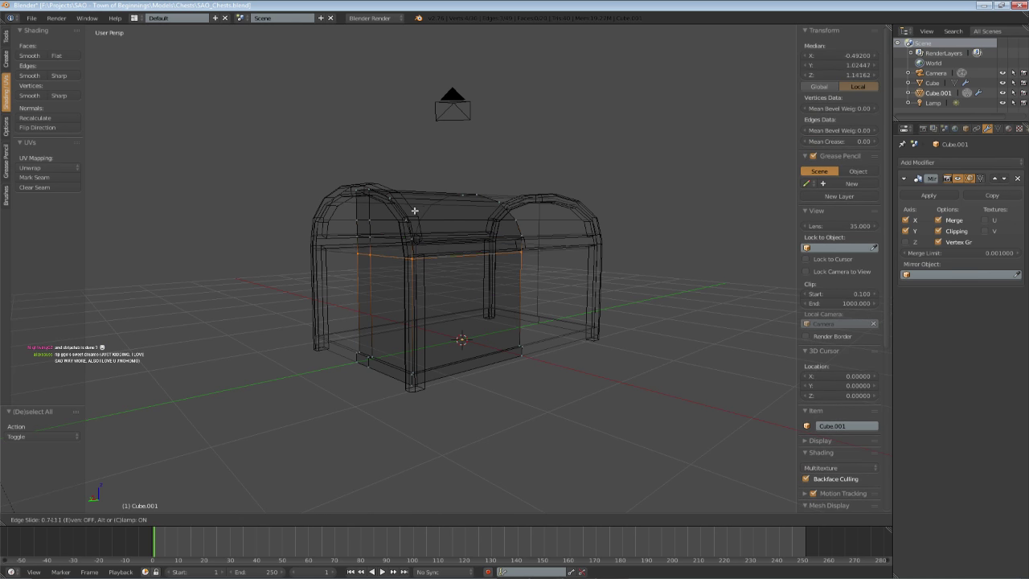
left_click(414, 202)
key("a")
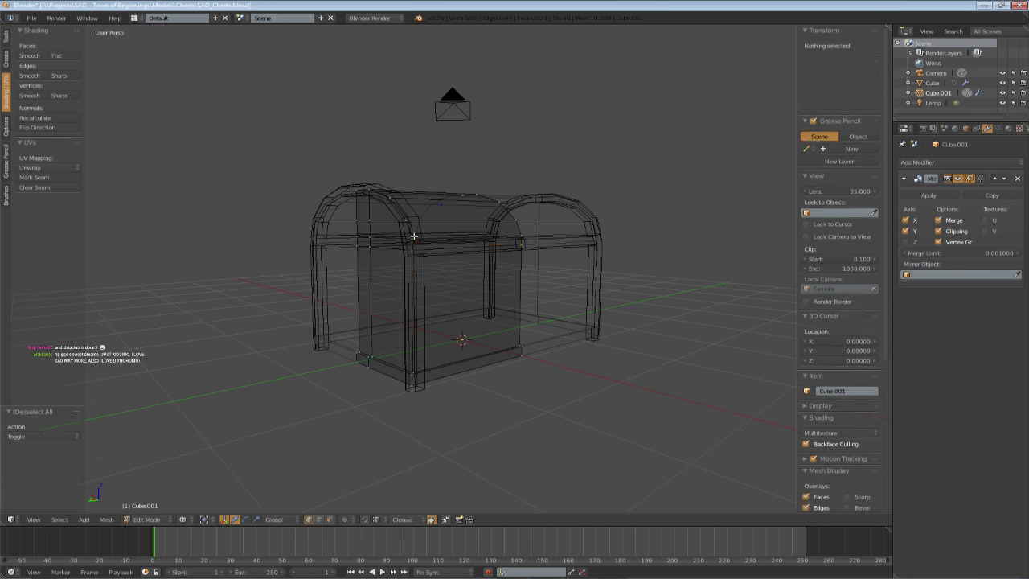
- Select the chest body's vertices behind the side band and leave Edit Mode
middle_click_drag(413, 236, 455, 250)
scroll(455, 249, "up", 2)
key("b")
left_click_drag(452, 241, 513, 260)
key("b")
left_click_drag(541, 226, 563, 242)
key("z")
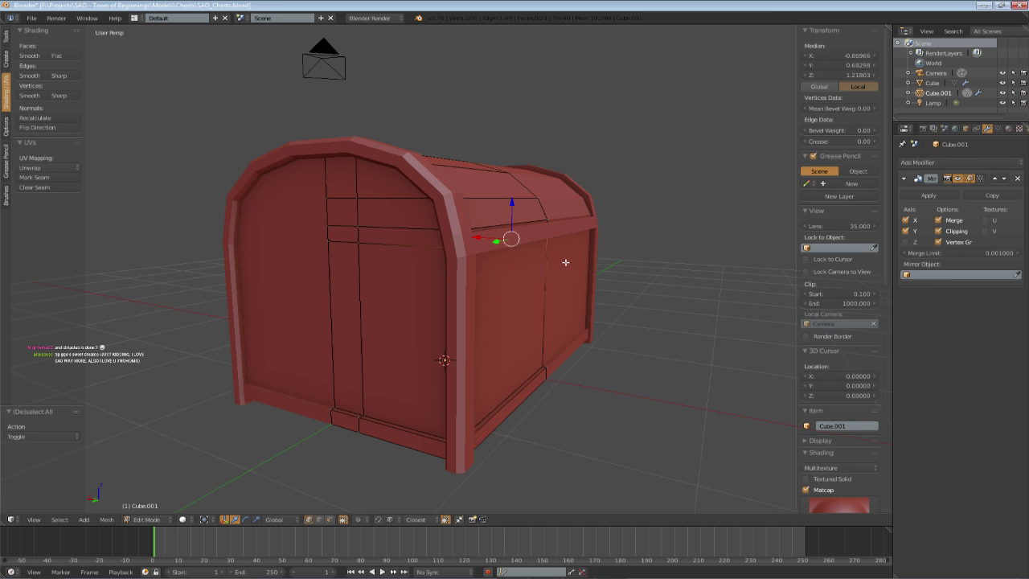
middle_click_drag(565, 262, 480, 292)
key("Tab")
scroll(551, 273, "down", 2)
- Reopen the arch and post trim in Edit Mode and lower the selected band vertices 0.085 along Z
key("Tab")
mouse_move(431, 261)
middle_mouse_down()
mouse_move(449, 258)
mouse_move(440, 271)
middle_mouse_up()
key("Tab")
right_click(418, 266)
key("Tab")
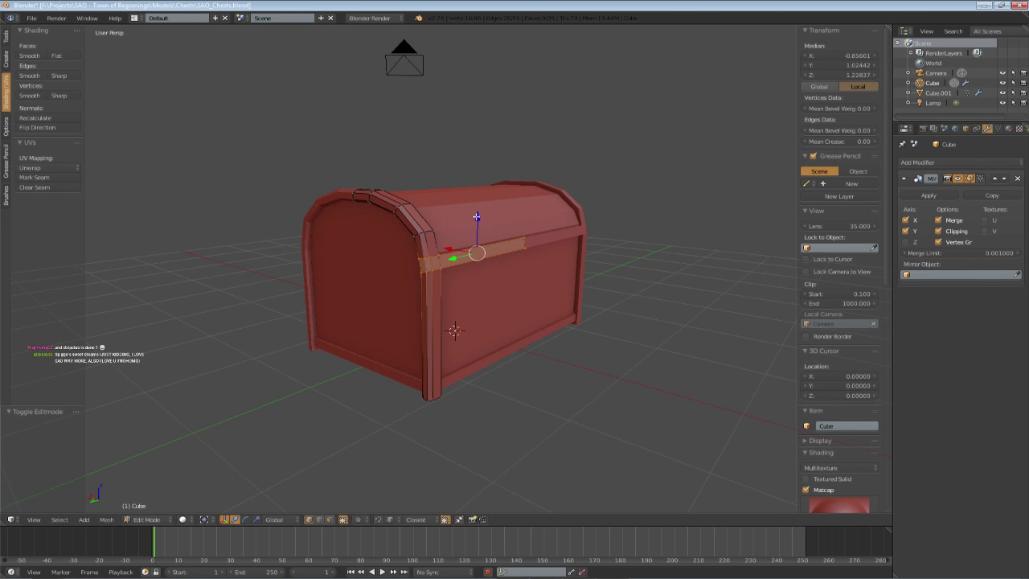
left_click_drag(477, 216, 473, 229)
middle_click_drag(473, 228, 526, 228)
- Move the arch trim's vertex ring just above the post -0.013 along X and 0.013 along Z, saving the file in between
key("KP_1")
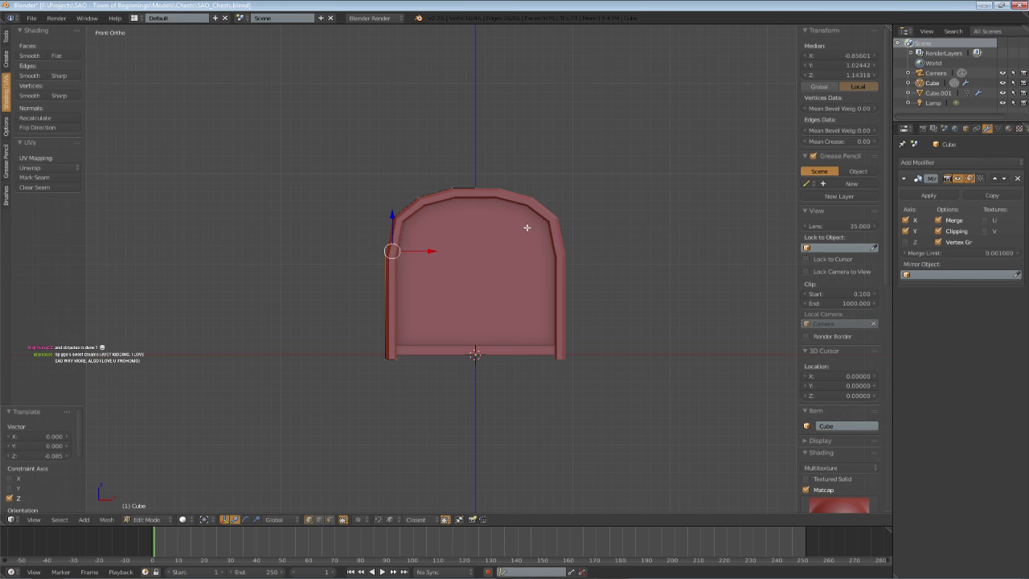
scroll(522, 225, "up", 3)
key("KP_5")
key("z")
key("a")
right_click(376, 235)
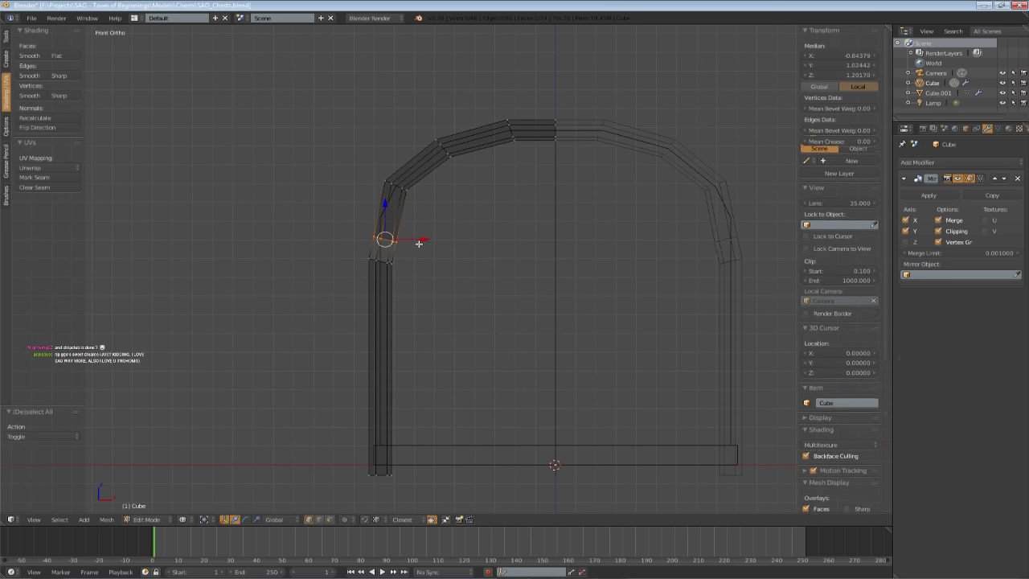
key("z")
key("g")
key("x")
left_click(420, 237)
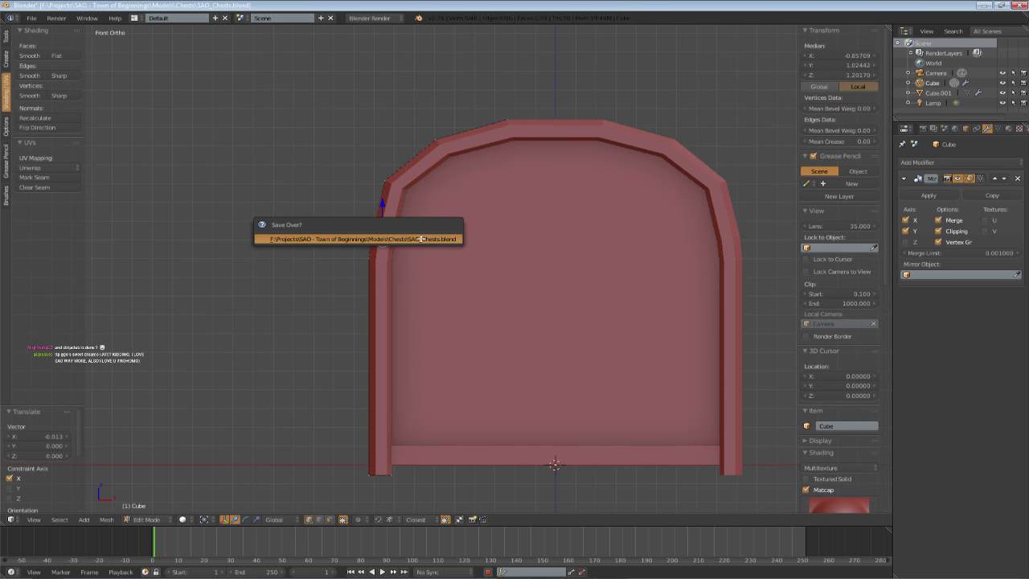
key("ctrl+s")
key("Return")
left_click_drag(383, 209, 382, 206)
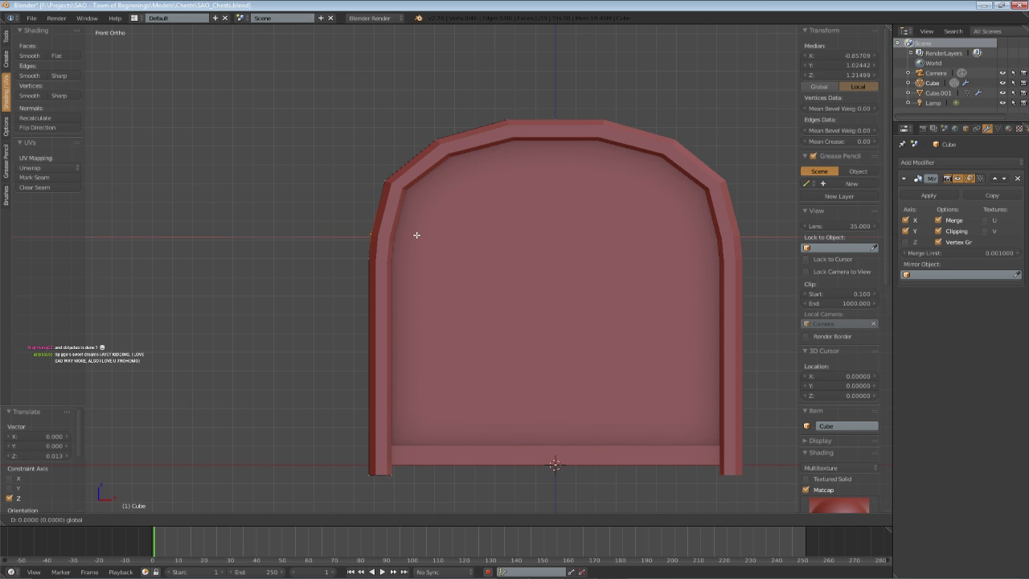
key("a")
key("z")
key("b")
left_click_drag(371, 171, 431, 183)
key("z")
key("ctrl+z")
key("z")
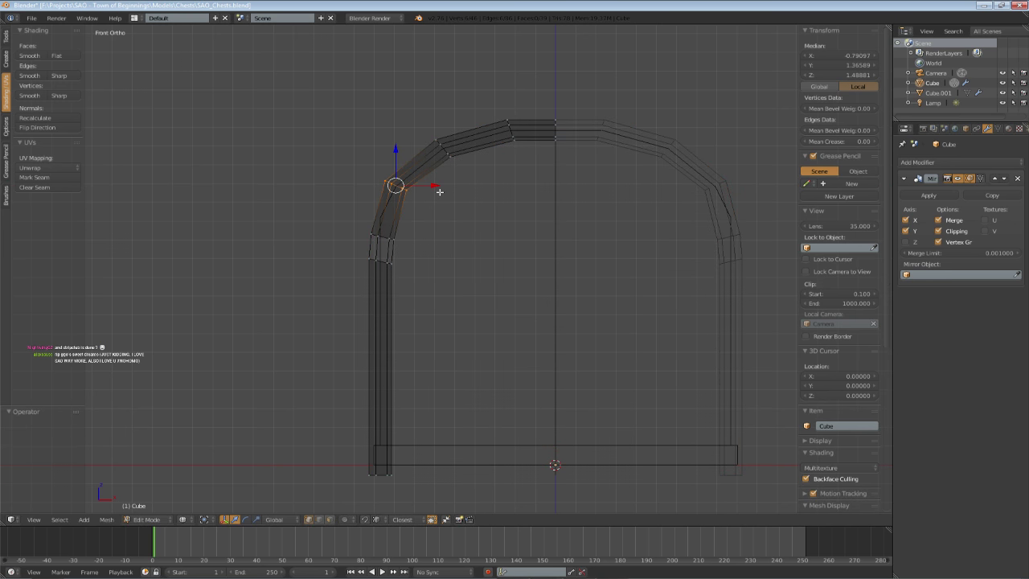
- Try raising the arch trim's vertex ring just above the post further along Z, and undo the move
key("a")
key("b")
left_click_drag(357, 222, 426, 249)
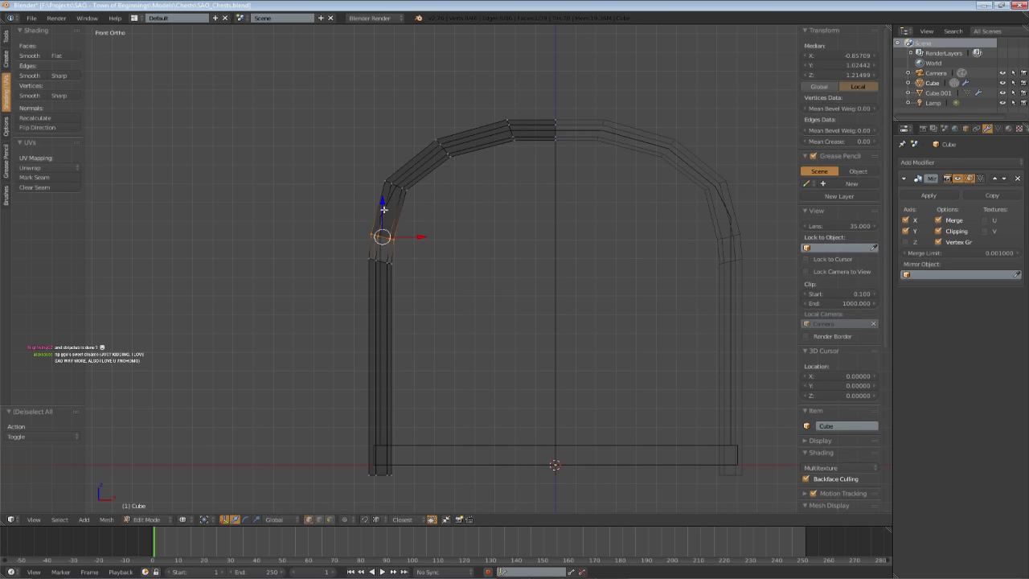
left_click_drag(387, 211, 388, 193)
key("z")
middle_click_drag(388, 194, 472, 296)
scroll(498, 235, "down", 3)
key("ctrl+z")
- Leave Edit Mode on the trim, deselect everything and save the chest file
key("Tab")
key("a")
scroll(480, 278, "down", 3)
key("ctrl+s")
key("Return")
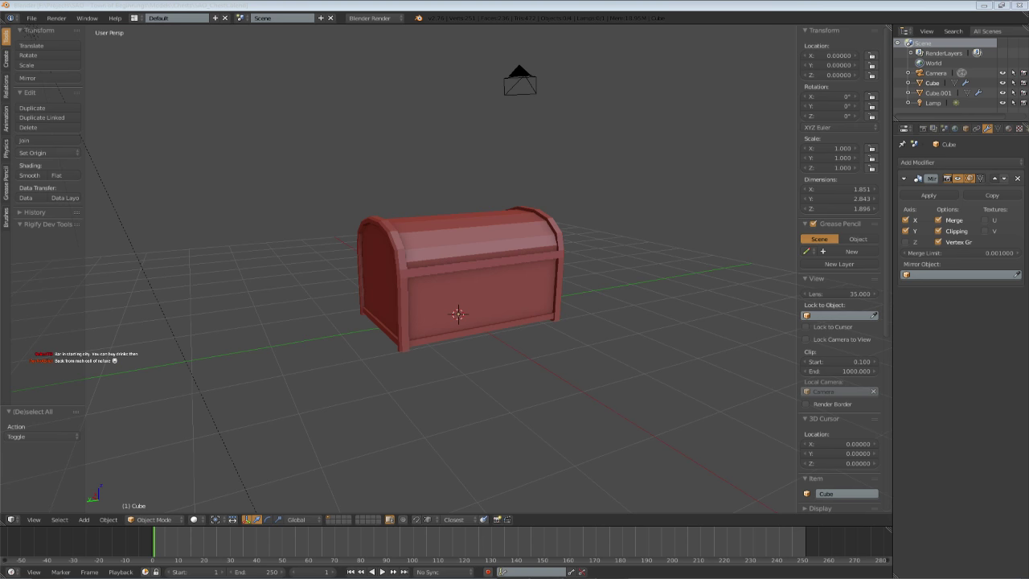
- Switch to the web browser, maximize it and look across the lists of the Saber Art Online Trello board
left_click_drag(1028, 120, 554, 108)
double_click(552, 110)
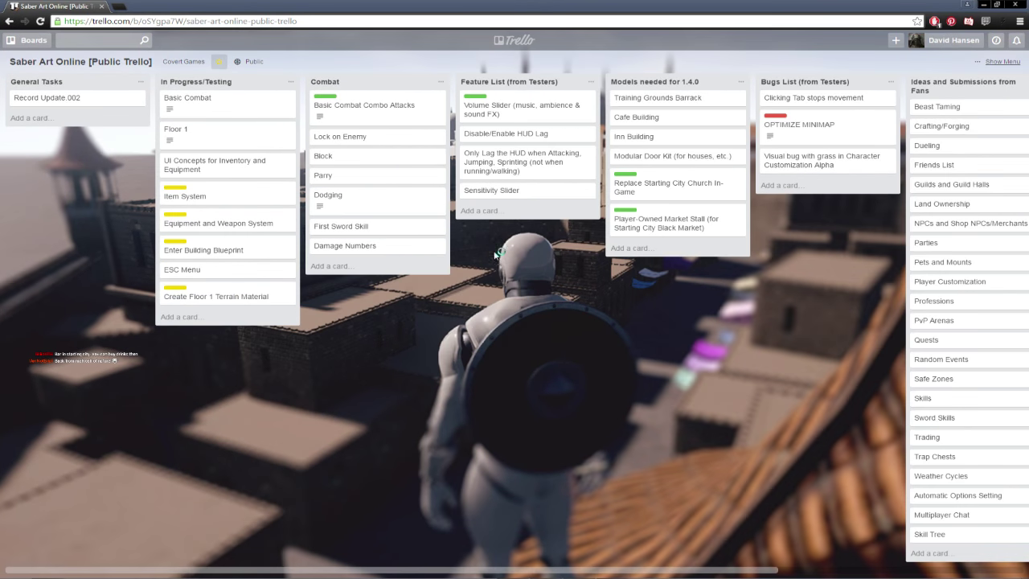
left_click_drag(495, 253, 383, 341)
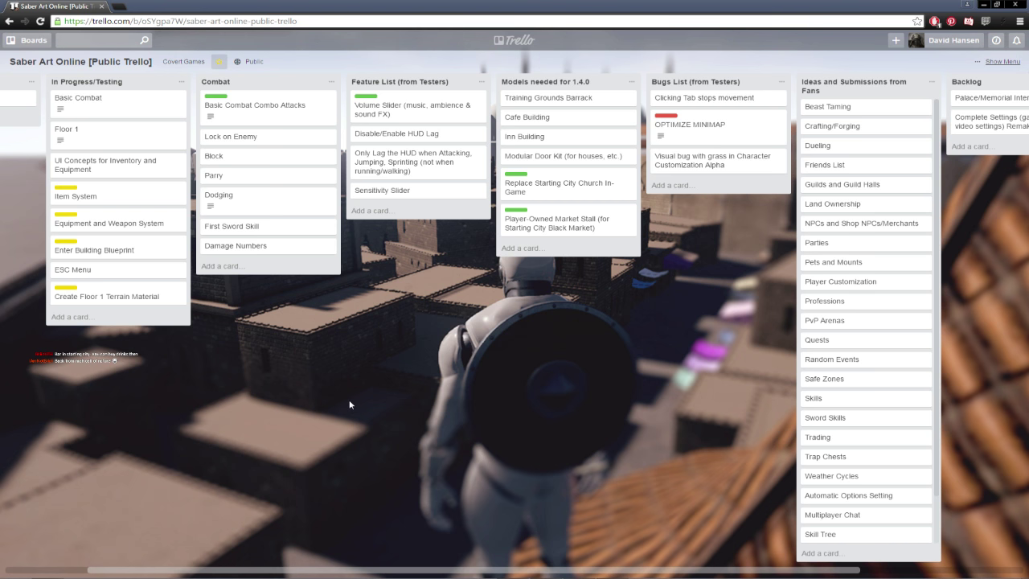
- Close the Trello board in the browser, then return to Blender and save the chest file
left_click_drag(349, 400, 302, 391)
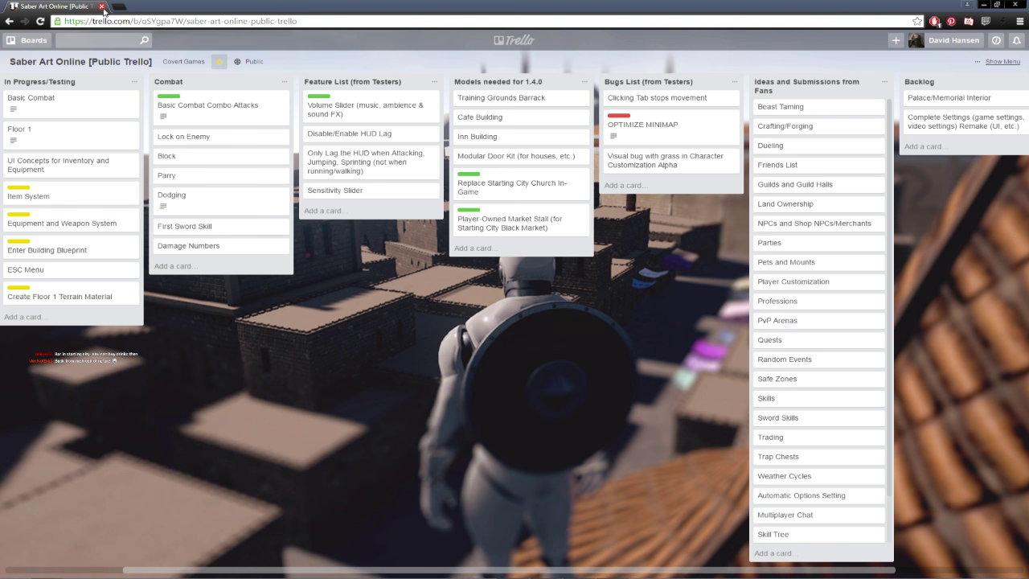
left_click(103, 8)
mouse_move(476, 260)
middle_mouse_down()
mouse_move(489, 266)
mouse_move(485, 283)
mouse_move(482, 265)
middle_mouse_up()
key("ctrl+s")
left_click(450, 279)
- Extrude the trim's inner face at band height 1.149 along X to the chest's centre plane, and delete the end face there
scroll(482, 265, "up", 4)
key("Tab")
key("a")
middle_click_drag(422, 291, 470, 294)
middle_click_drag(491, 369, 582, 340)
key("z")
right_click(590, 262)
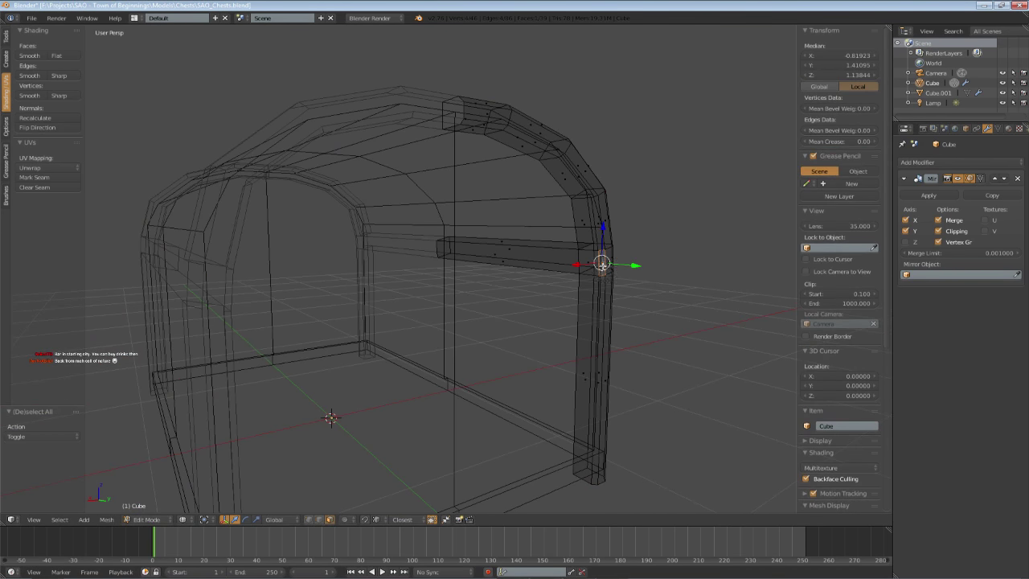
key("z")
middle_click_drag(589, 261, 489, 305)
key("e")
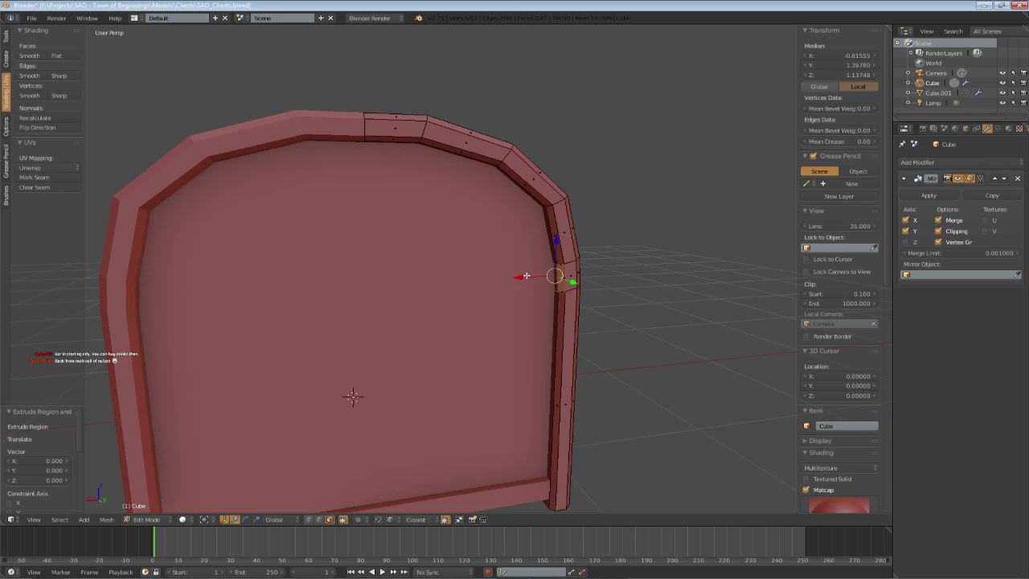
left_click(301, 292)
key("x")
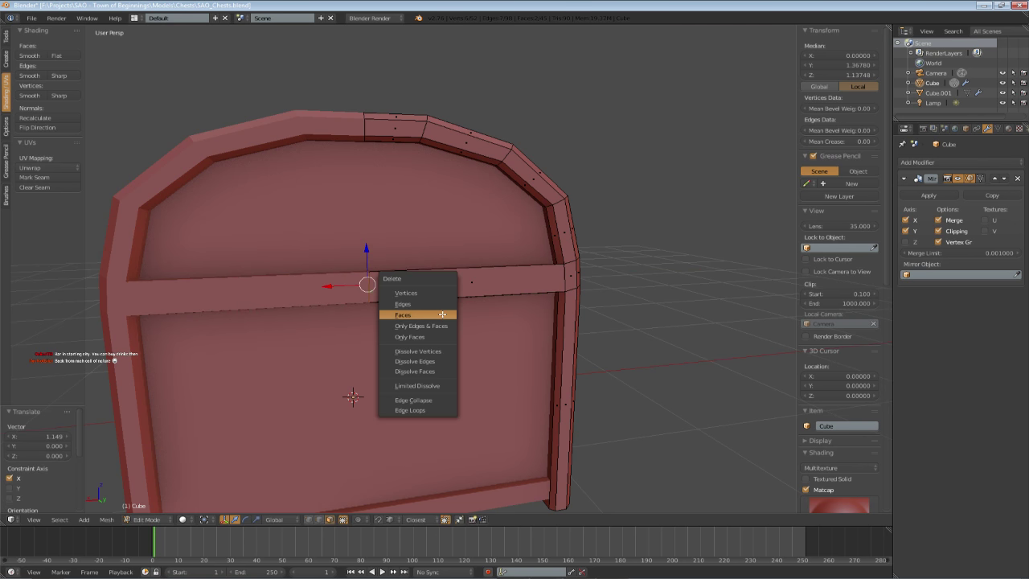
left_click(442, 314)
- Leave Edit Mode on the trim, deselect everything and save the file with the new end crossbar
key("Tab")
scroll(437, 325, "down", 4)
scroll(436, 323, "down", 3)
key("a")
key("ctrl+s")
mouse_move(412, 316)
middle_mouse_down()
mouse_move(300, 328)
mouse_move(443, 320)
mouse_move(354, 359)
mouse_move(363, 303)
mouse_move(463, 290)
mouse_move(513, 327)
mouse_move(494, 351)
mouse_move(569, 338)
mouse_move(507, 300)
mouse_move(427, 340)
mouse_move(413, 306)
middle_mouse_up()
left_click(369, 321)
scroll(356, 320, "down", 3)
key("ctrl+s")
left_click(303, 331)
scroll(450, 321, "up", 4)
key("ctrl+s")
left_click(366, 299)
- Add one loop cut across the arch trim's lowest segment above the band and shift it outward along X
key("Tab")
scroll(413, 306, "up", 5)
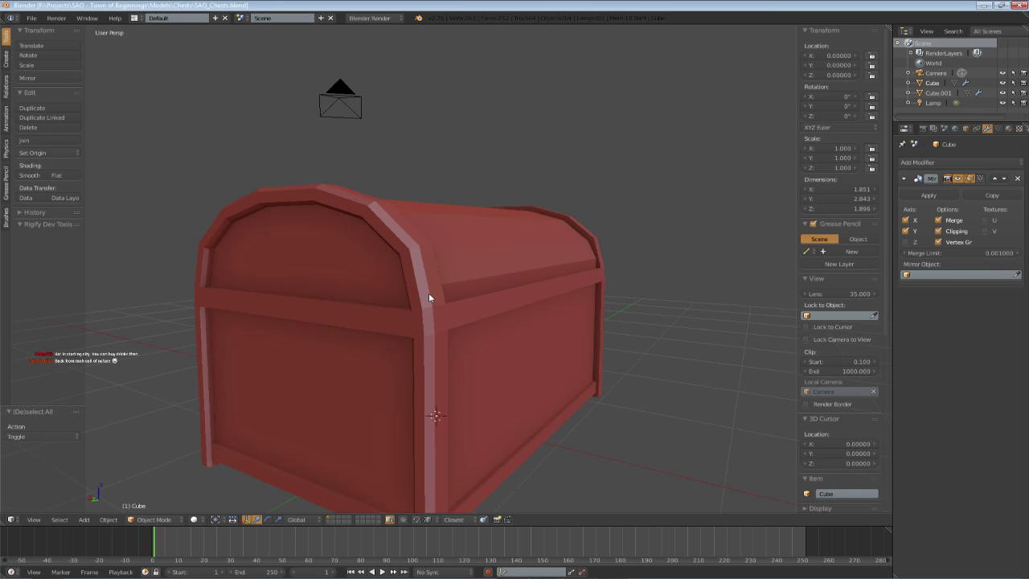
key("KP_1")
key("z")
key("a")
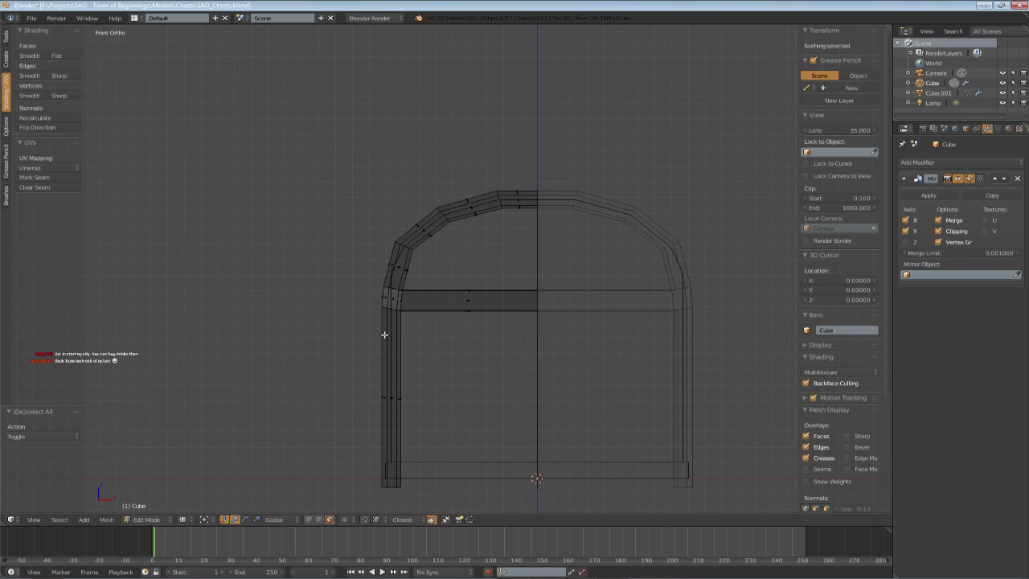
key("ctrl+r")
left_click(392, 268)
left_click(393, 272)
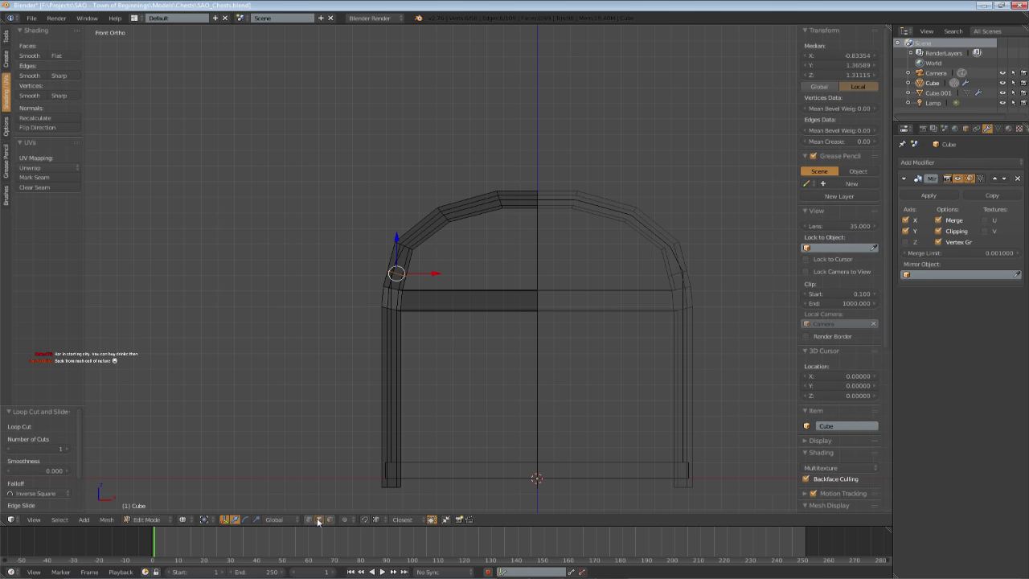
scroll(421, 269, "up", 2)
scroll(420, 269, "up", 1)
left_click_drag(400, 277, 392, 277)
- Align the vertices at the base of the arch trim with the post's outer edge using snapping, and save the file
key("a")
key("b")
left_click_drag(326, 294, 326, 331)
key("shift+Tab")
key("a")
key("b")
mouse_move(329, 260)
left_mouse_down()
mouse_move(405, 287)
mouse_move(379, 276)
mouse_move(331, 294)
mouse_move(388, 281)
mouse_move(377, 277)
left_mouse_up()
key("a")
key("b")
key("shift+Tab")
right_click(341, 274)
key("a")
key("ctrl+s")
left_click(377, 277)
- Return the trim to solid shading in Object Mode, deselect it and save the chest file
key("z")
key("Tab")
scroll(377, 323, "down", 3)
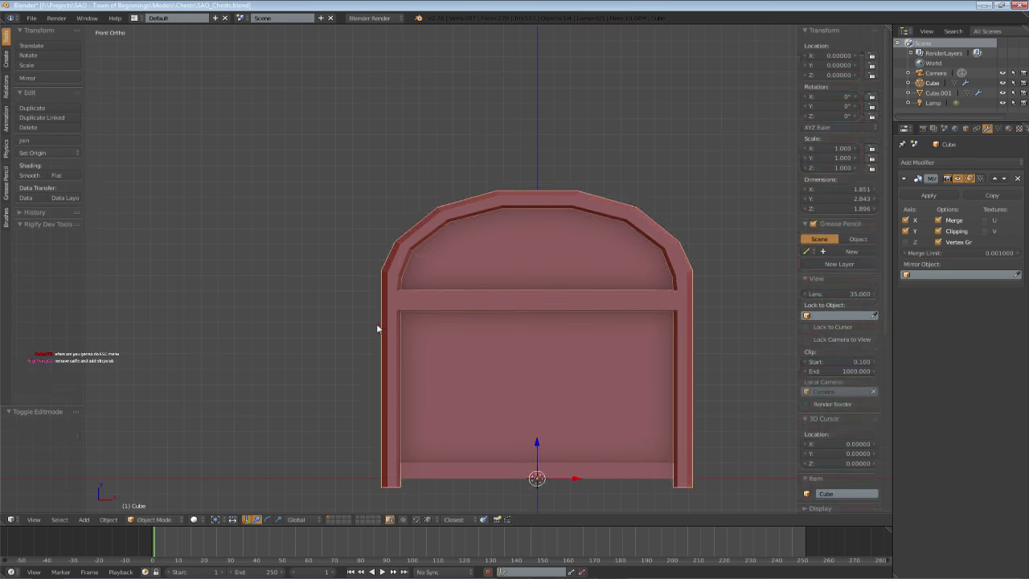
middle_click_drag(376, 323, 502, 350)
key("a")
key("ctrl+s")
left_click(437, 331)
- Examine the trimmed chest from several sides and distances, saving the file in between
scroll(400, 331, "down", 5)
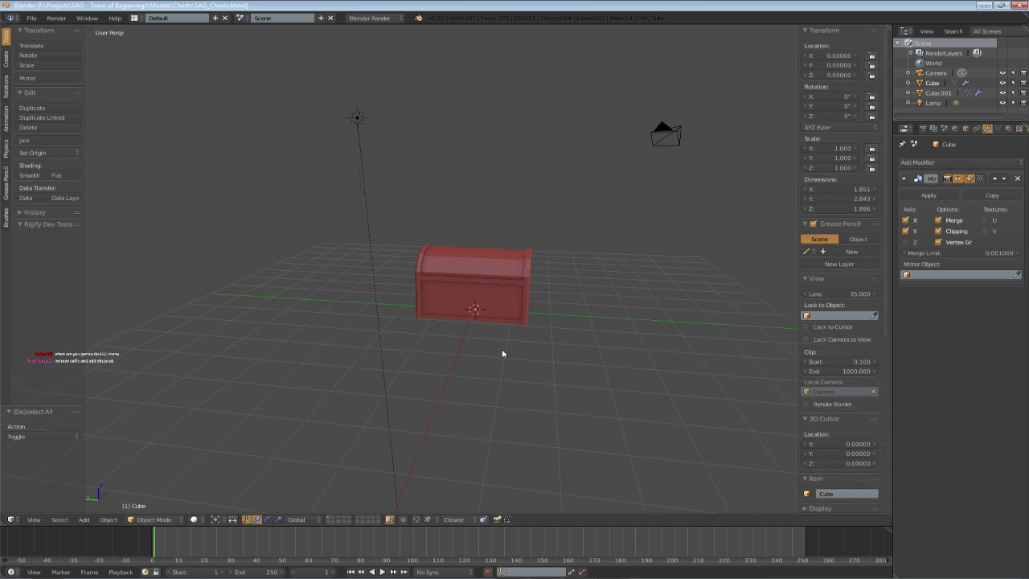
scroll(442, 328, "up", 4)
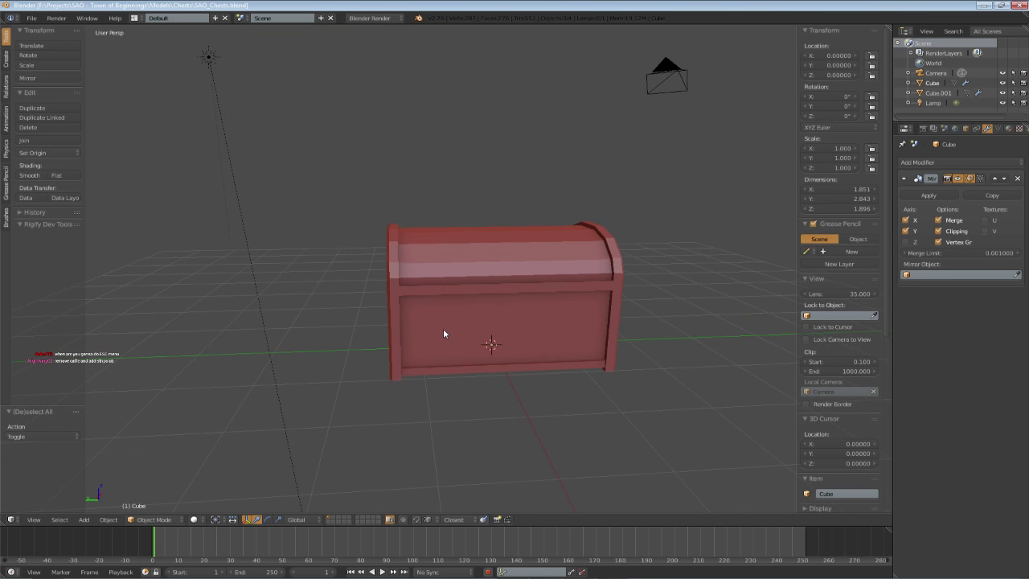
mouse_move(442, 327)
middle_mouse_down()
mouse_move(470, 334)
mouse_move(447, 340)
middle_mouse_up()
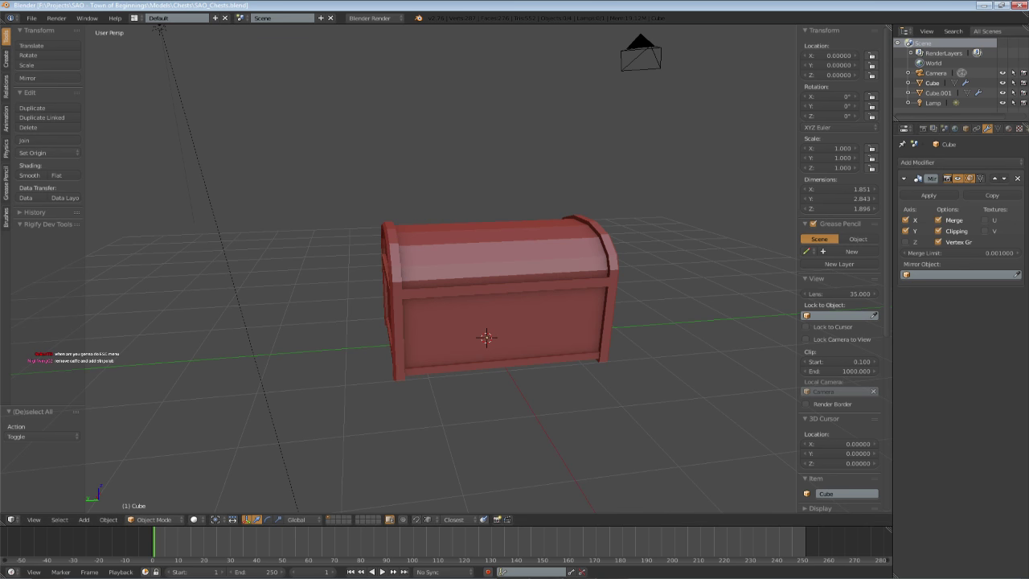
middle_click_drag(578, 249, 635, 270)
key("ctrl+s")
left_click(581, 246)
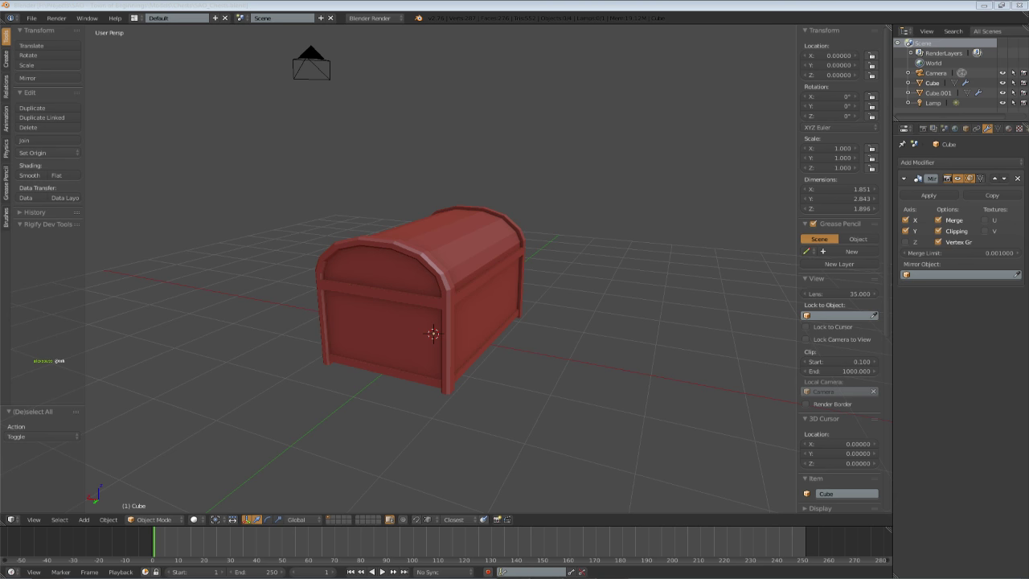
middle_click_drag(484, 277, 420, 356)
scroll(387, 302, "down", 4)
scroll(373, 303, "up", 4)
scroll(514, 282, "down", 4)
scroll(456, 209, "up", 4)
key("ctrl+s")
left_click(503, 235)
scroll(455, 340, "down", 3)
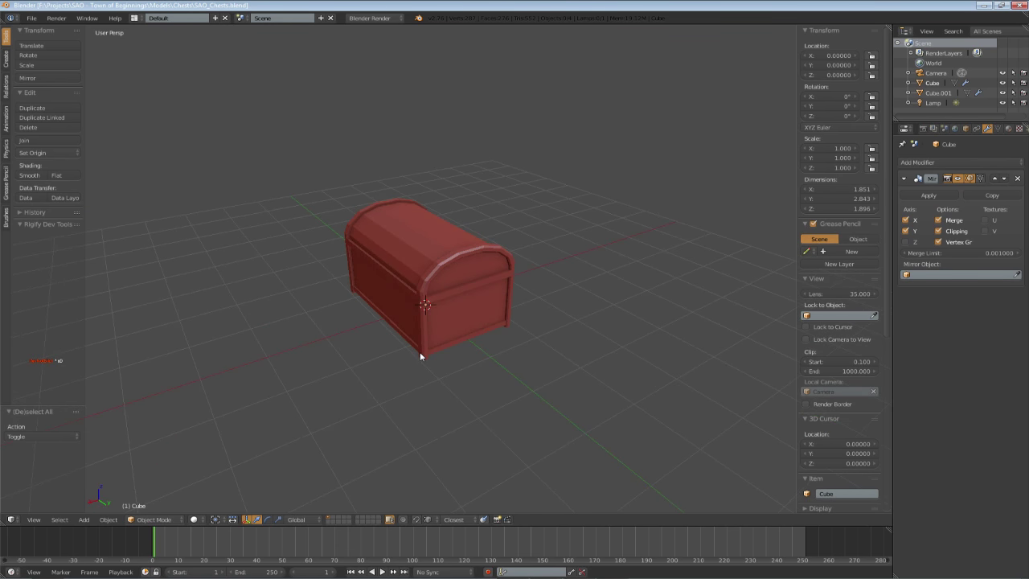